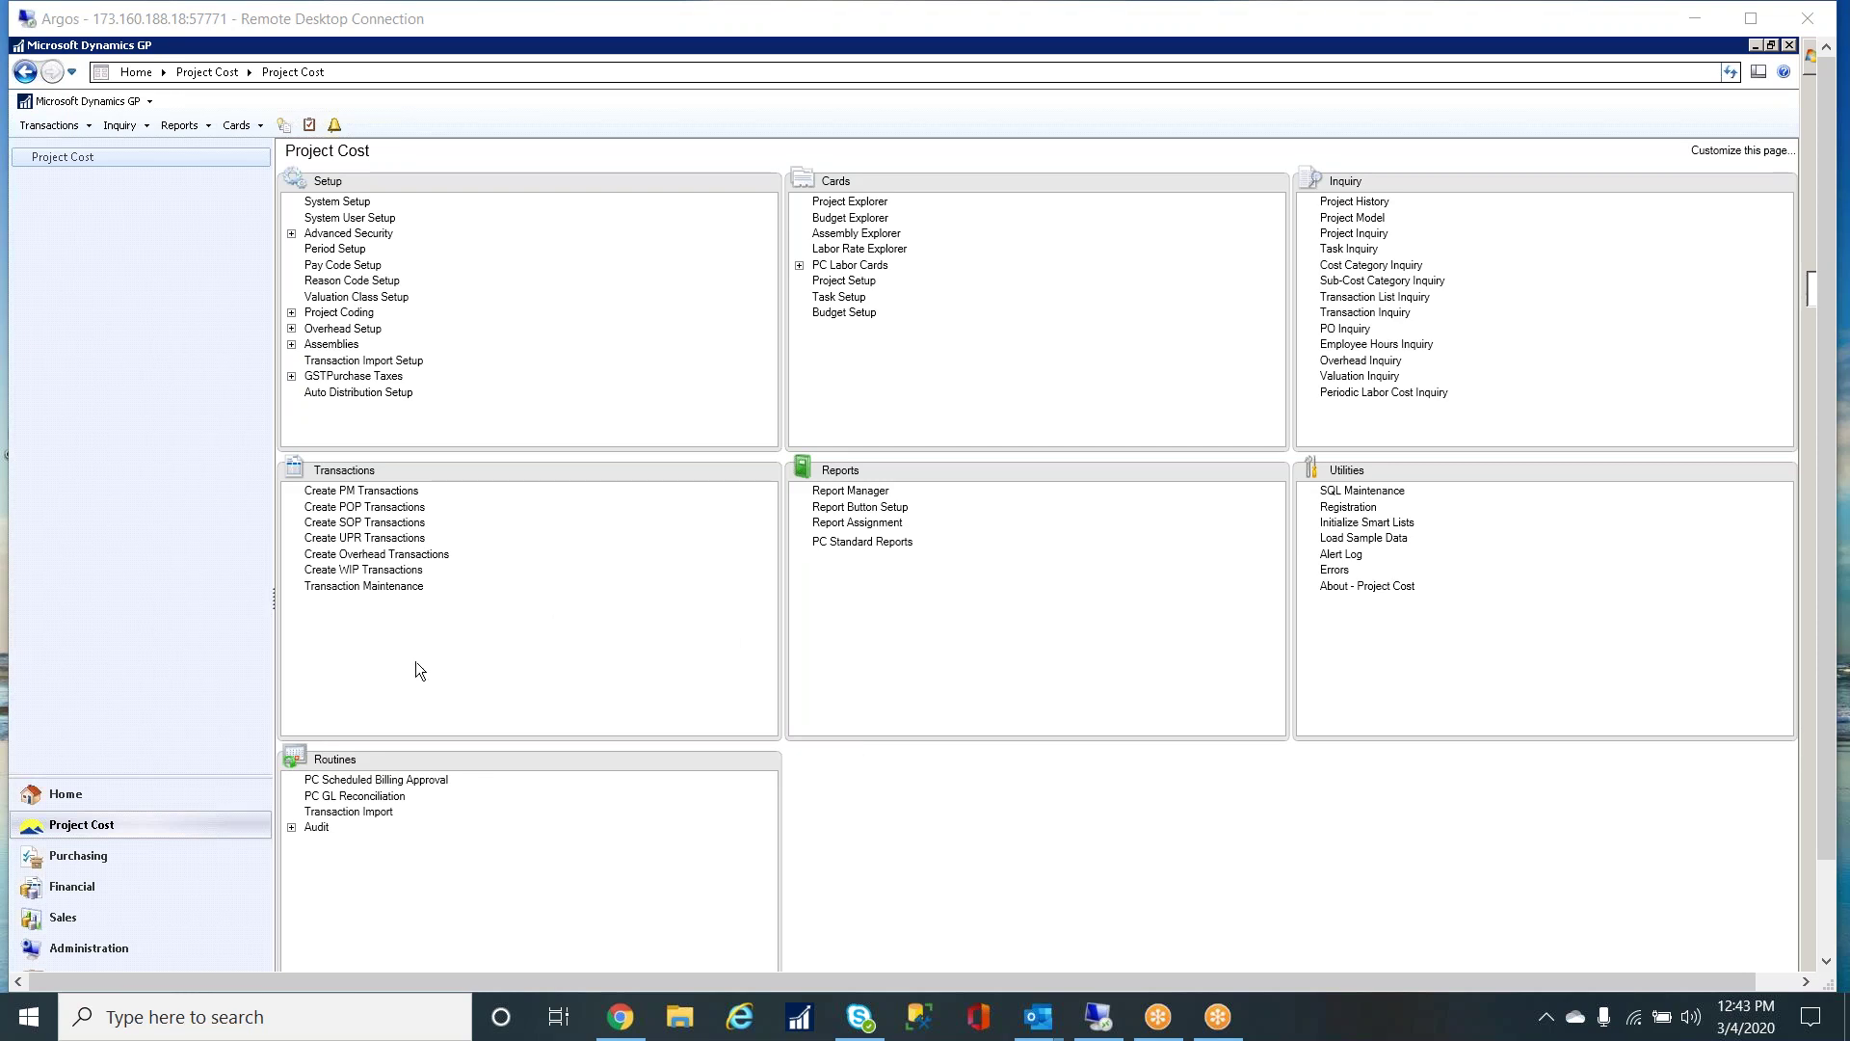
# - Open PC System Setup, keep approval required before SOP invoice creation, and save the settings
pyautogui.click(338, 202)
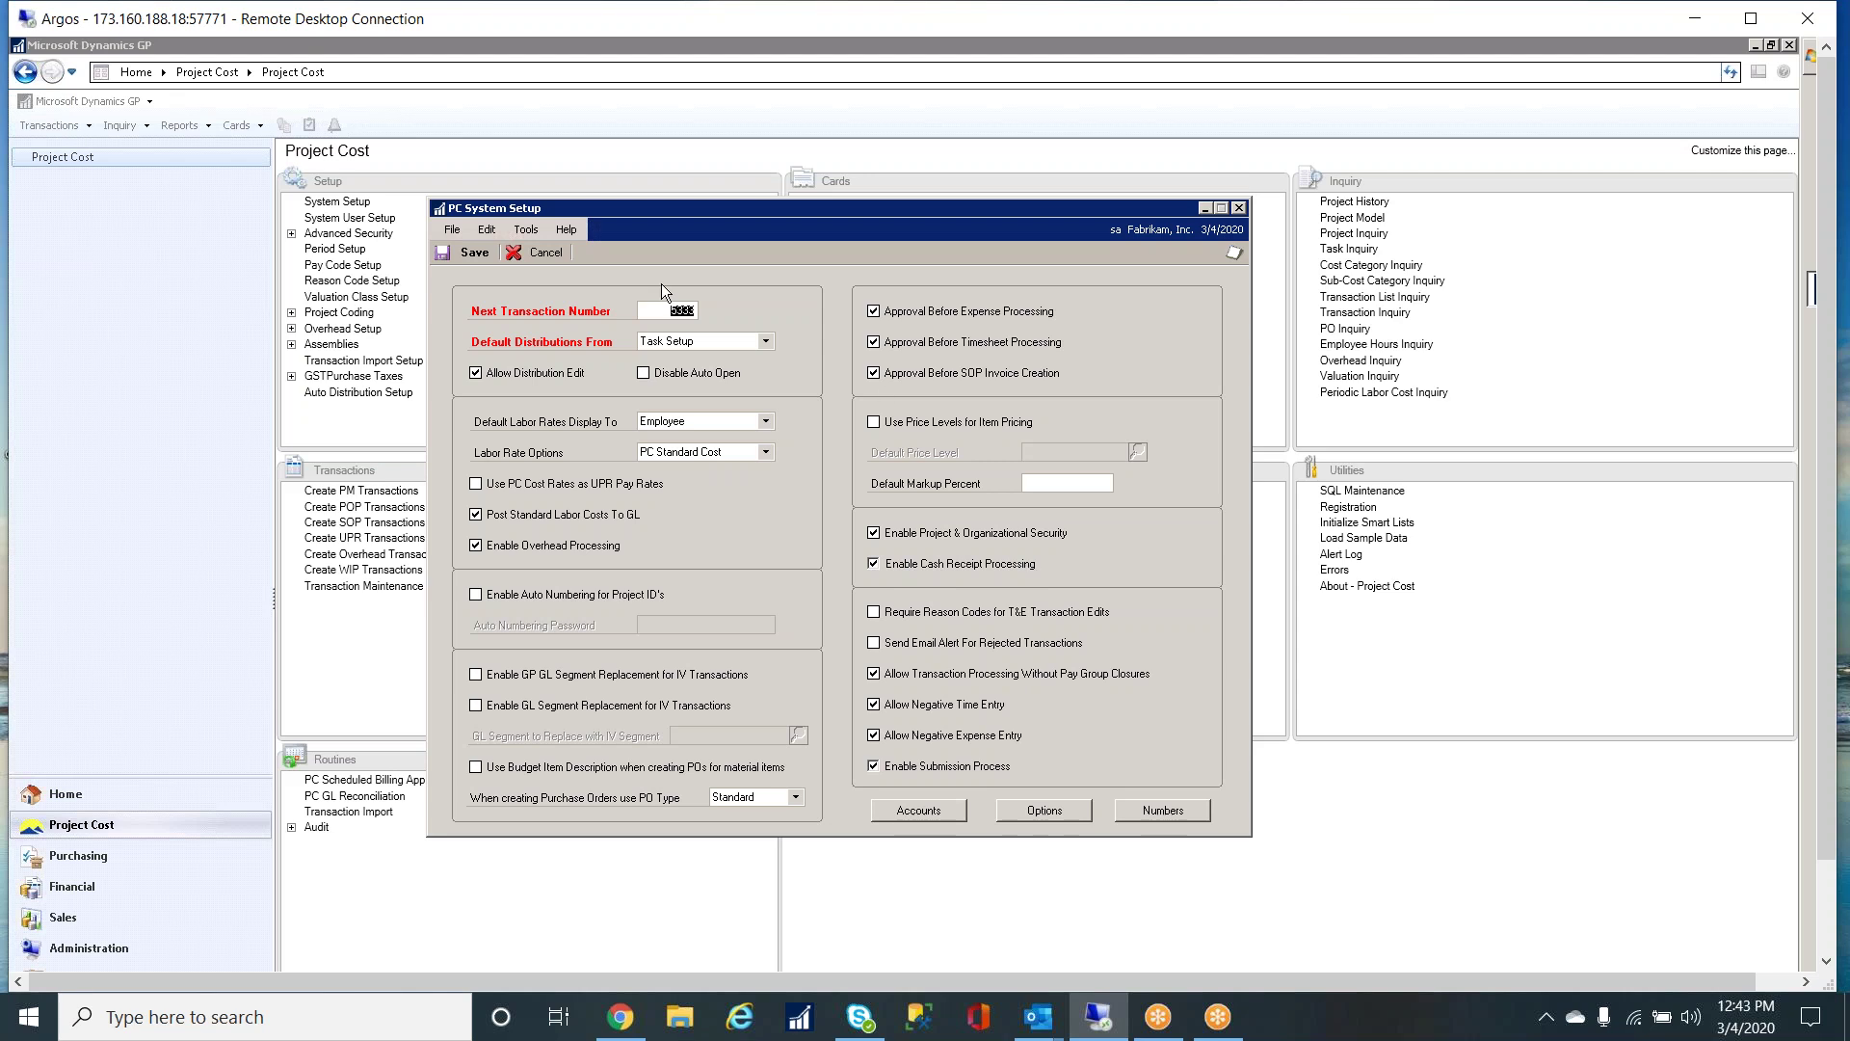
pyautogui.click(470, 252)
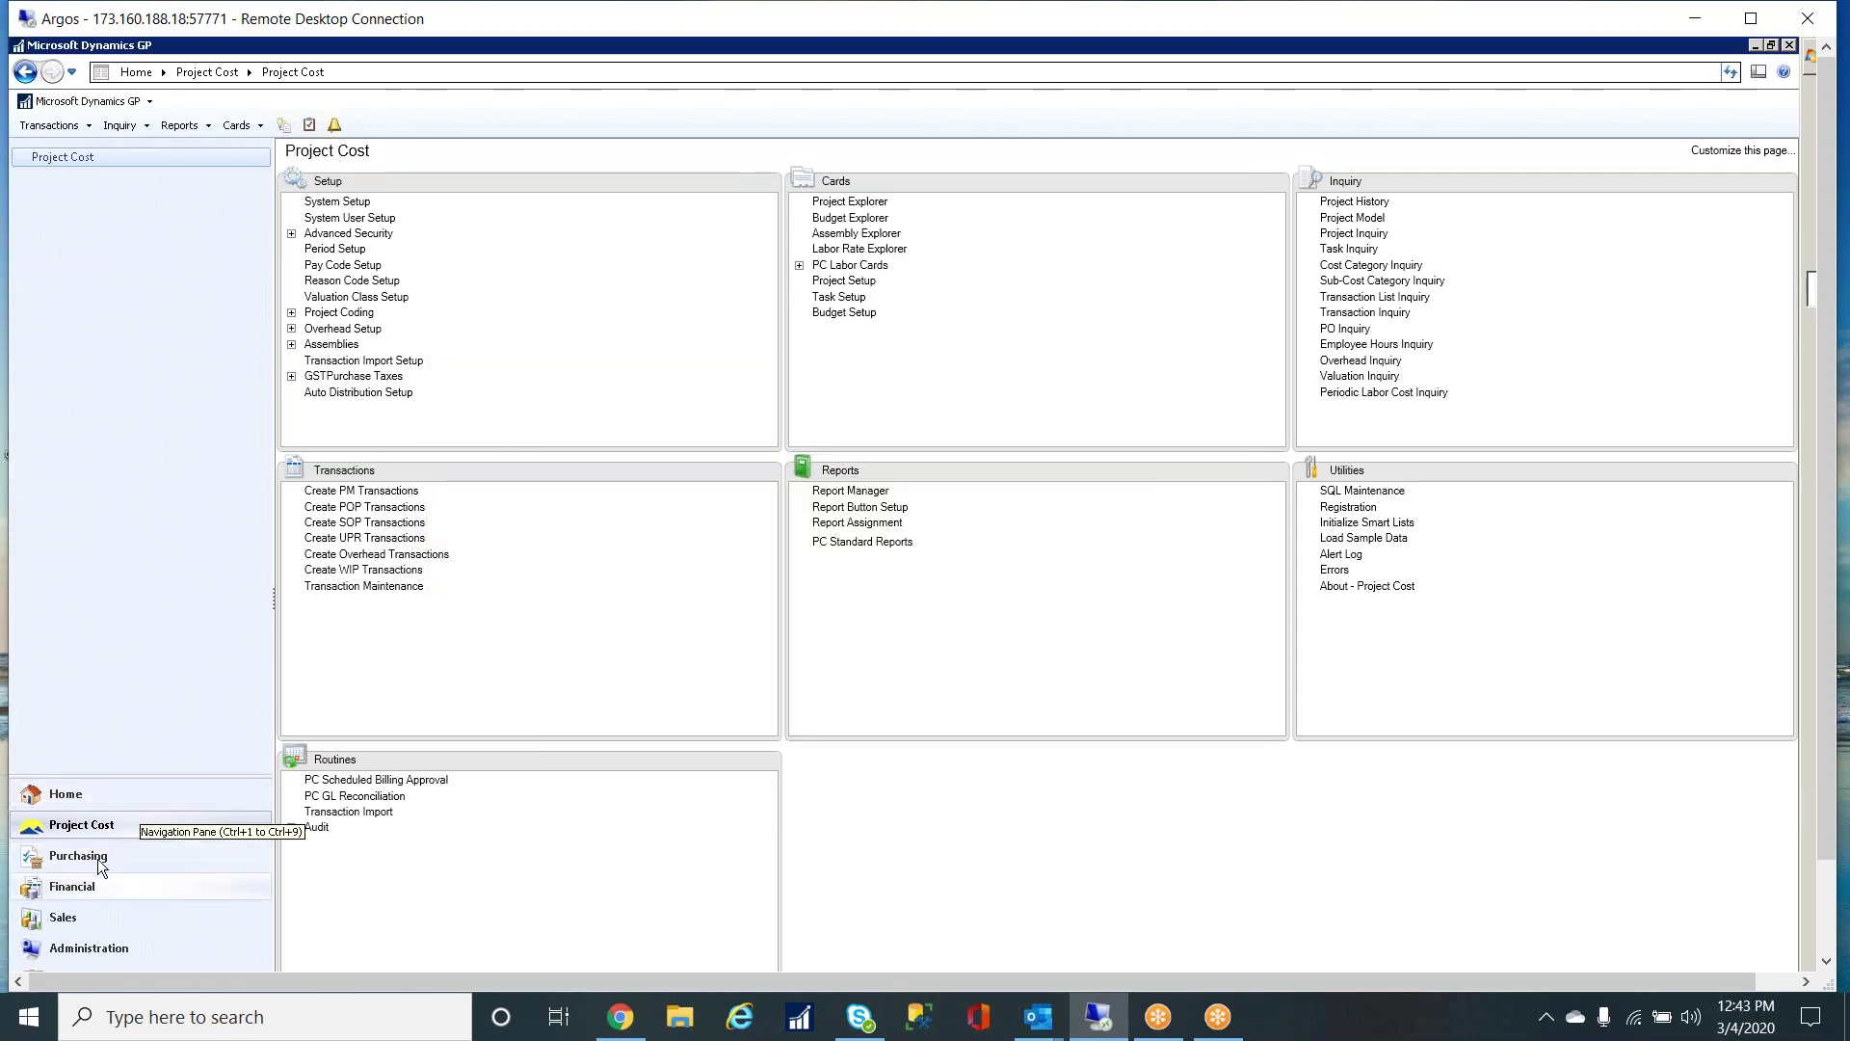
# - Bring up the saved $428.00 cash receipt in Cash Receipts Entry and show its applied documents
pyautogui.click(86, 918)
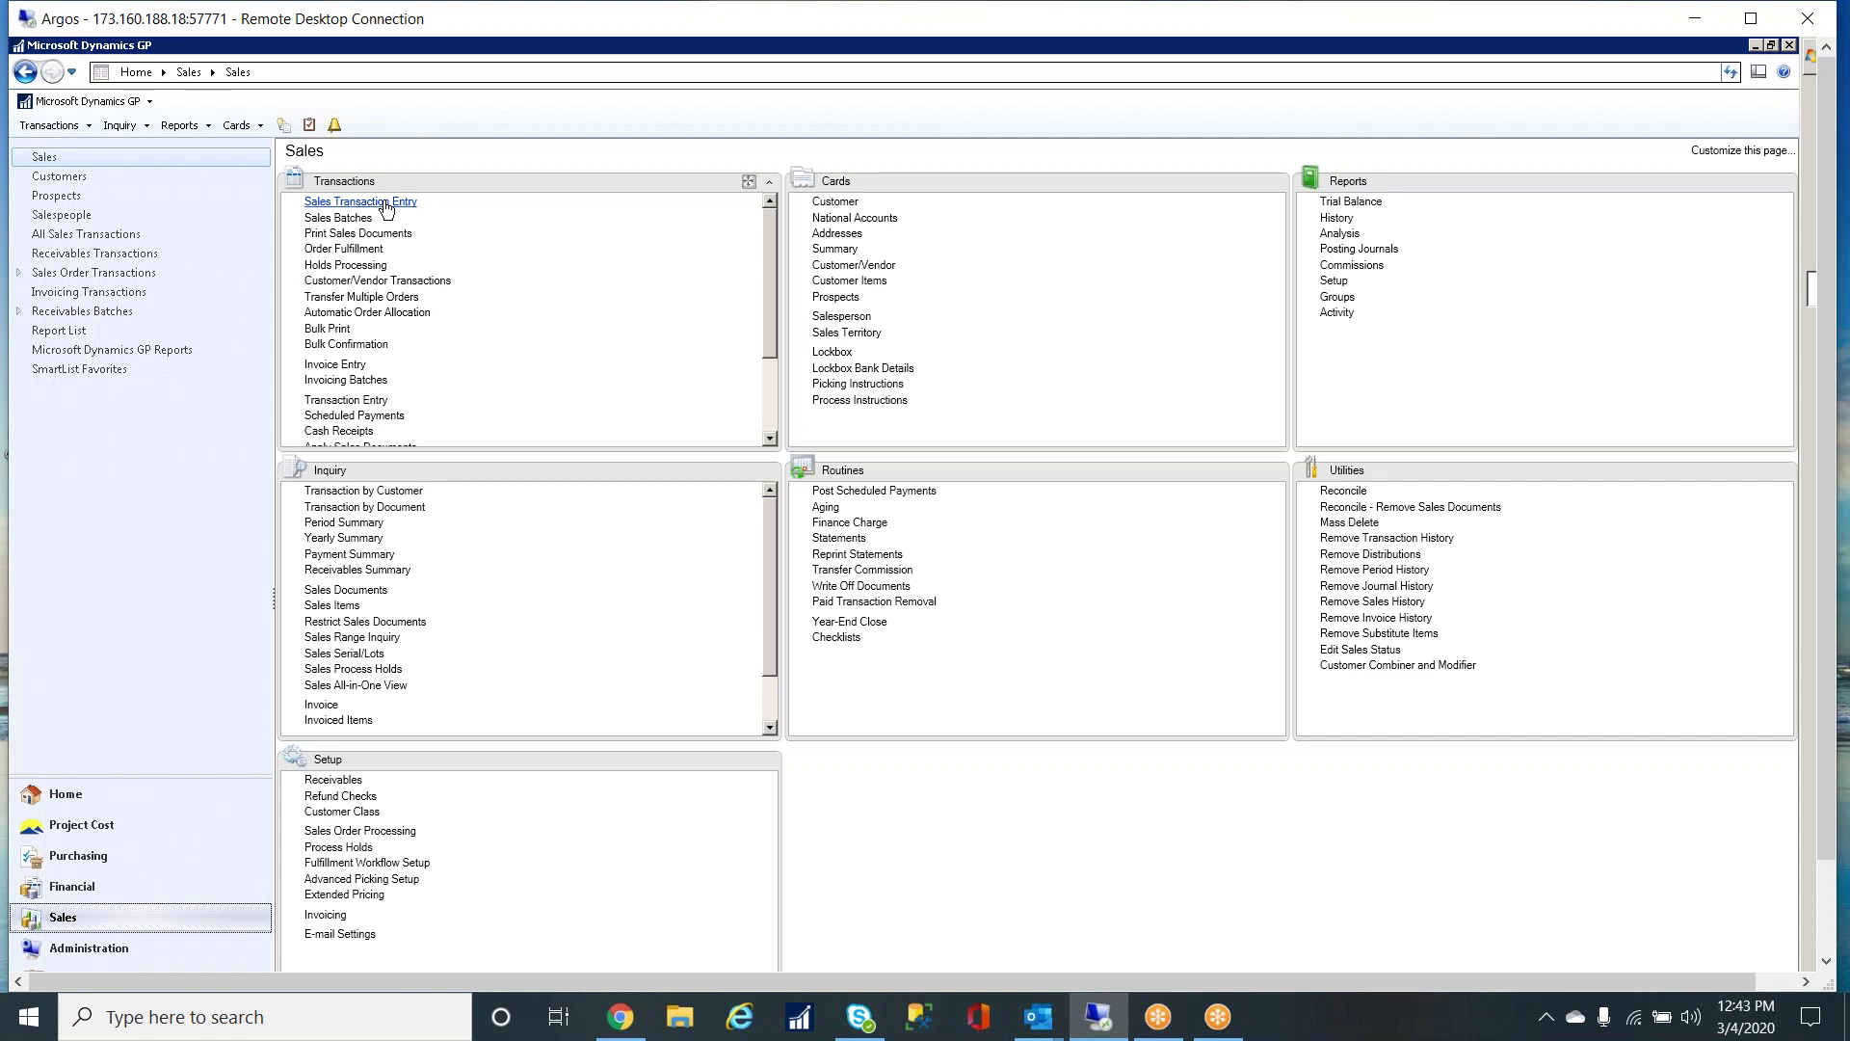
pyautogui.click(347, 432)
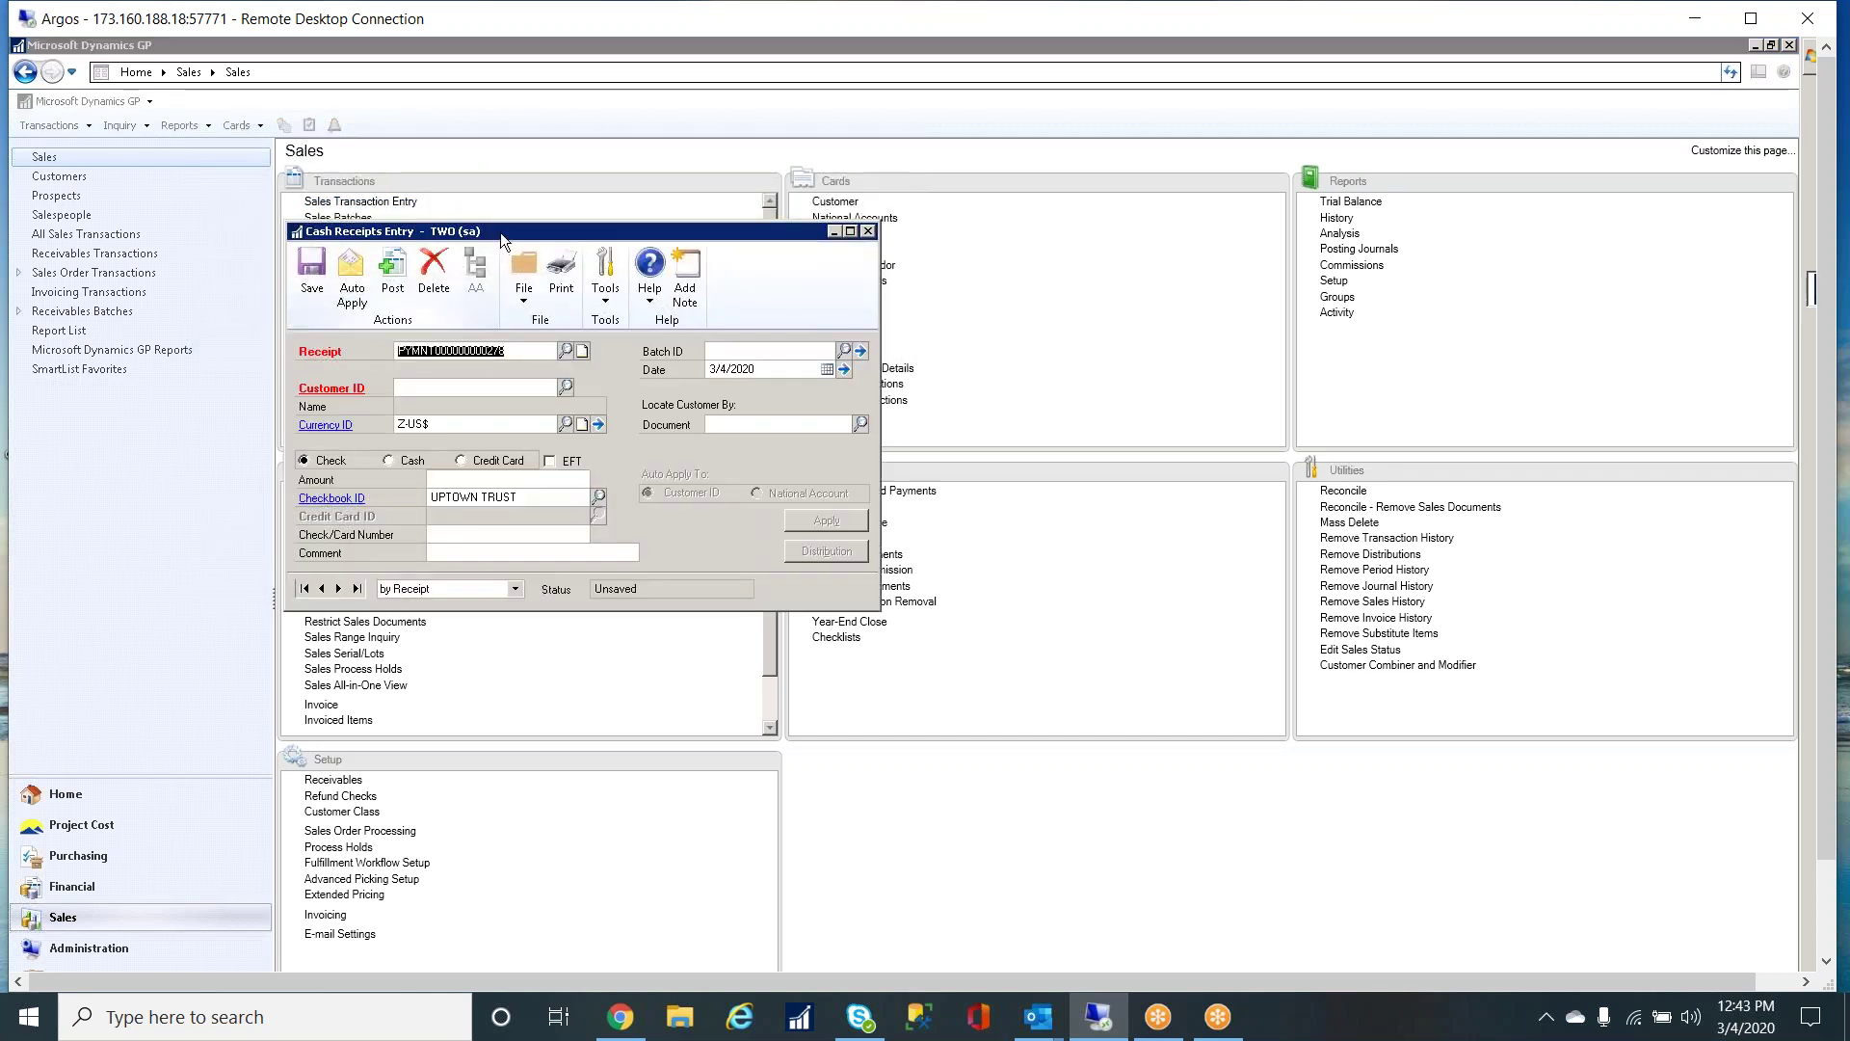
pyautogui.moveTo(659, 225); pyautogui.dragTo(894, 202)
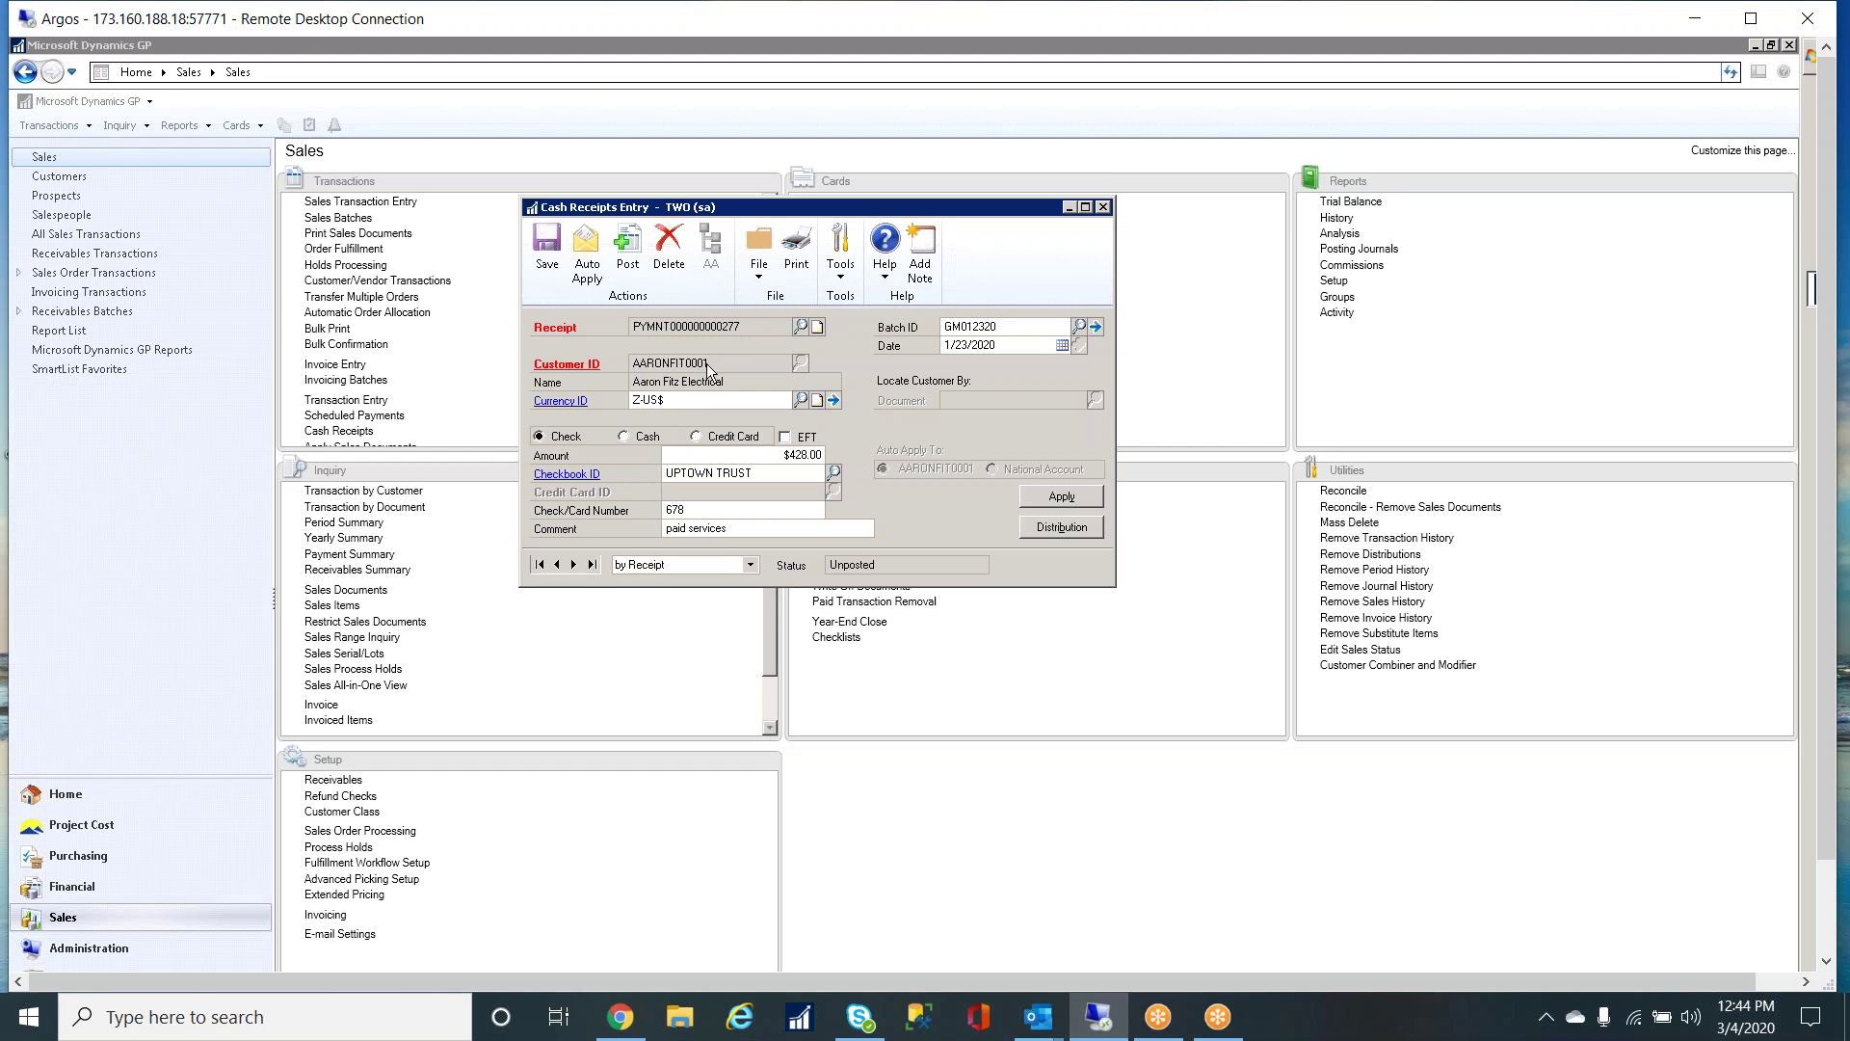
pyautogui.click(1071, 500)
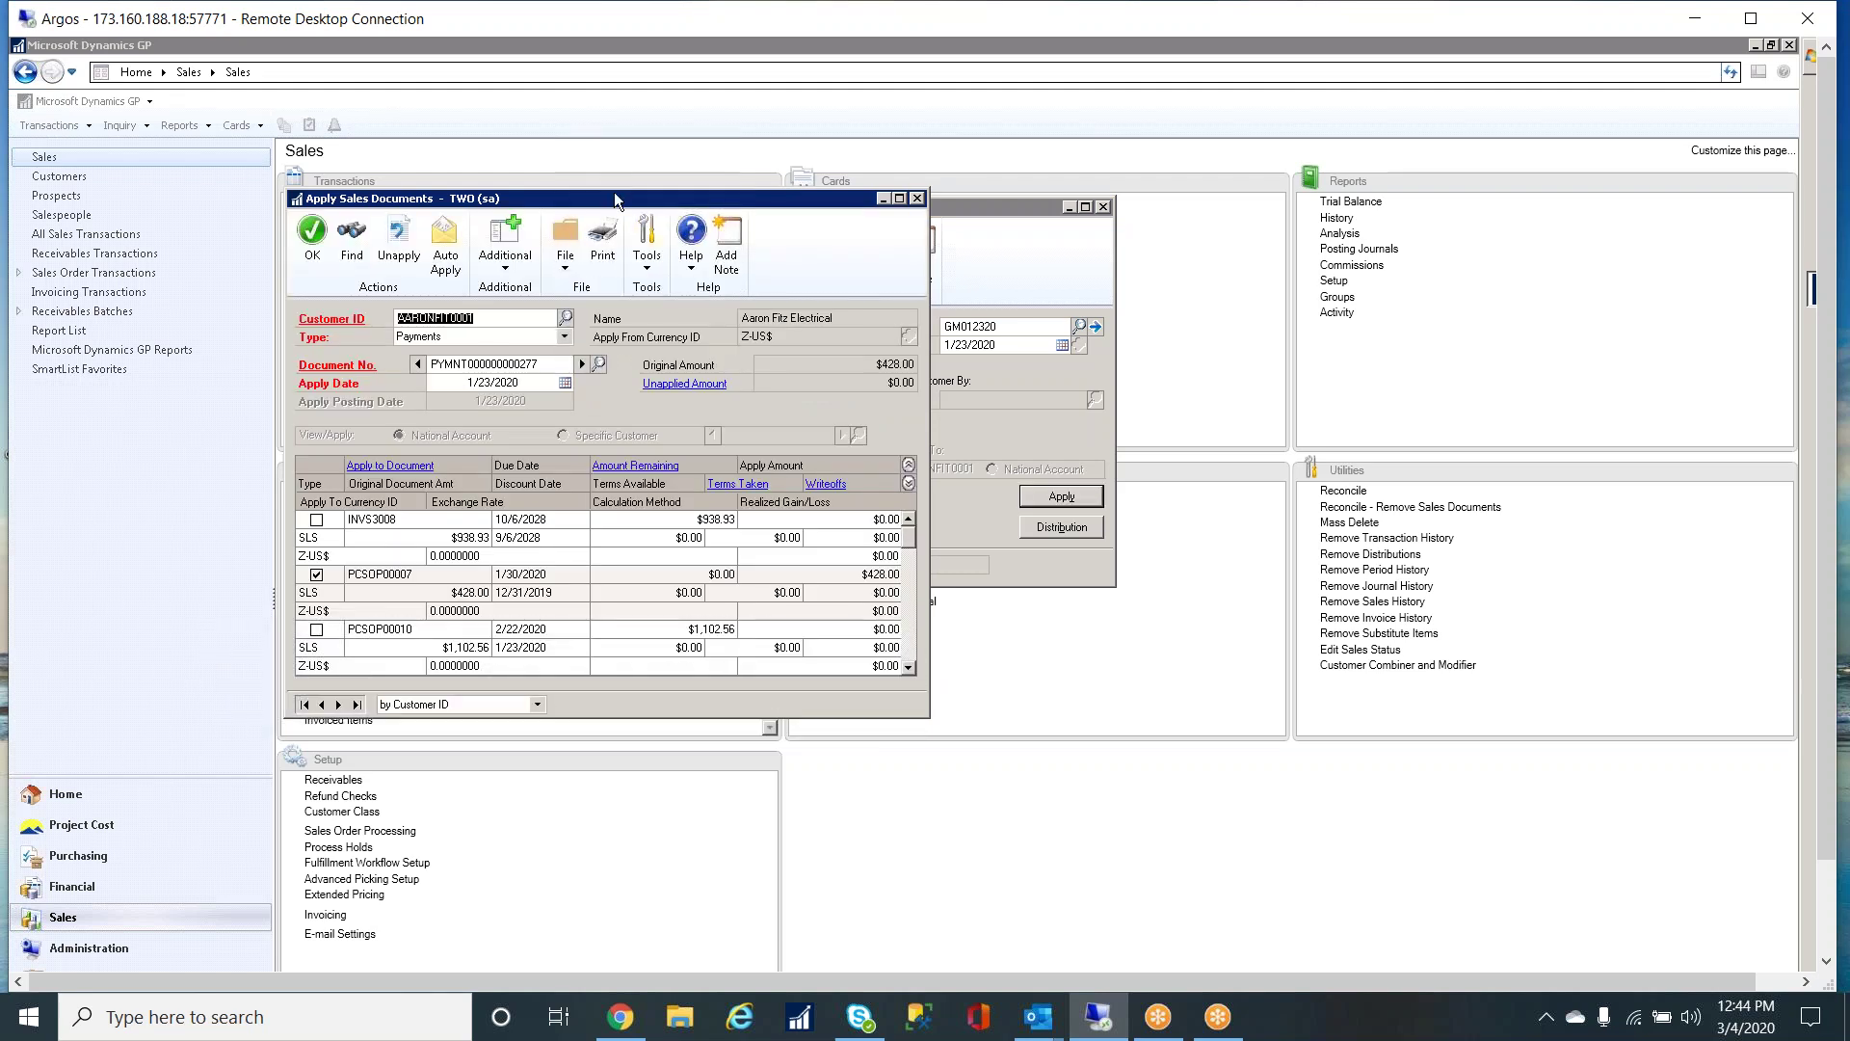
# - Reapply the $428.00 receipt to invoice PCSOP00007 and open its PC Trx Entry details
pyautogui.moveTo(806, 193); pyautogui.dragTo(1431, 193)
pyautogui.click(1135, 575)
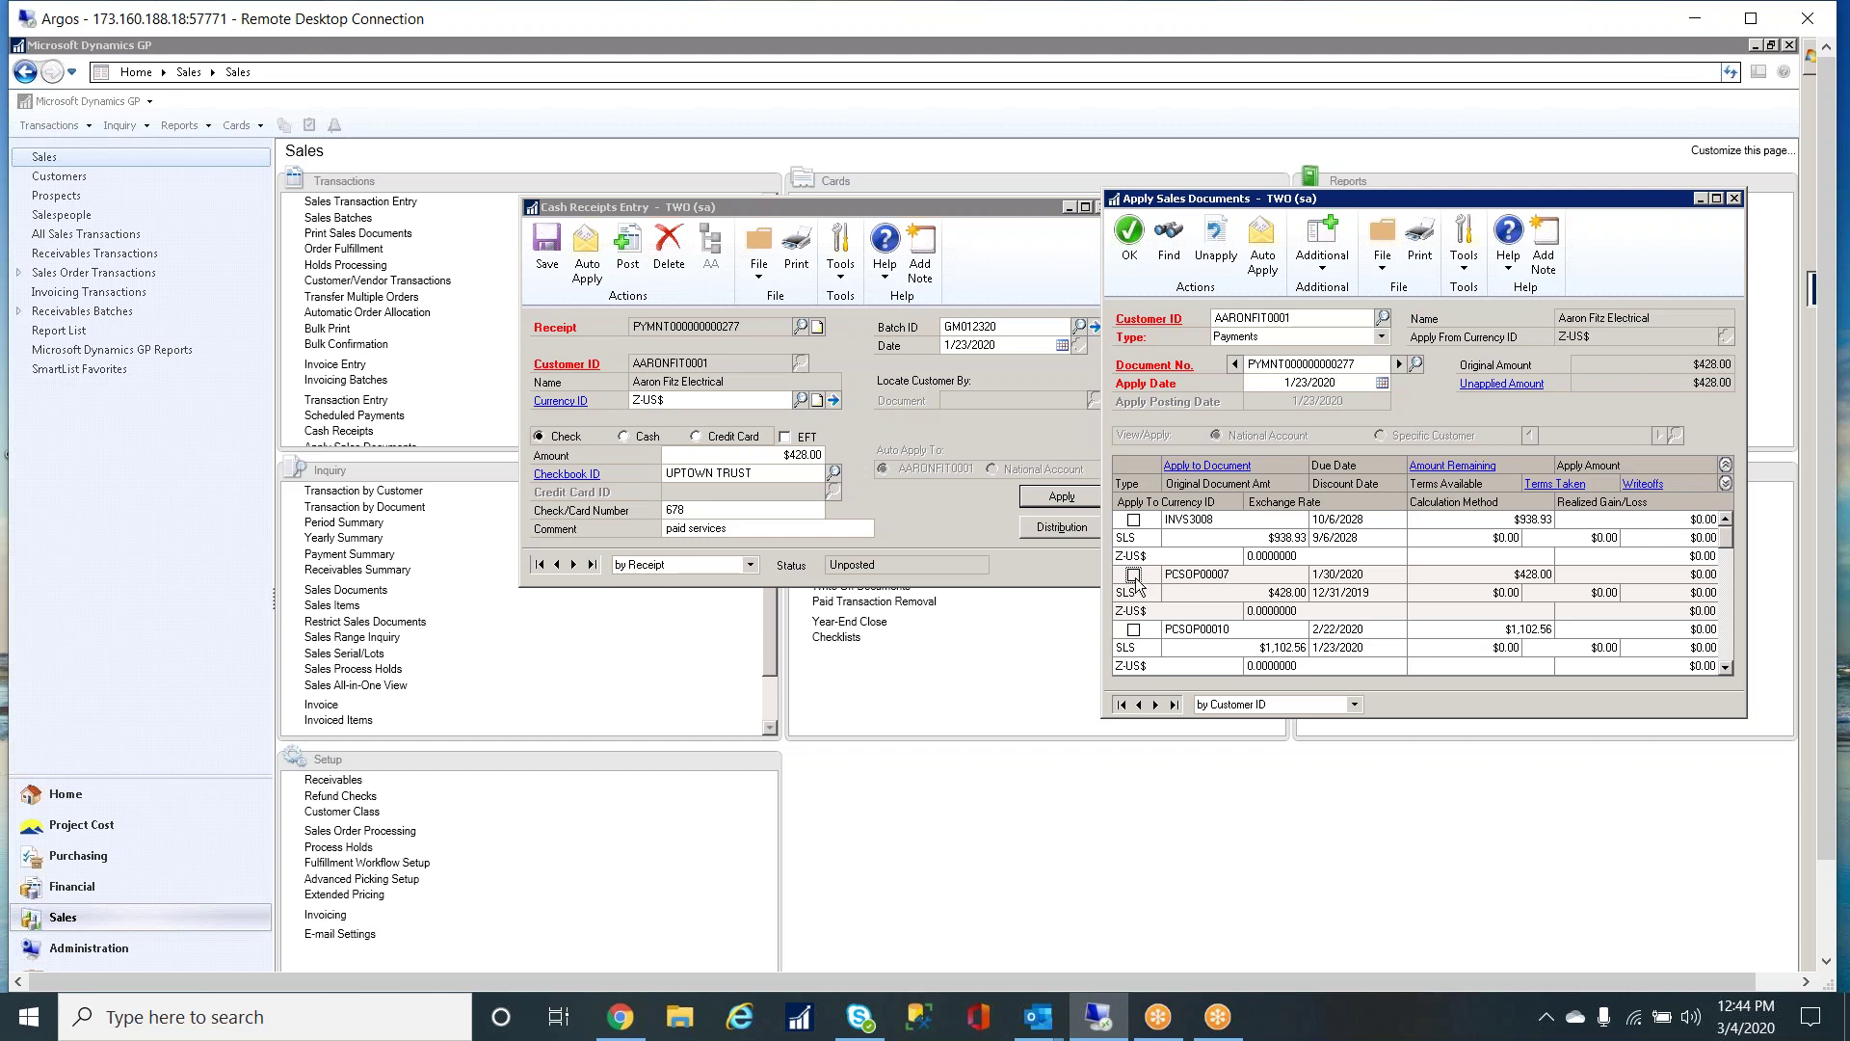
pyautogui.click(1134, 575)
pyautogui.click(1330, 266)
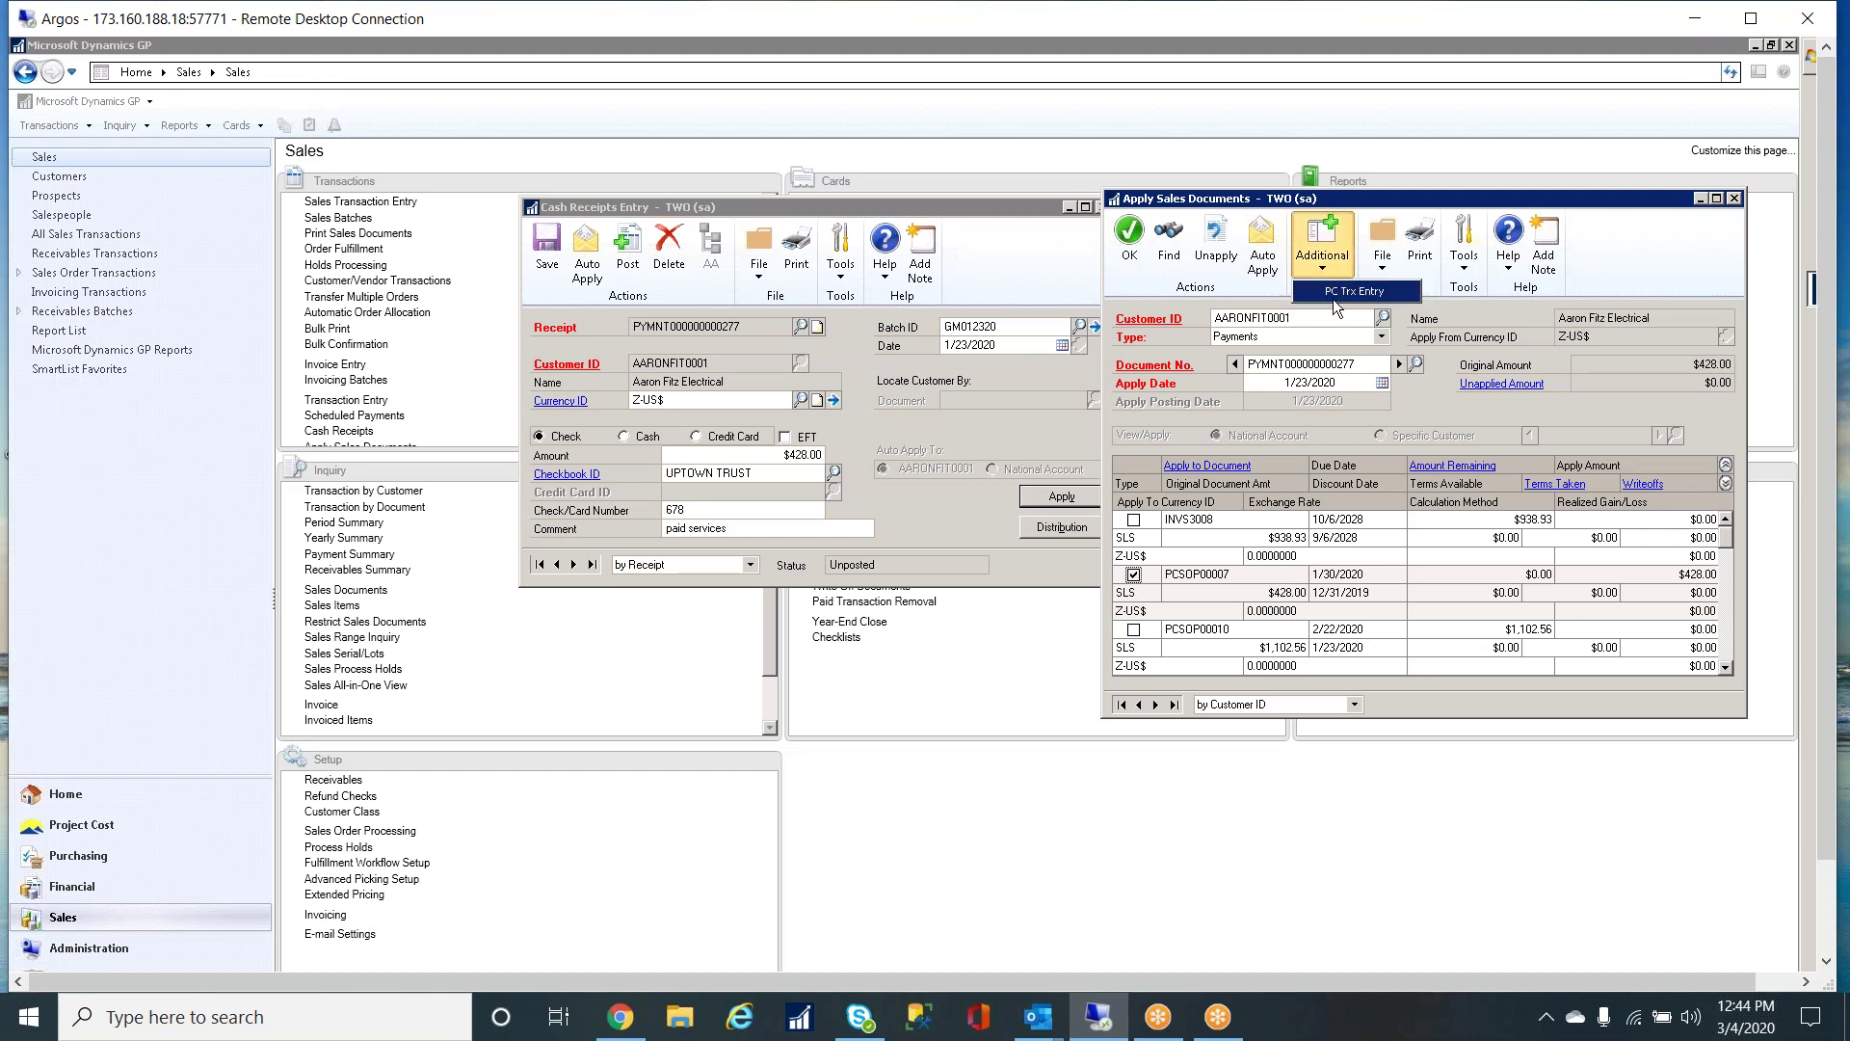
pyautogui.click(1340, 297)
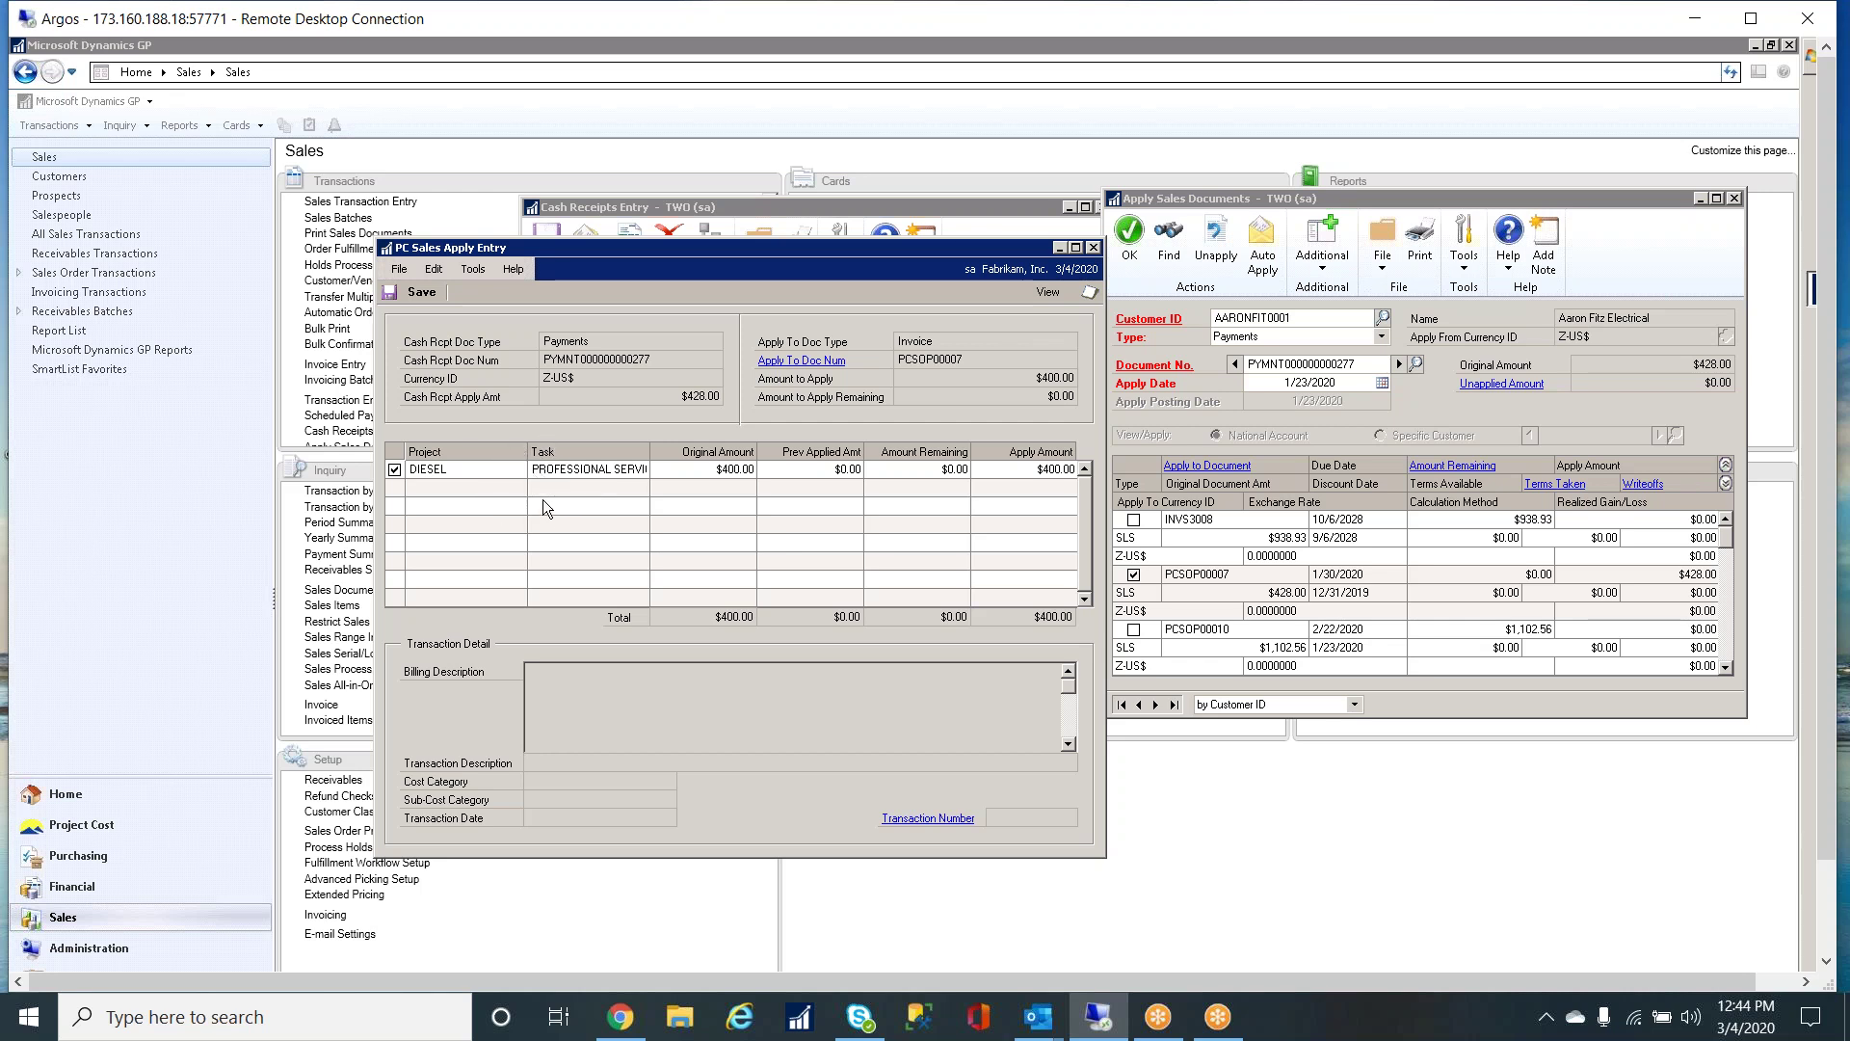
# - Close the PC apply and Apply Sales Documents windows, then save and close the cash receipt
pyautogui.click(1094, 247)
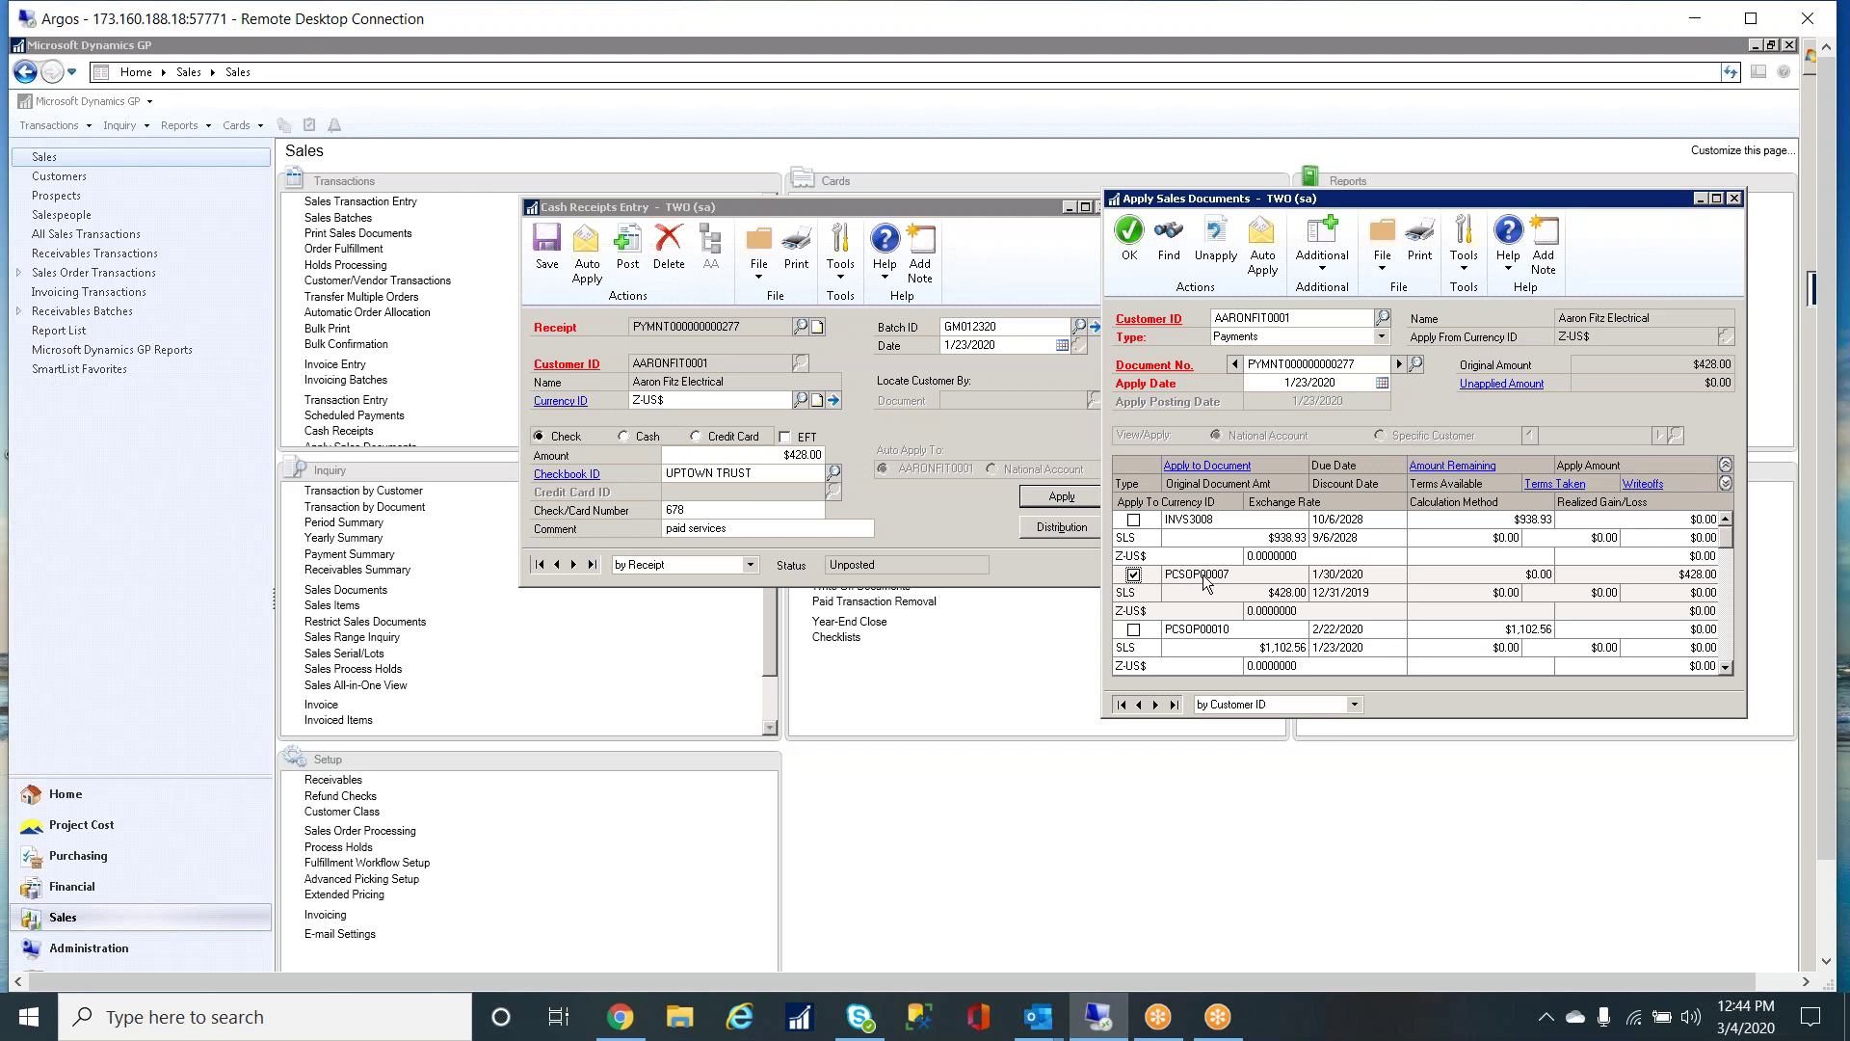
pyautogui.click(1734, 197)
pyautogui.click(547, 241)
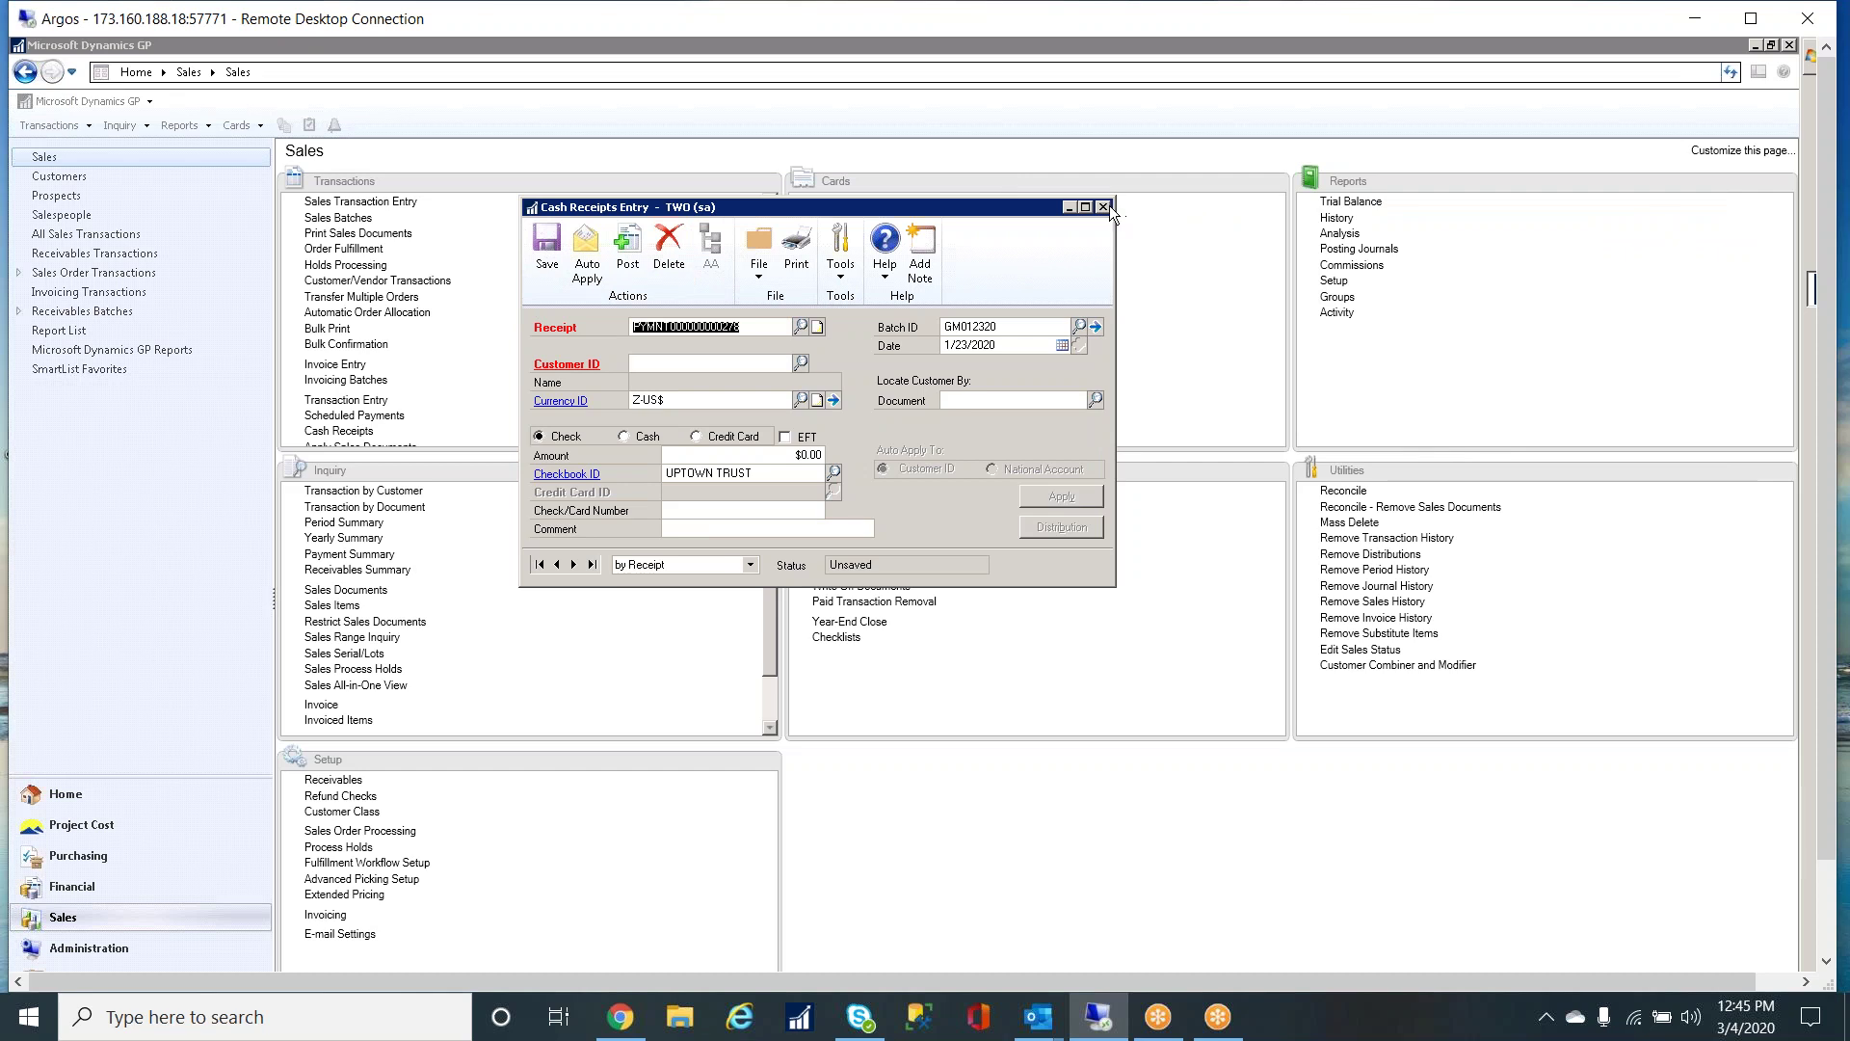
pyautogui.click(1105, 206)
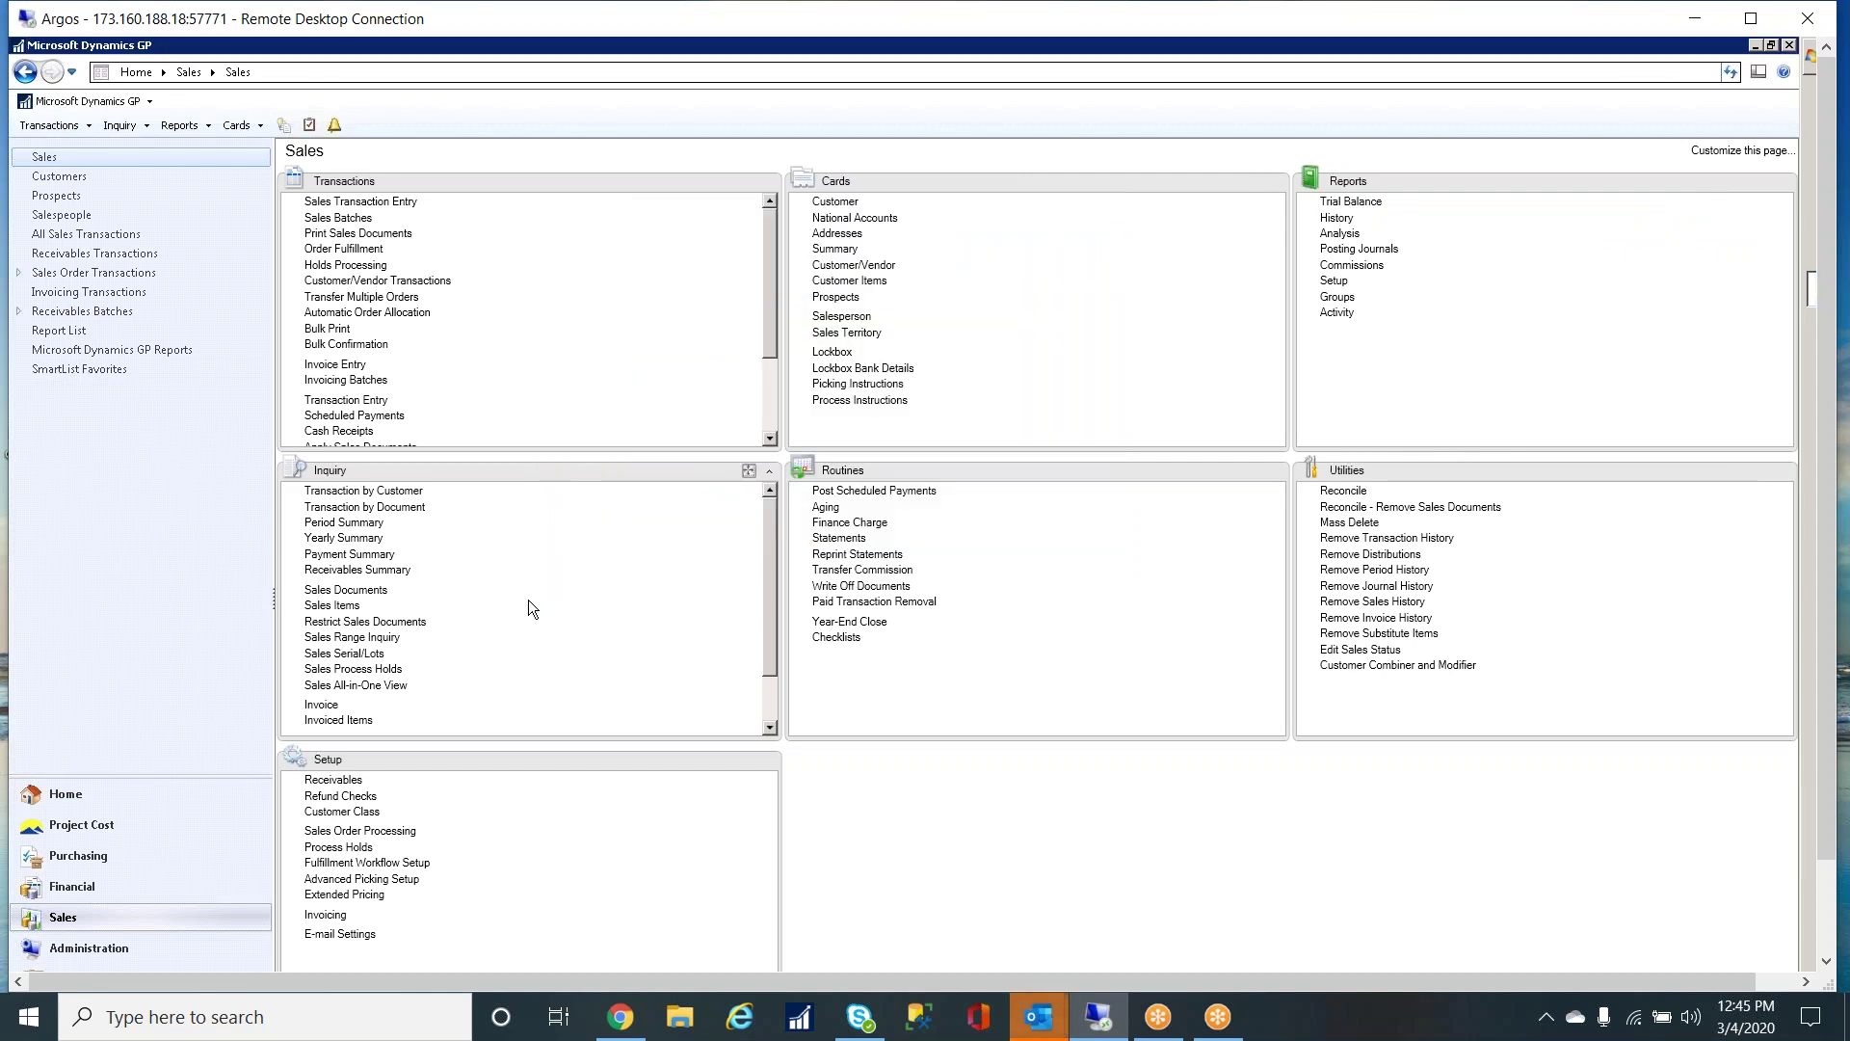
pyautogui.click(96, 826)
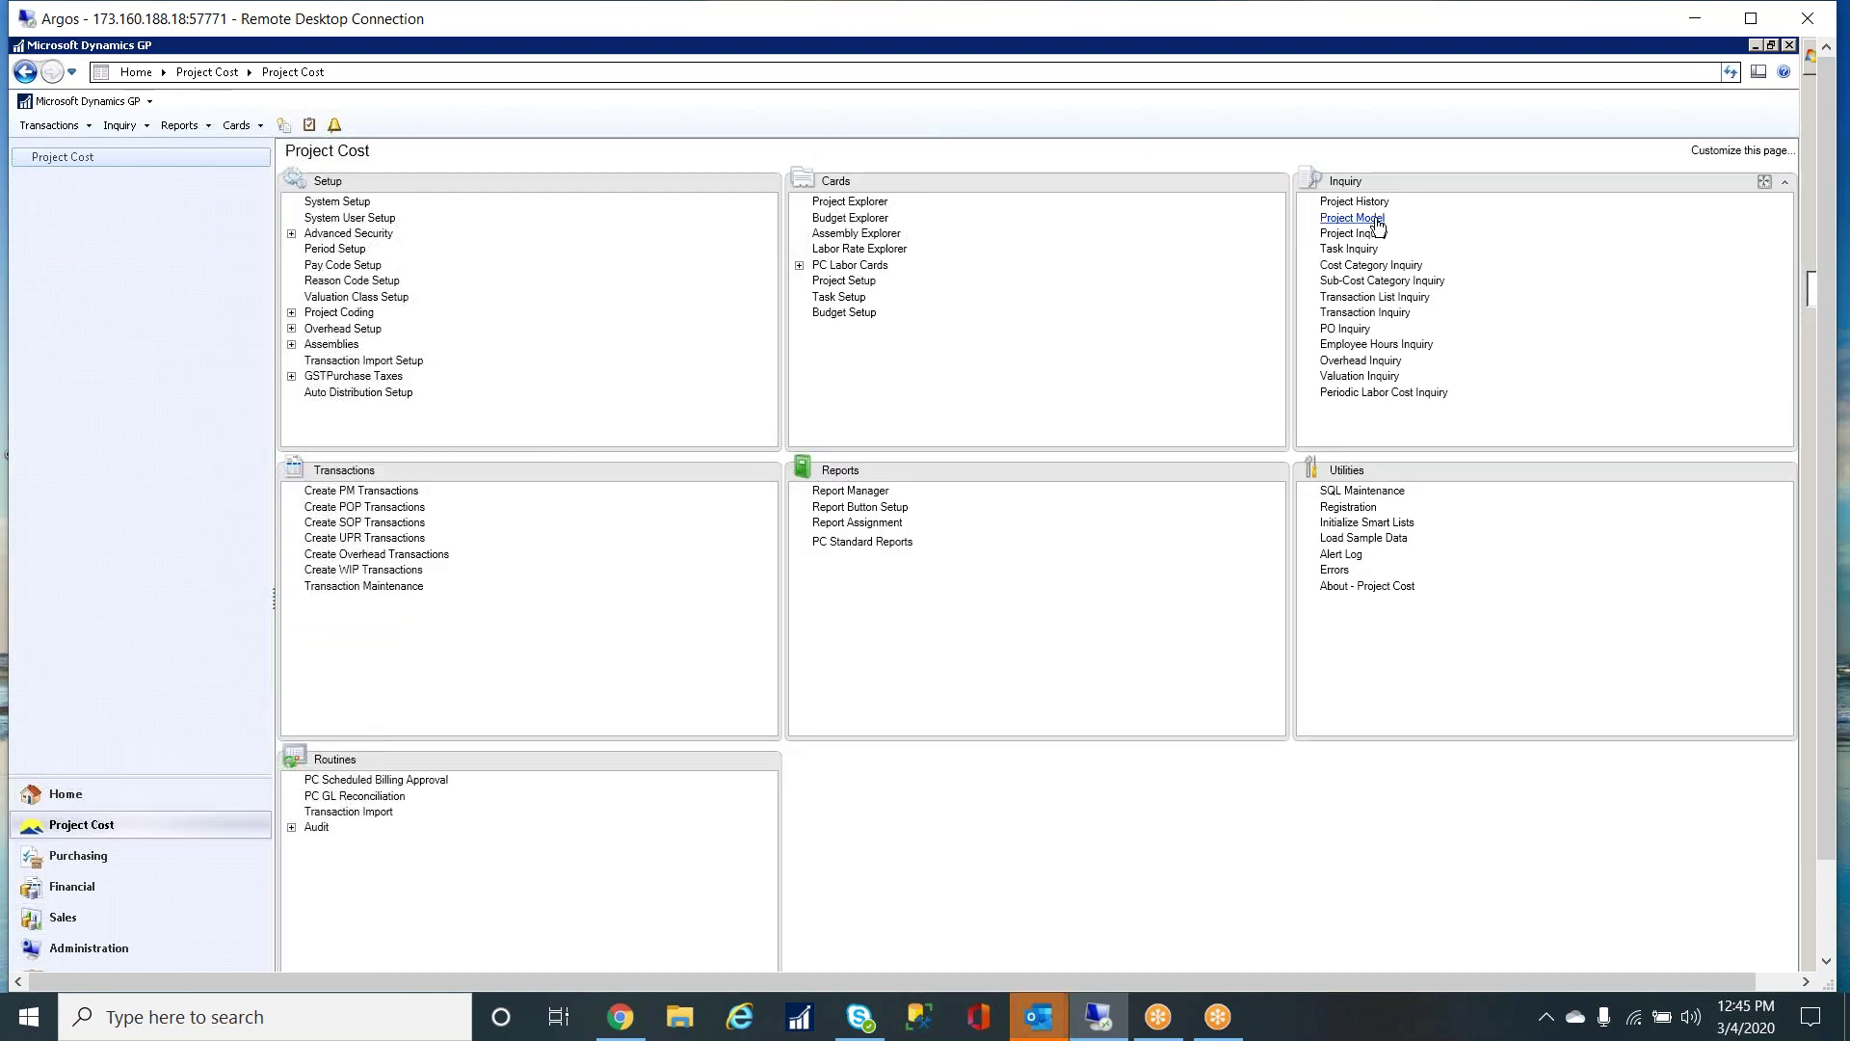
# - Show the Project Model overhead inquiry for DIESEL, with 400 cash received and net profit 1,248
pyautogui.click(1370, 219)
pyautogui.click(594, 288)
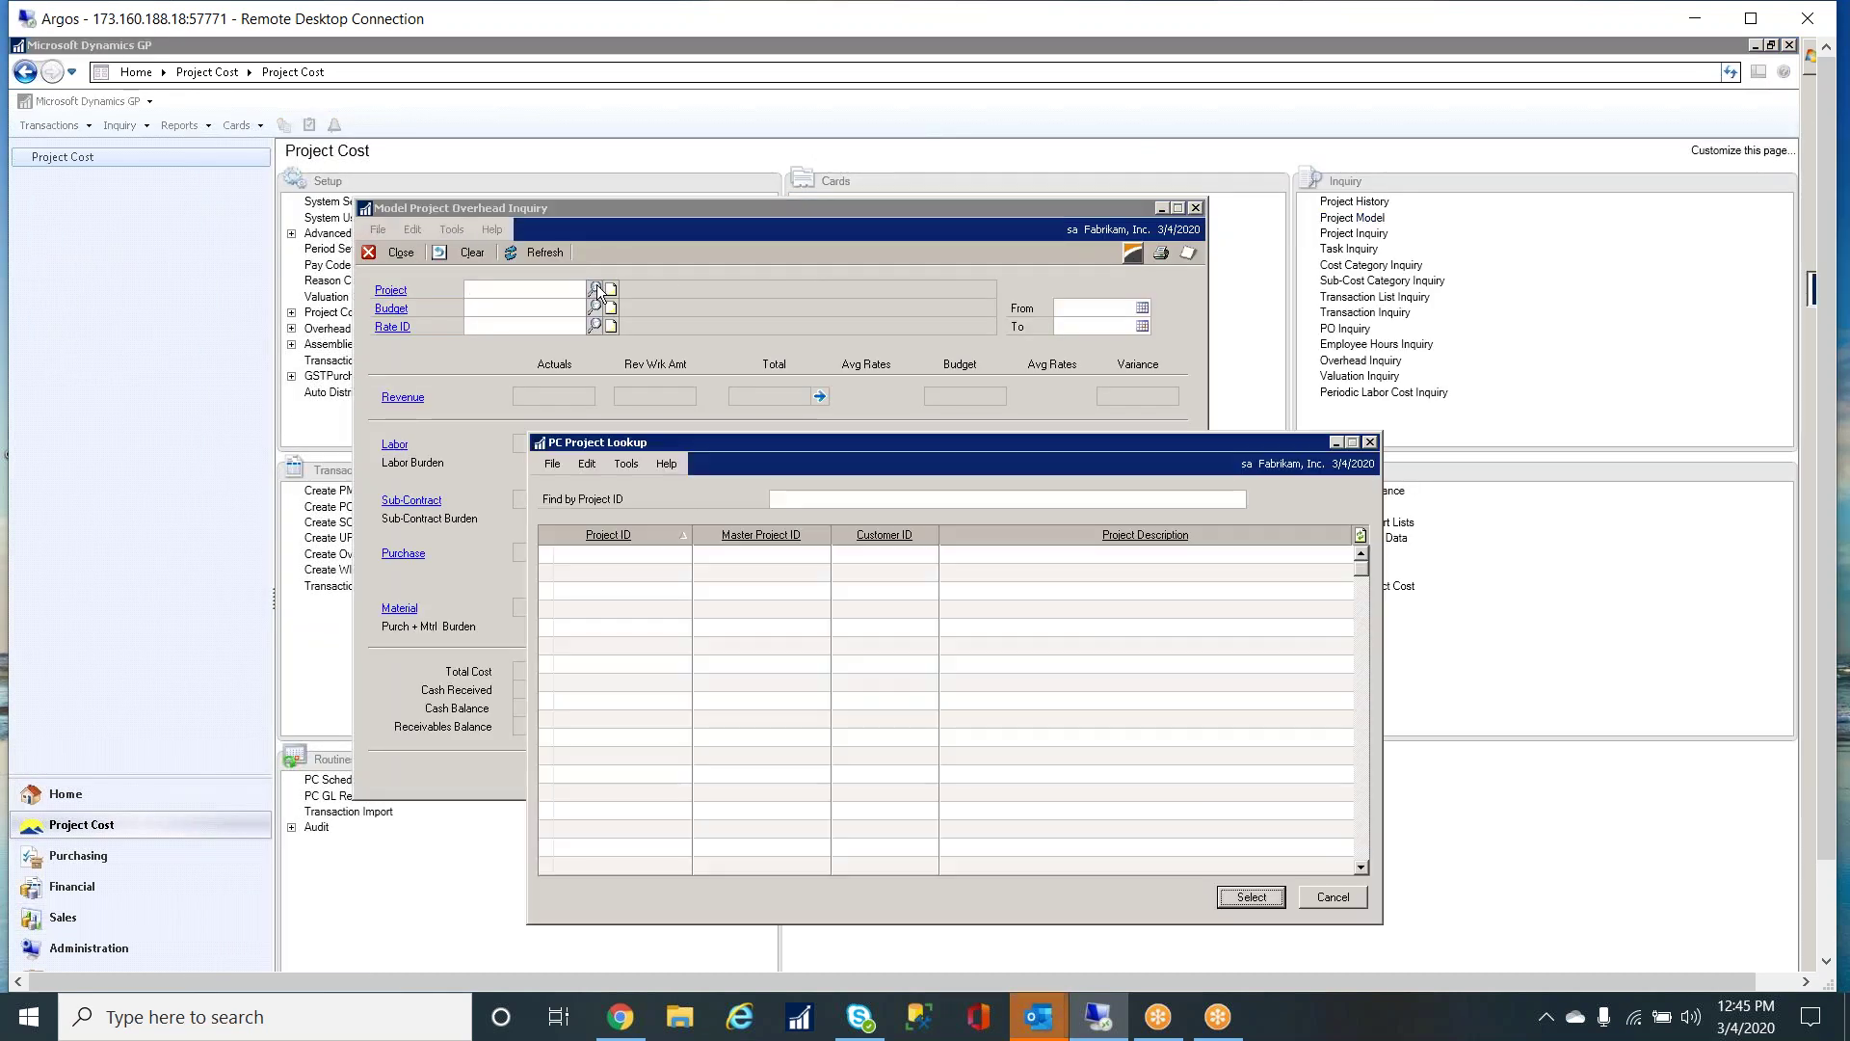
pyautogui.doubleClick(604, 717)
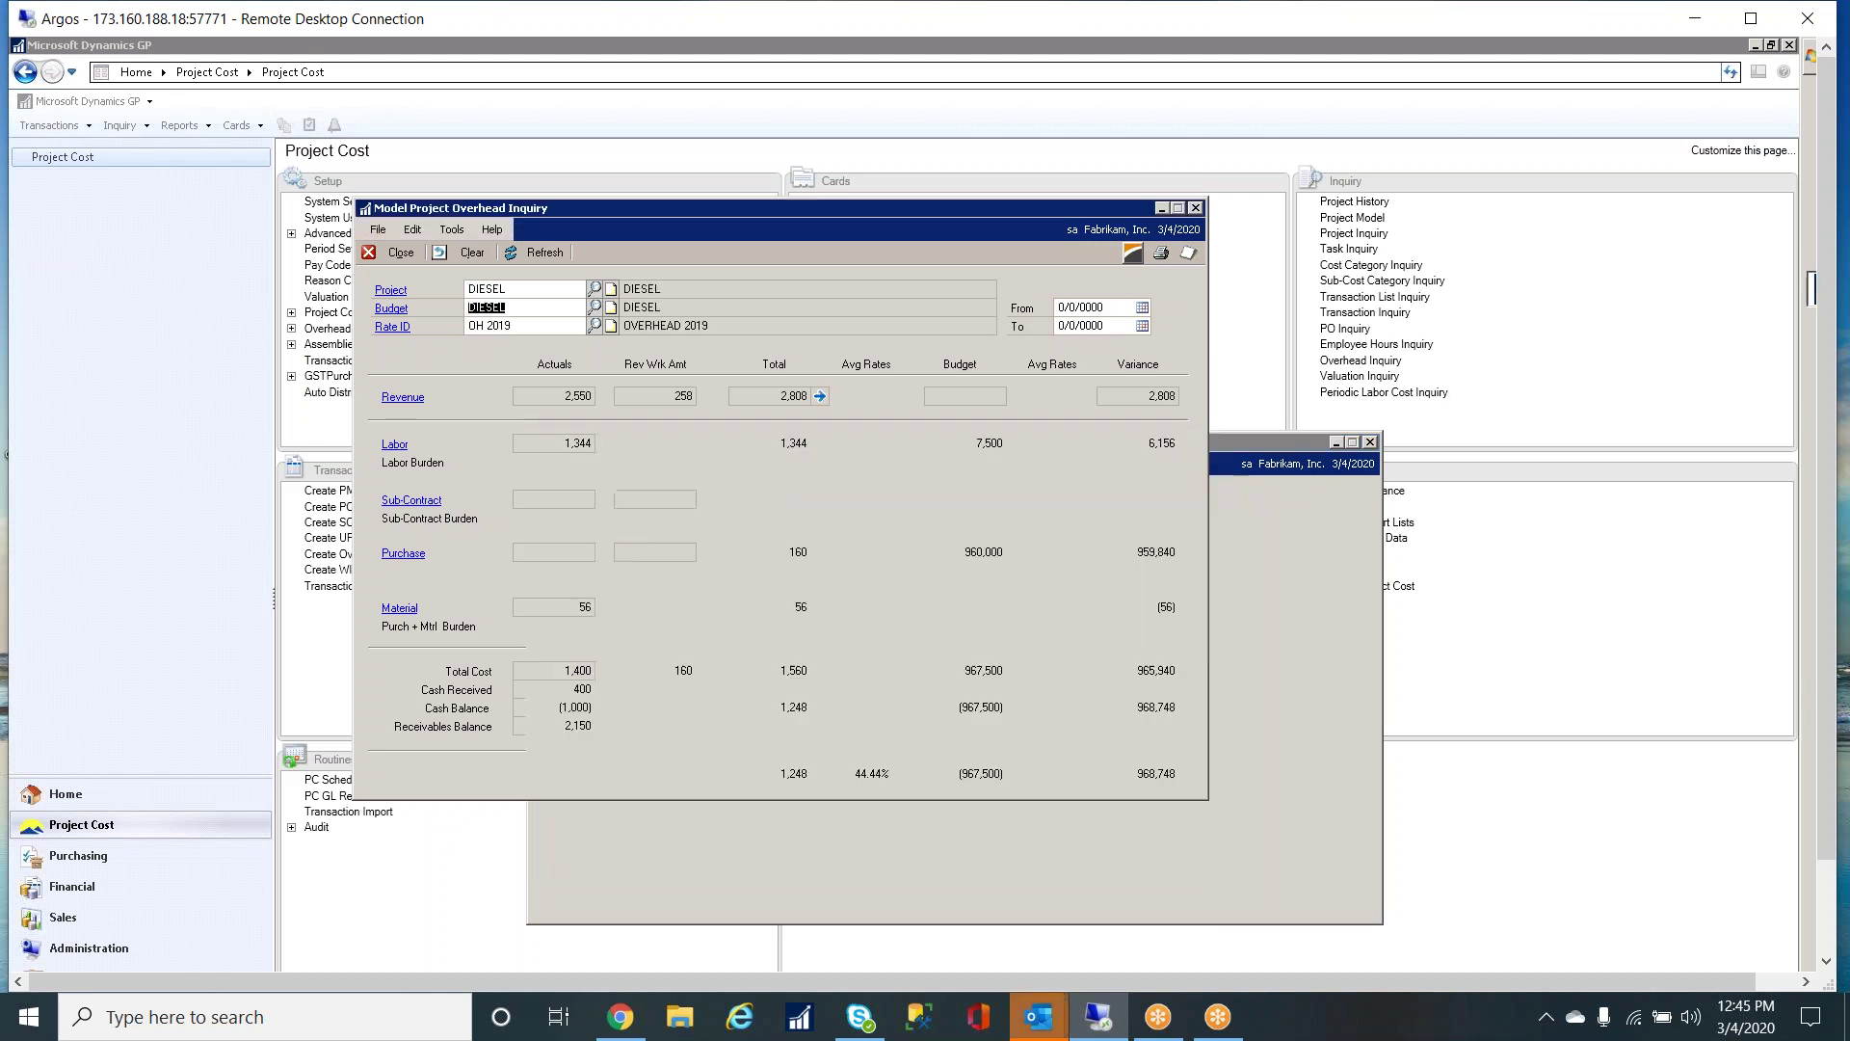
pyautogui.click(541, 313)
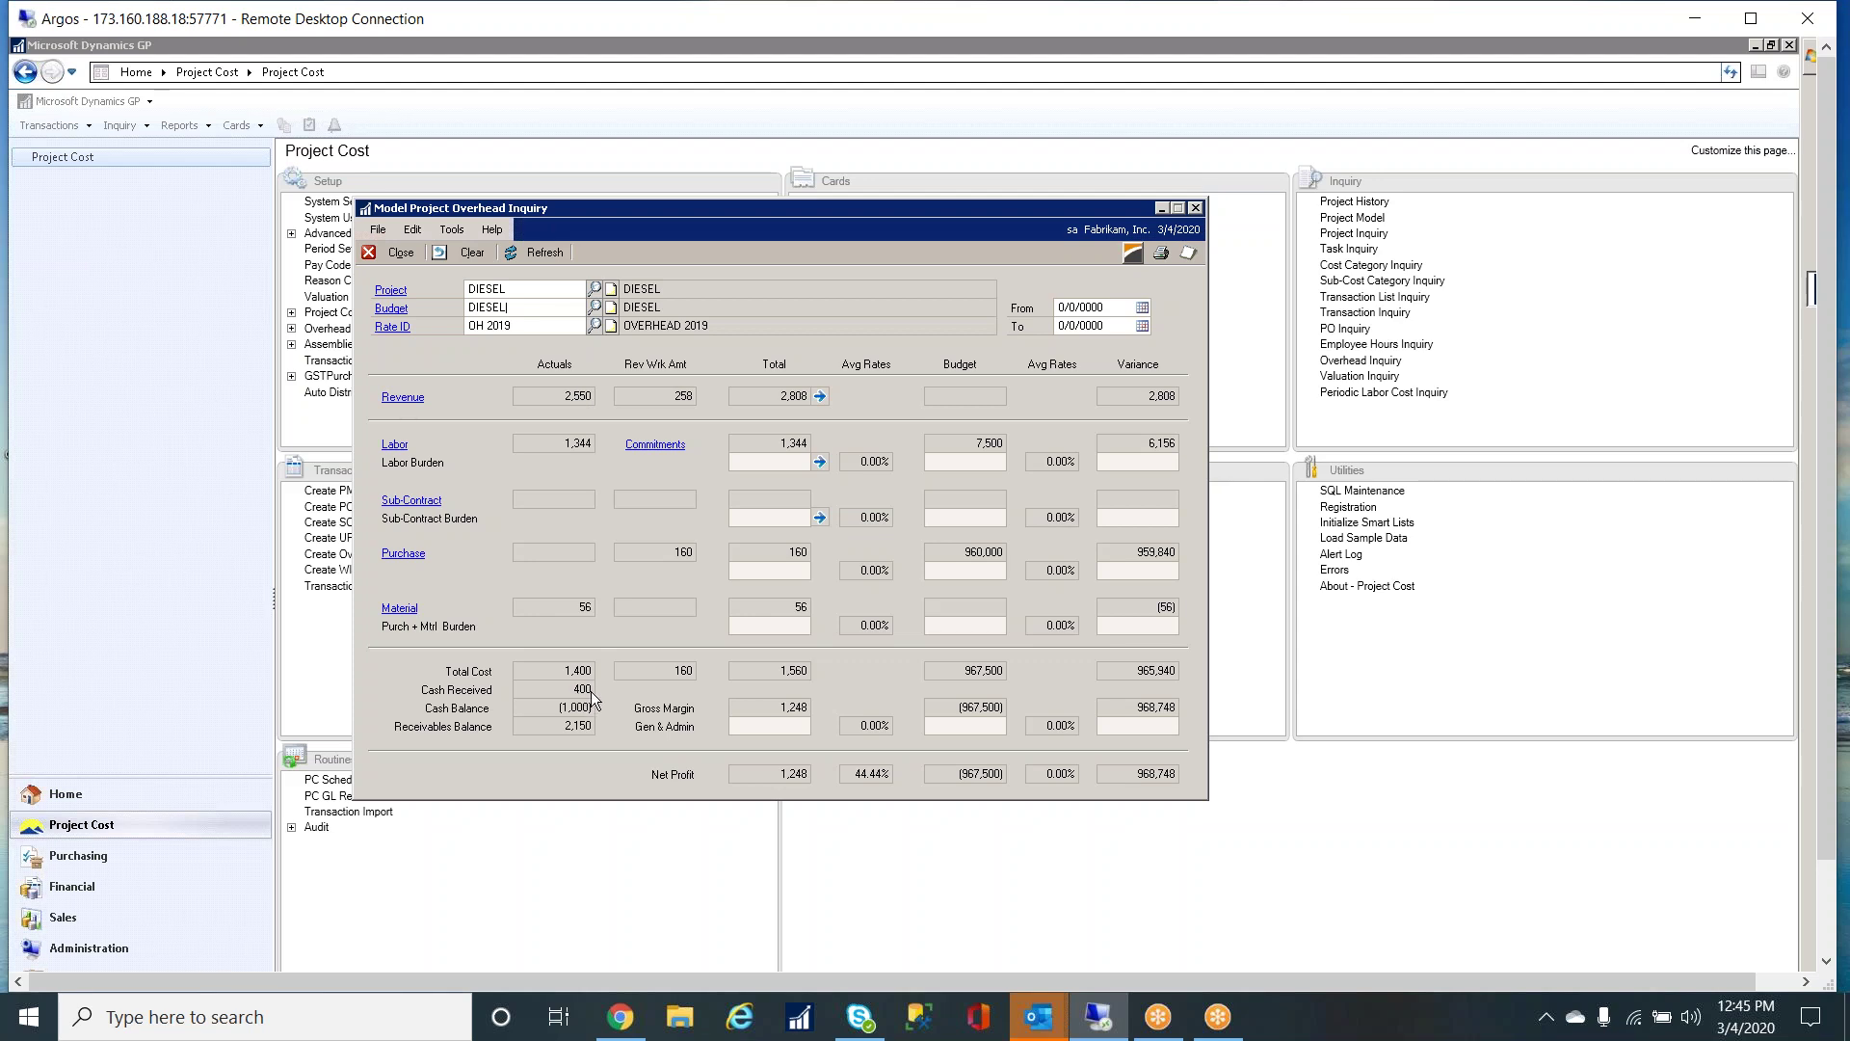
pyautogui.moveTo(848, 205); pyautogui.dragTo(935, 155)
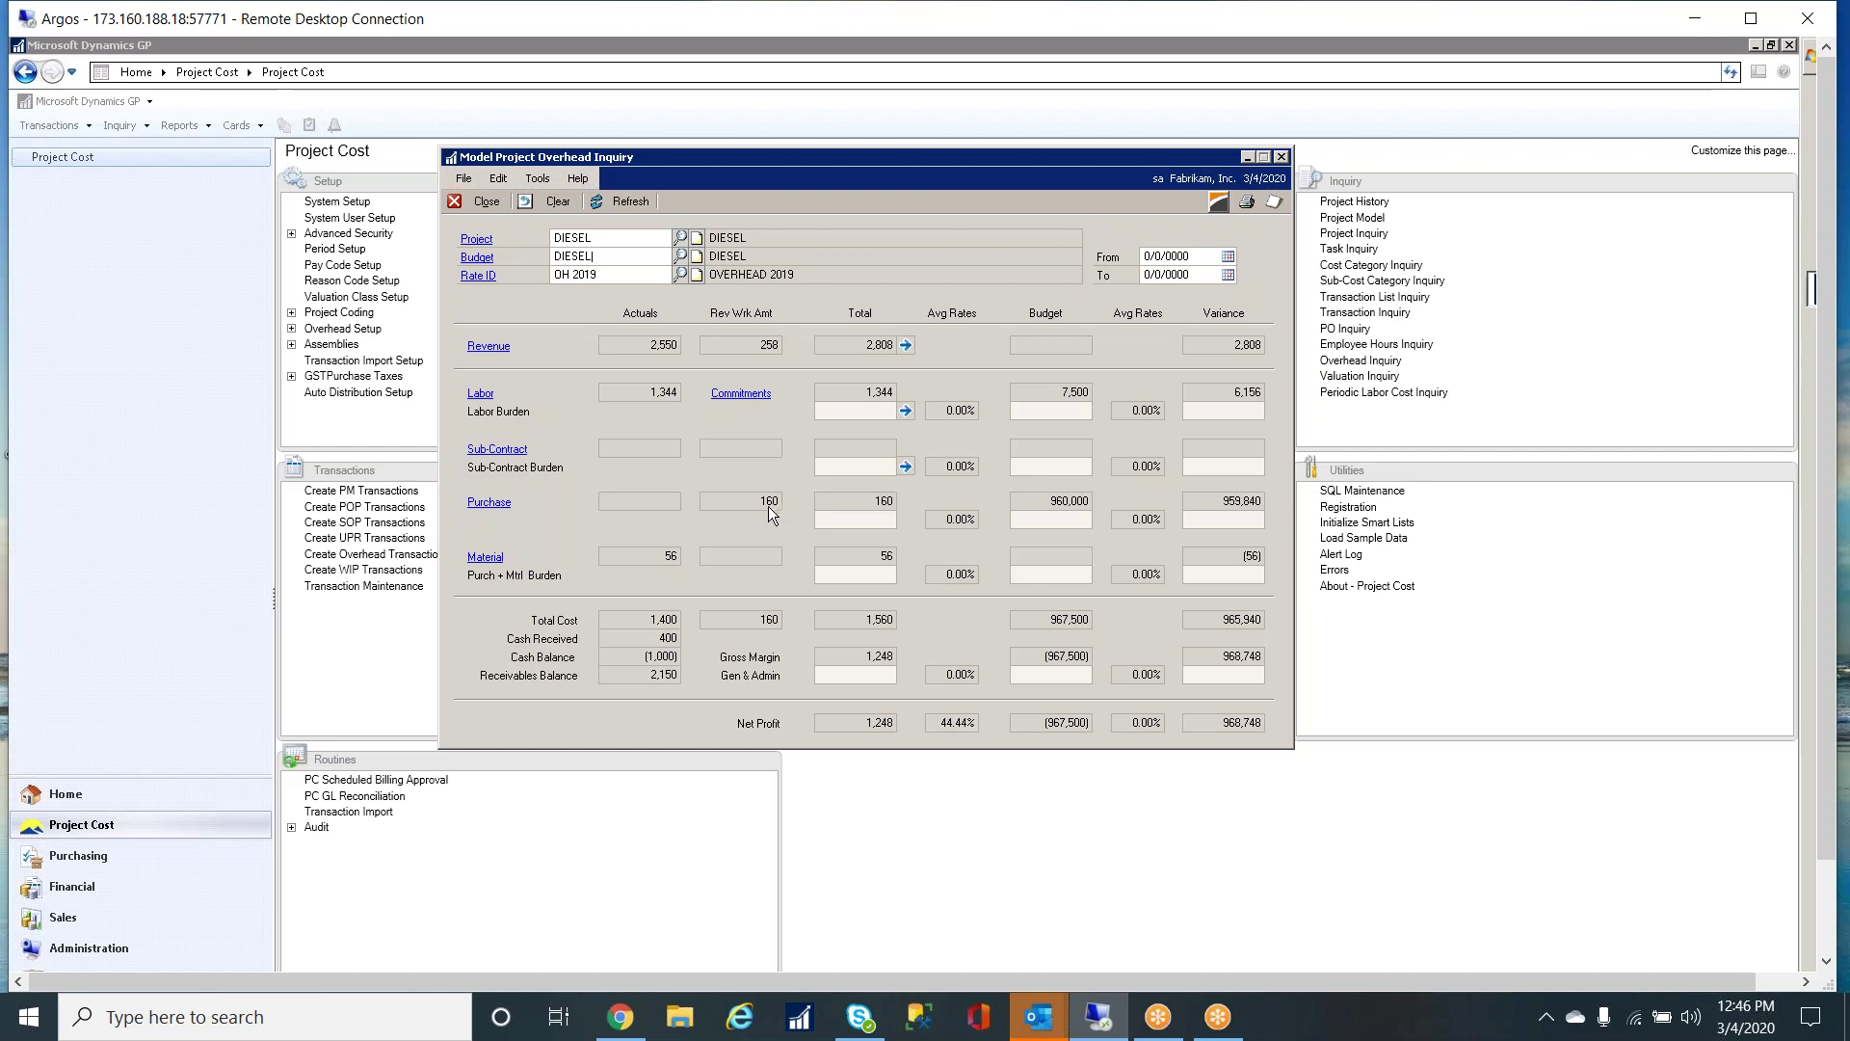
# - Review DIESEL's purchase order lines and purchase order PCPO00001, then close those inquiry windows
pyautogui.click(742, 393)
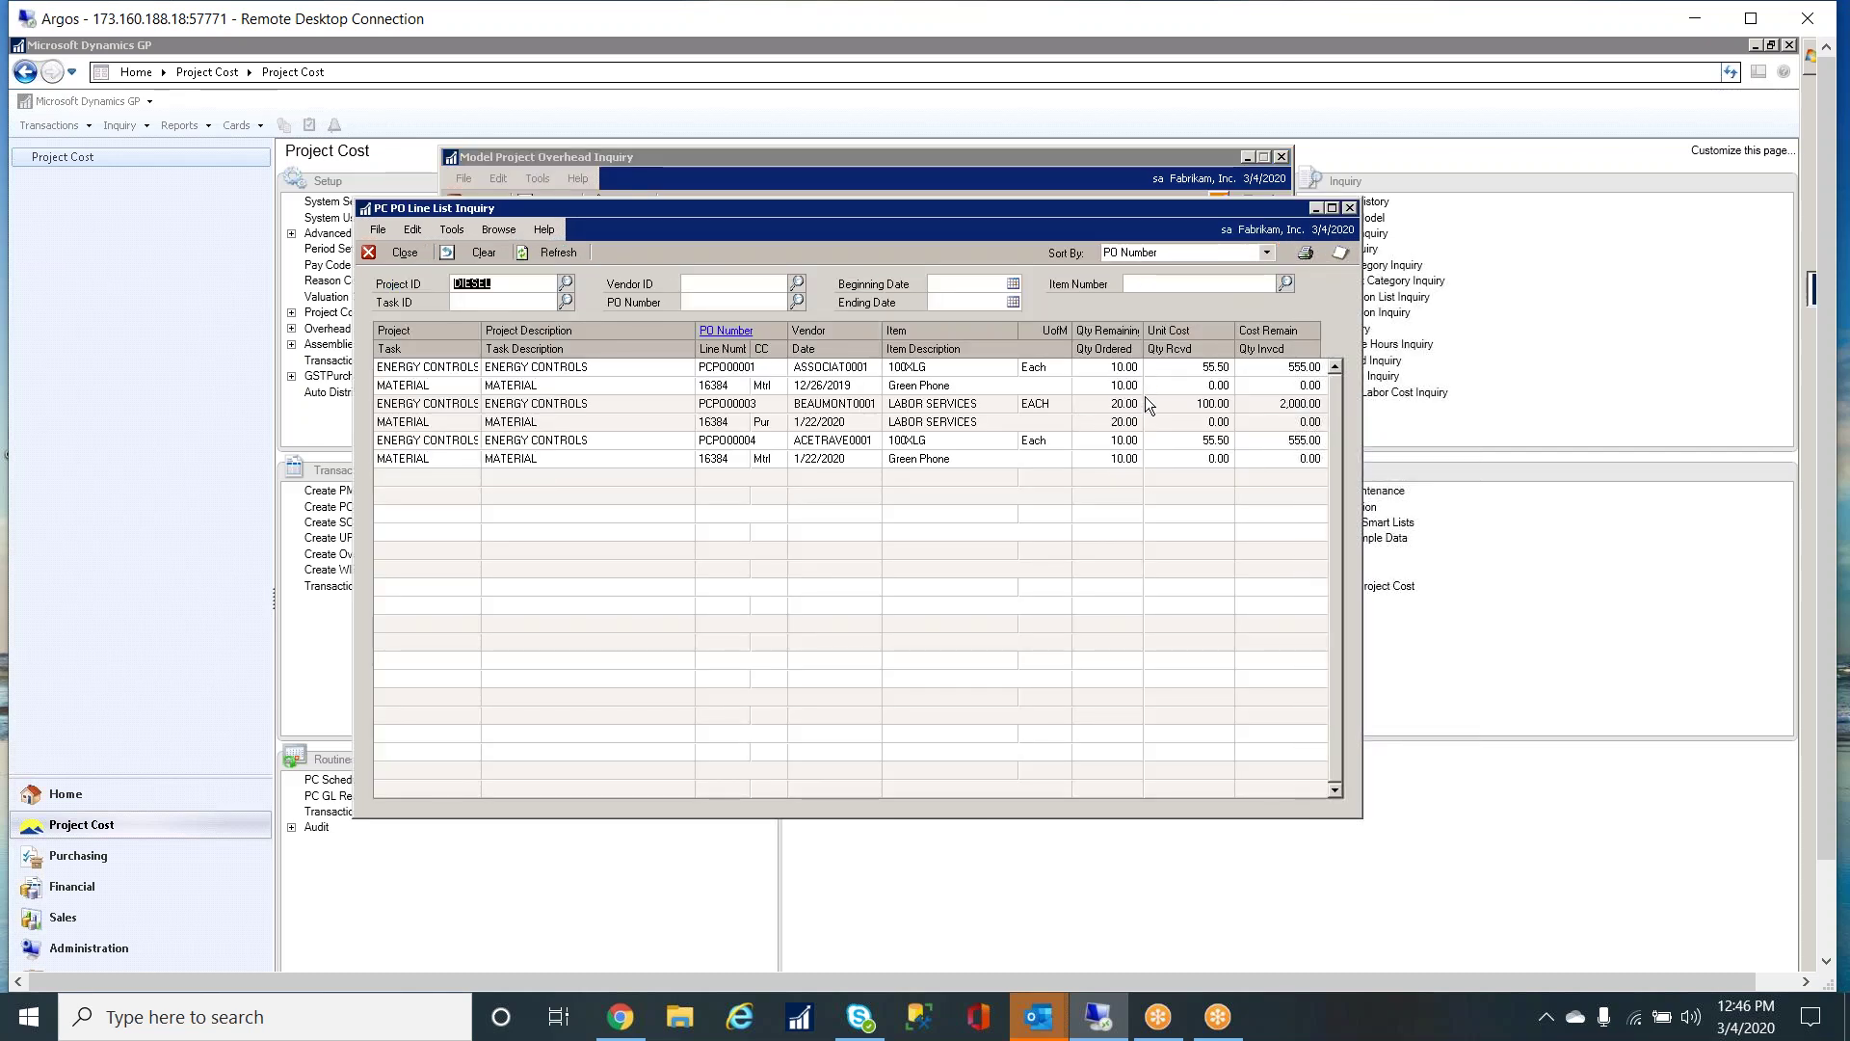
pyautogui.click(1067, 378)
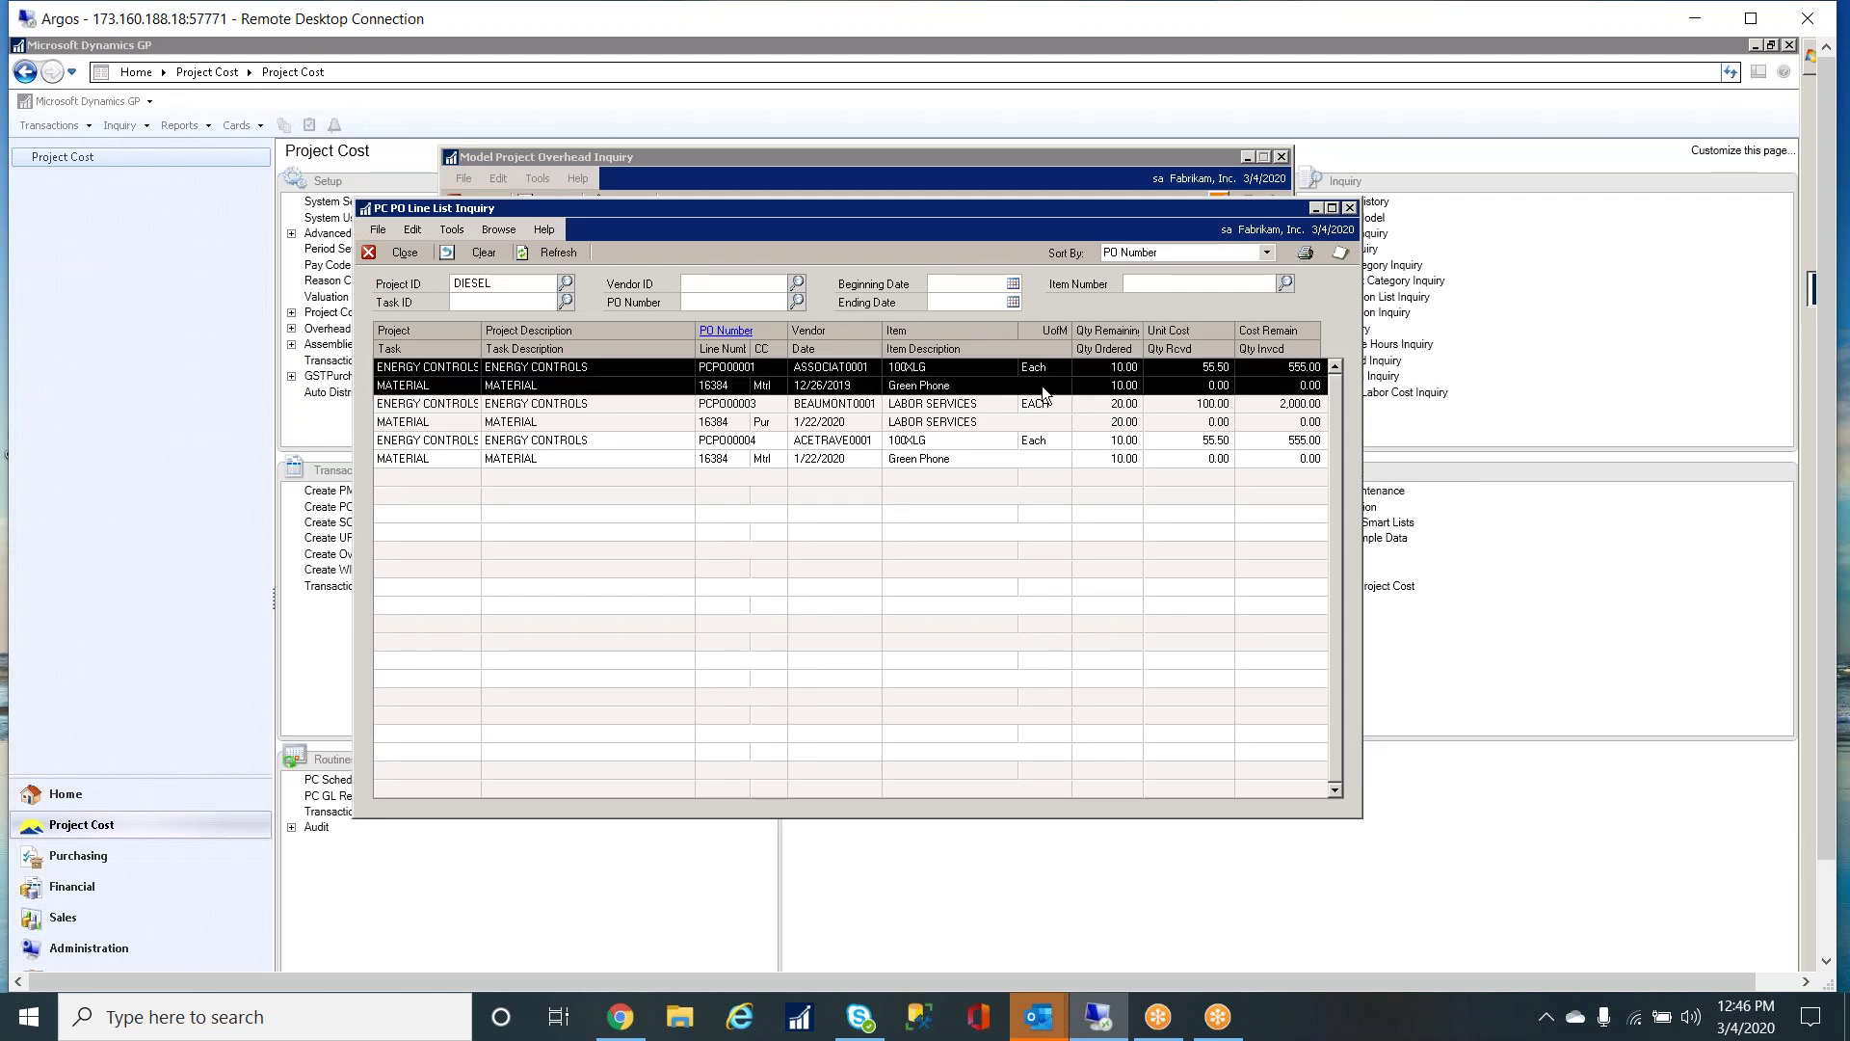
pyautogui.click(739, 332)
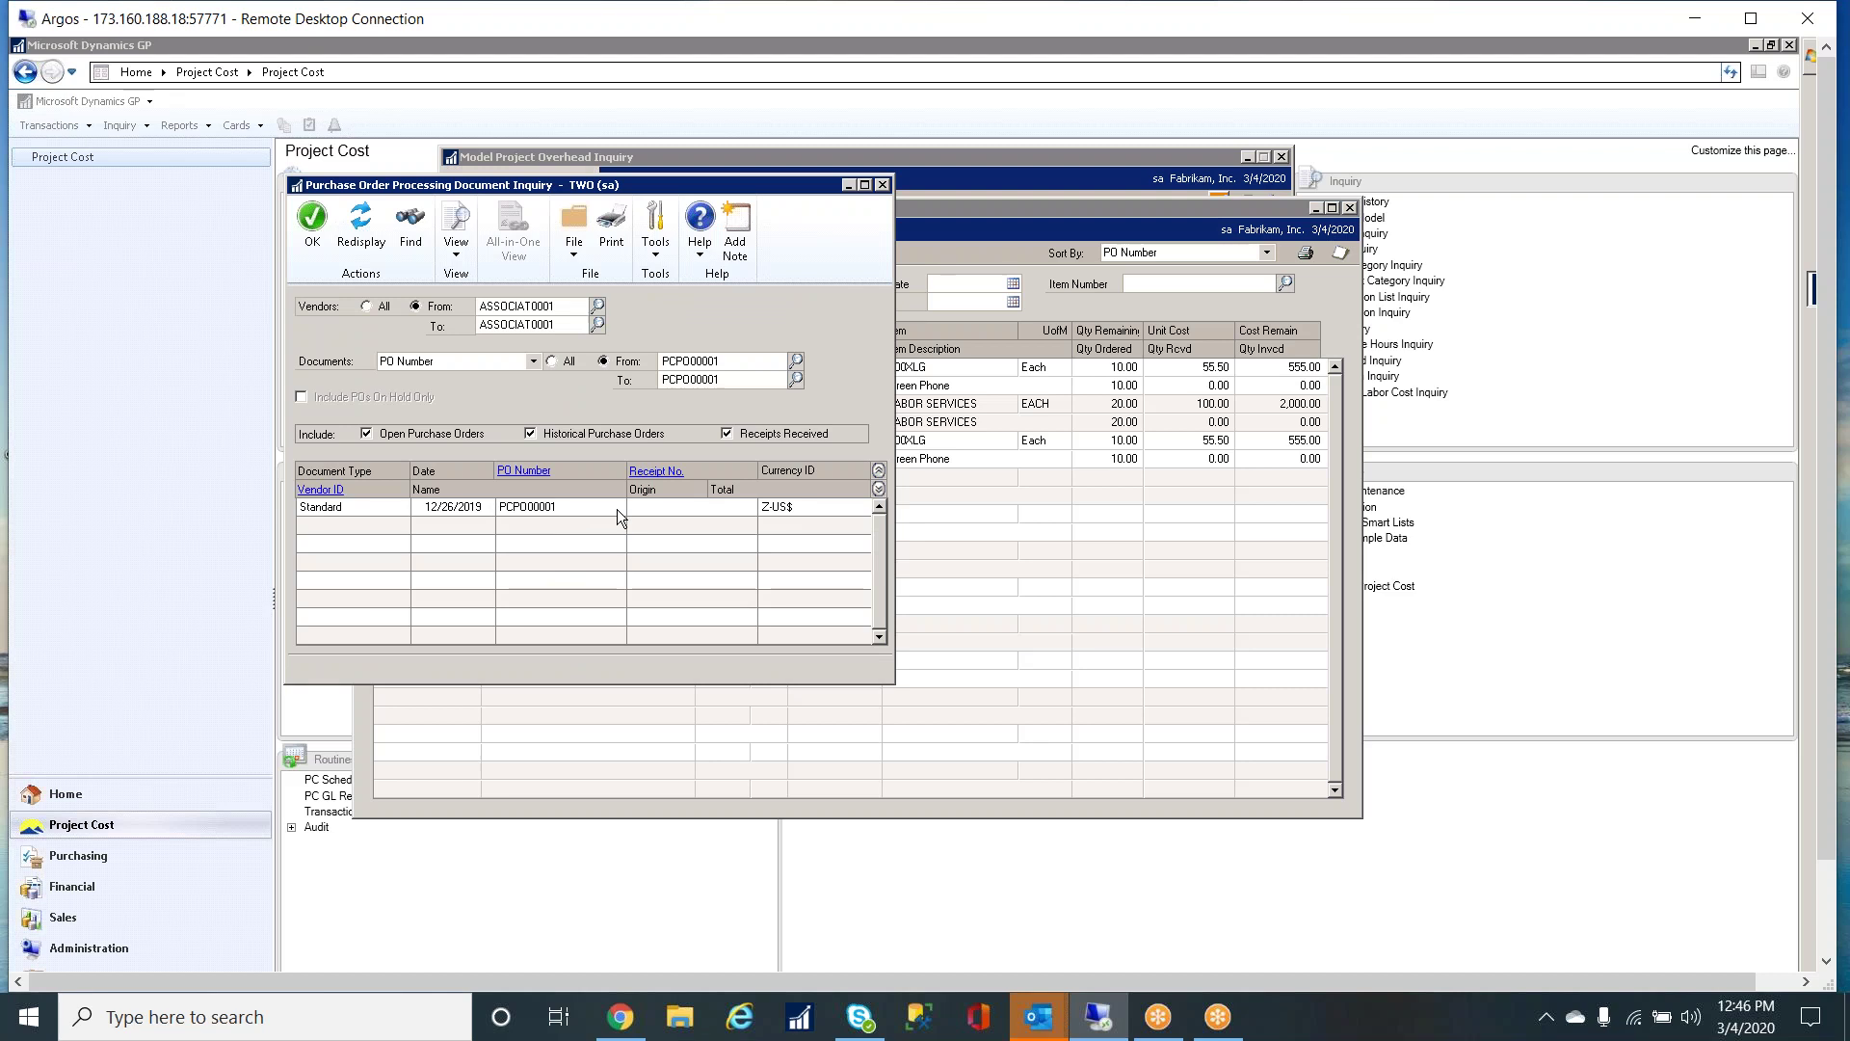
pyautogui.click(882, 185)
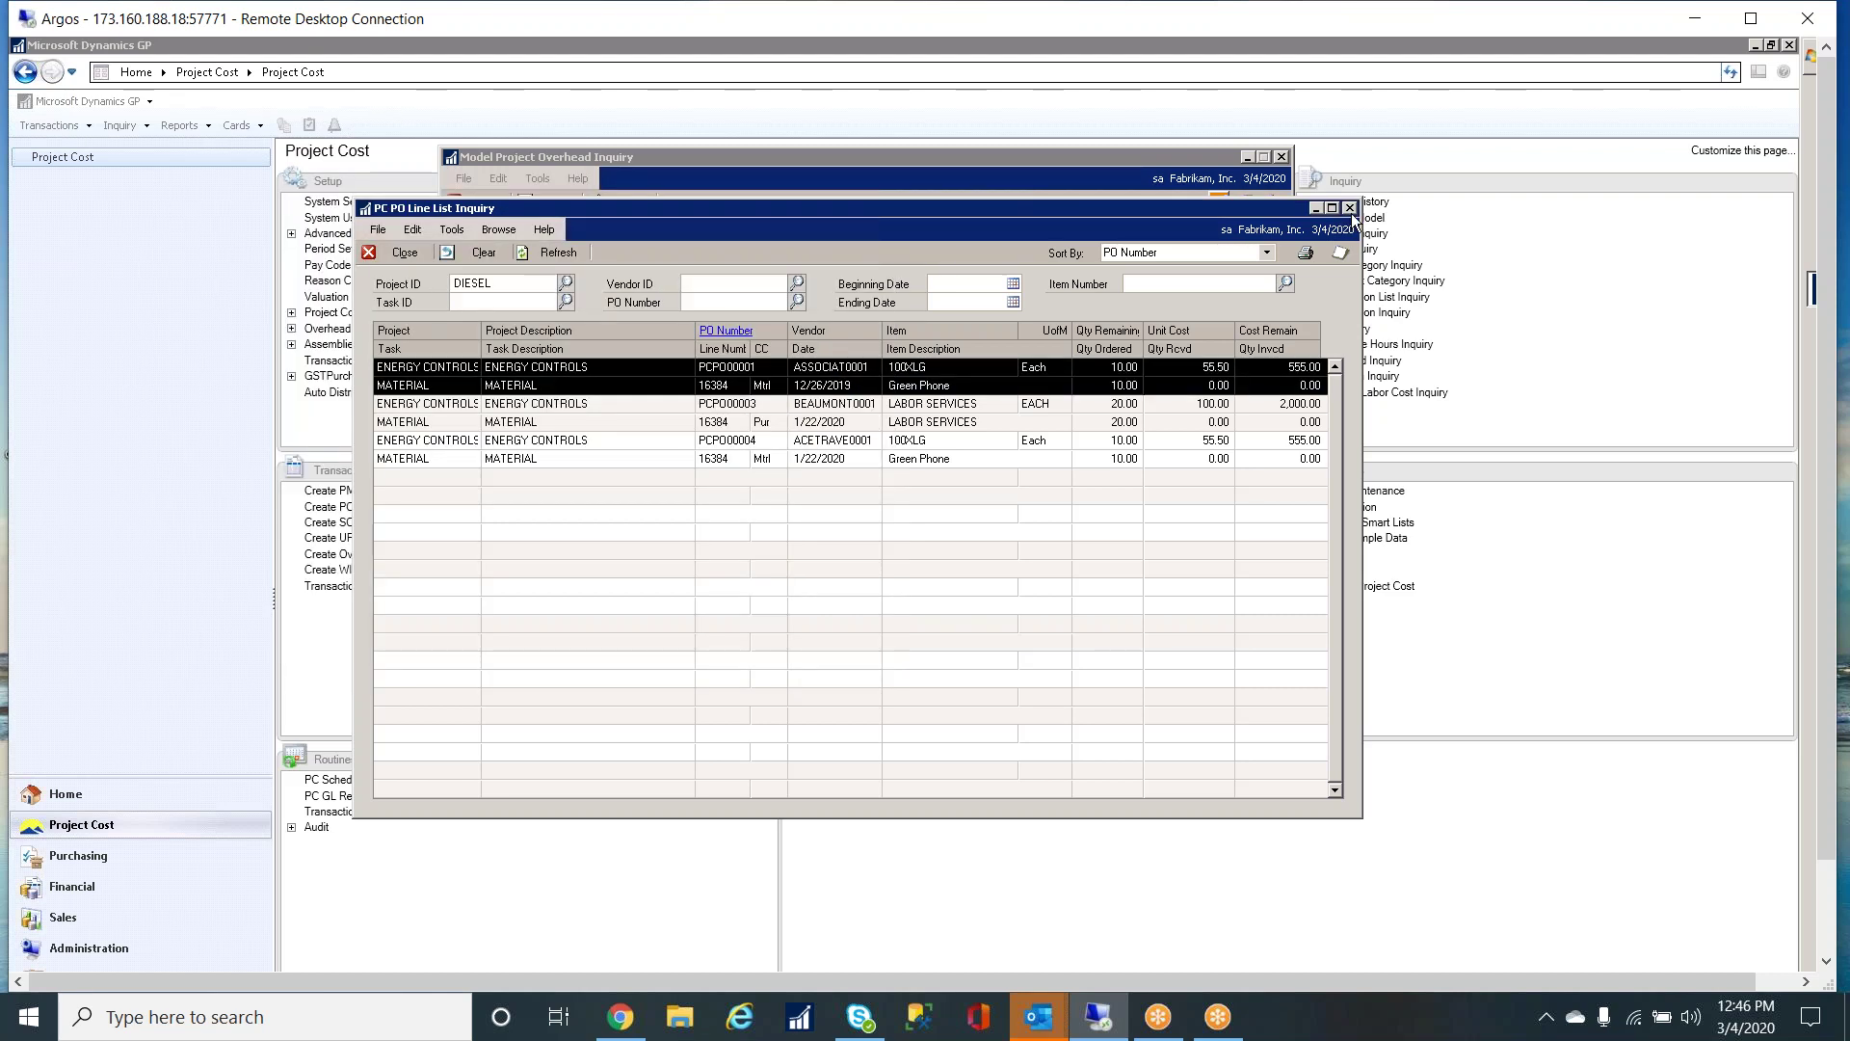
pyautogui.click(1350, 207)
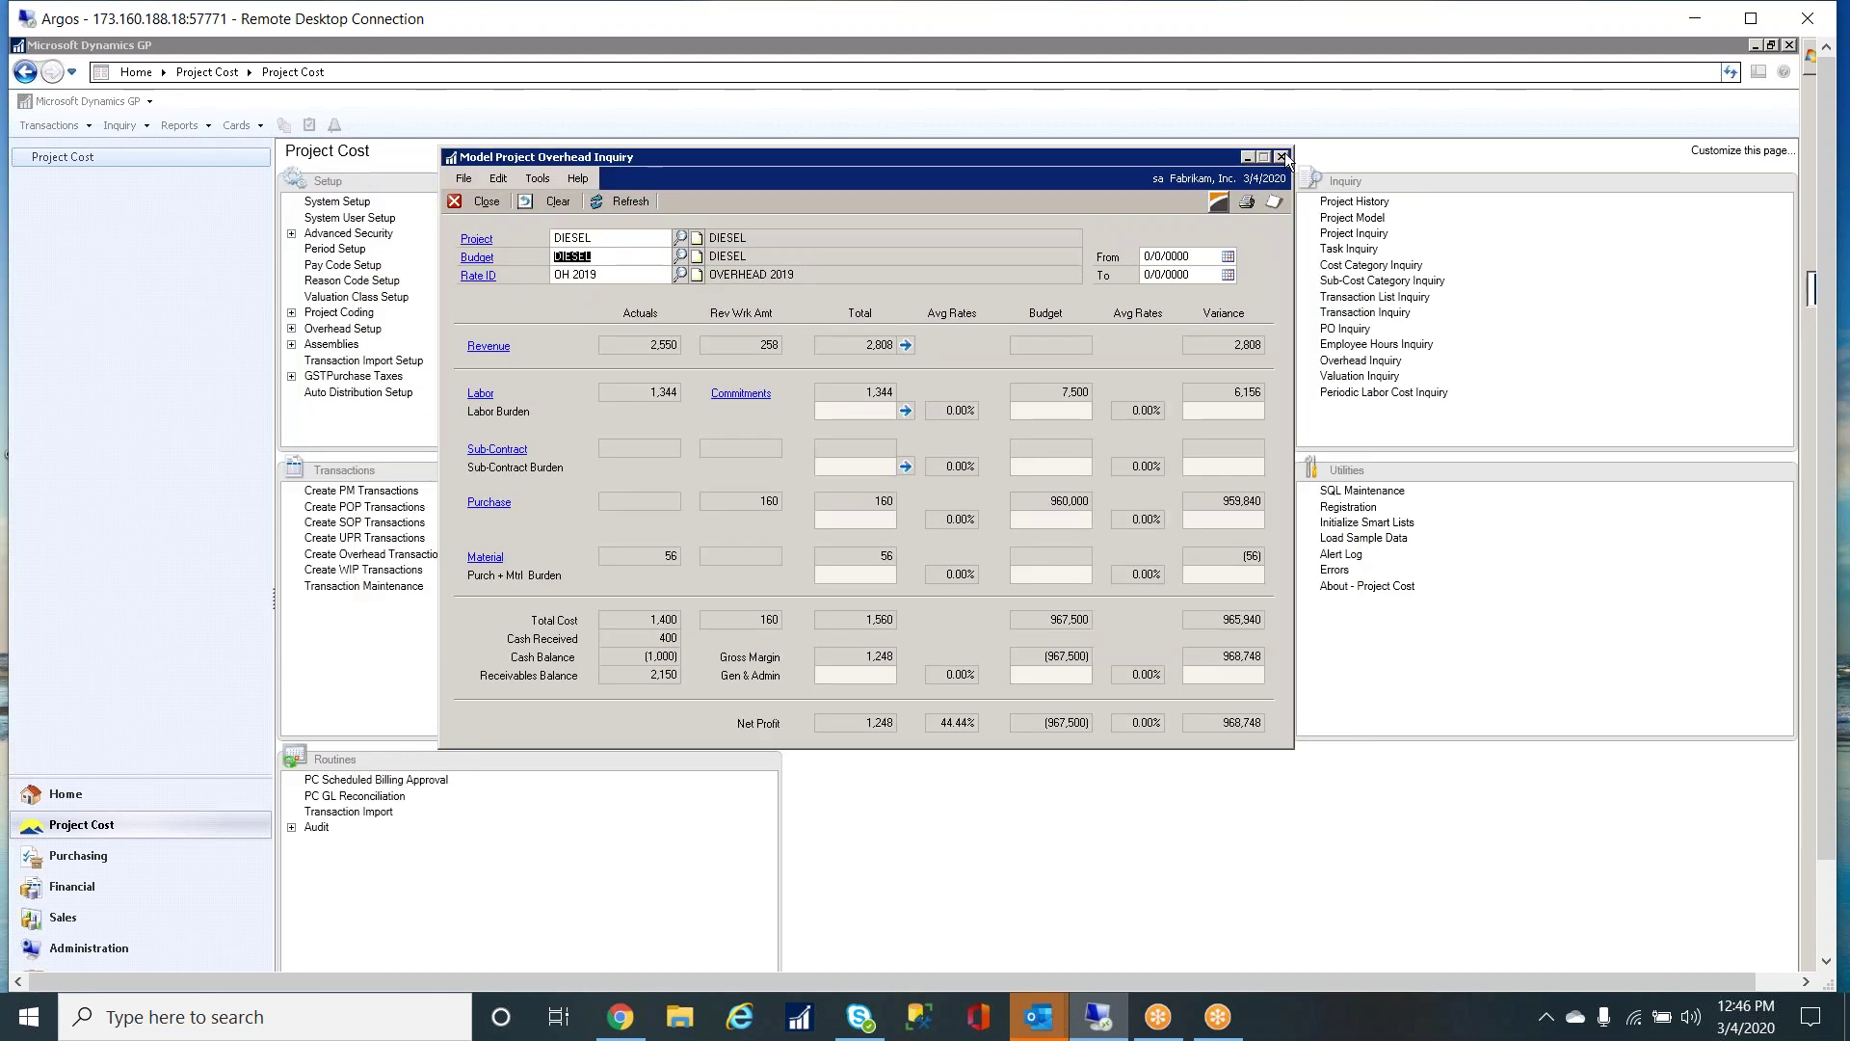
pyautogui.click(1280, 156)
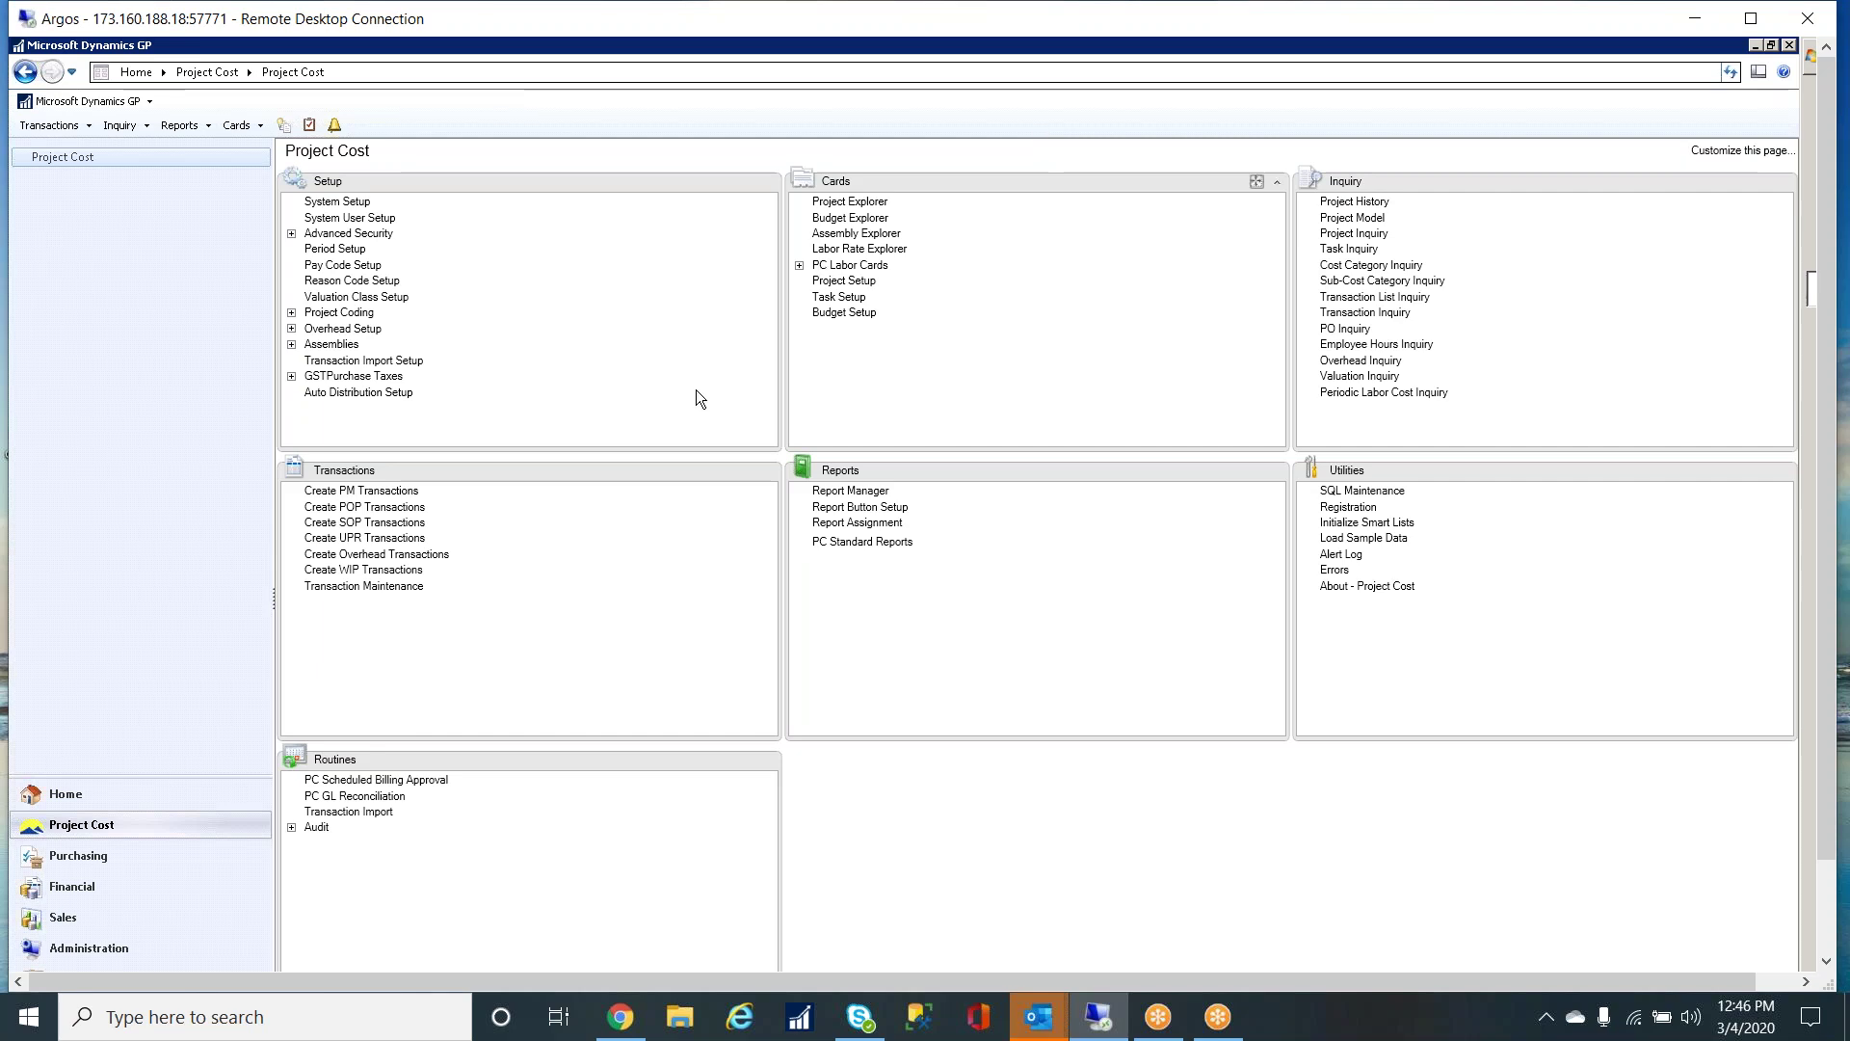
# - Open Purchase Requisition Entry in the Purchasing area and browse to the first saved requisition
pyautogui.click(144, 855)
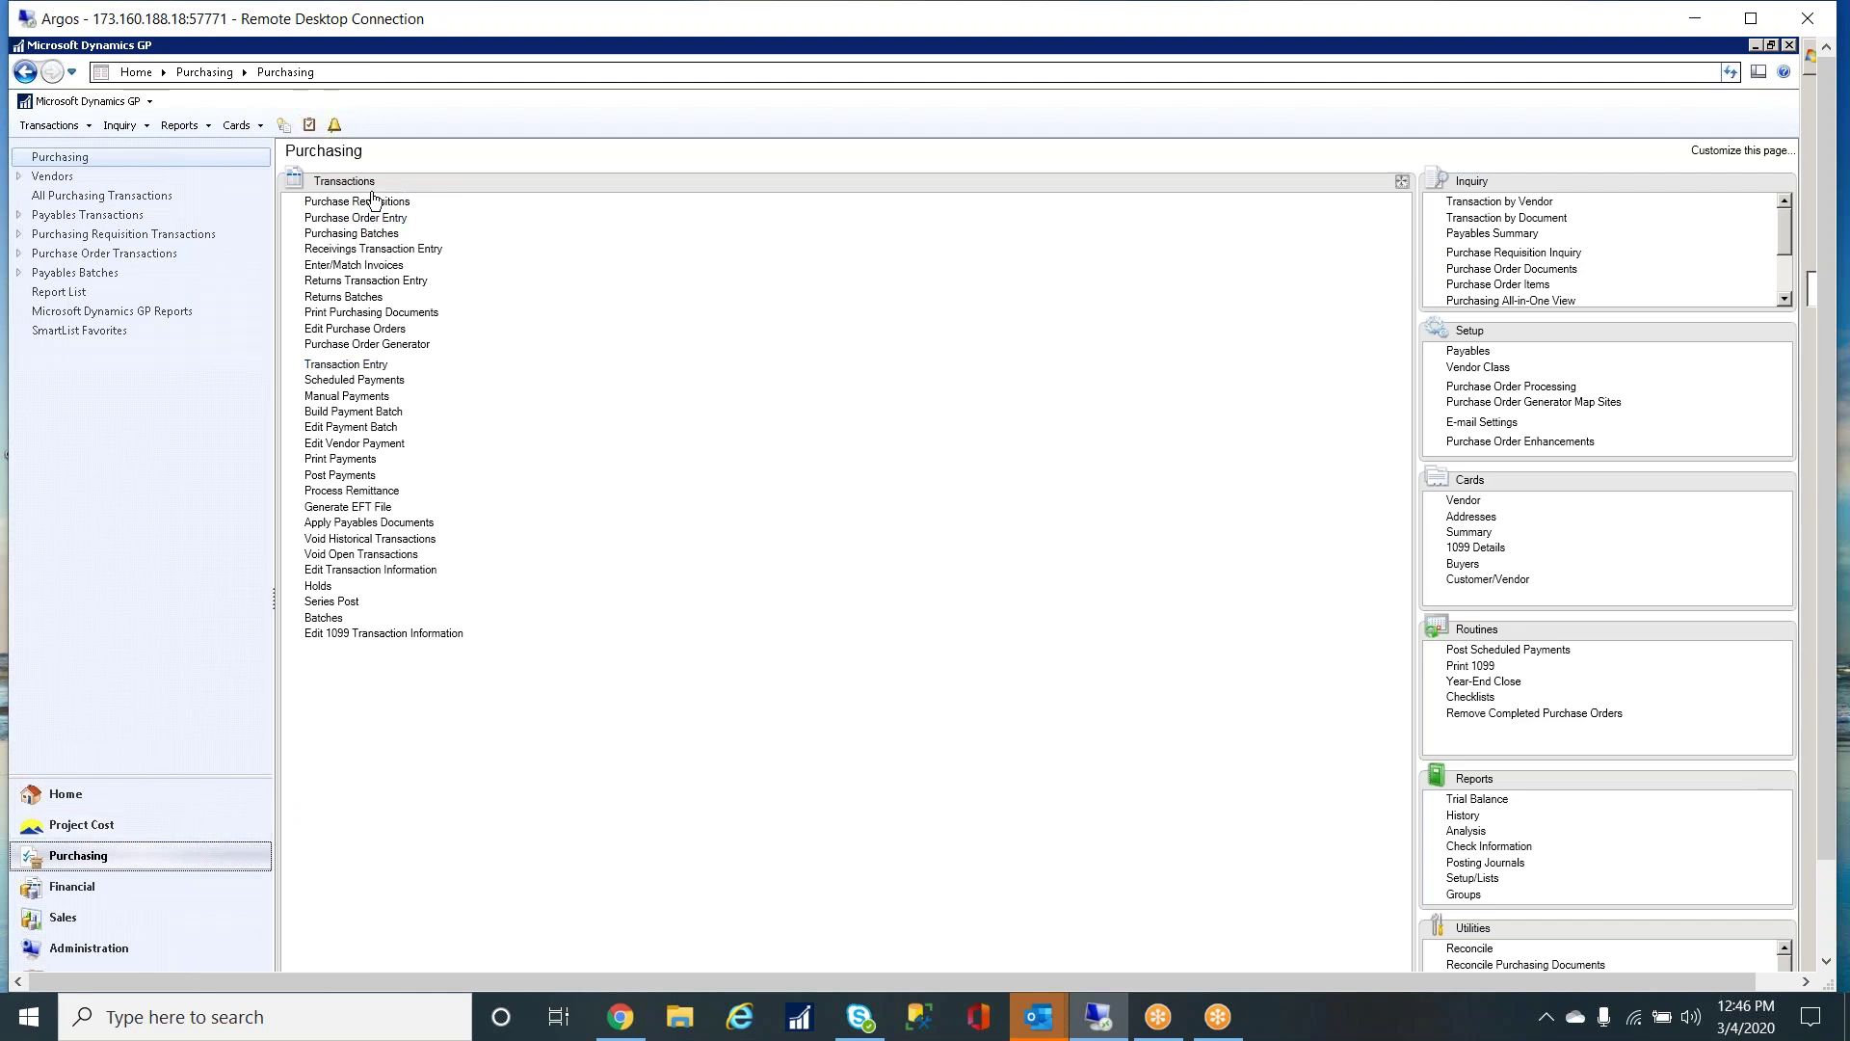
pyautogui.click(374, 200)
pyautogui.moveTo(590, 160); pyautogui.dragTo(821, 151)
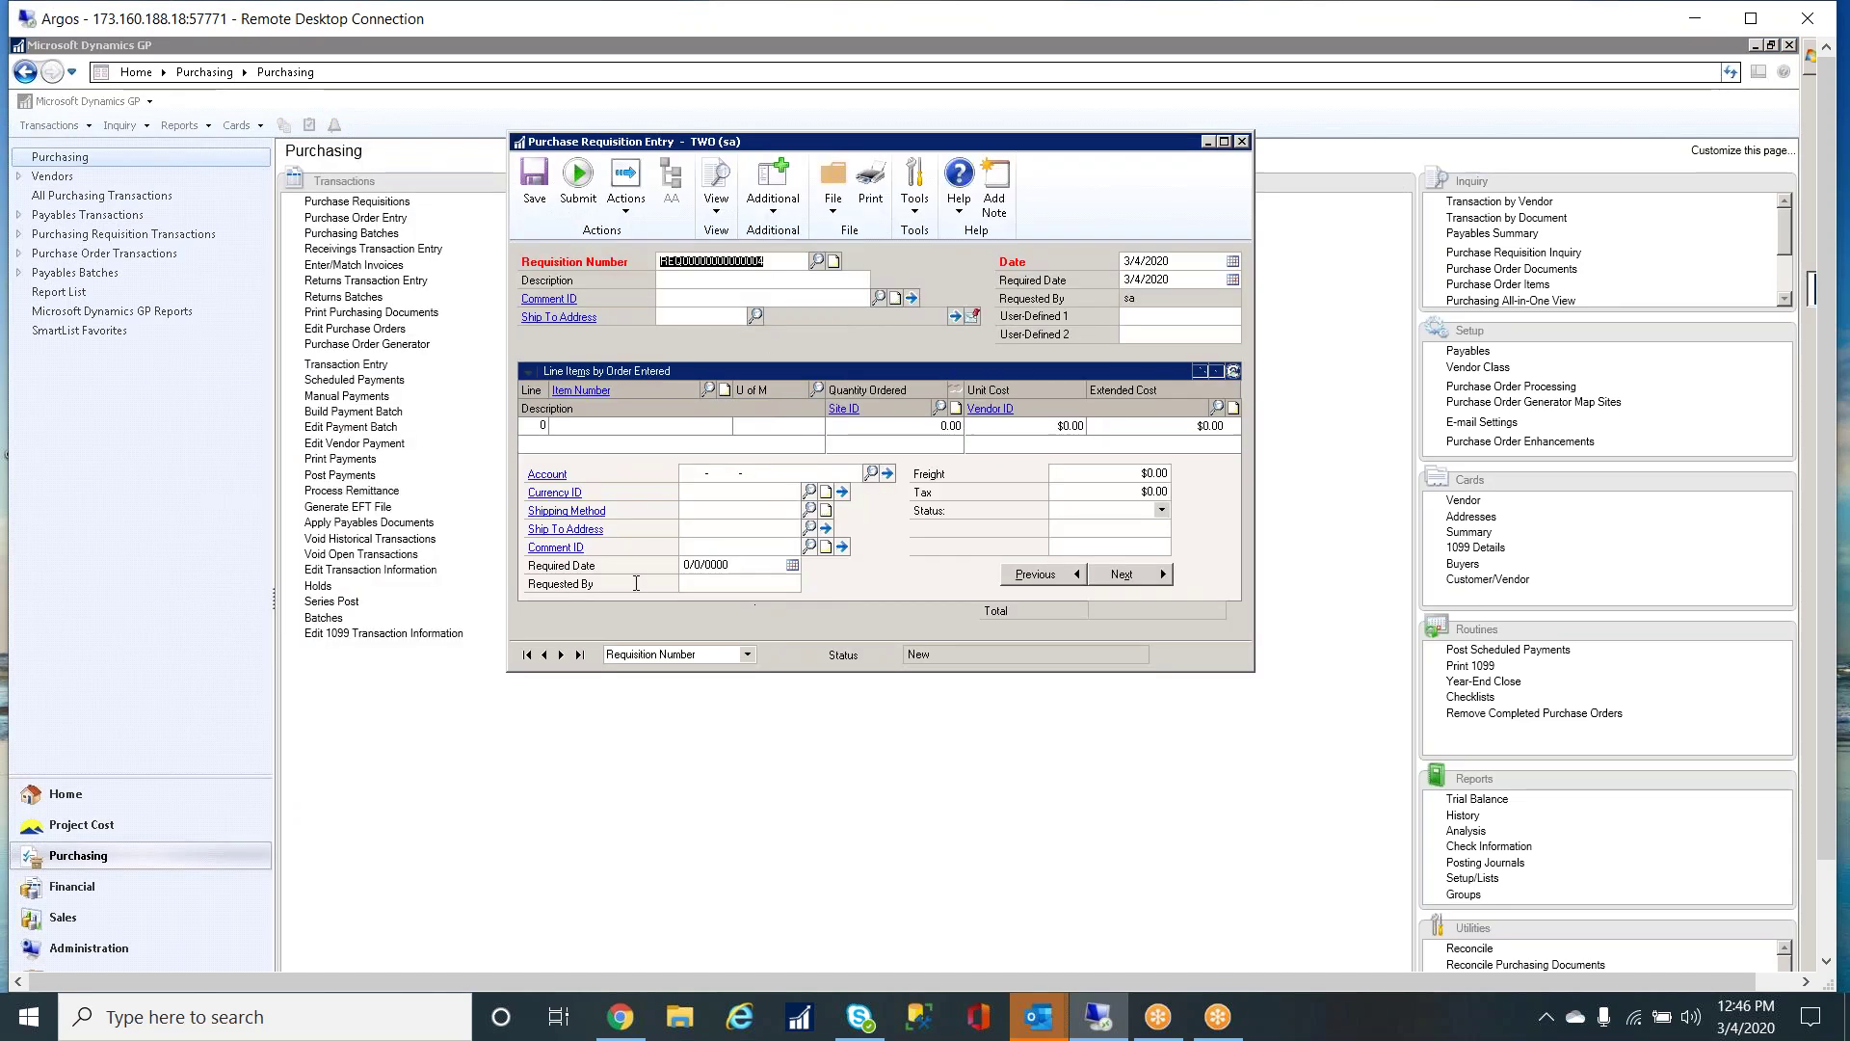
pyautogui.click(546, 654)
# - Code the SUPPLIES line to project FIRE, task MATERIAL, cost category Purchase, and save
pyautogui.click(588, 425)
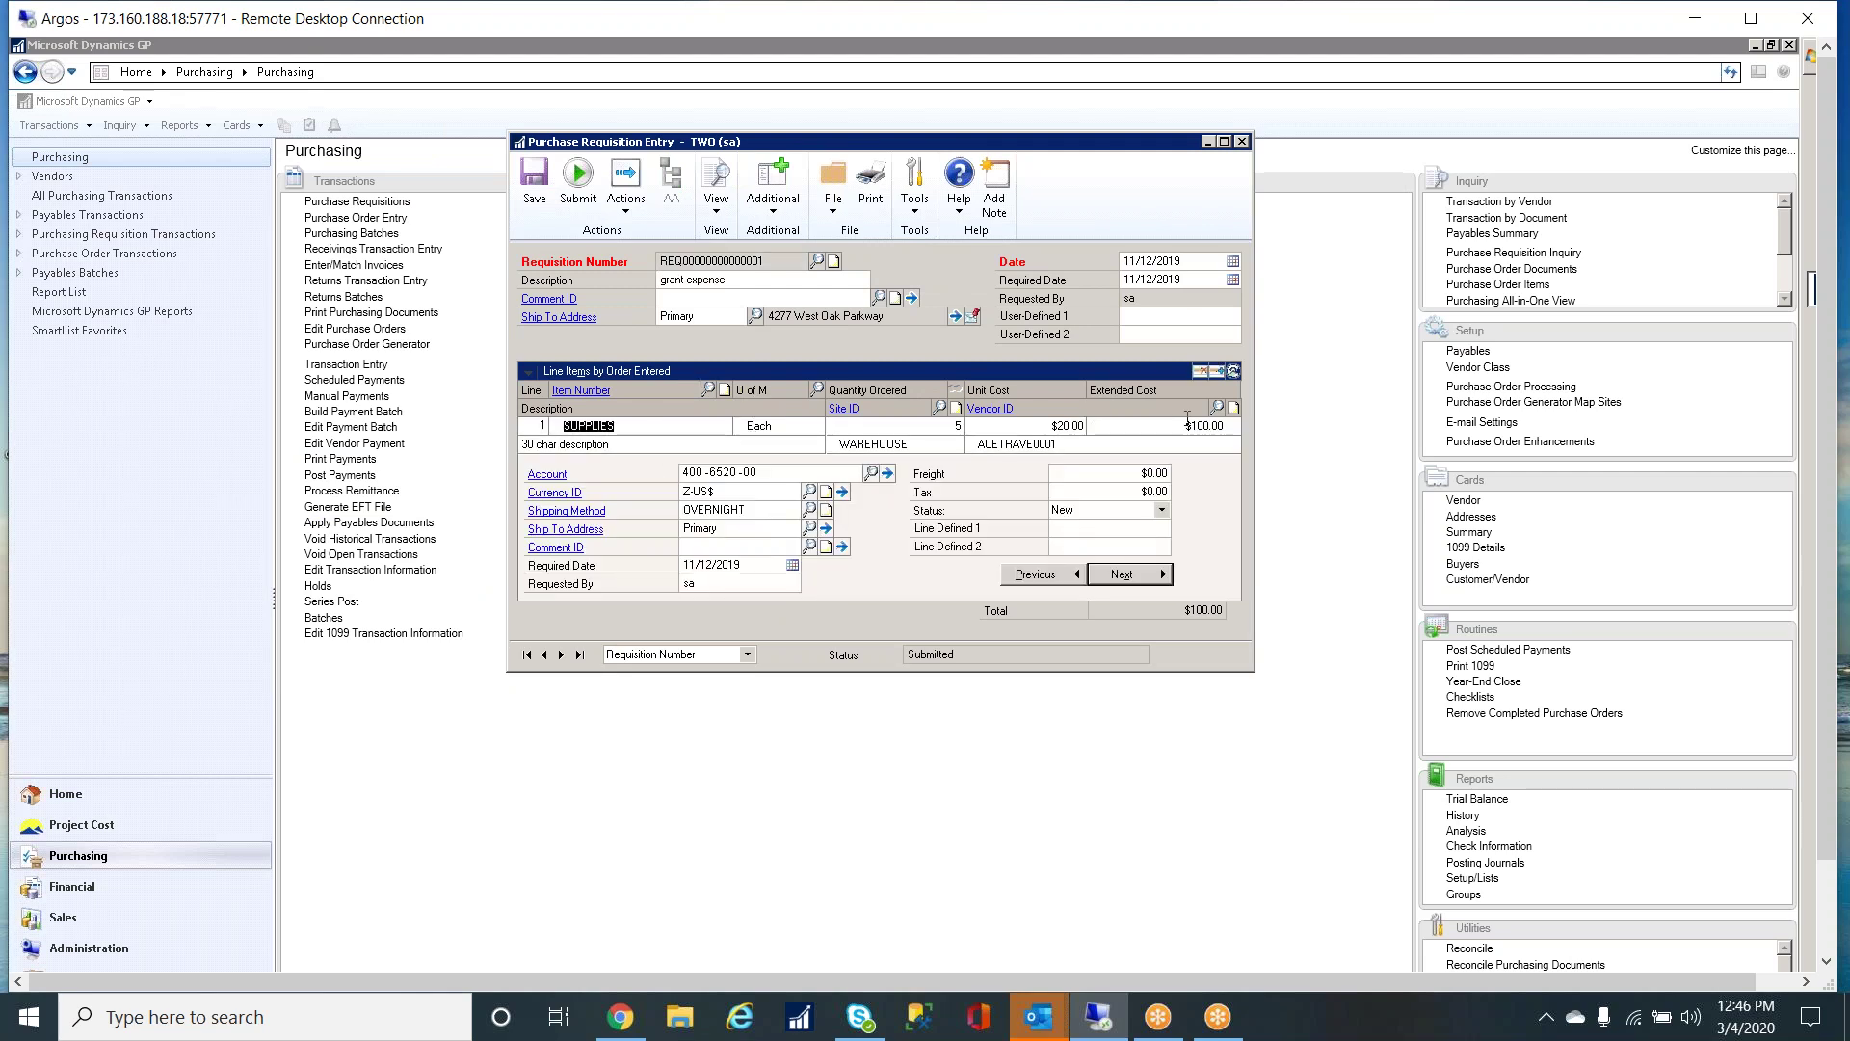
pyautogui.click(1226, 426)
pyautogui.press('Tab')
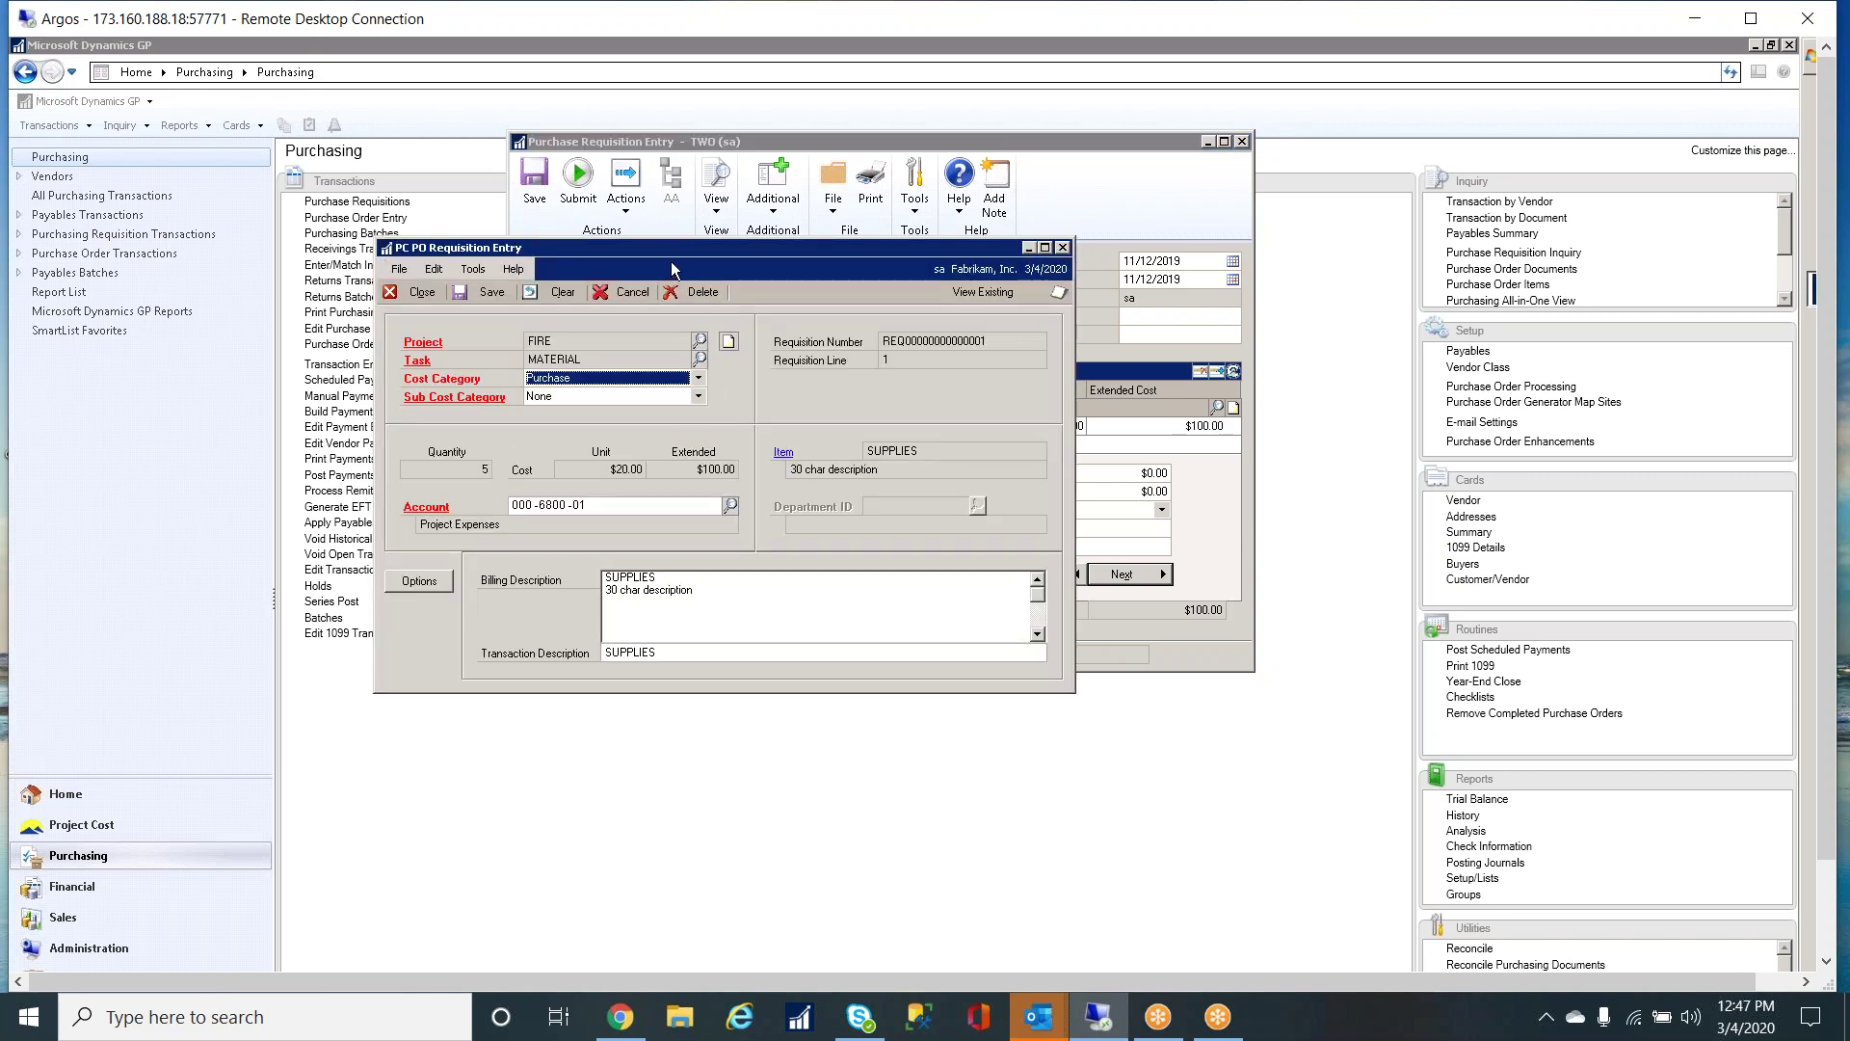
pyautogui.moveTo(676, 253); pyautogui.dragTo(1195, 474)
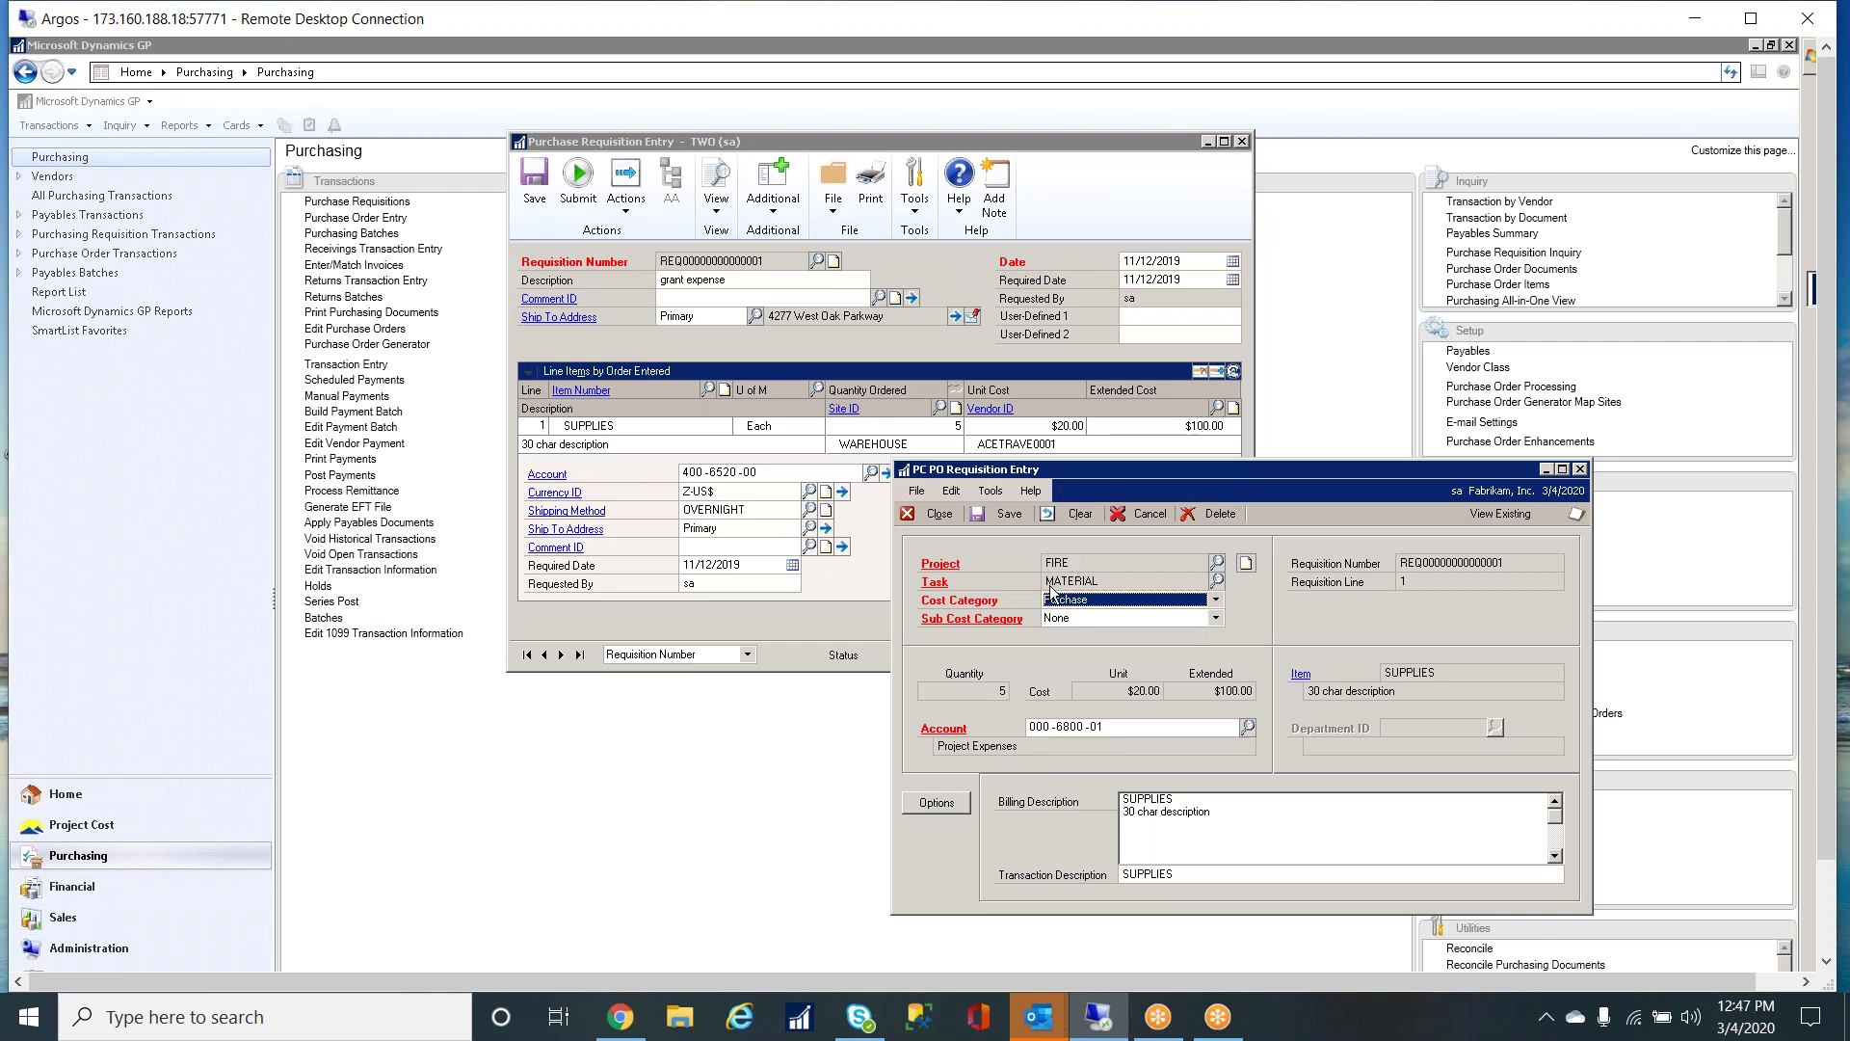
pyautogui.click(978, 514)
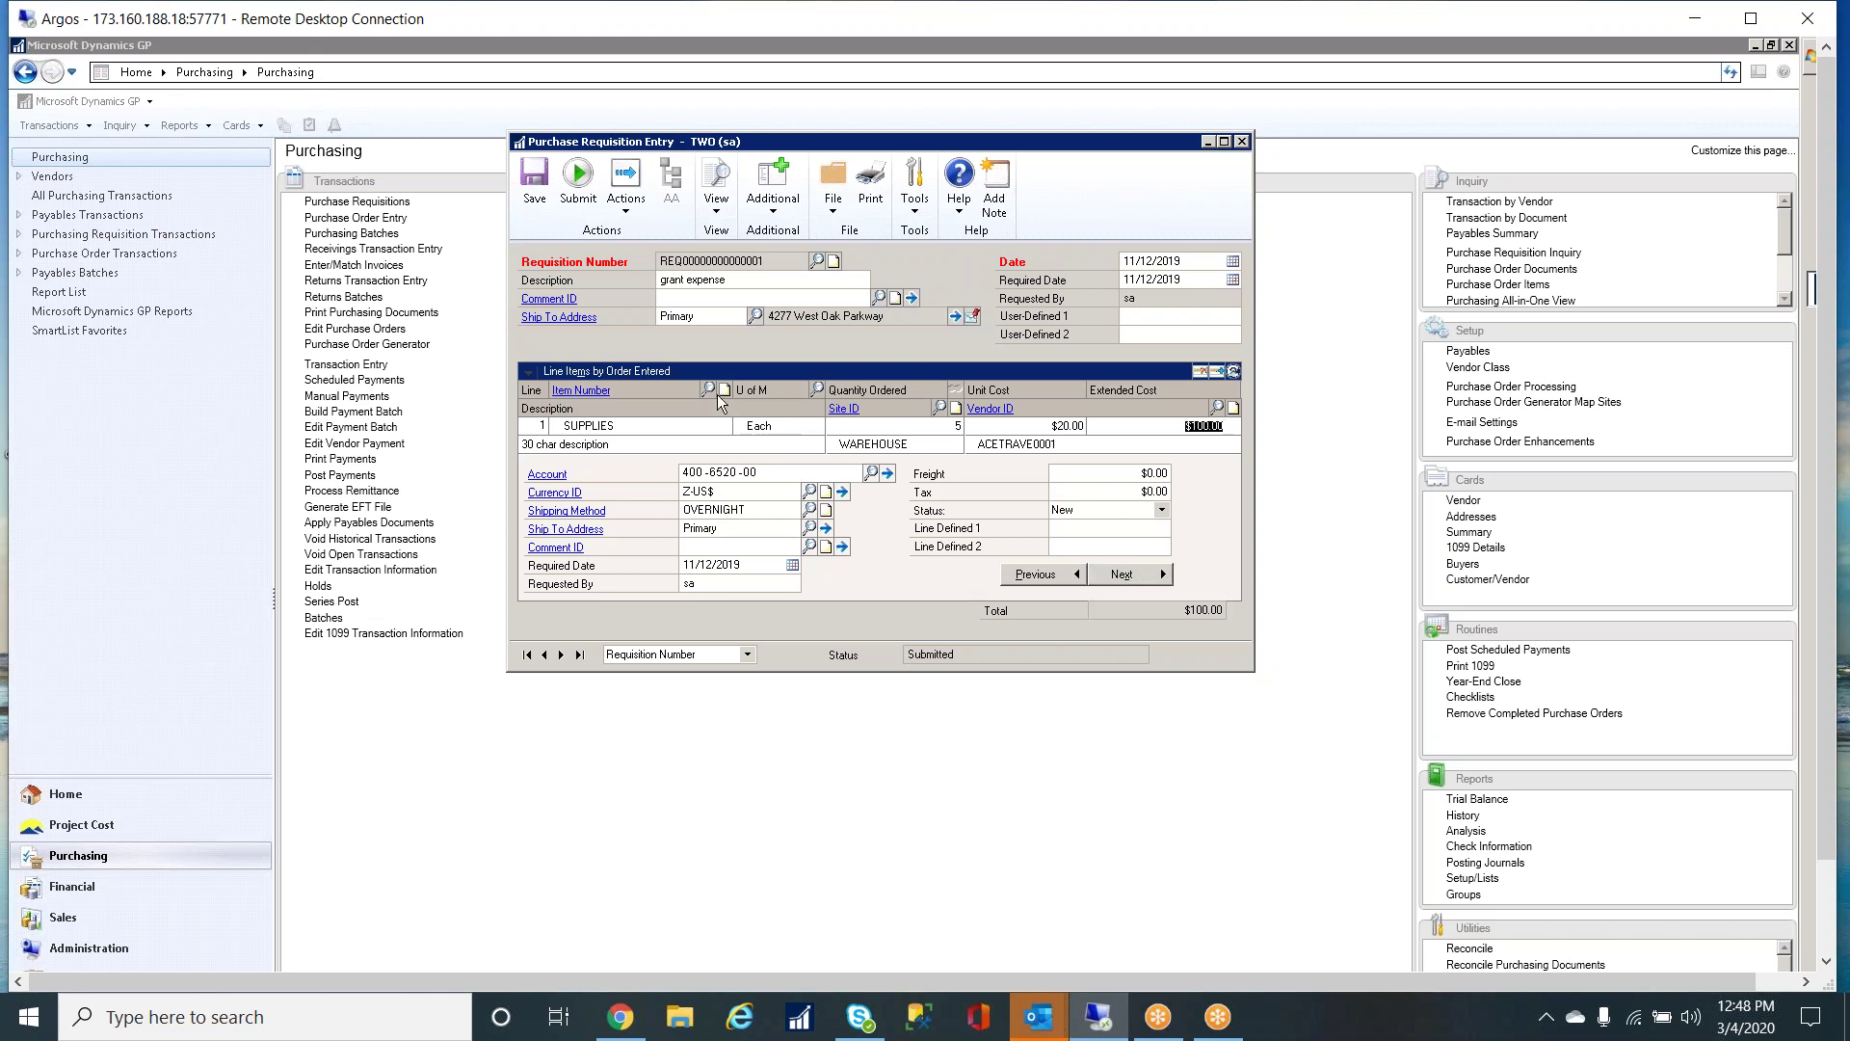
# - Start a second requisition line, then close the requisition and switch to Project Cost
pyautogui.click(1127, 576)
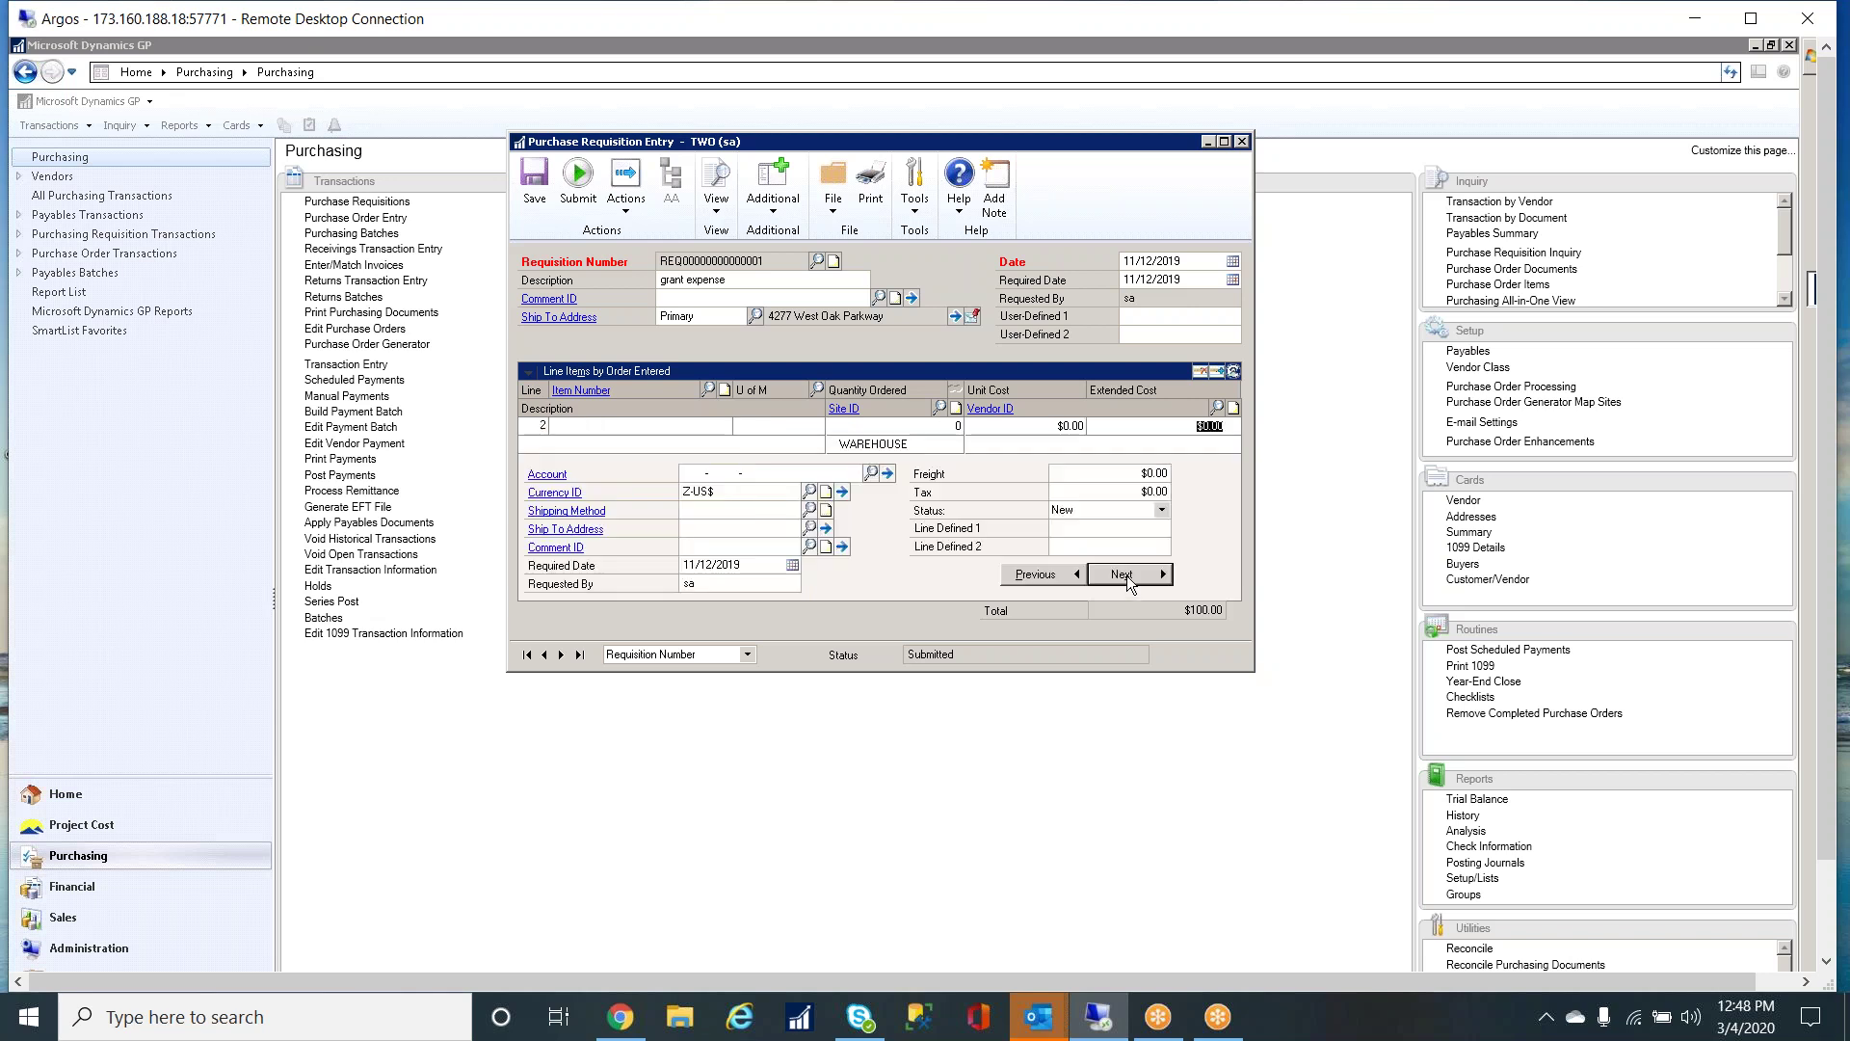
pyautogui.click(575, 429)
pyautogui.click(1242, 142)
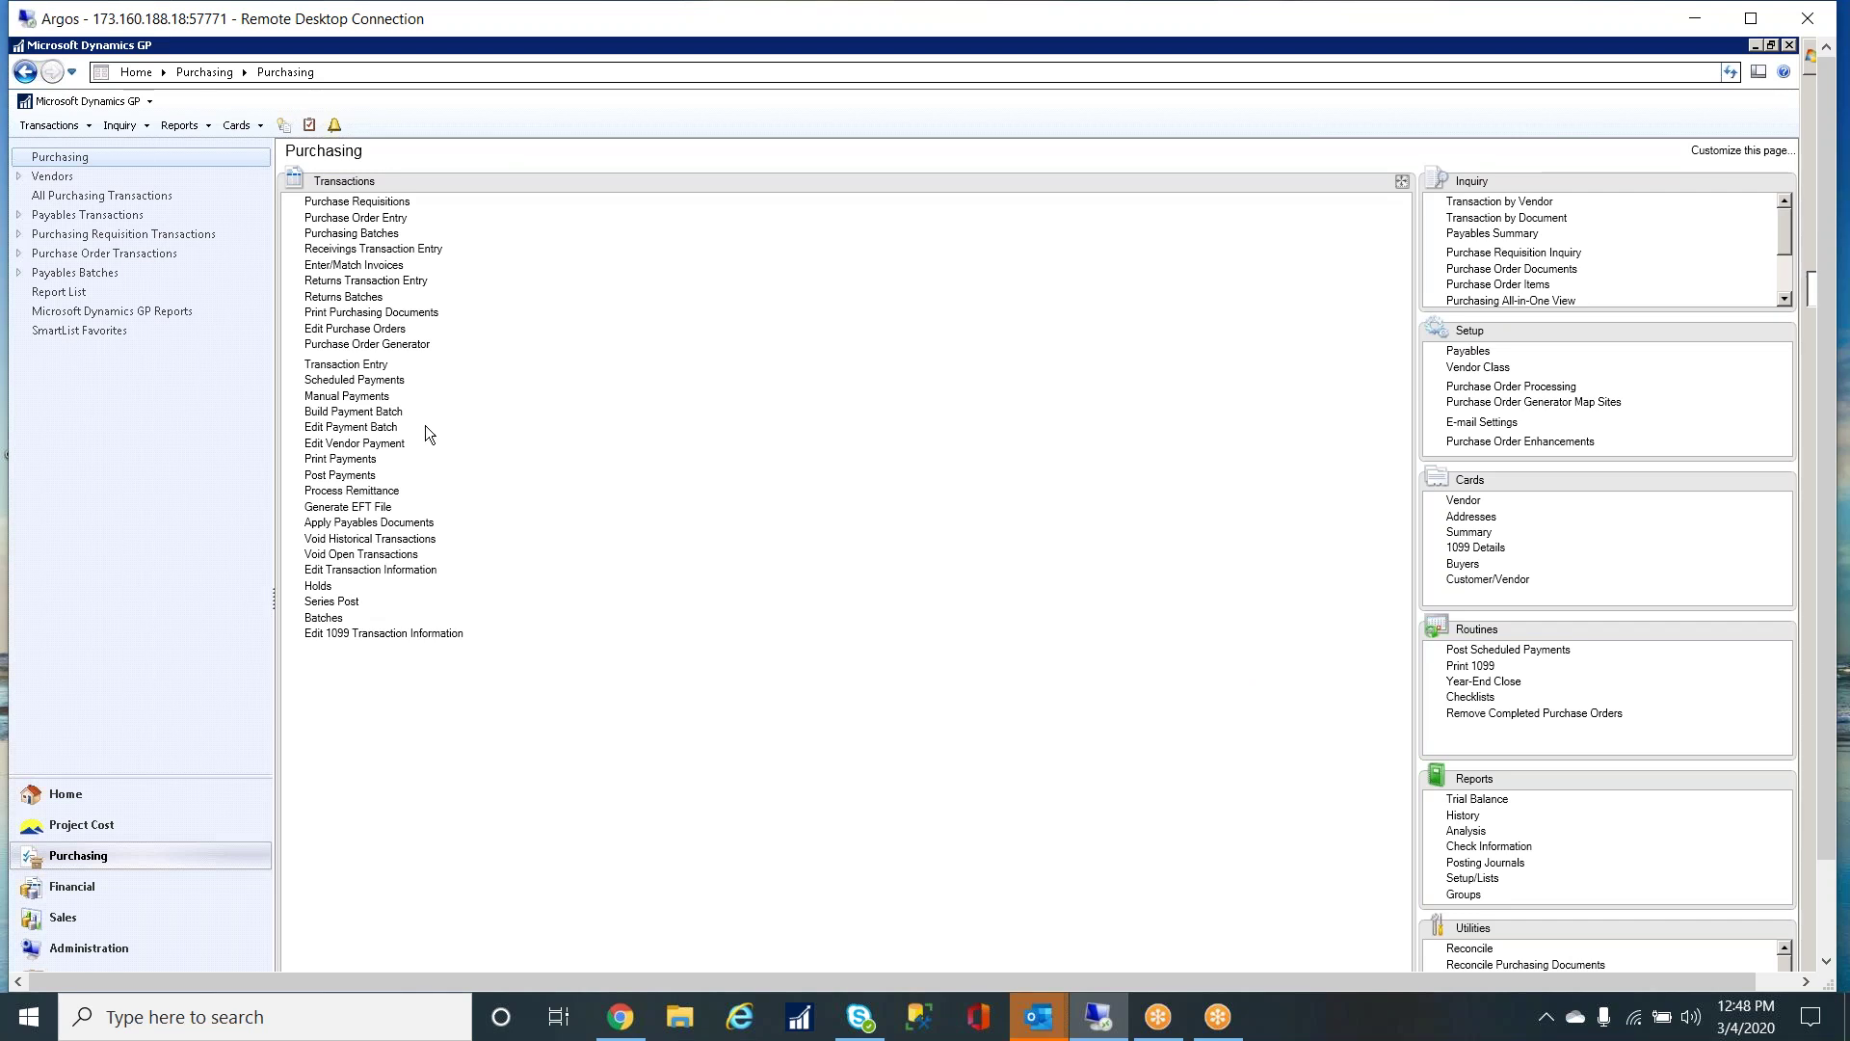
pyautogui.click(118, 827)
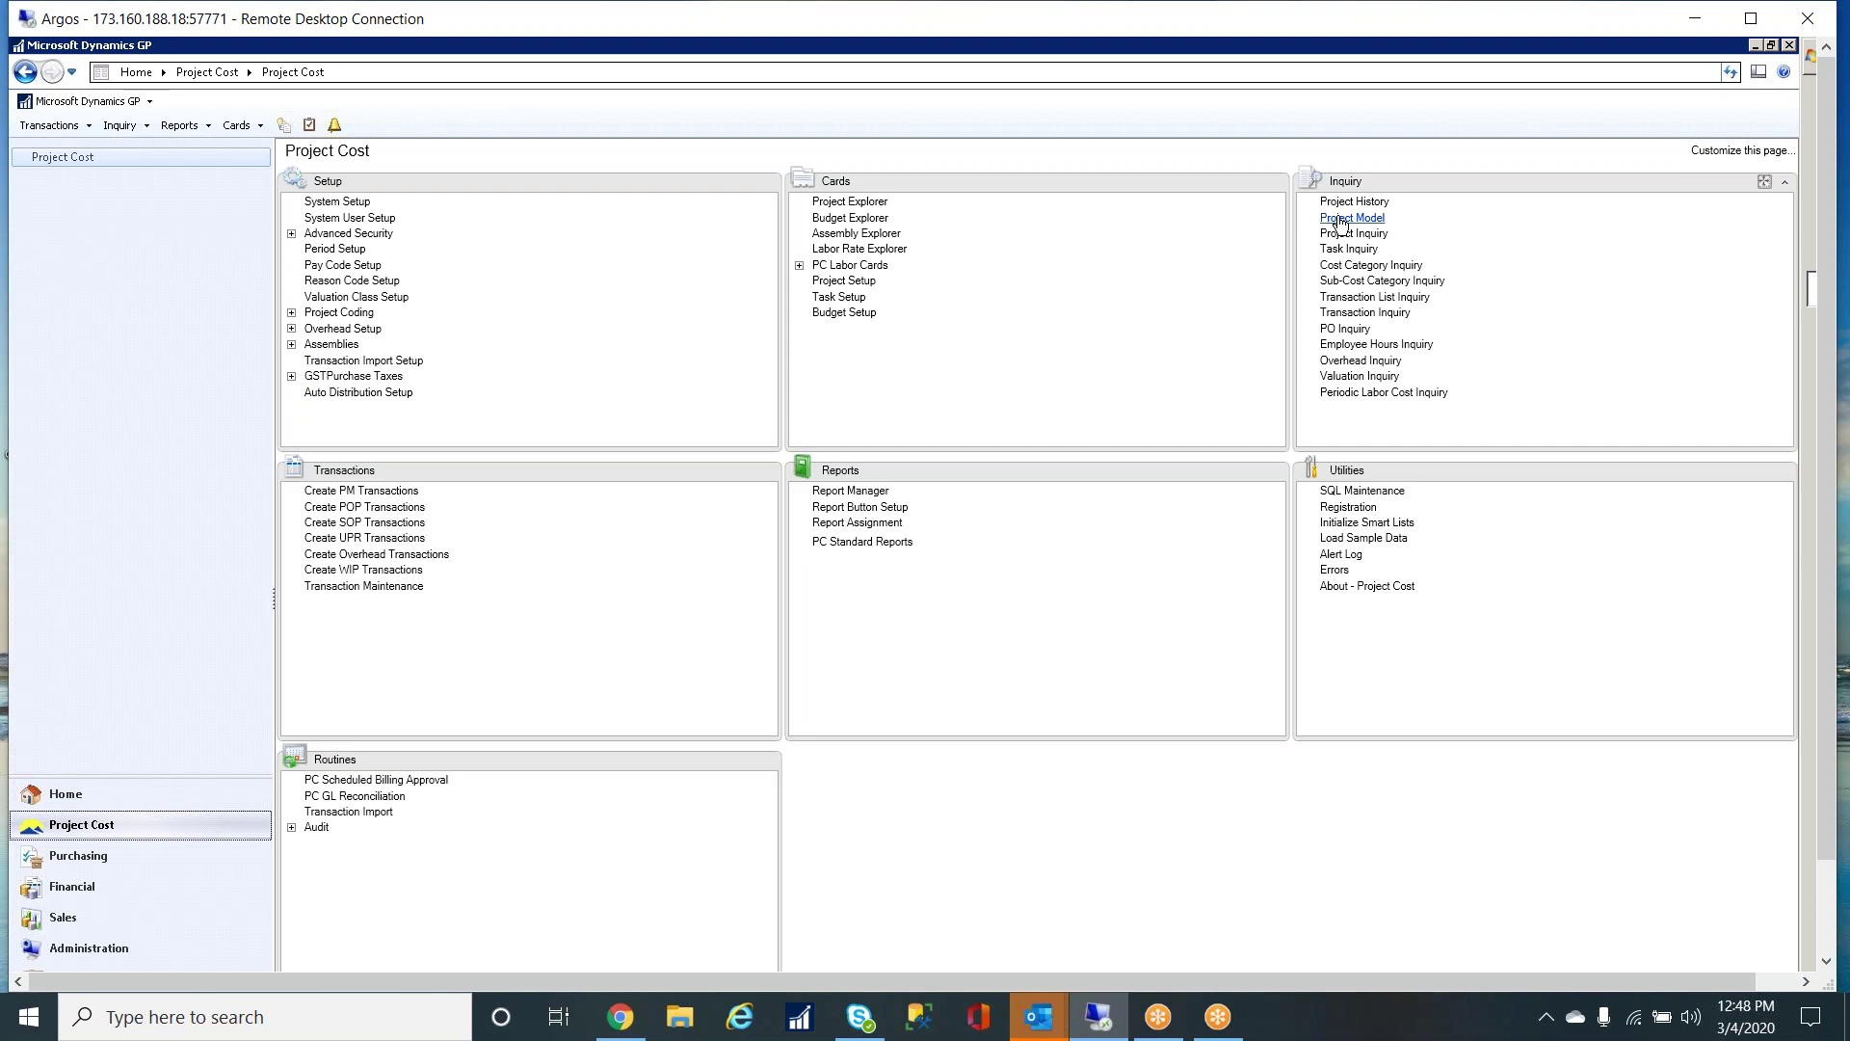
# - Open the Project Model overhead inquiry and select project DIESEL from the lookup
pyautogui.click(1369, 220)
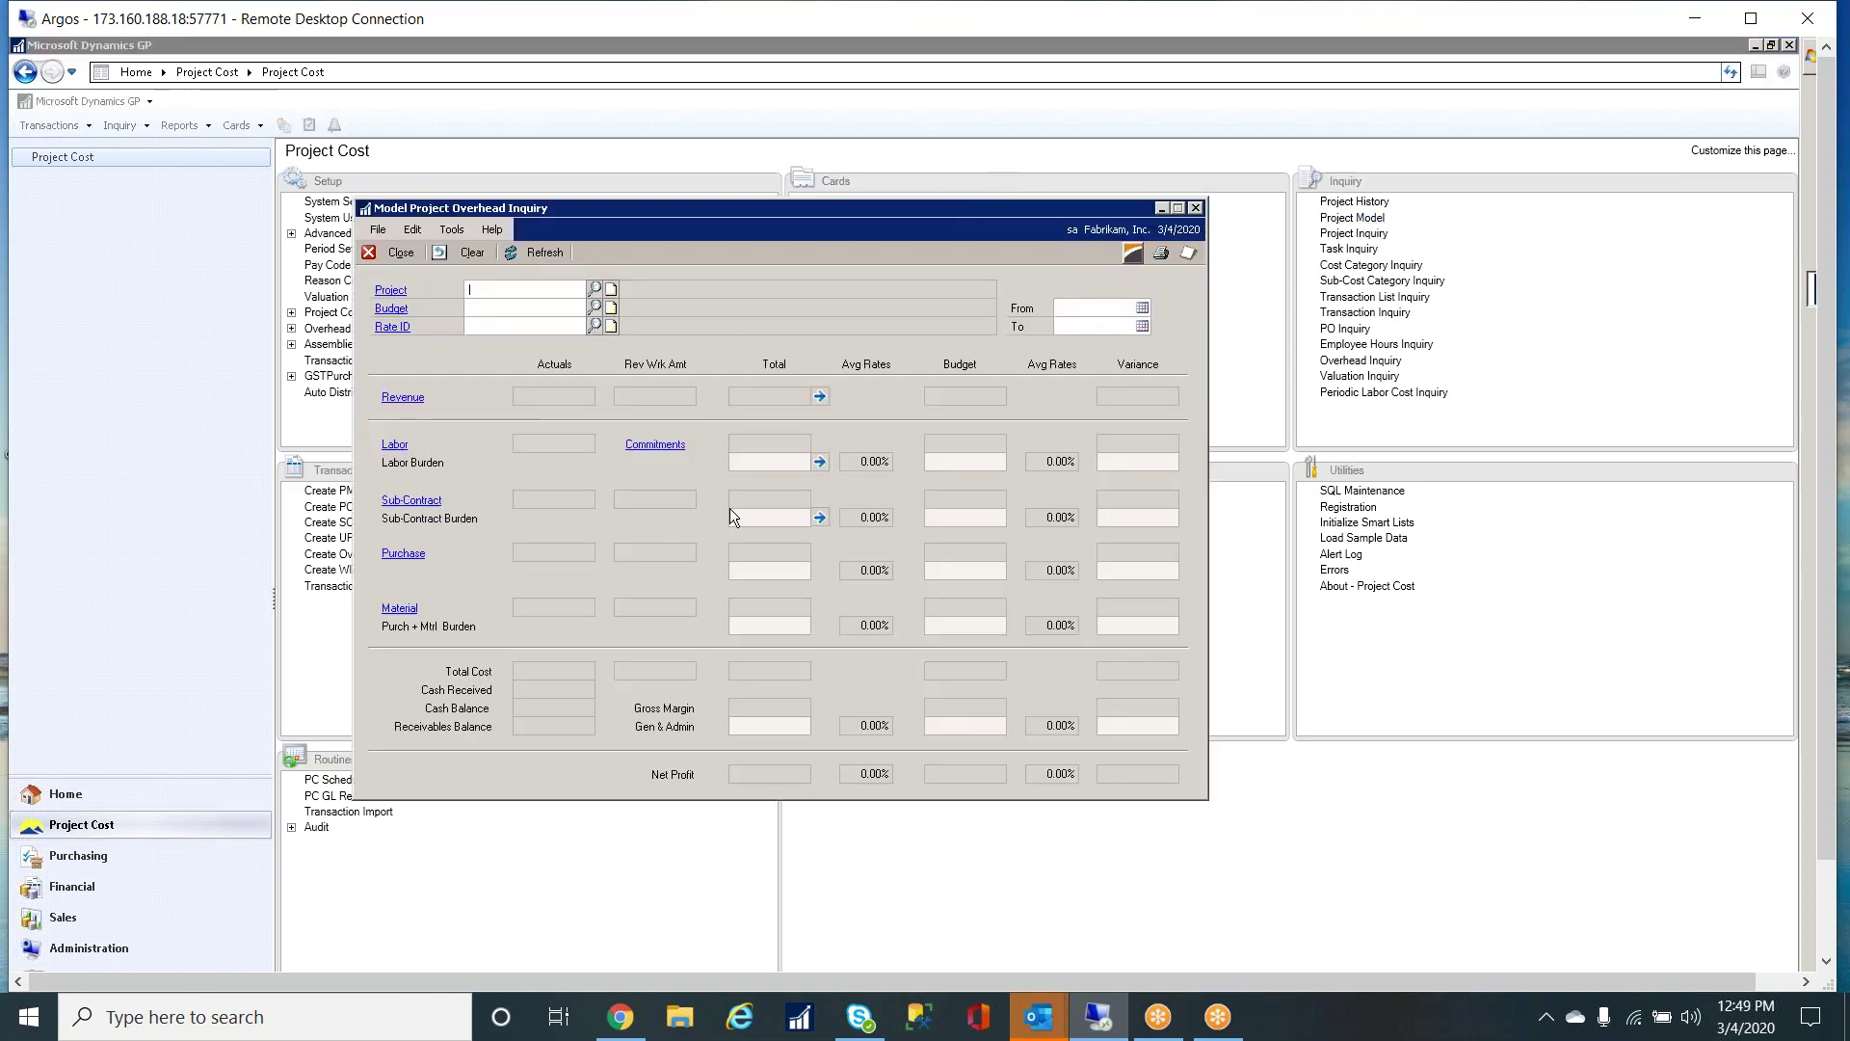
pyautogui.click(595, 288)
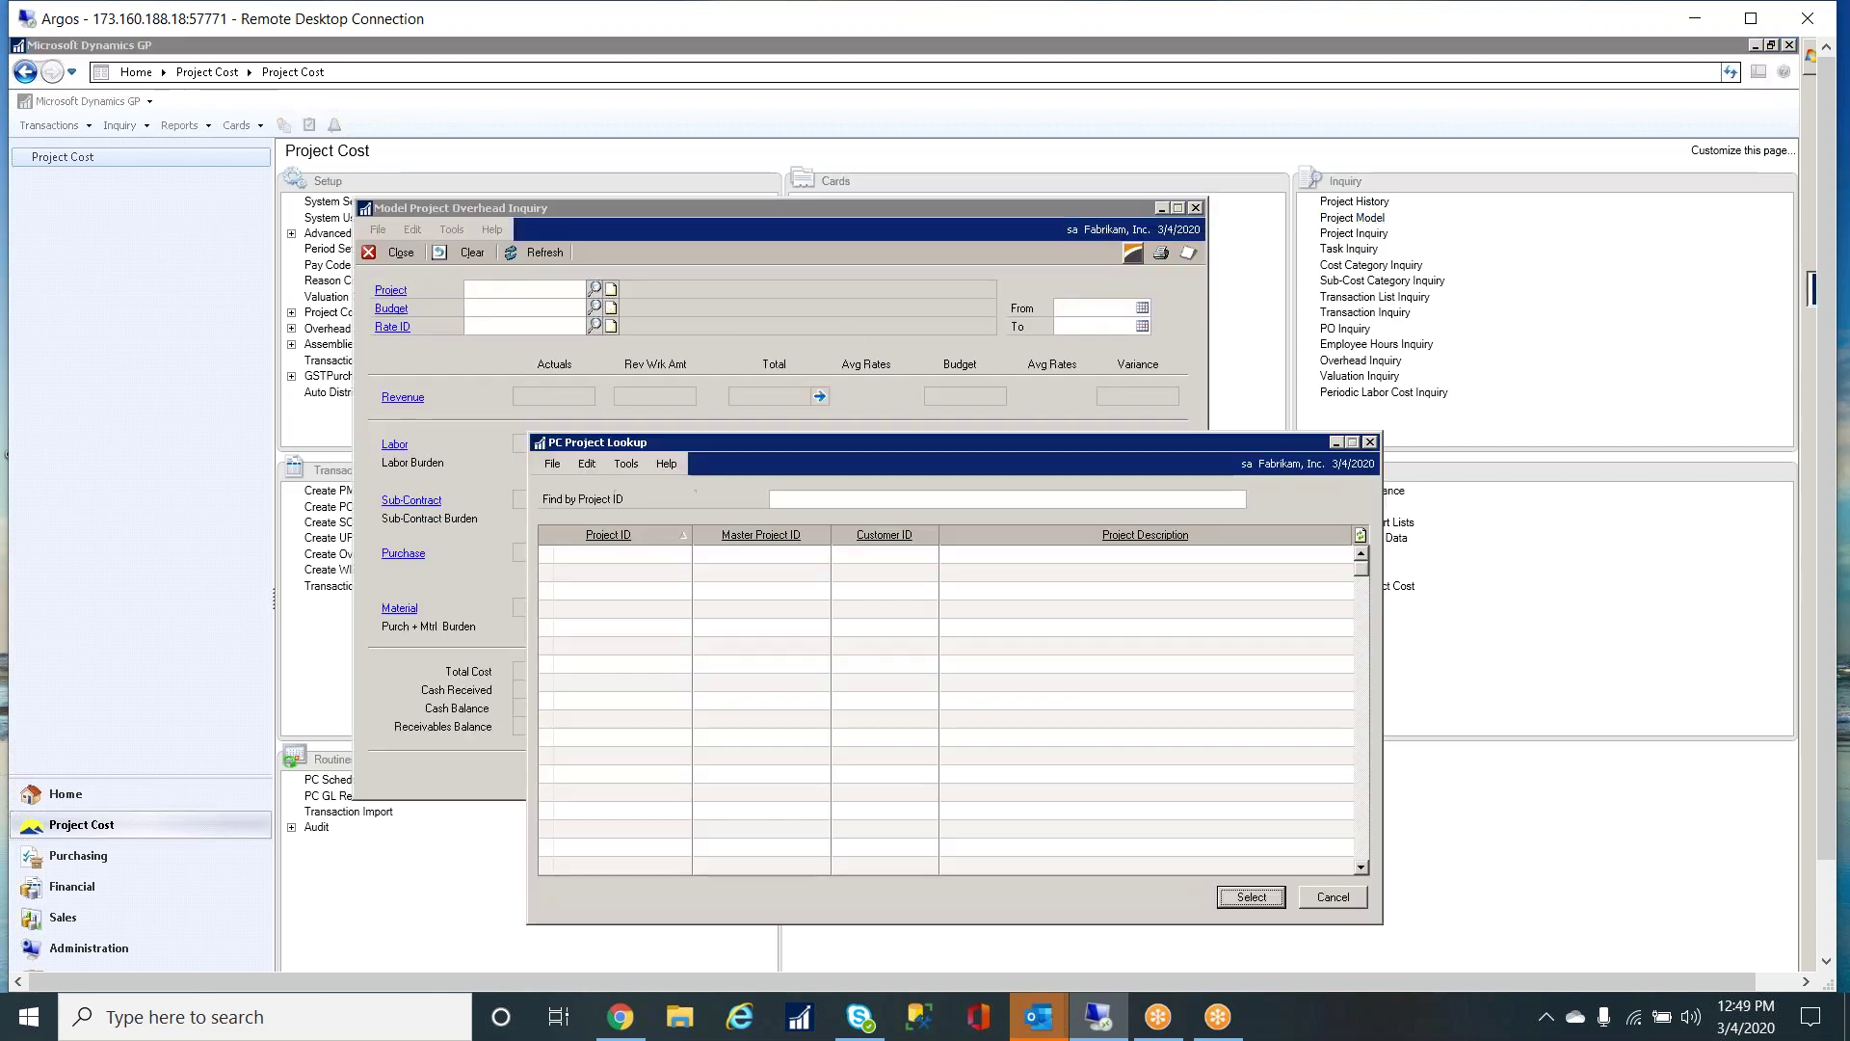
pyautogui.doubleClick(609, 719)
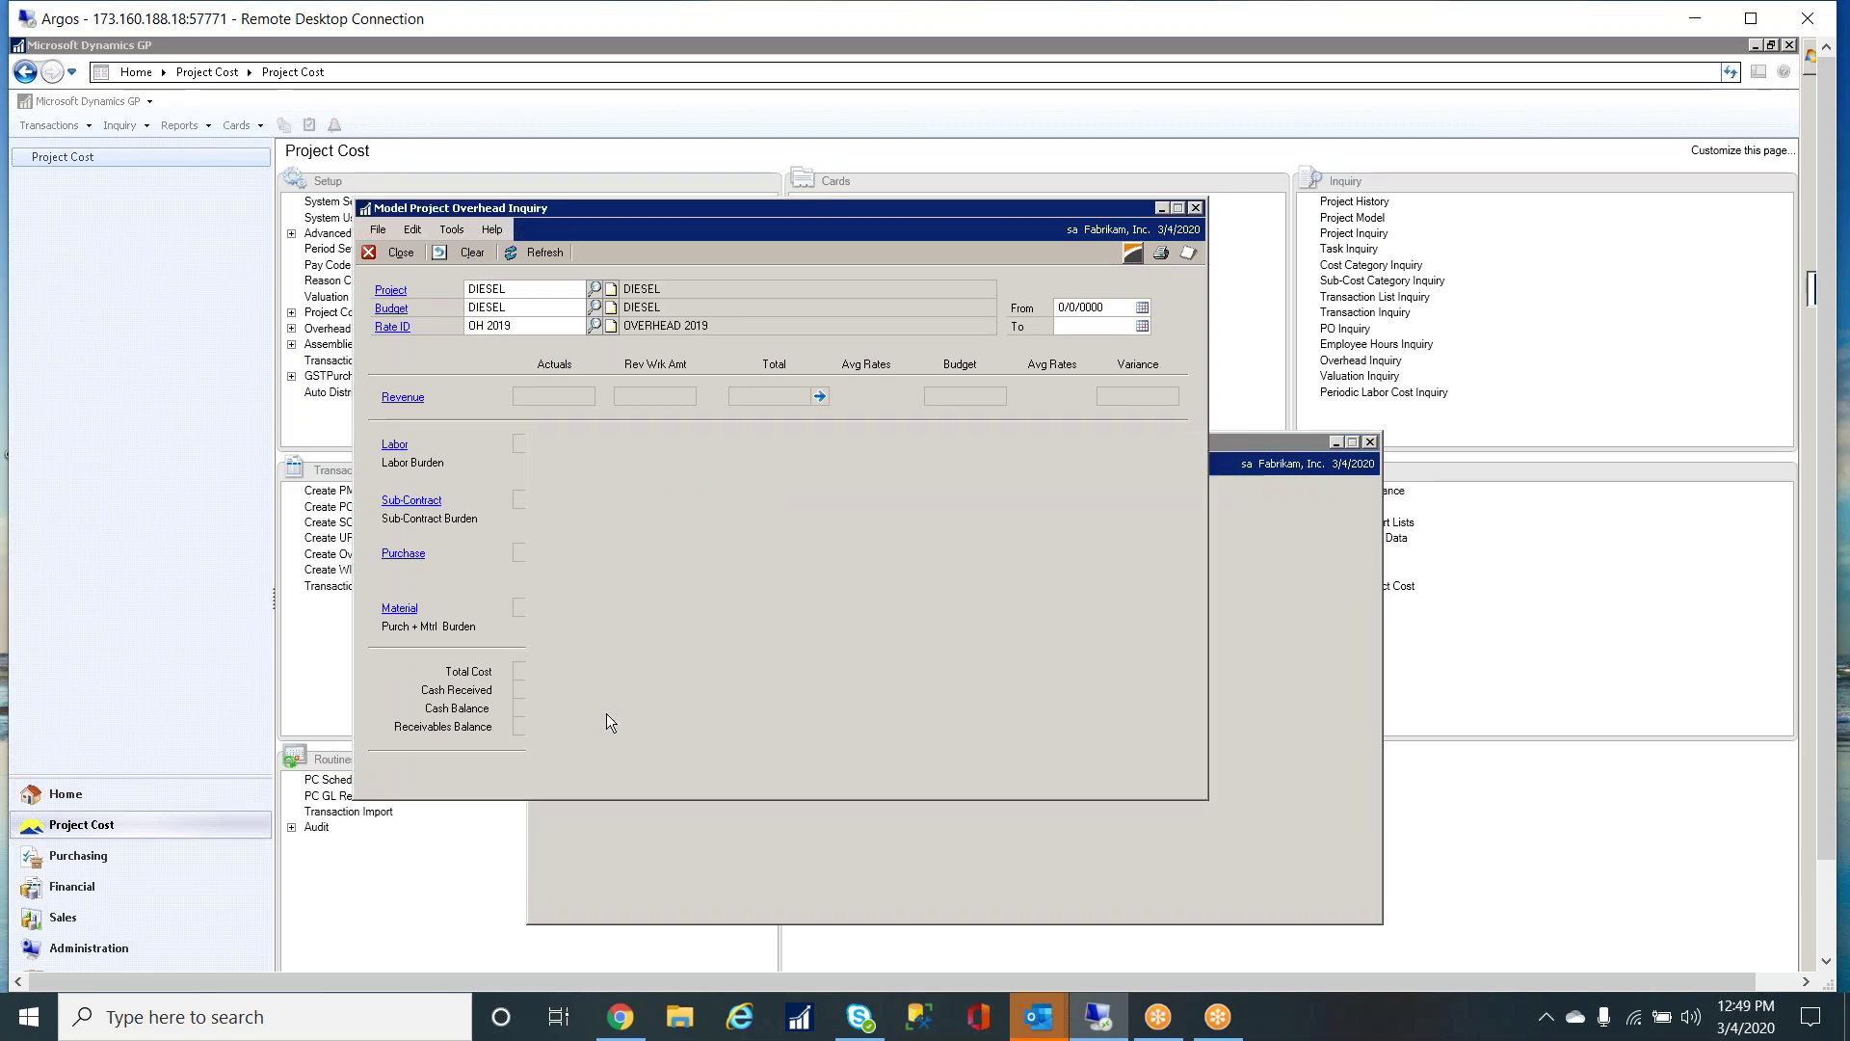
pyautogui.click(515, 304)
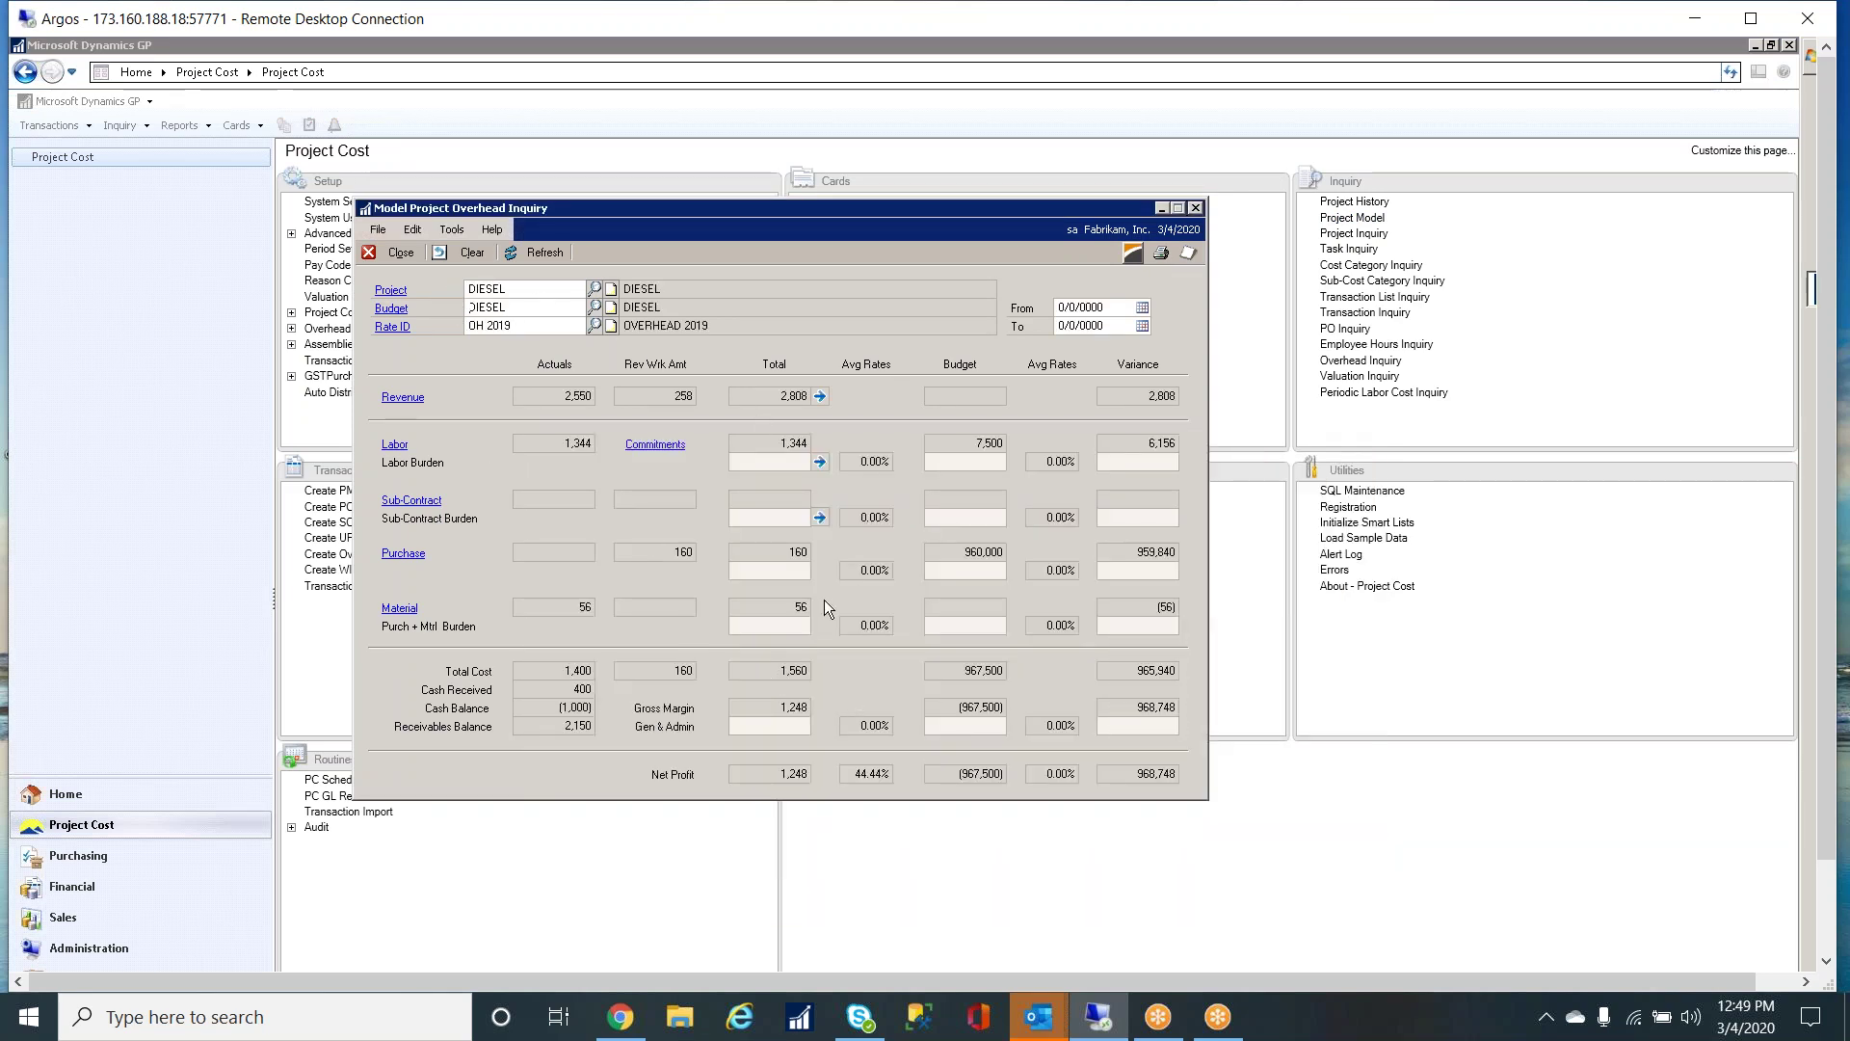
# - Request the DIESEL report twice, dismissing the 'GP User not assigned to any Project Cost User' warning
pyautogui.click(1133, 253)
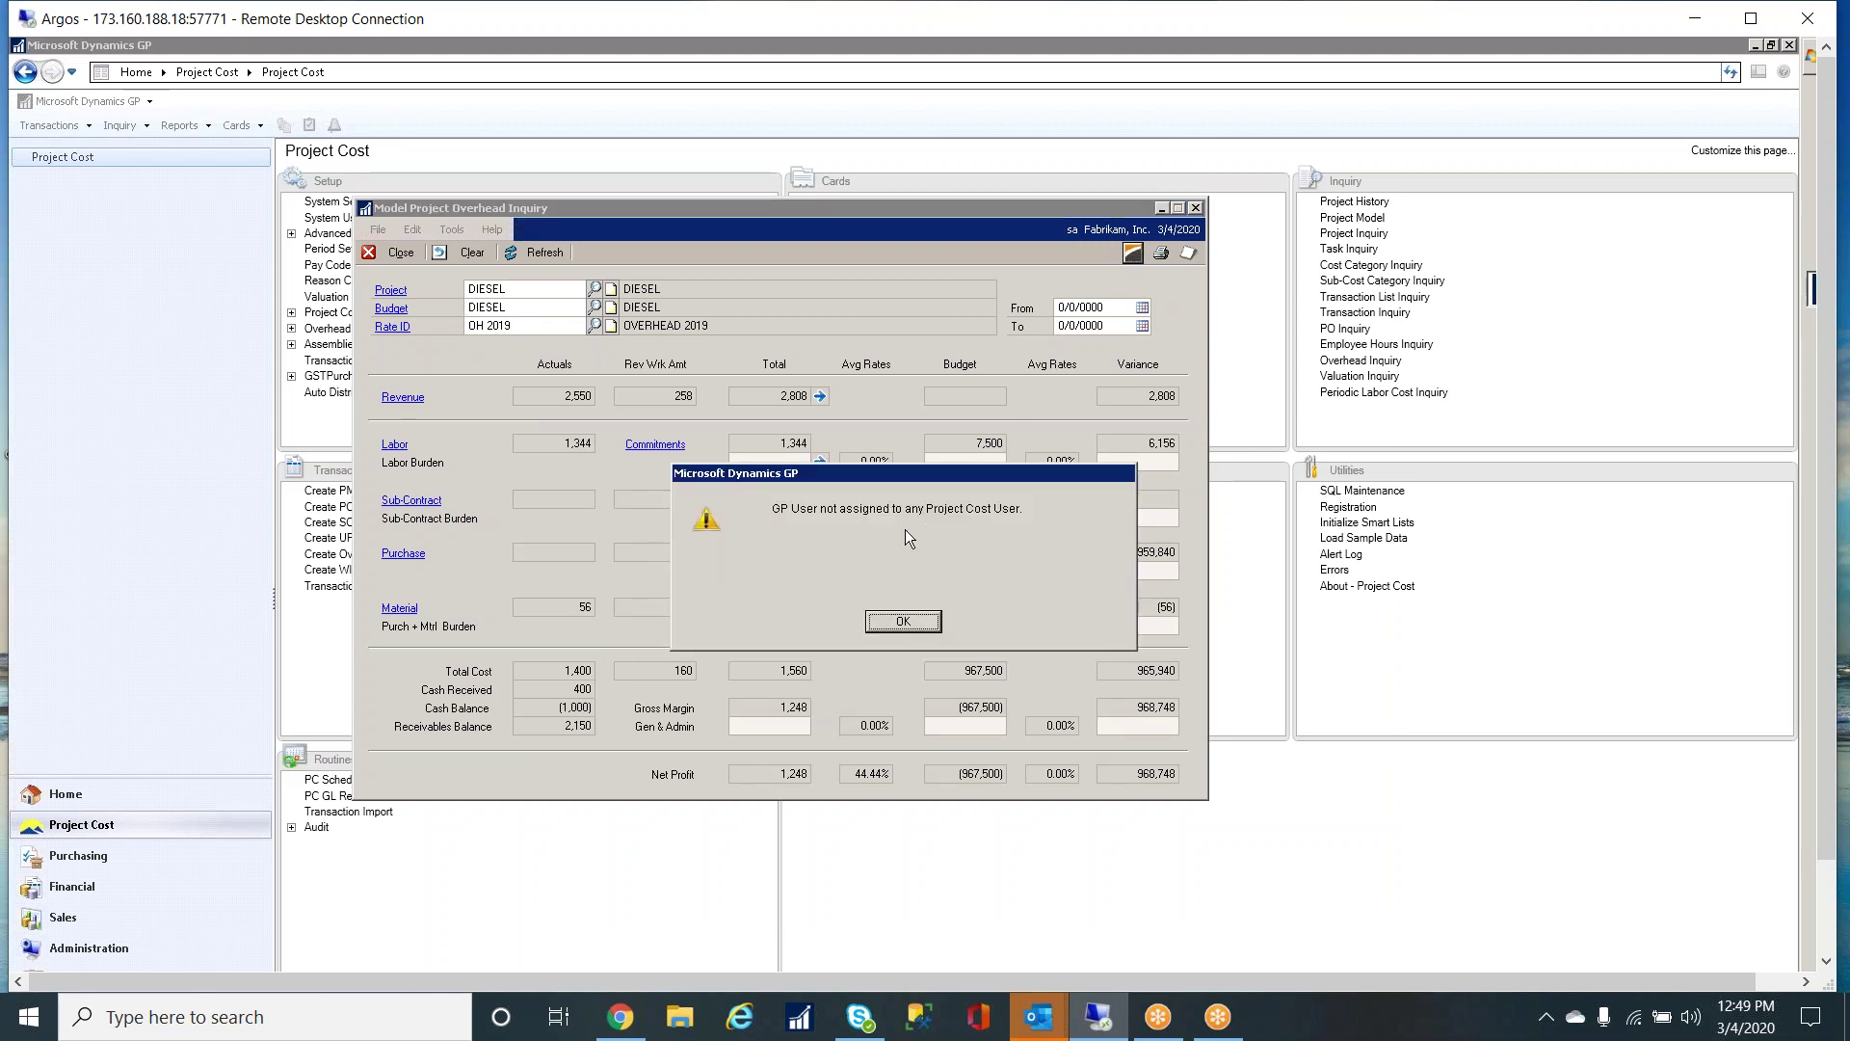
pyautogui.press('Return')
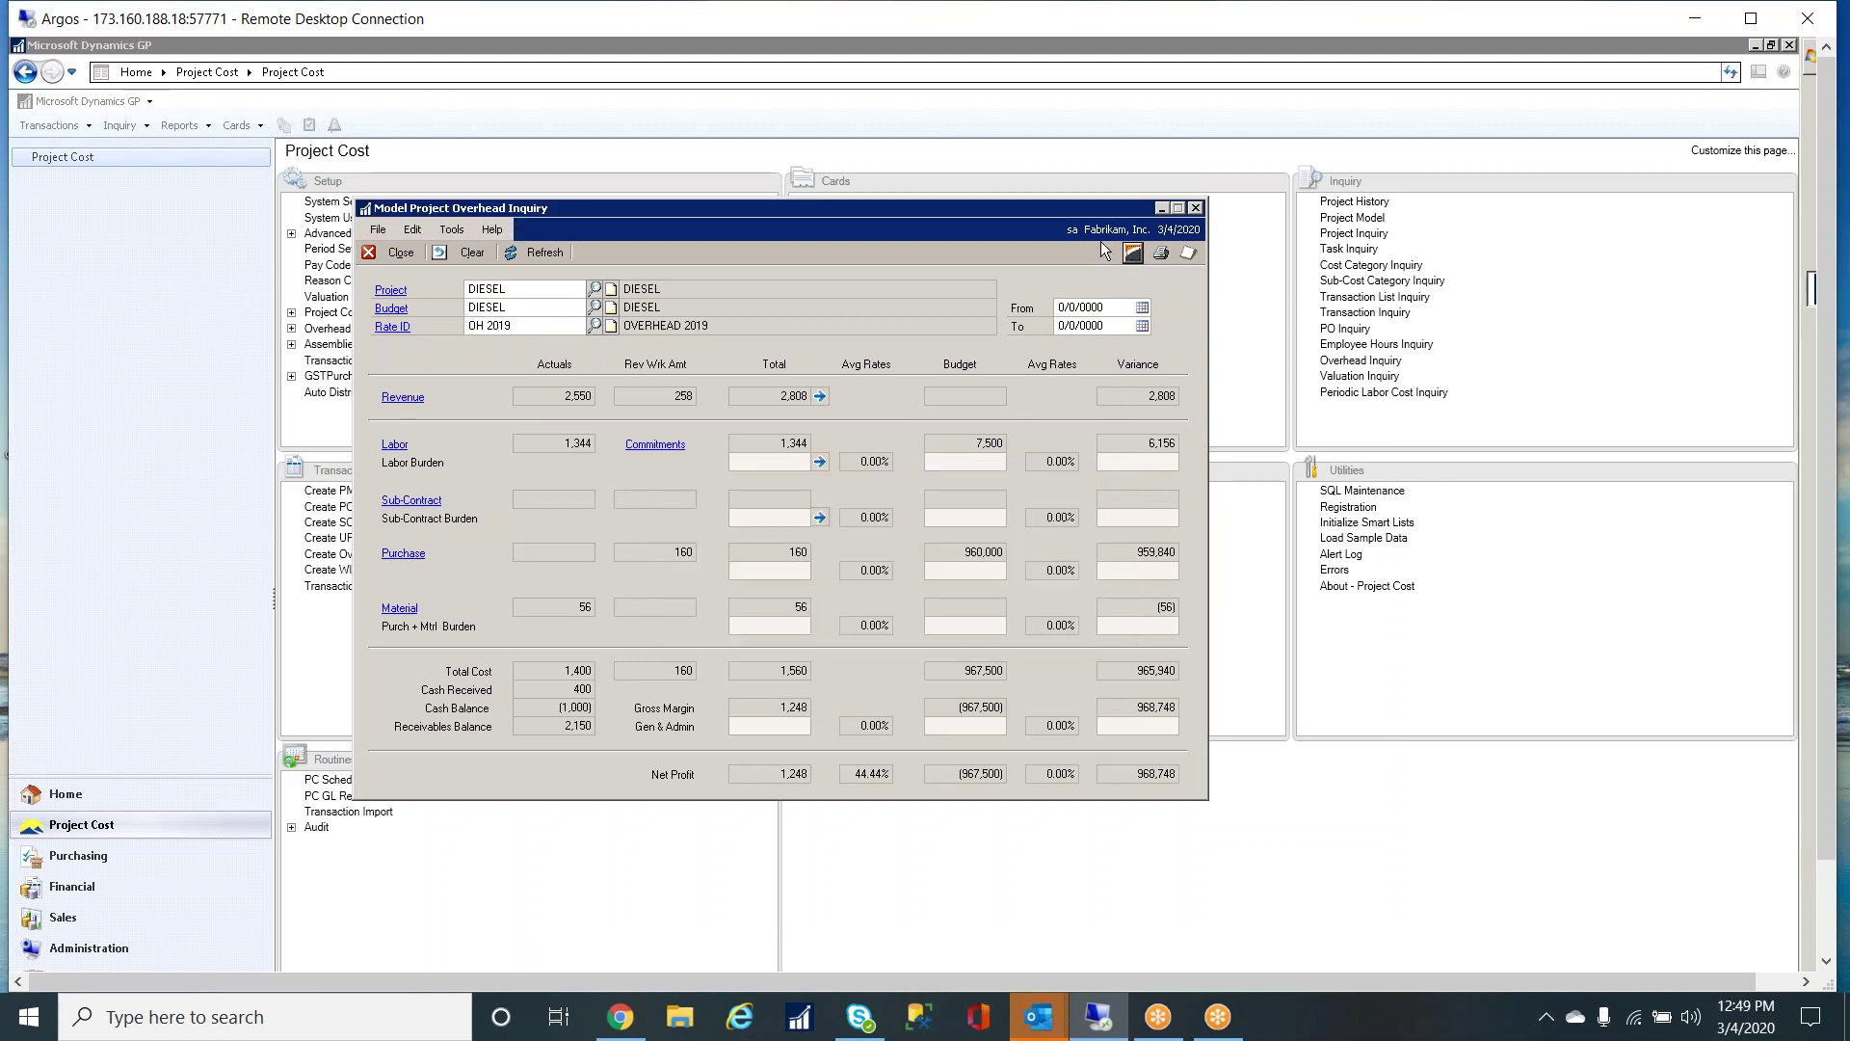
pyautogui.moveTo(1020, 209); pyautogui.dragTo(1072, 185)
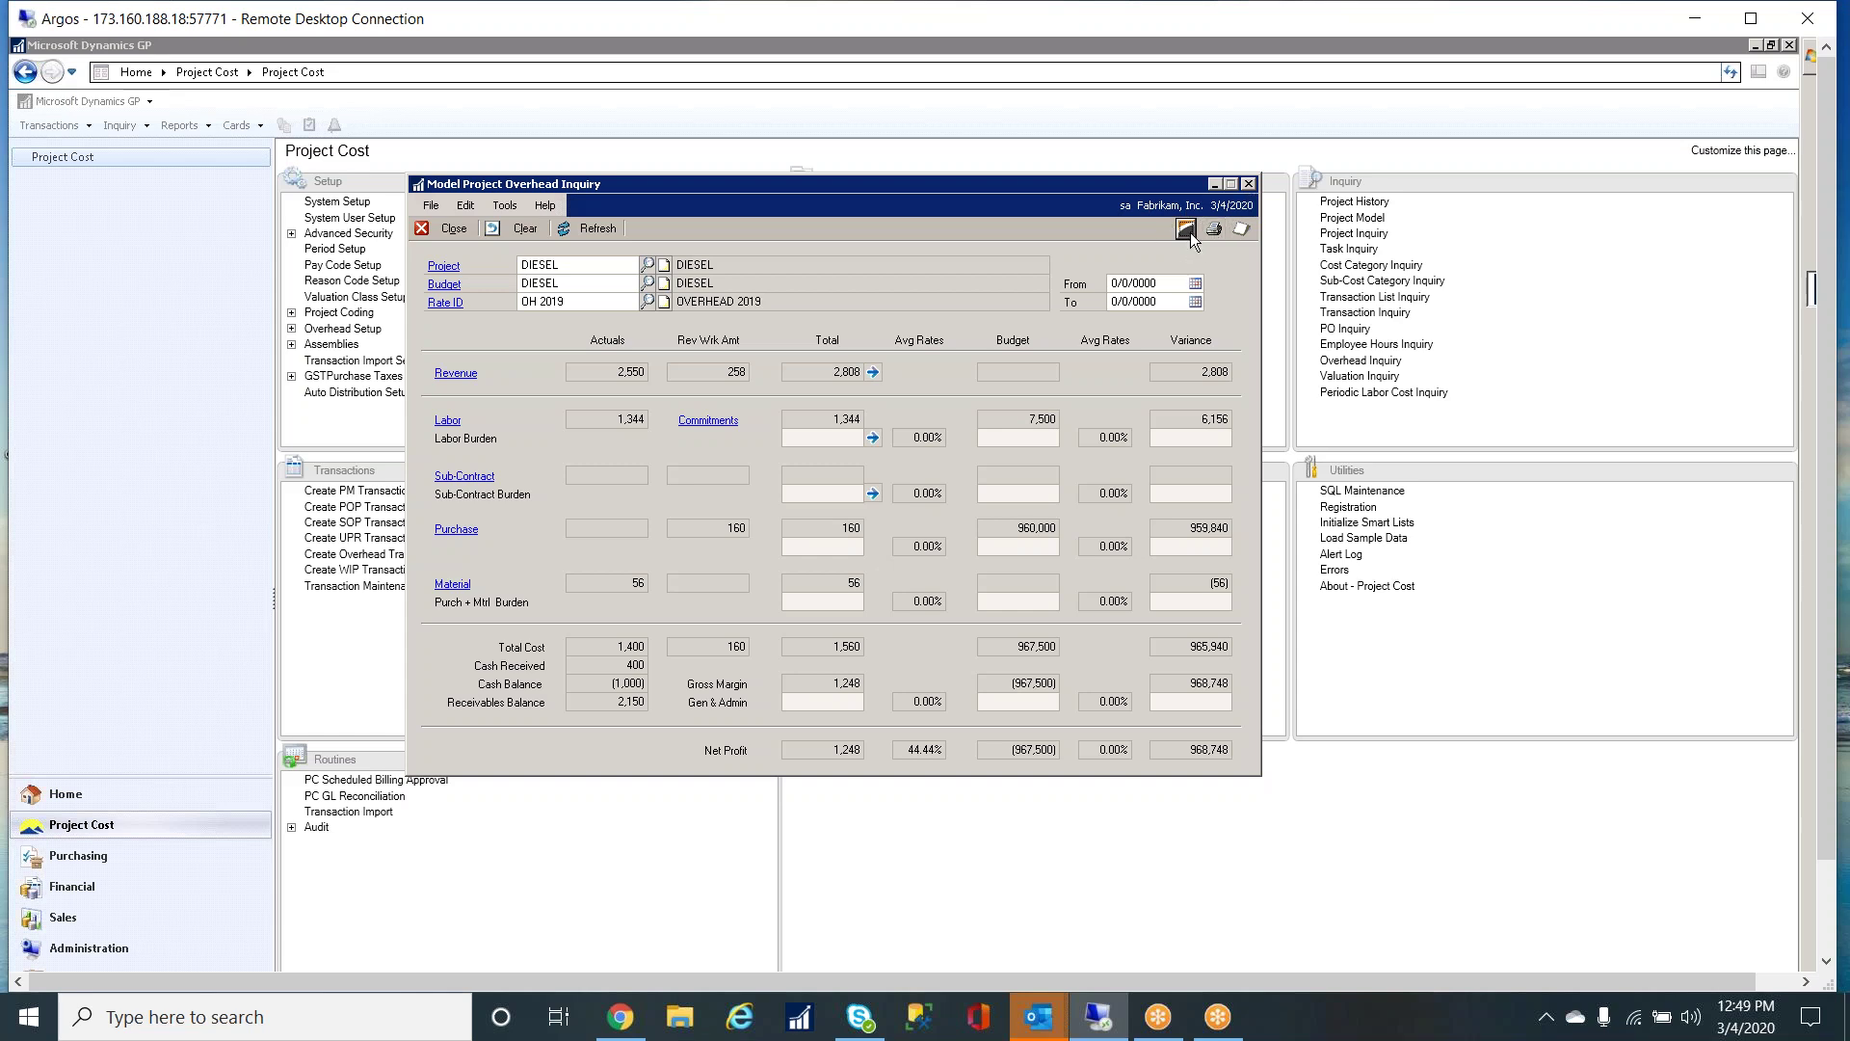
pyautogui.click(1185, 229)
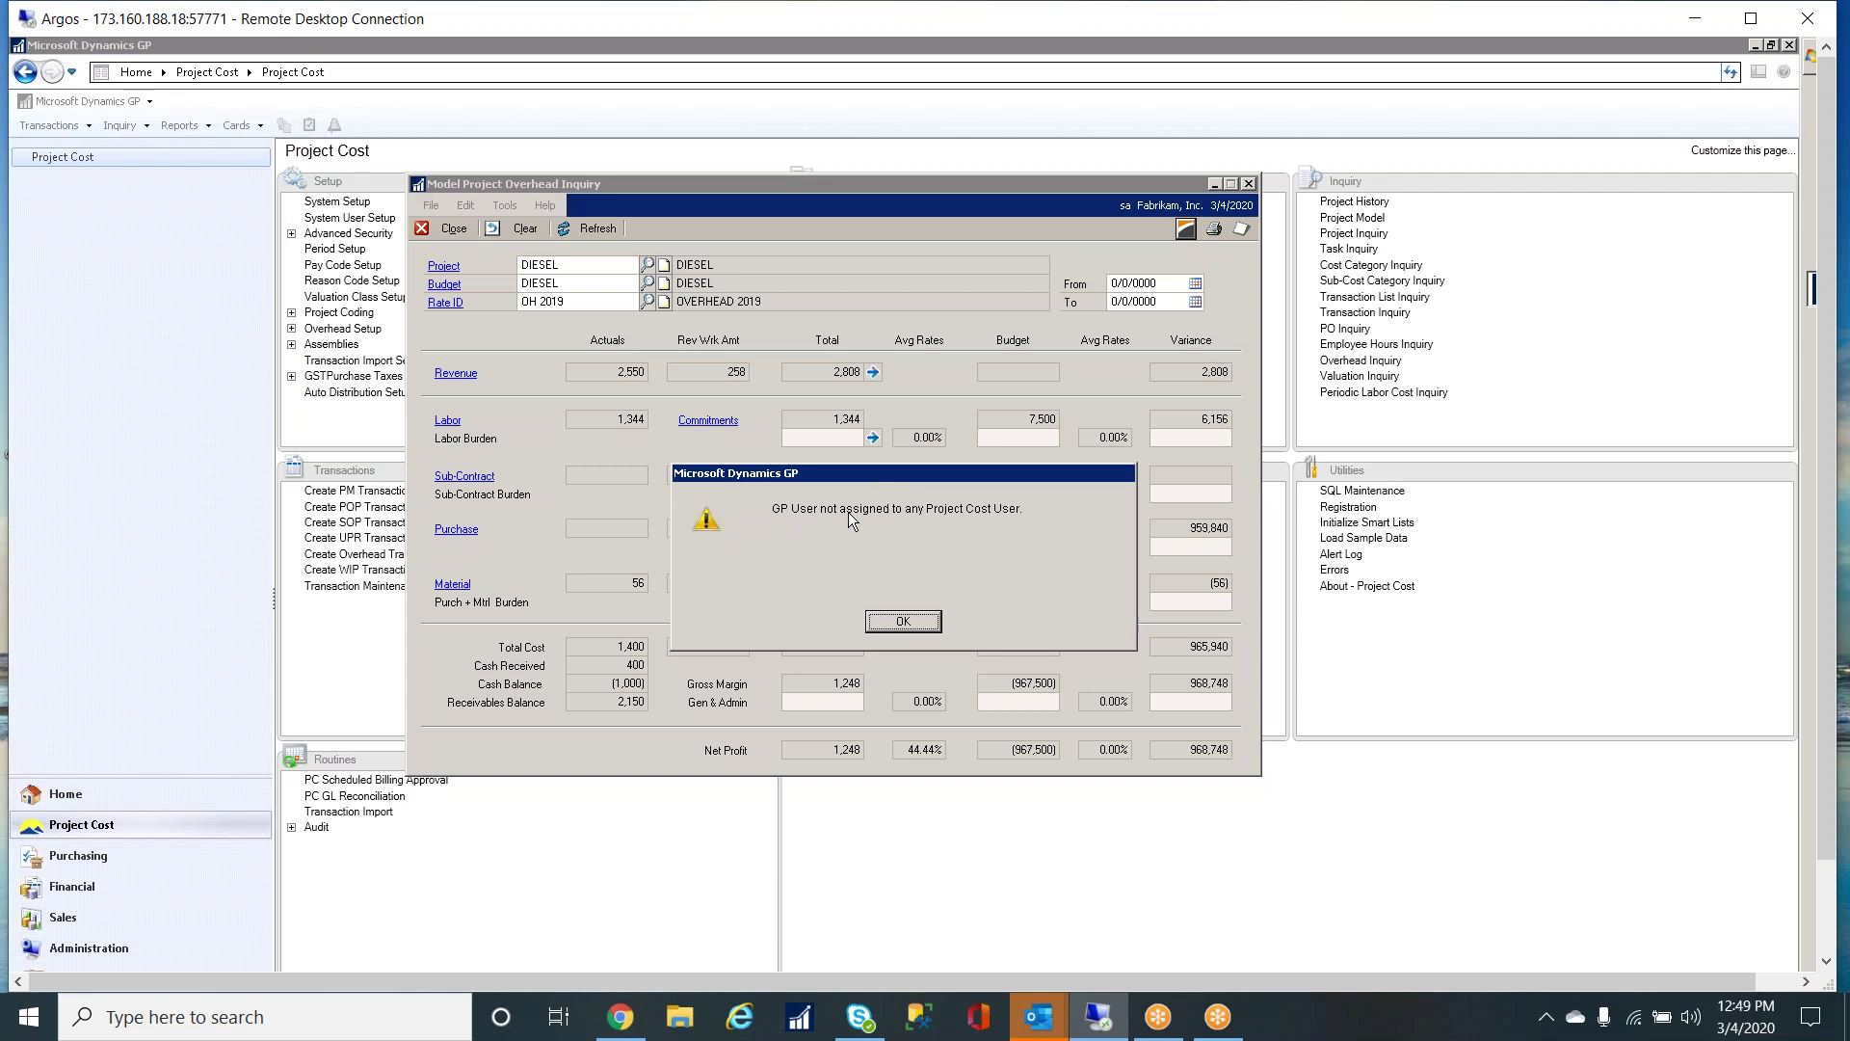
pyautogui.click(924, 624)
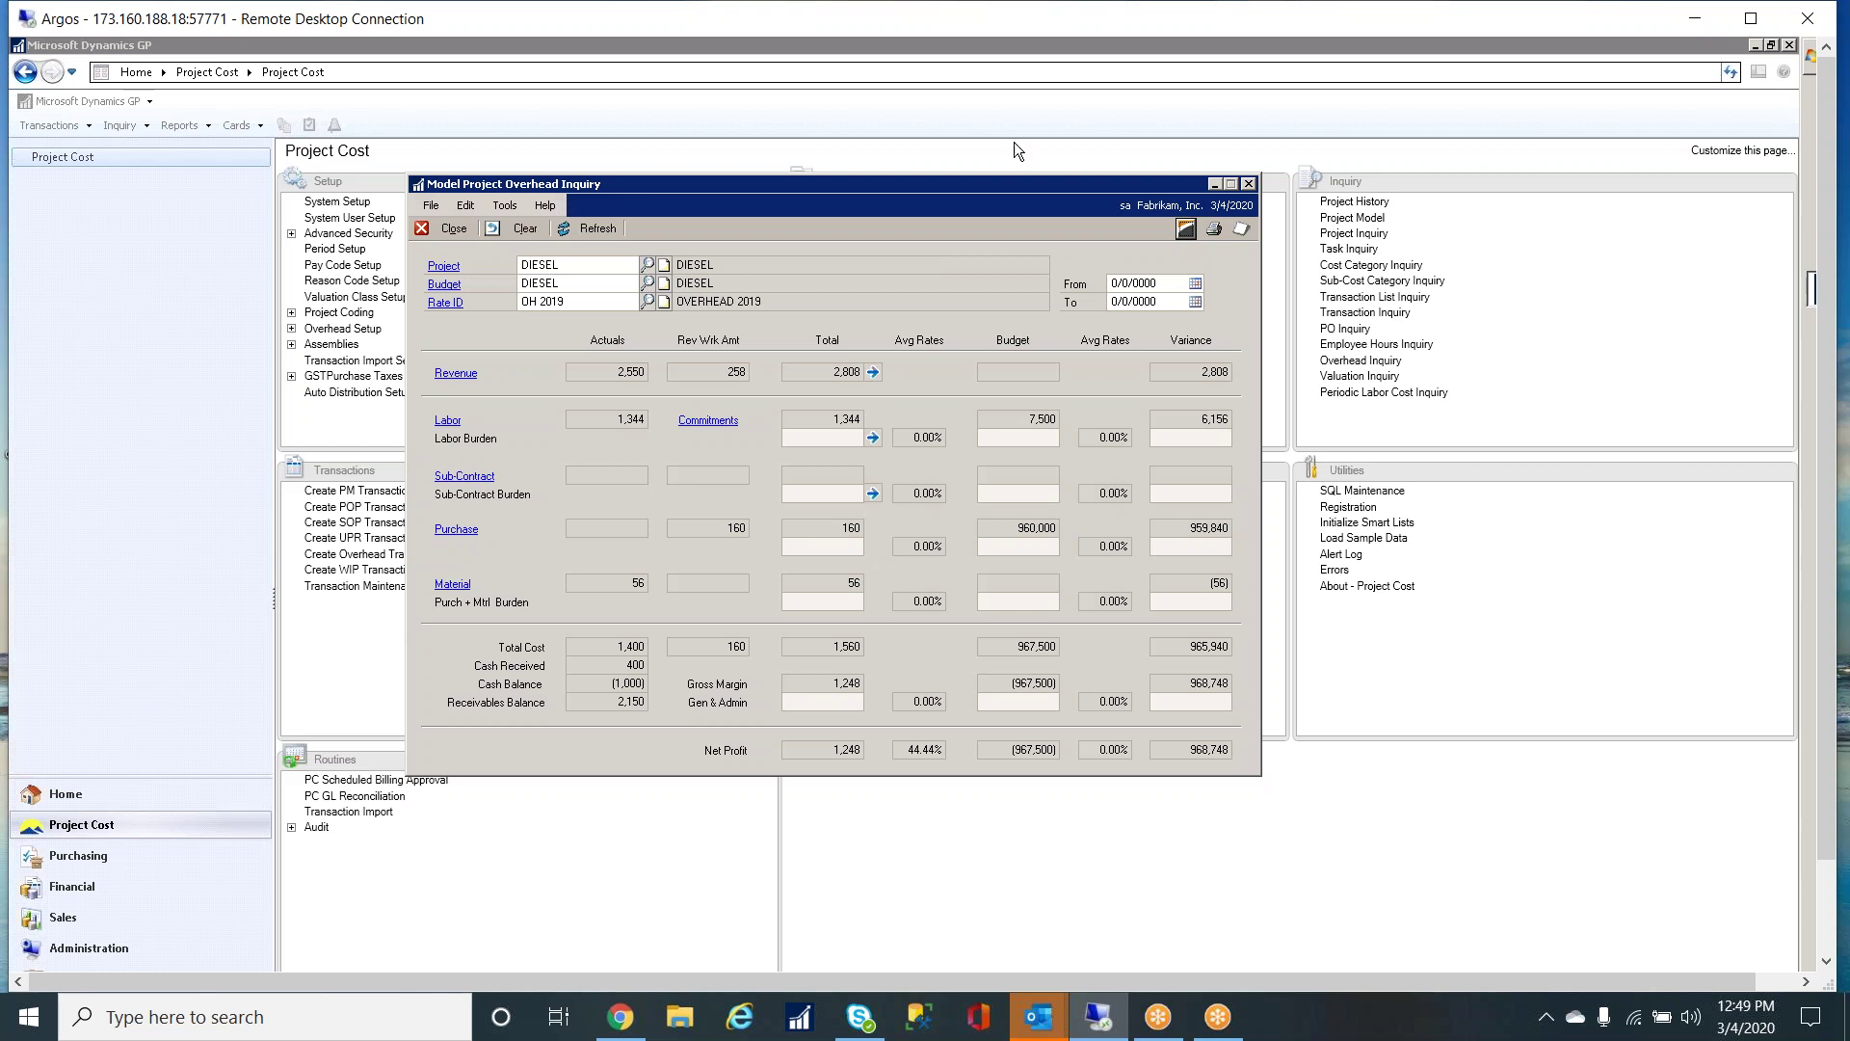
# - Close the overhead inquiry, sign in with another user's ID and password, and go to Project Cost
pyautogui.click(1248, 183)
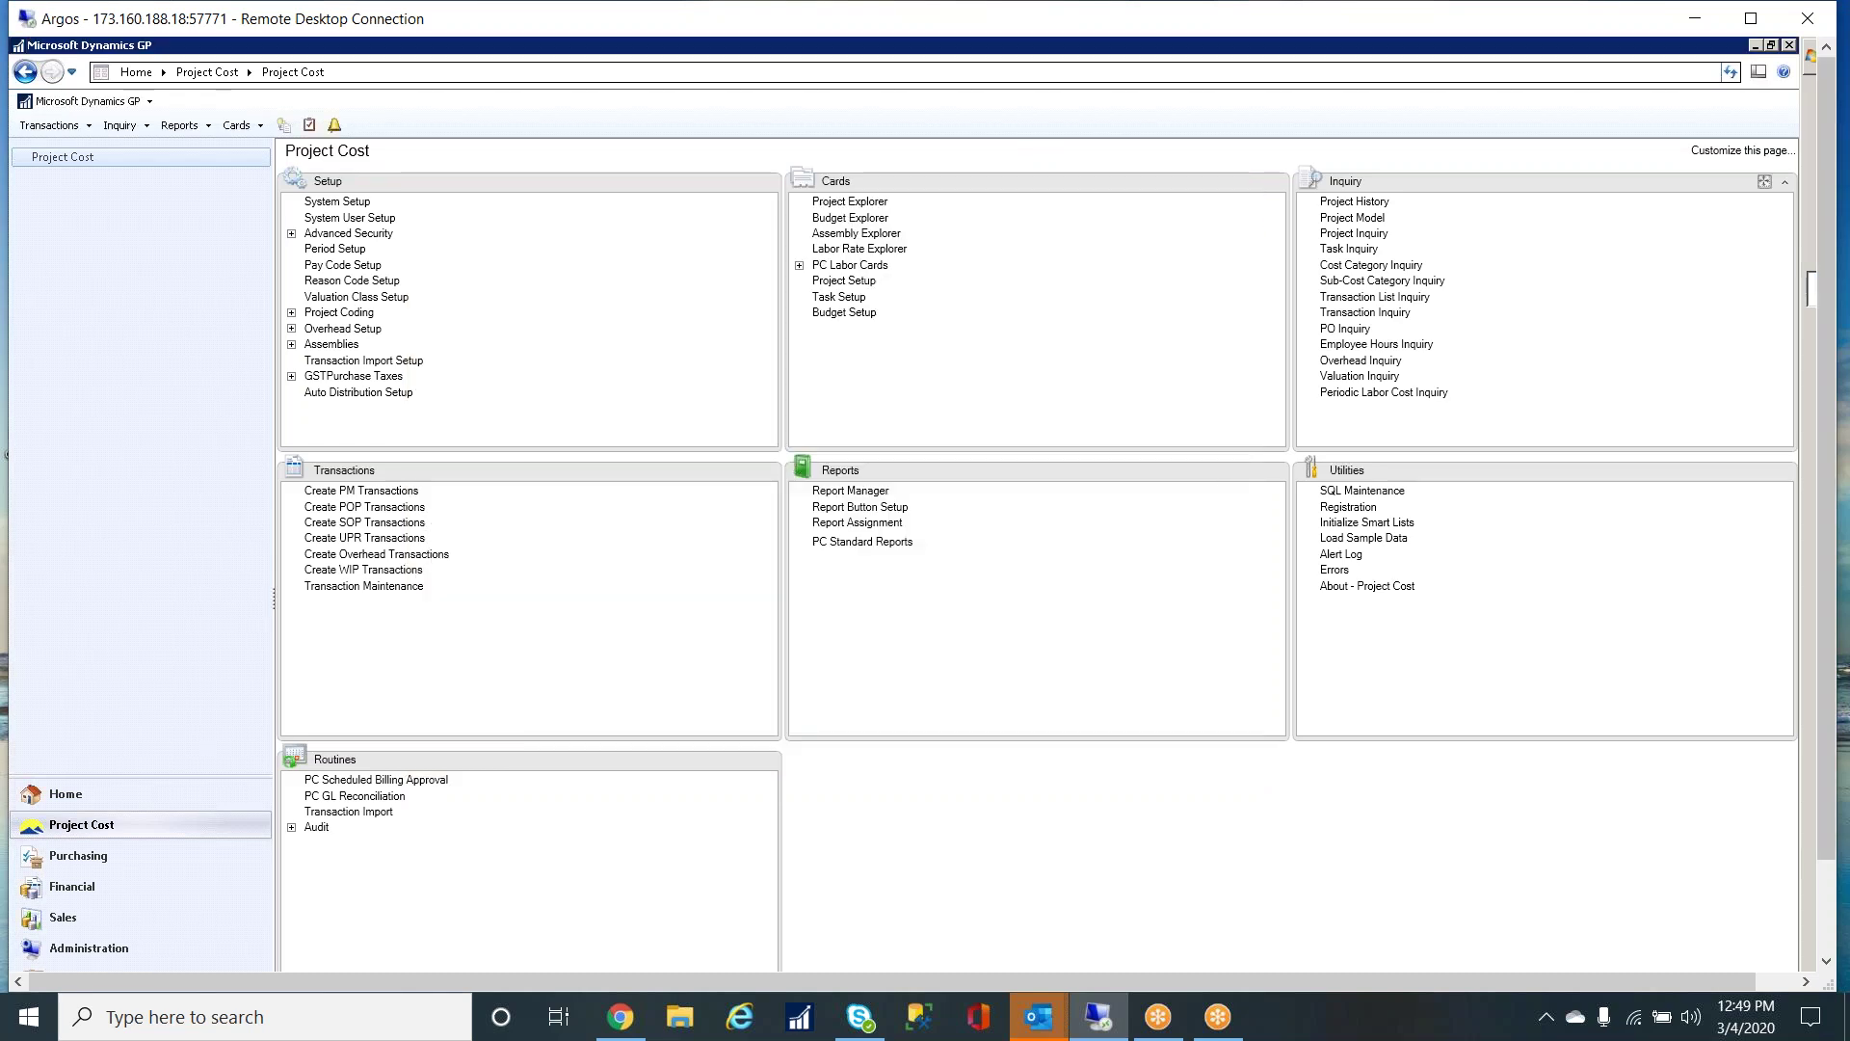
pyautogui.scroll(-2, 1831, 353)
pyautogui.click(149, 961)
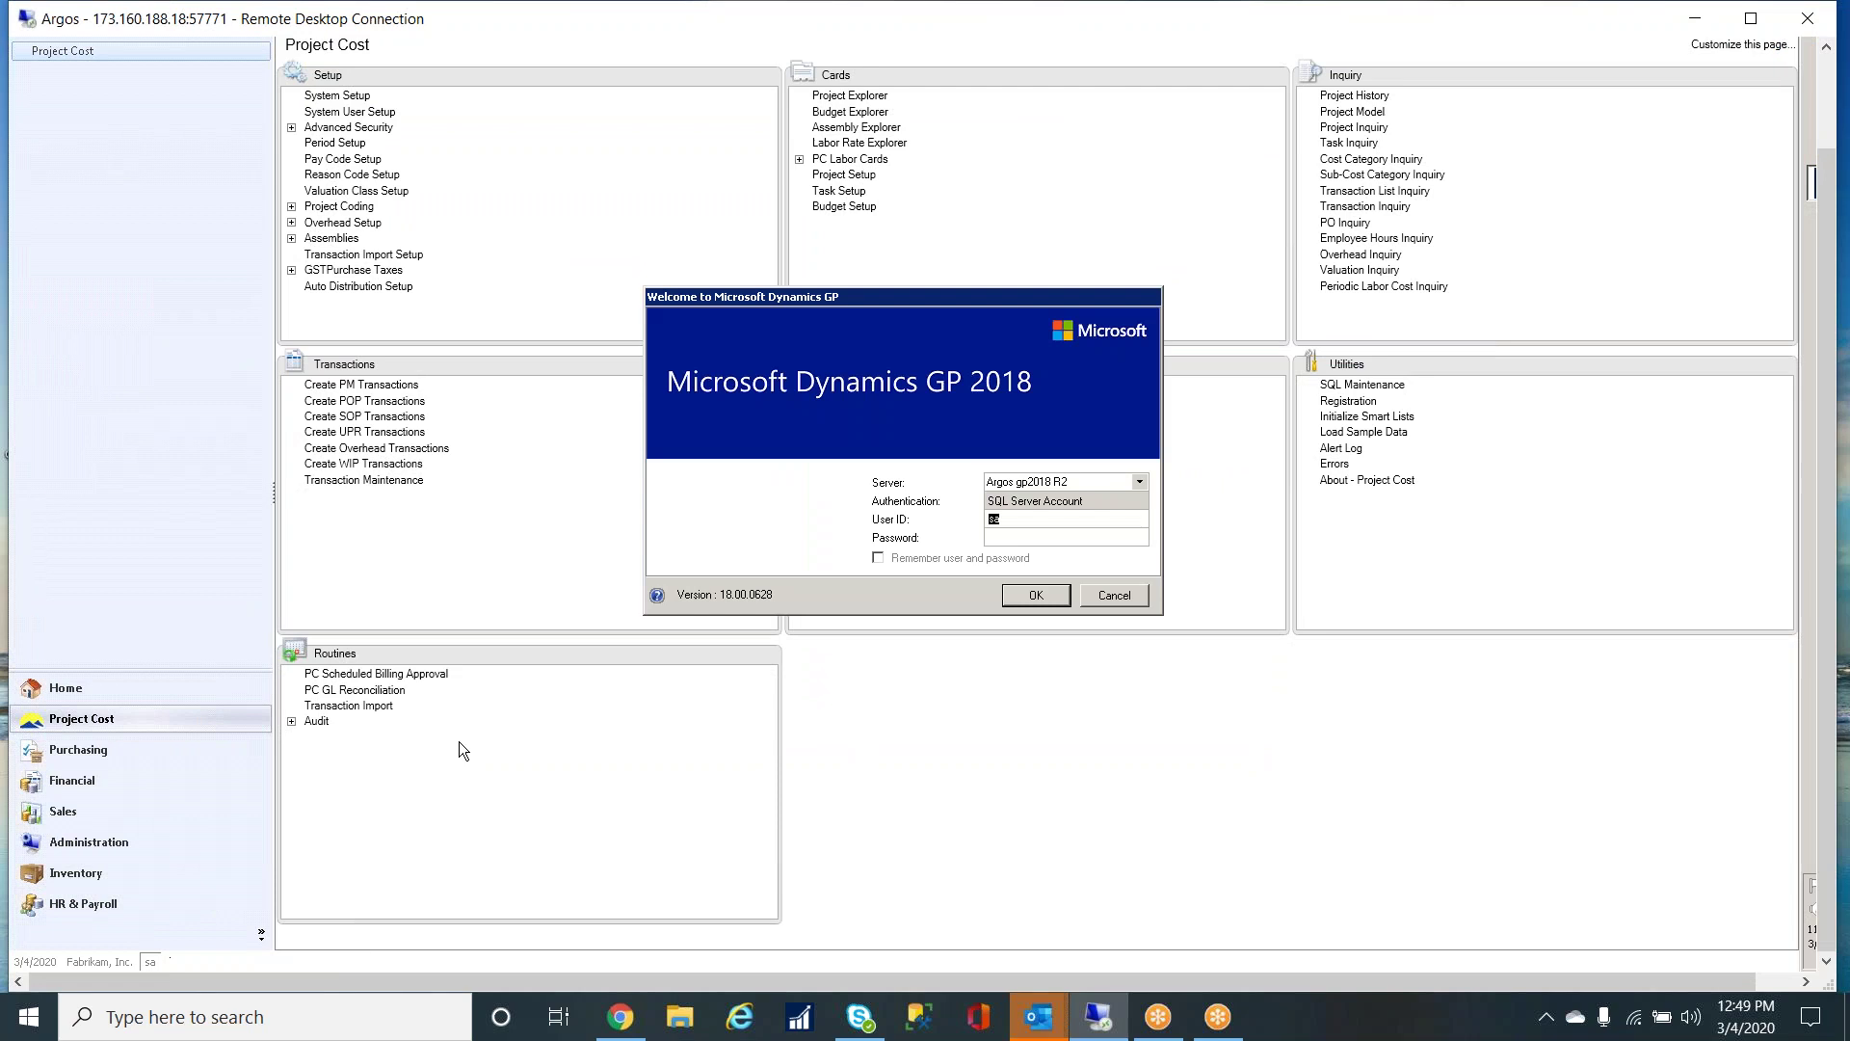
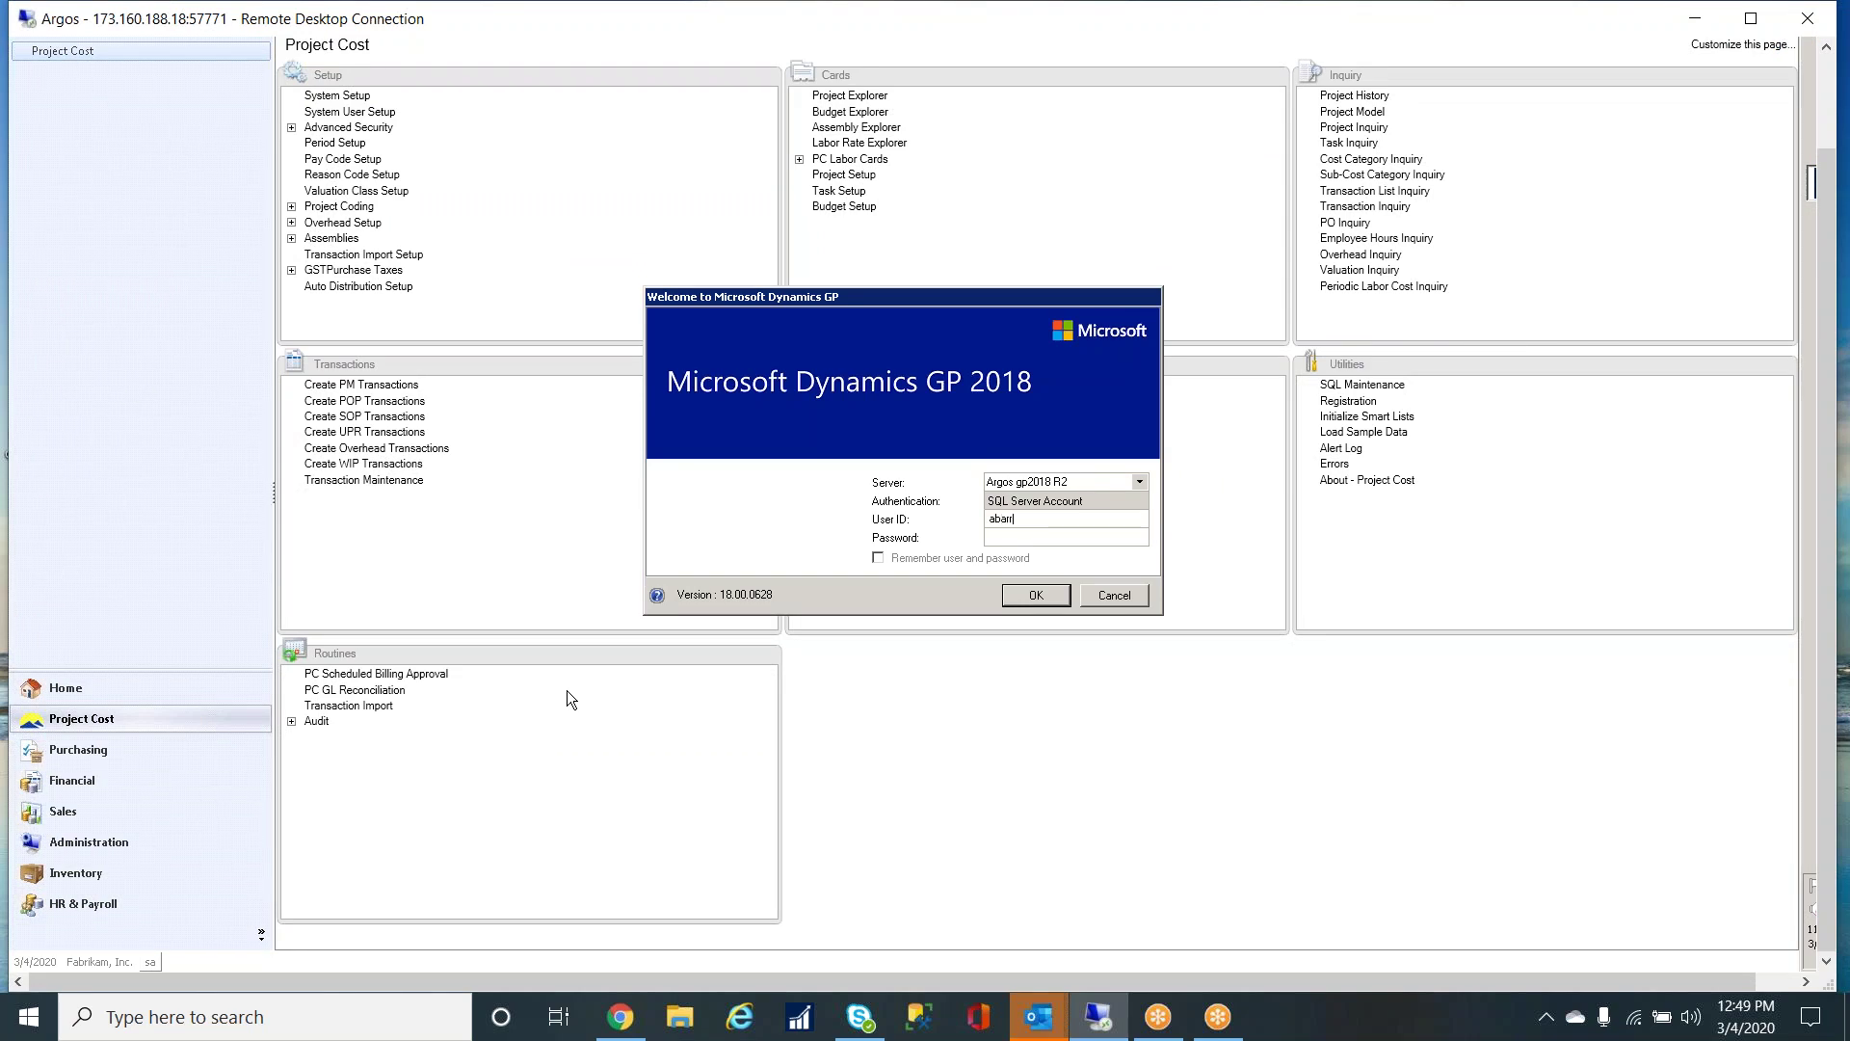
pyautogui.write('*****')
pyautogui.press('Return')
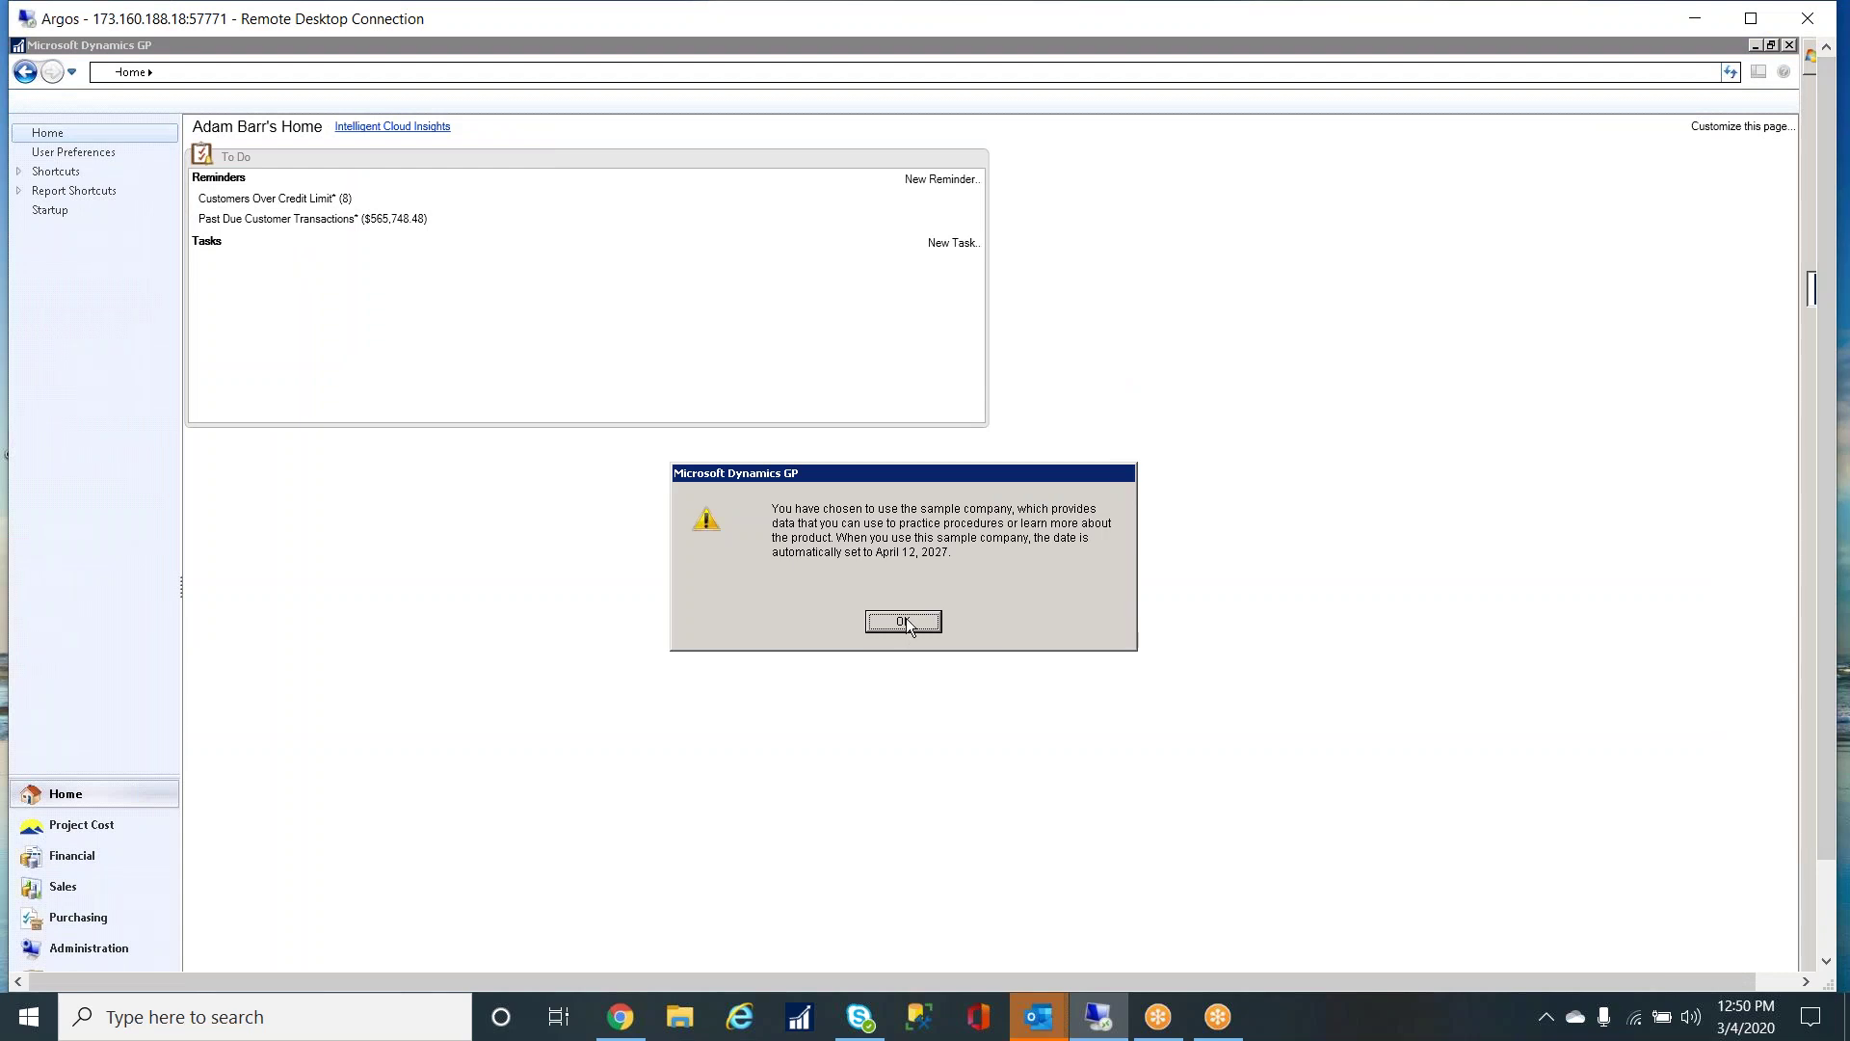
pyautogui.click(894, 621)
pyautogui.click(113, 825)
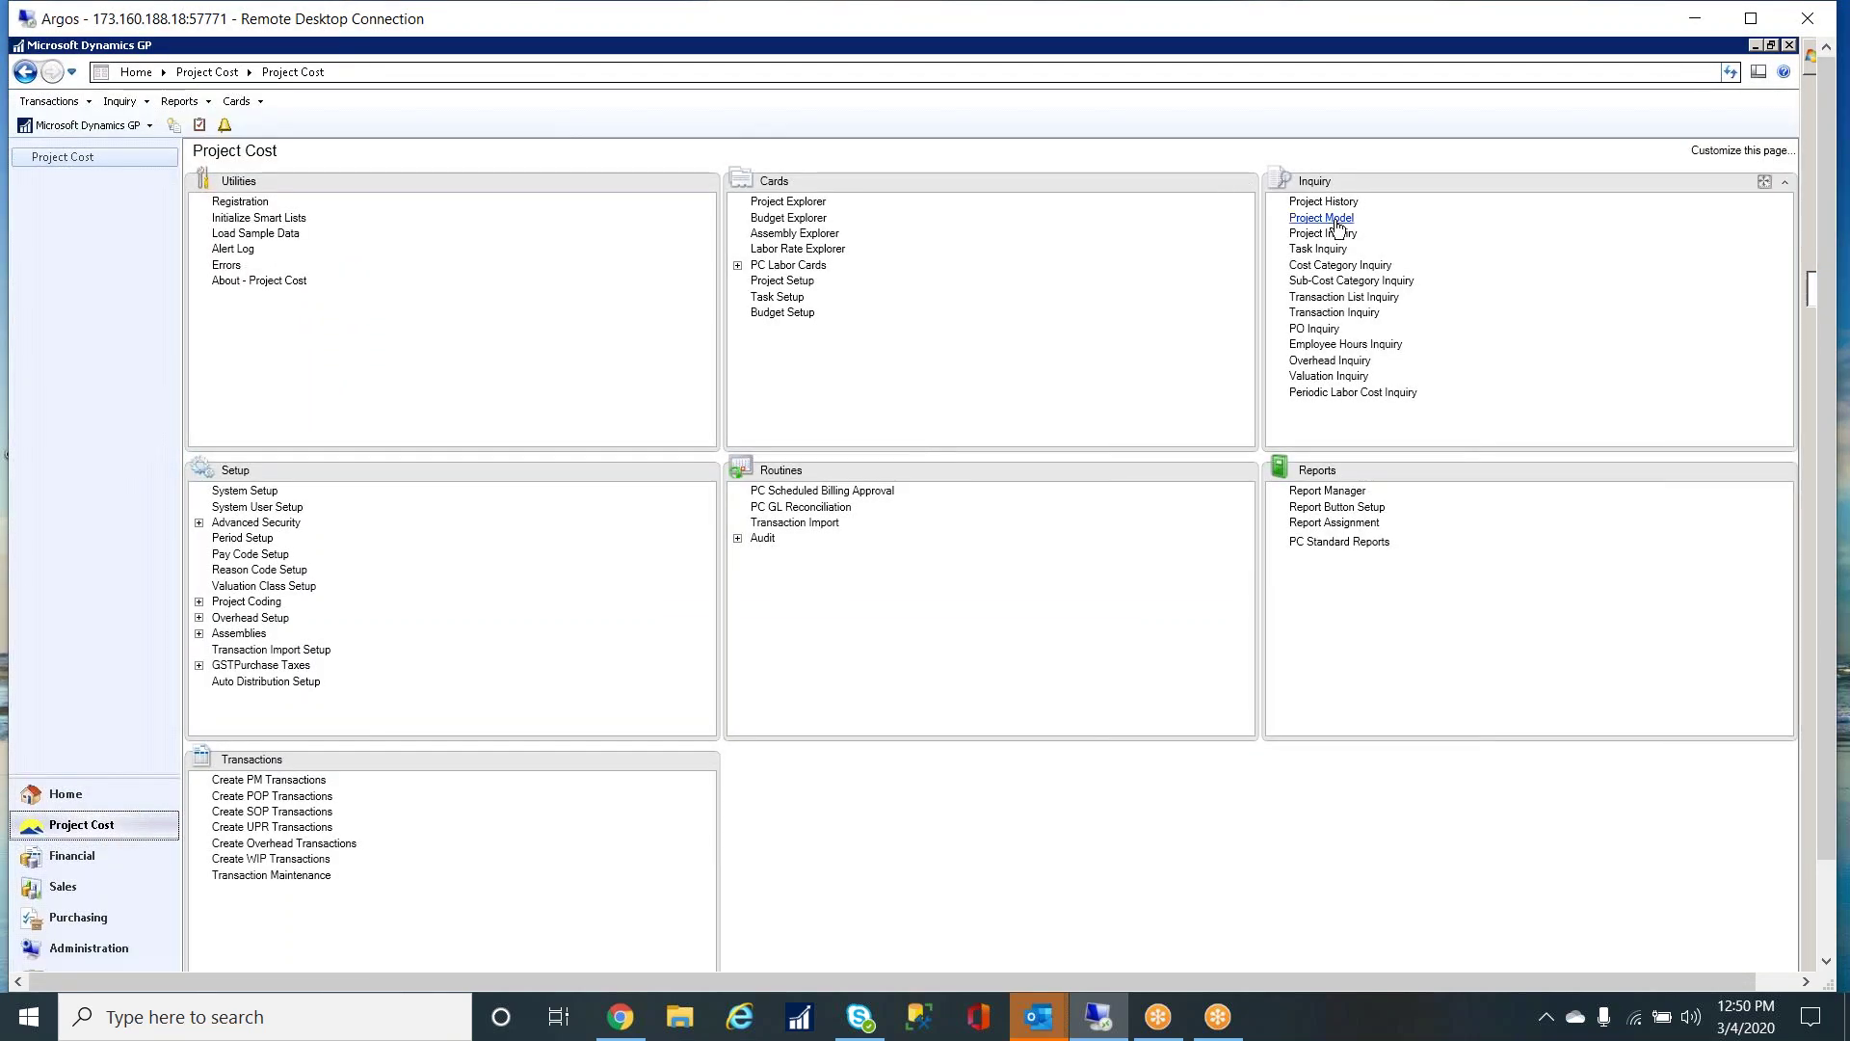
# - Reopen the Project Model overhead inquiry for project DIESEL and request its report
pyautogui.click(1335, 221)
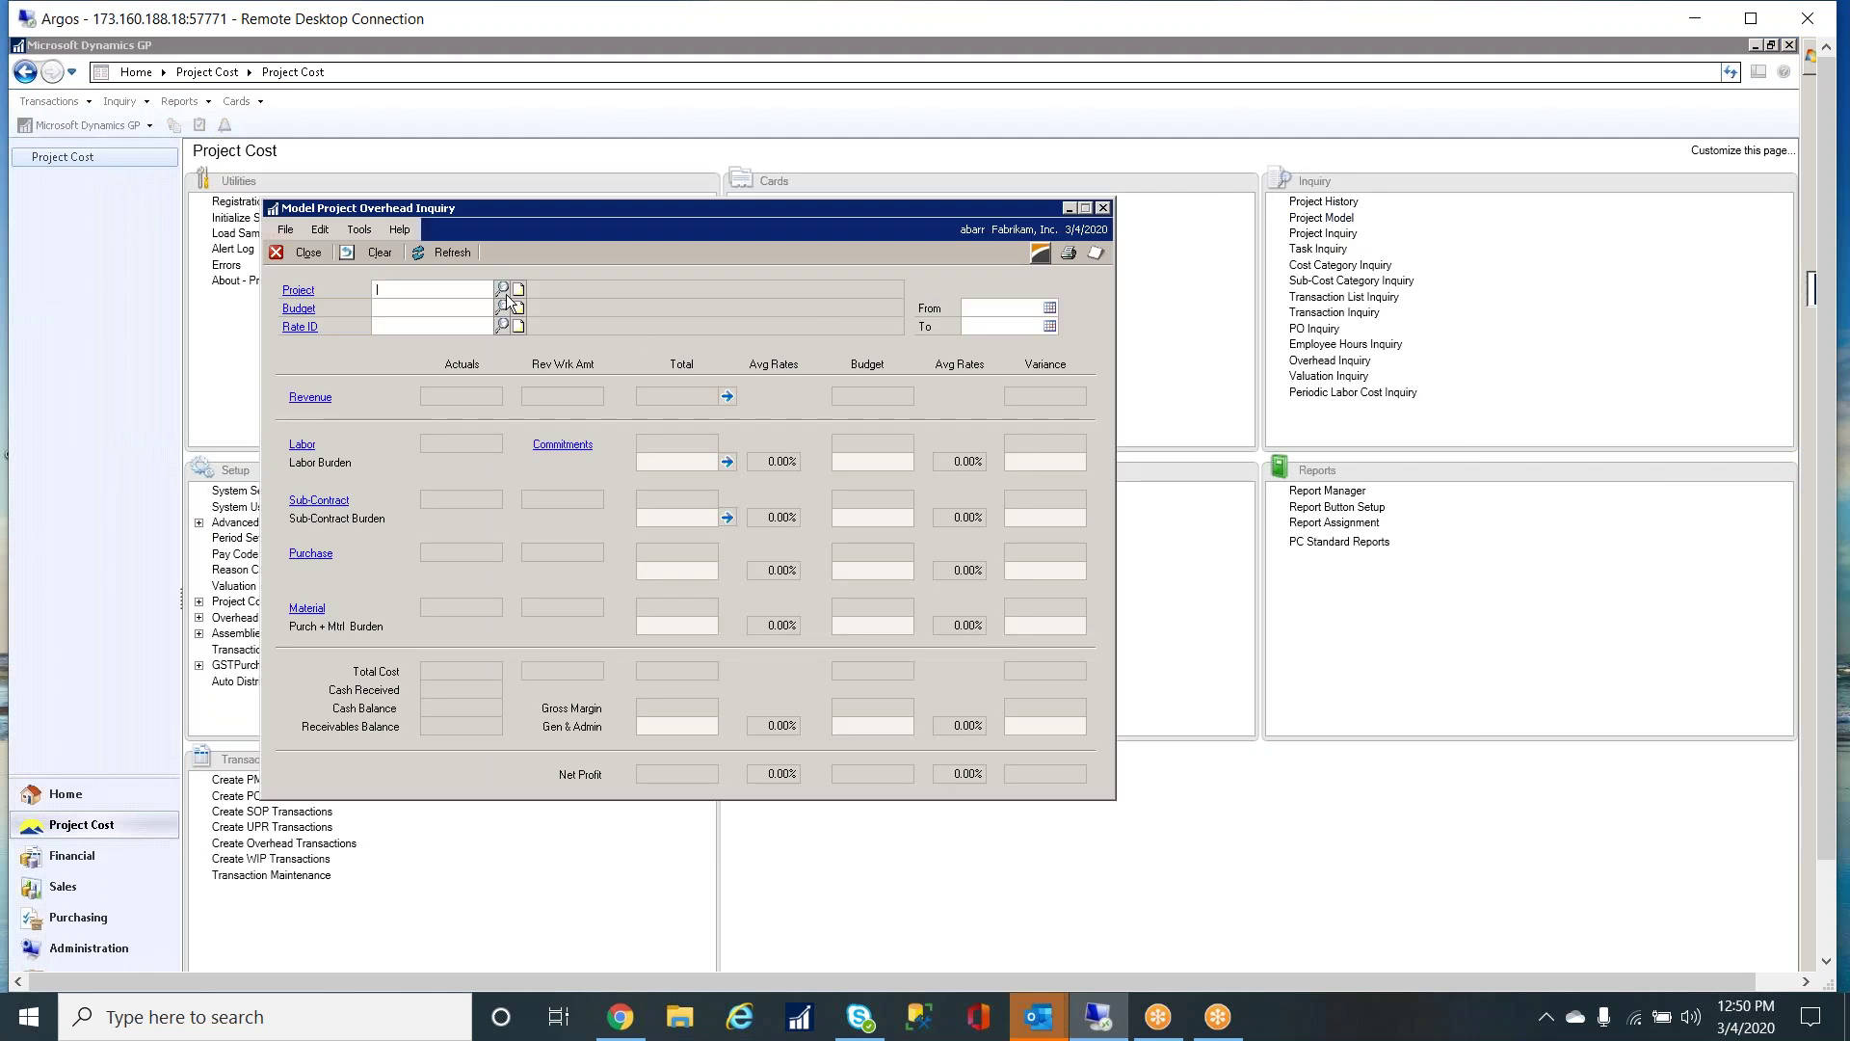
pyautogui.click(502, 290)
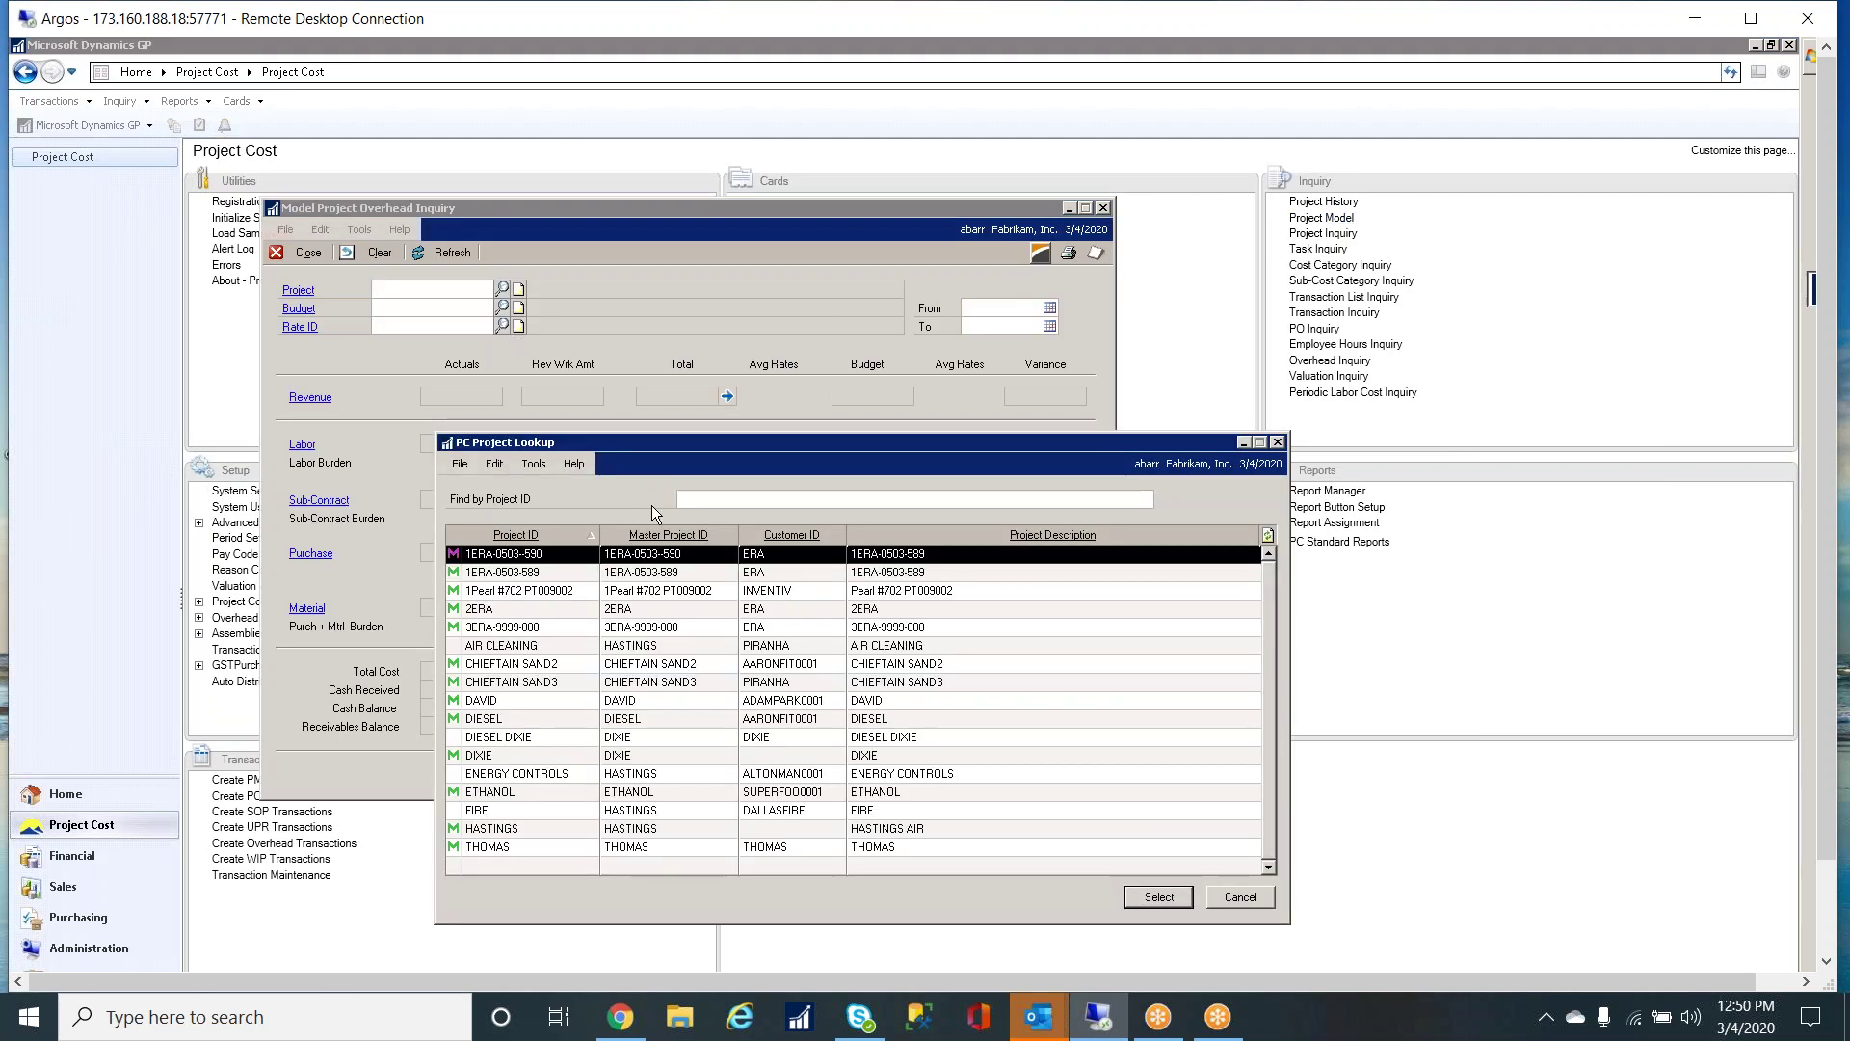
pyautogui.click(518, 719)
pyautogui.doubleClick(517, 719)
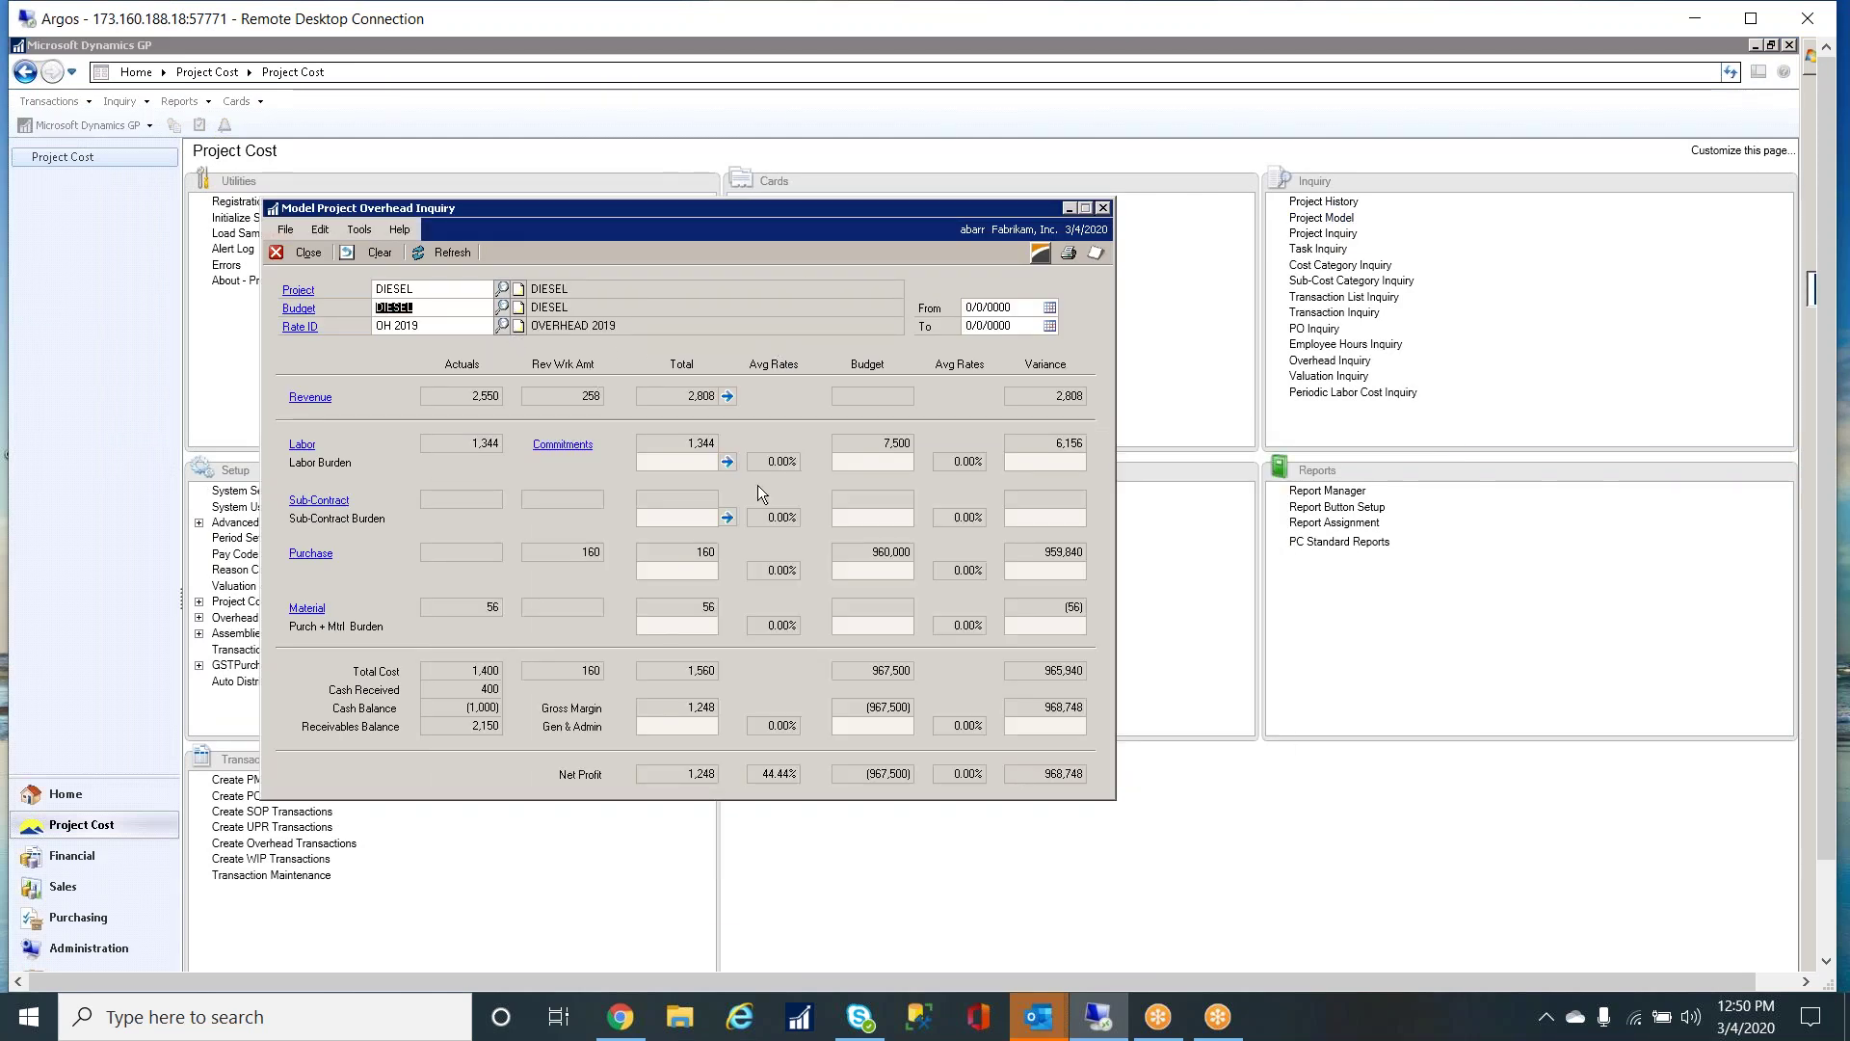
pyautogui.click(1039, 256)
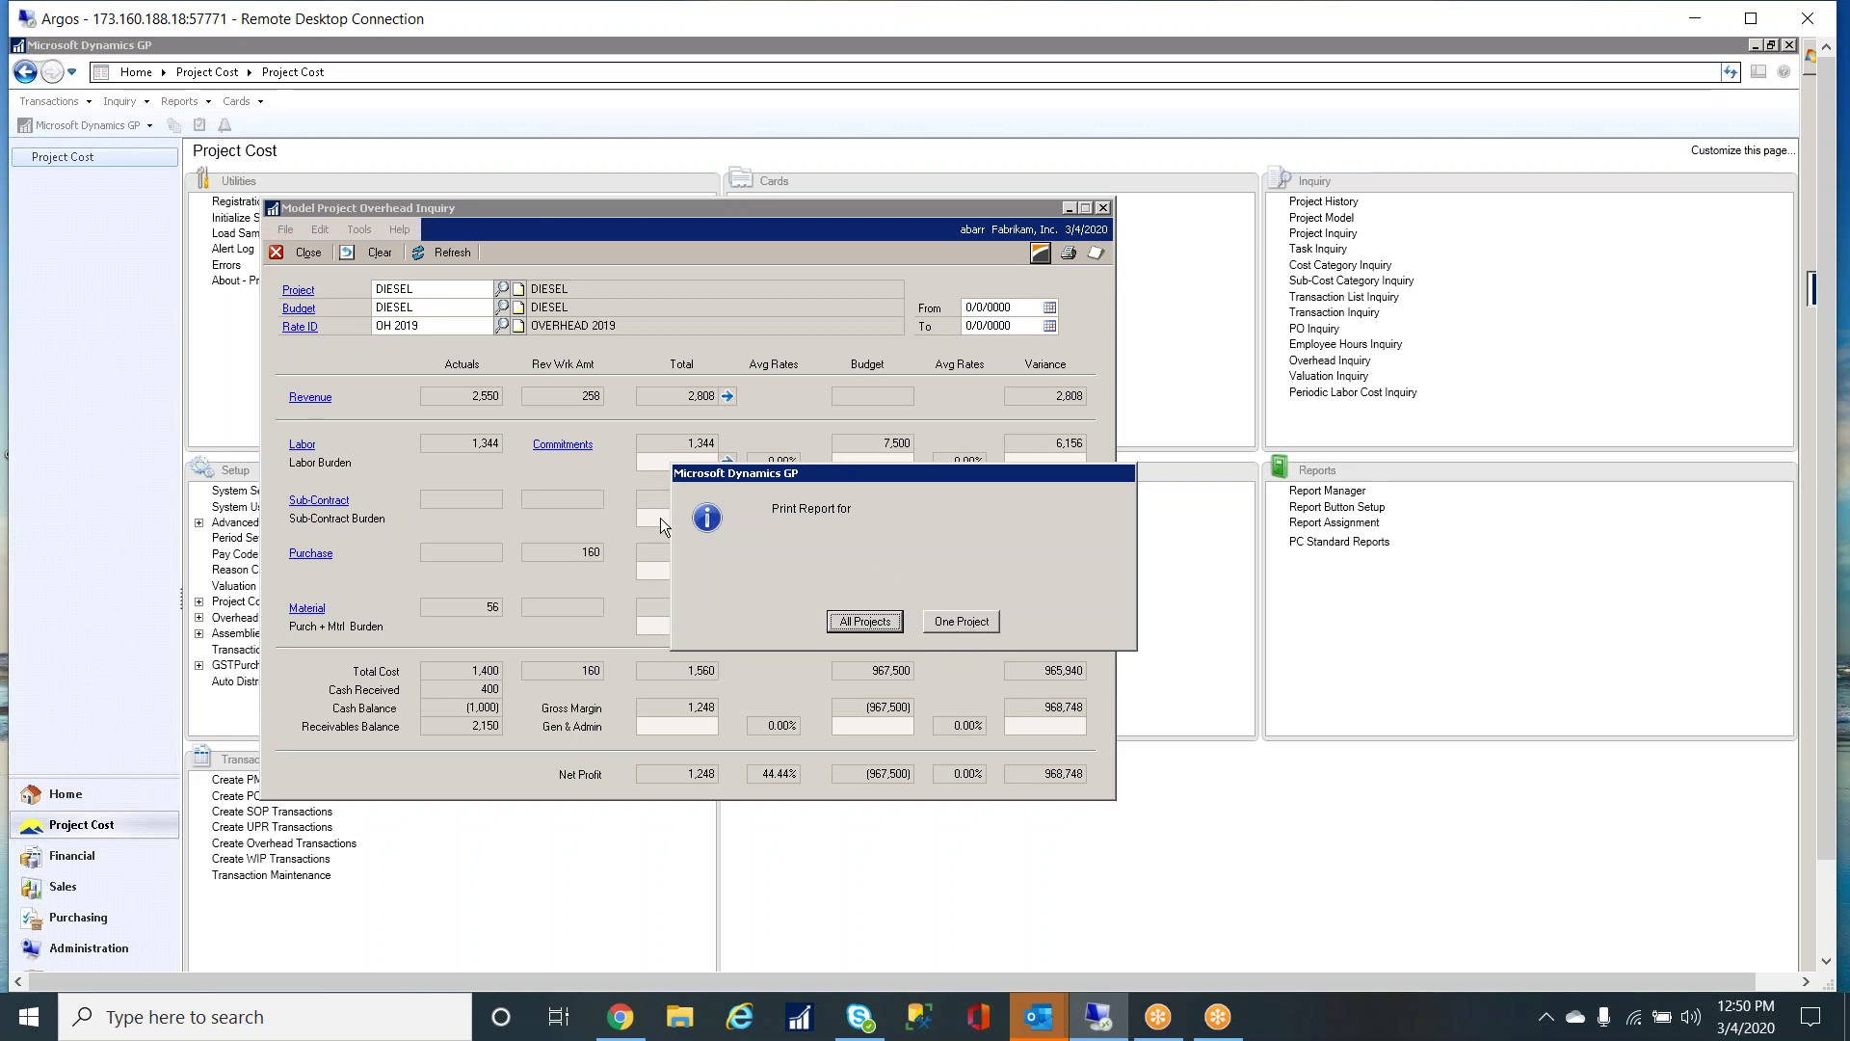
# - Report on one project, DIESEL, leaving overhead rate and budget unset
pyautogui.click(961, 621)
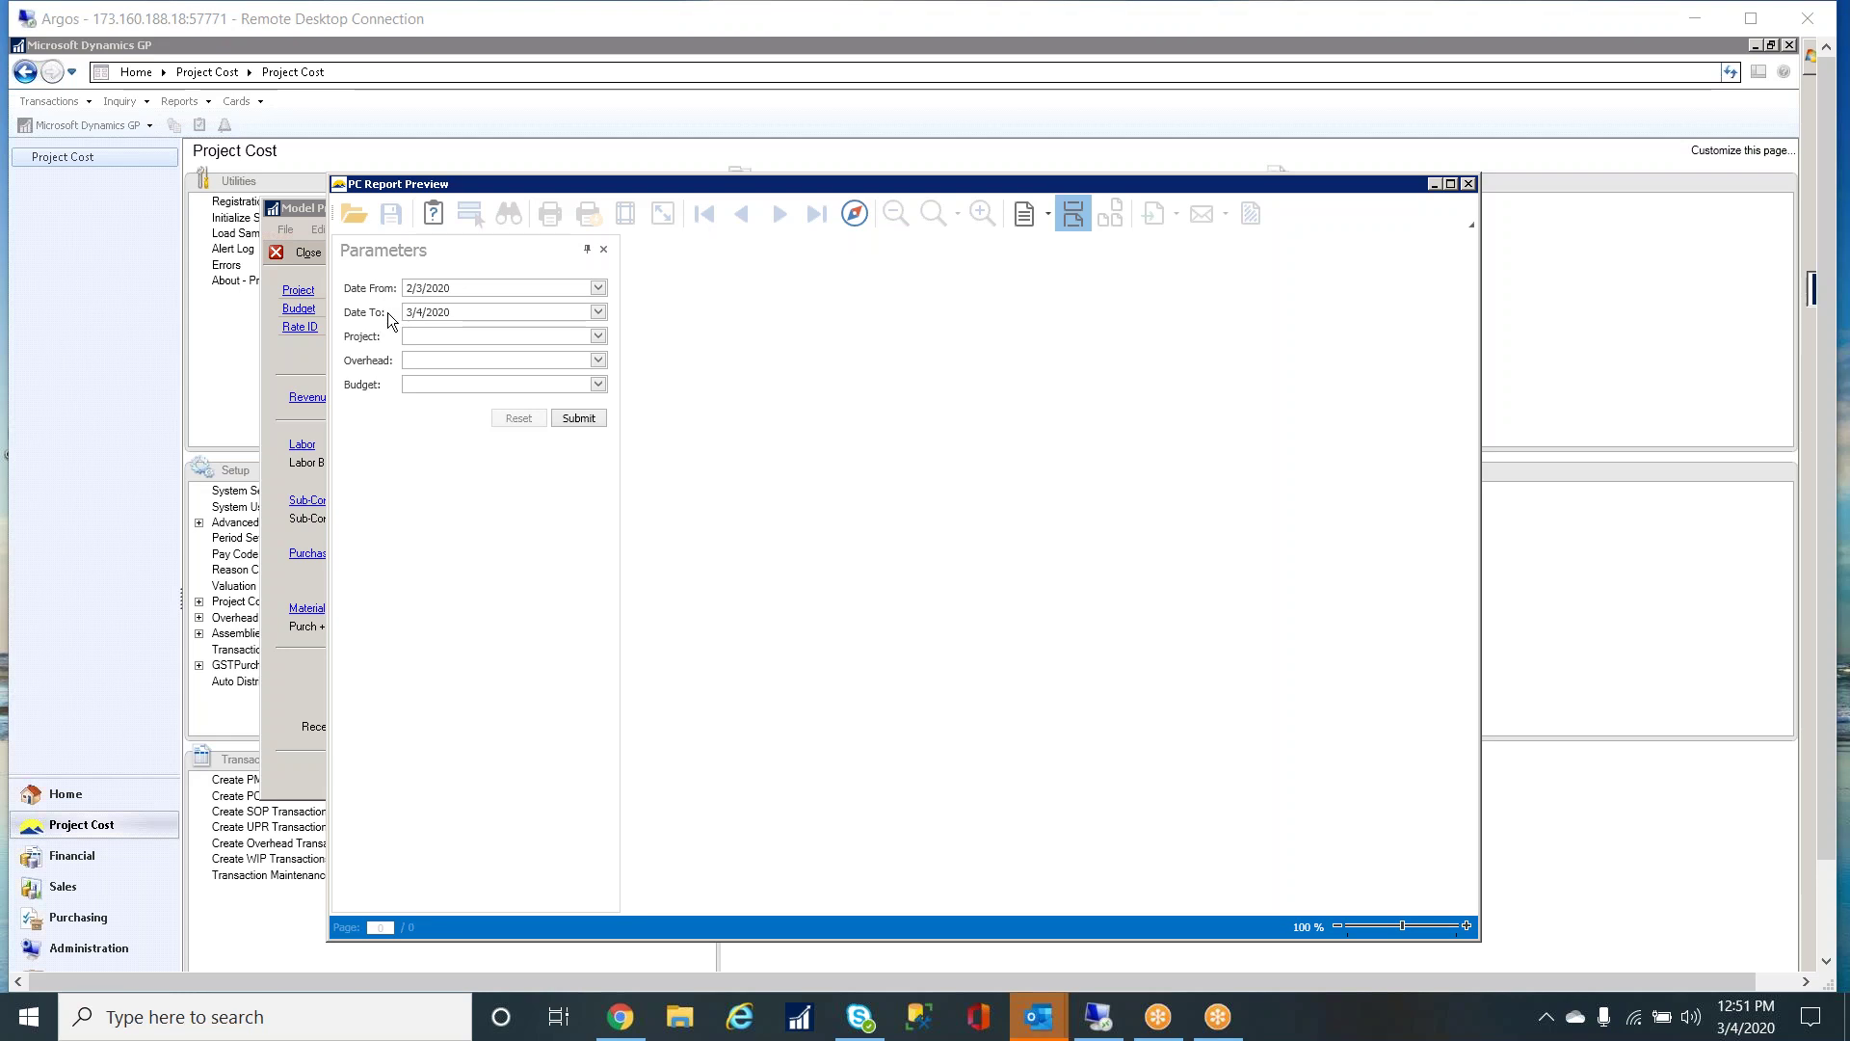
pyautogui.click(602, 335)
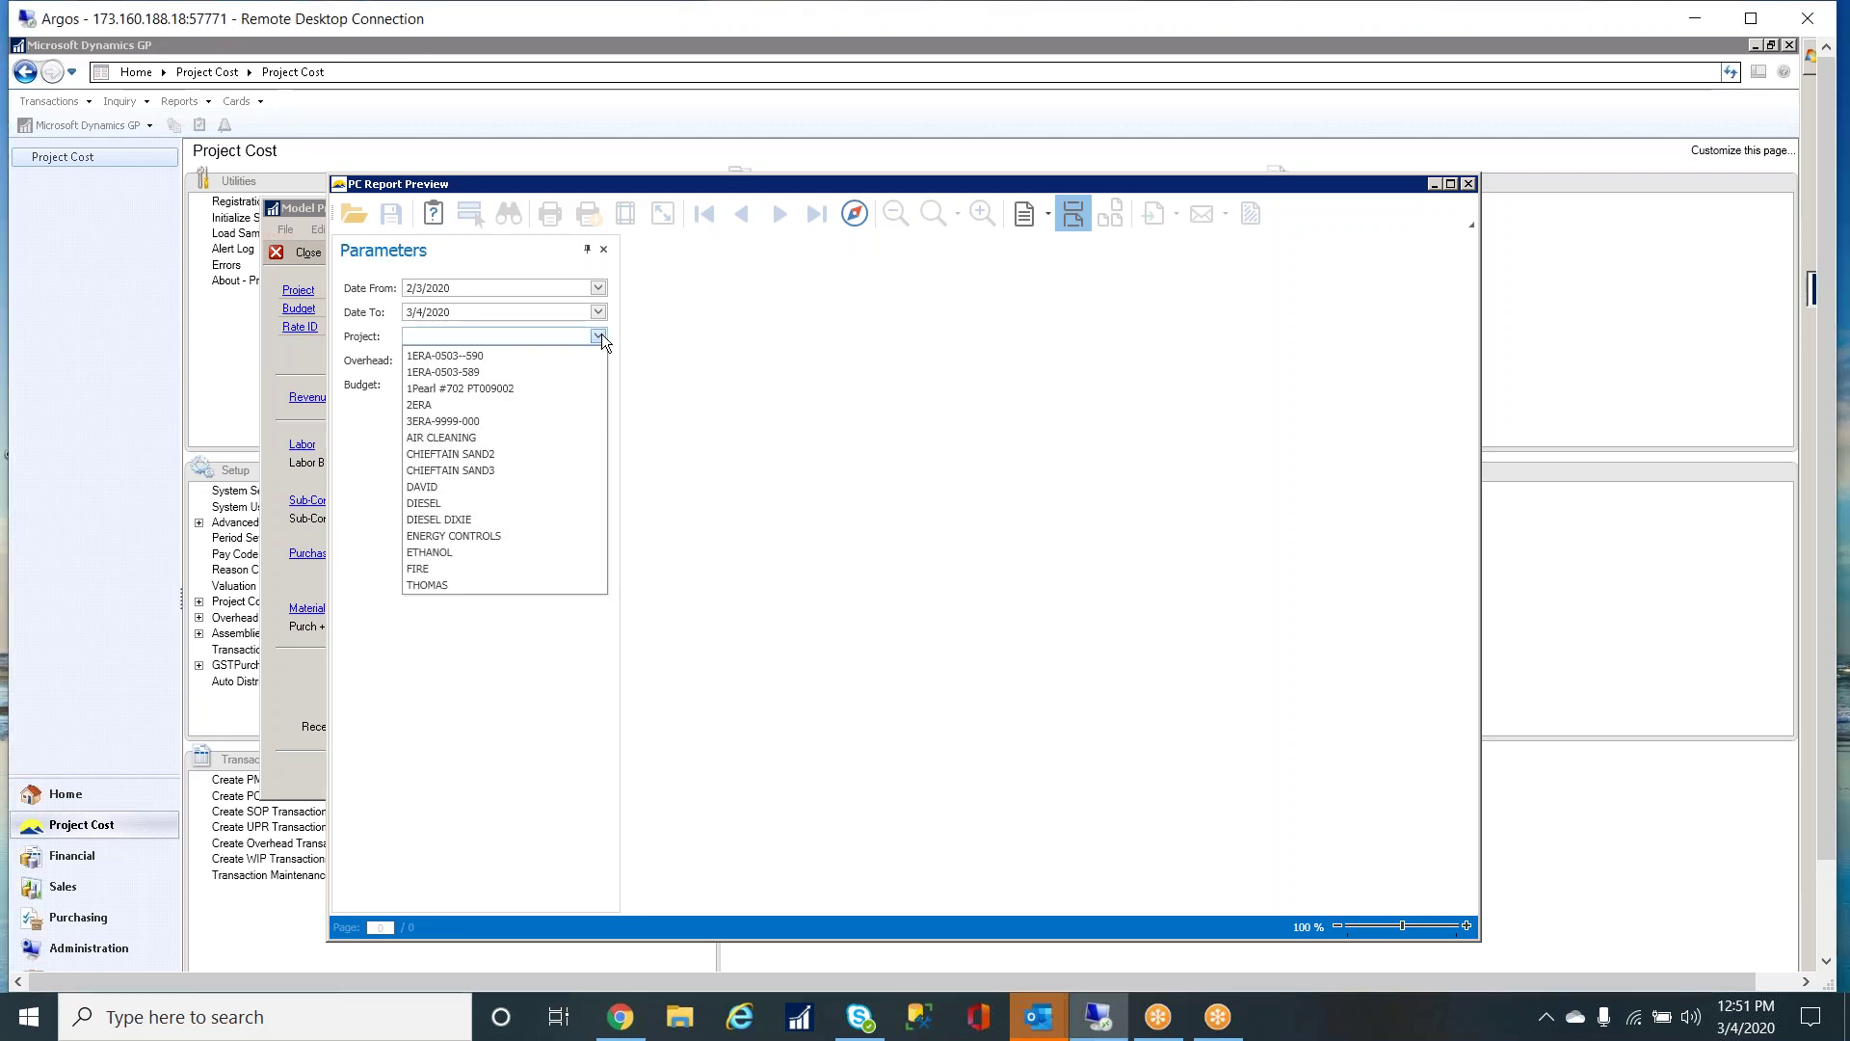
pyautogui.click(424, 502)
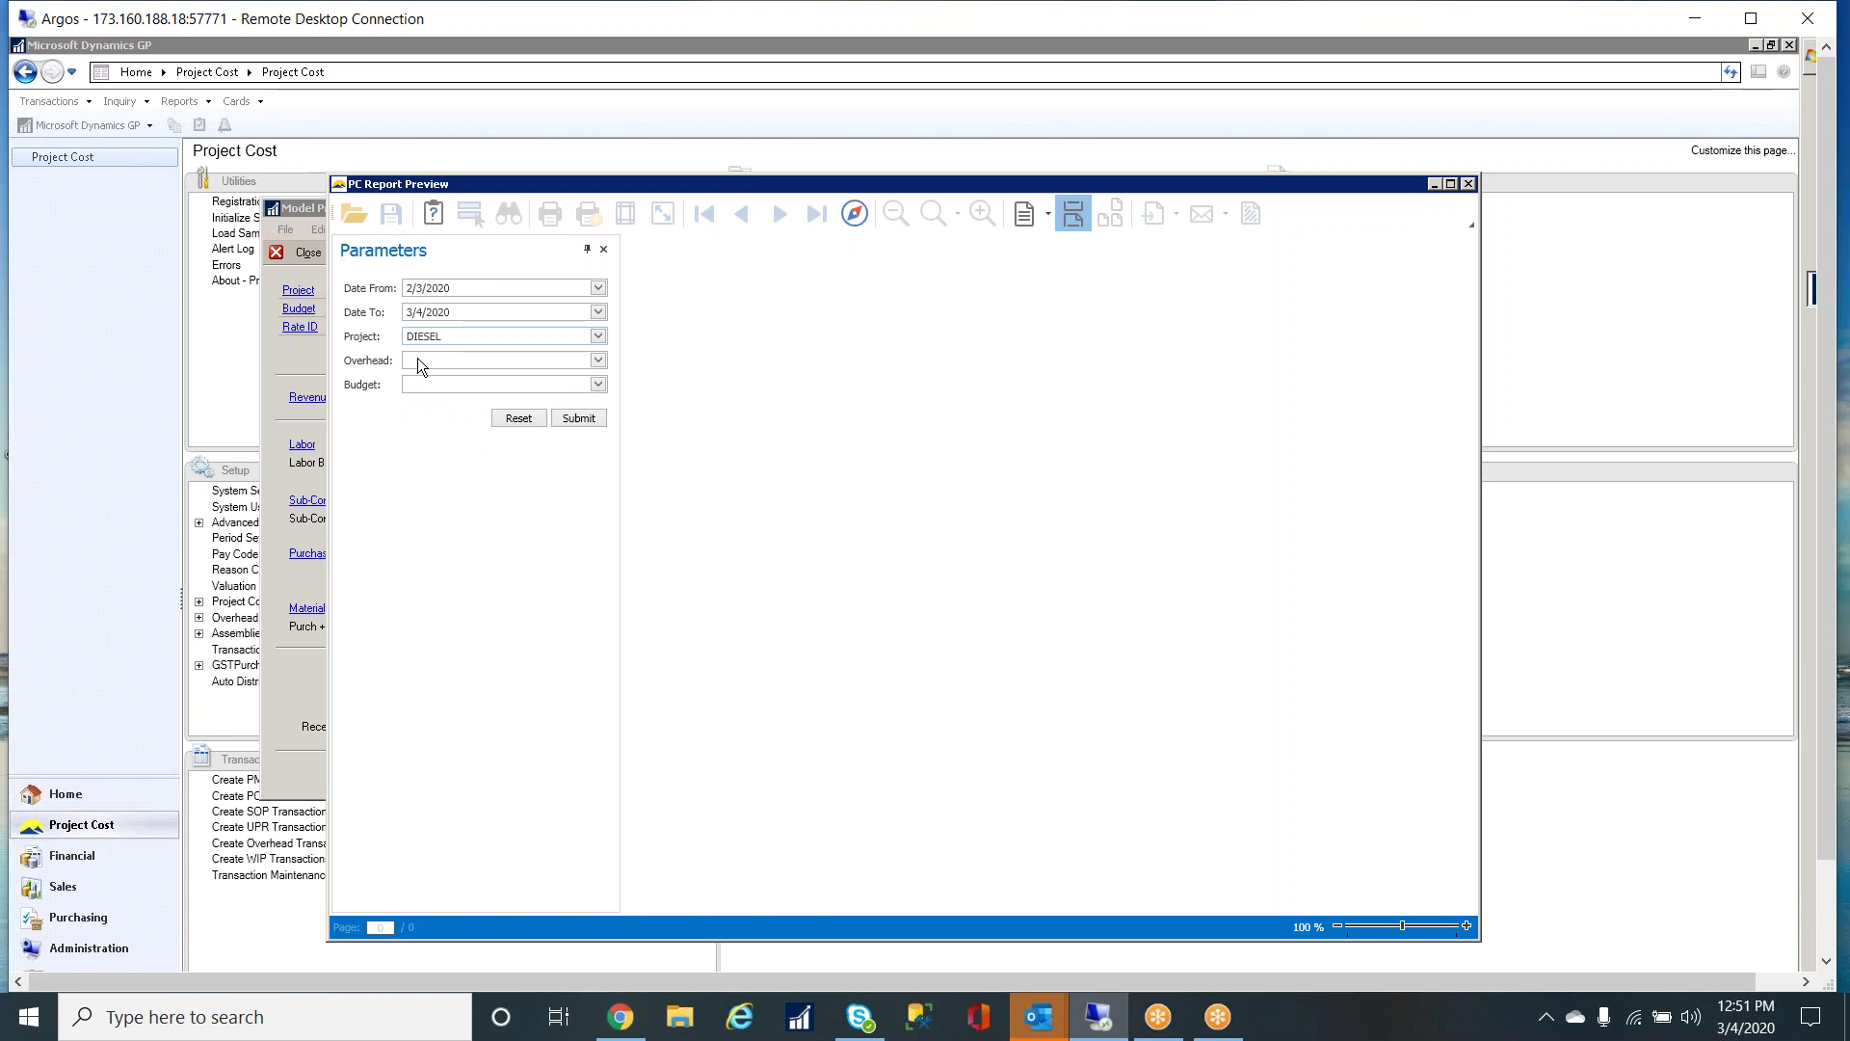
pyautogui.click(597, 362)
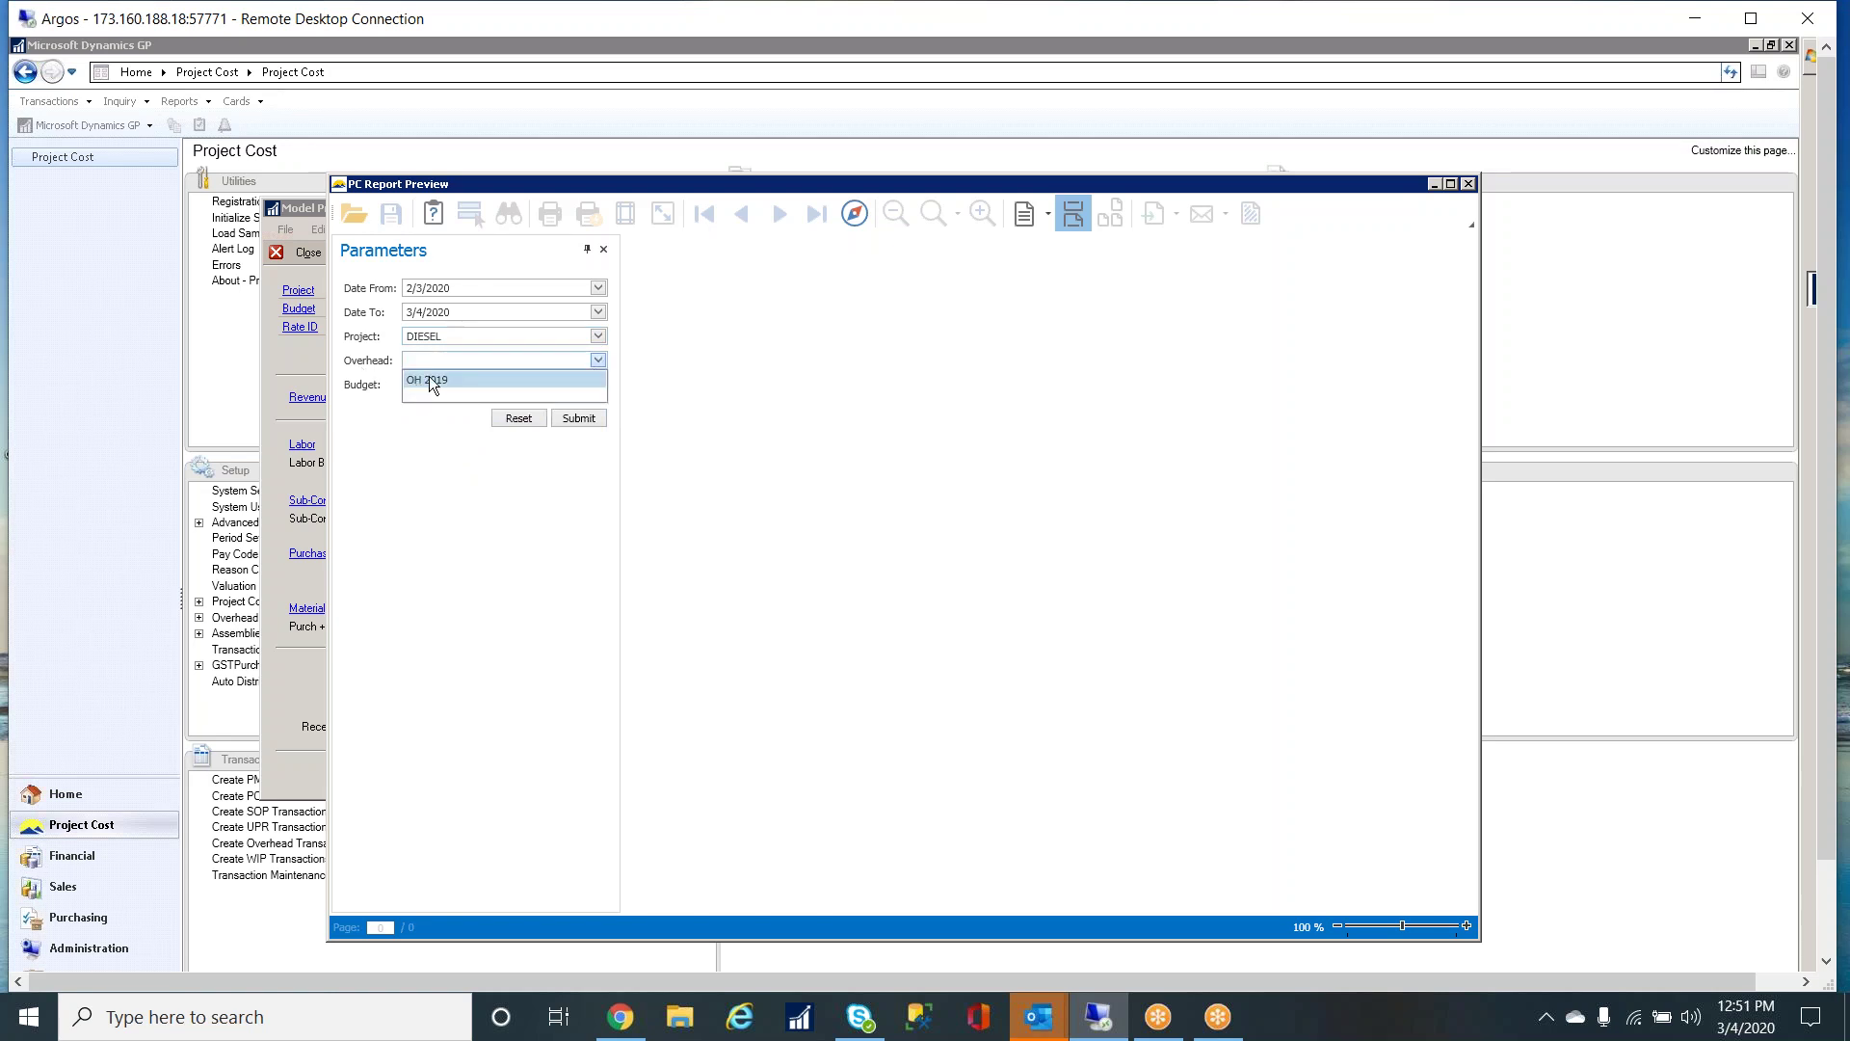
pyautogui.click(597, 383)
pyautogui.click(597, 384)
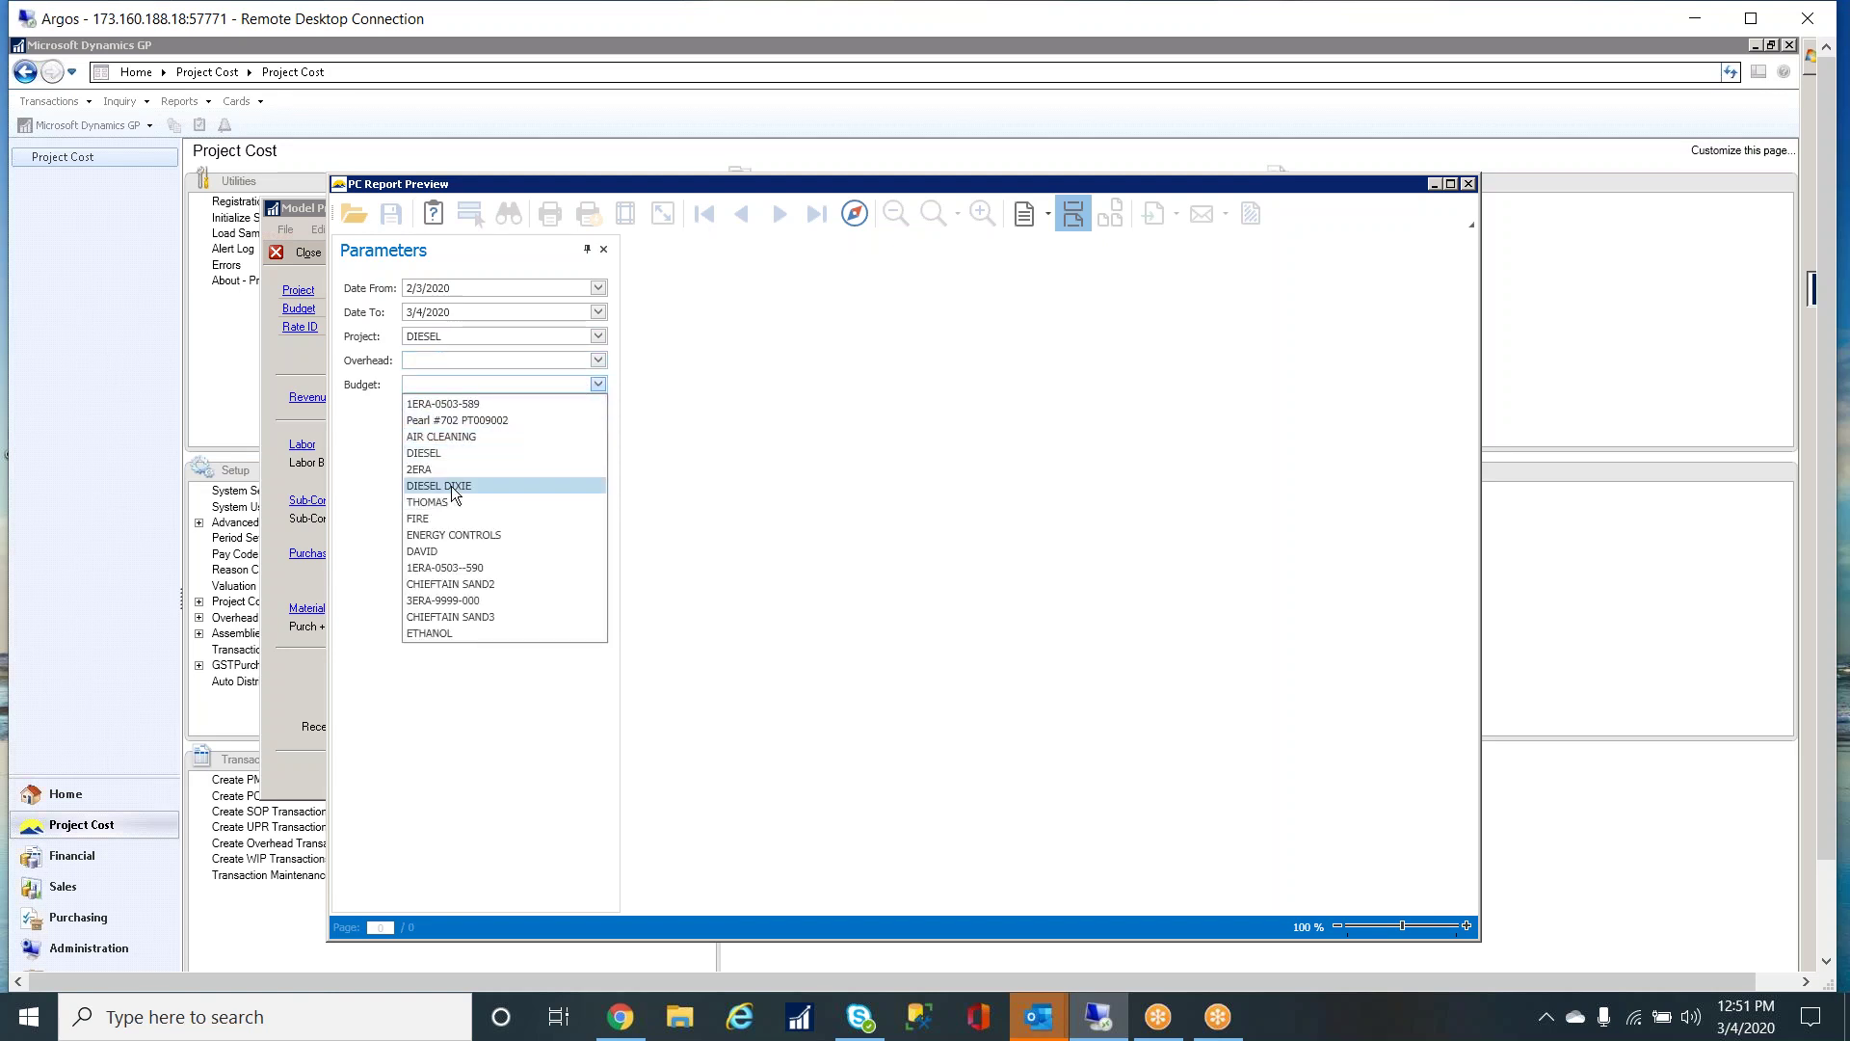
pyautogui.click(675, 436)
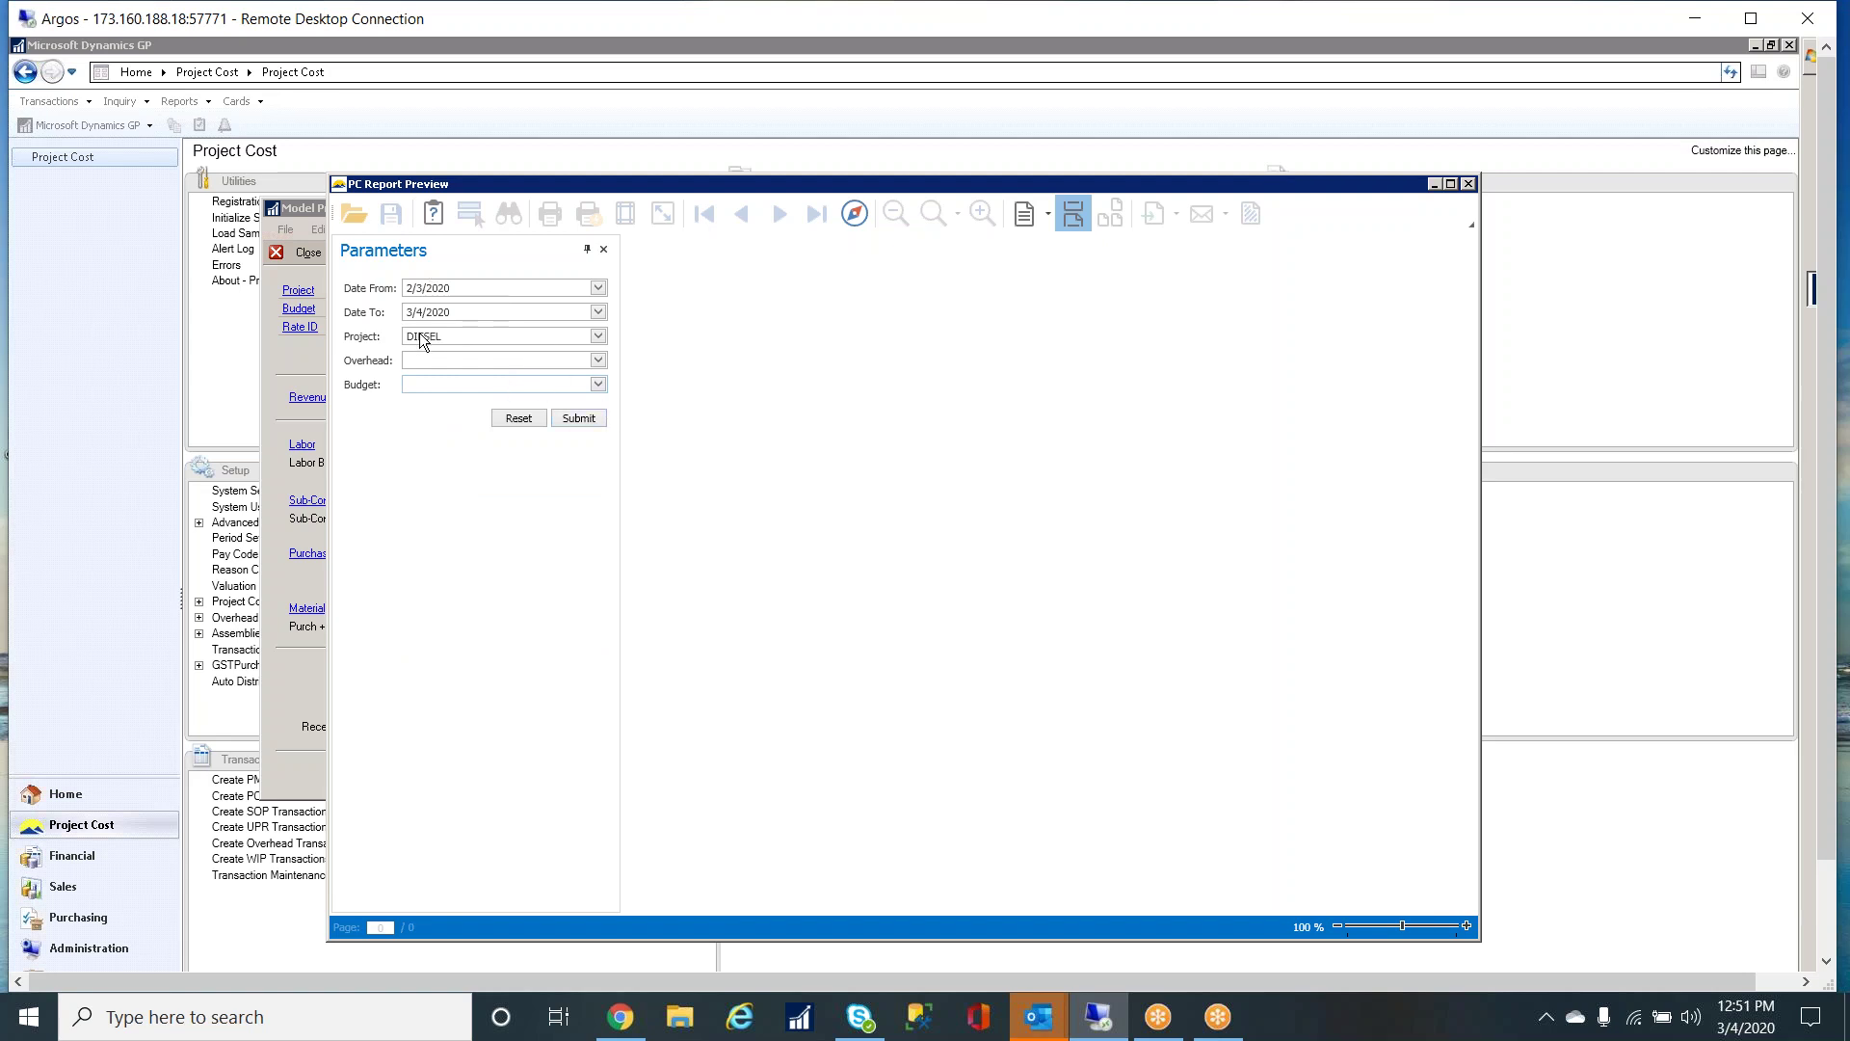
# - Set Date From to 1/1/2020, submit, and maximize the Project Model Report preview
pyautogui.click(599, 288)
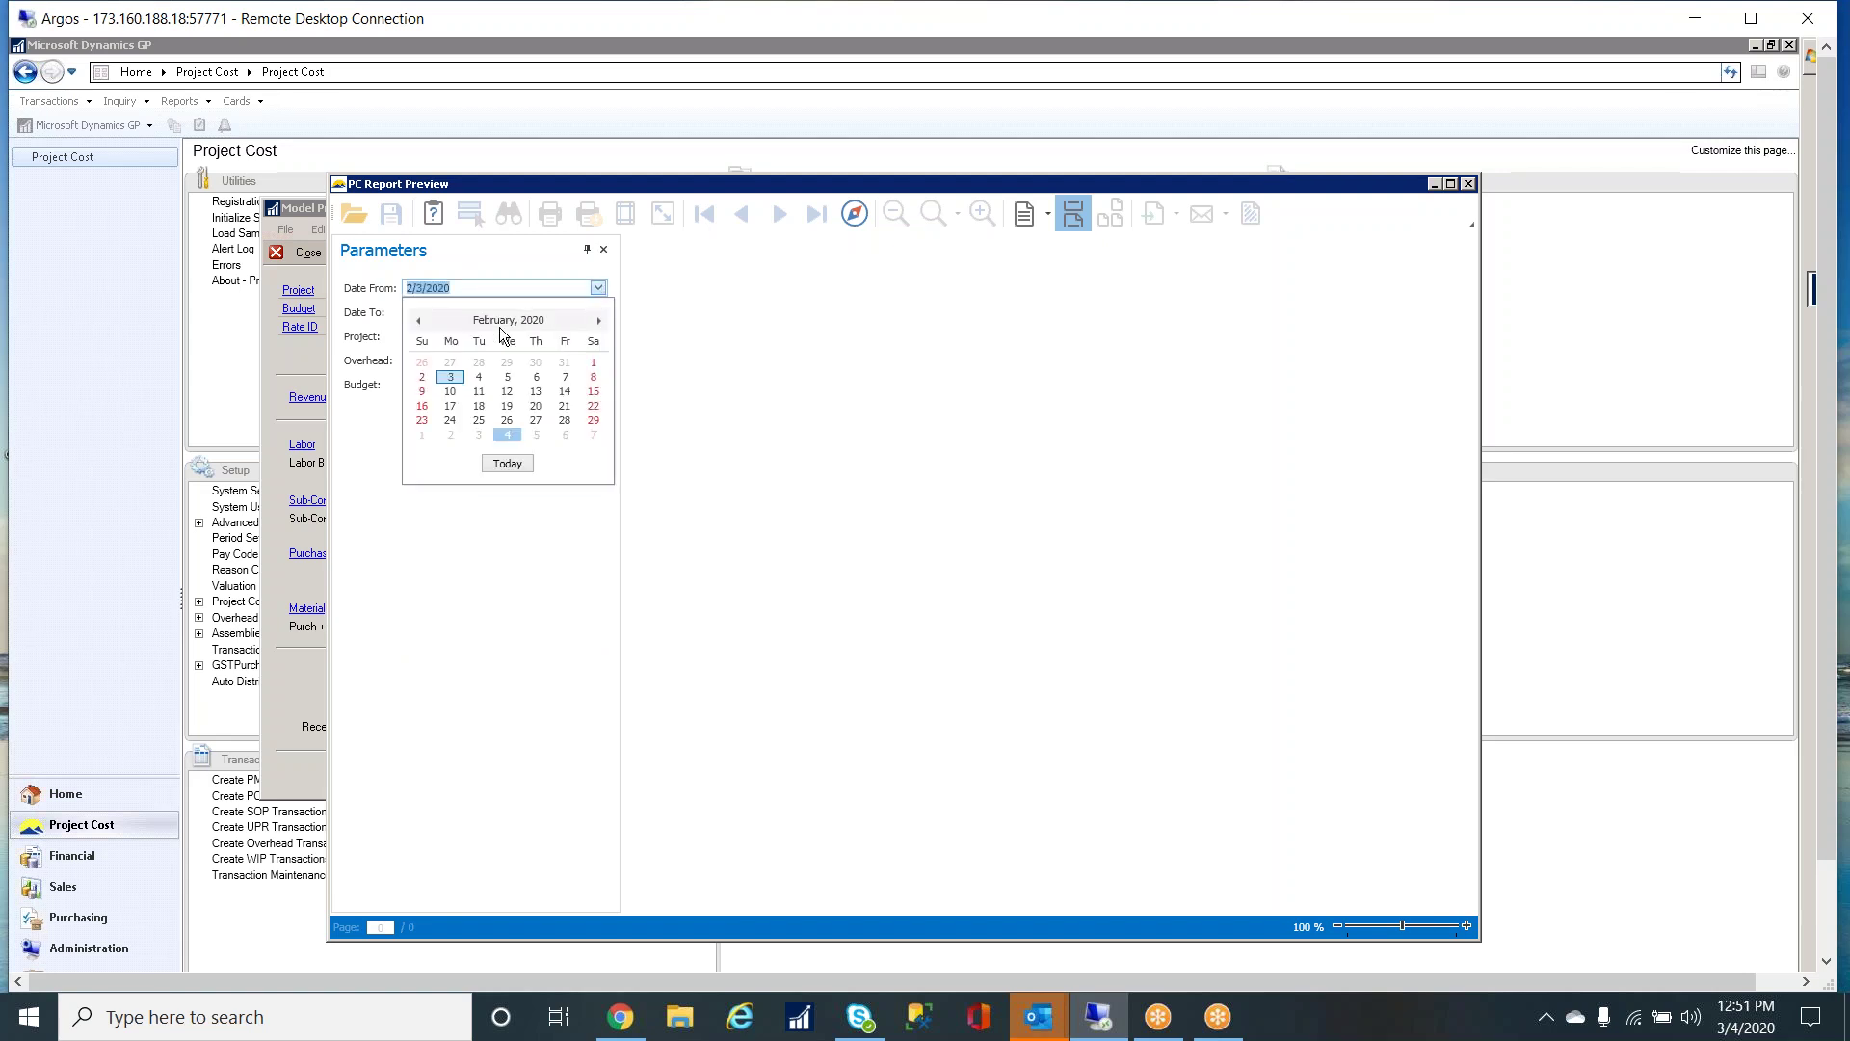
pyautogui.click(419, 319)
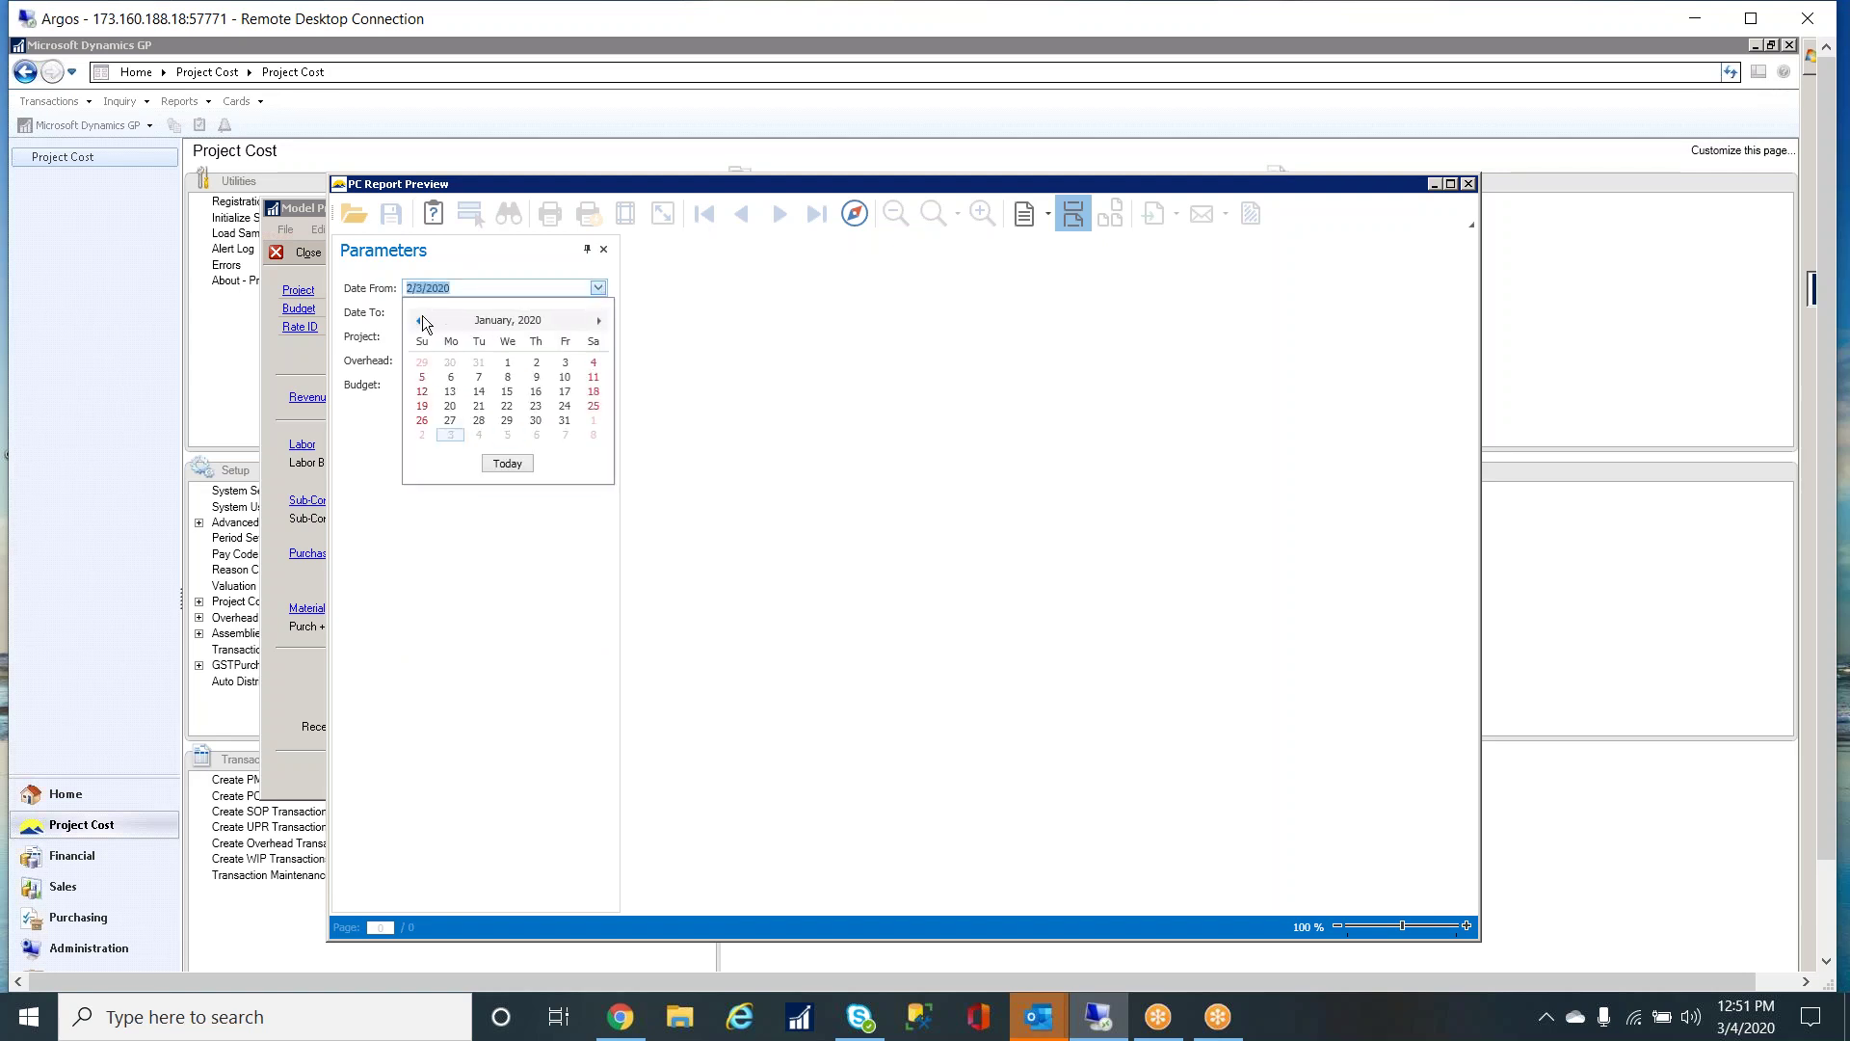
pyautogui.click(507, 362)
pyautogui.click(578, 417)
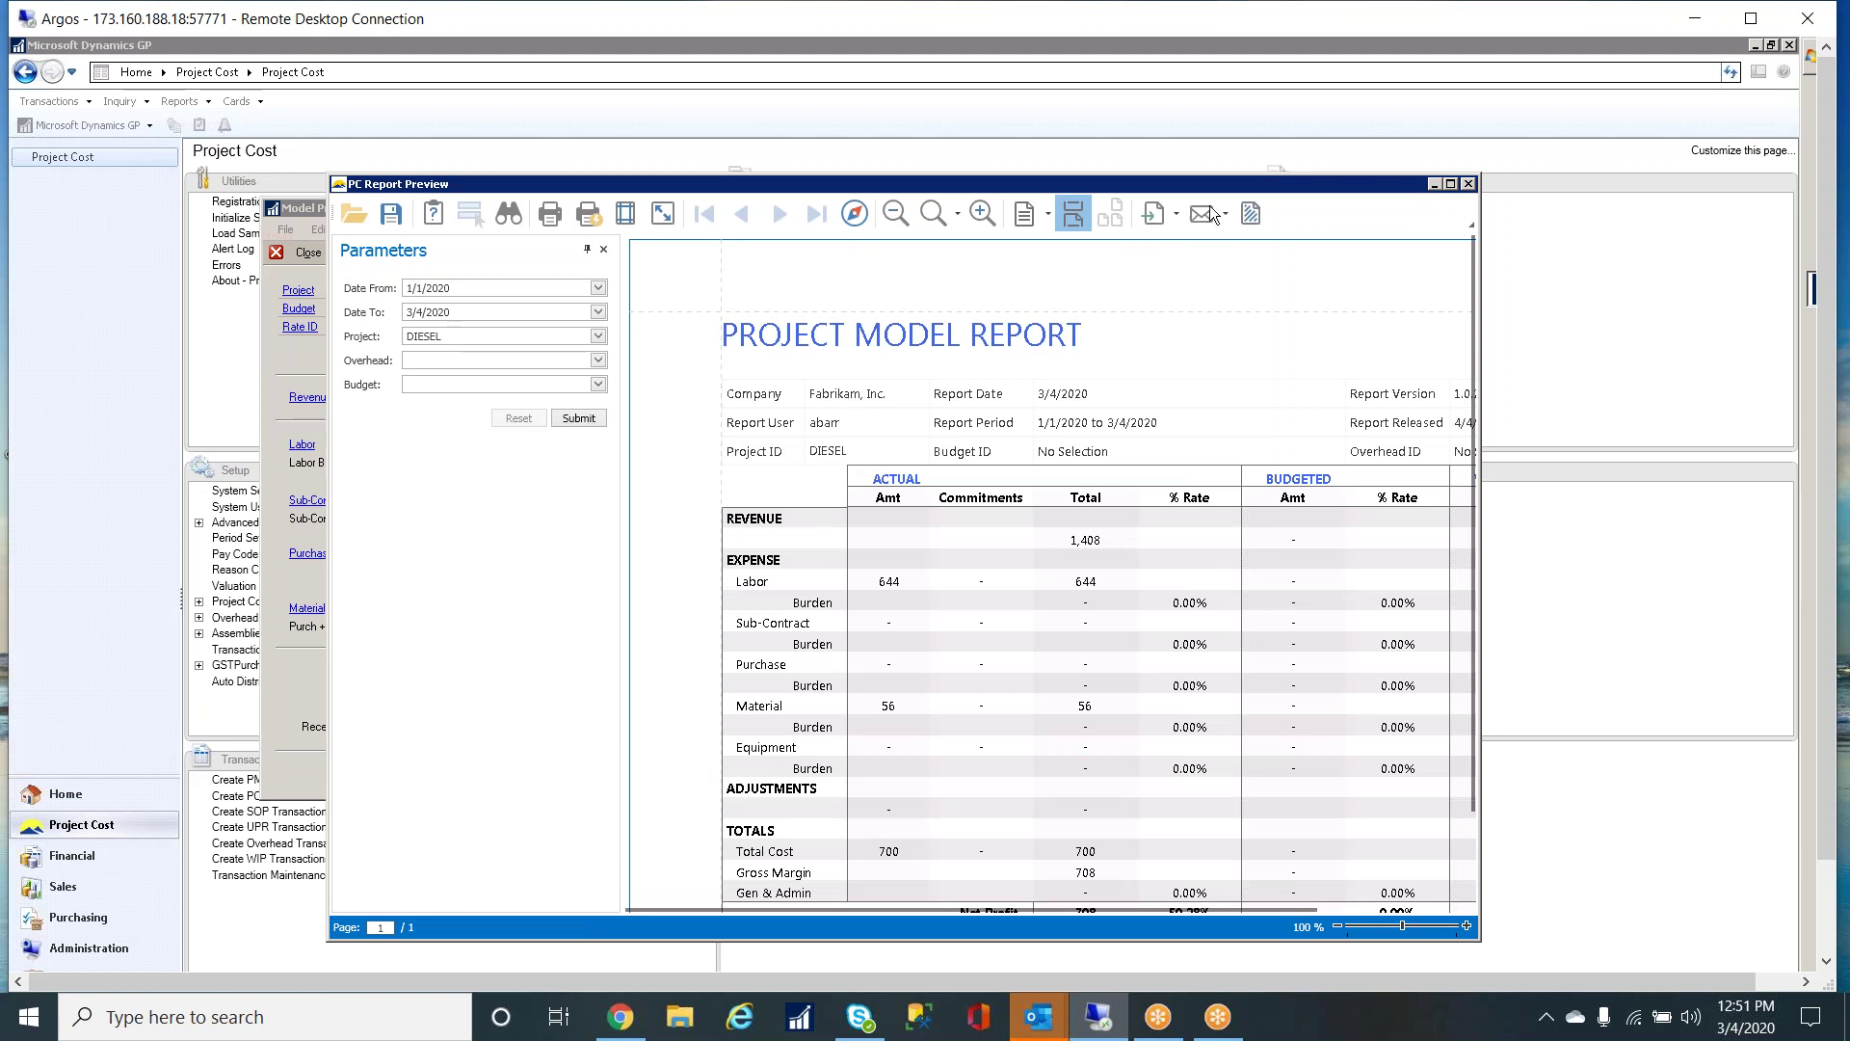
pyautogui.click(1450, 184)
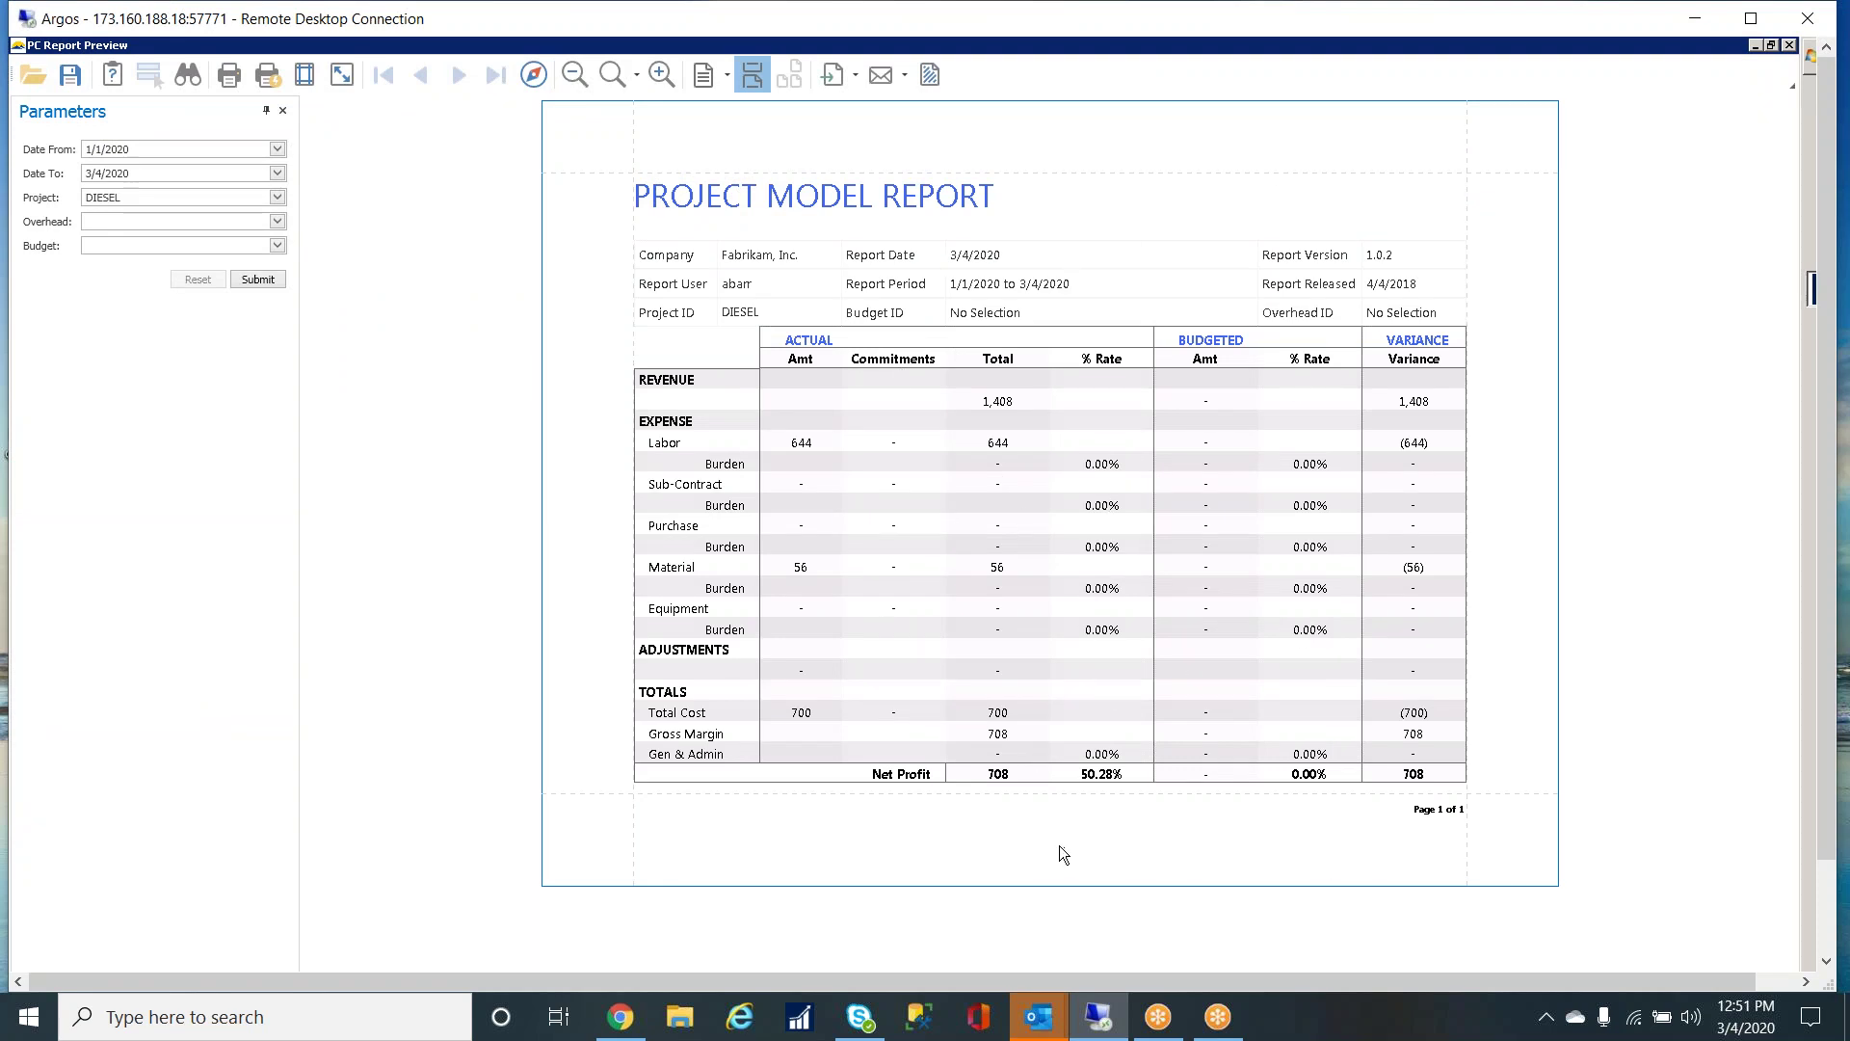
# - Export the DIESEL report in Xlsx format as Single Project Model and open it
pyautogui.click(856, 79)
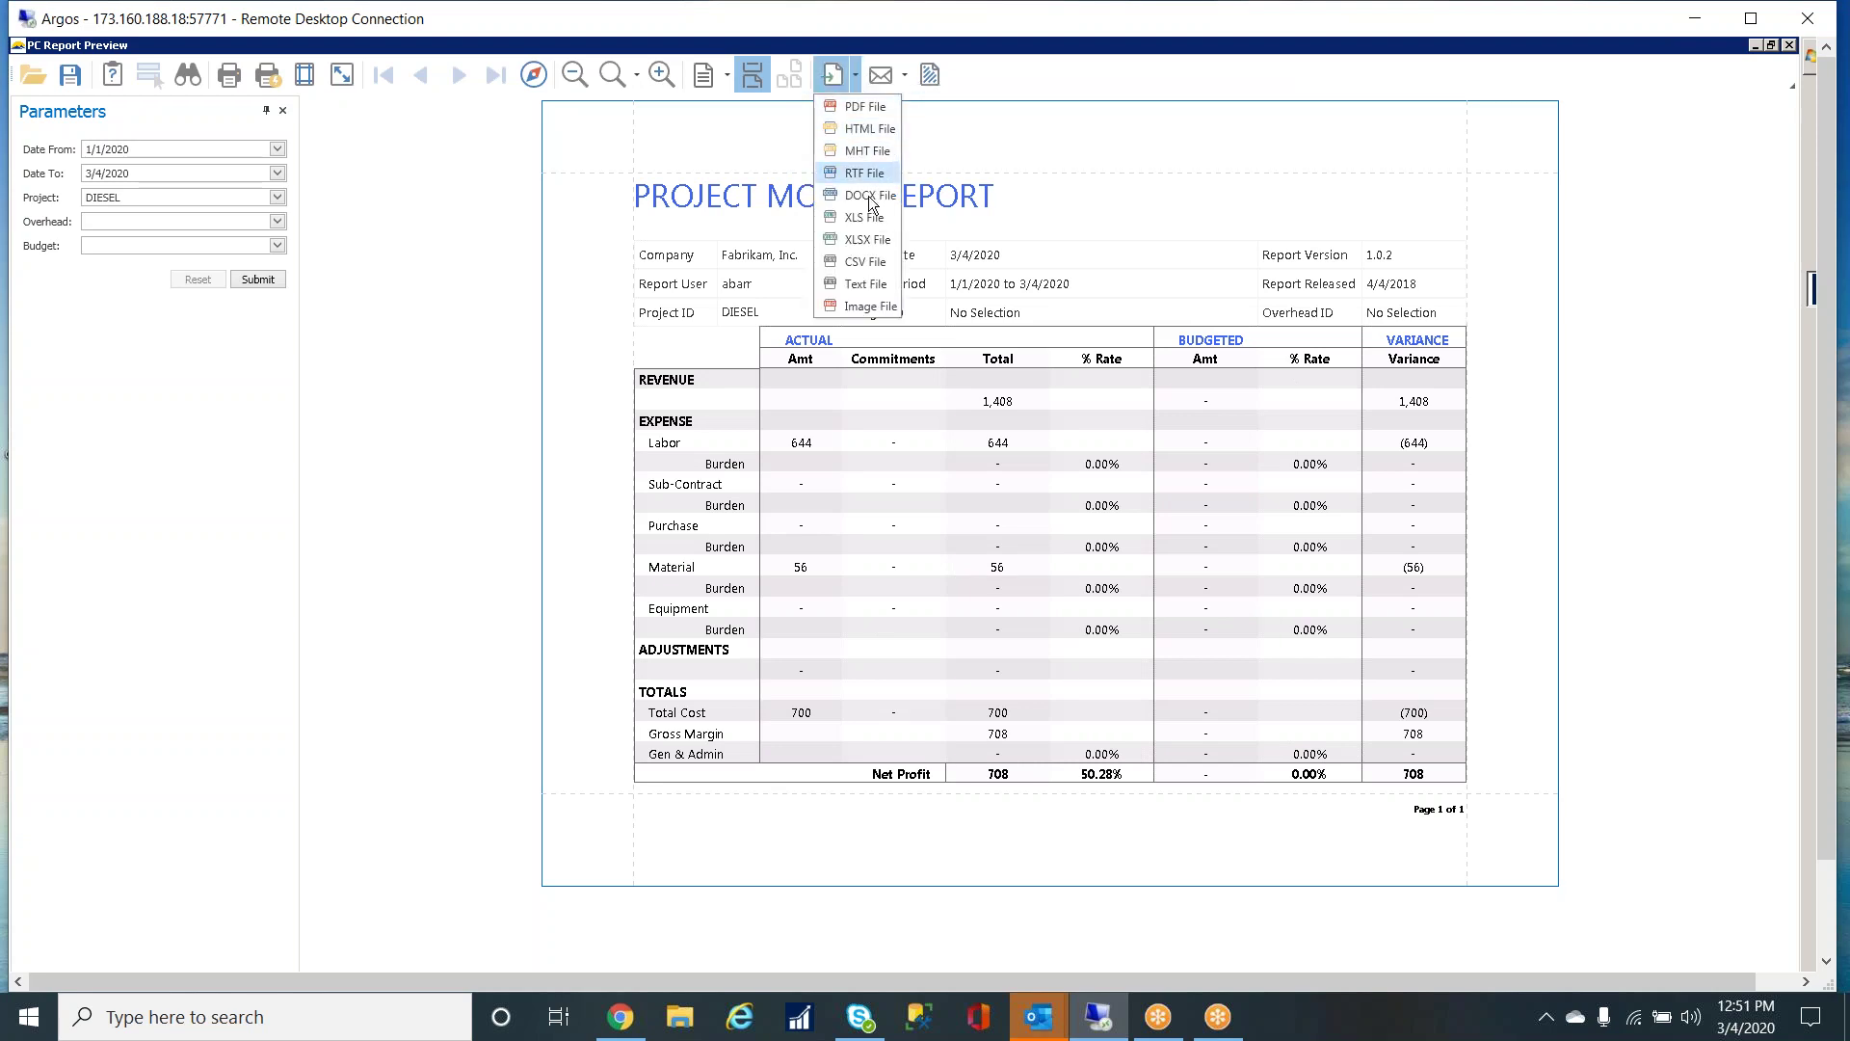
pyautogui.click(884, 248)
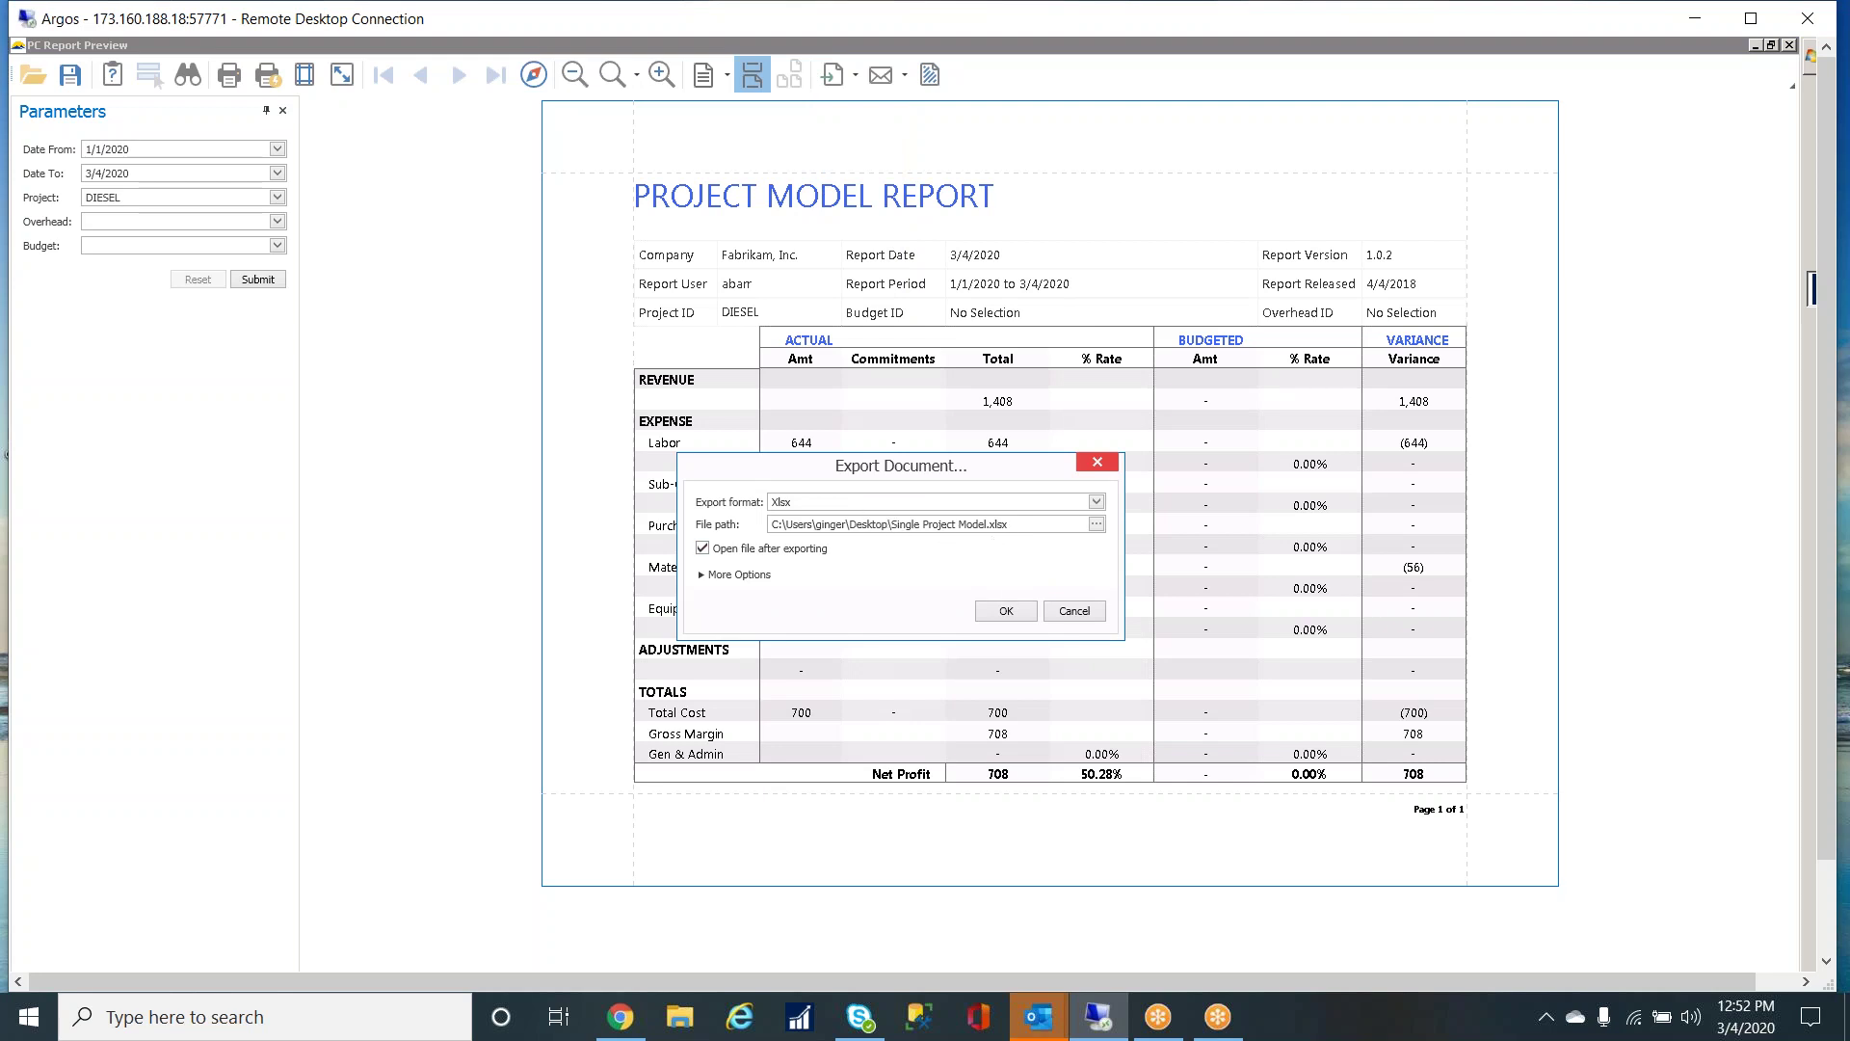
pyautogui.click(1008, 611)
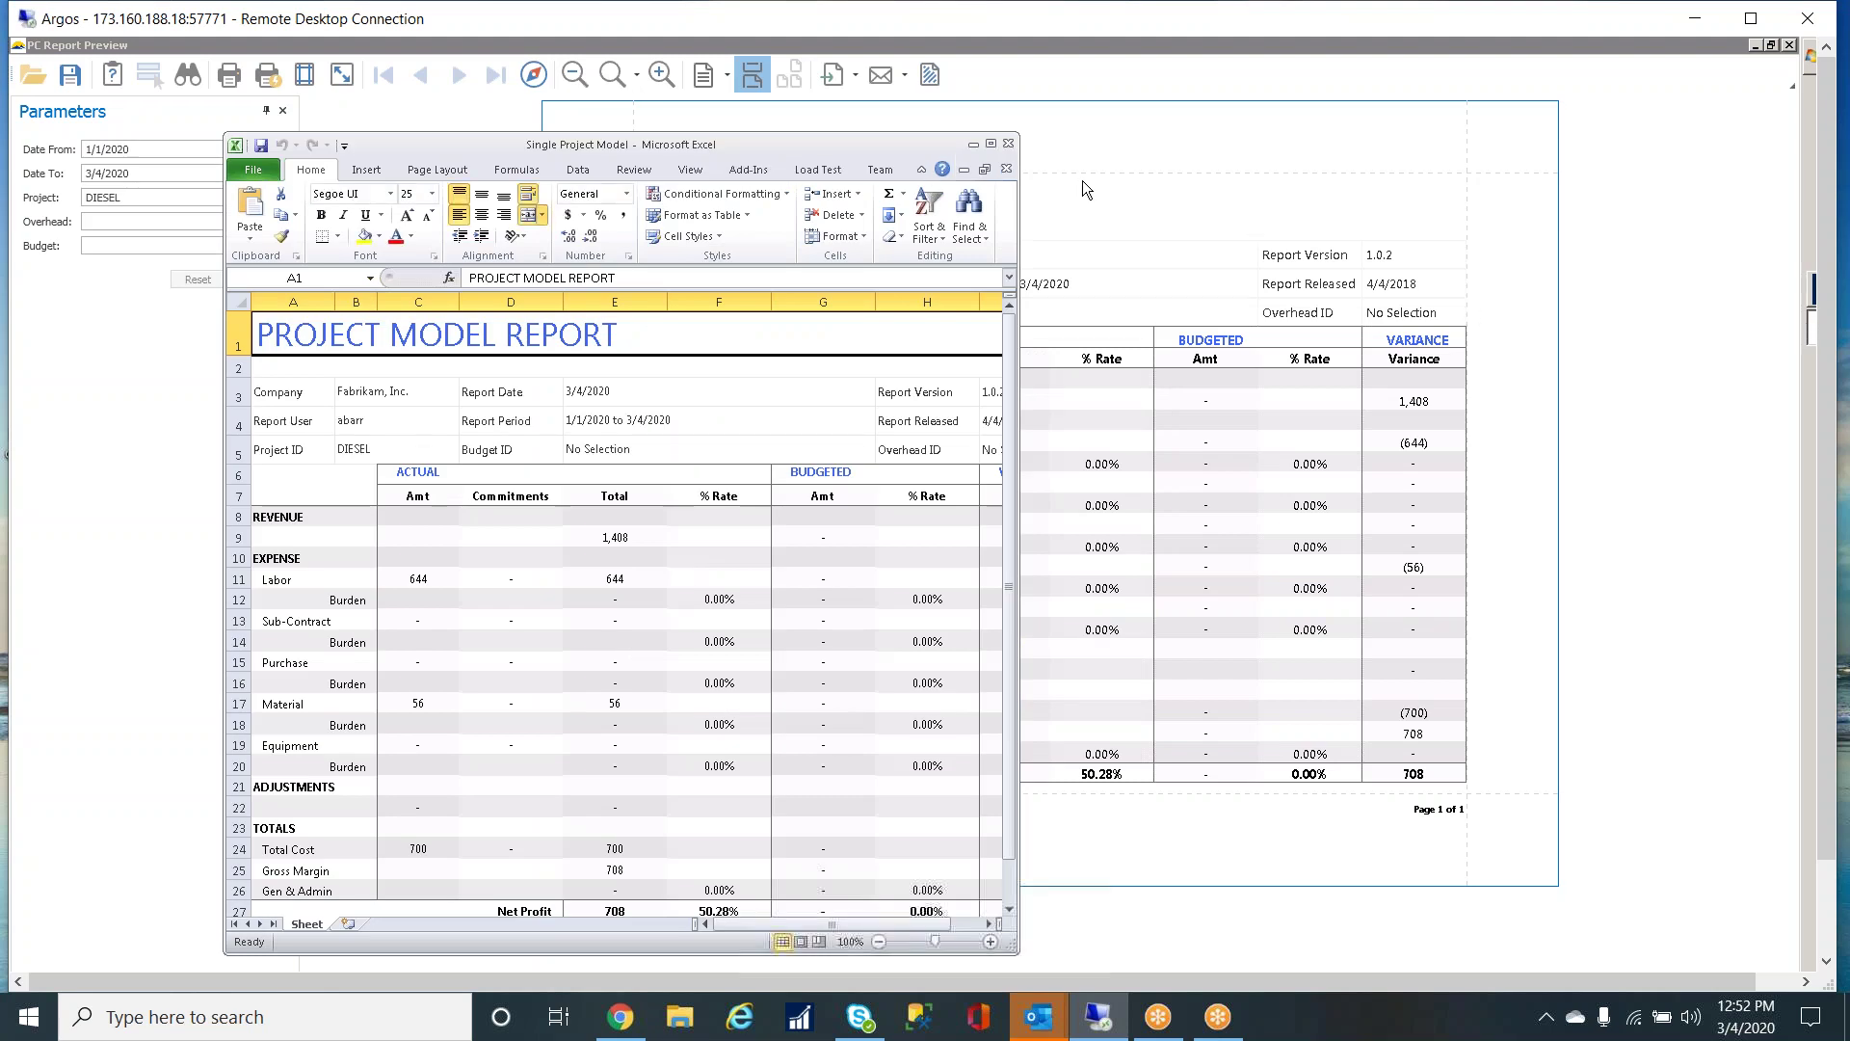
# - Maximize the Single Project Model workbook to check it, then close Excel
pyautogui.click(991, 144)
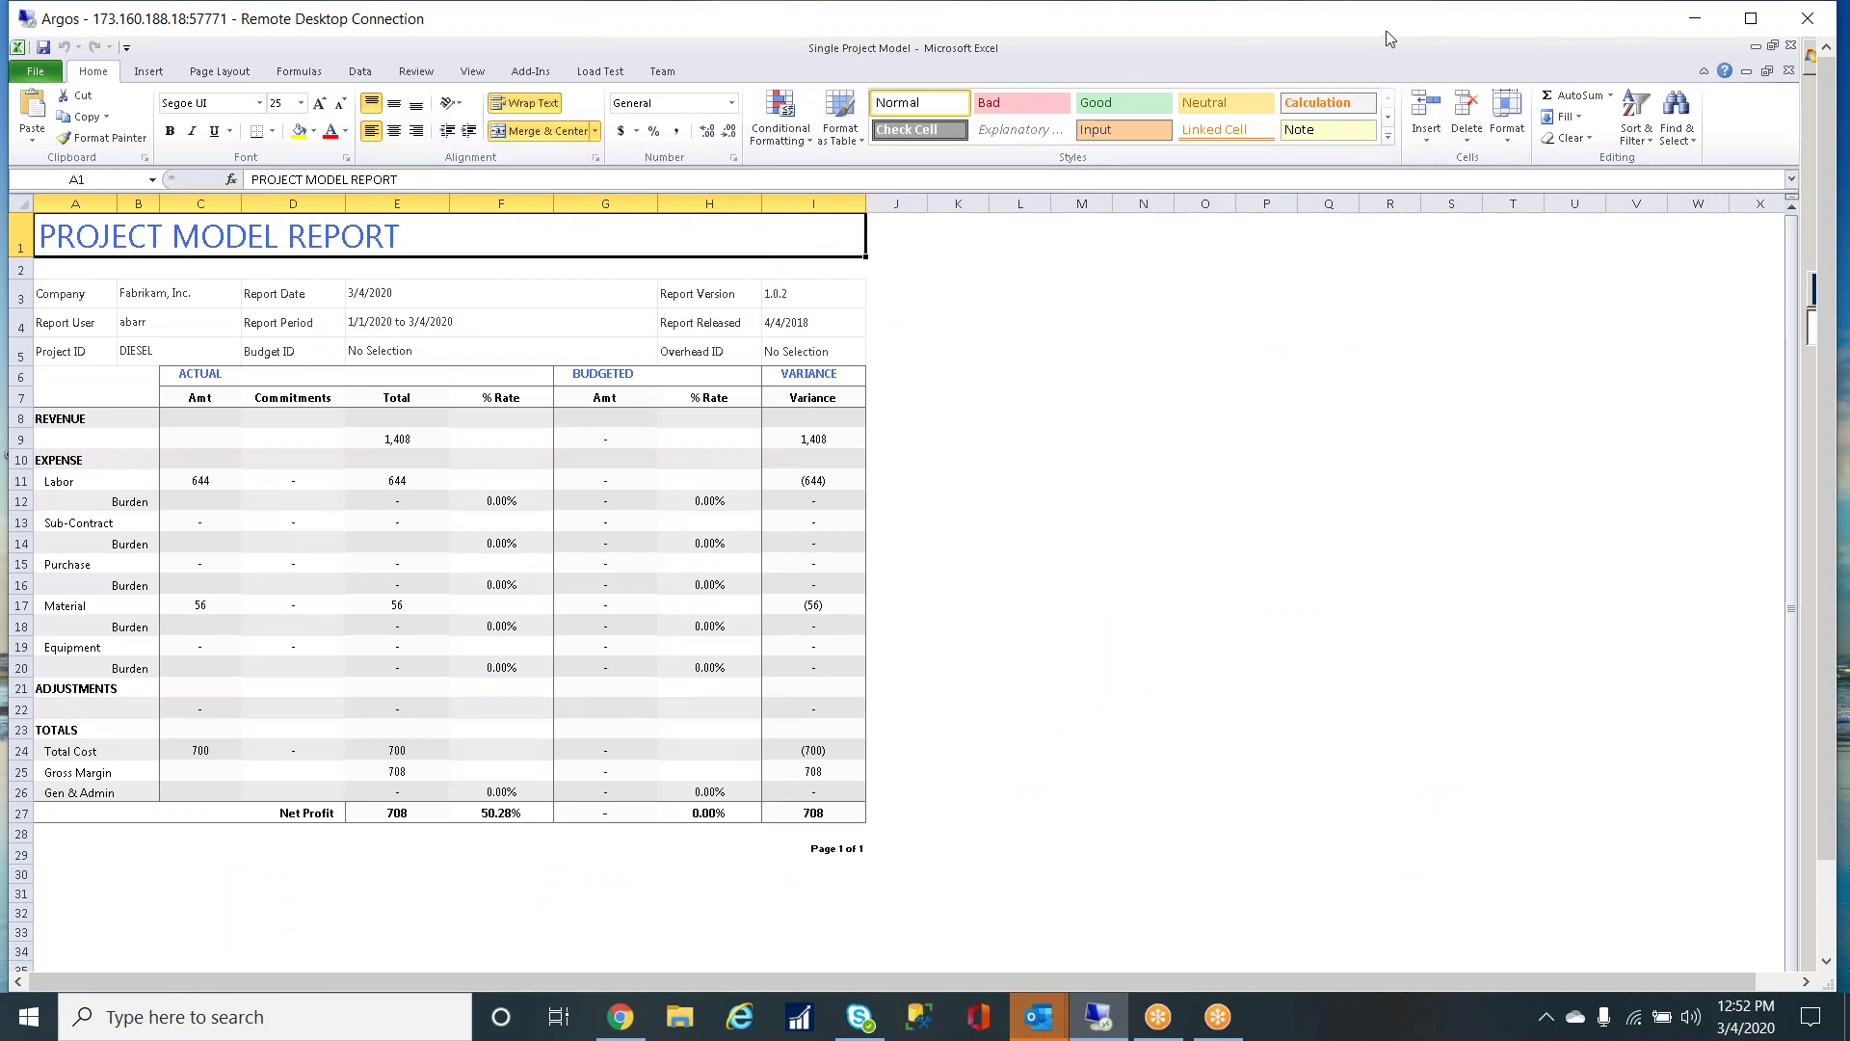
pyautogui.click(1790, 72)
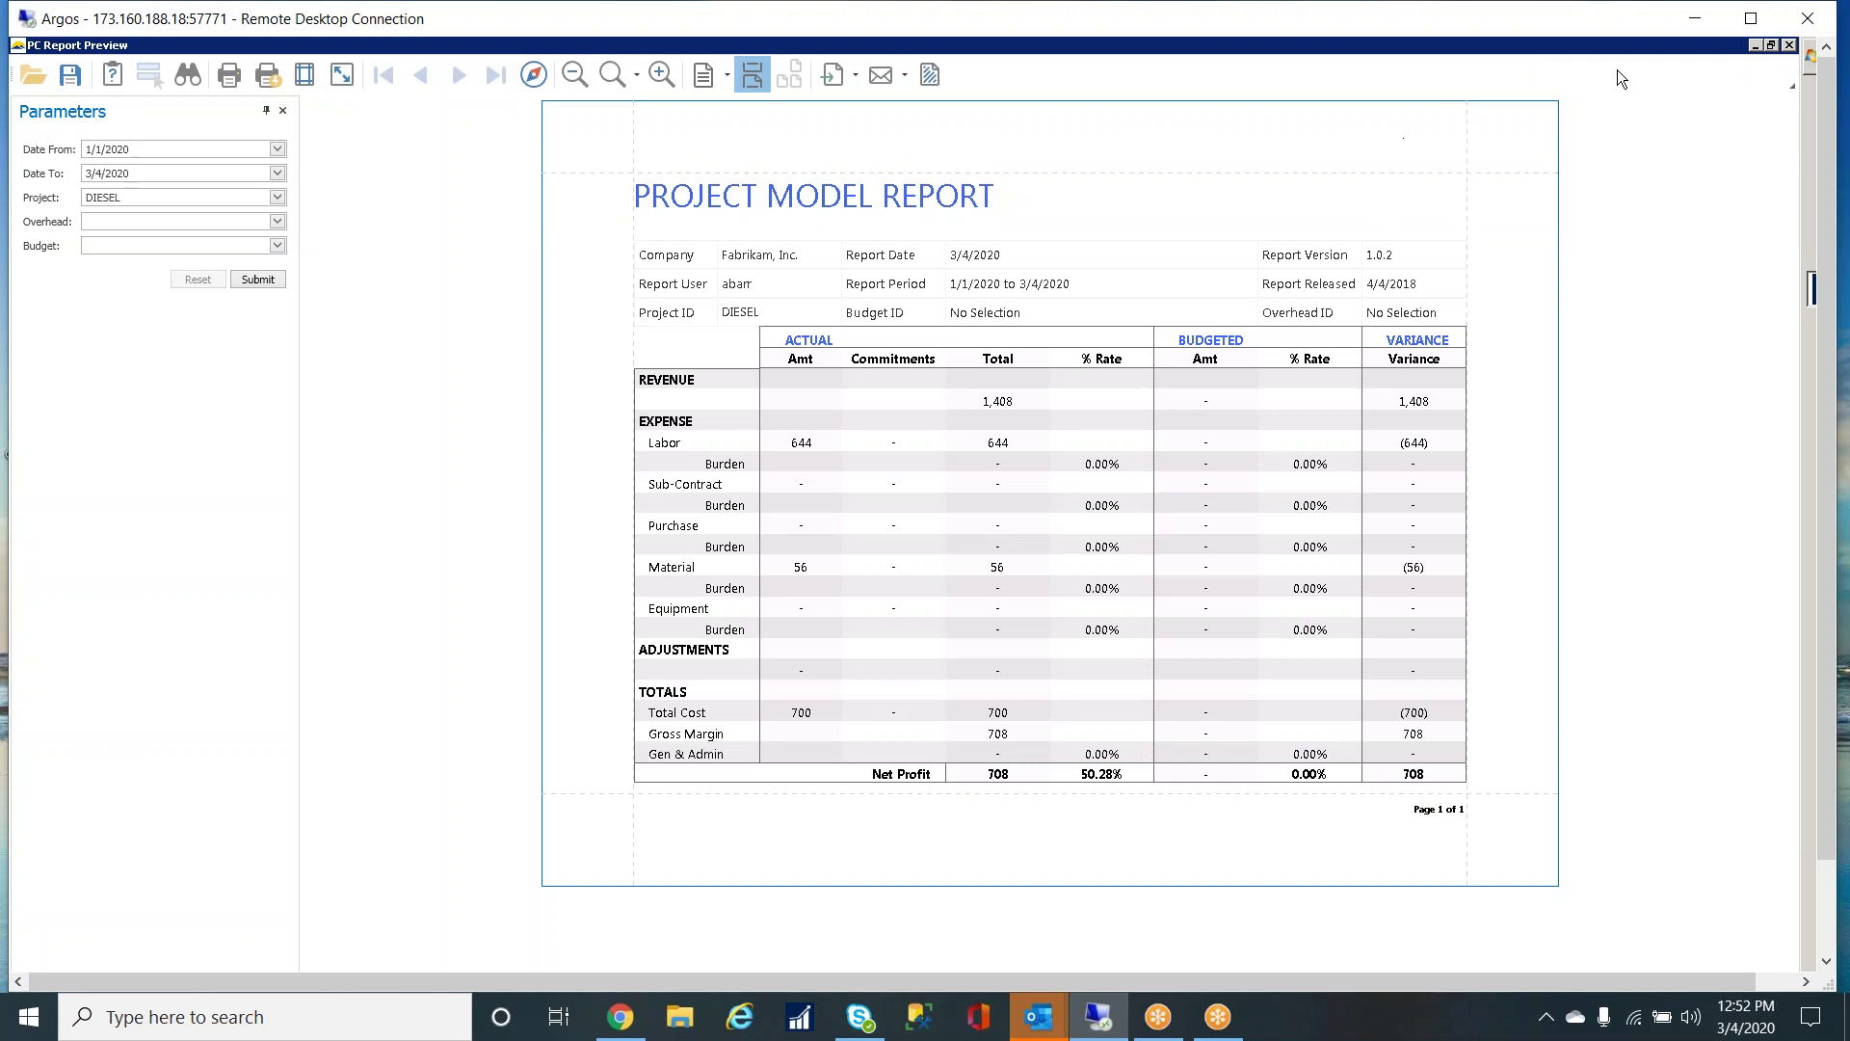
# - Close PC Report Preview and the overhead inquiry, then open PC Report Manager
pyautogui.click(1790, 46)
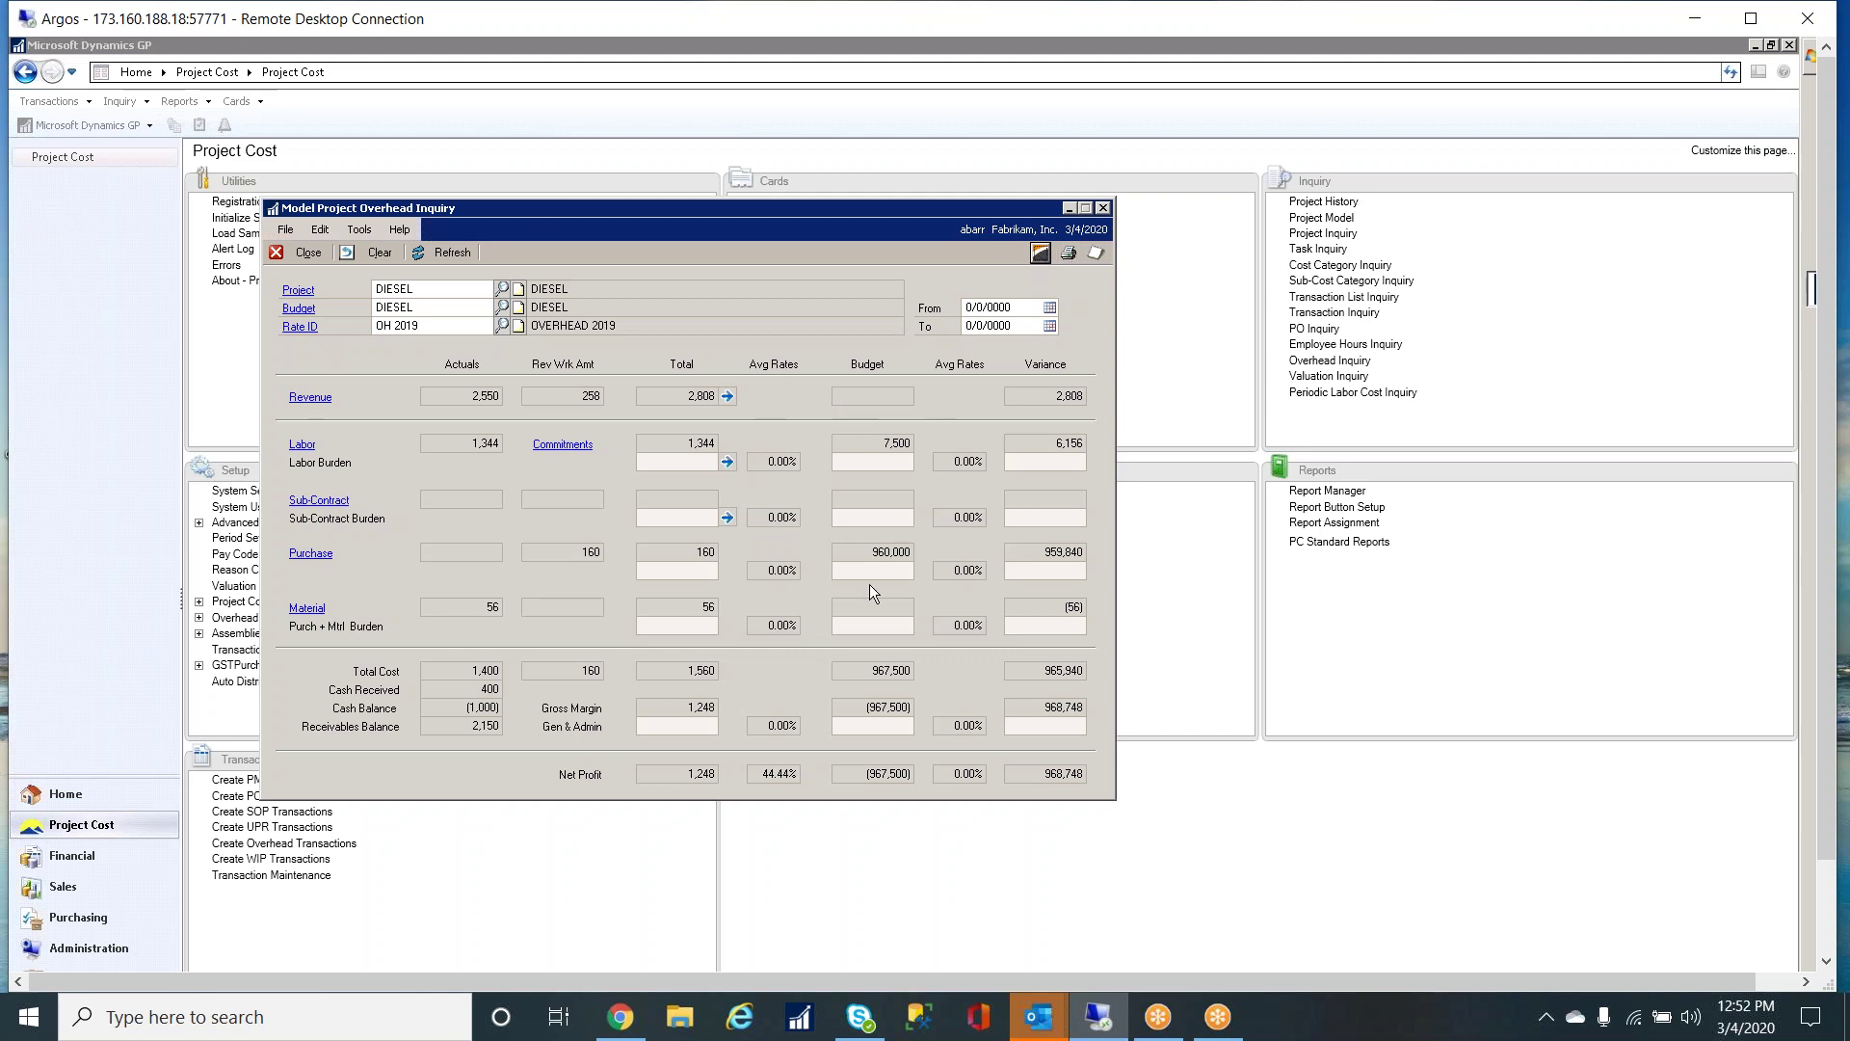
pyautogui.click(1104, 208)
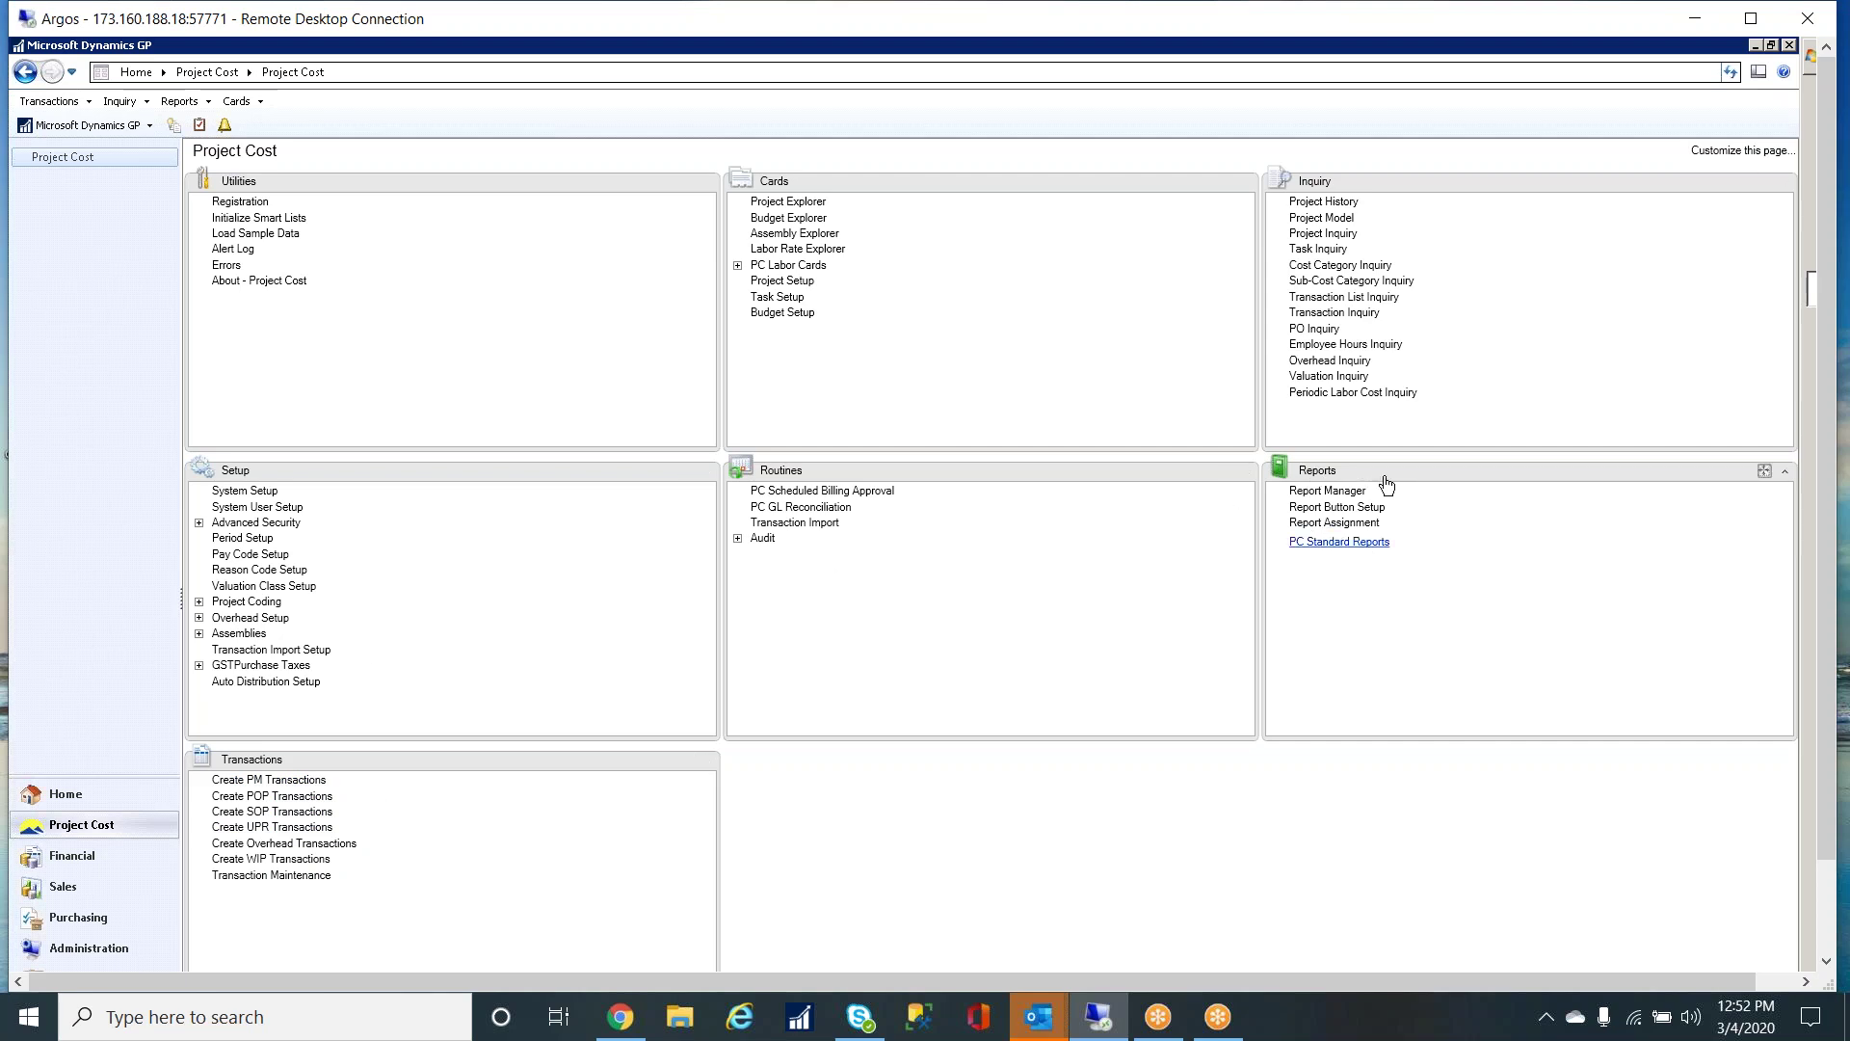
pyautogui.click(1335, 507)
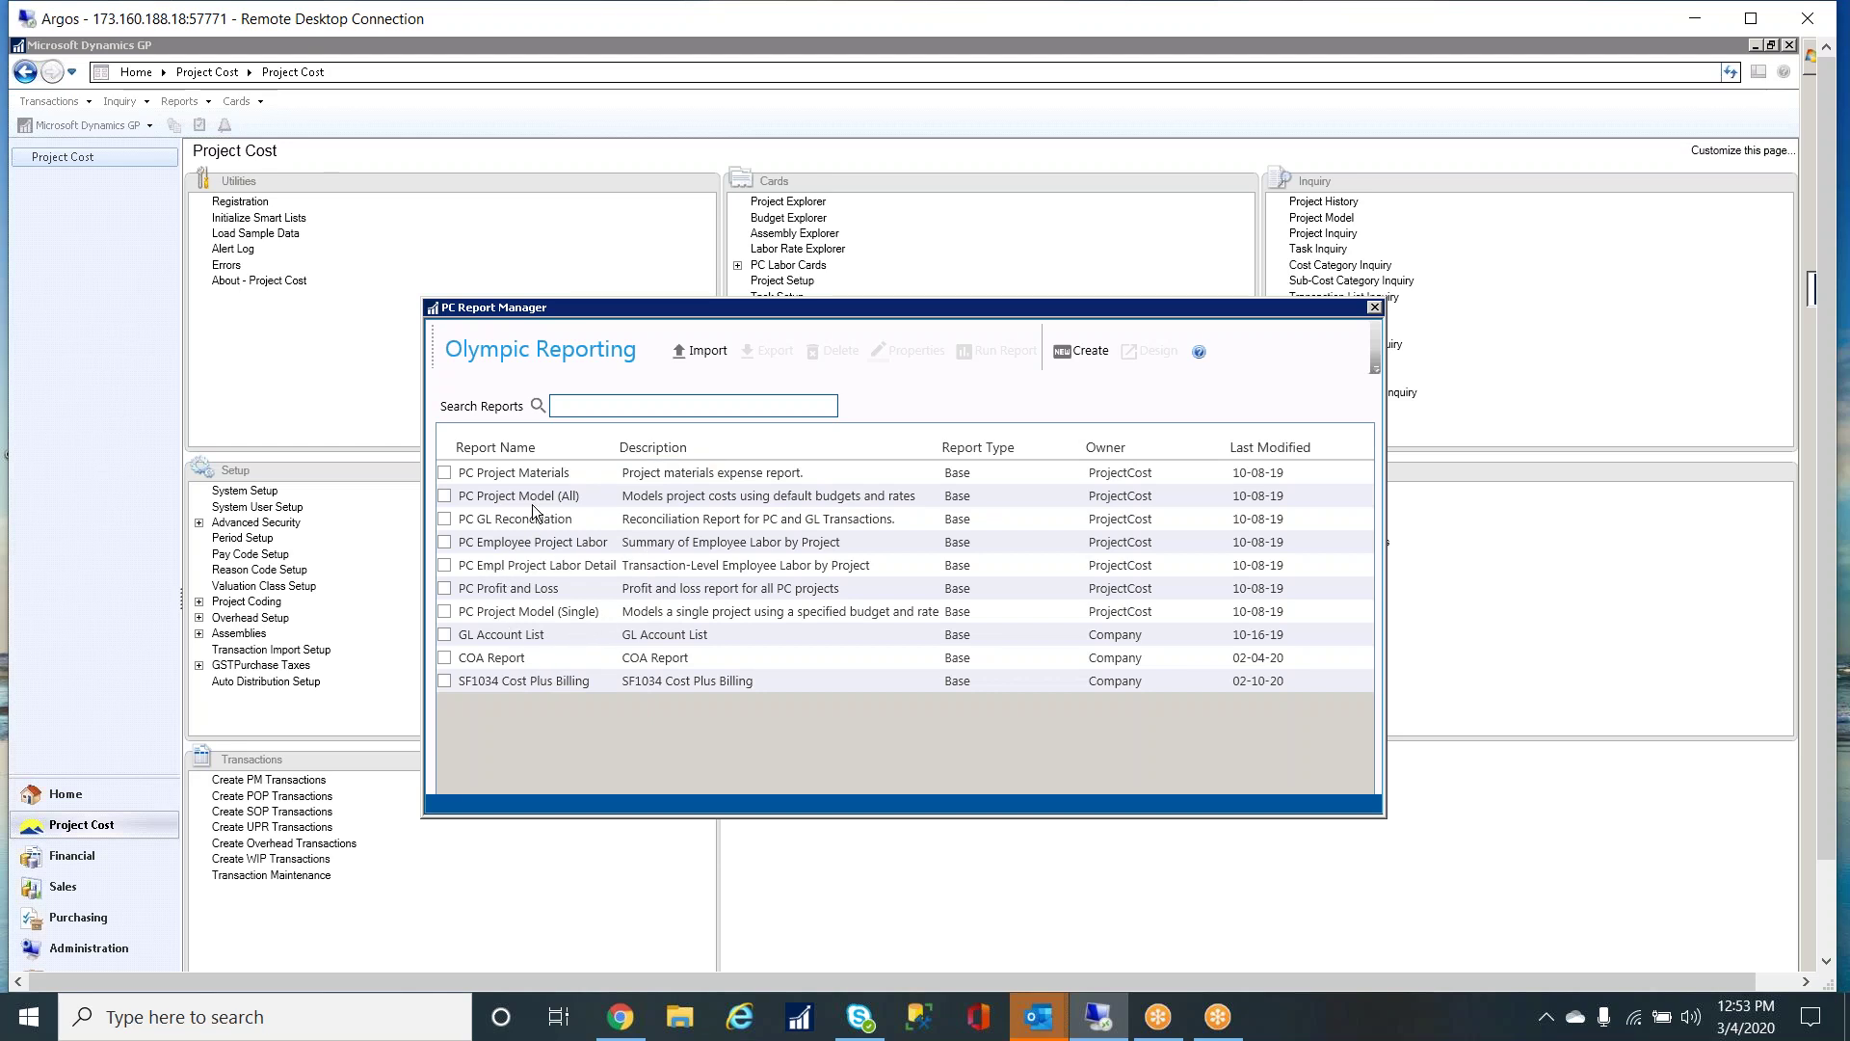
# - Run the COA Report with Show Account Type set to All Accounts
pyautogui.click(445, 659)
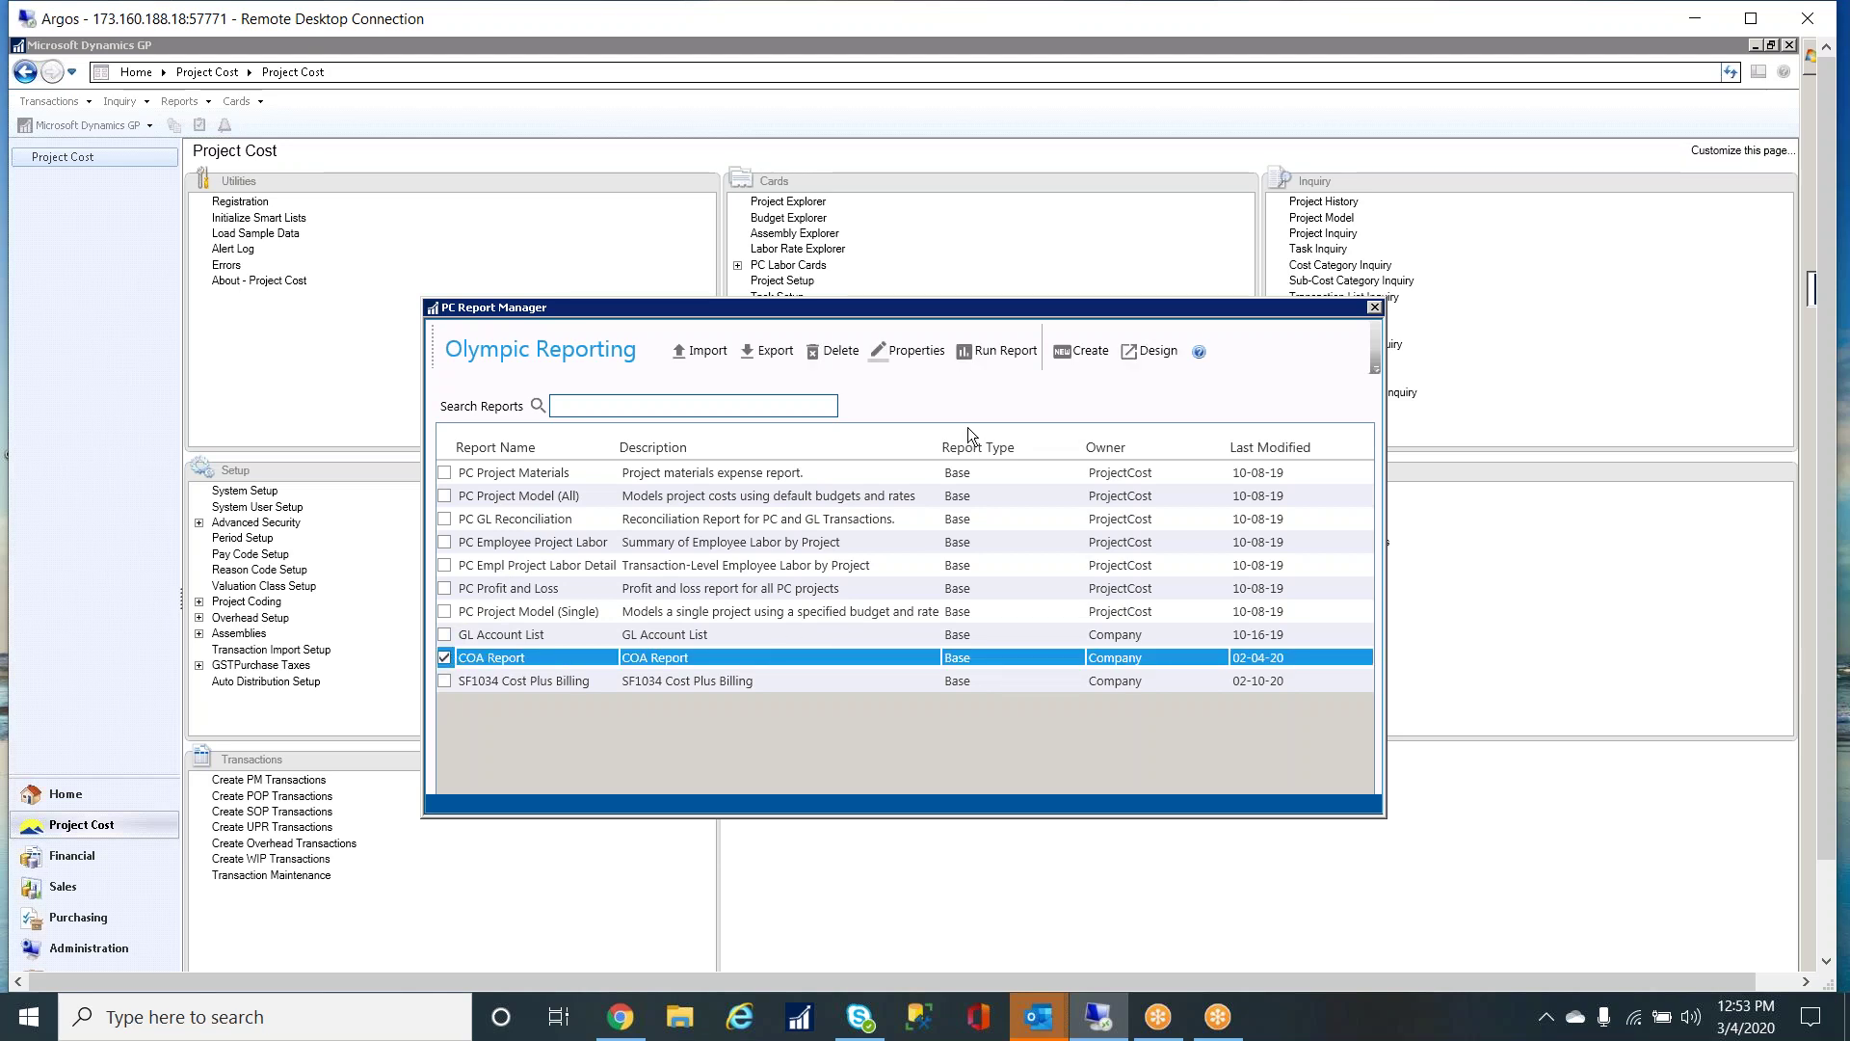
pyautogui.click(1003, 350)
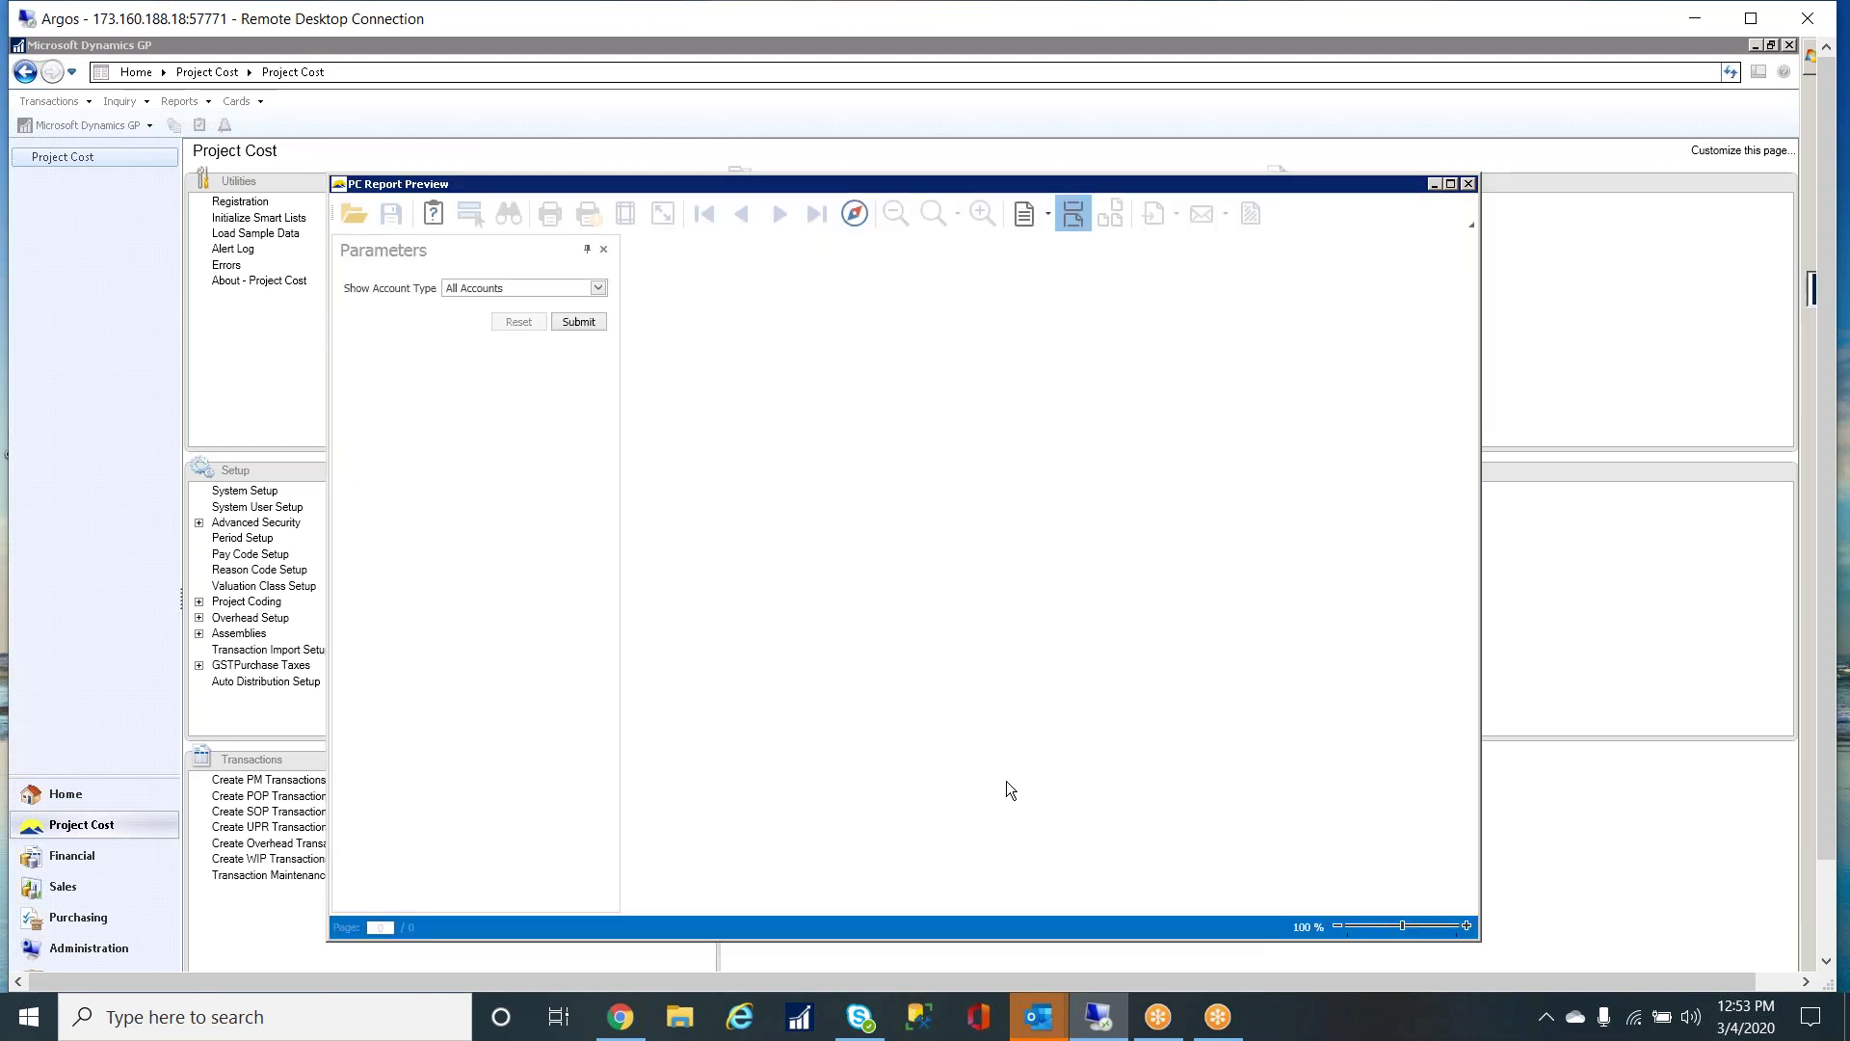
pyautogui.click(599, 287)
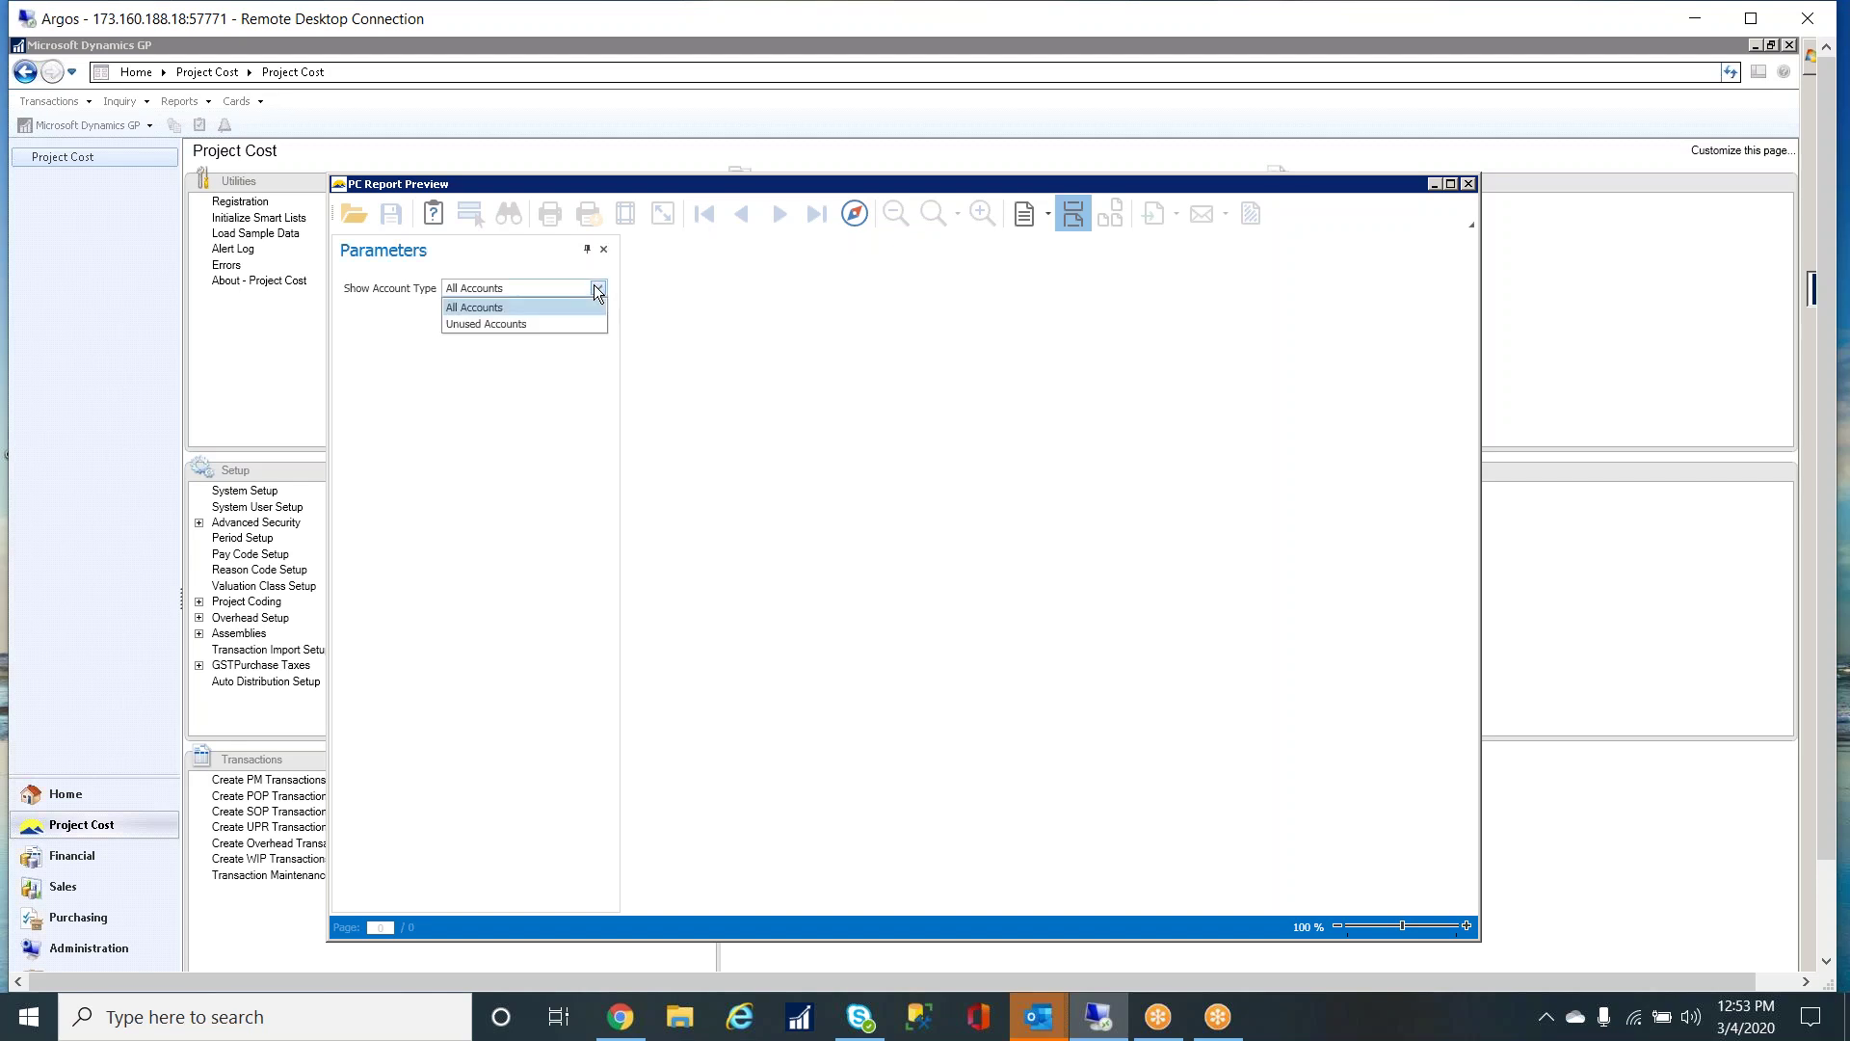
pyautogui.click(485, 309)
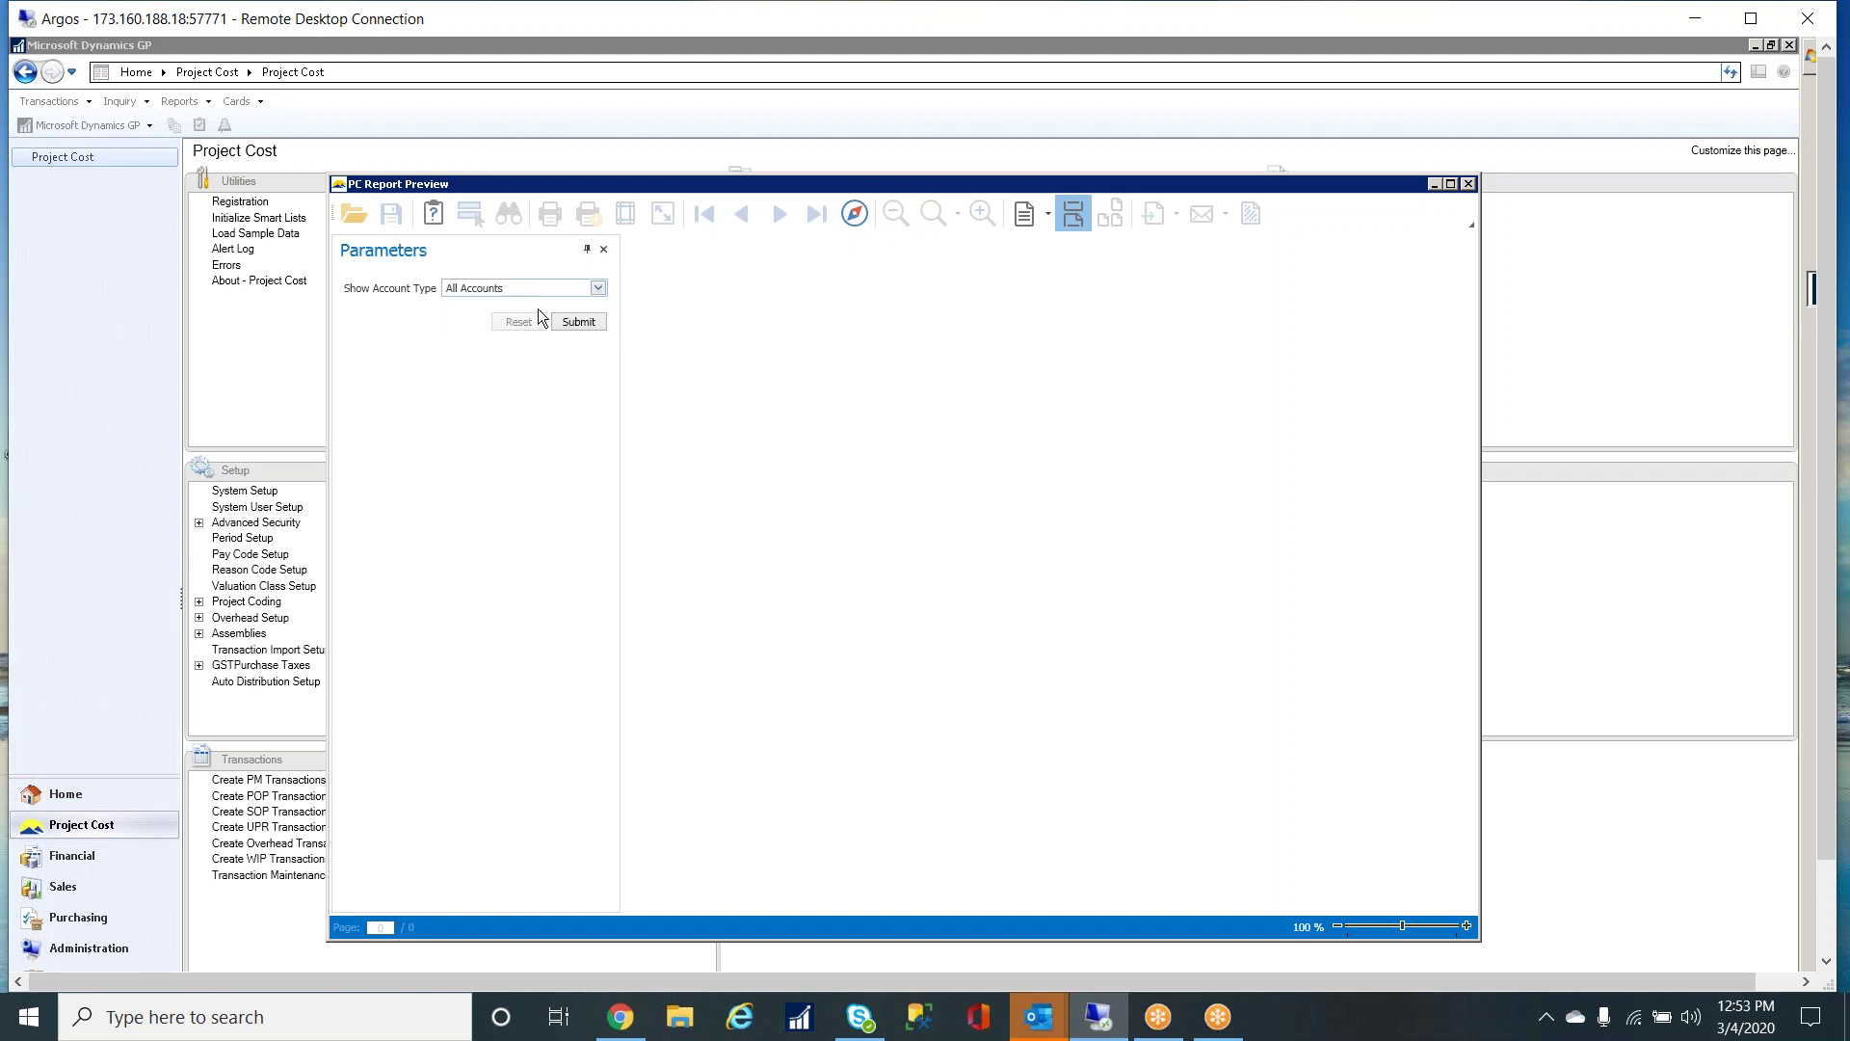
pyautogui.click(578, 322)
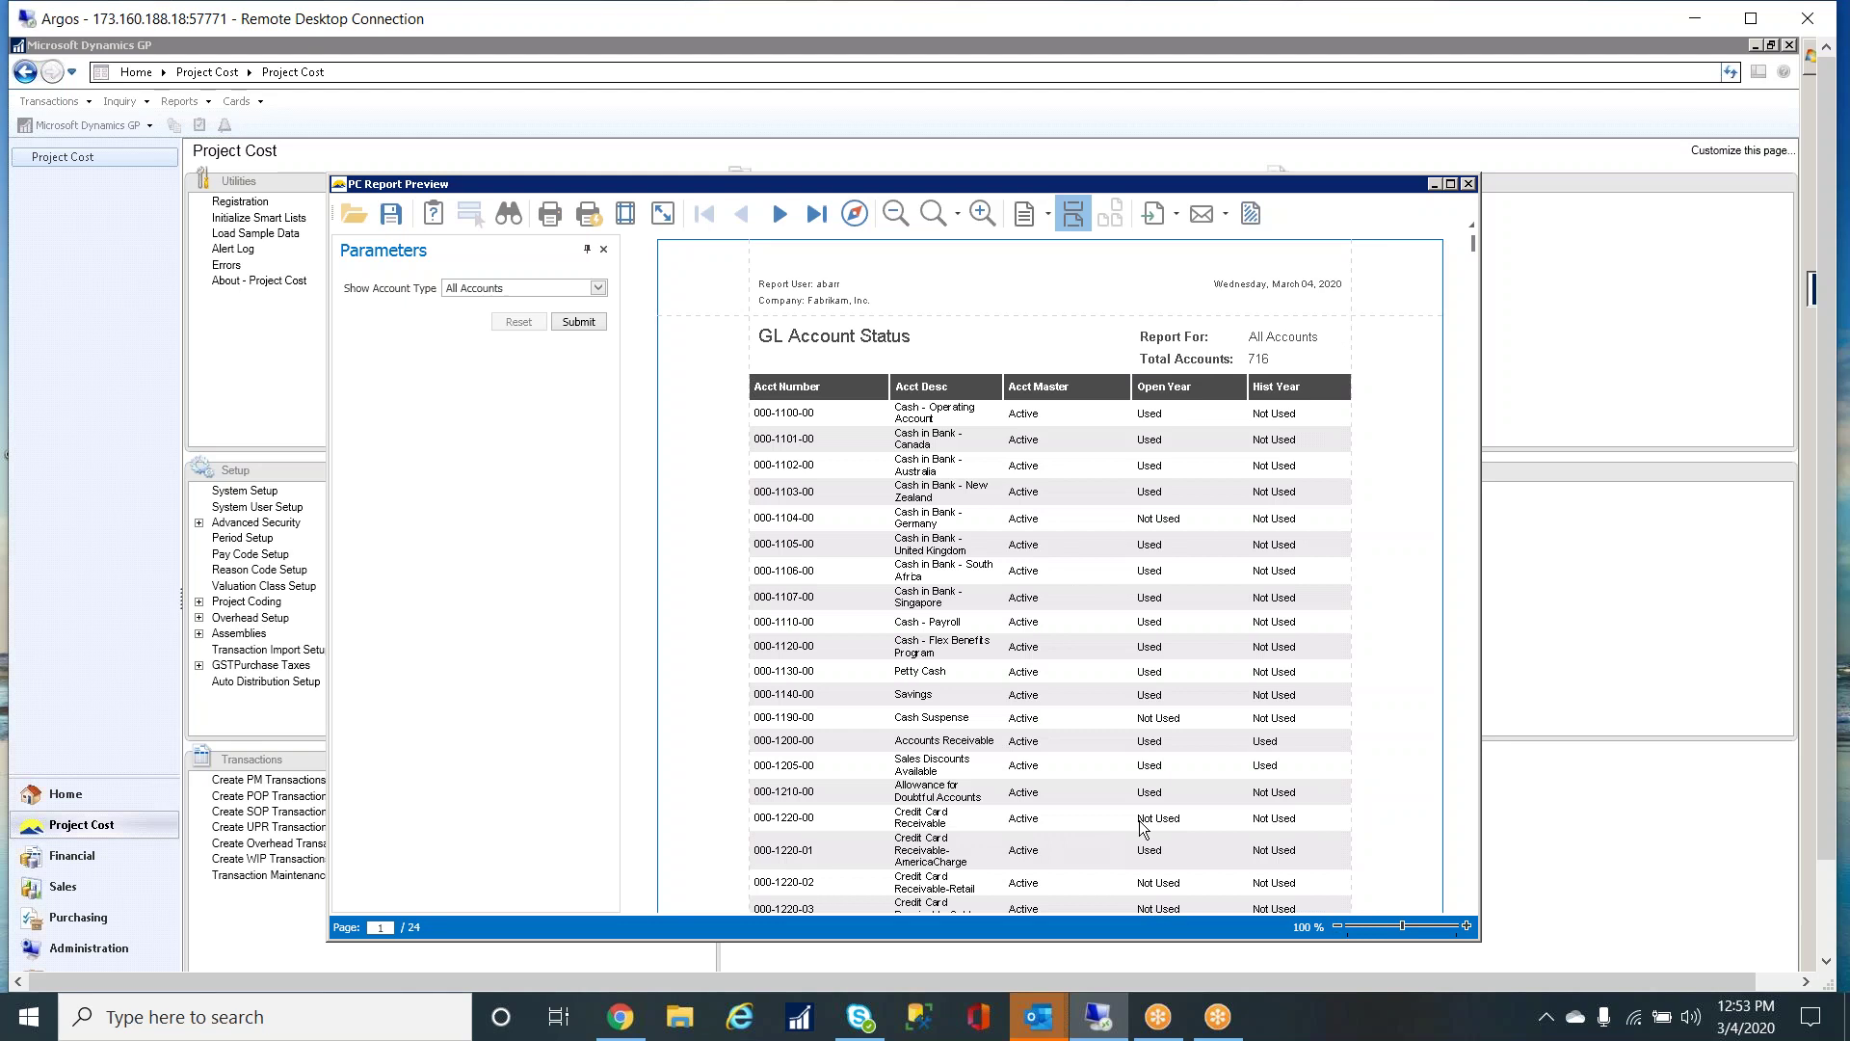
# - Run the SF1034 Cost Plus Billing report for project CHIEFTAIN SAND3, 2/1/2020–2/29/2020
pyautogui.click(1469, 183)
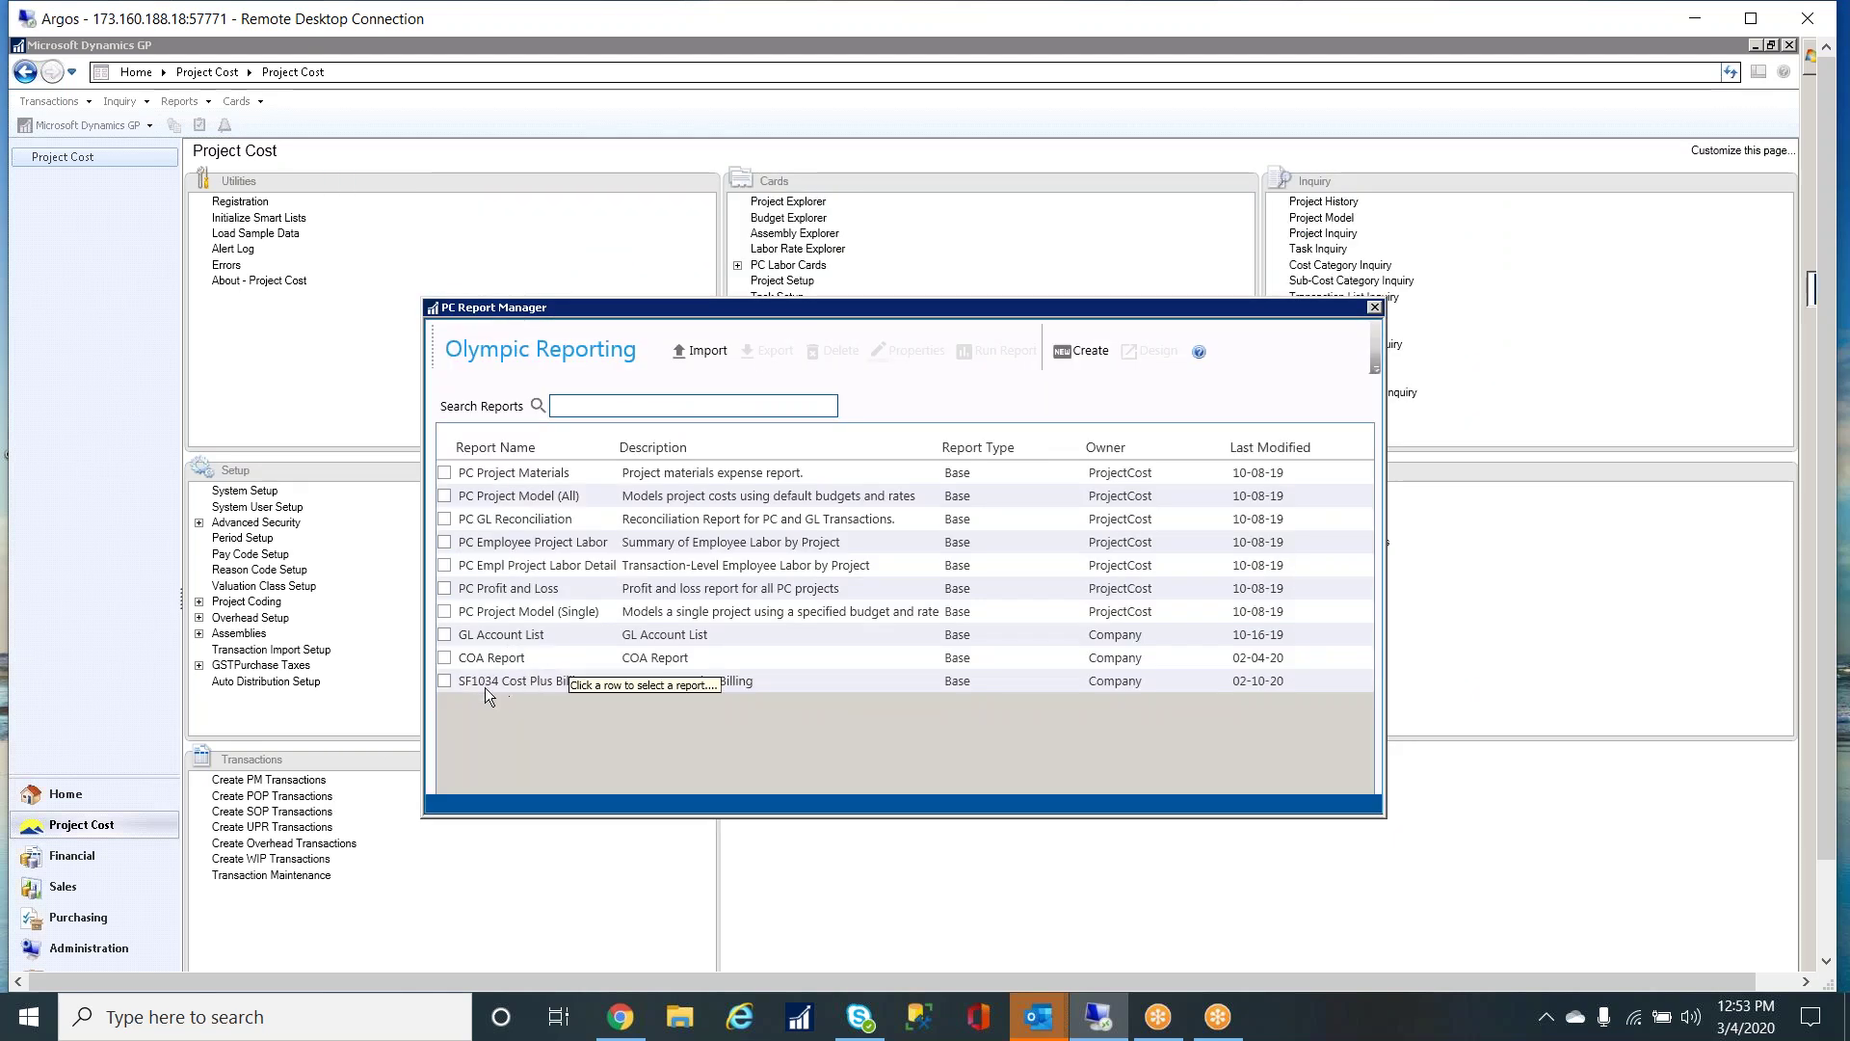
pyautogui.click(447, 682)
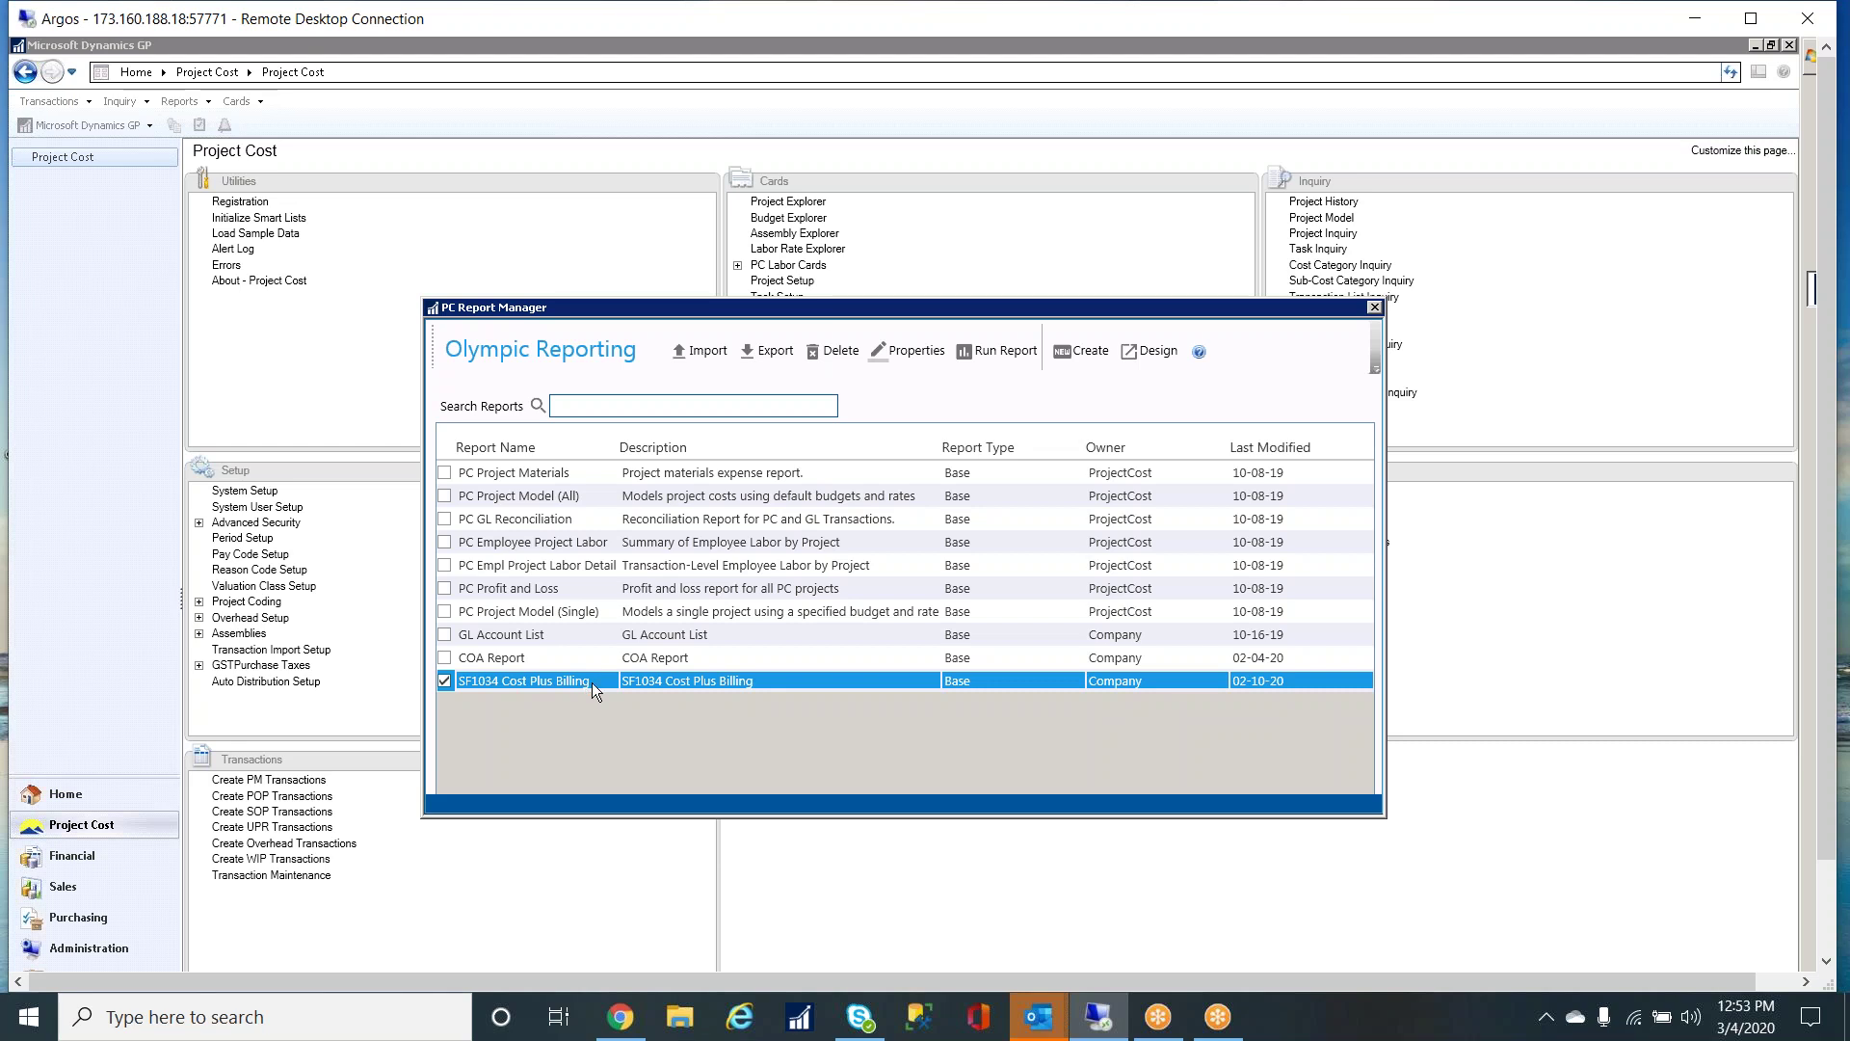
pyautogui.click(995, 352)
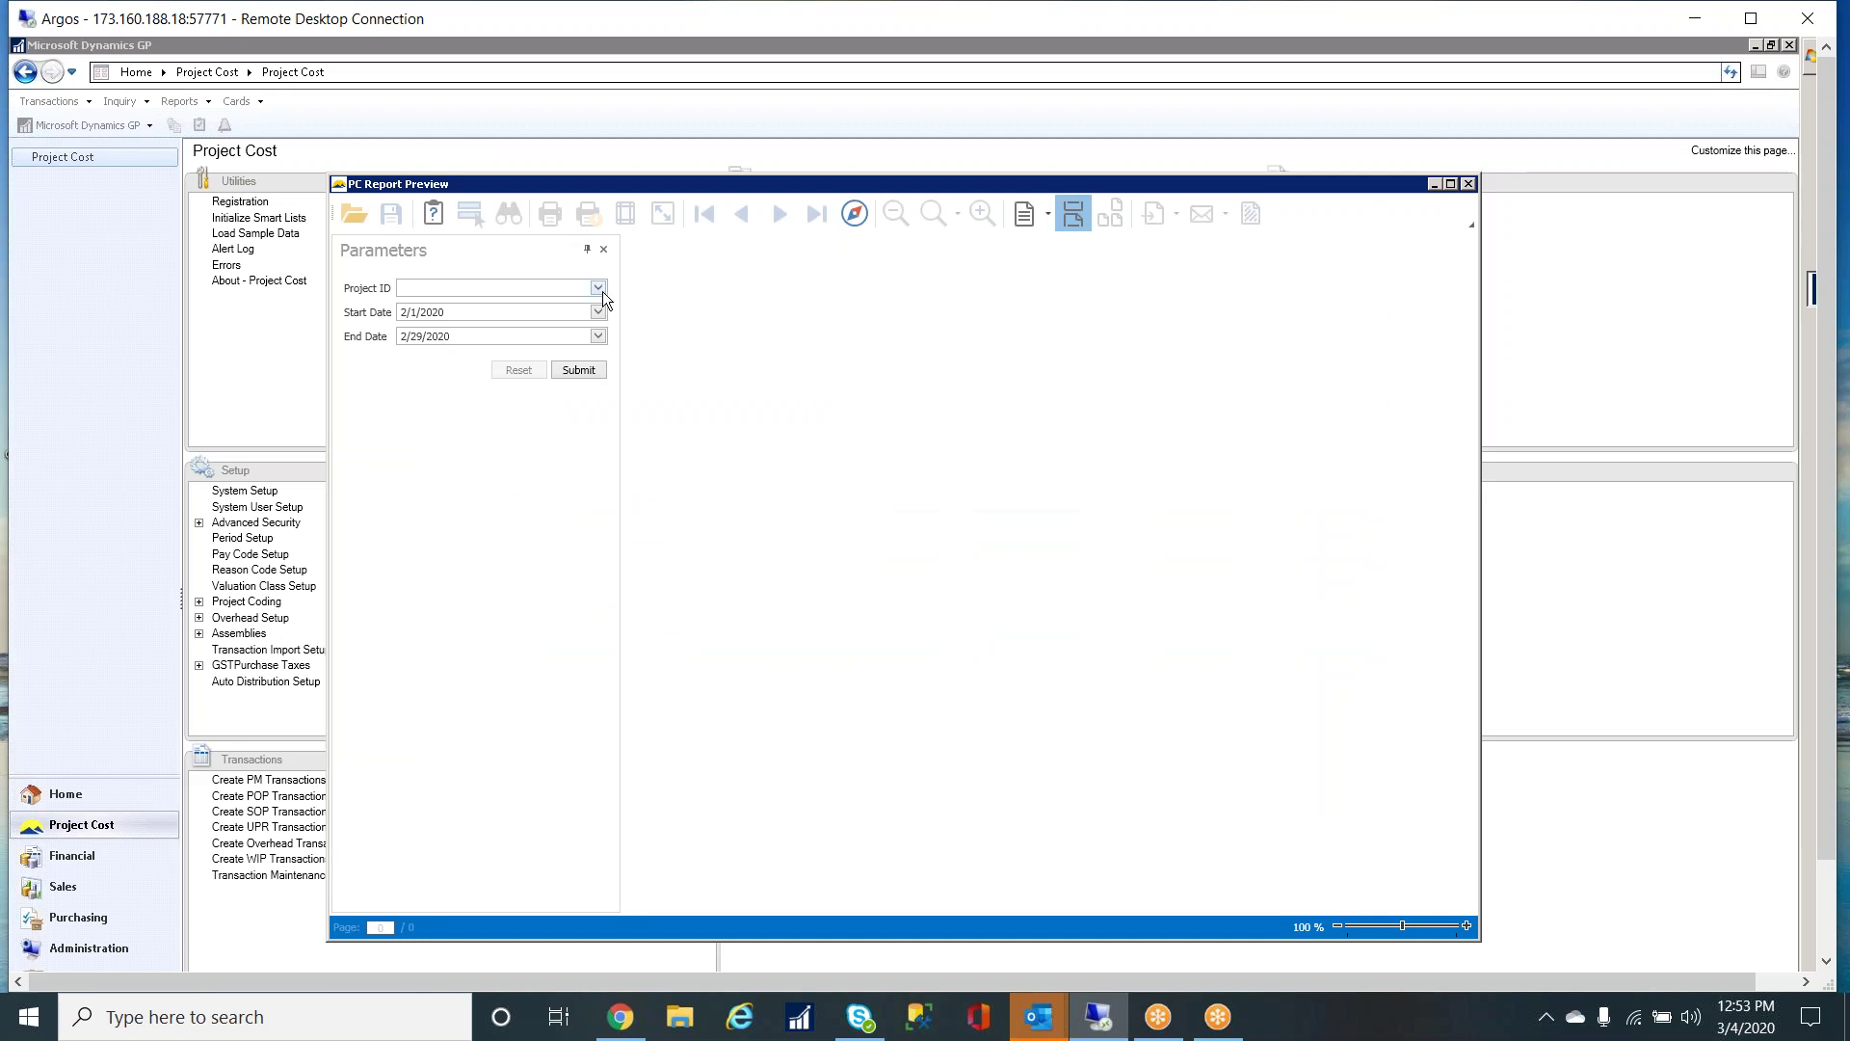
pyautogui.click(599, 289)
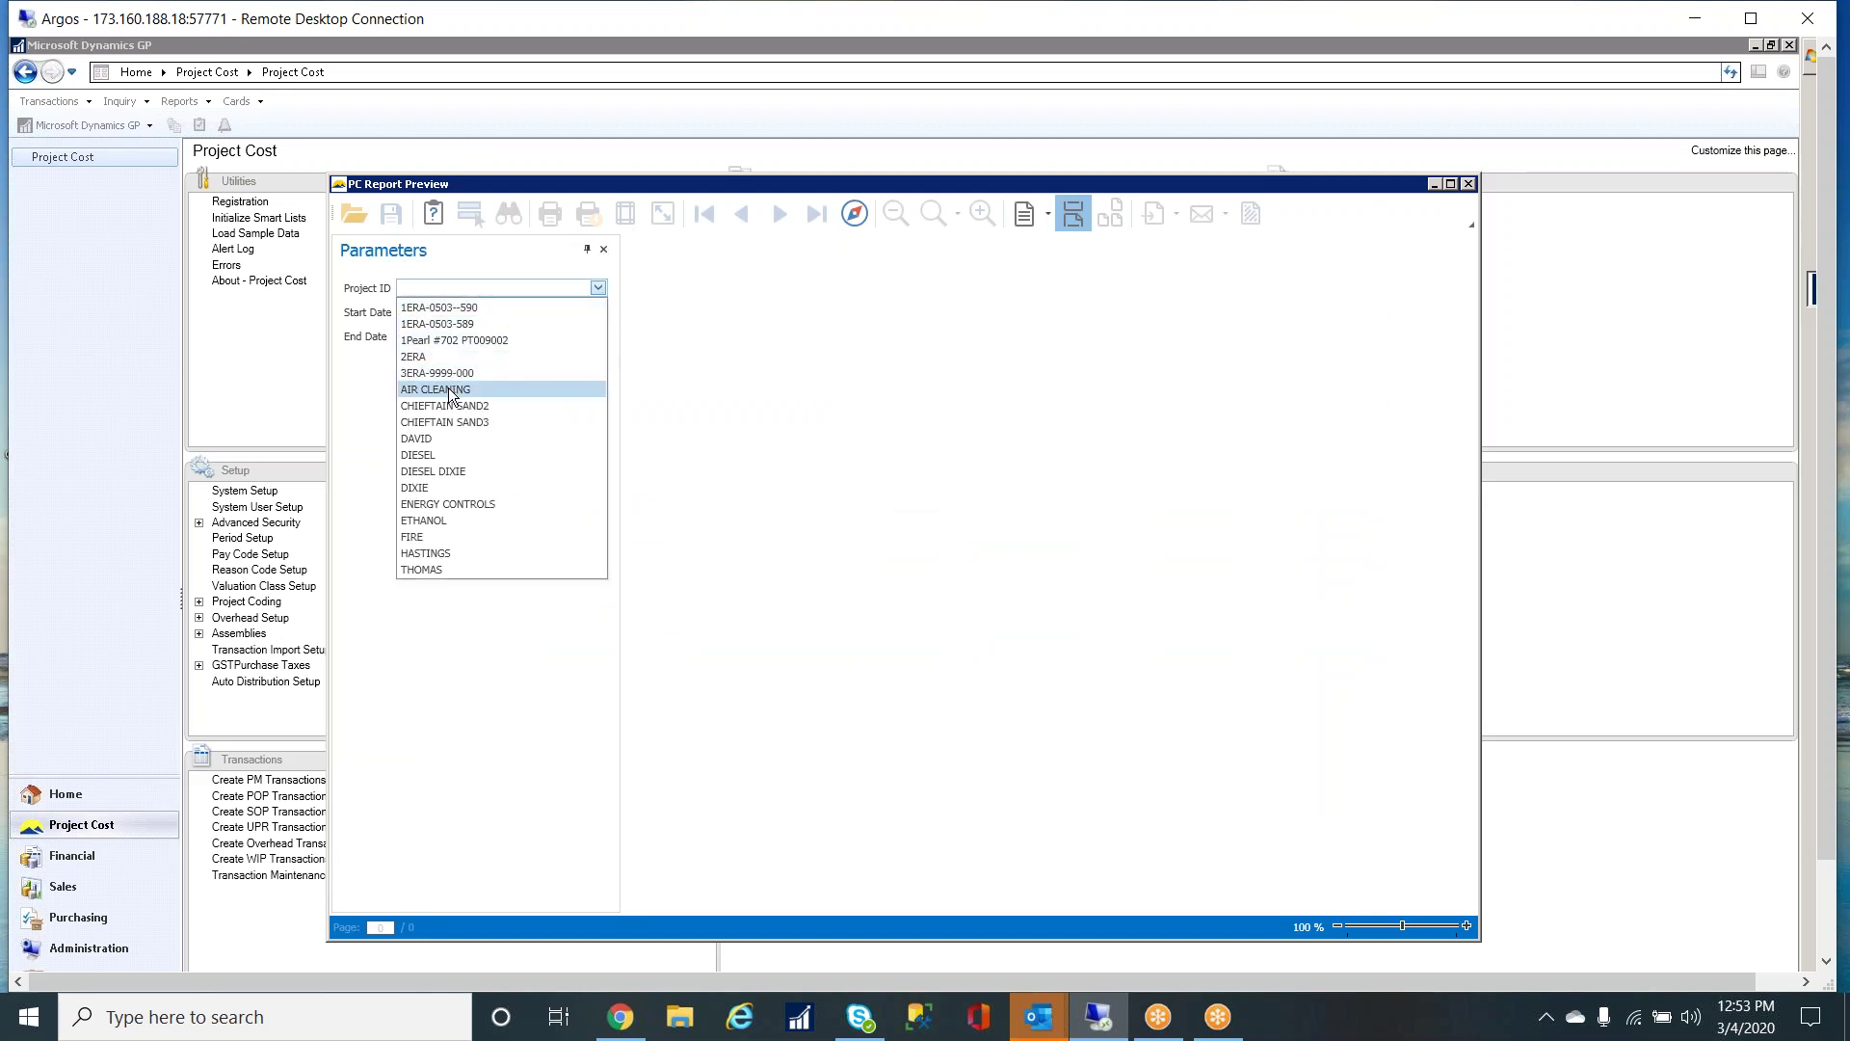
pyautogui.click(449, 423)
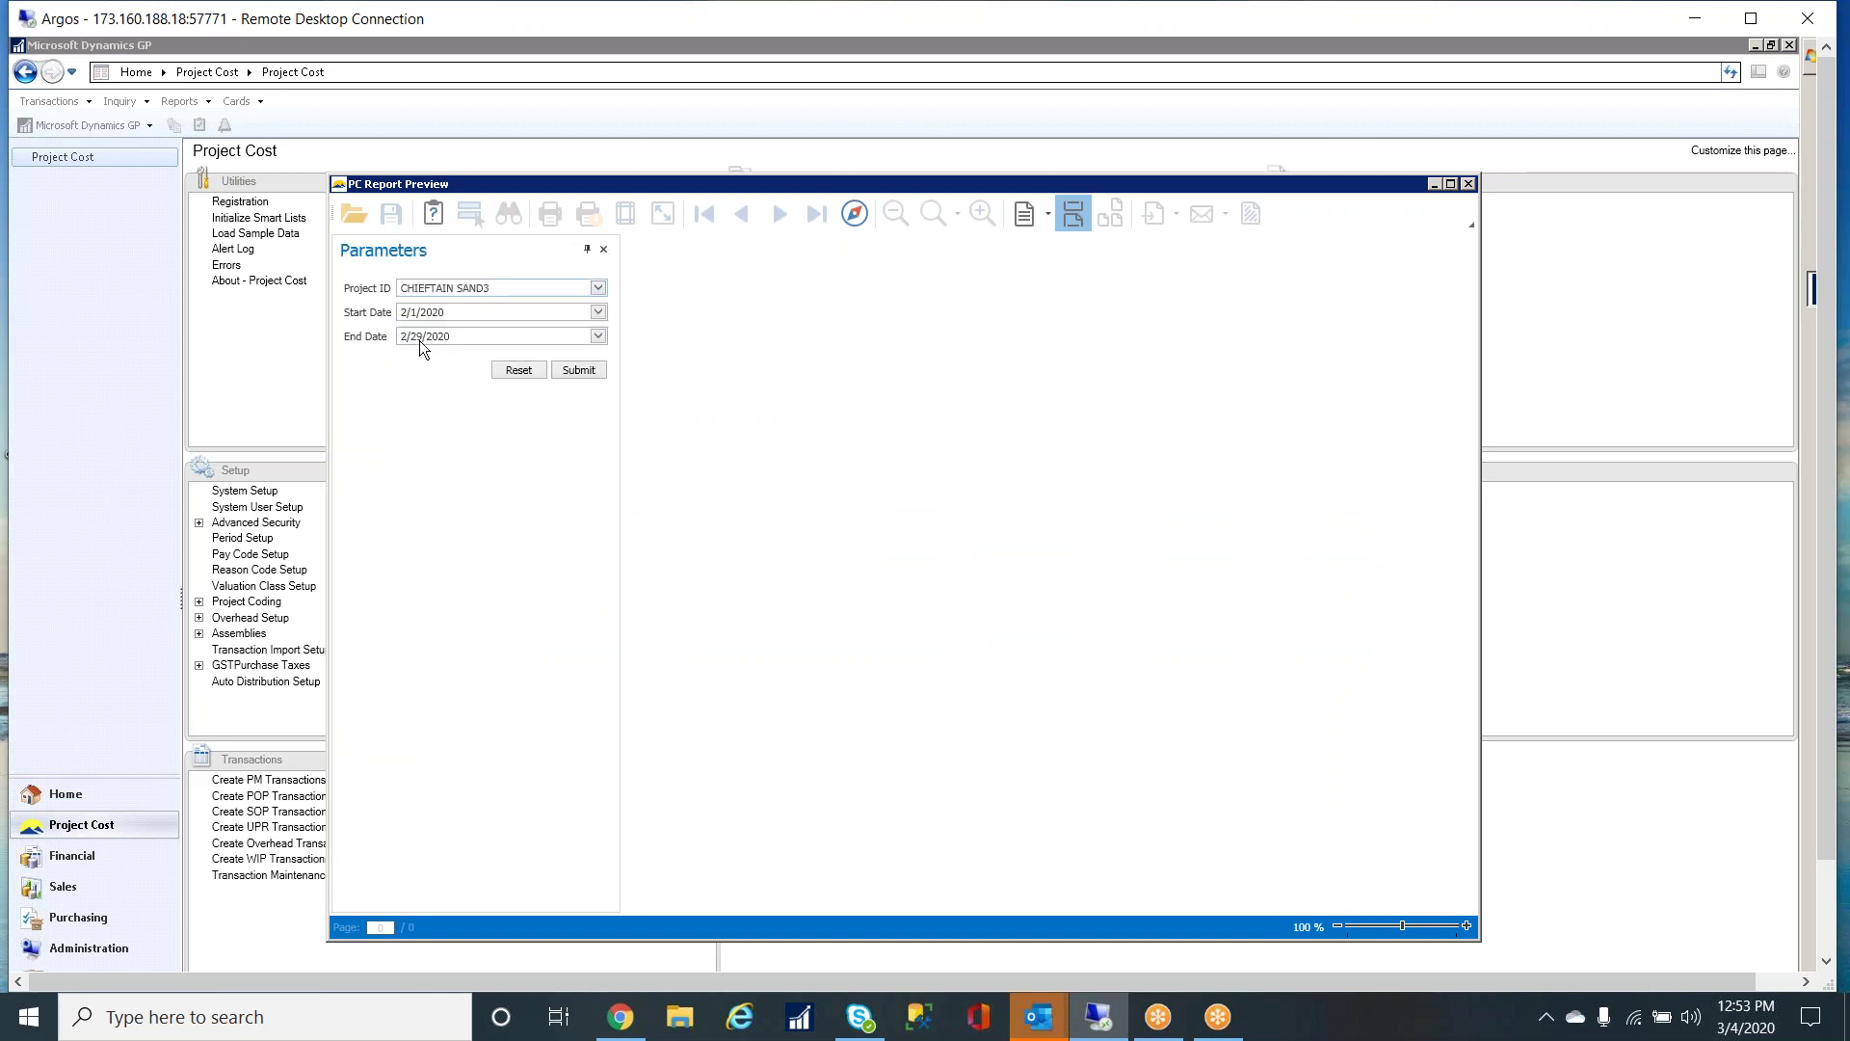
pyautogui.click(581, 370)
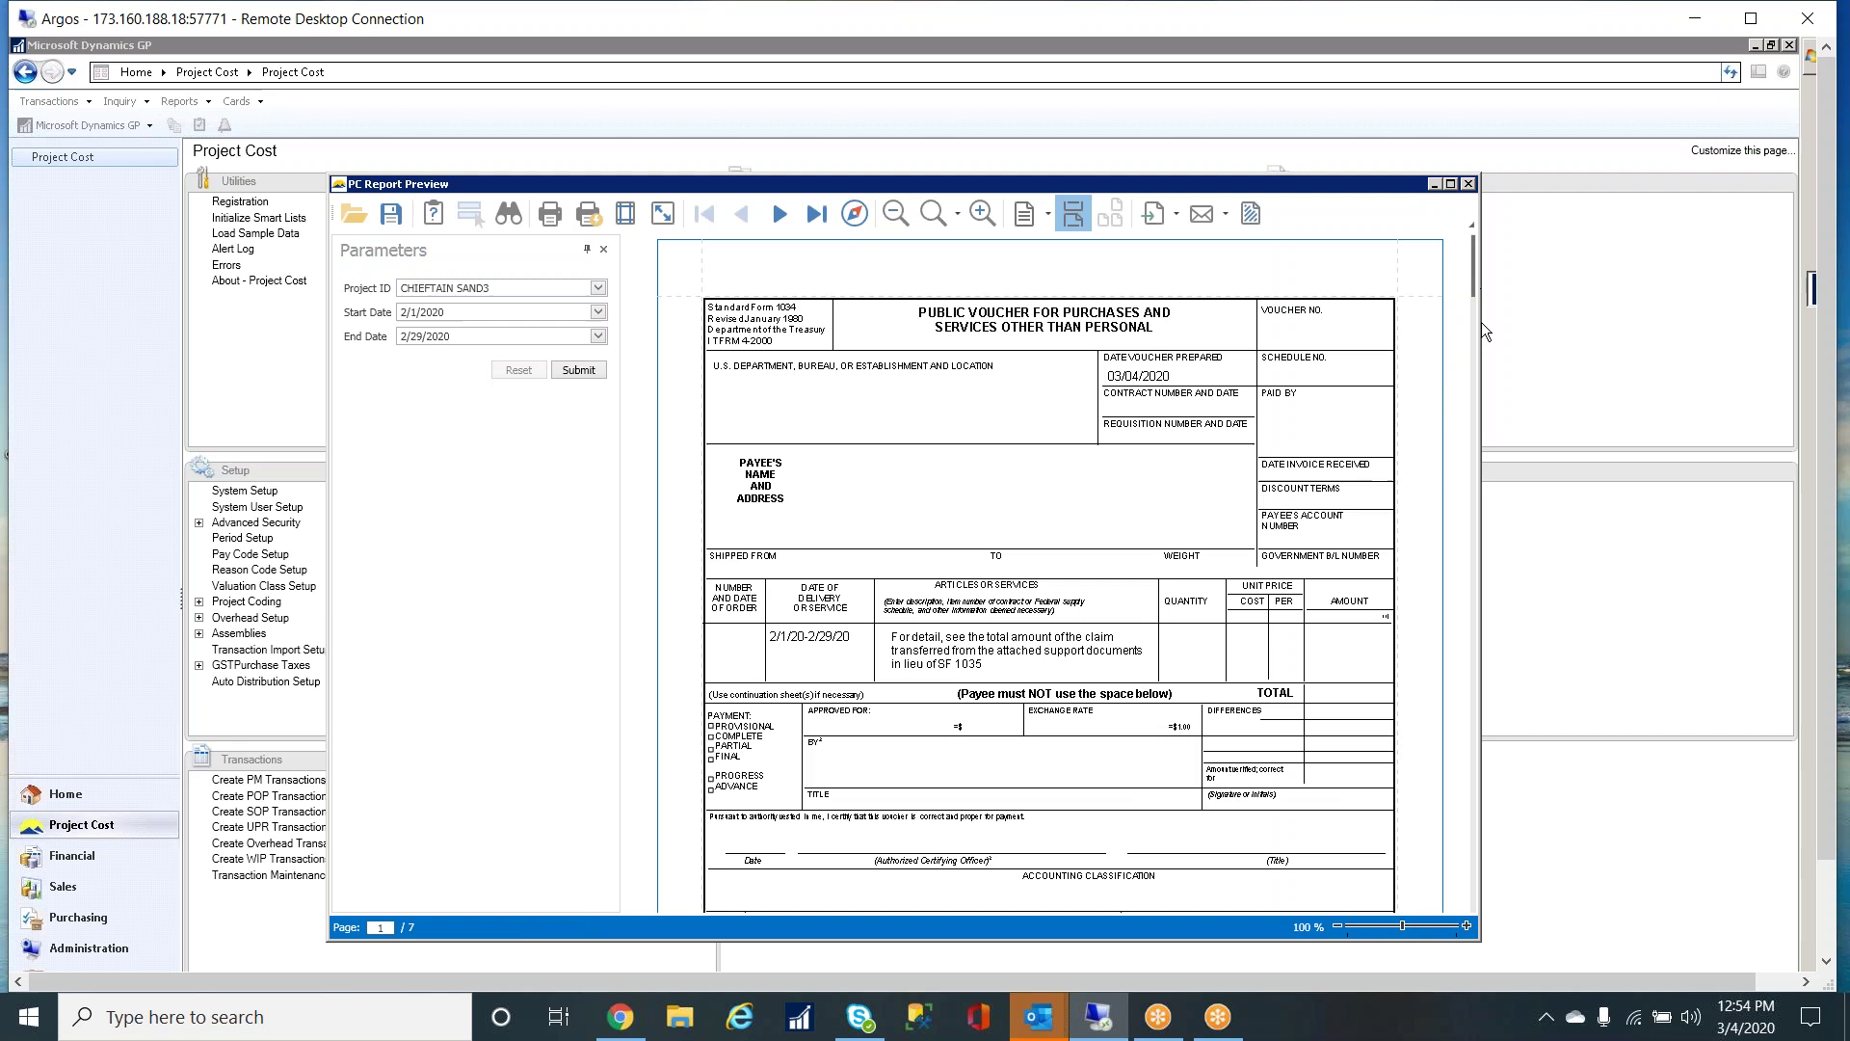
# - Scroll through the seven pages of the CHIEFTAIN SAND3 billing report
pyautogui.scroll(-1, 1473, 289)
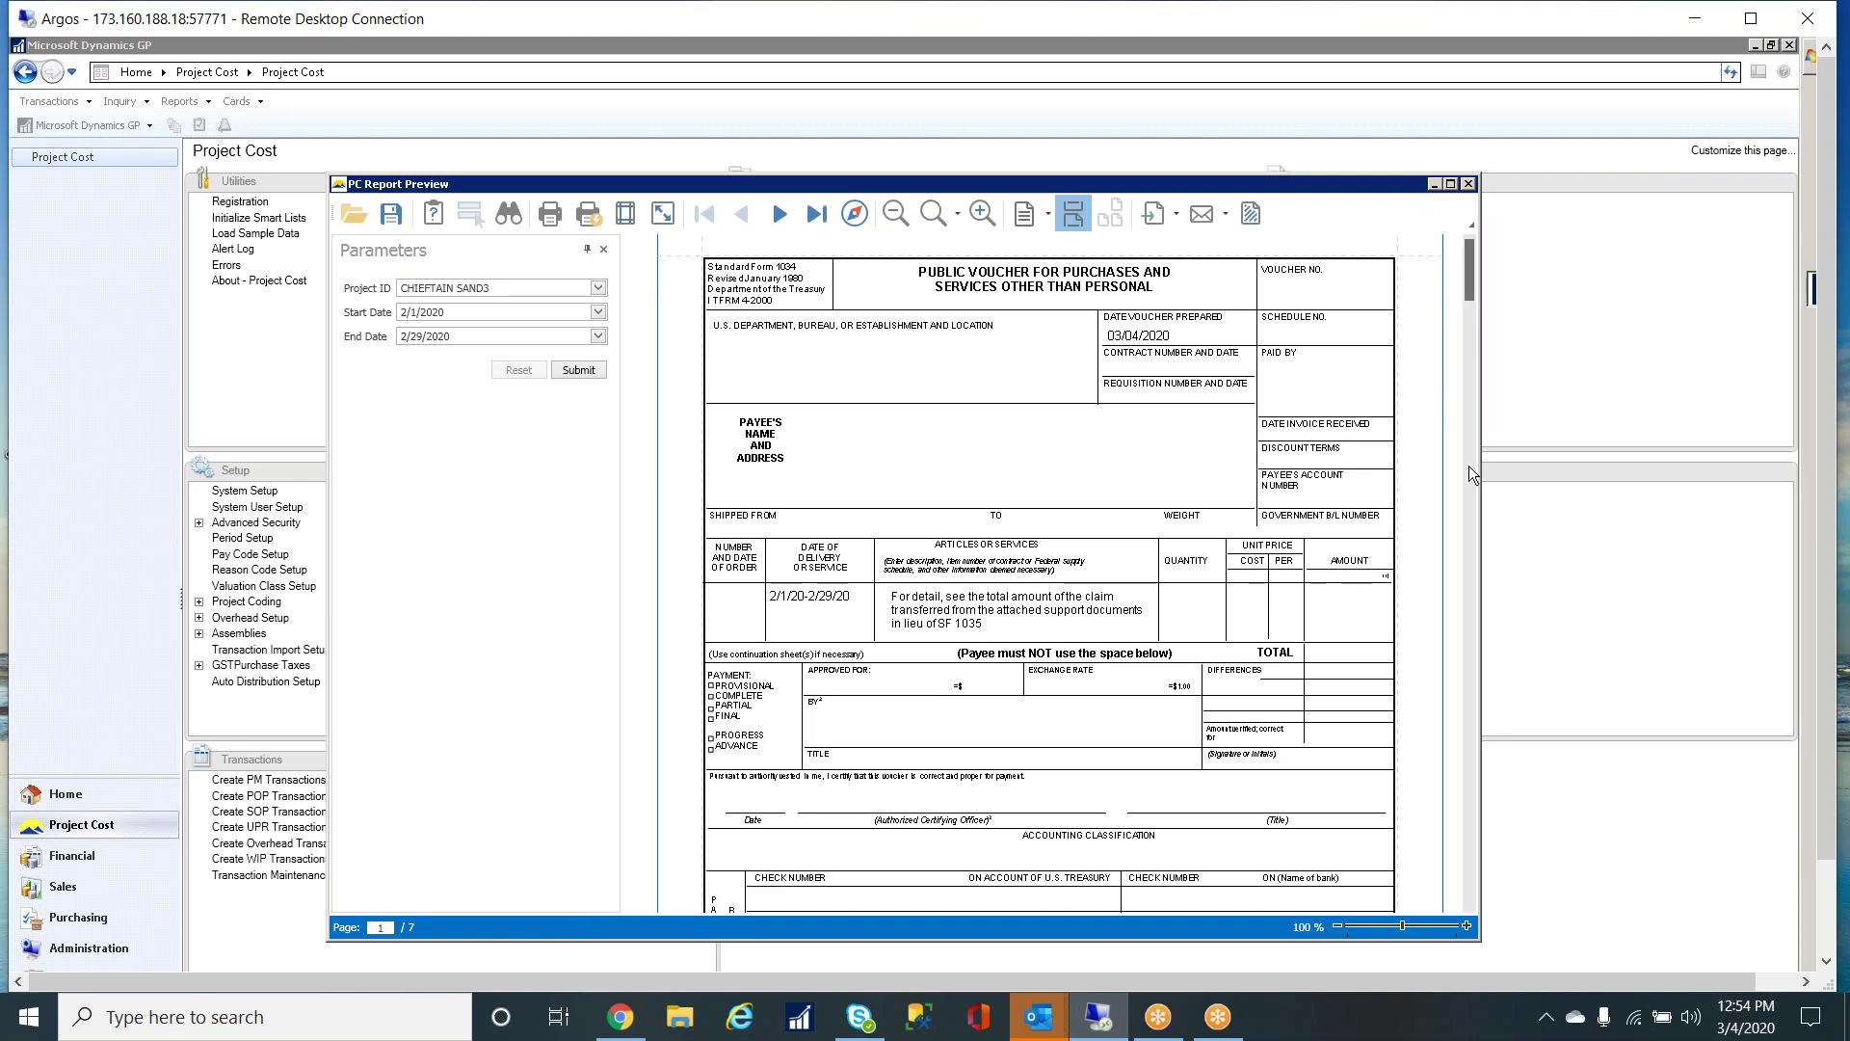
pyautogui.scroll(-10, 1469, 465)
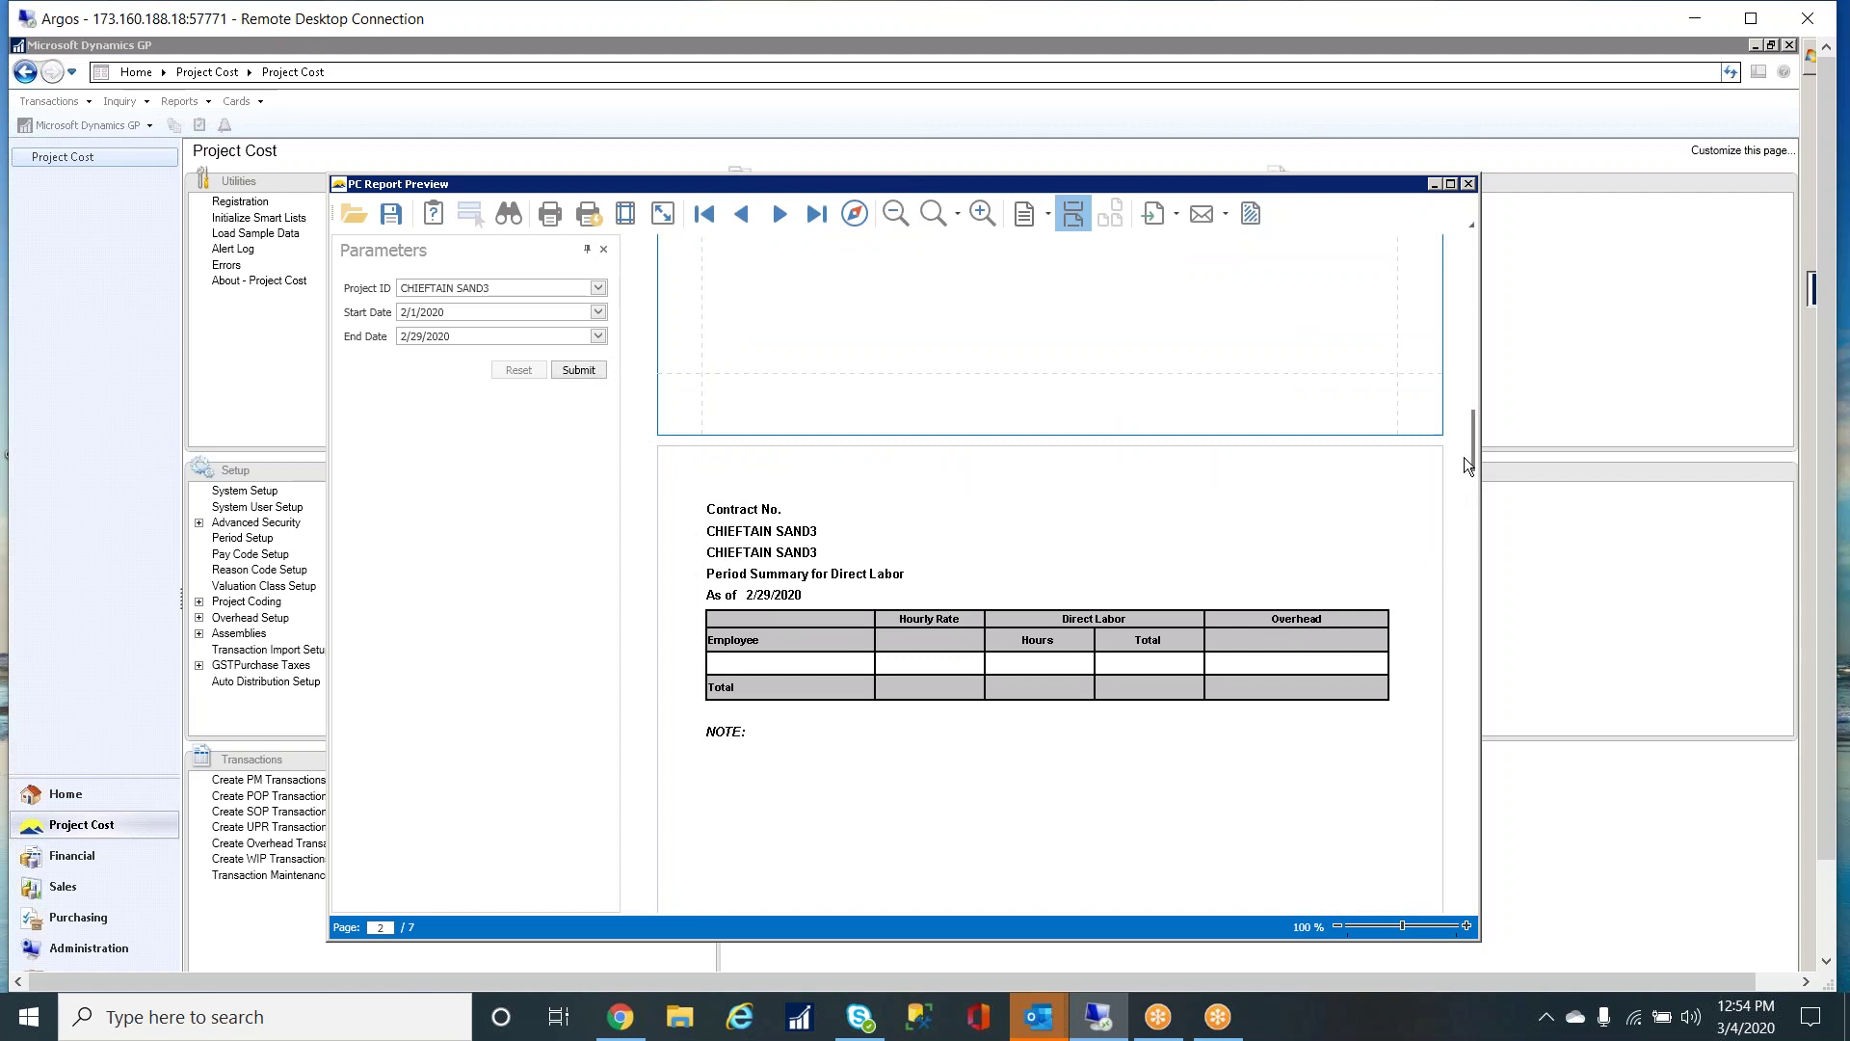
pyautogui.moveTo(1471, 453); pyautogui.dragTo(1390, 650)
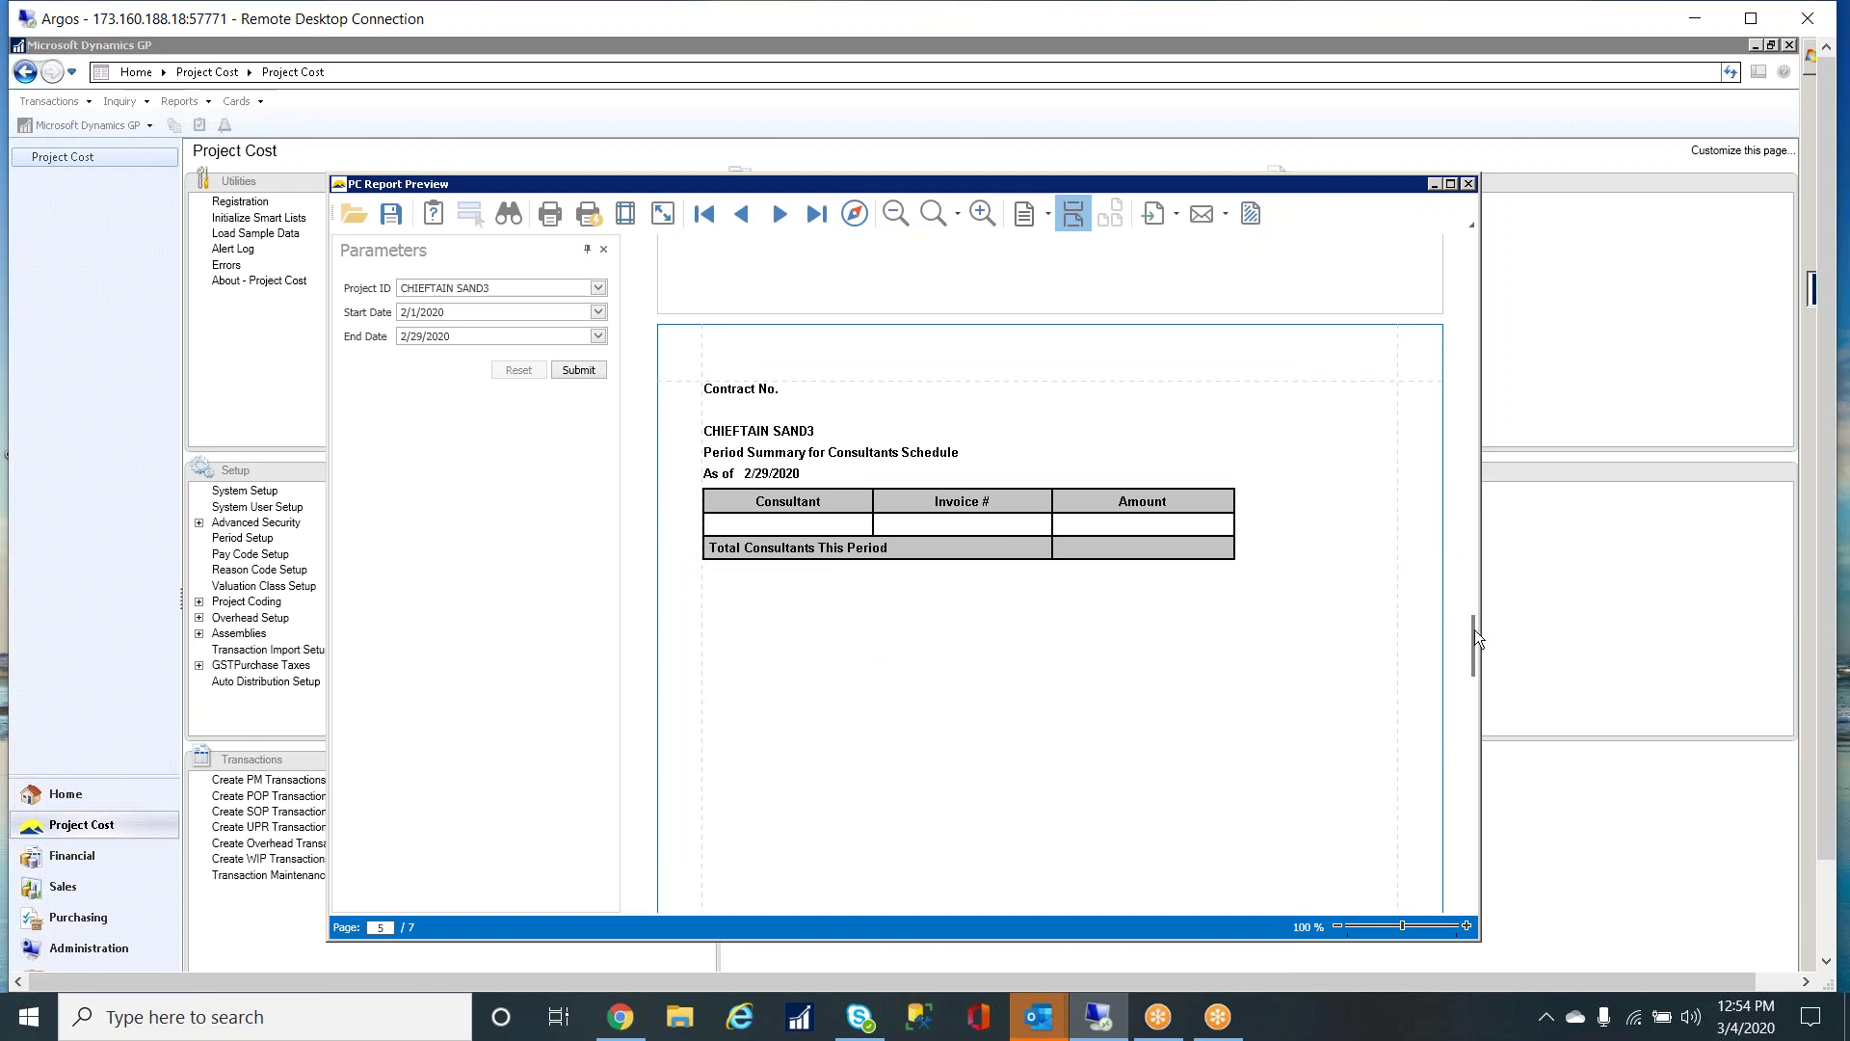
pyautogui.moveTo(1471, 634); pyautogui.dragTo(1455, 241)
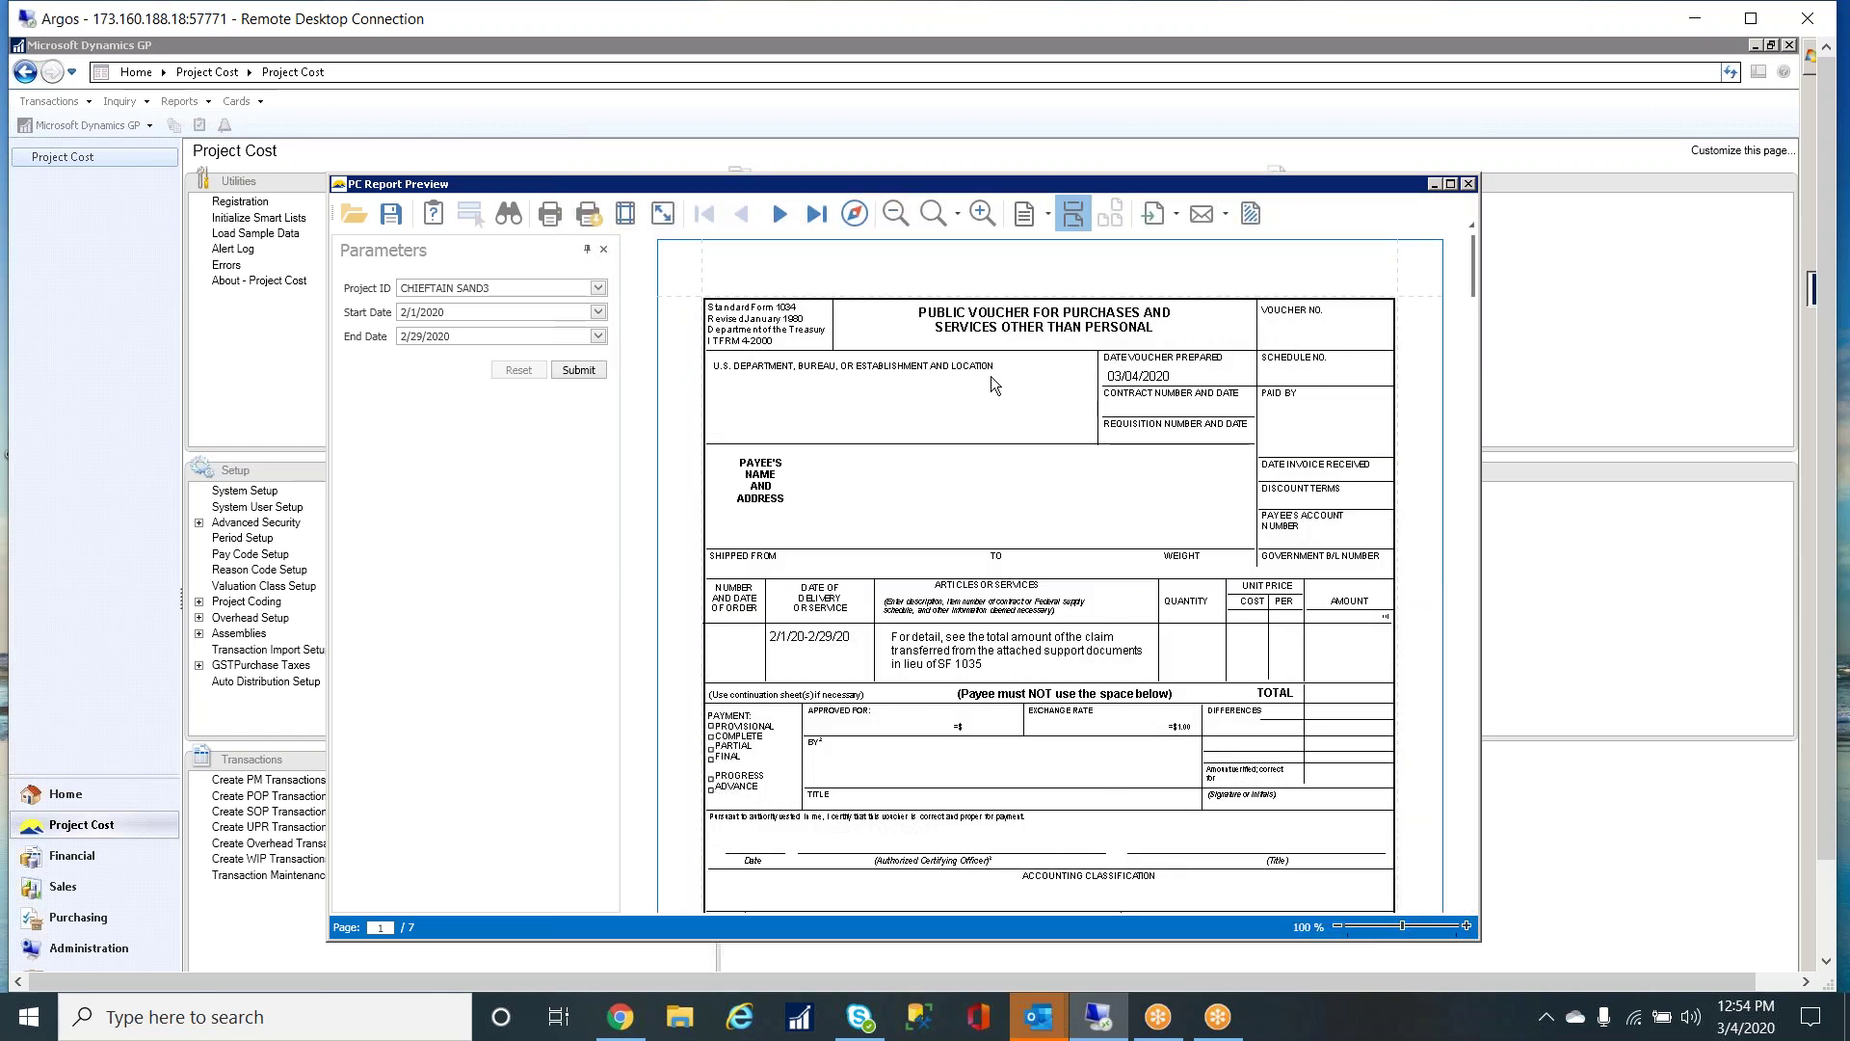
# - Close the billing preview and PC Report Manager, then open Report Button Setup
pyautogui.click(1468, 183)
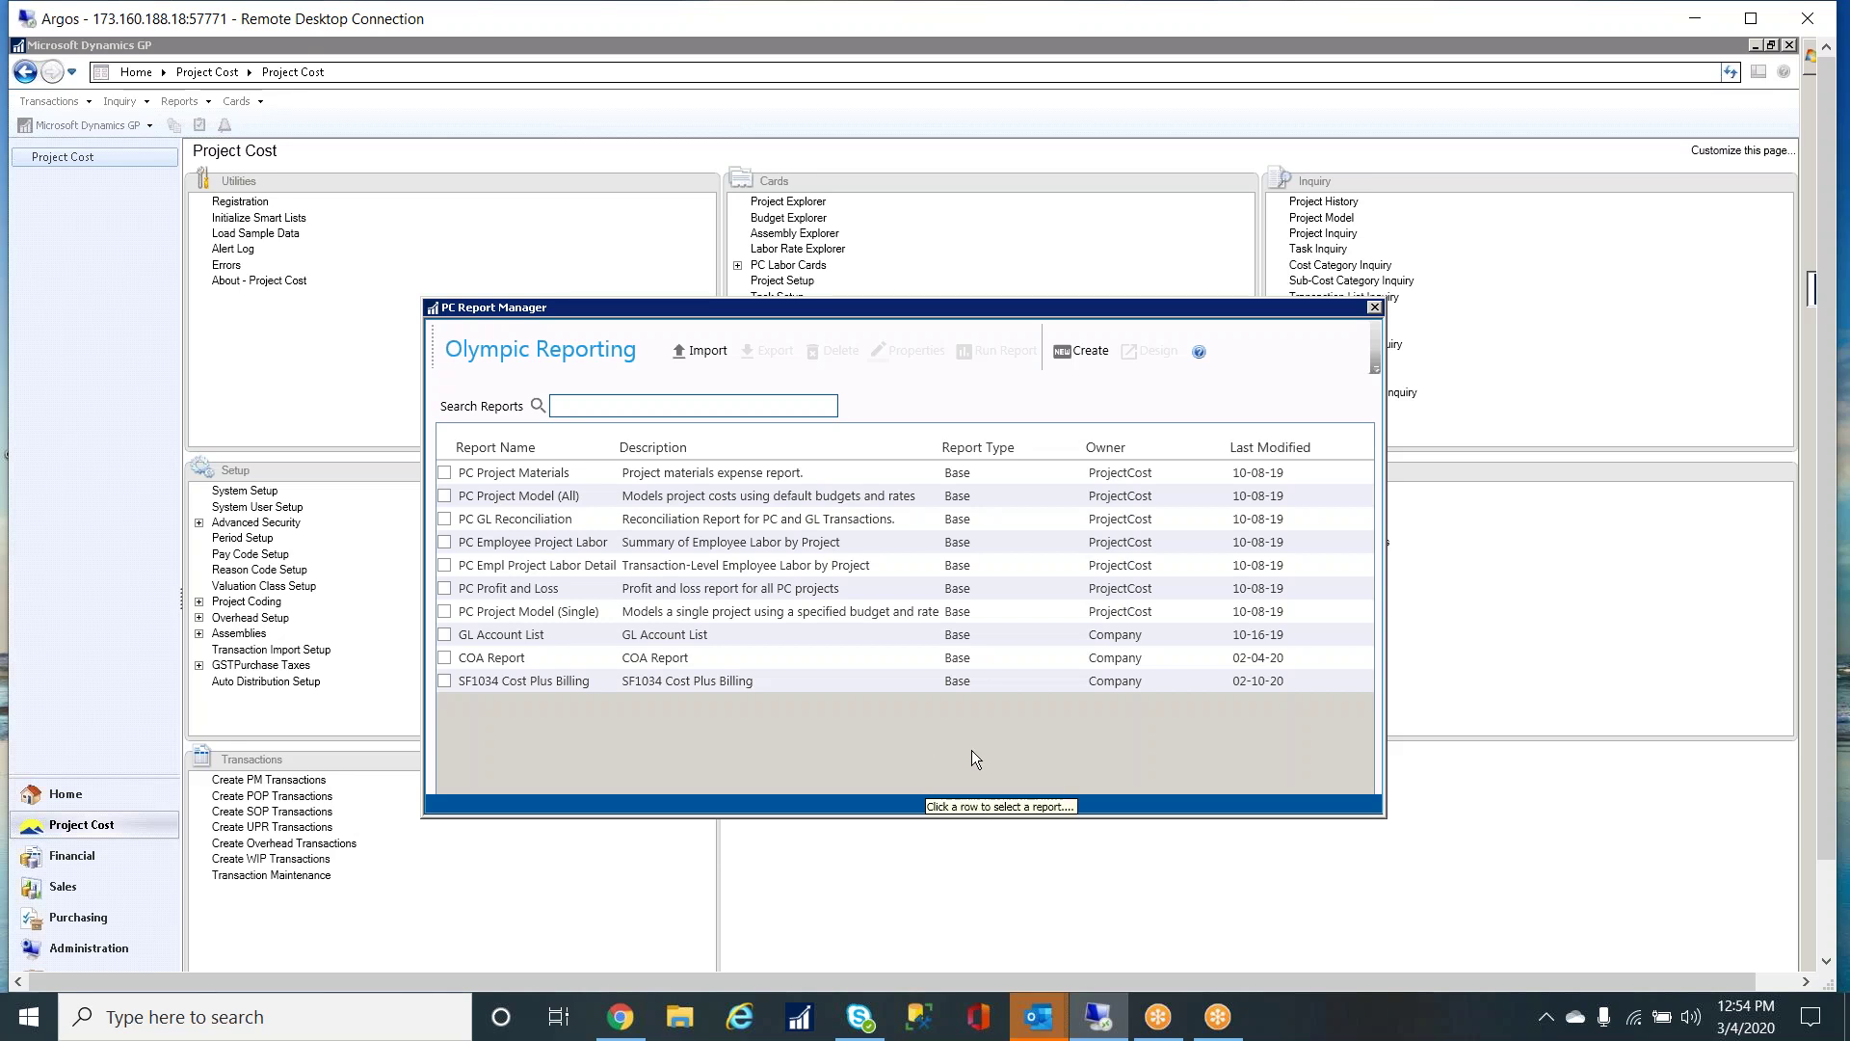
pyautogui.click(1374, 306)
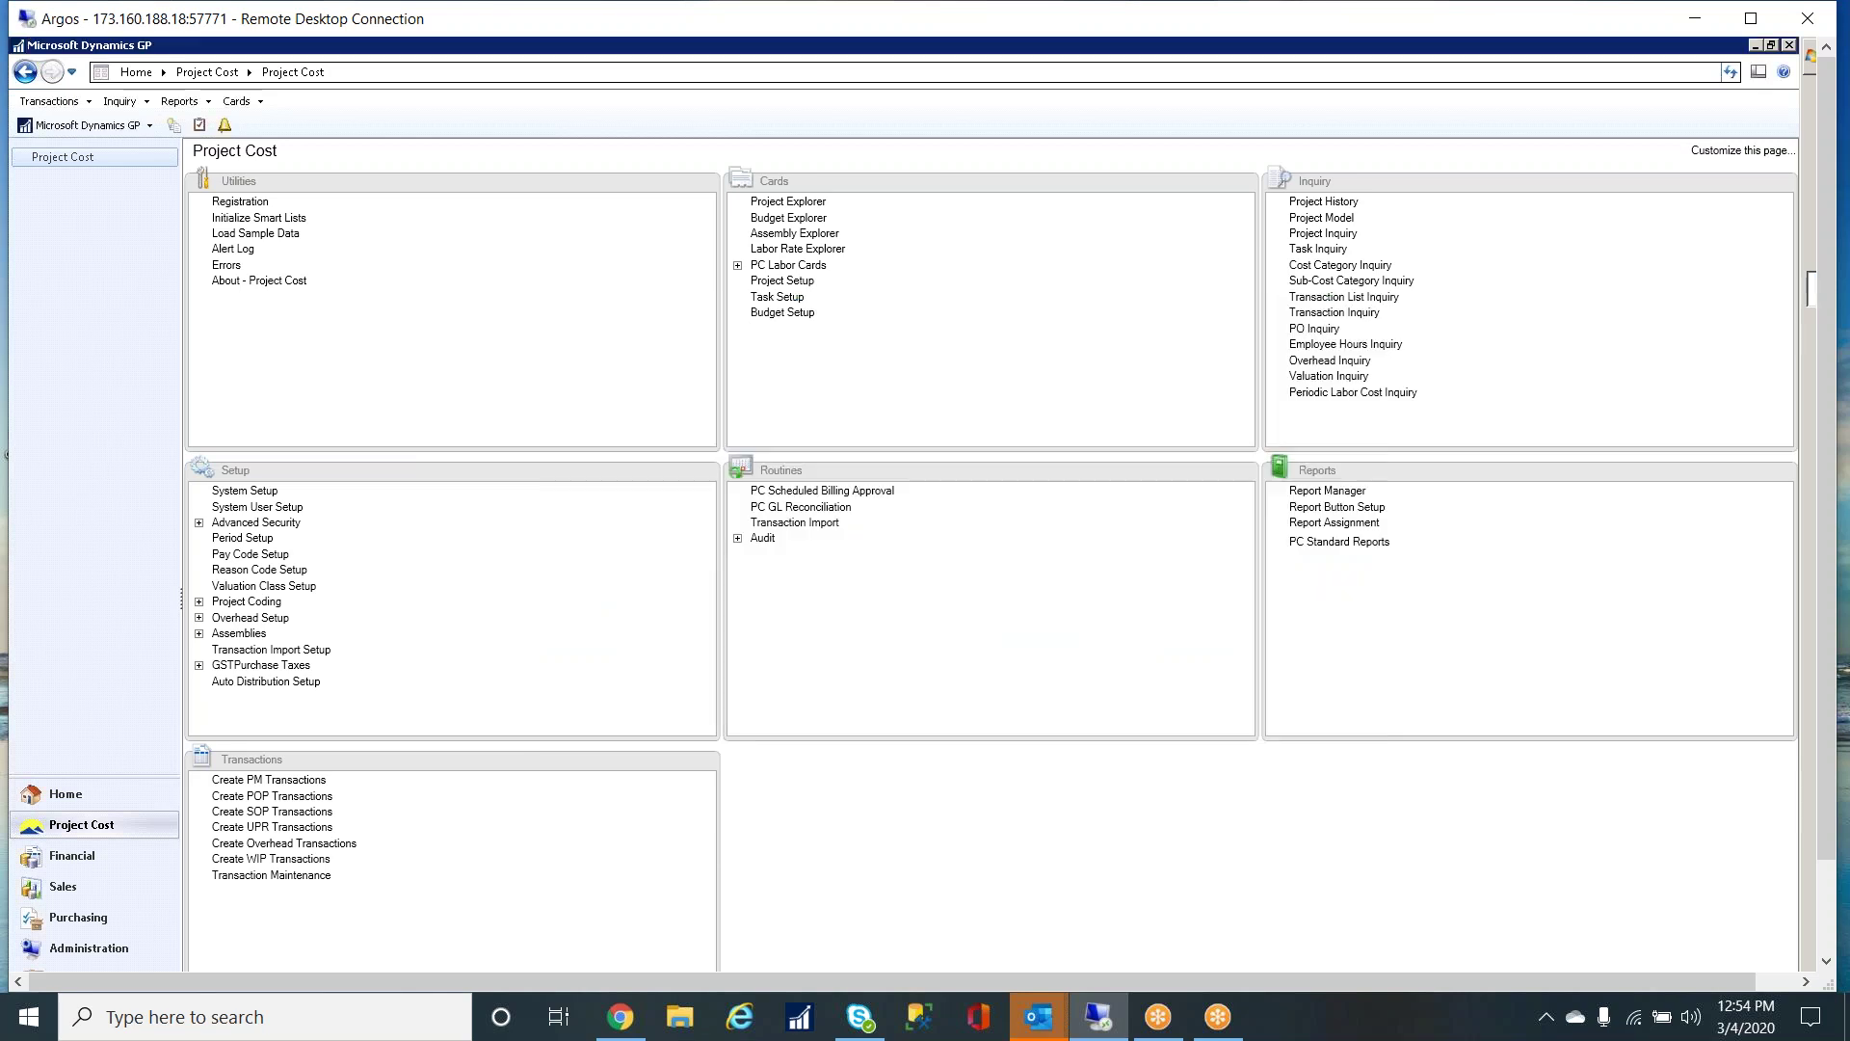
pyautogui.click(1321, 508)
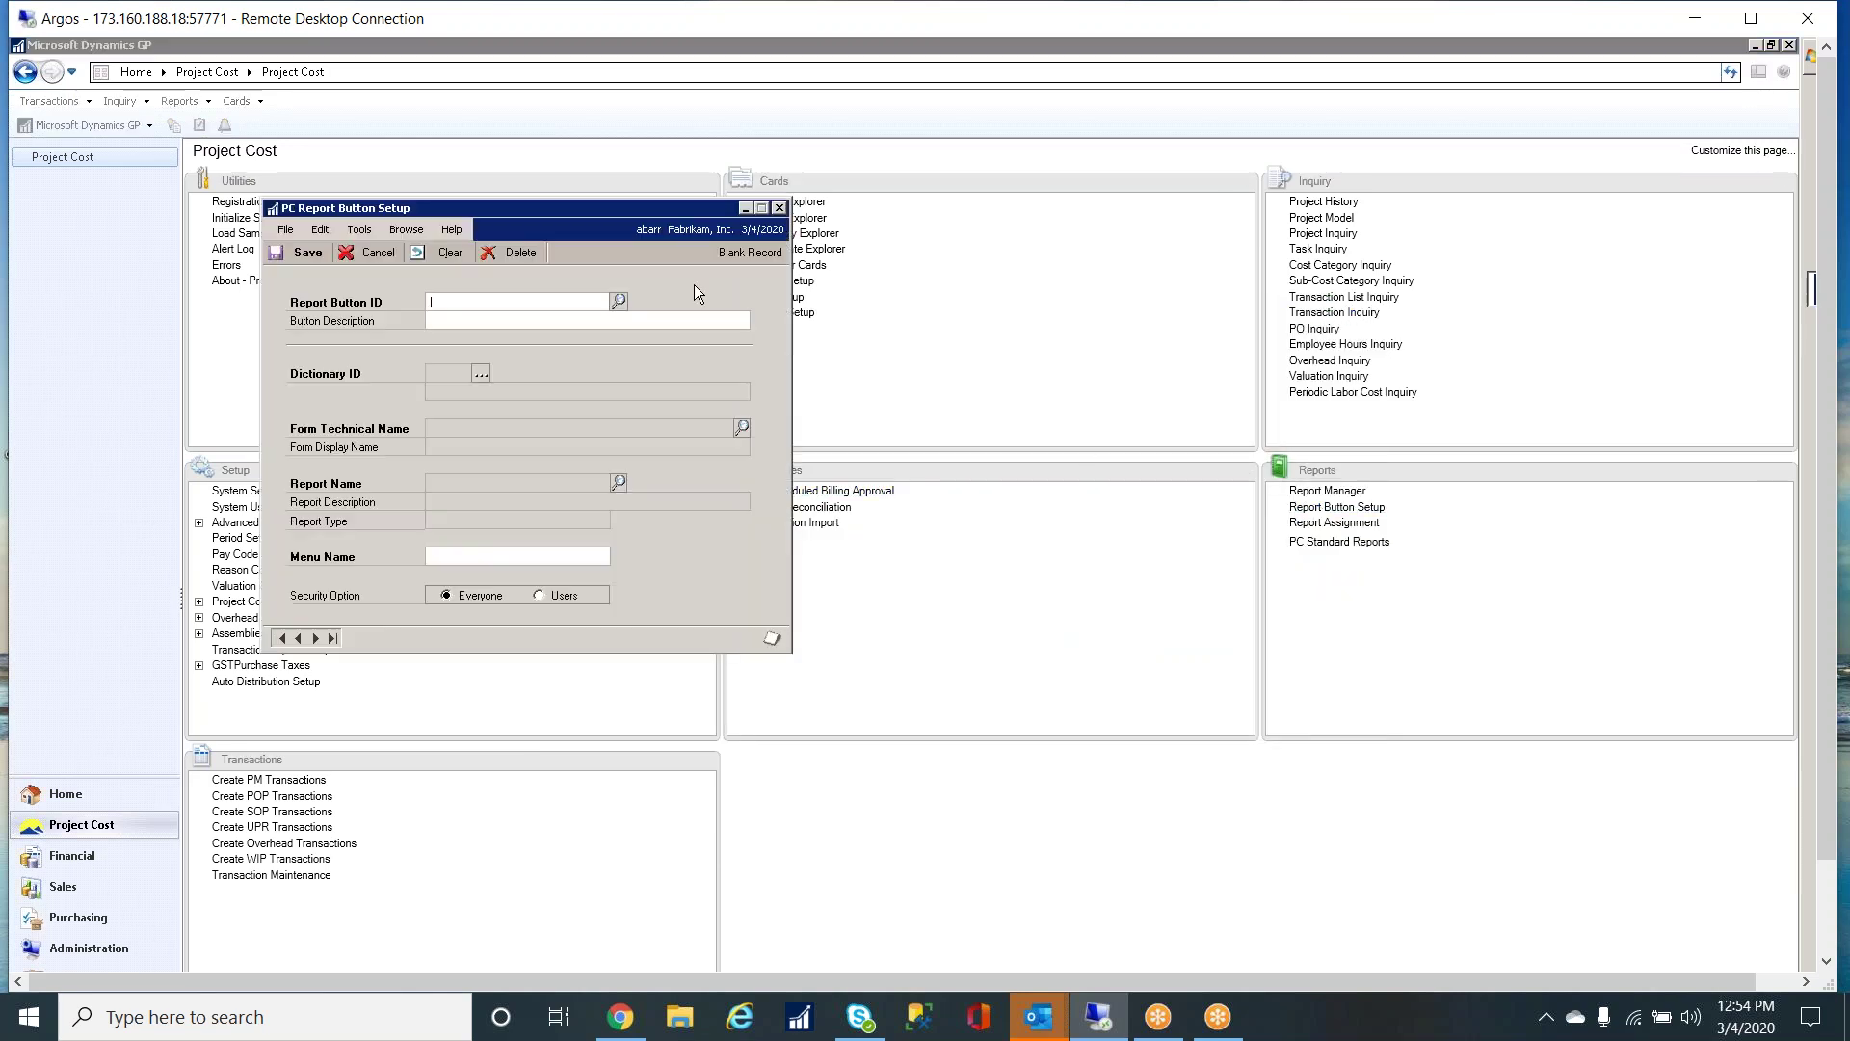
# - Load the existing COA Report button record into PC Report Button Setup
pyautogui.moveTo(798, 219); pyautogui.dragTo(952, 183)
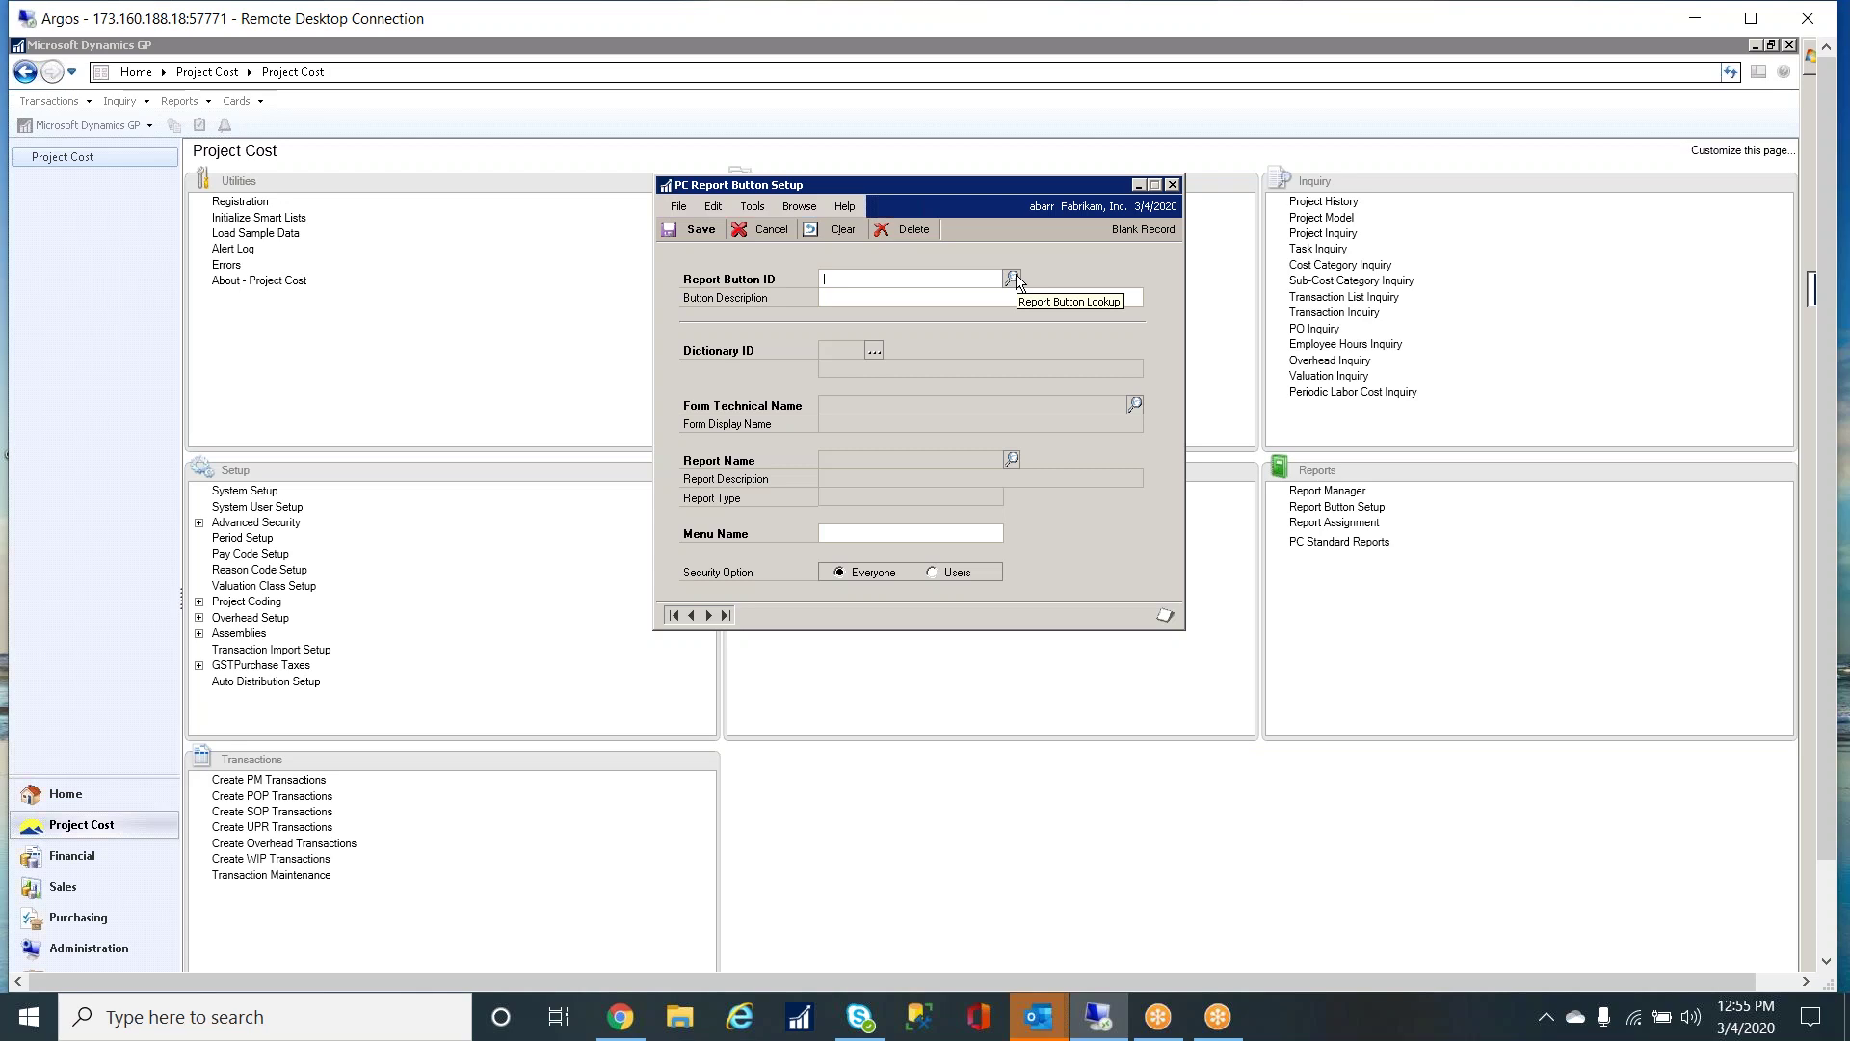
pyautogui.click(1013, 277)
pyautogui.click(554, 617)
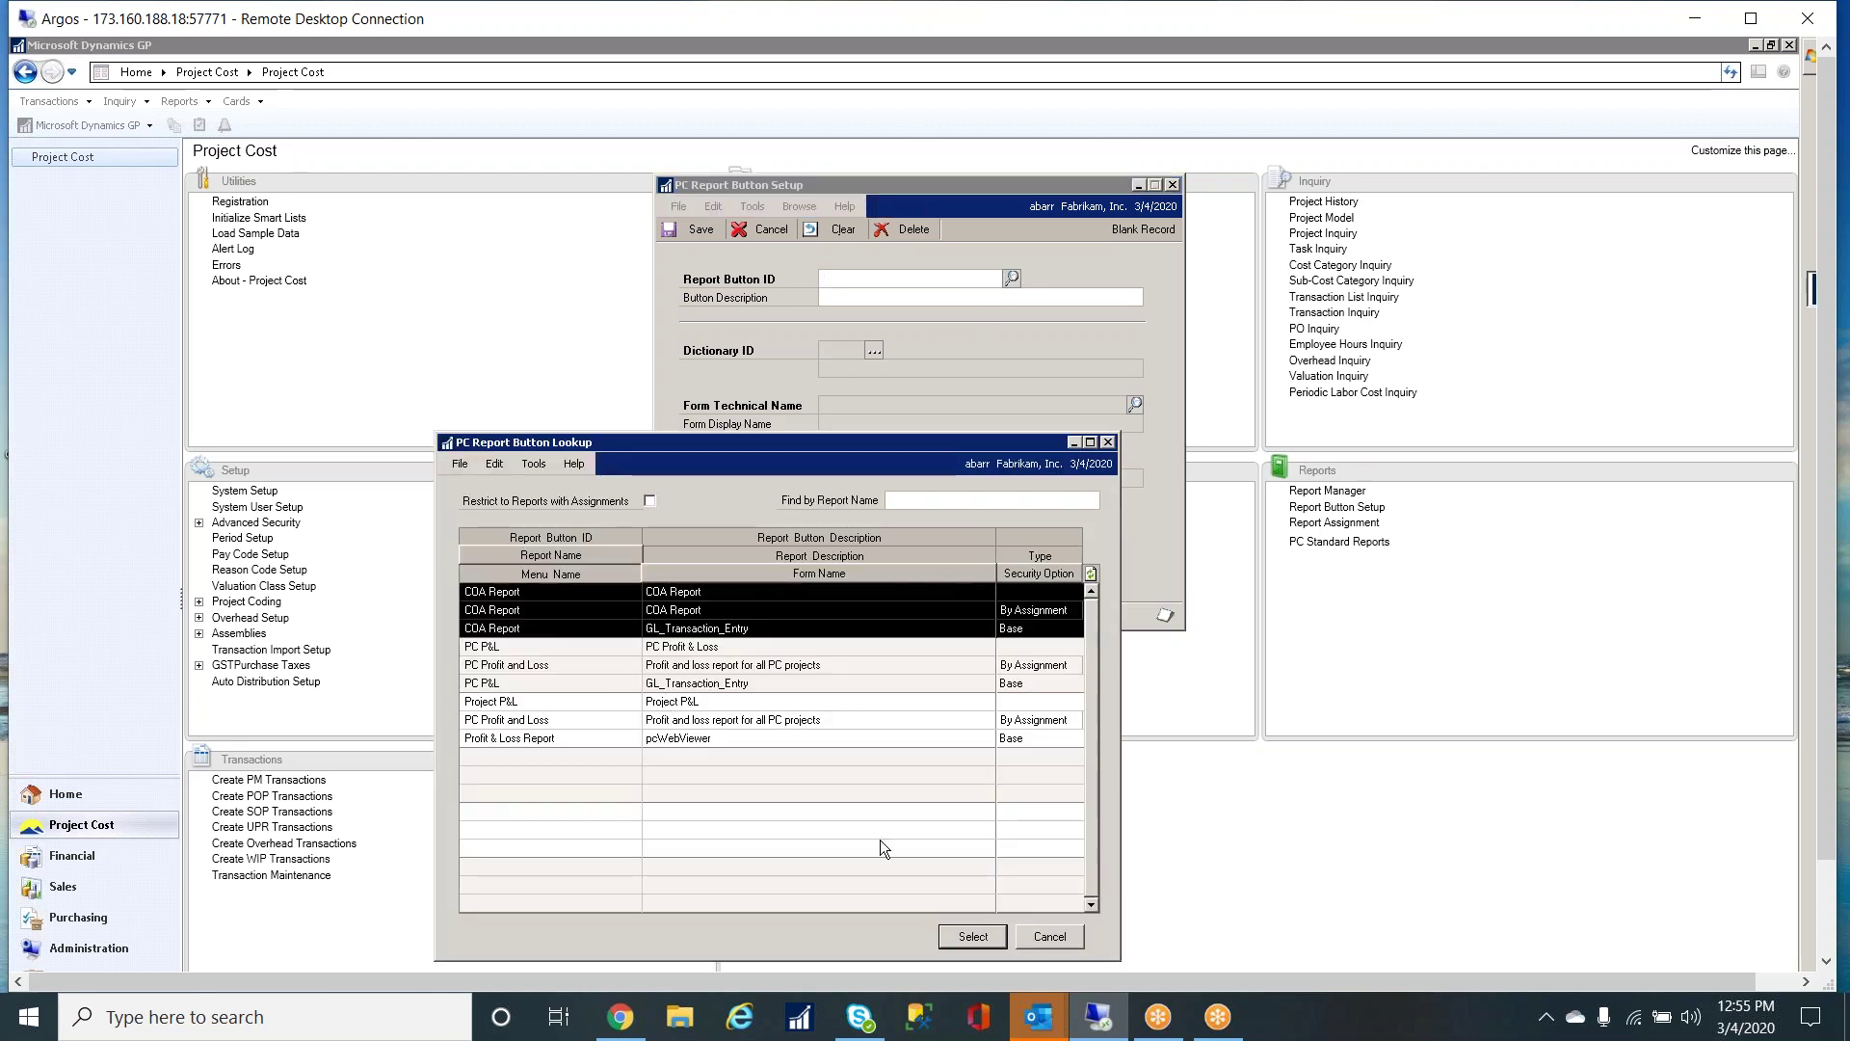
pyautogui.click(974, 935)
pyautogui.click(901, 279)
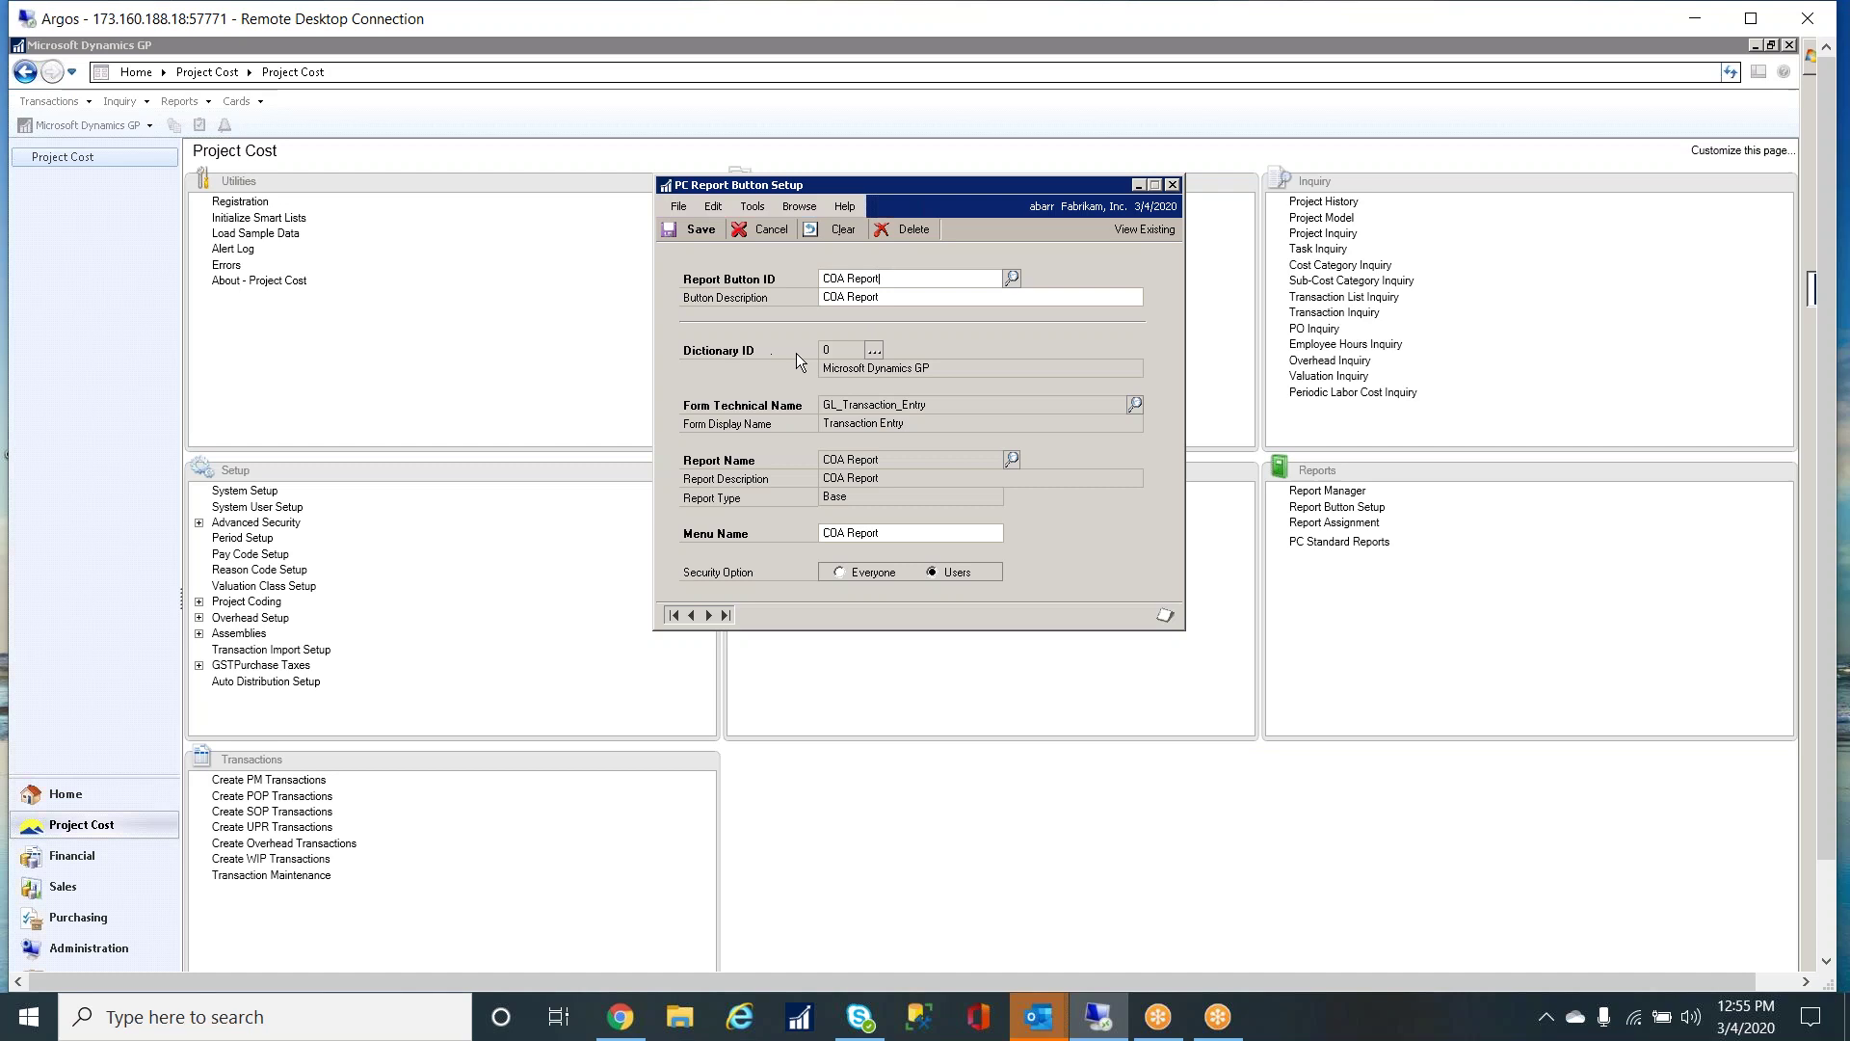
# - Browse the Dictionary ID lookup and close it without changing the dictionary
pyautogui.click(874, 350)
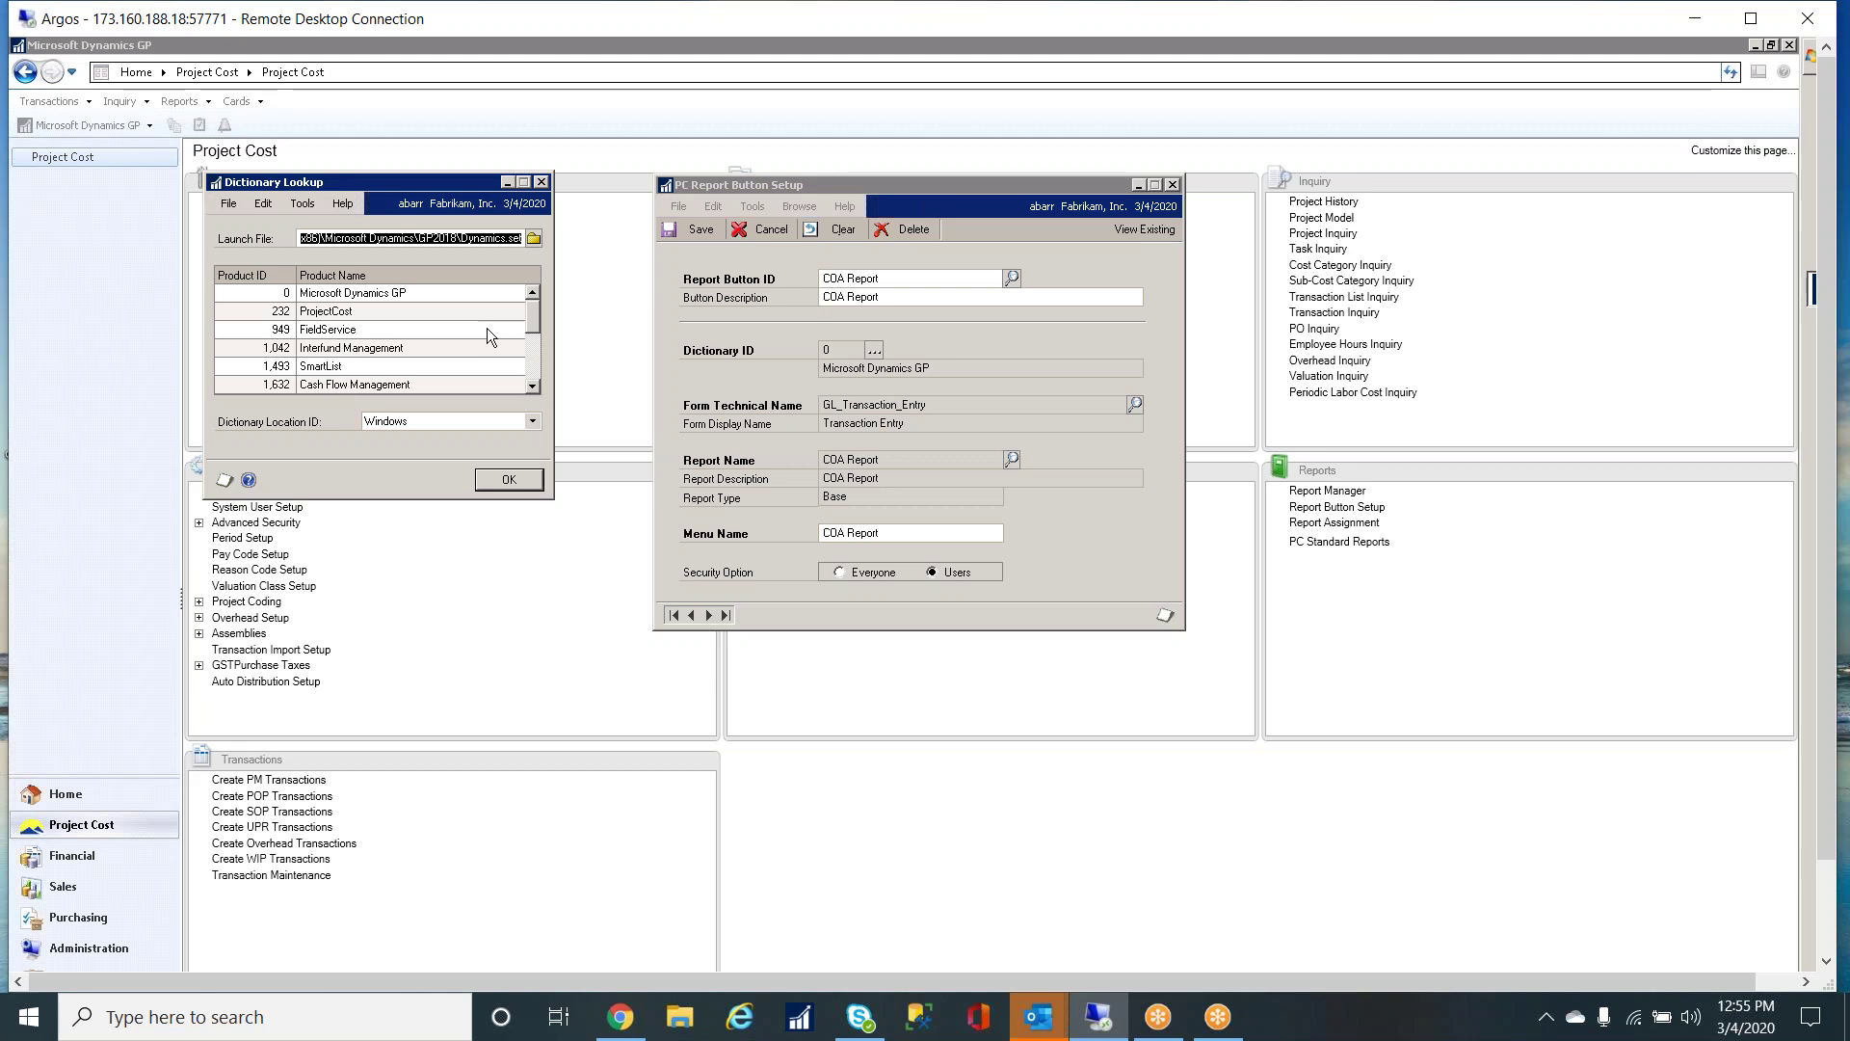
pyautogui.scroll(-2, 528, 381)
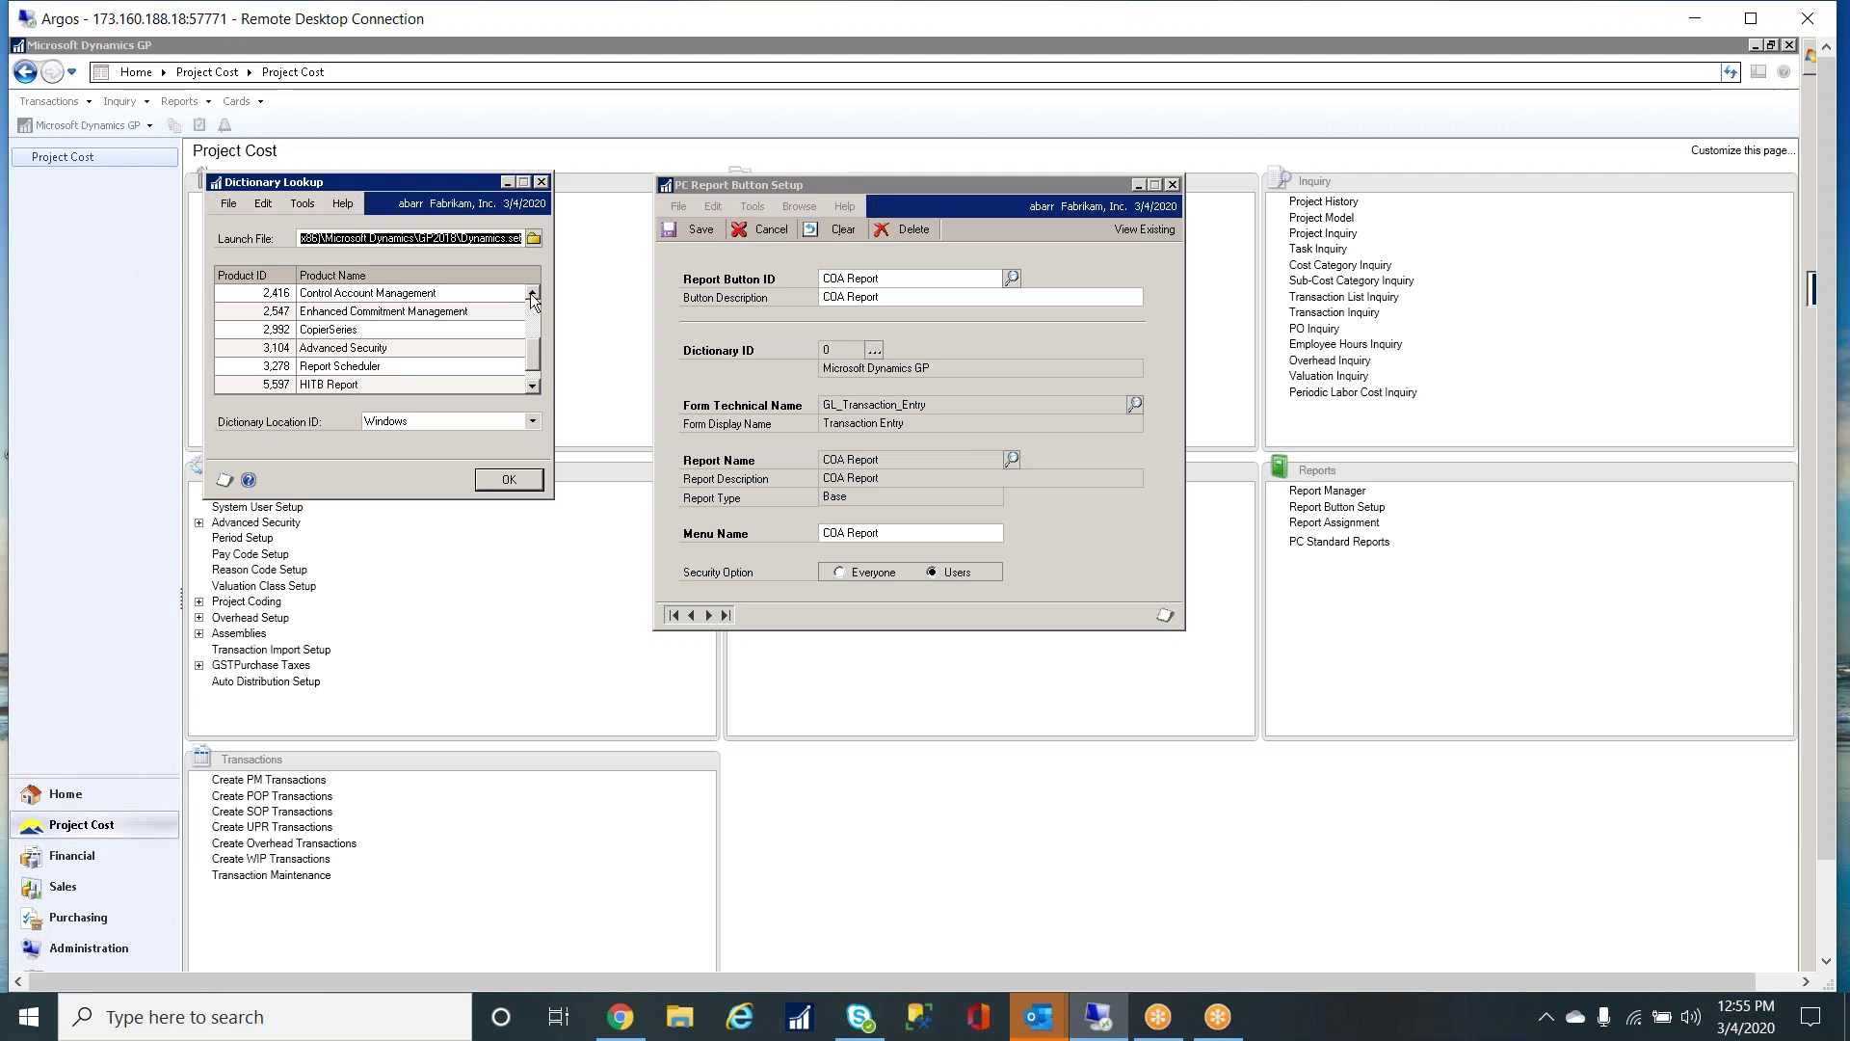
pyautogui.scroll(2, 540, 339)
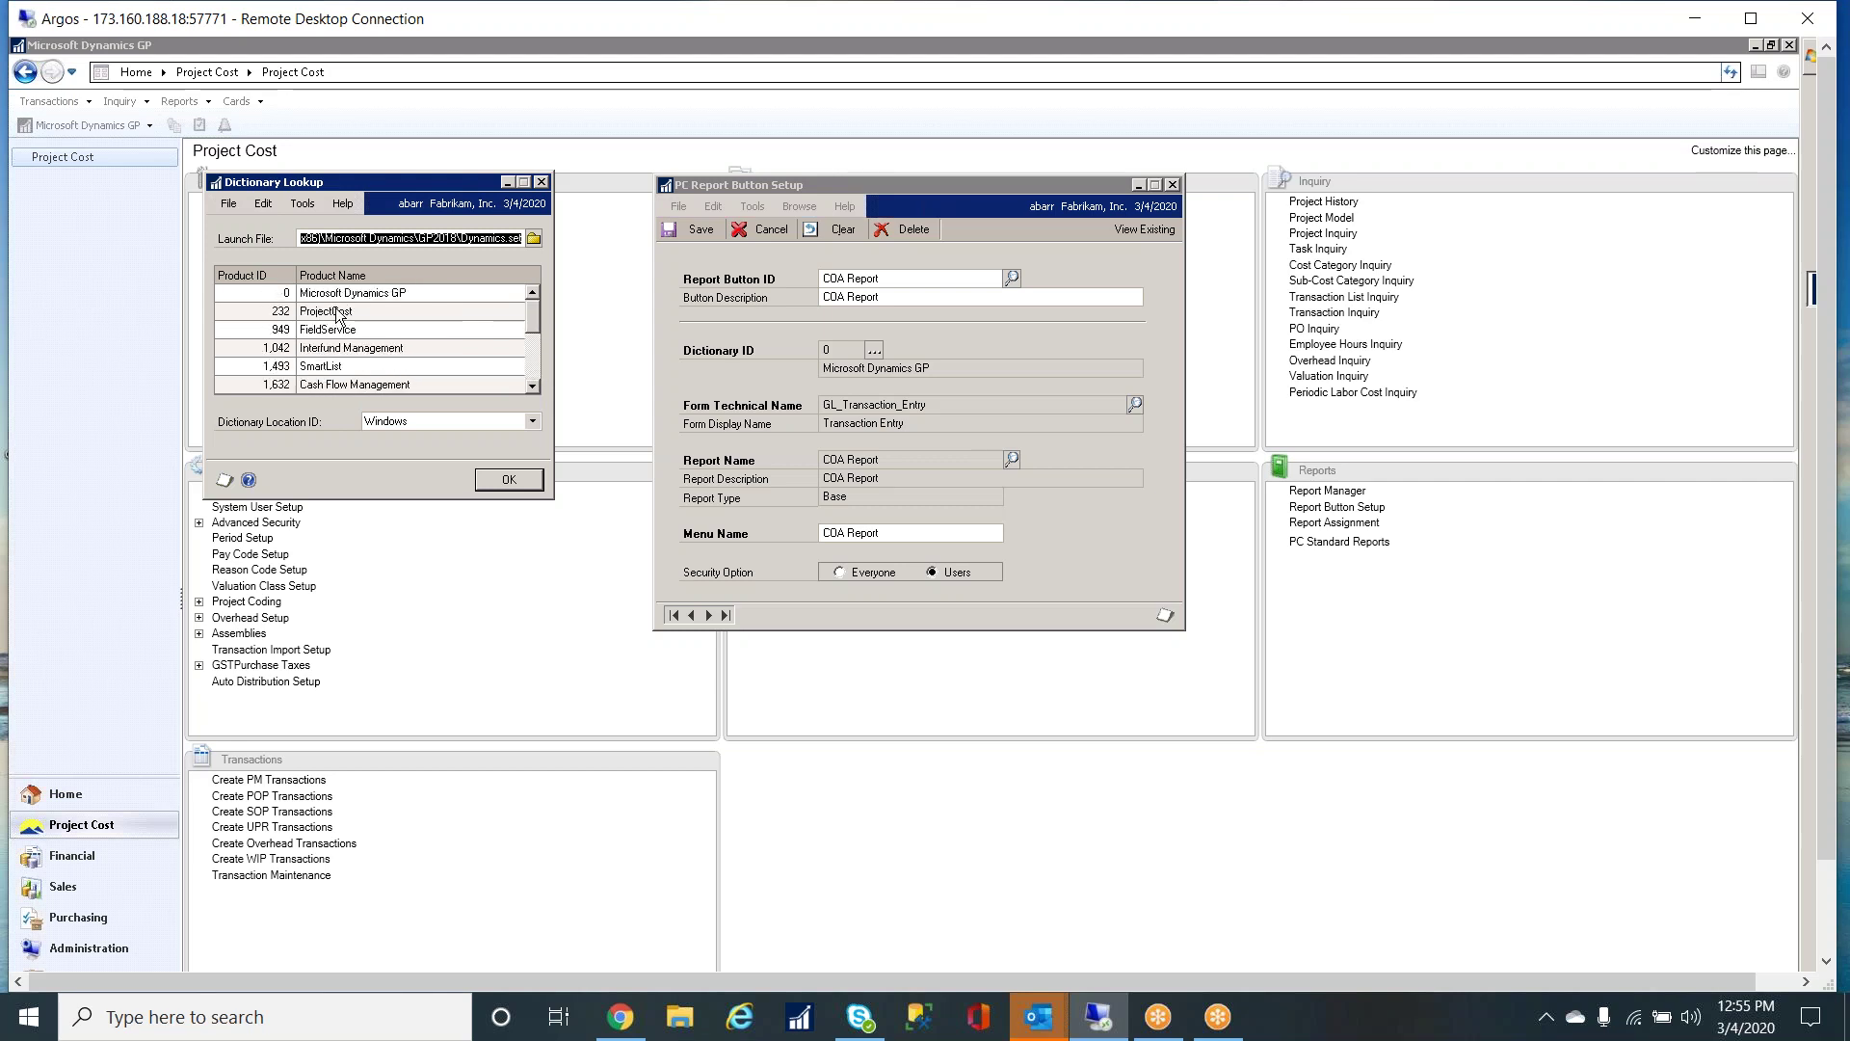
pyautogui.click(511, 479)
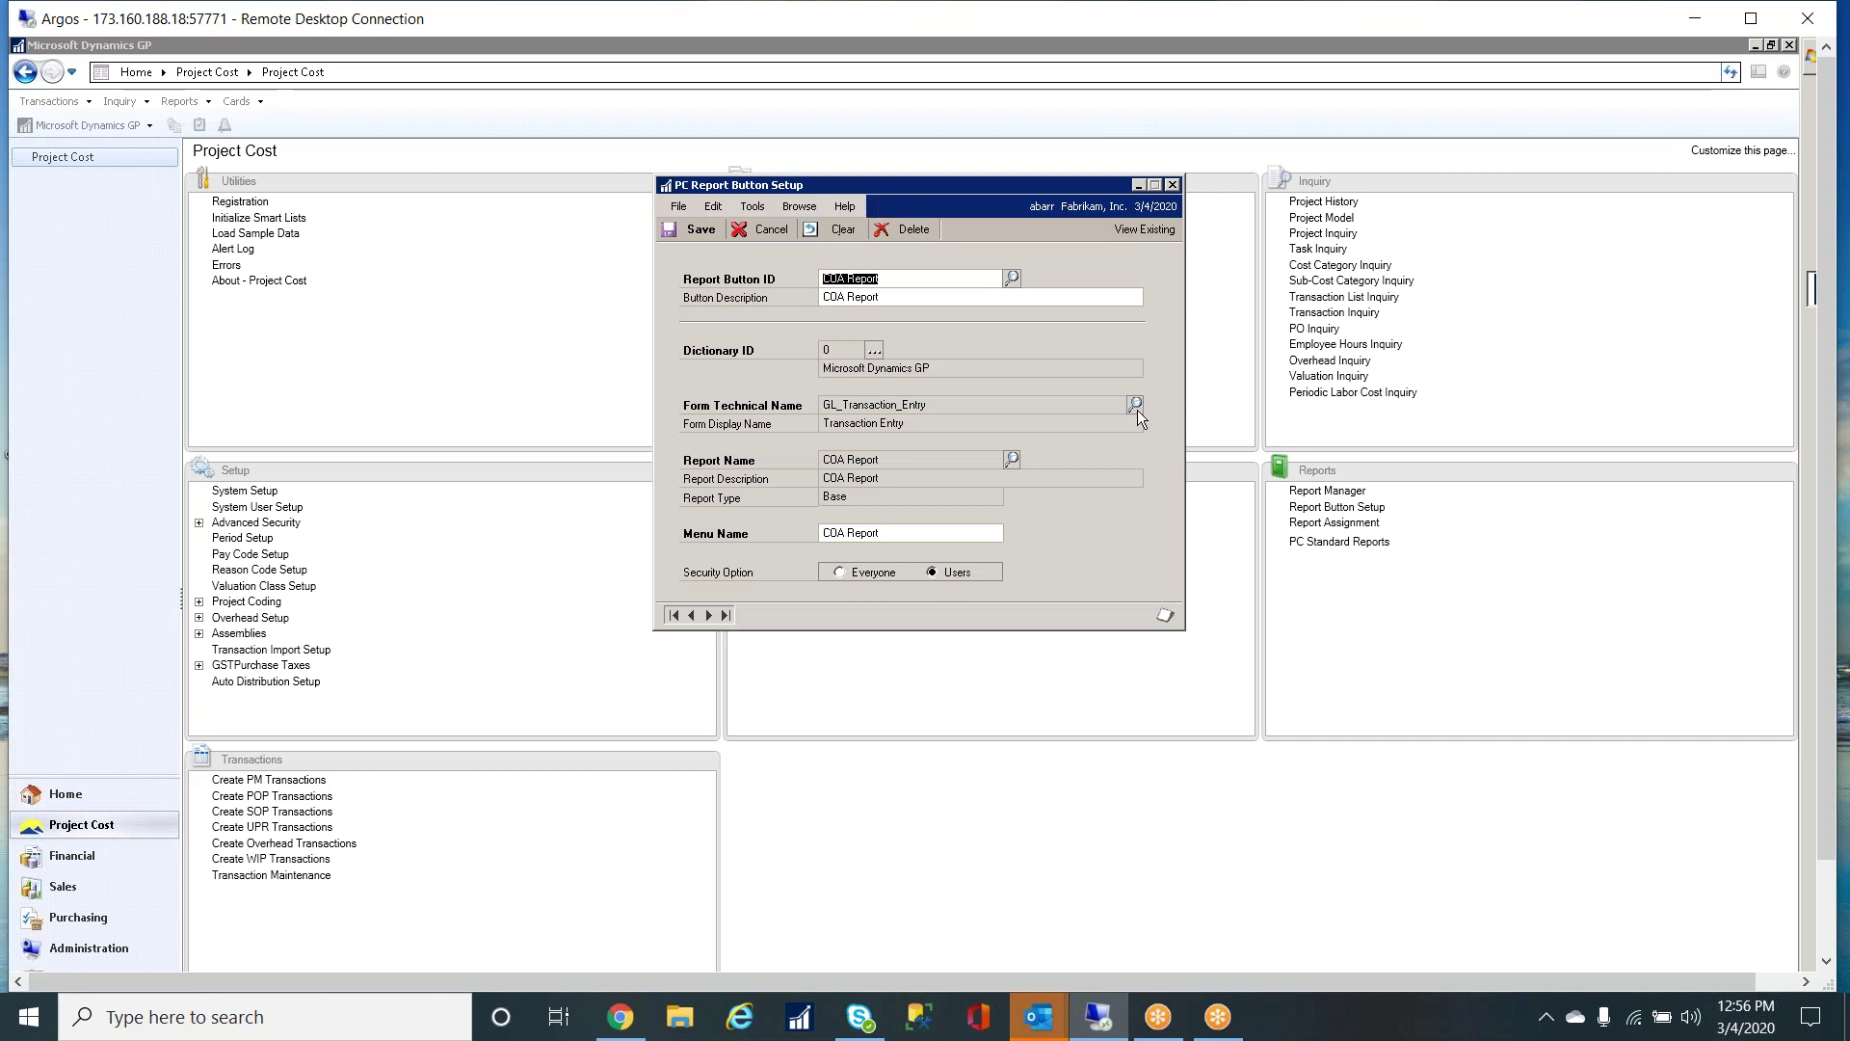
# - Attach the report button to the GL_Transaction_Entry form from the Financial series forms
pyautogui.click(1137, 409)
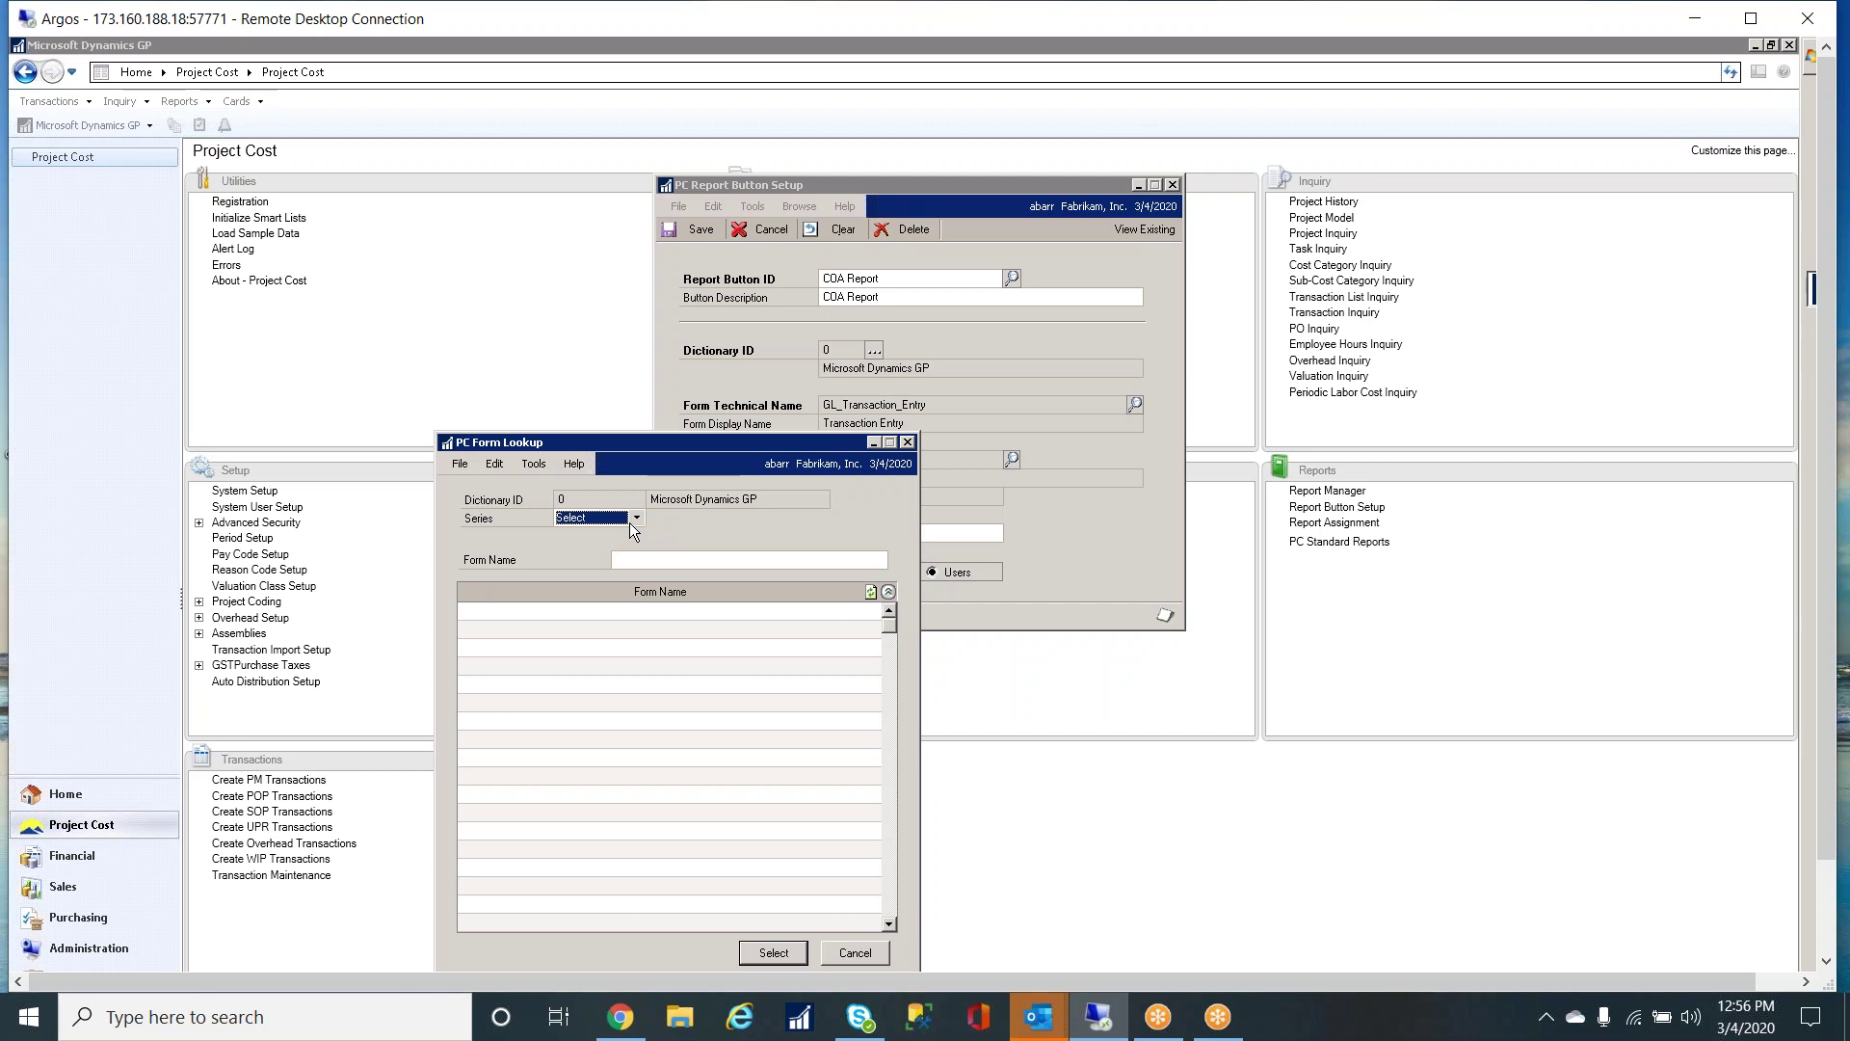
pyautogui.click(636, 520)
pyautogui.click(607, 532)
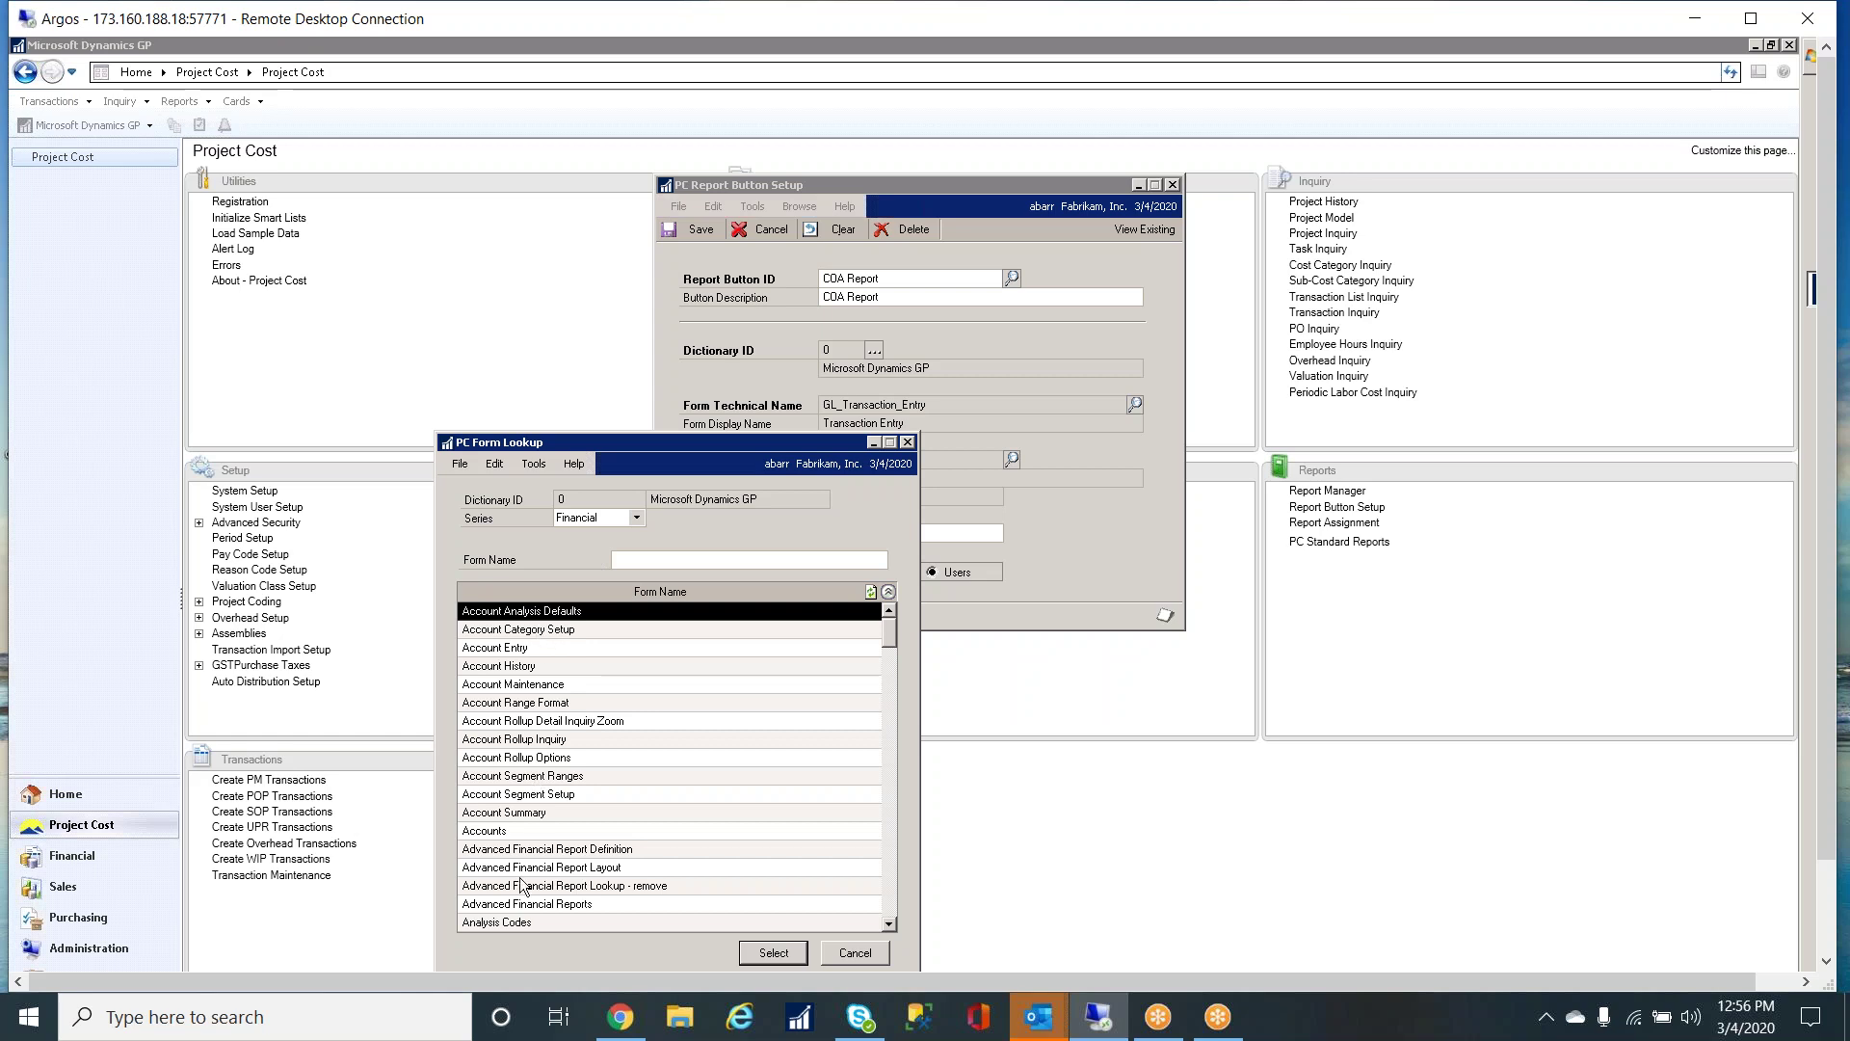
pyautogui.click(887, 724)
pyautogui.moveTo(887, 724); pyautogui.dragTo(888, 750)
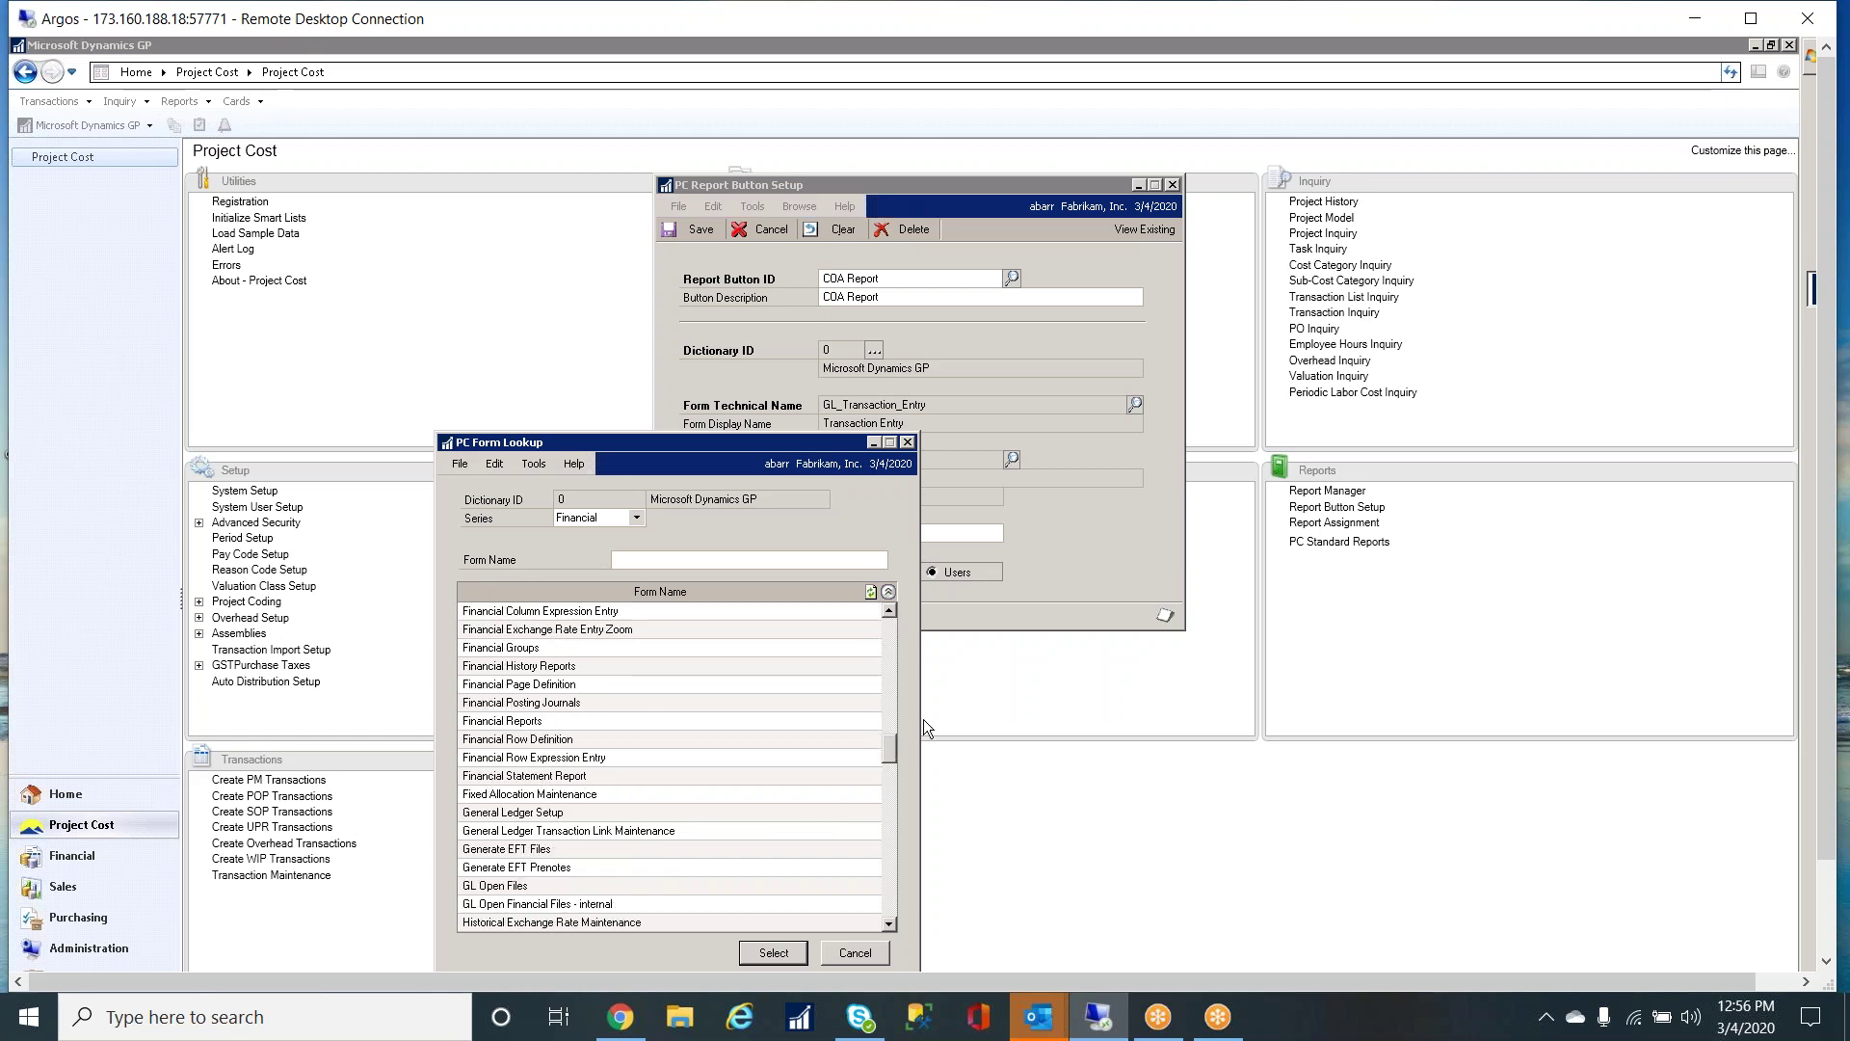
pyautogui.click(907, 441)
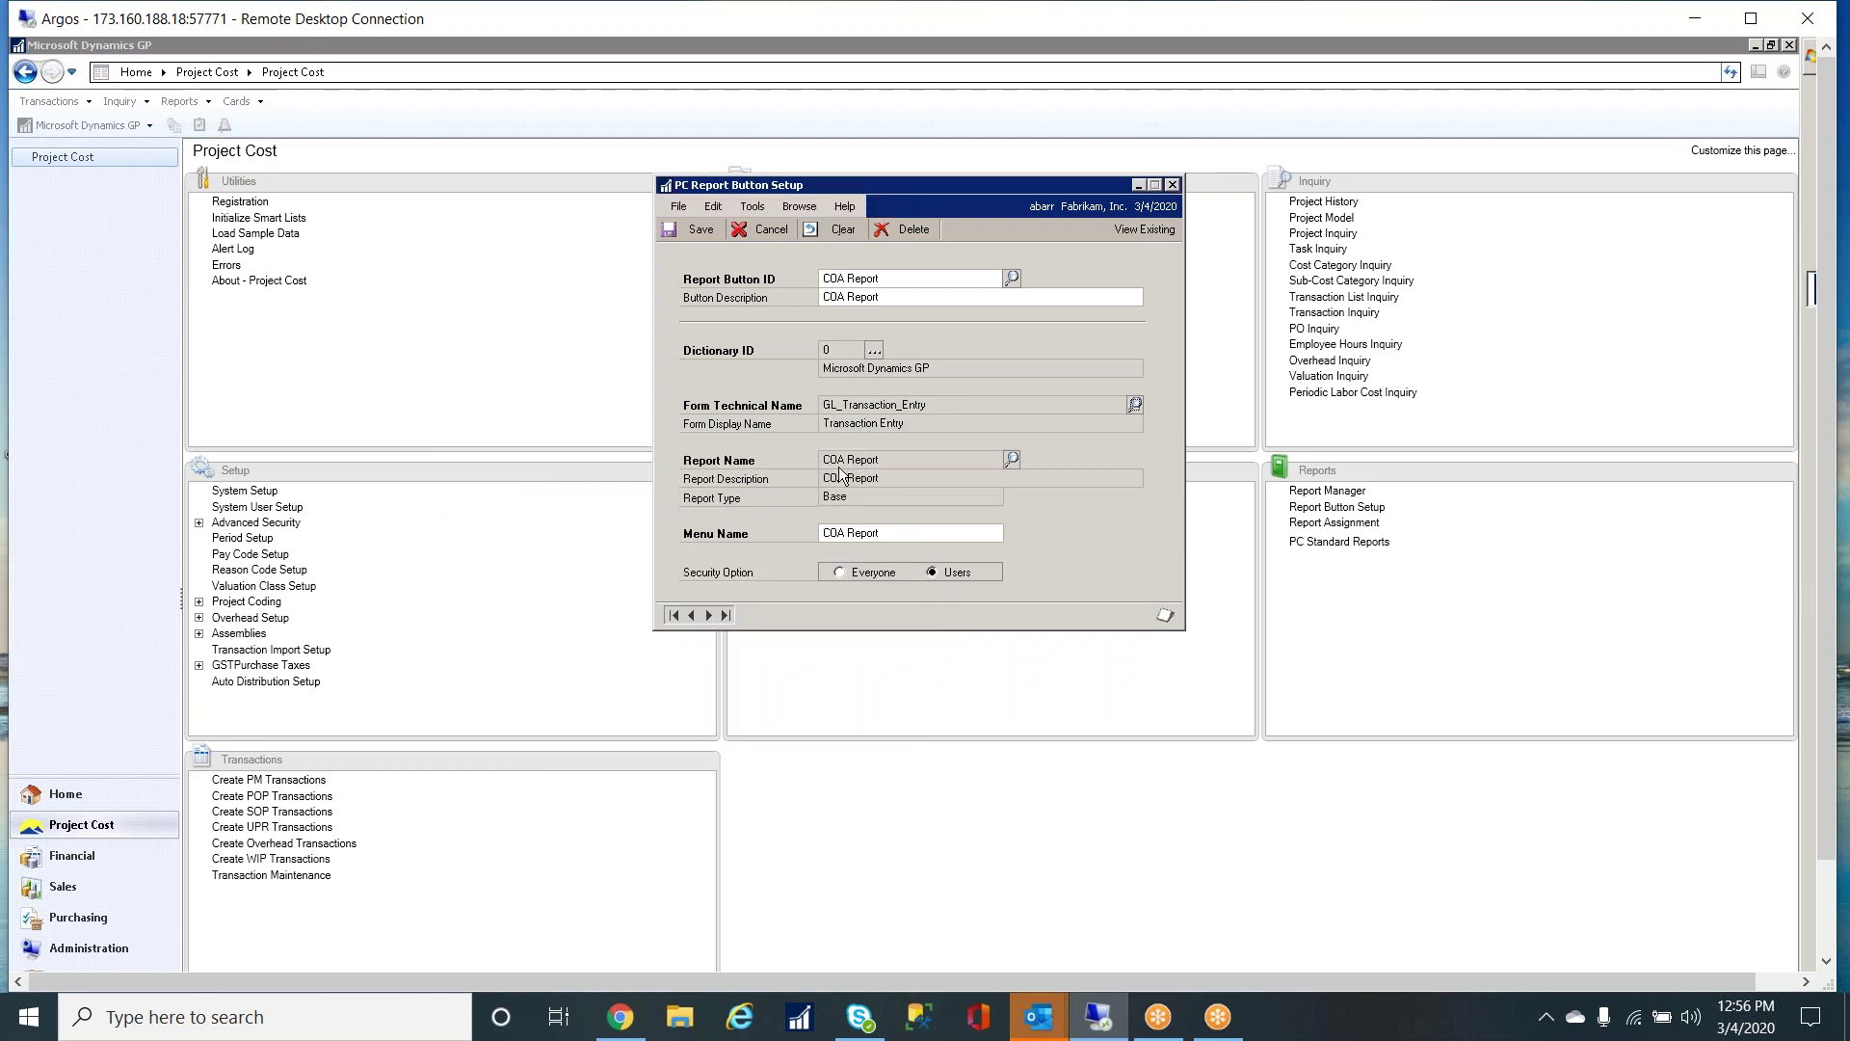
# - Choose COA Report as the report, confirm its menu name, and save the button setup
pyautogui.click(1014, 460)
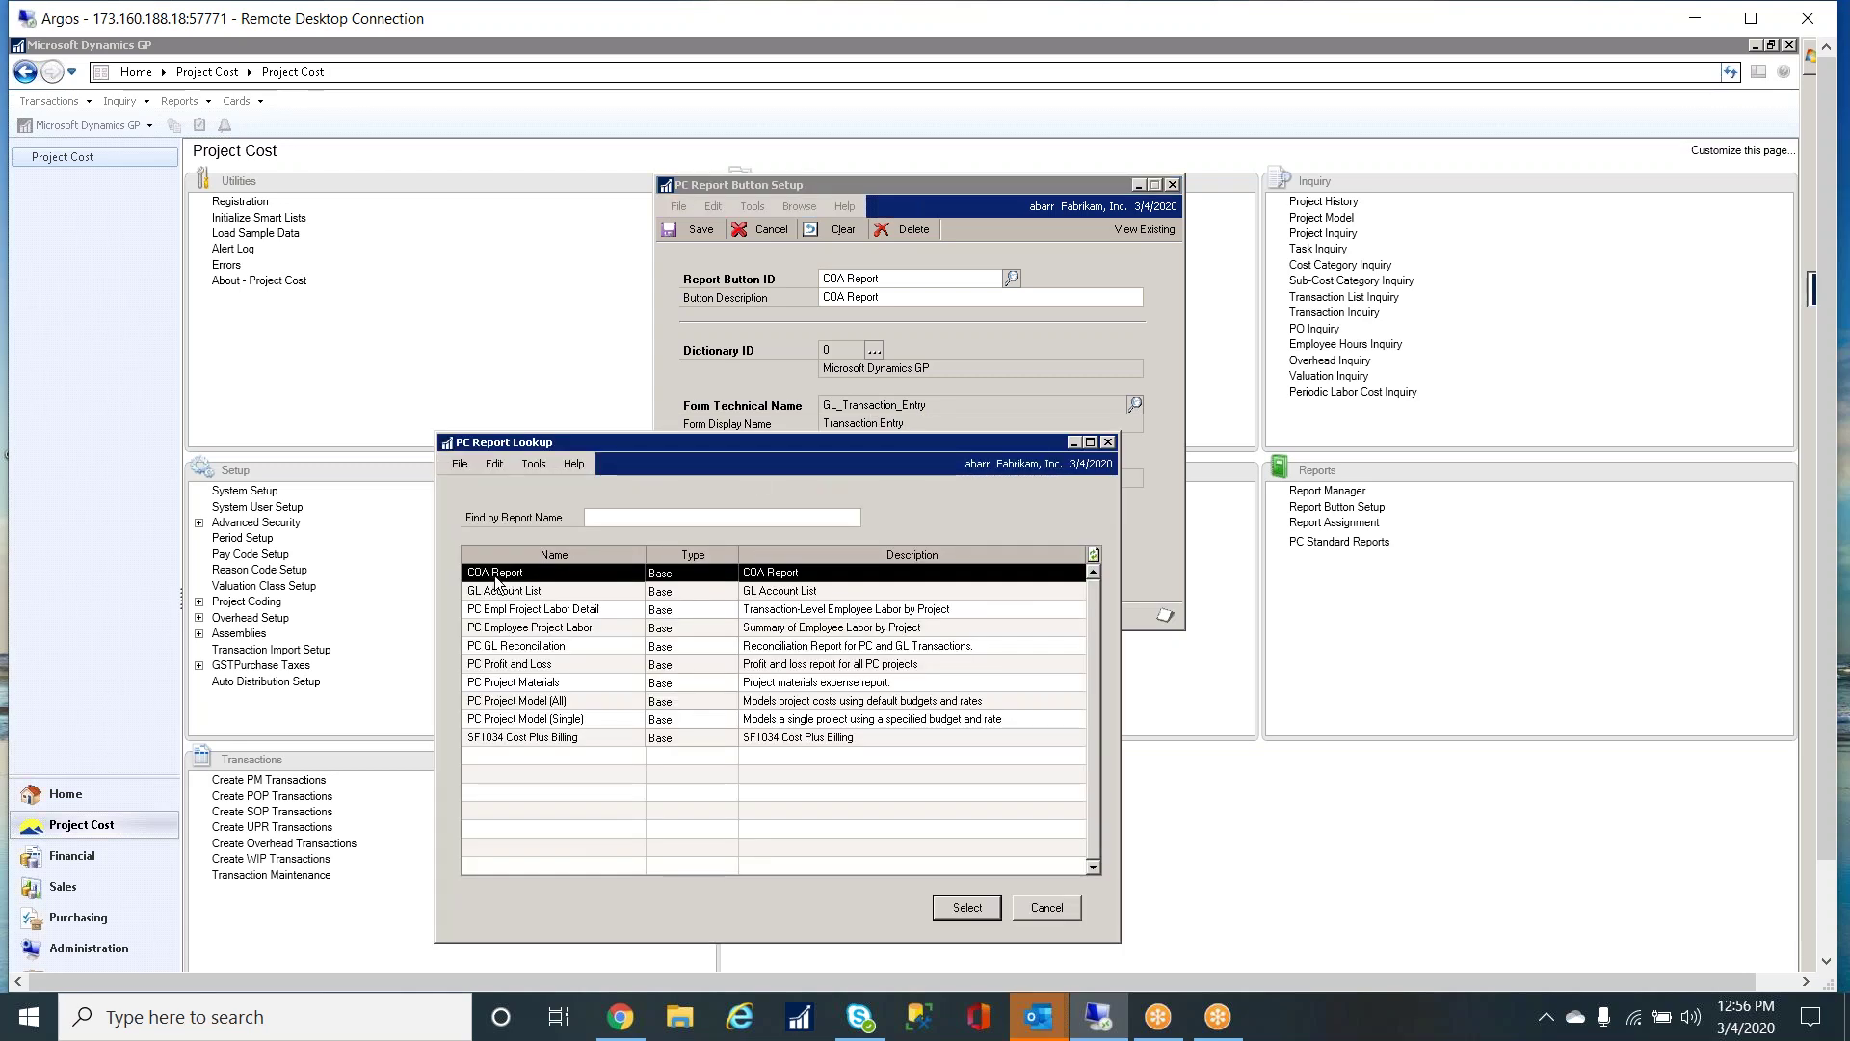
pyautogui.click(975, 913)
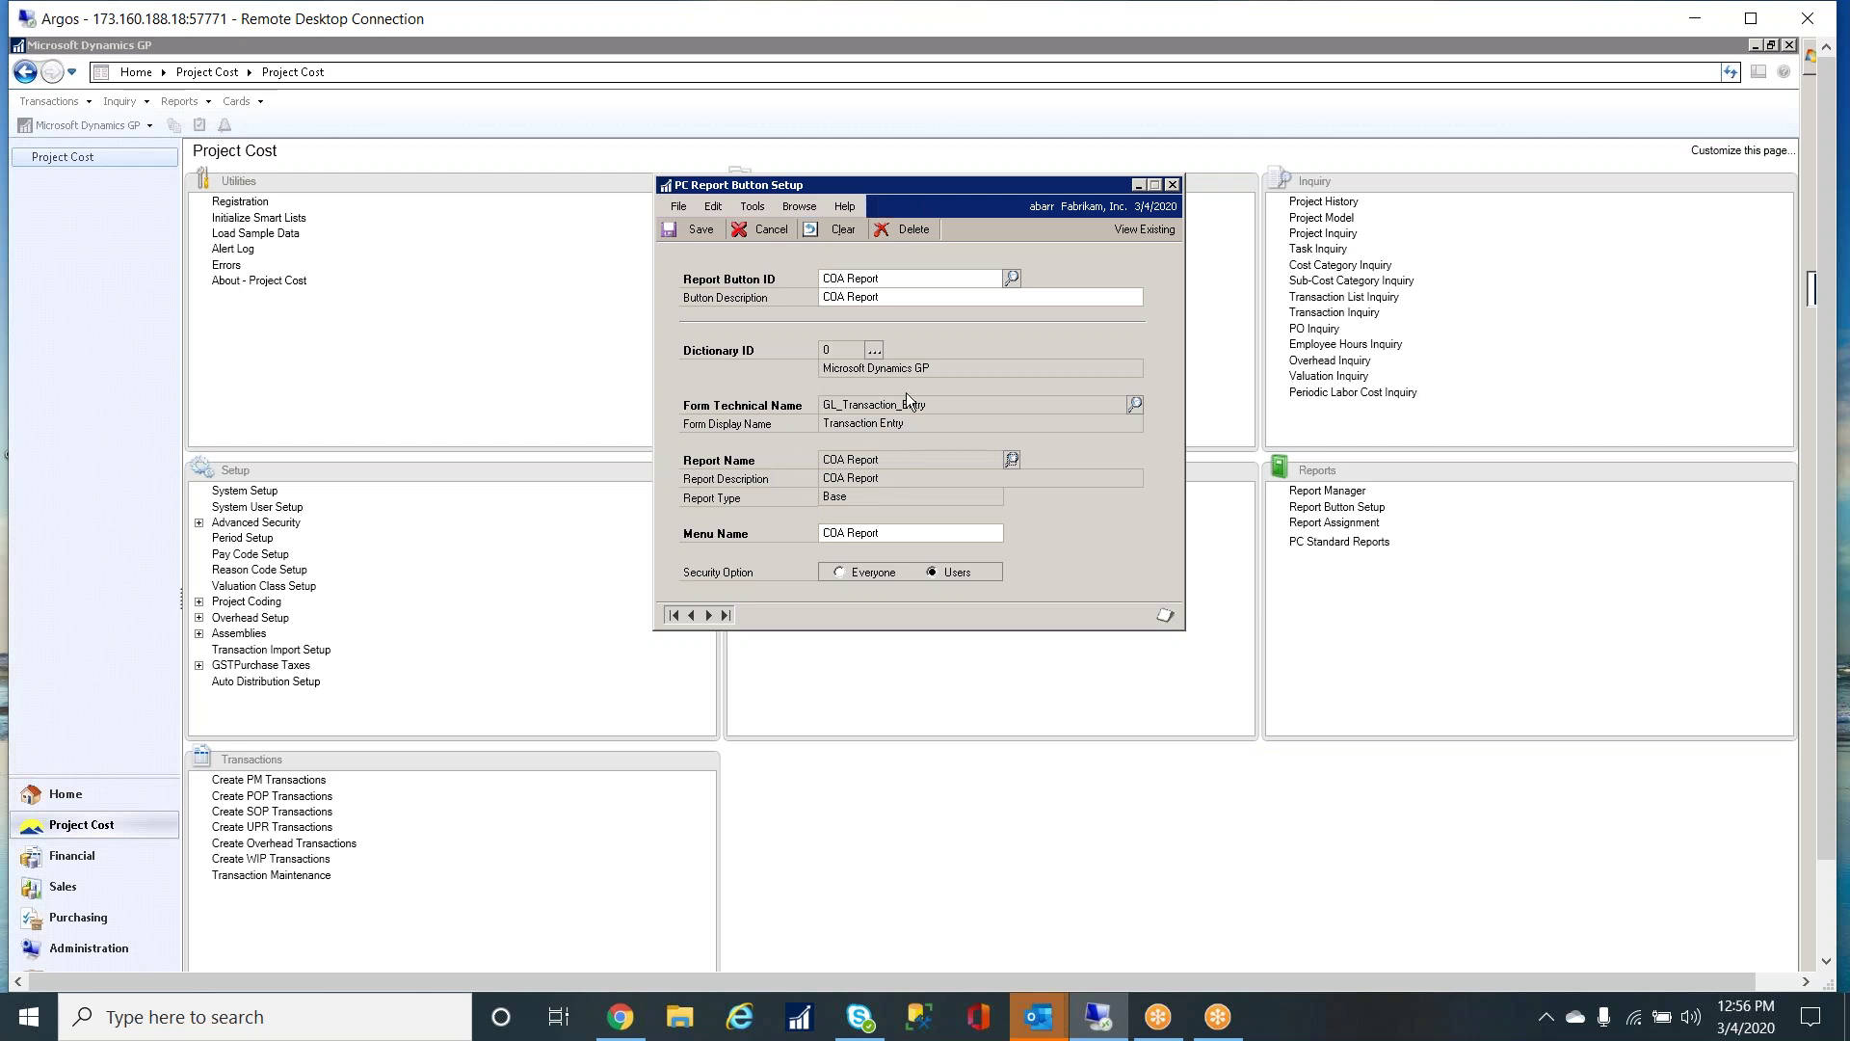
pyautogui.click(886, 528)
pyautogui.click(882, 532)
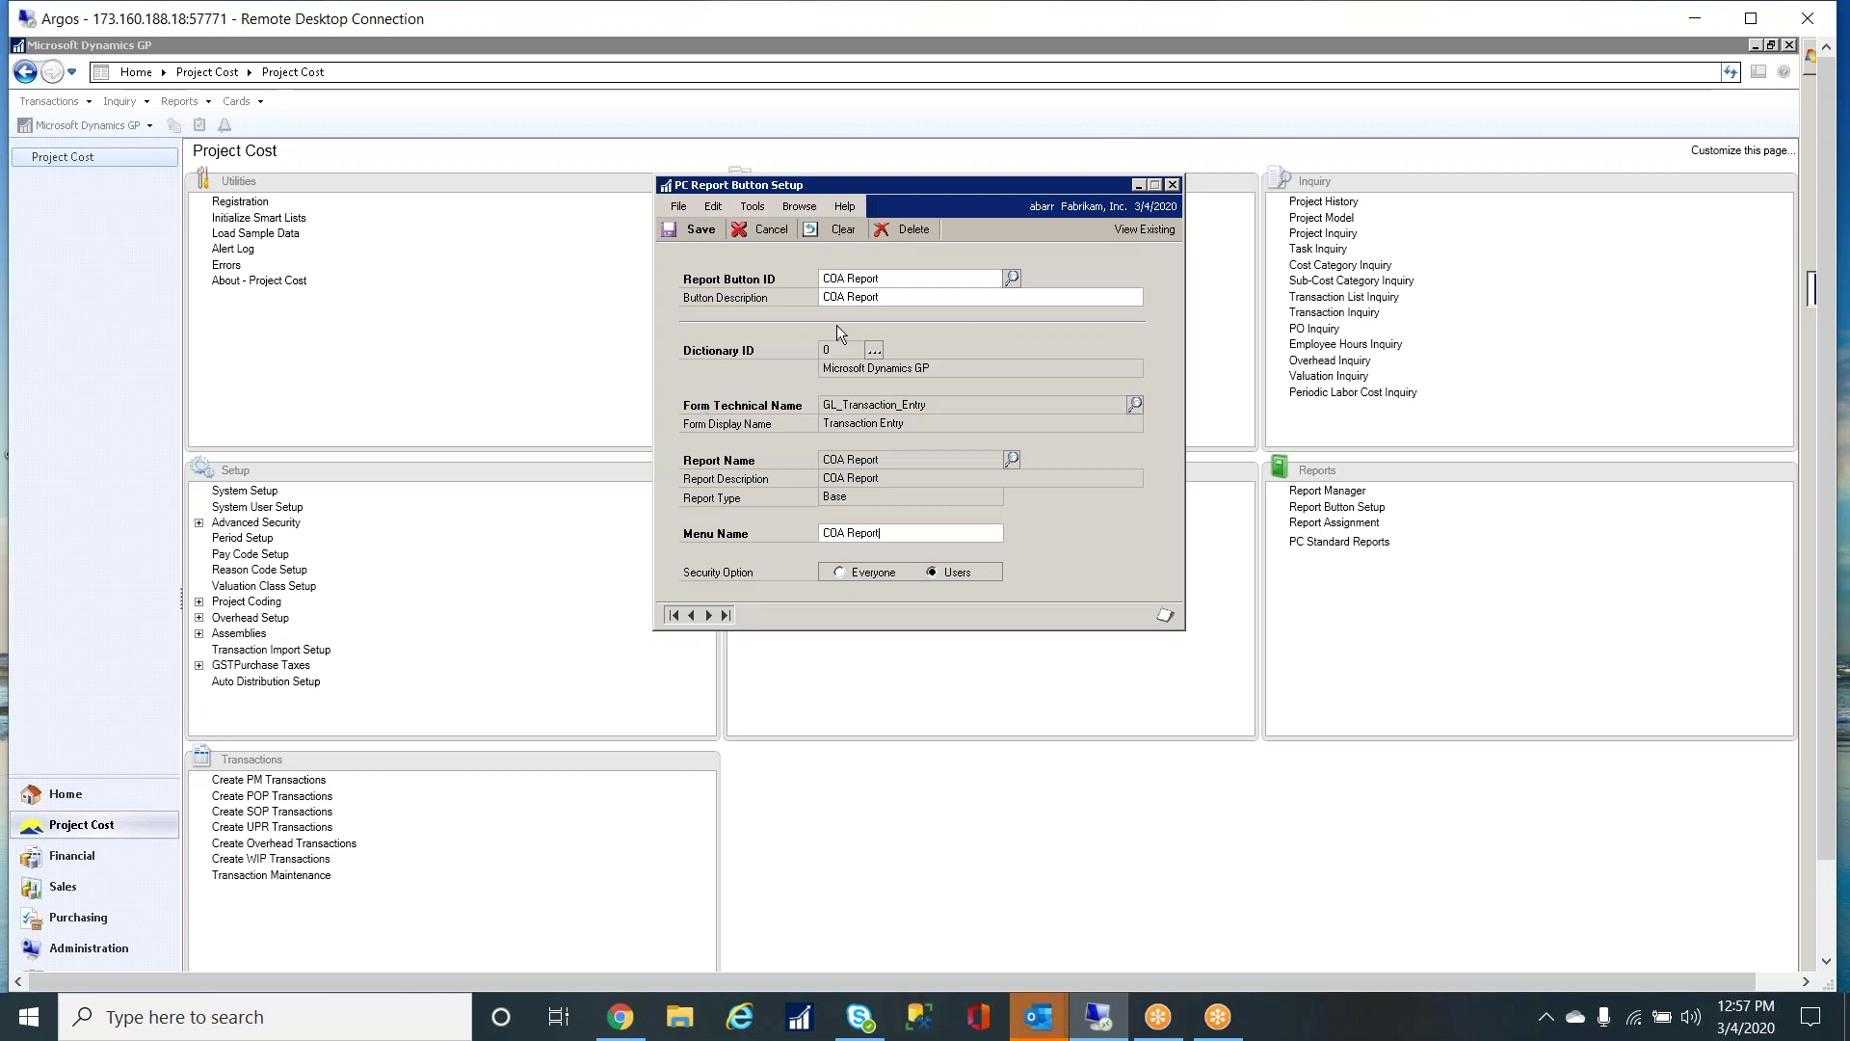
pyautogui.click(703, 232)
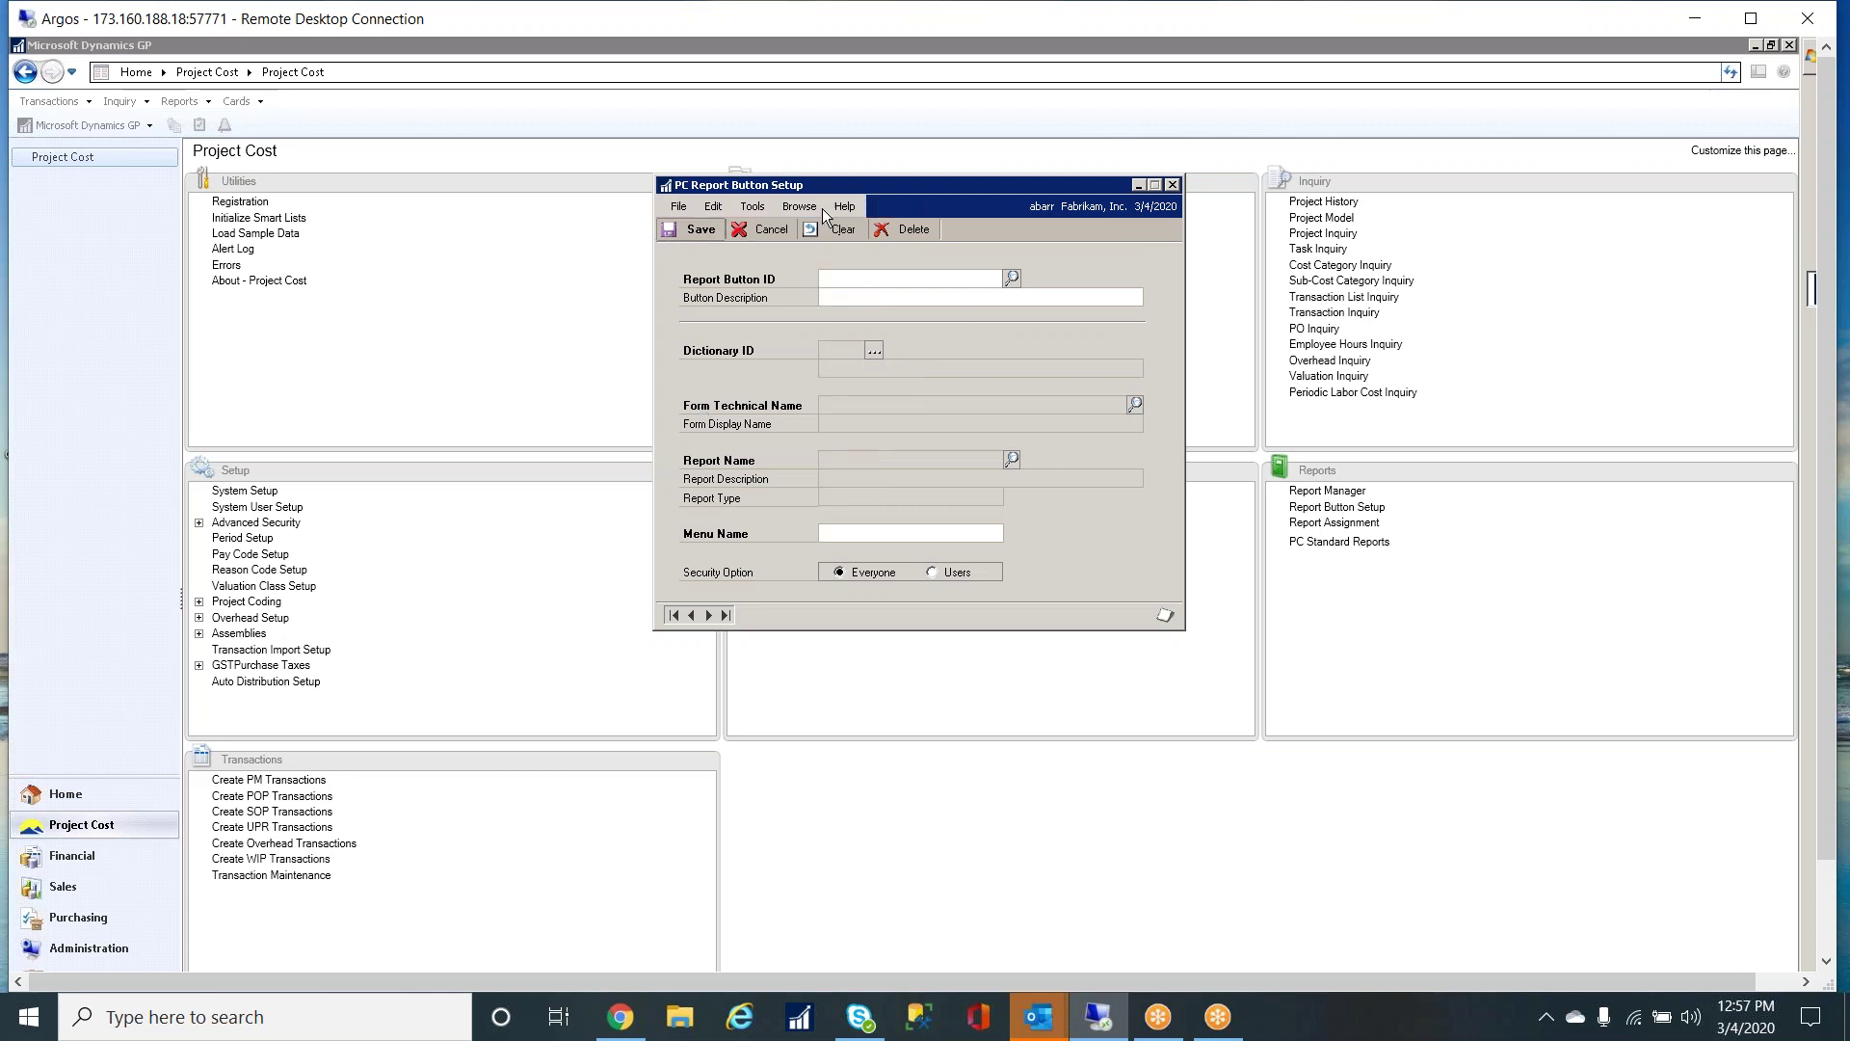
# - Look up COA Report in Report Assignment, confirm it is assigned to one user, then close
pyautogui.click(1173, 184)
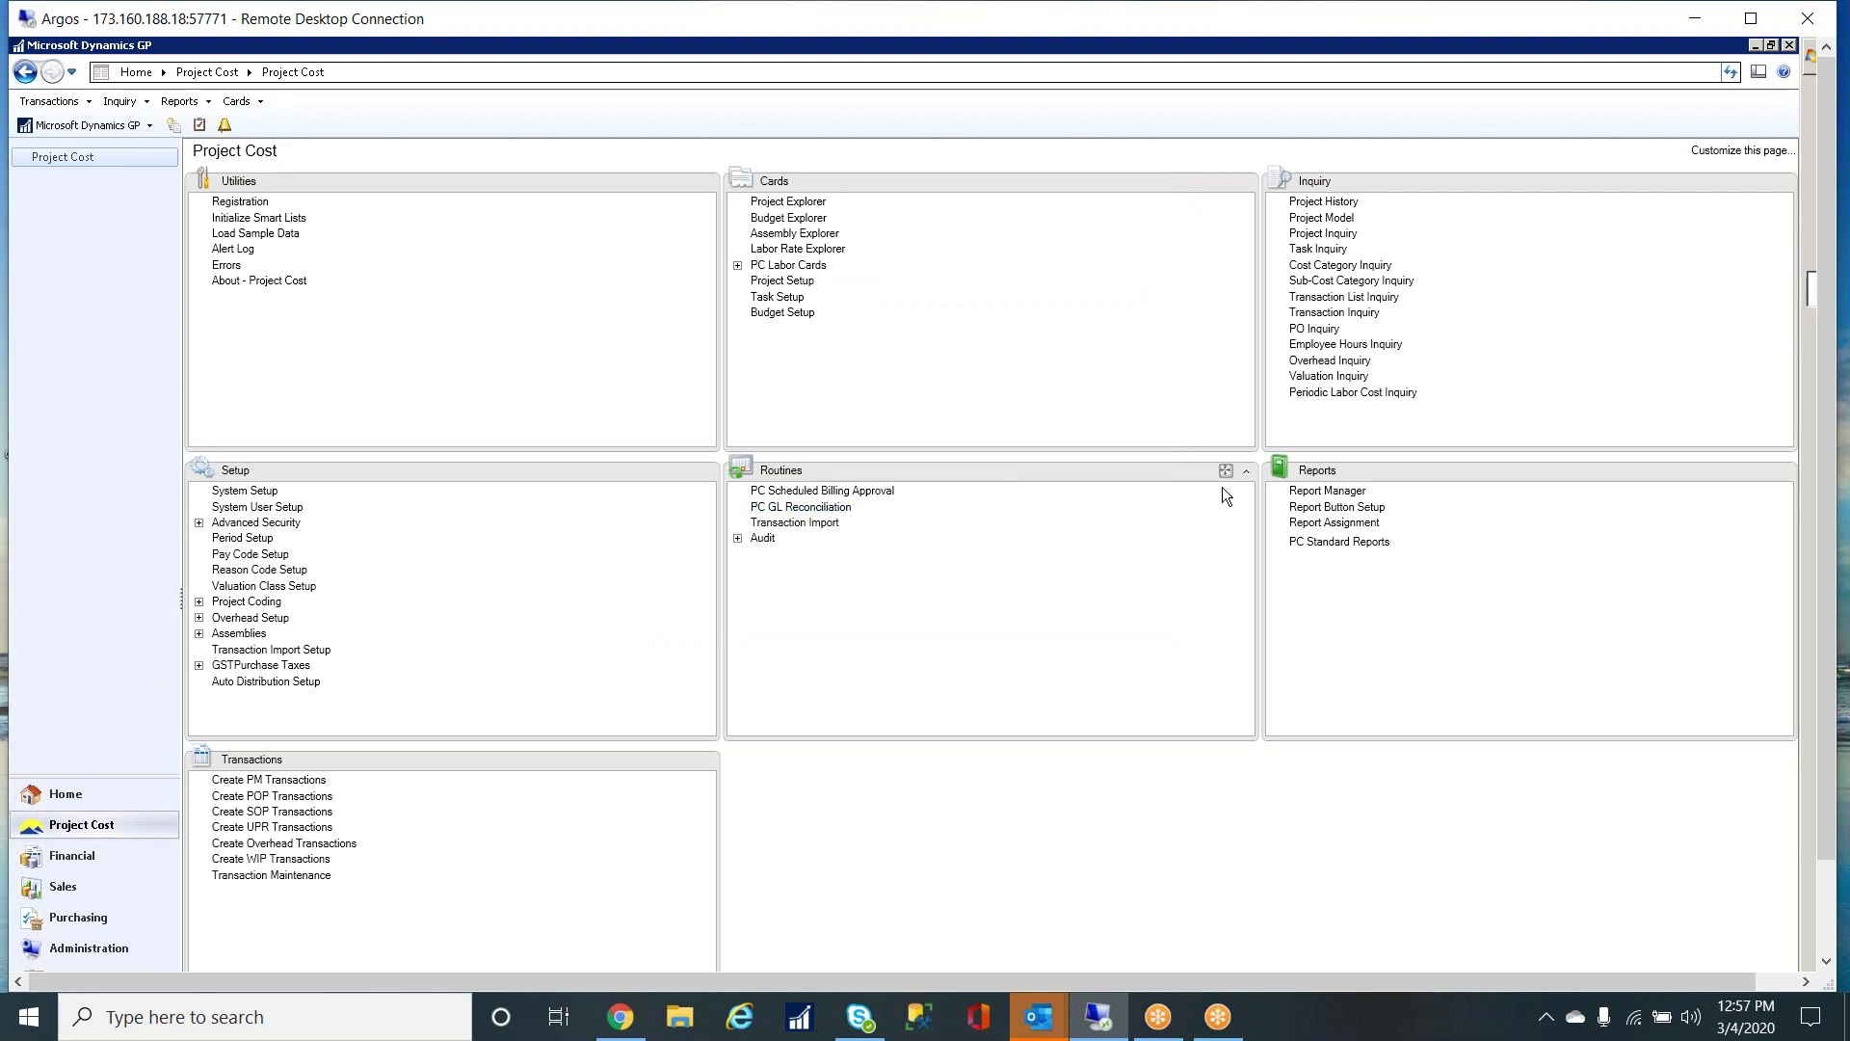
pyautogui.click(1338, 523)
pyautogui.moveTo(661, 445); pyautogui.dragTo(666, 240)
pyautogui.click(742, 330)
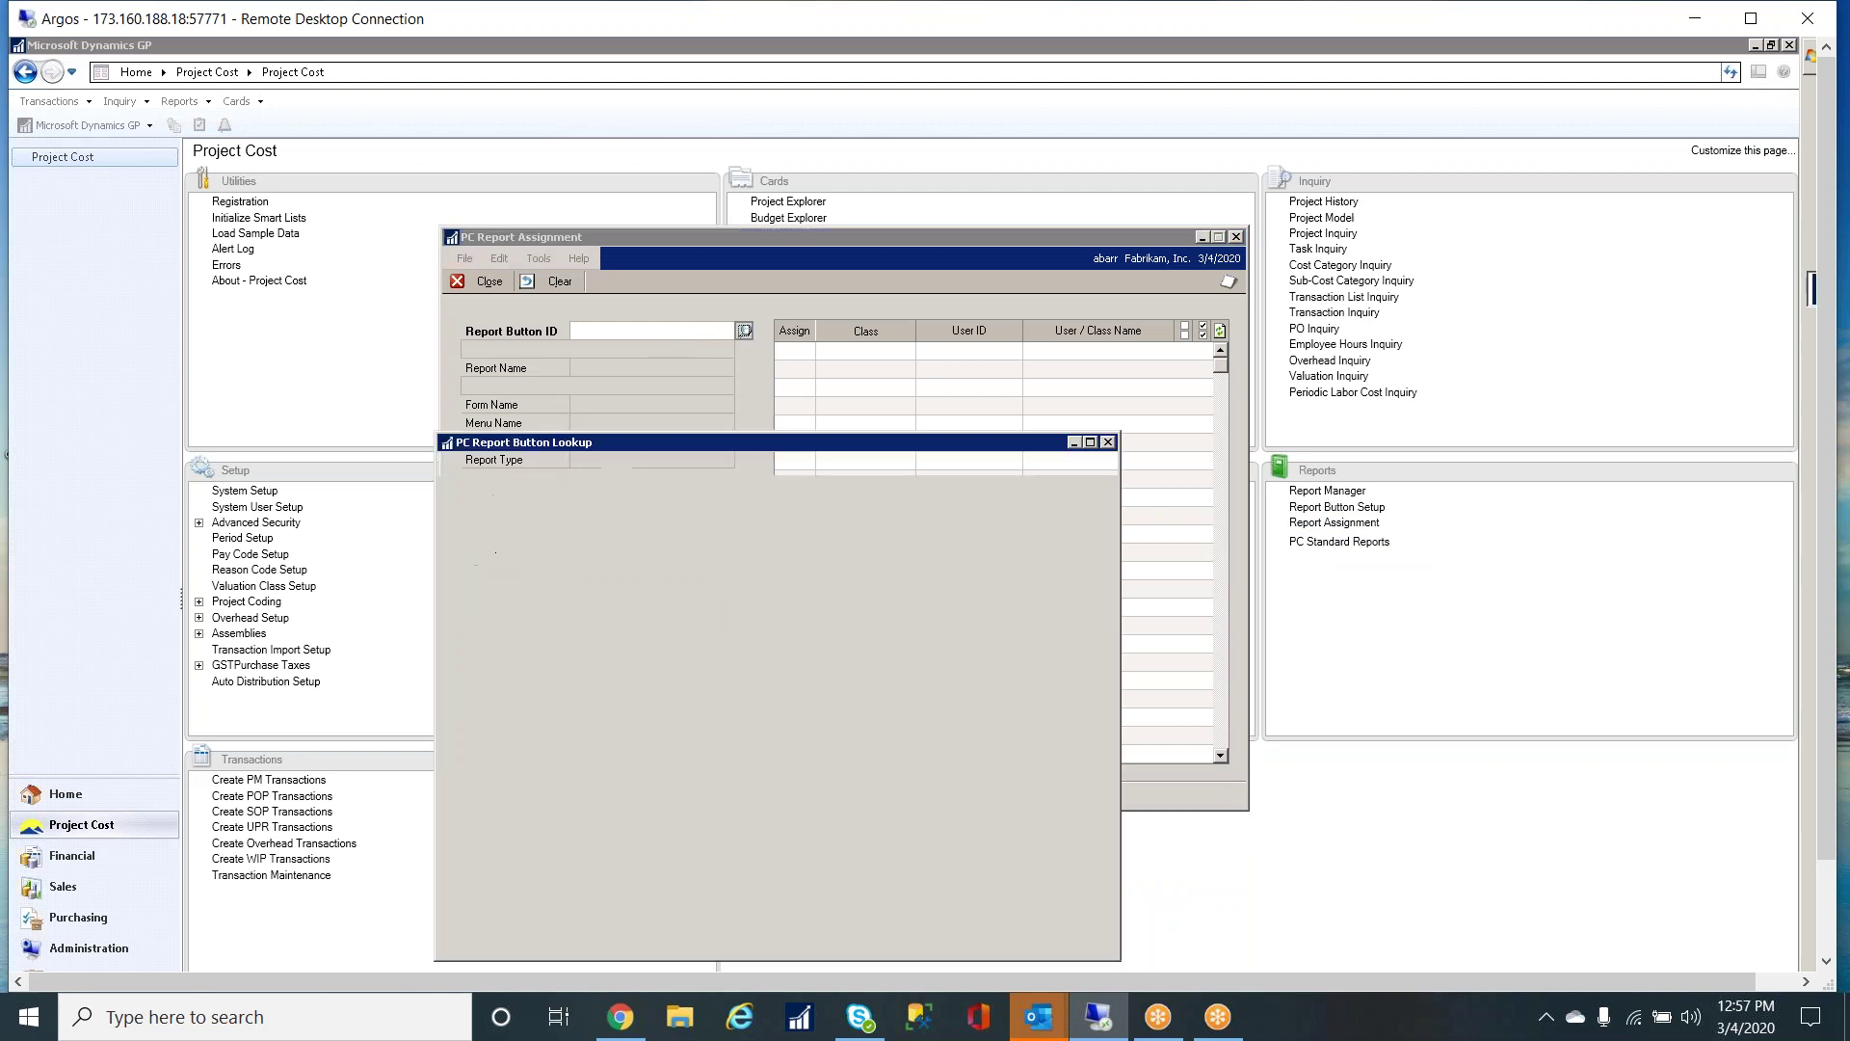
pyautogui.click(542, 627)
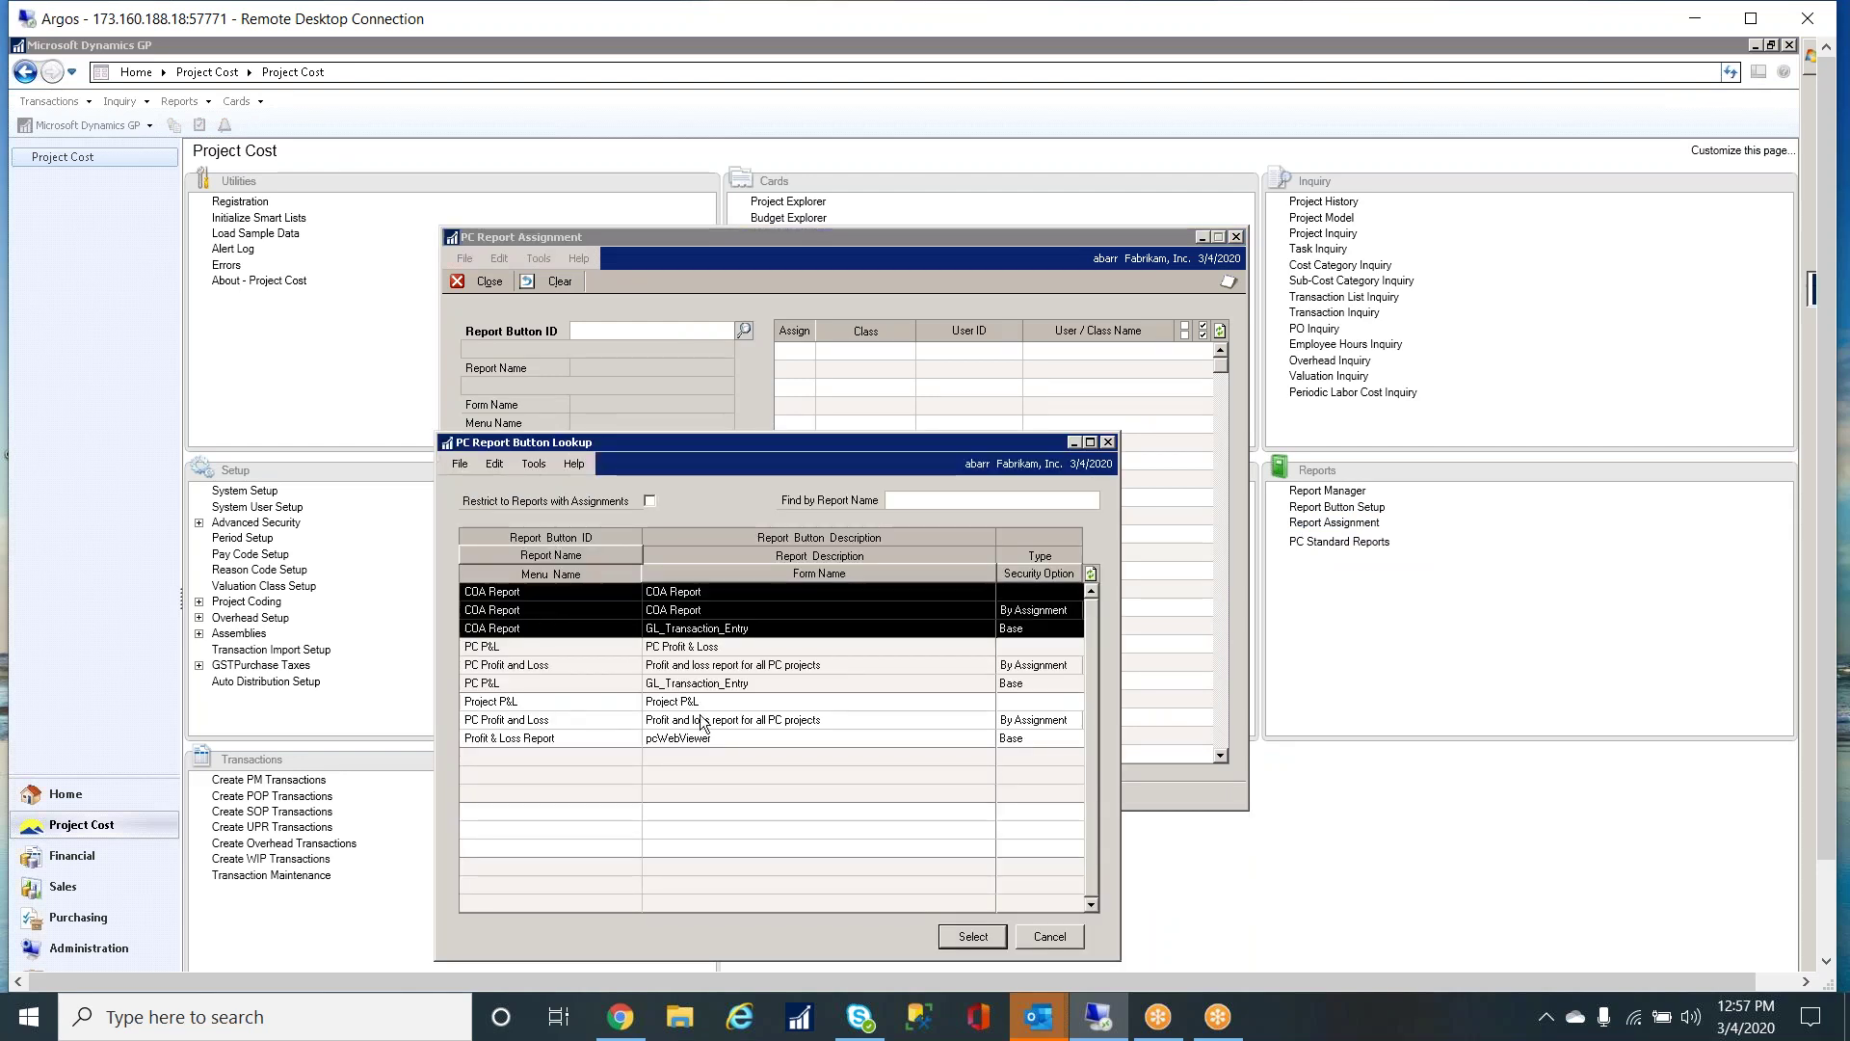
pyautogui.click(981, 937)
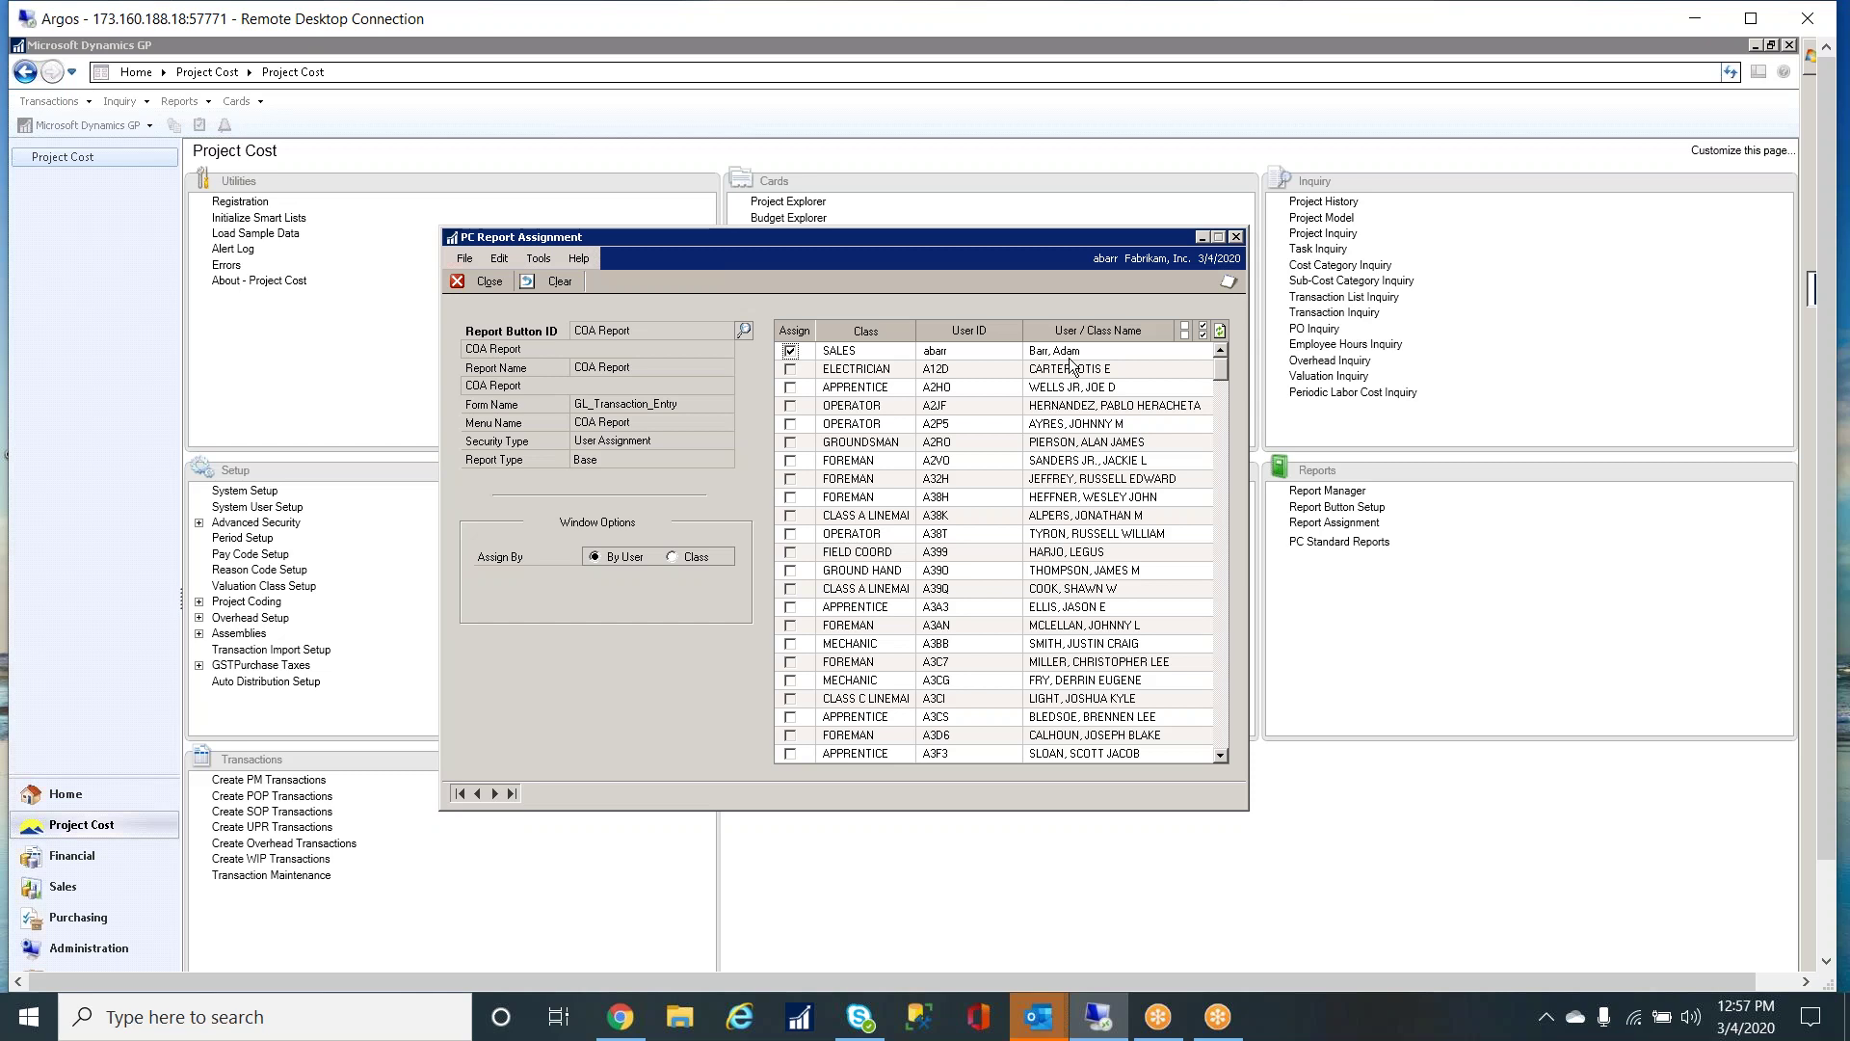
pyautogui.click(487, 284)
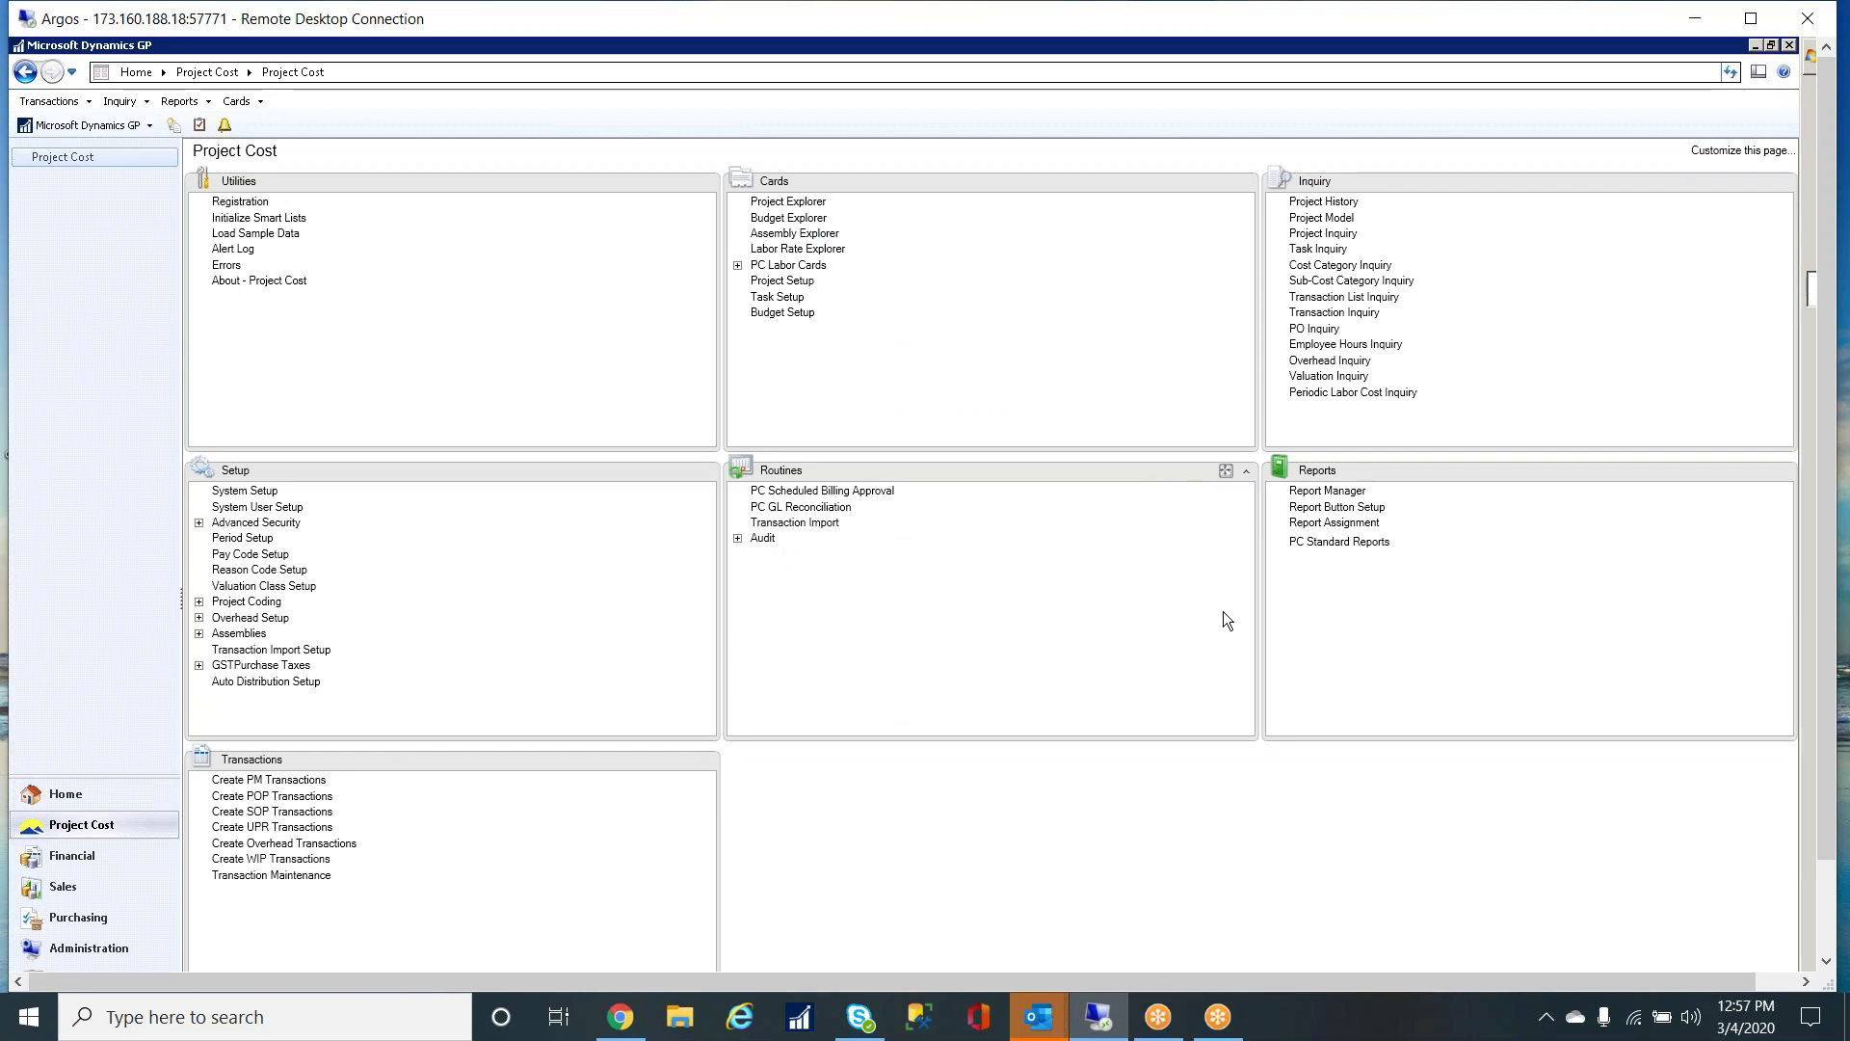
# - Run COA Report from General Transaction Entry's Additional menu, then close the preview and entry window
pyautogui.click(119, 854)
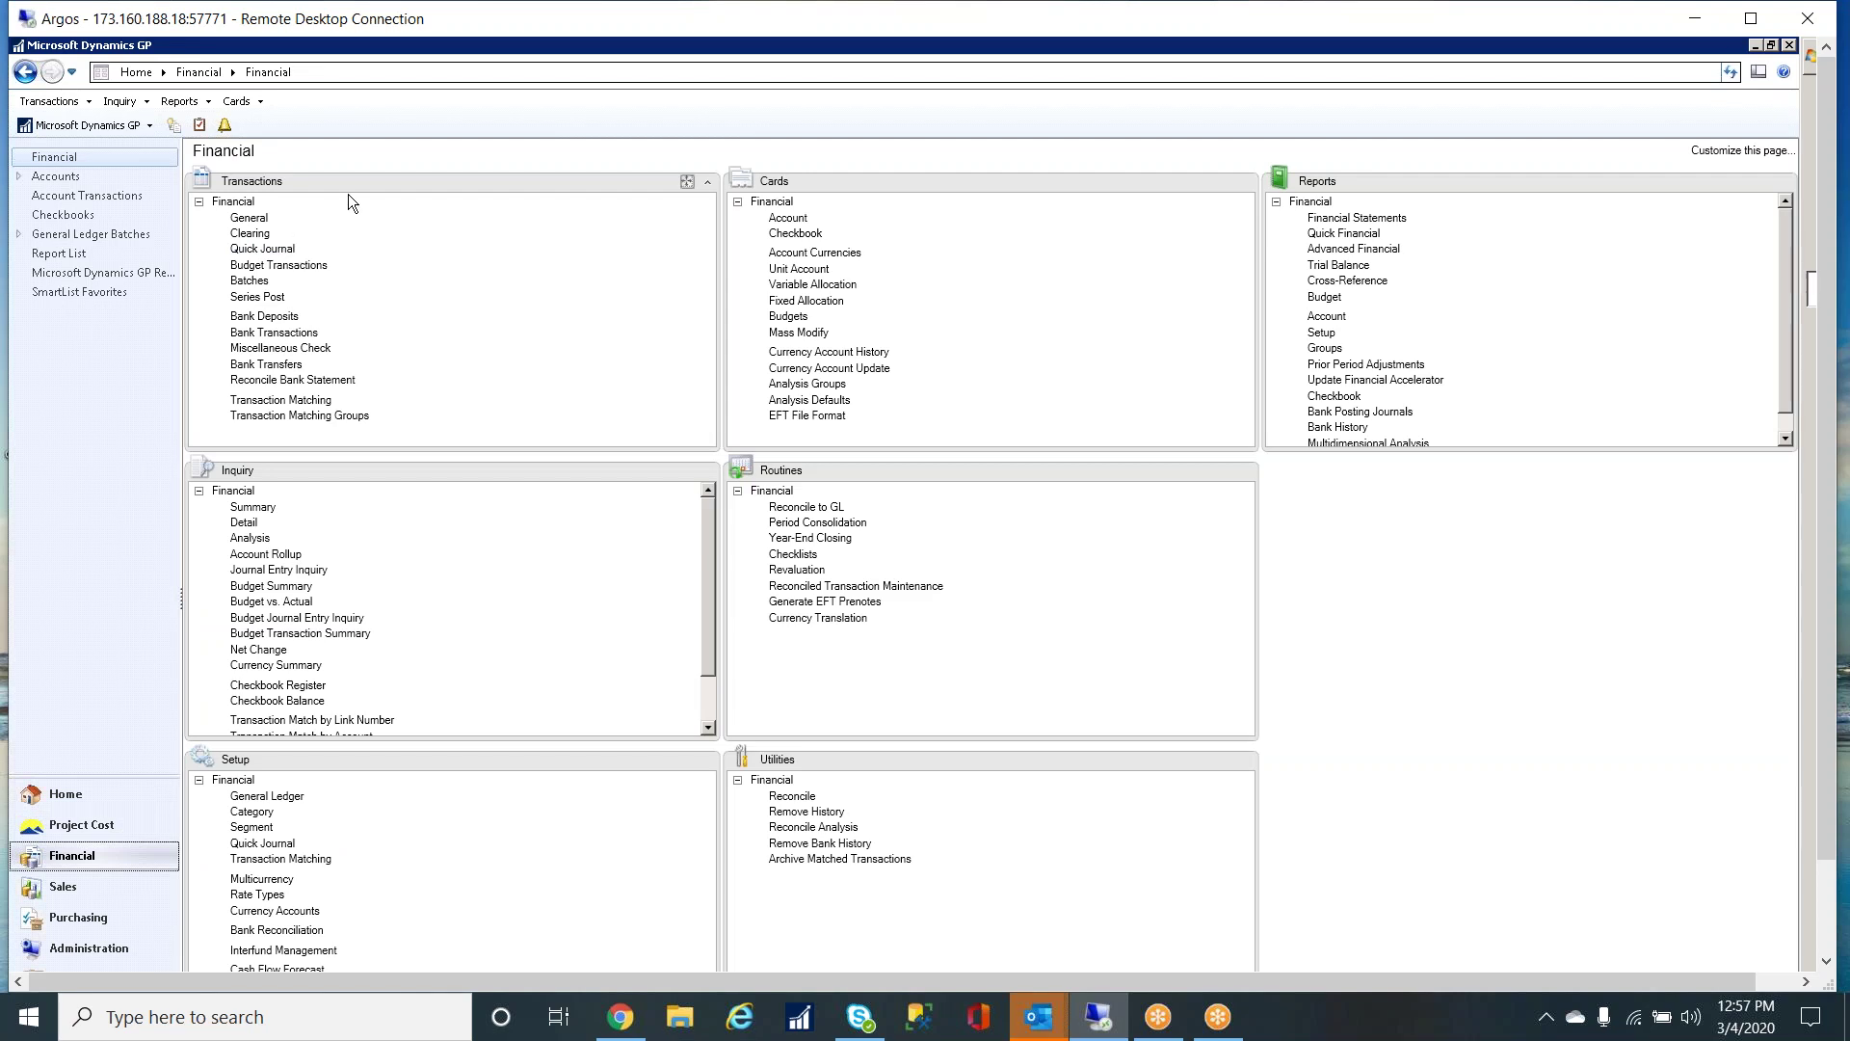
pyautogui.click(258, 227)
pyautogui.moveTo(459, 172); pyautogui.dragTo(868, 138)
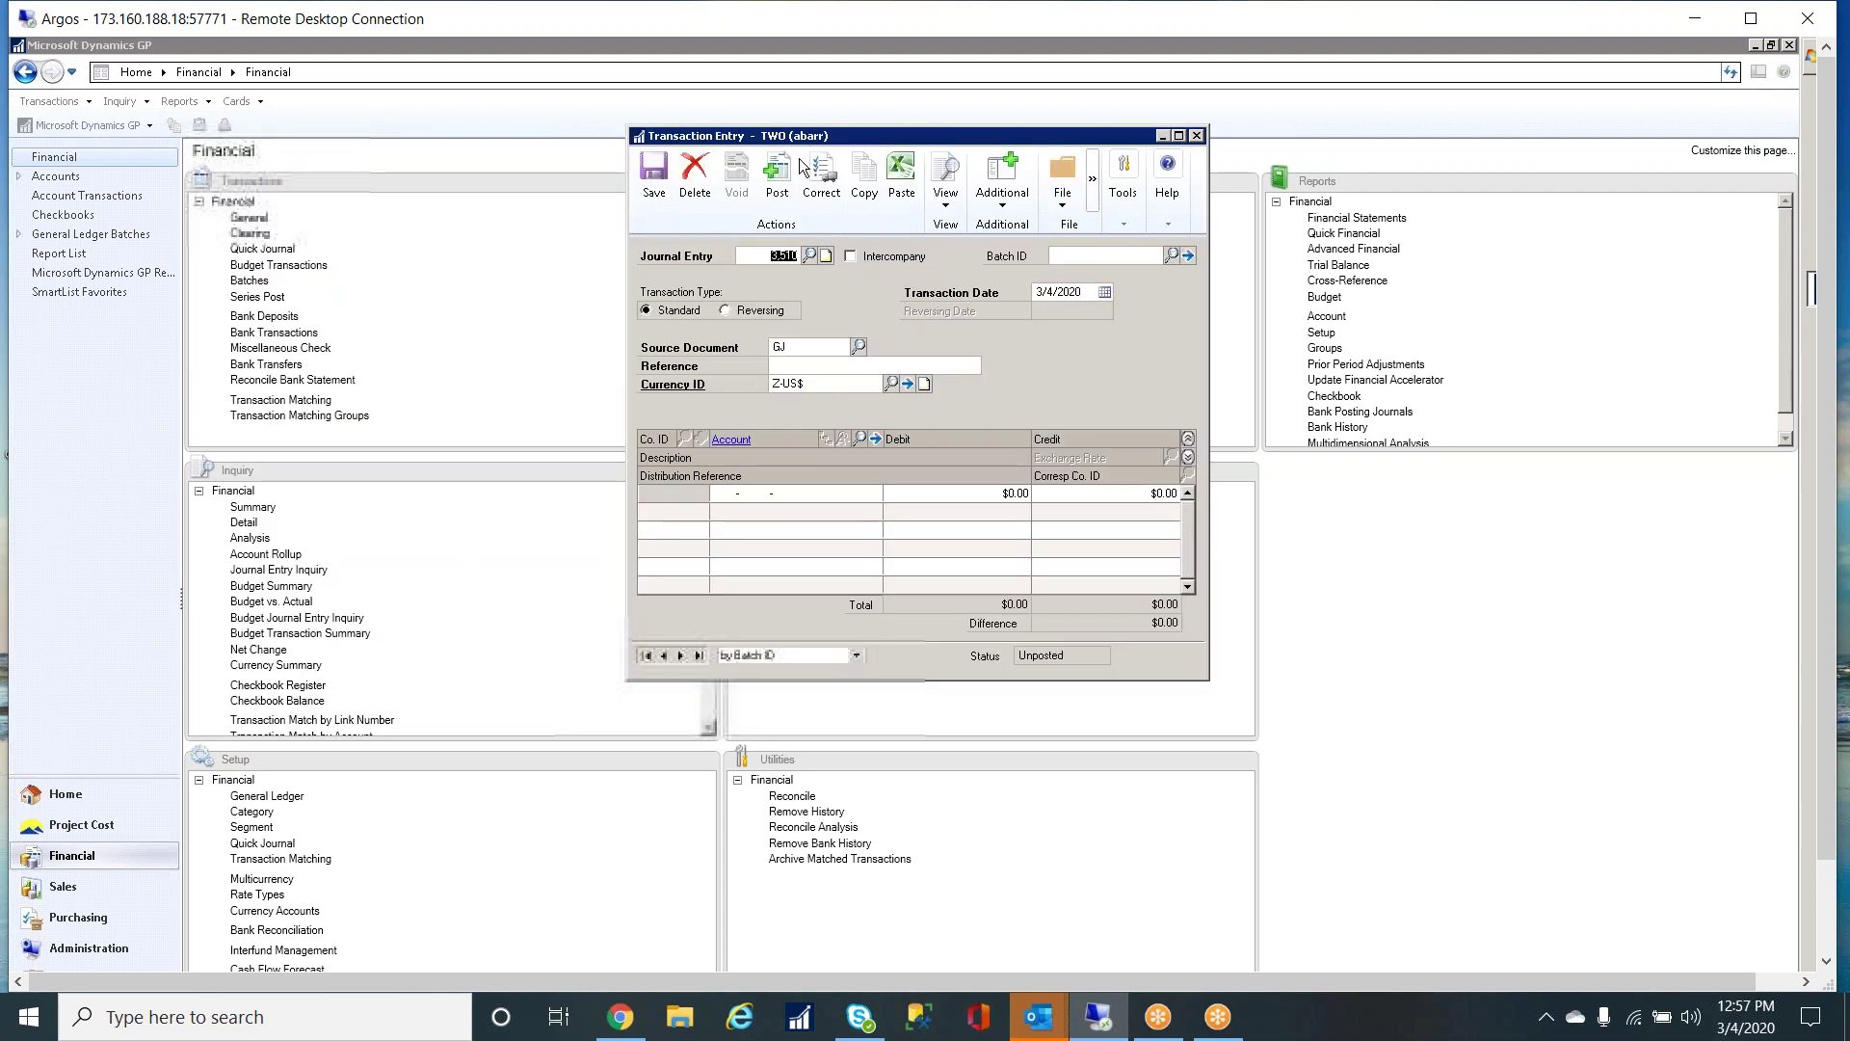
pyautogui.click(998, 206)
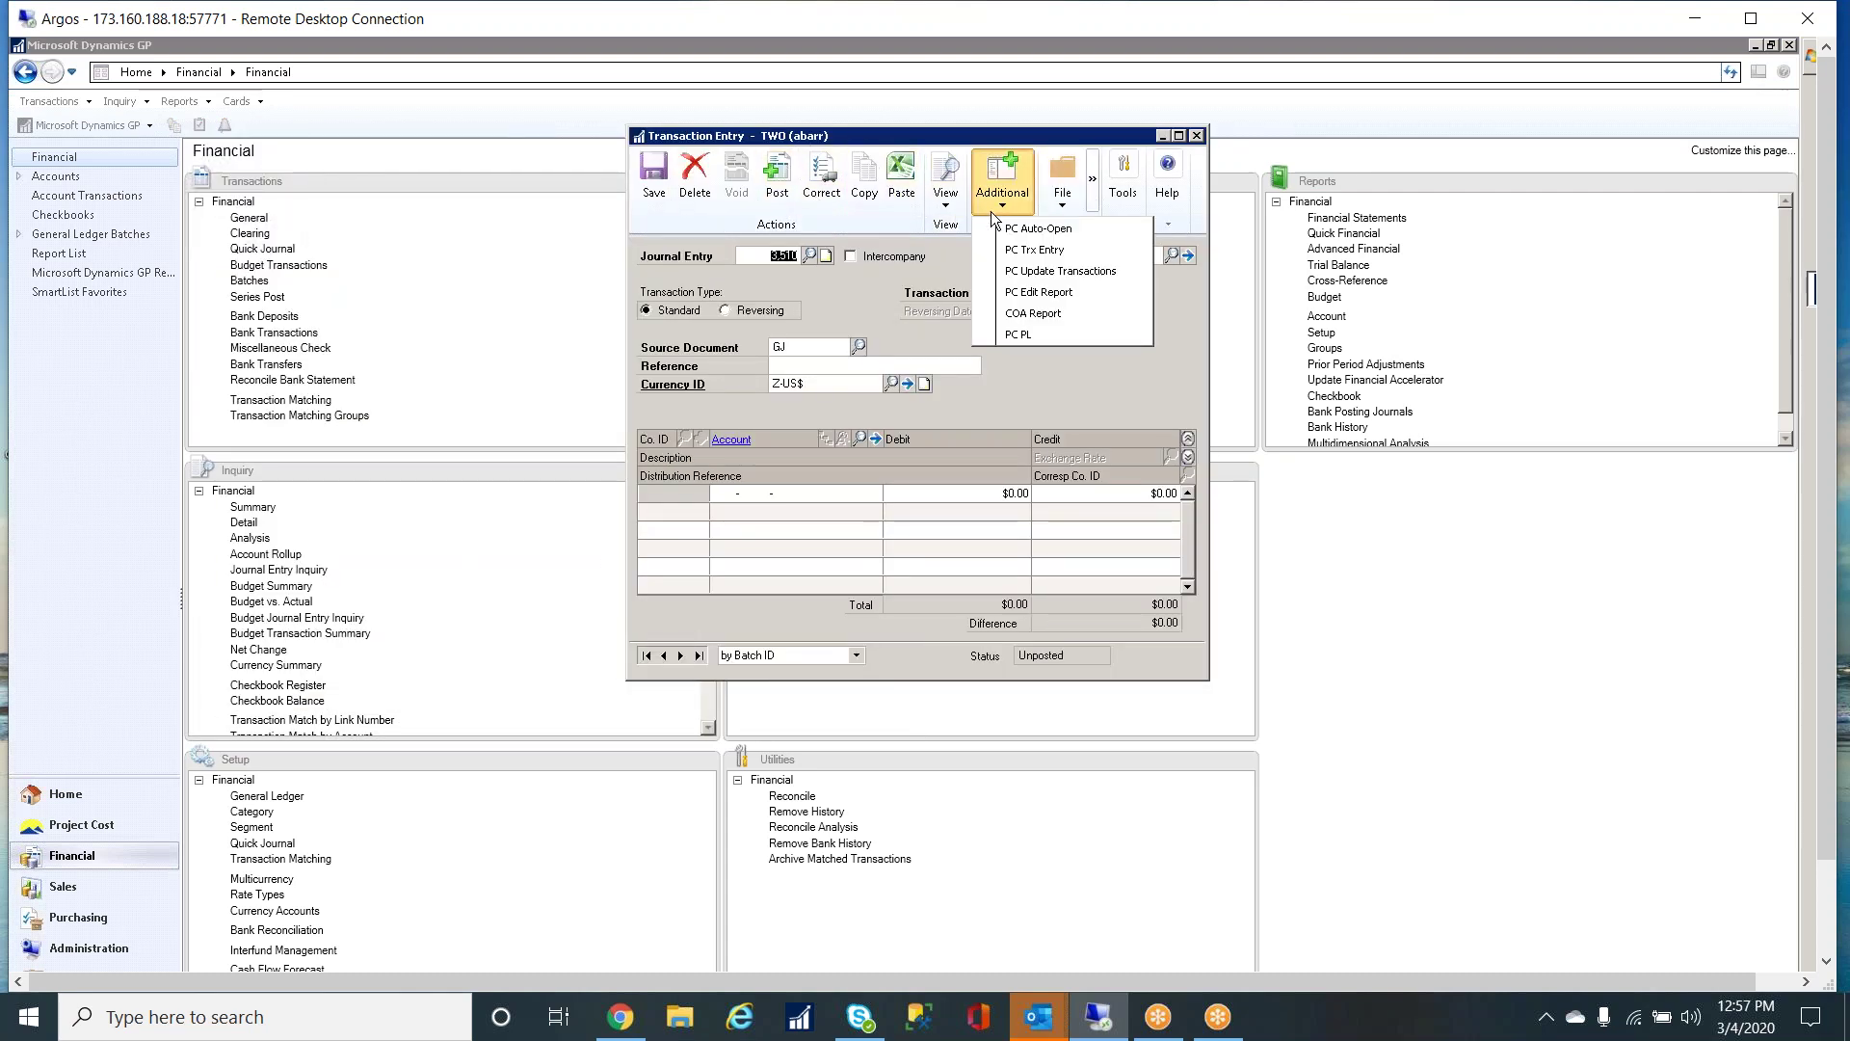
pyautogui.click(1049, 314)
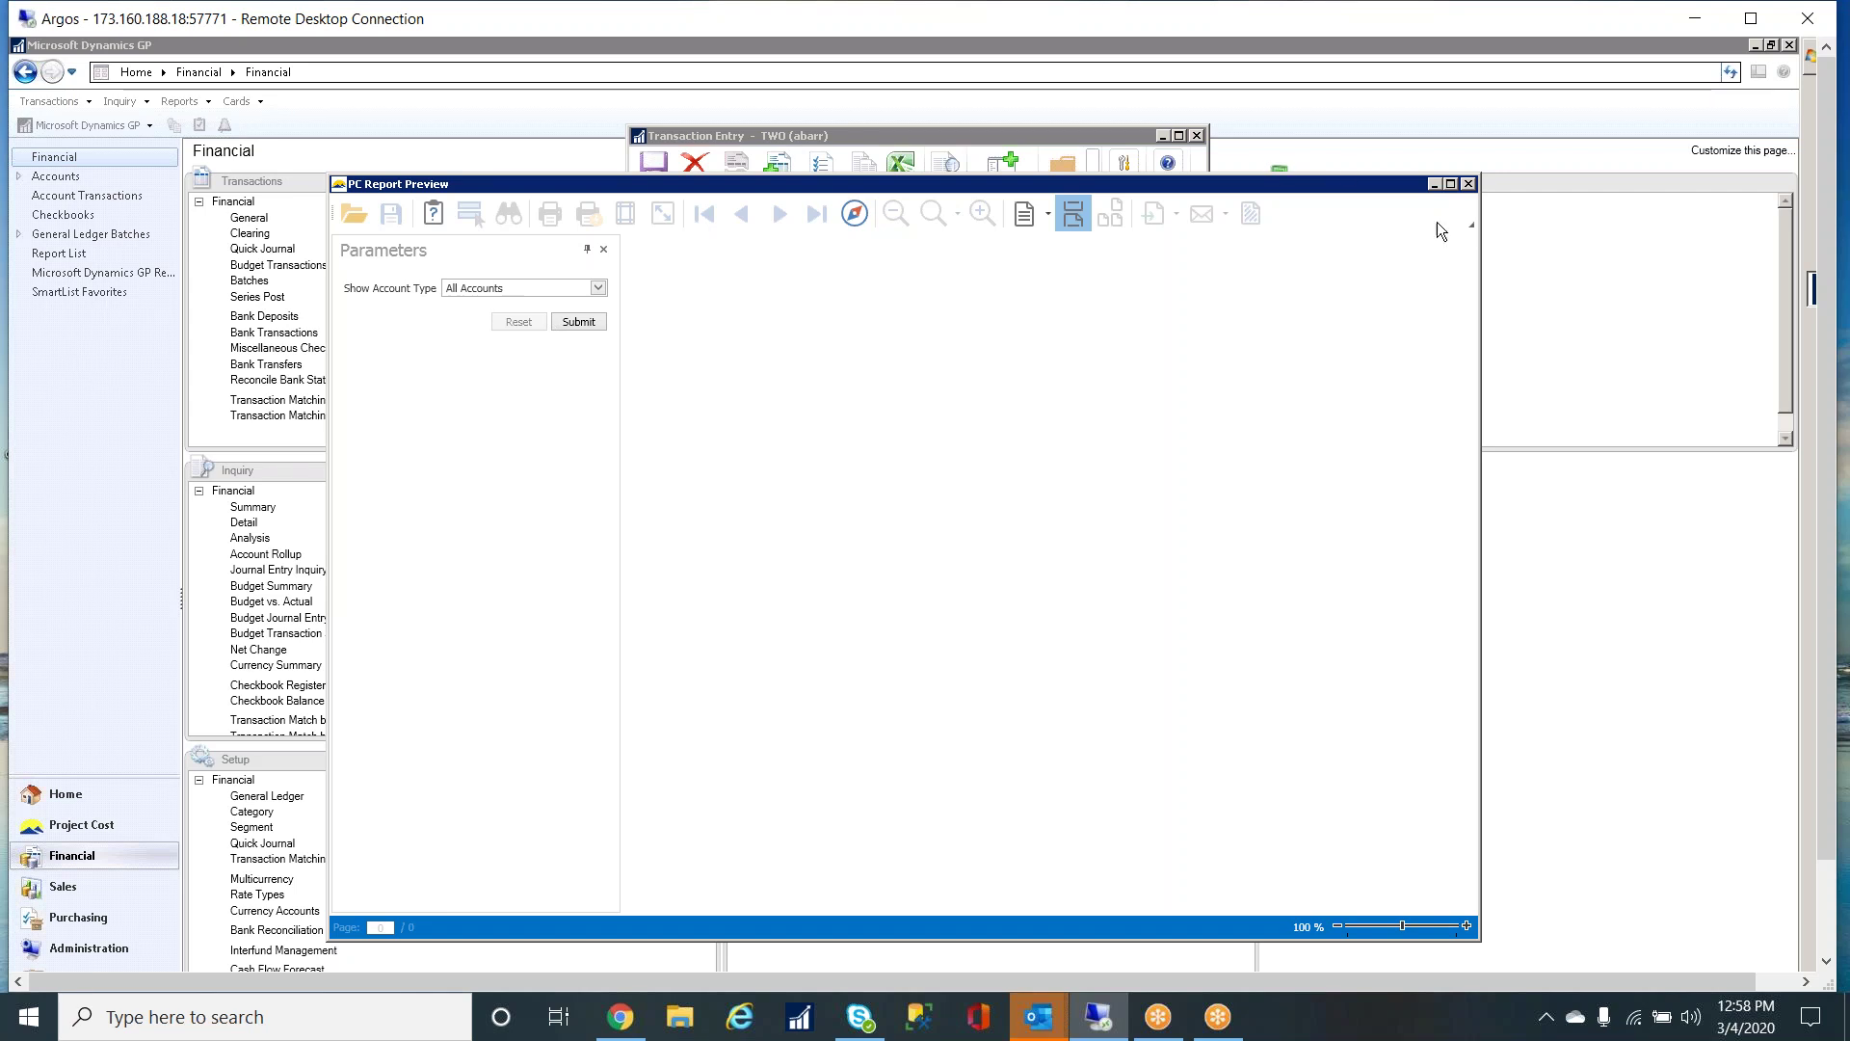
pyautogui.click(1470, 183)
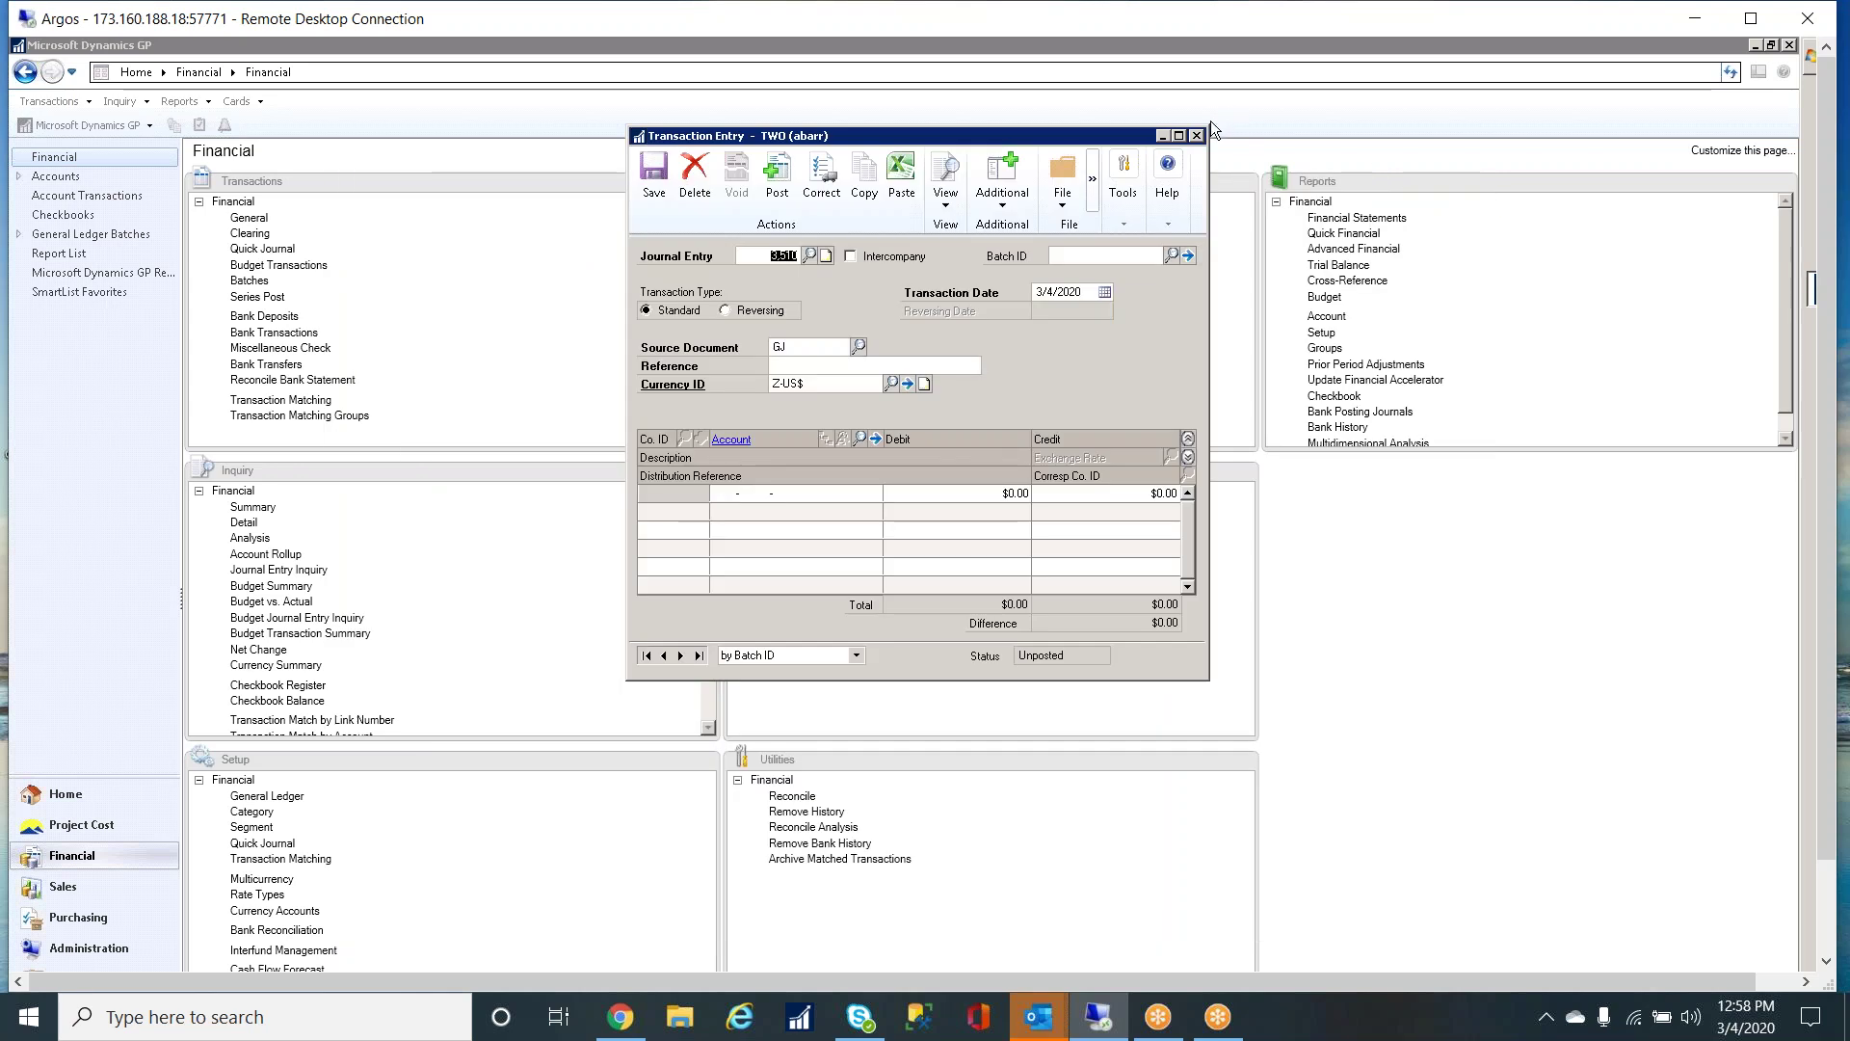
pyautogui.click(1197, 136)
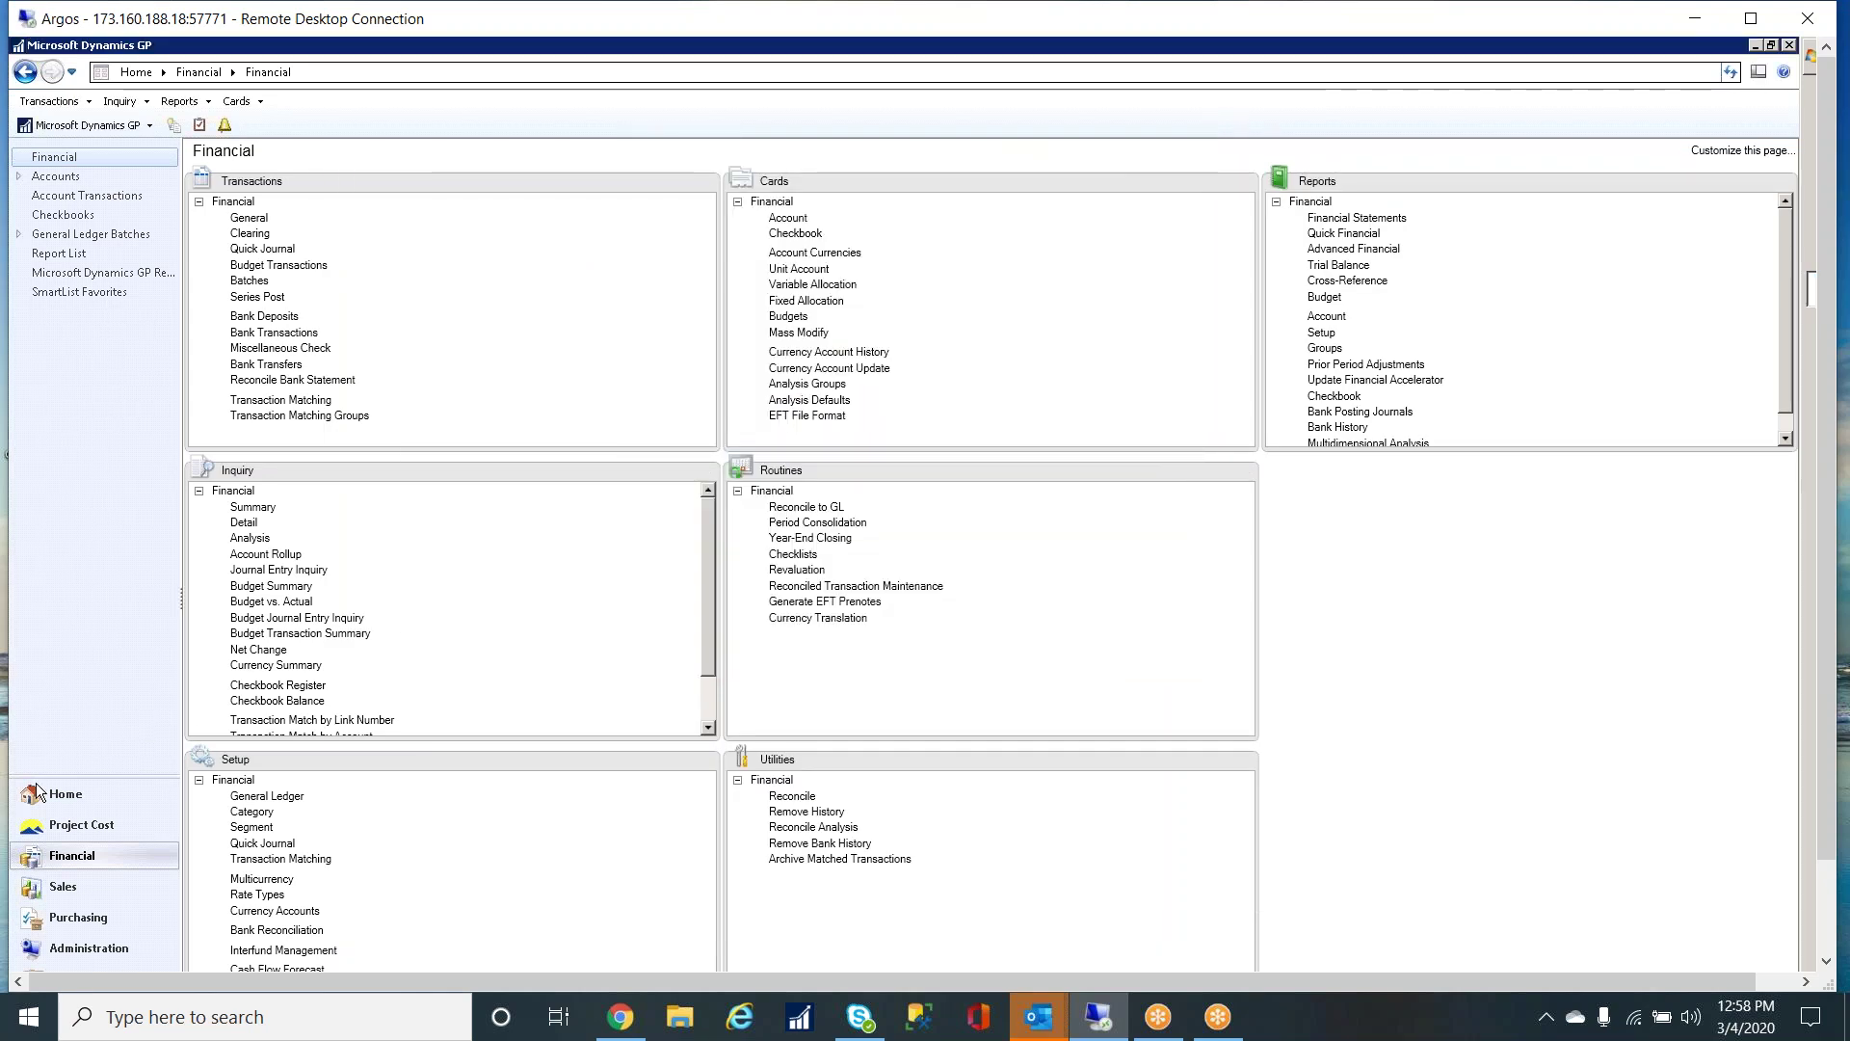
# - Switch the navigation pane back to the Project Cost area
pyautogui.click(77, 835)
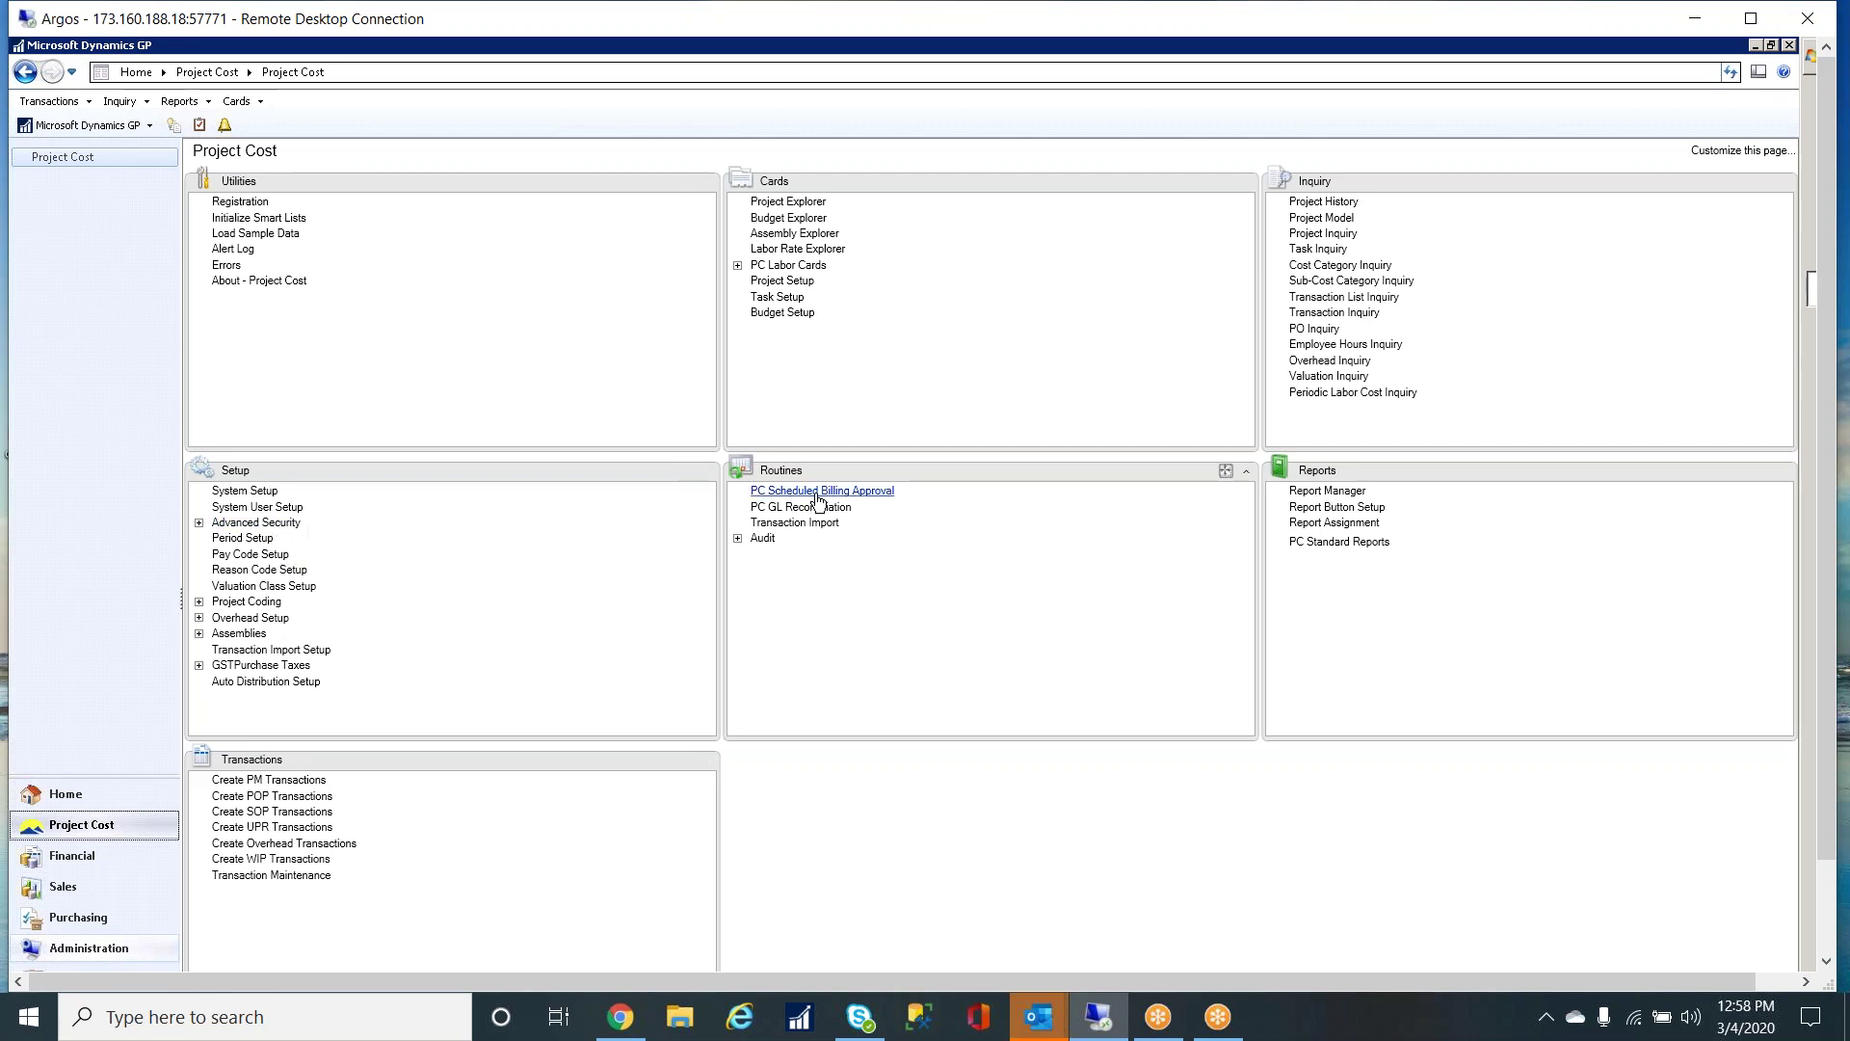
# - Save PC System Setup with approval required before expense, timesheet and SOP invoice processing
pyautogui.click(245, 491)
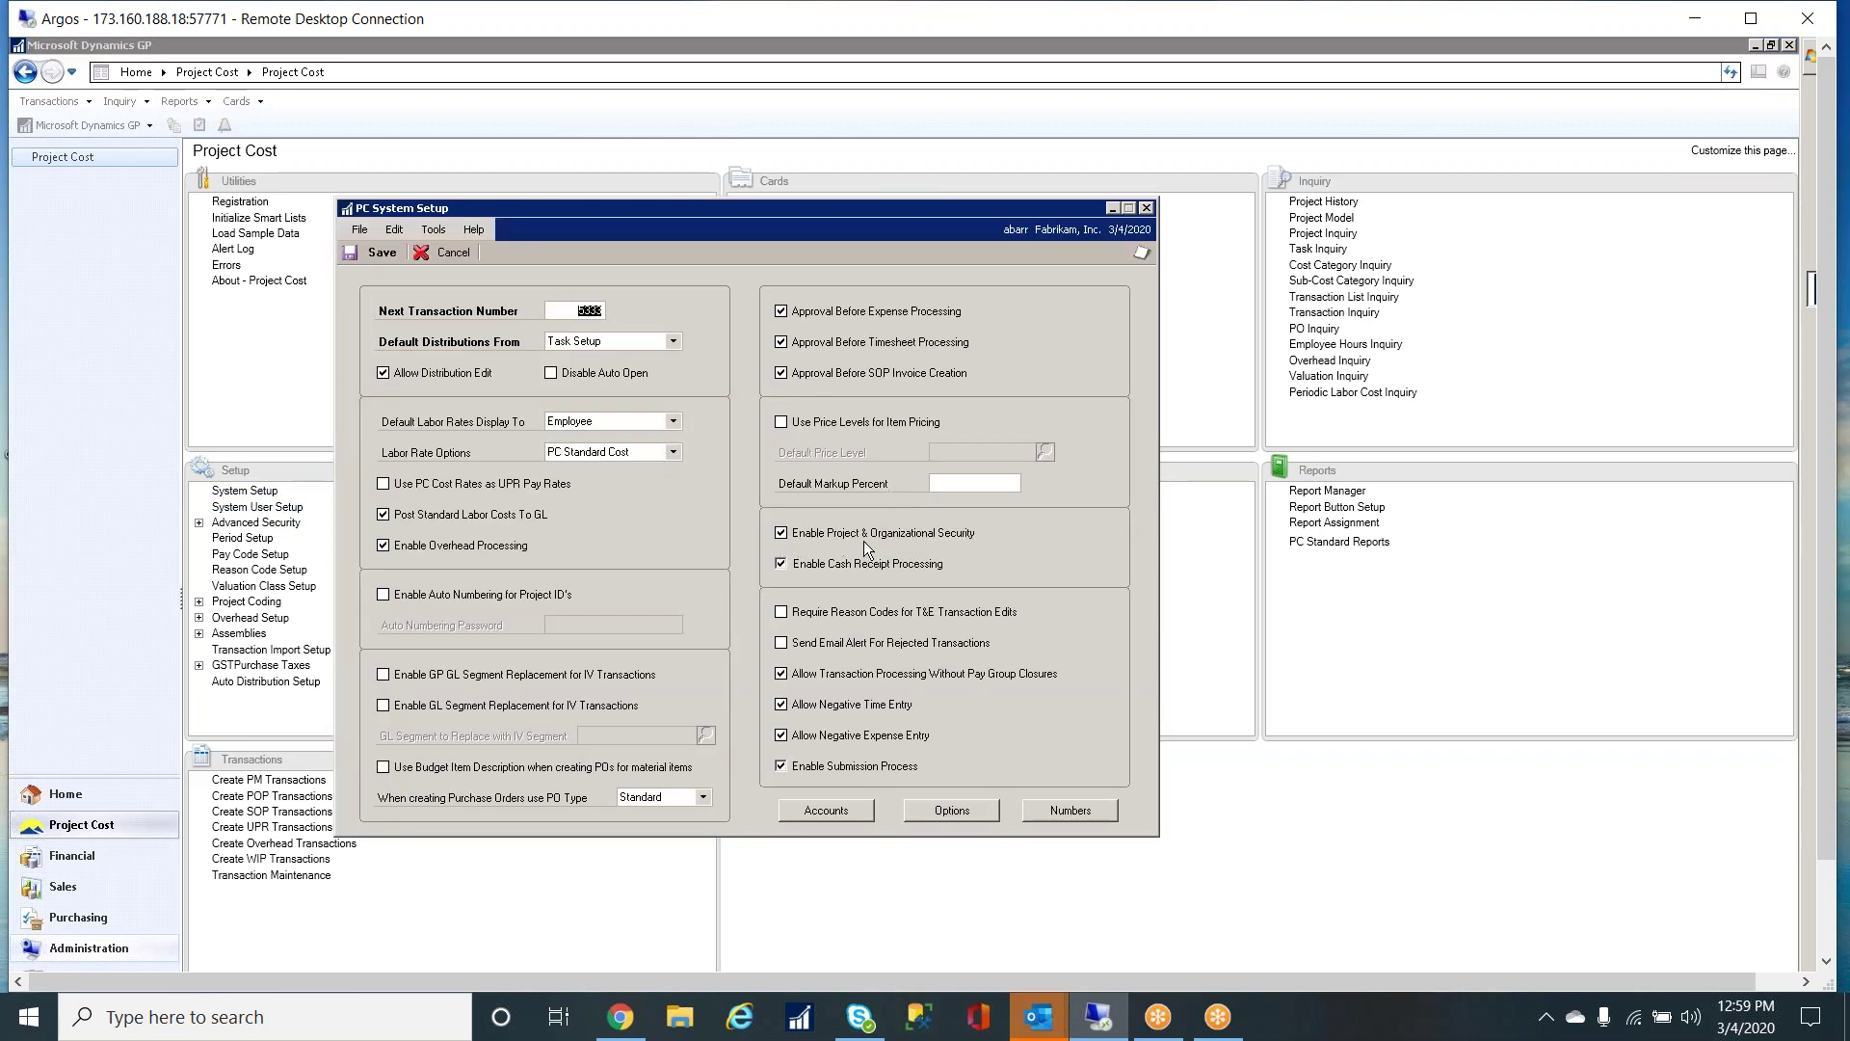
pyautogui.click(378, 252)
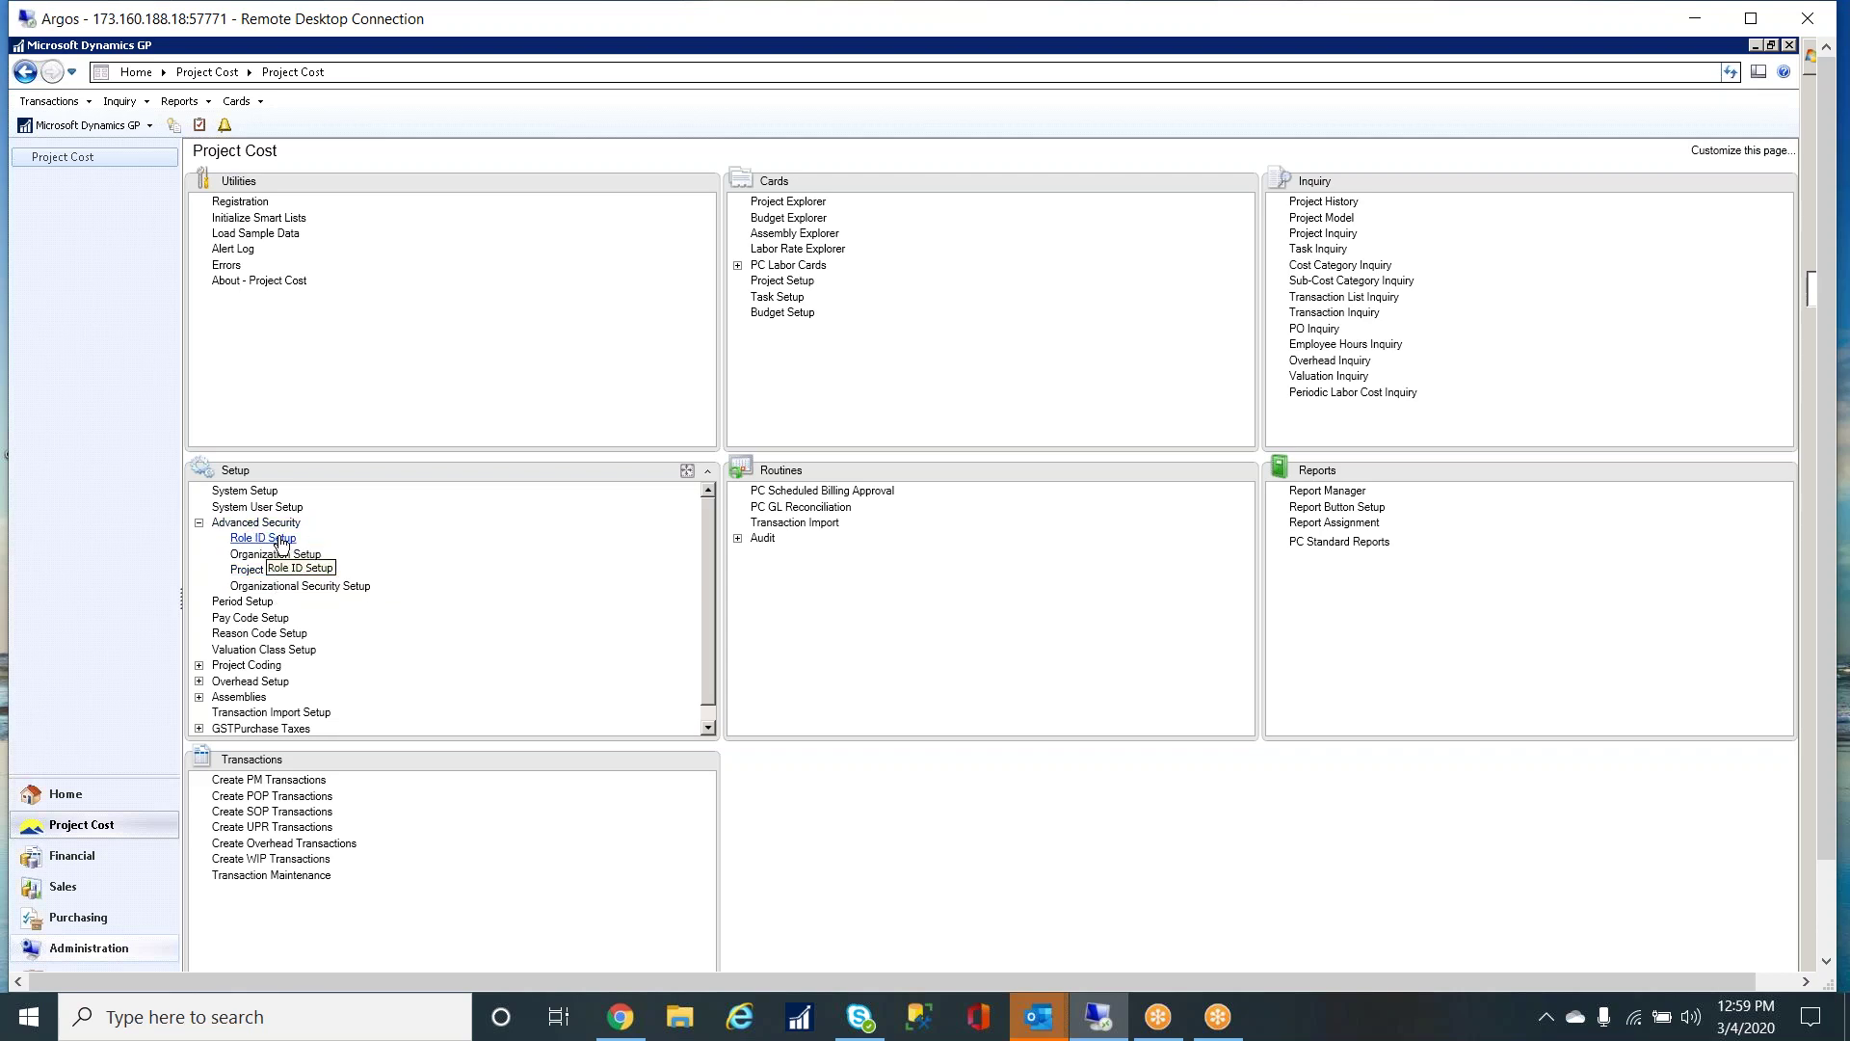
# - Look up the controller role in PC Role ID Setup, clear and close it, then expand PC Labor Cards
pyautogui.click(280, 540)
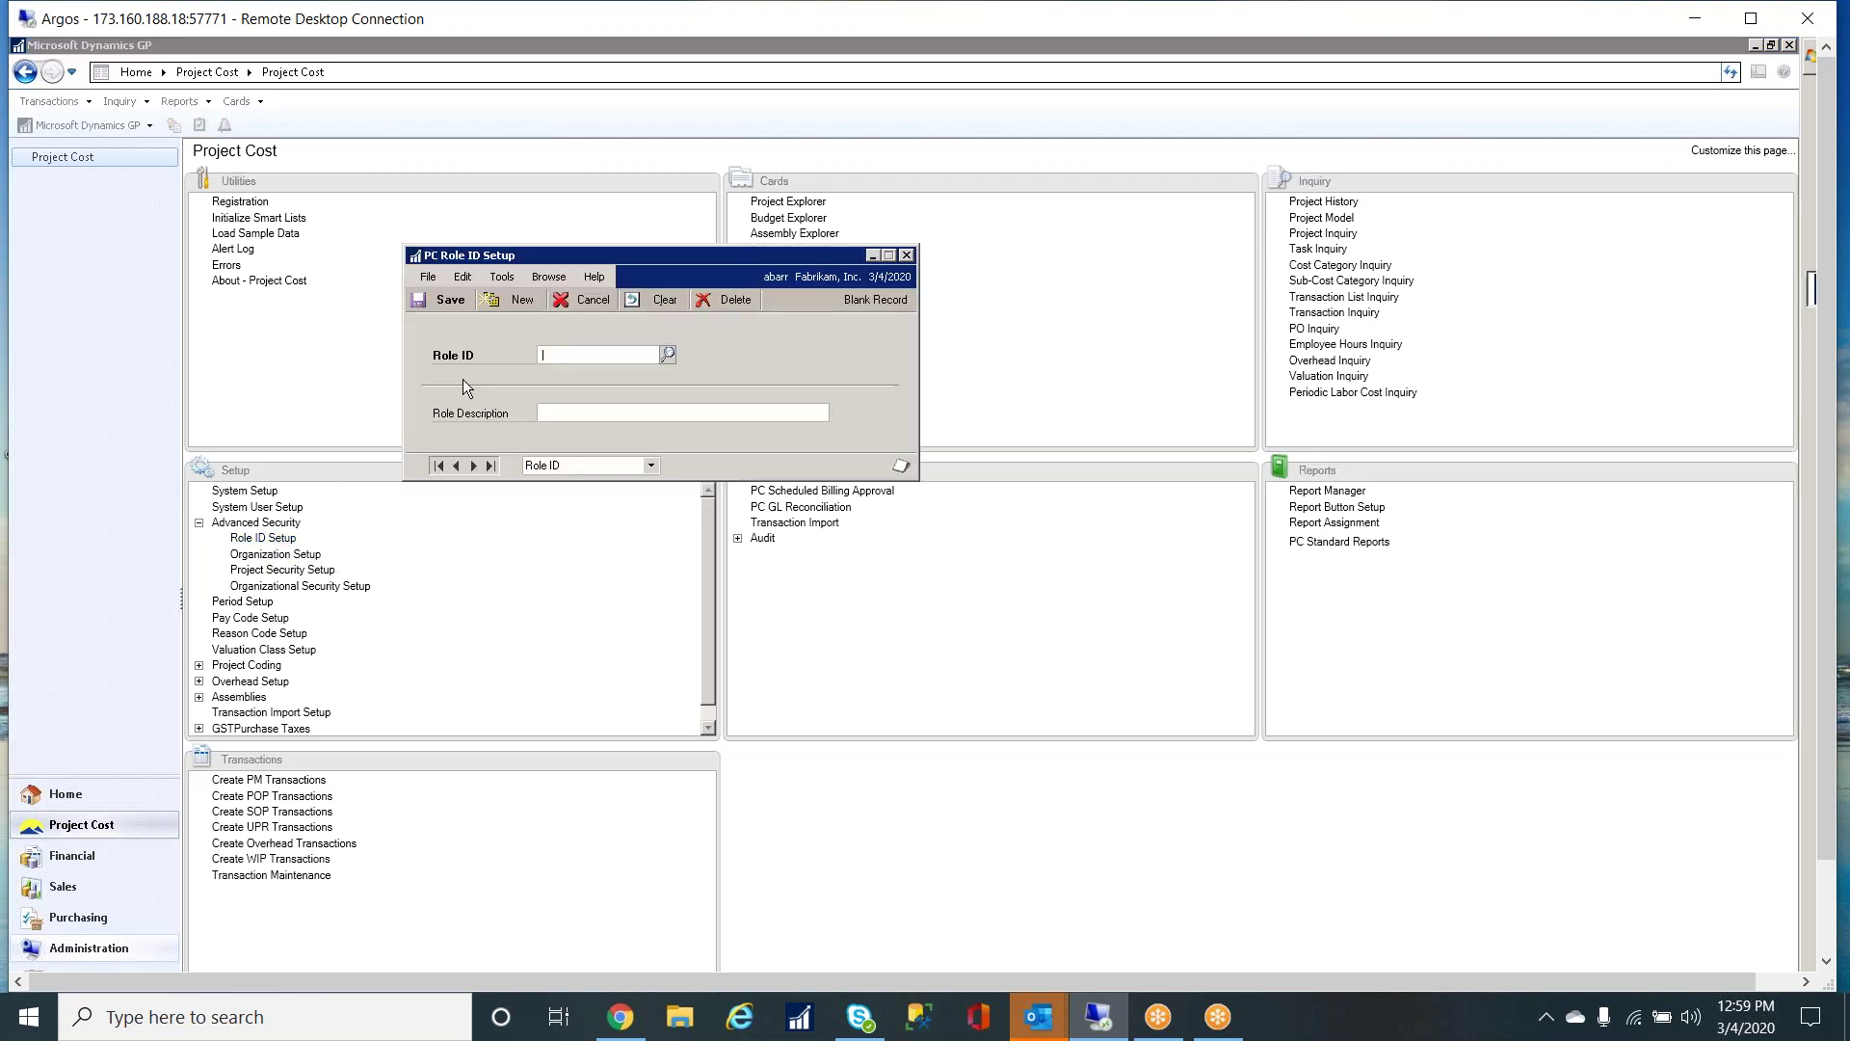
pyautogui.moveTo(656, 258); pyautogui.dragTo(631, 480)
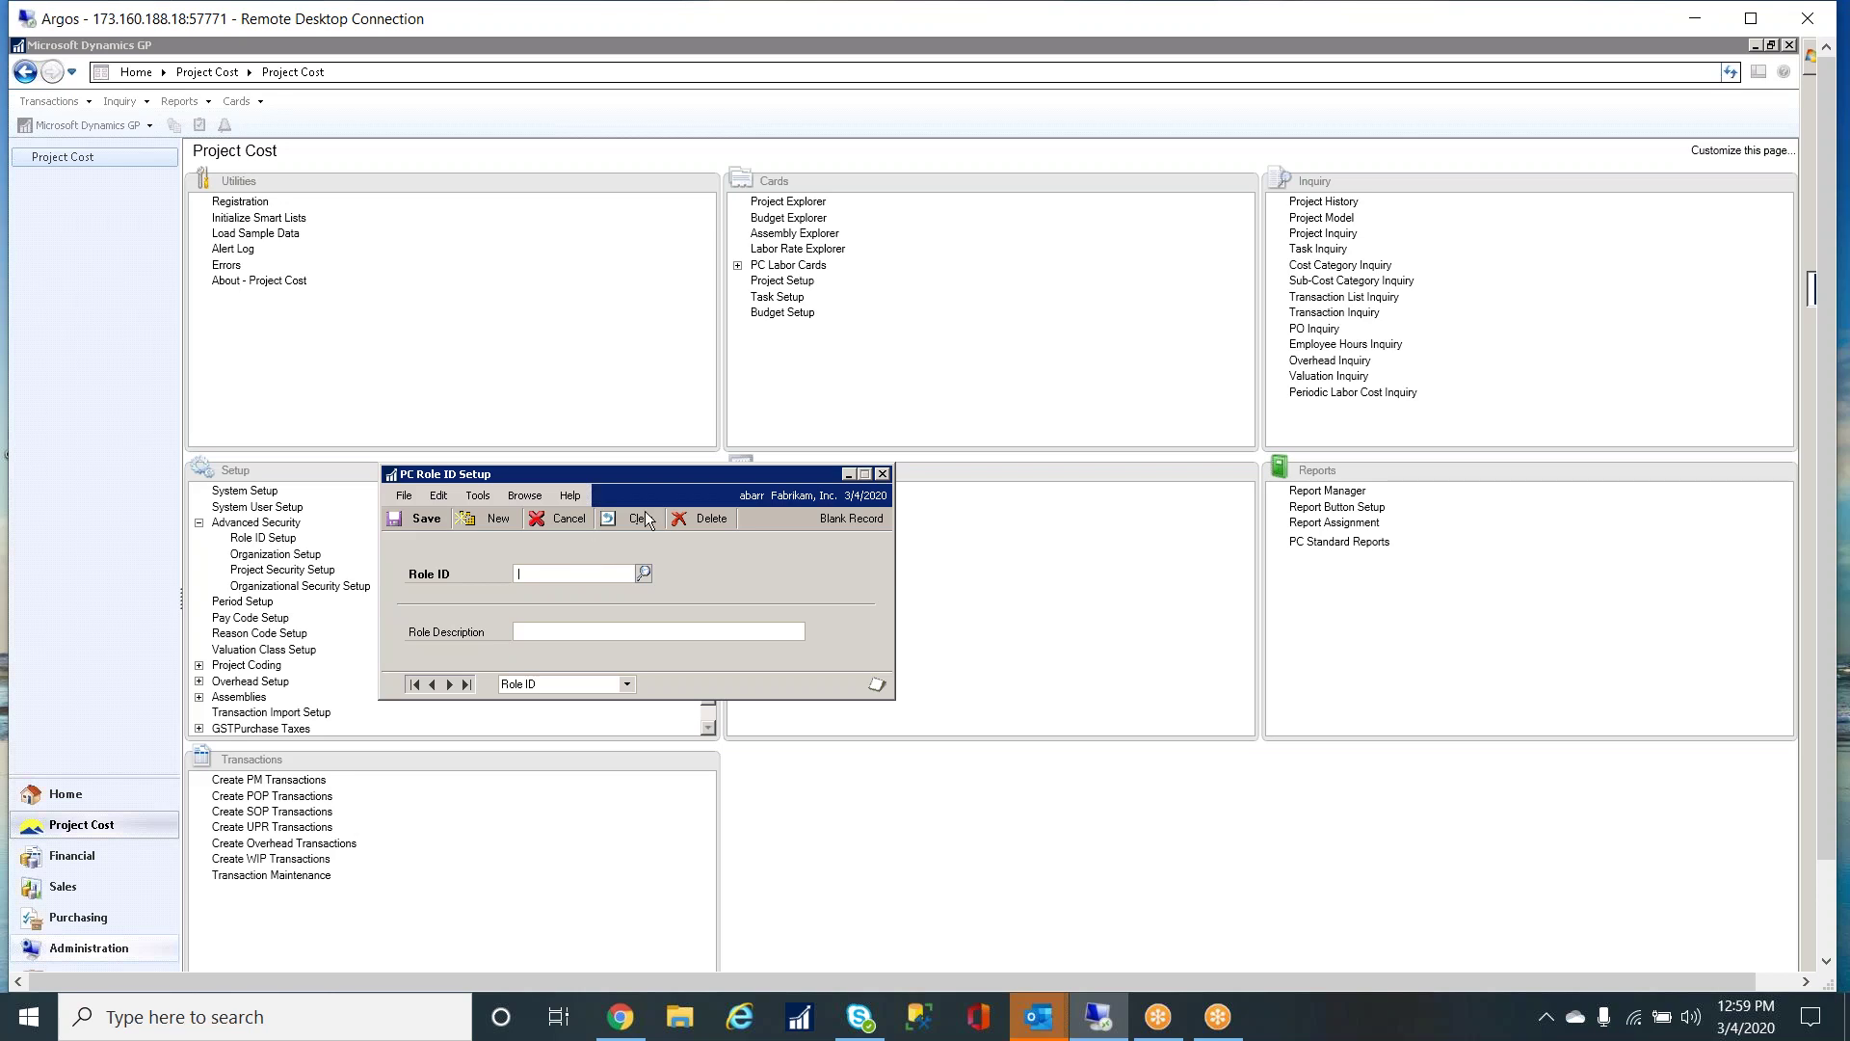
pyautogui.click(643, 571)
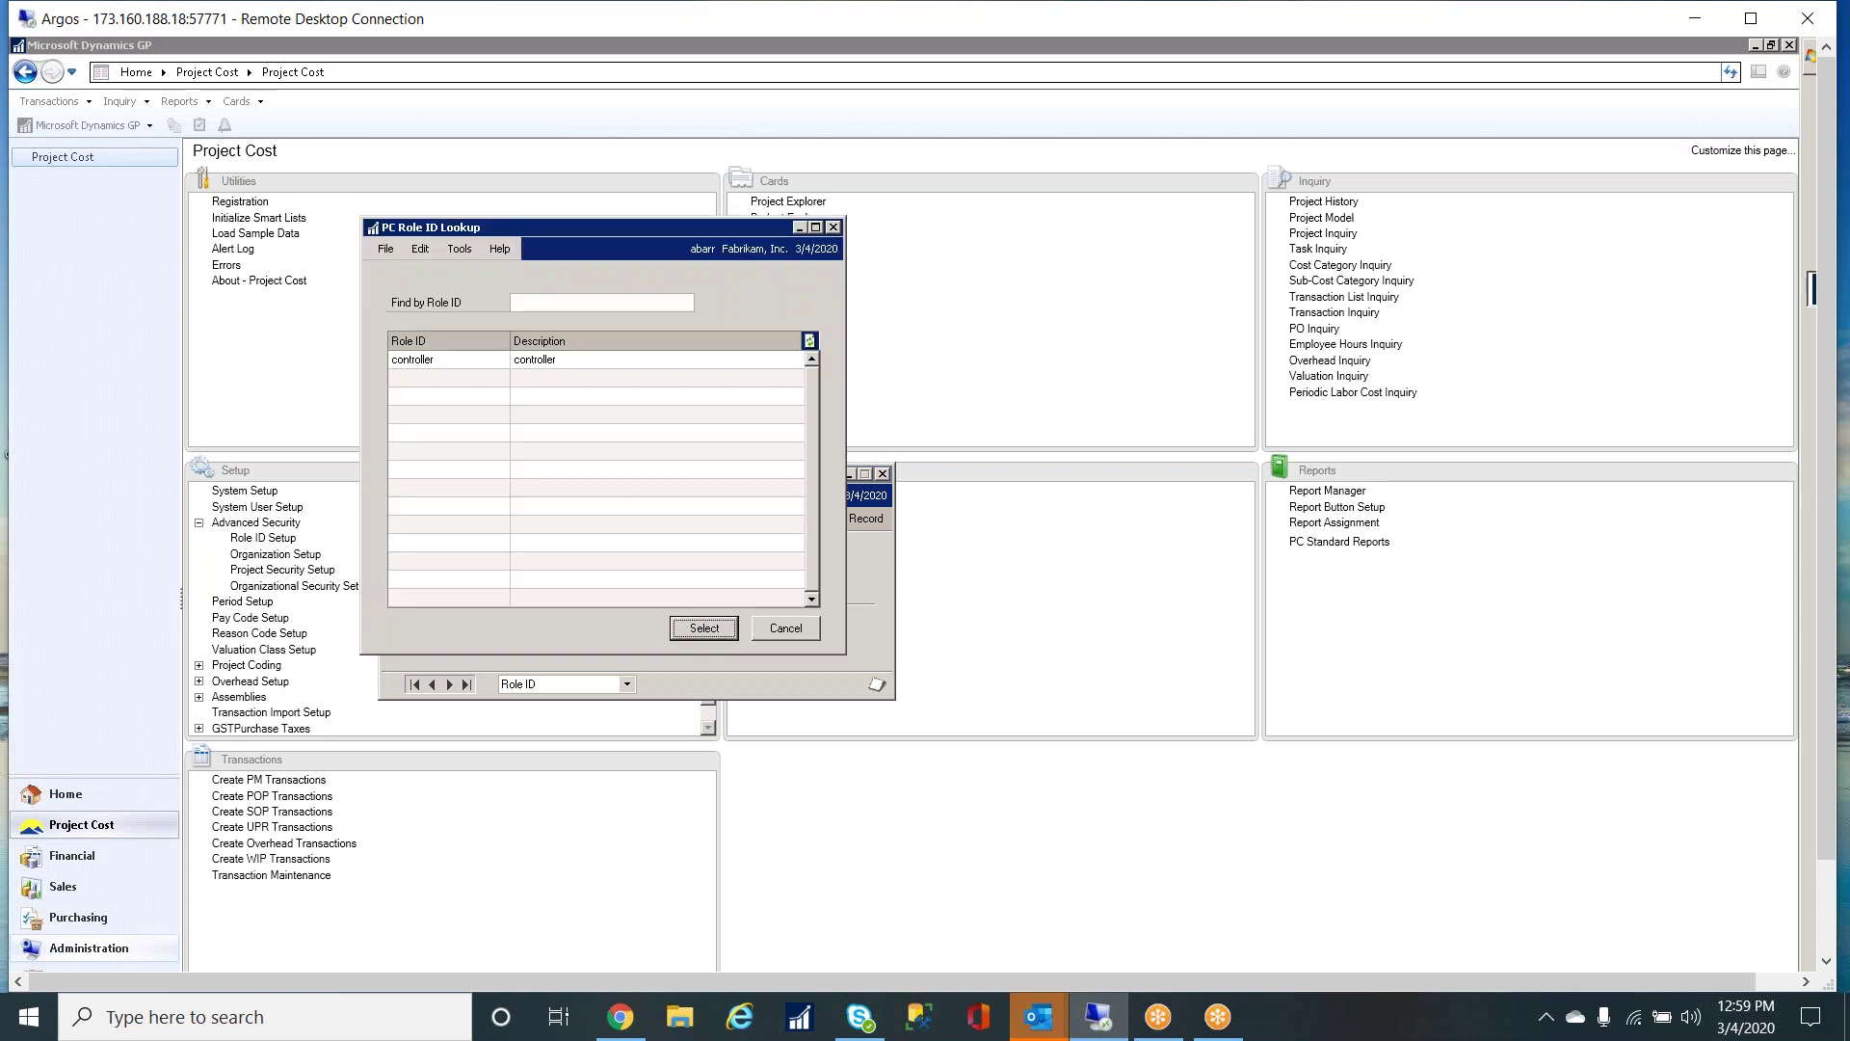
pyautogui.doubleClick(417, 362)
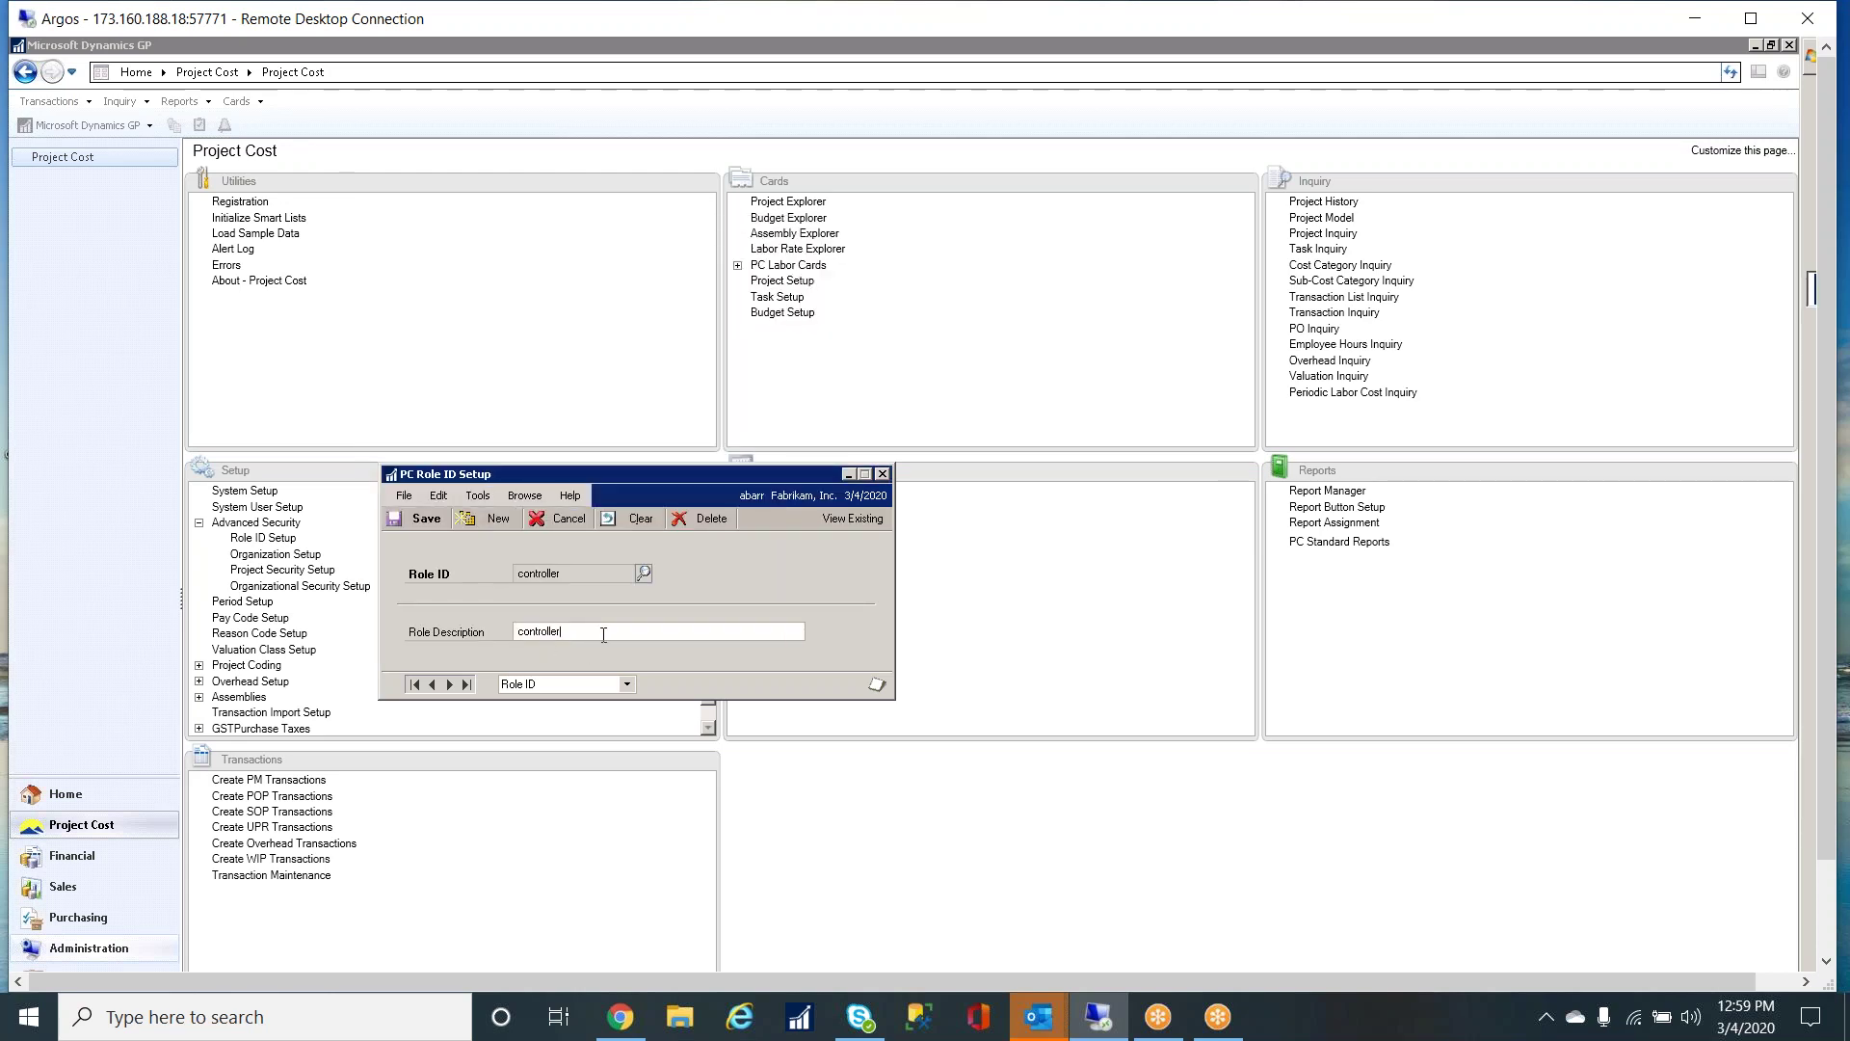
pyautogui.click(427, 520)
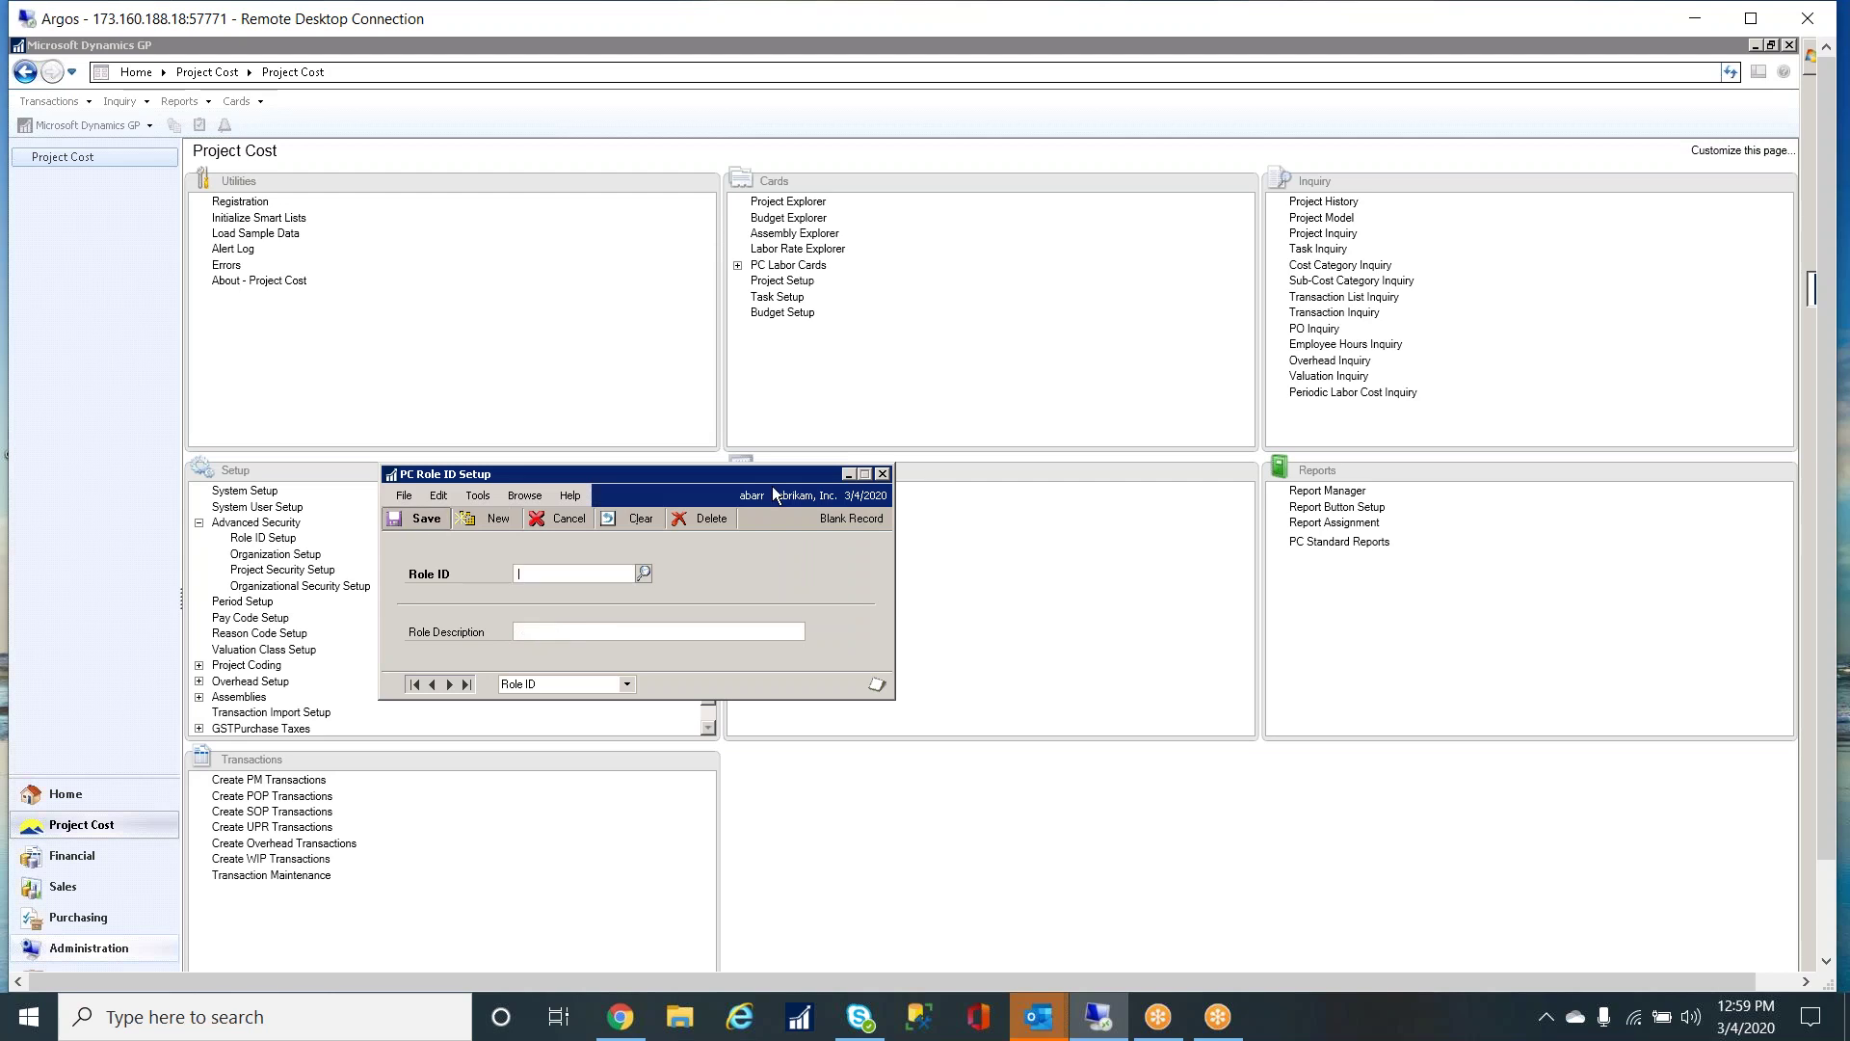
pyautogui.click(881, 474)
pyautogui.click(738, 265)
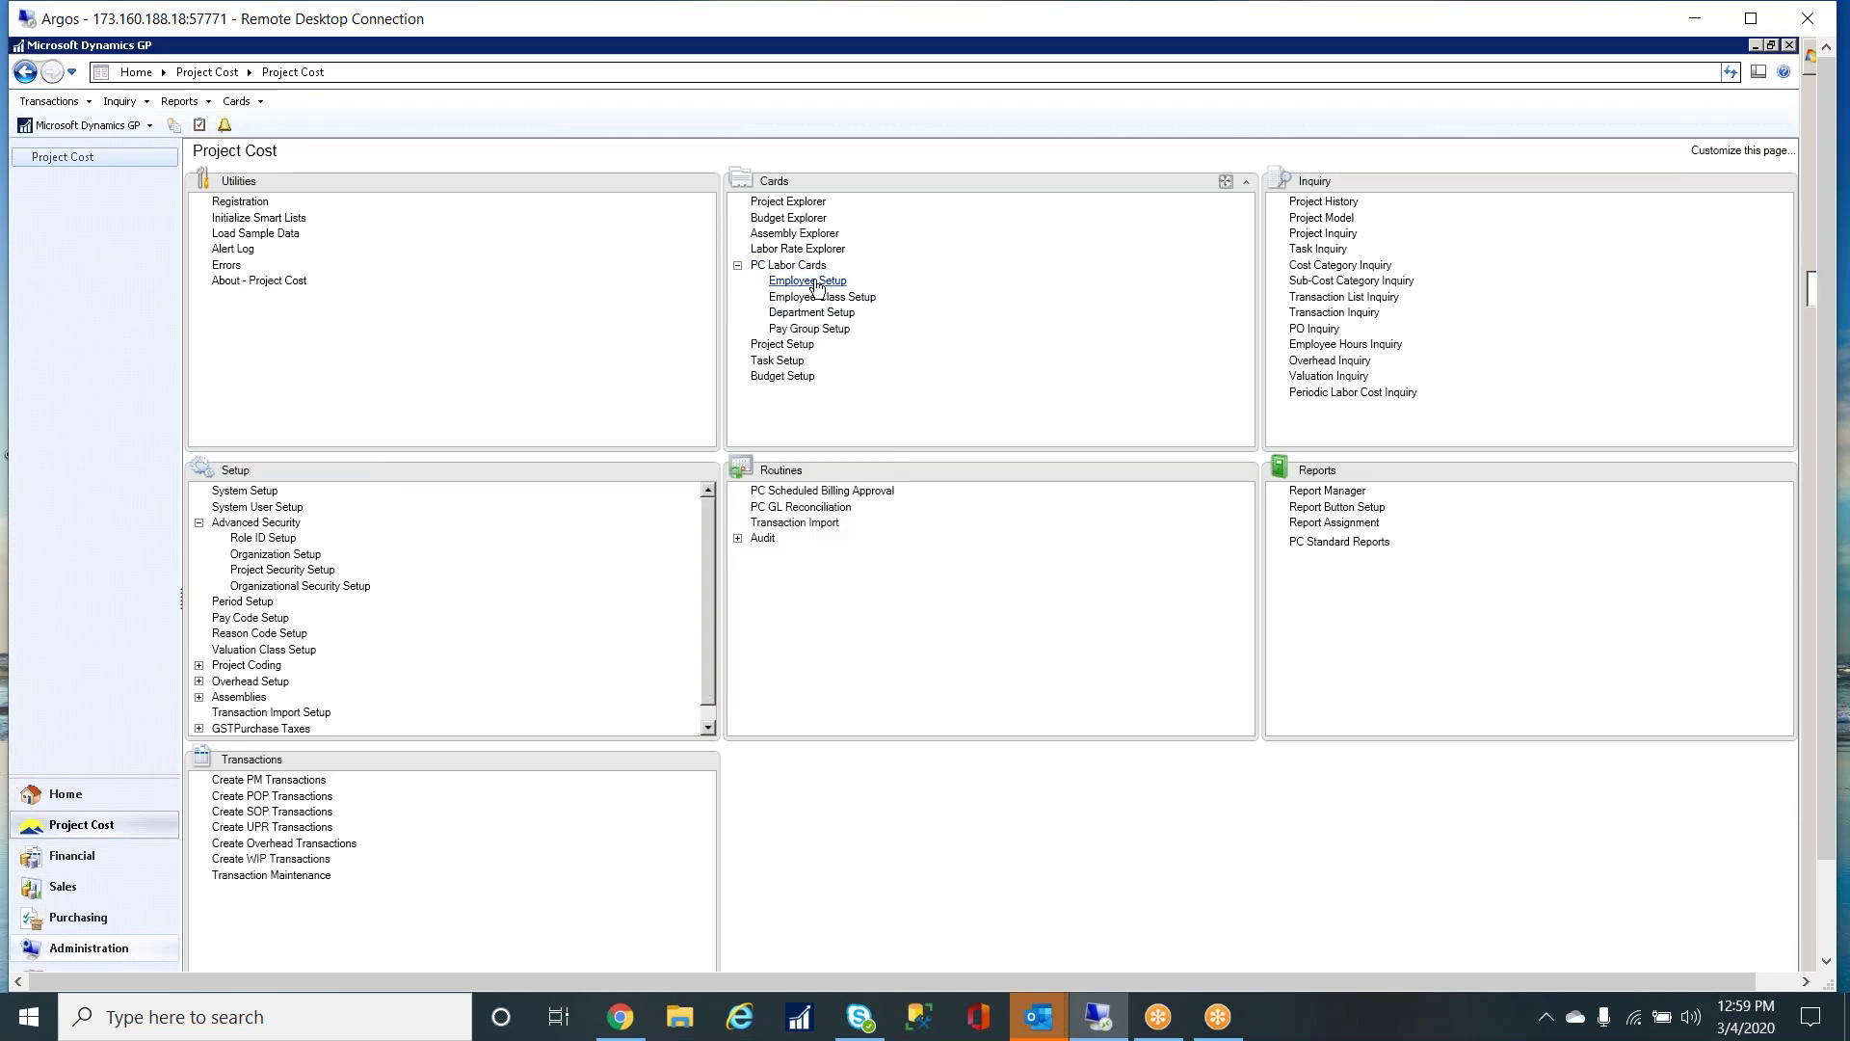
# - Load the electrician's employee record, confirm the controller role among its roles, and close PC Employee Setup
pyautogui.click(813, 282)
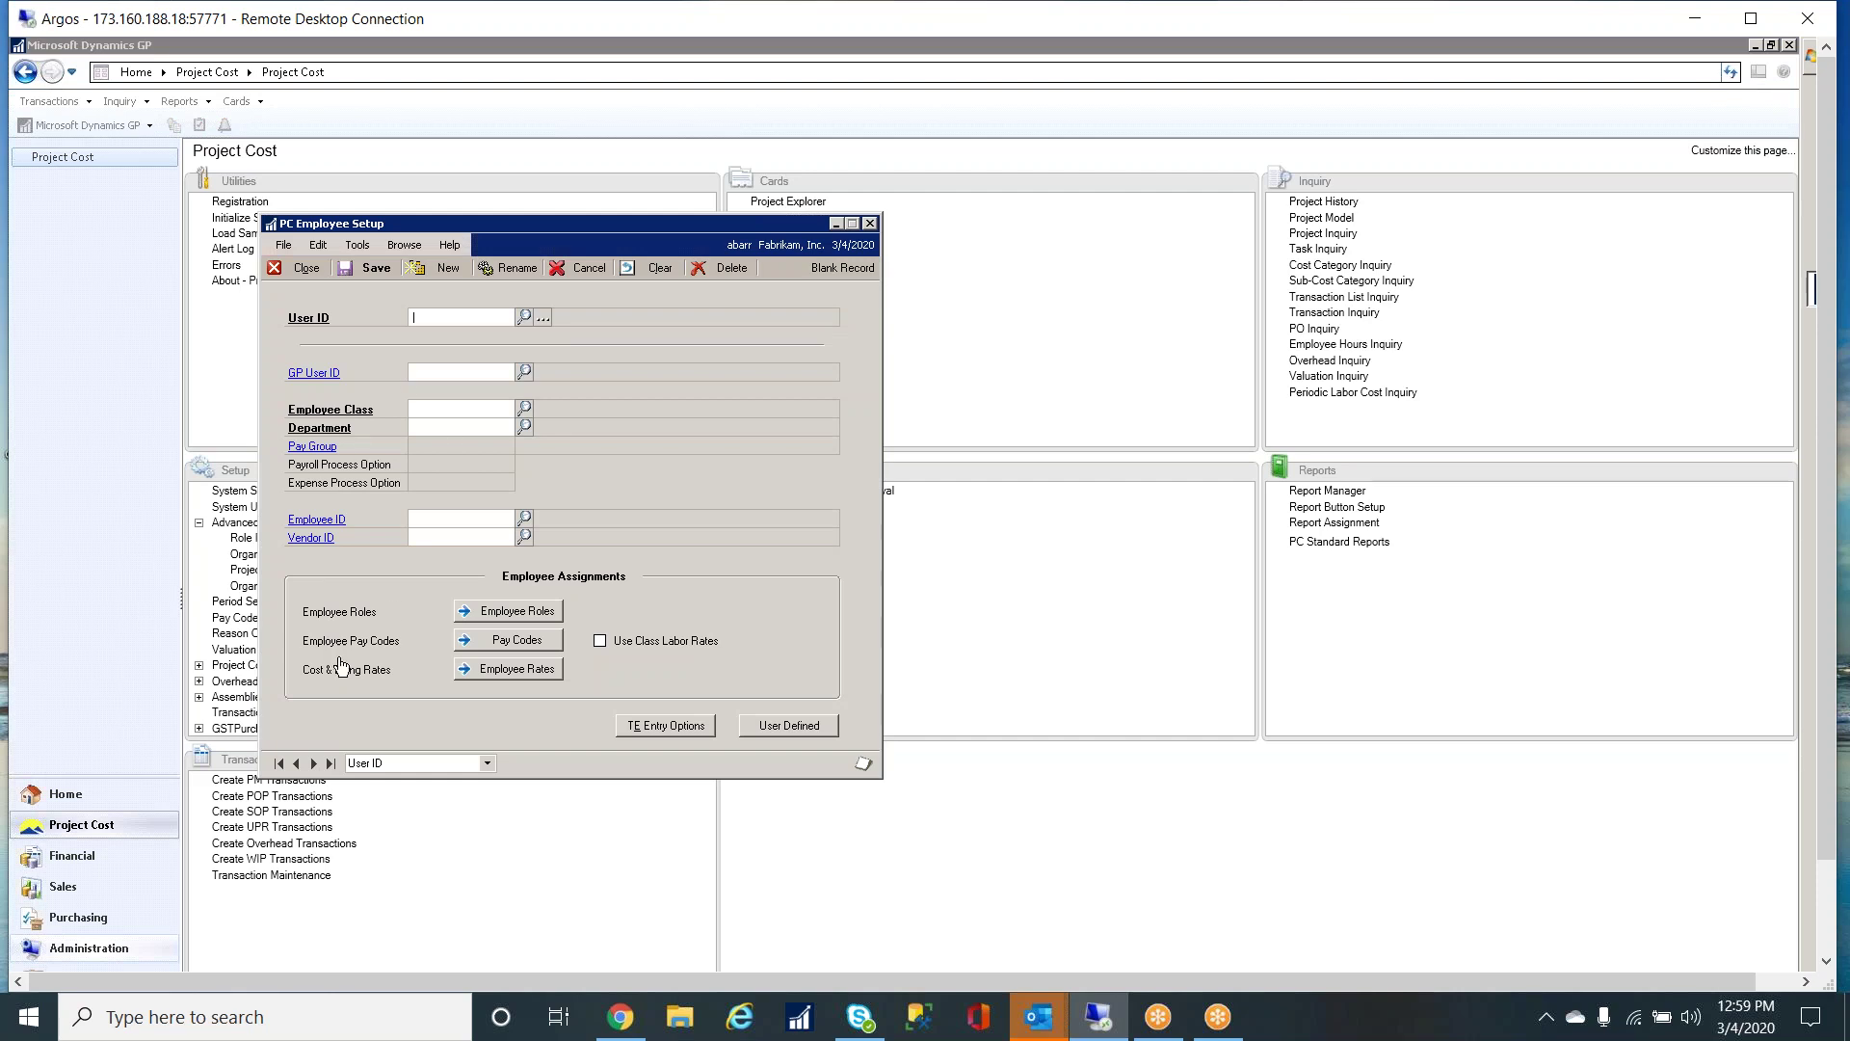
pyautogui.click(279, 764)
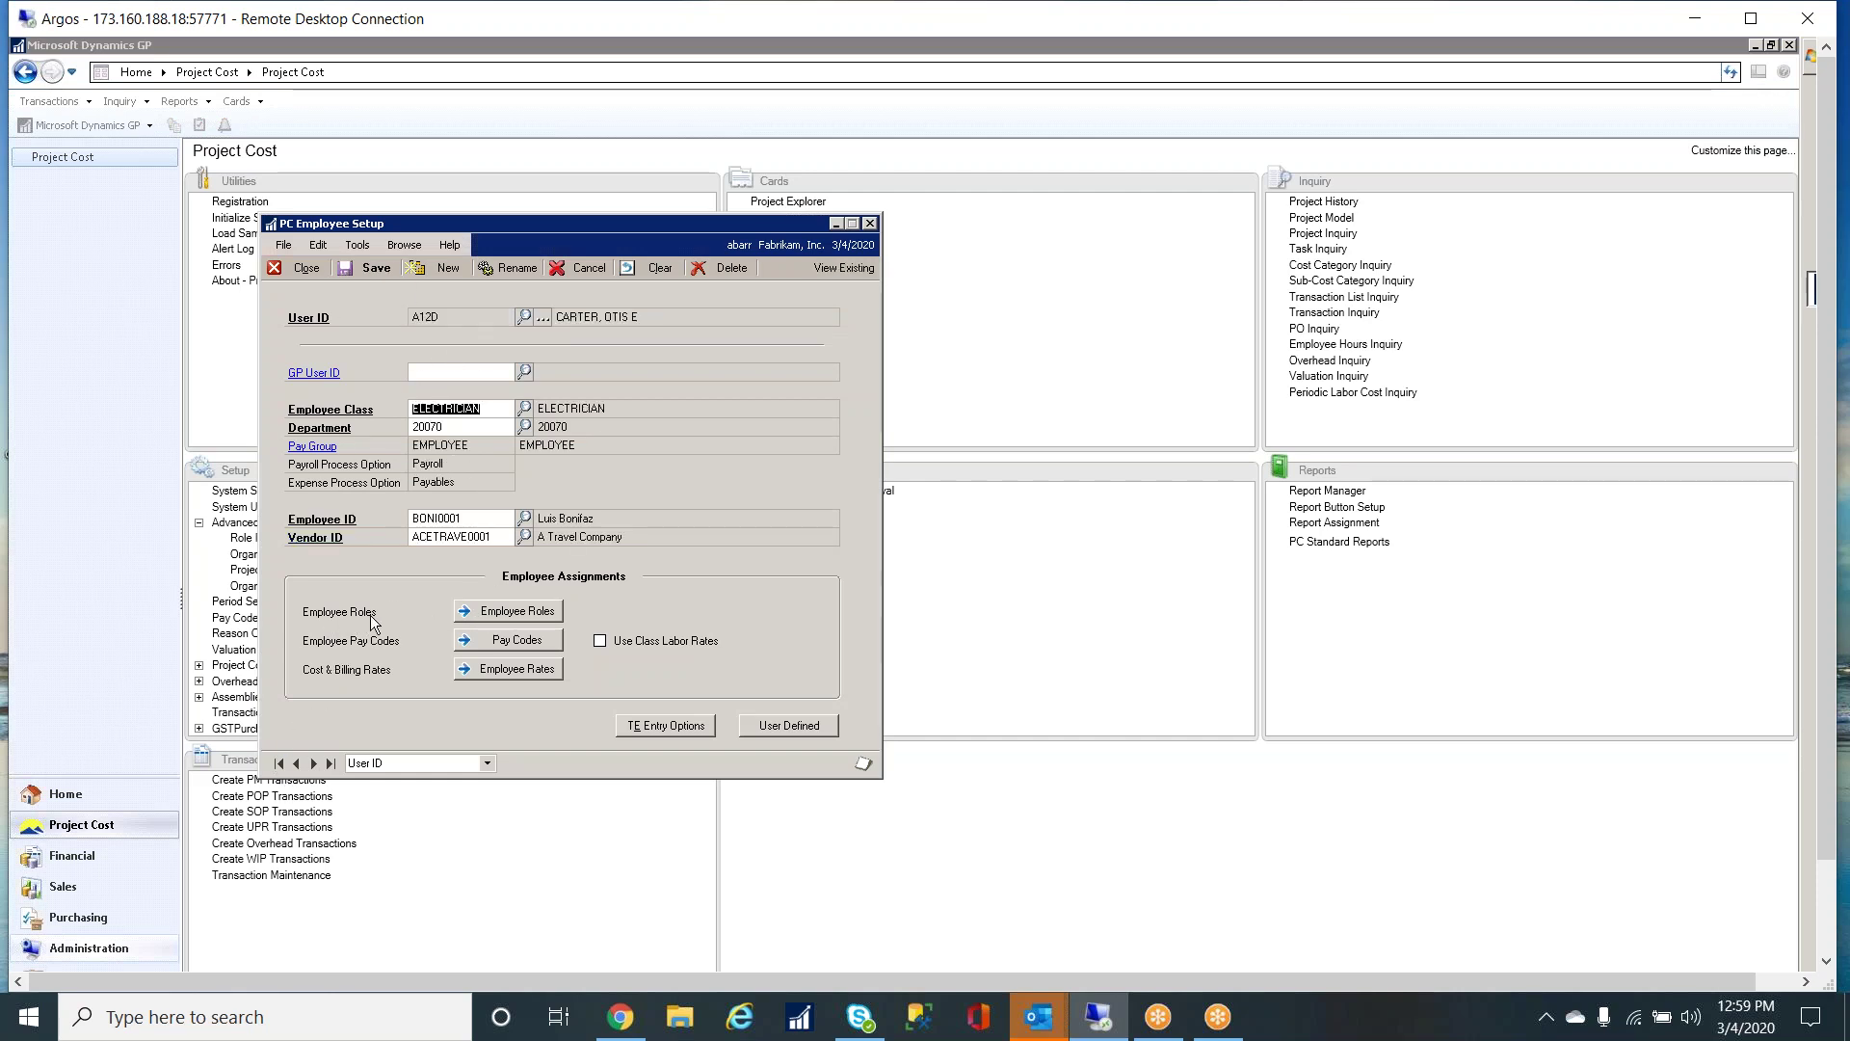
pyautogui.click(488, 616)
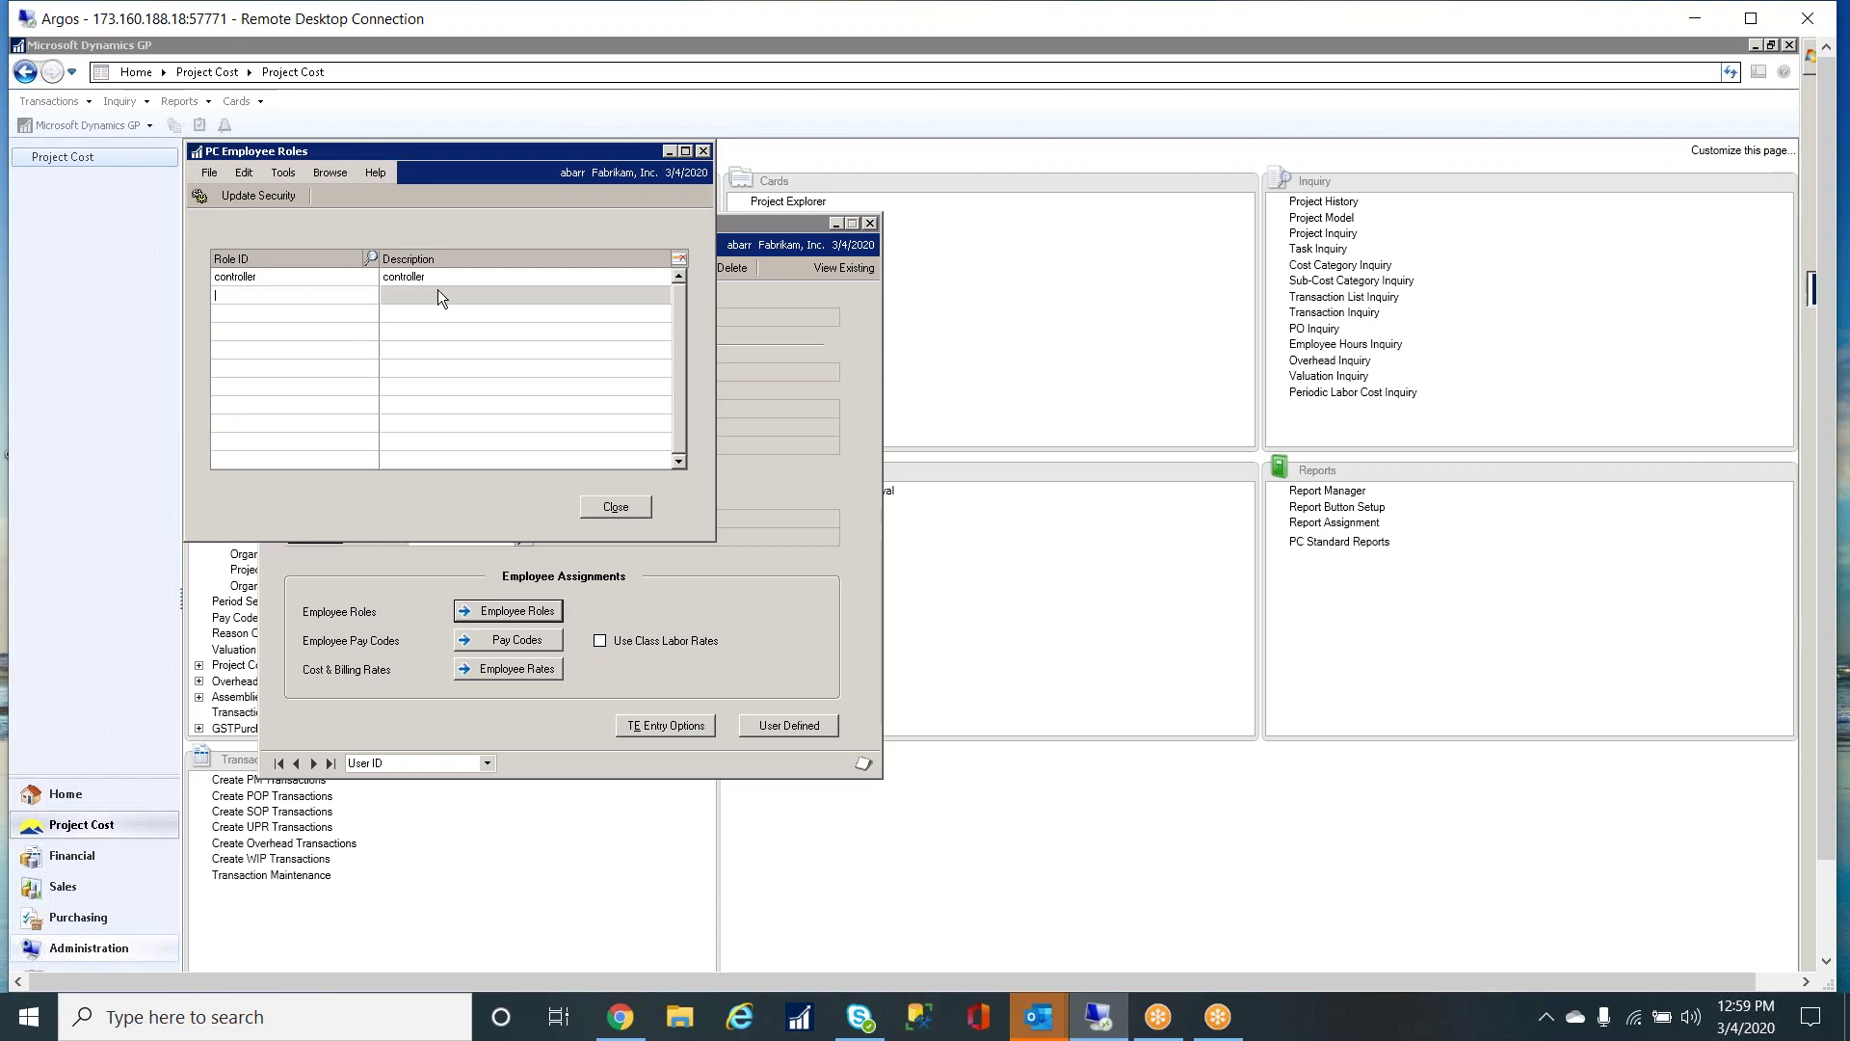
pyautogui.click(703, 151)
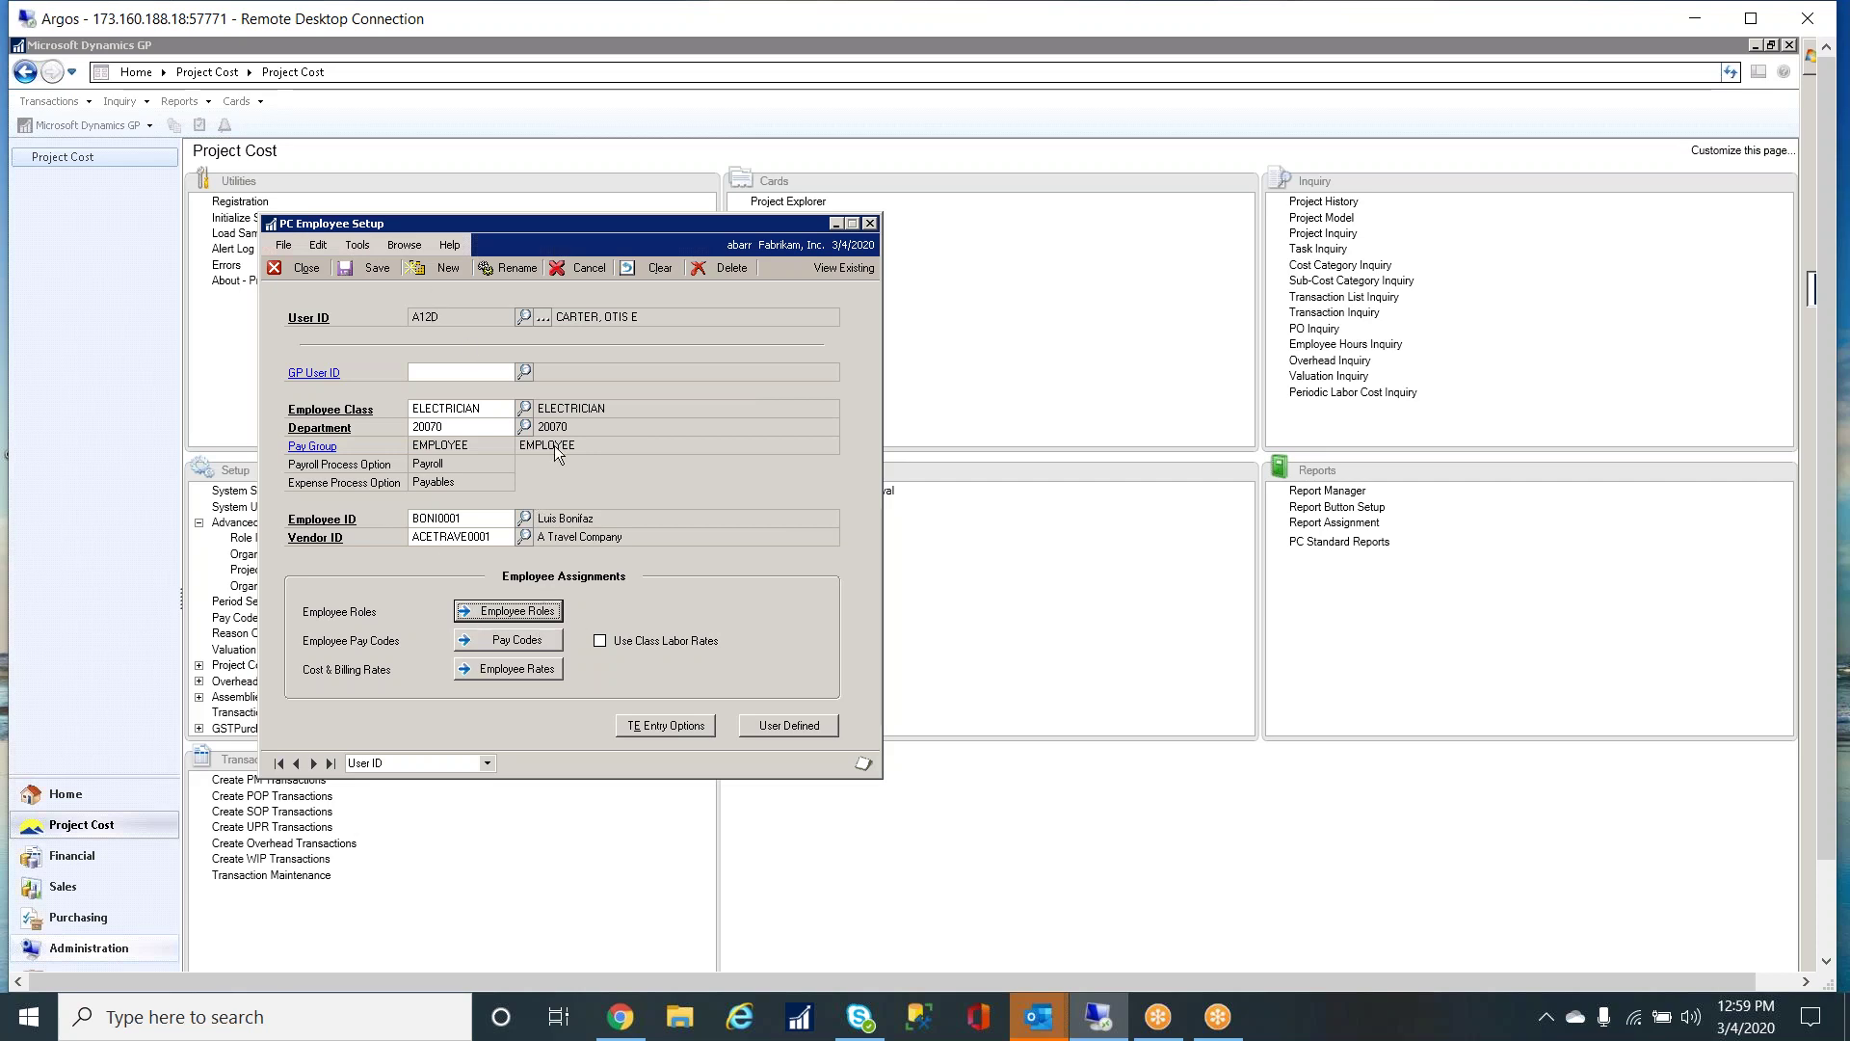
pyautogui.click(870, 224)
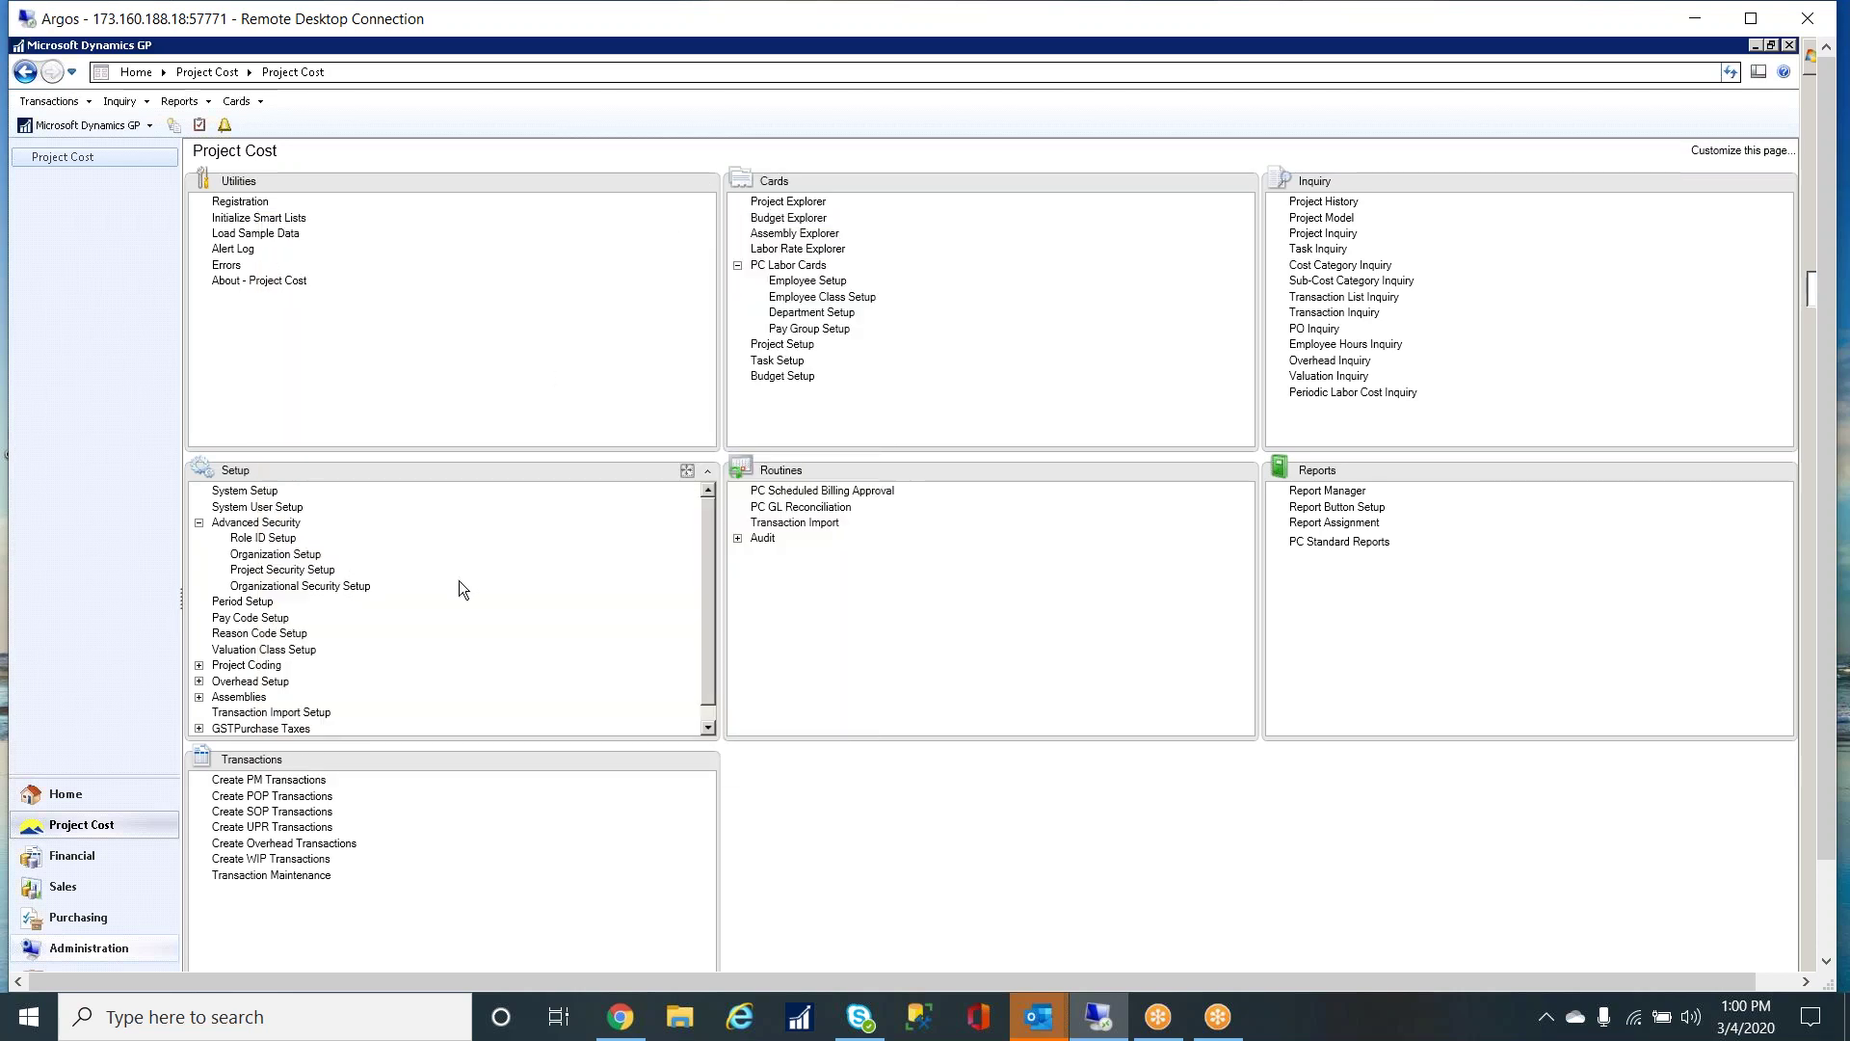
# - Create a new organization group with Group ID and description SALES
pyautogui.click(277, 555)
pyautogui.moveTo(621, 258); pyautogui.dragTo(908, 235)
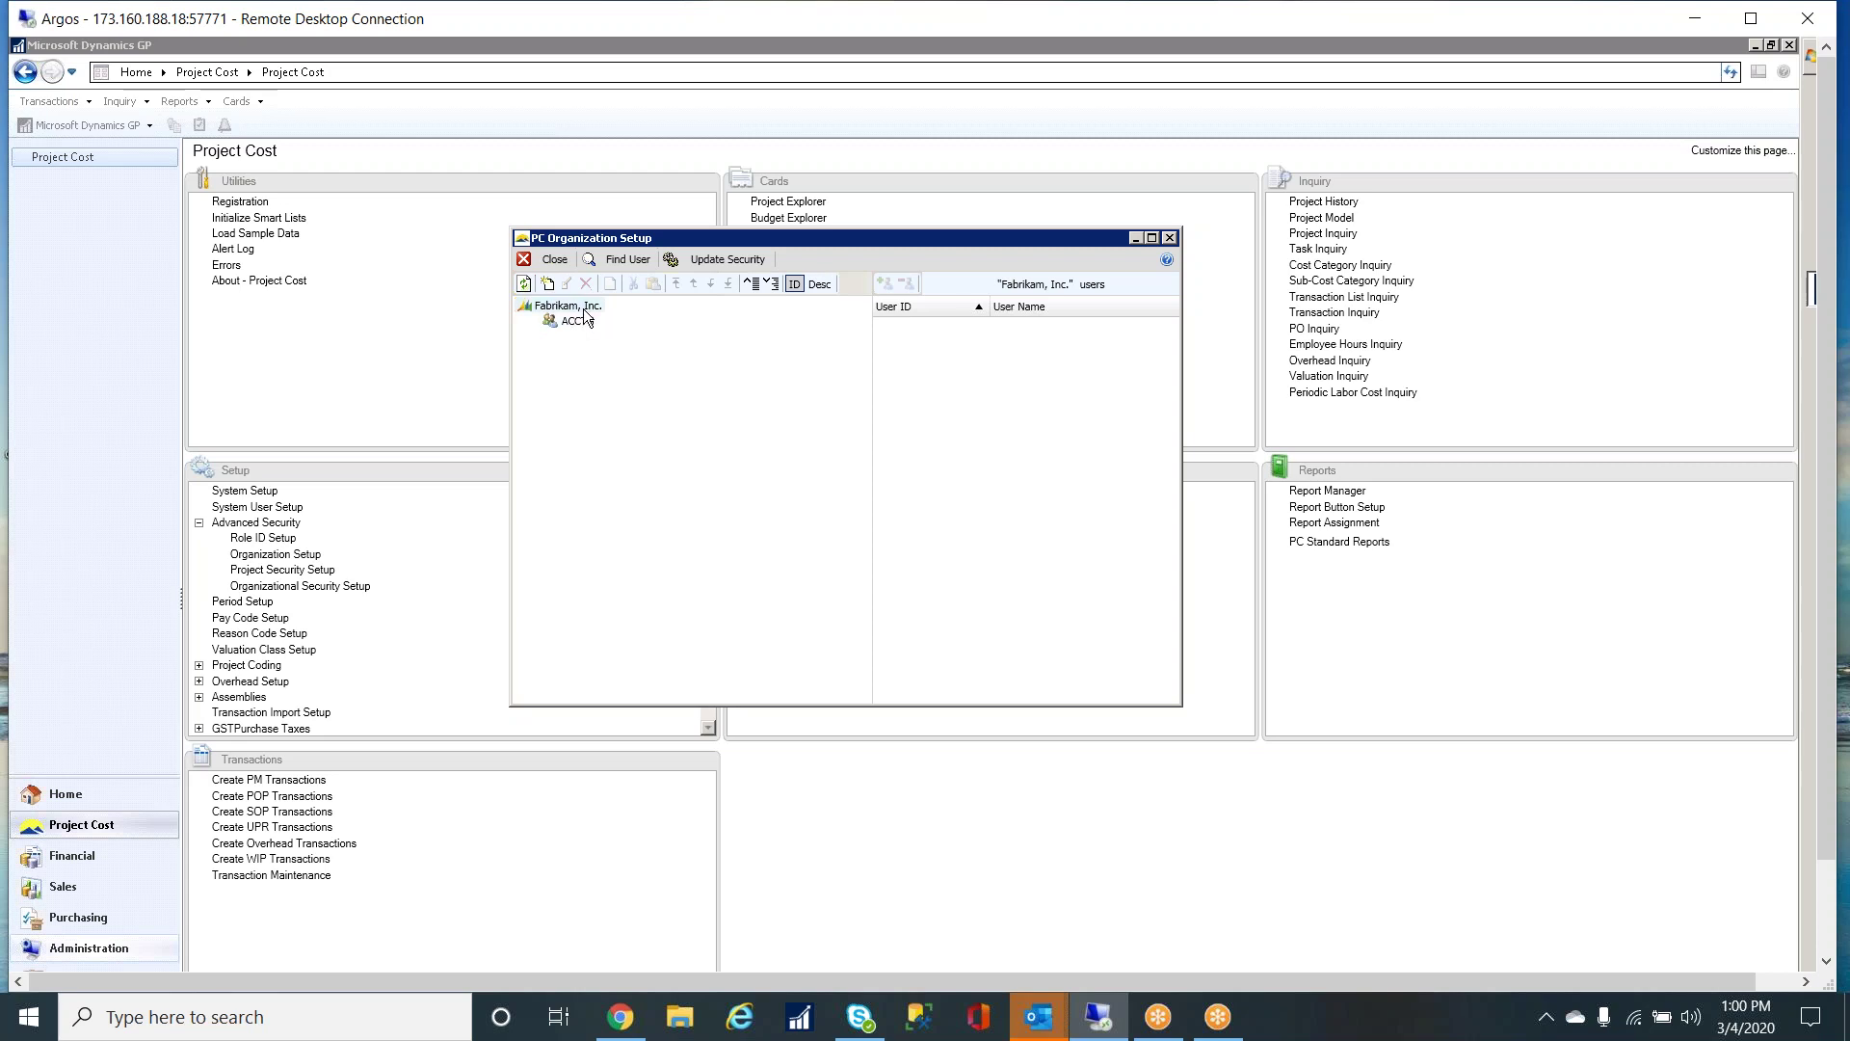
pyautogui.click(547, 283)
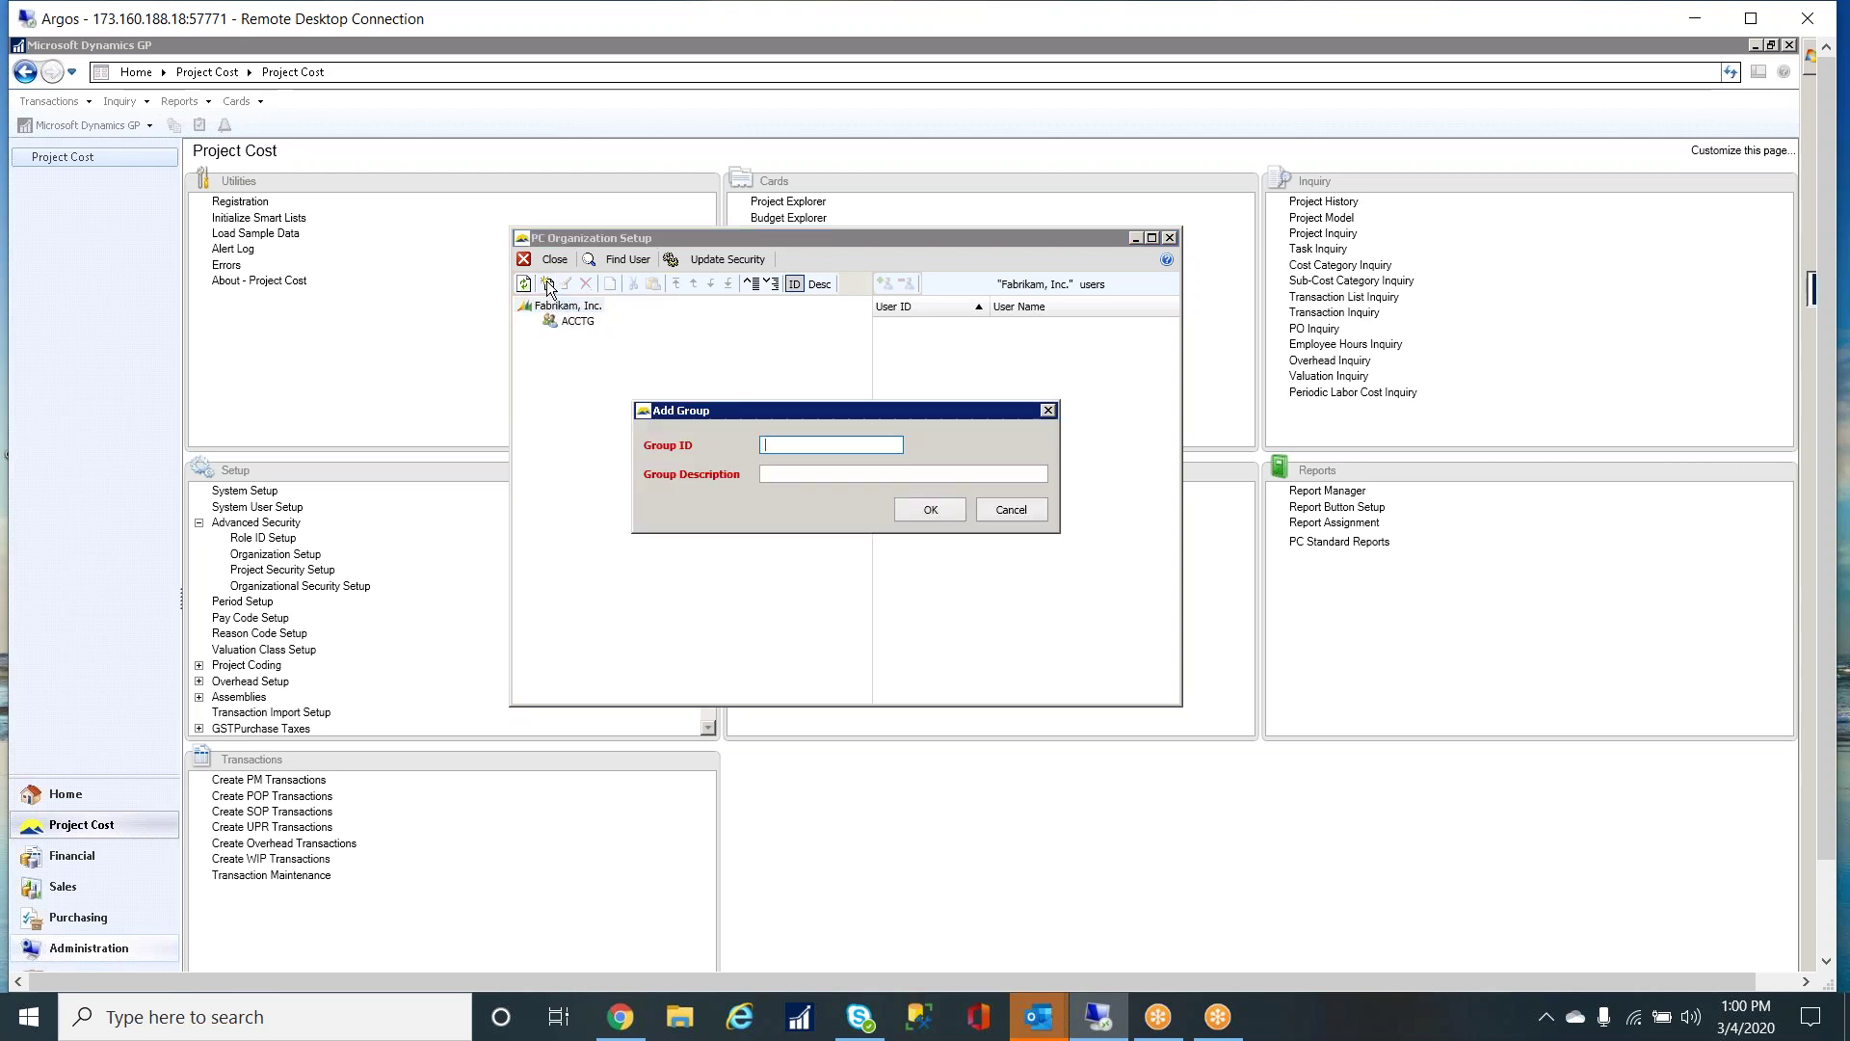
pyautogui.write('SaALES')
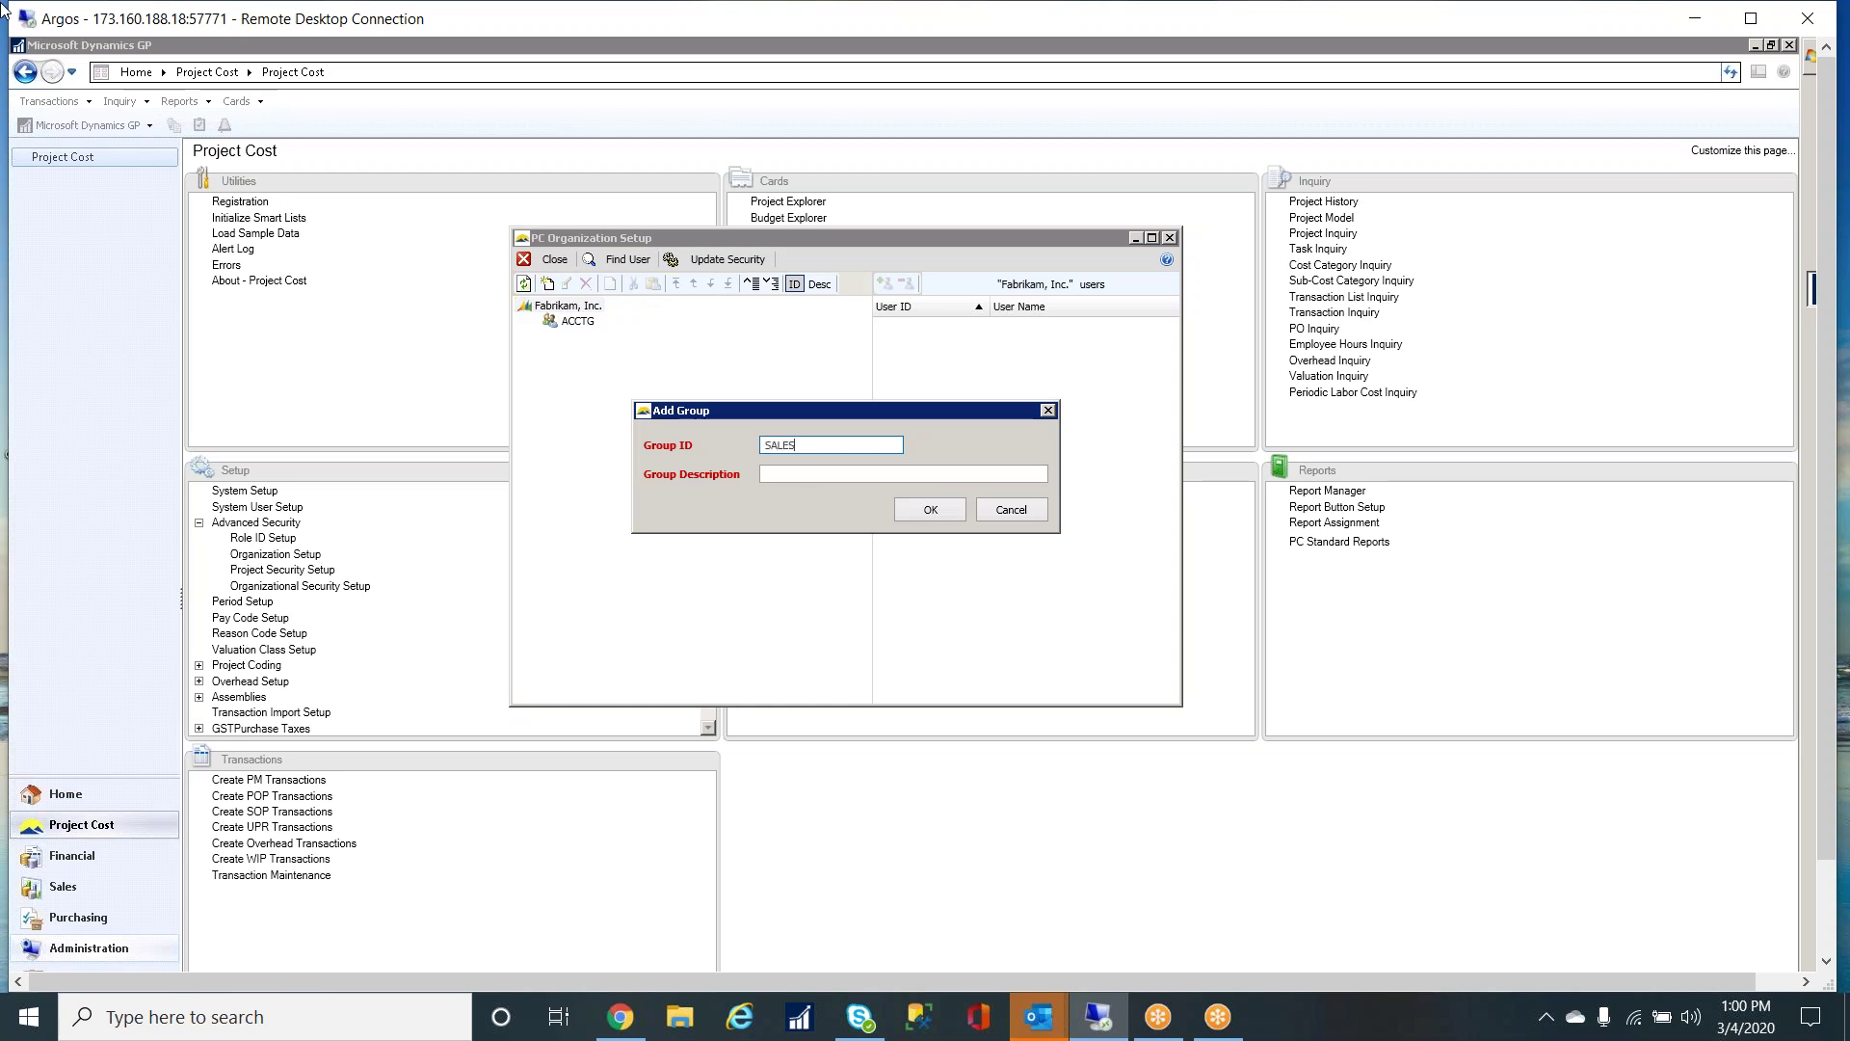
pyautogui.press('Tab')
pyautogui.write('SALES')
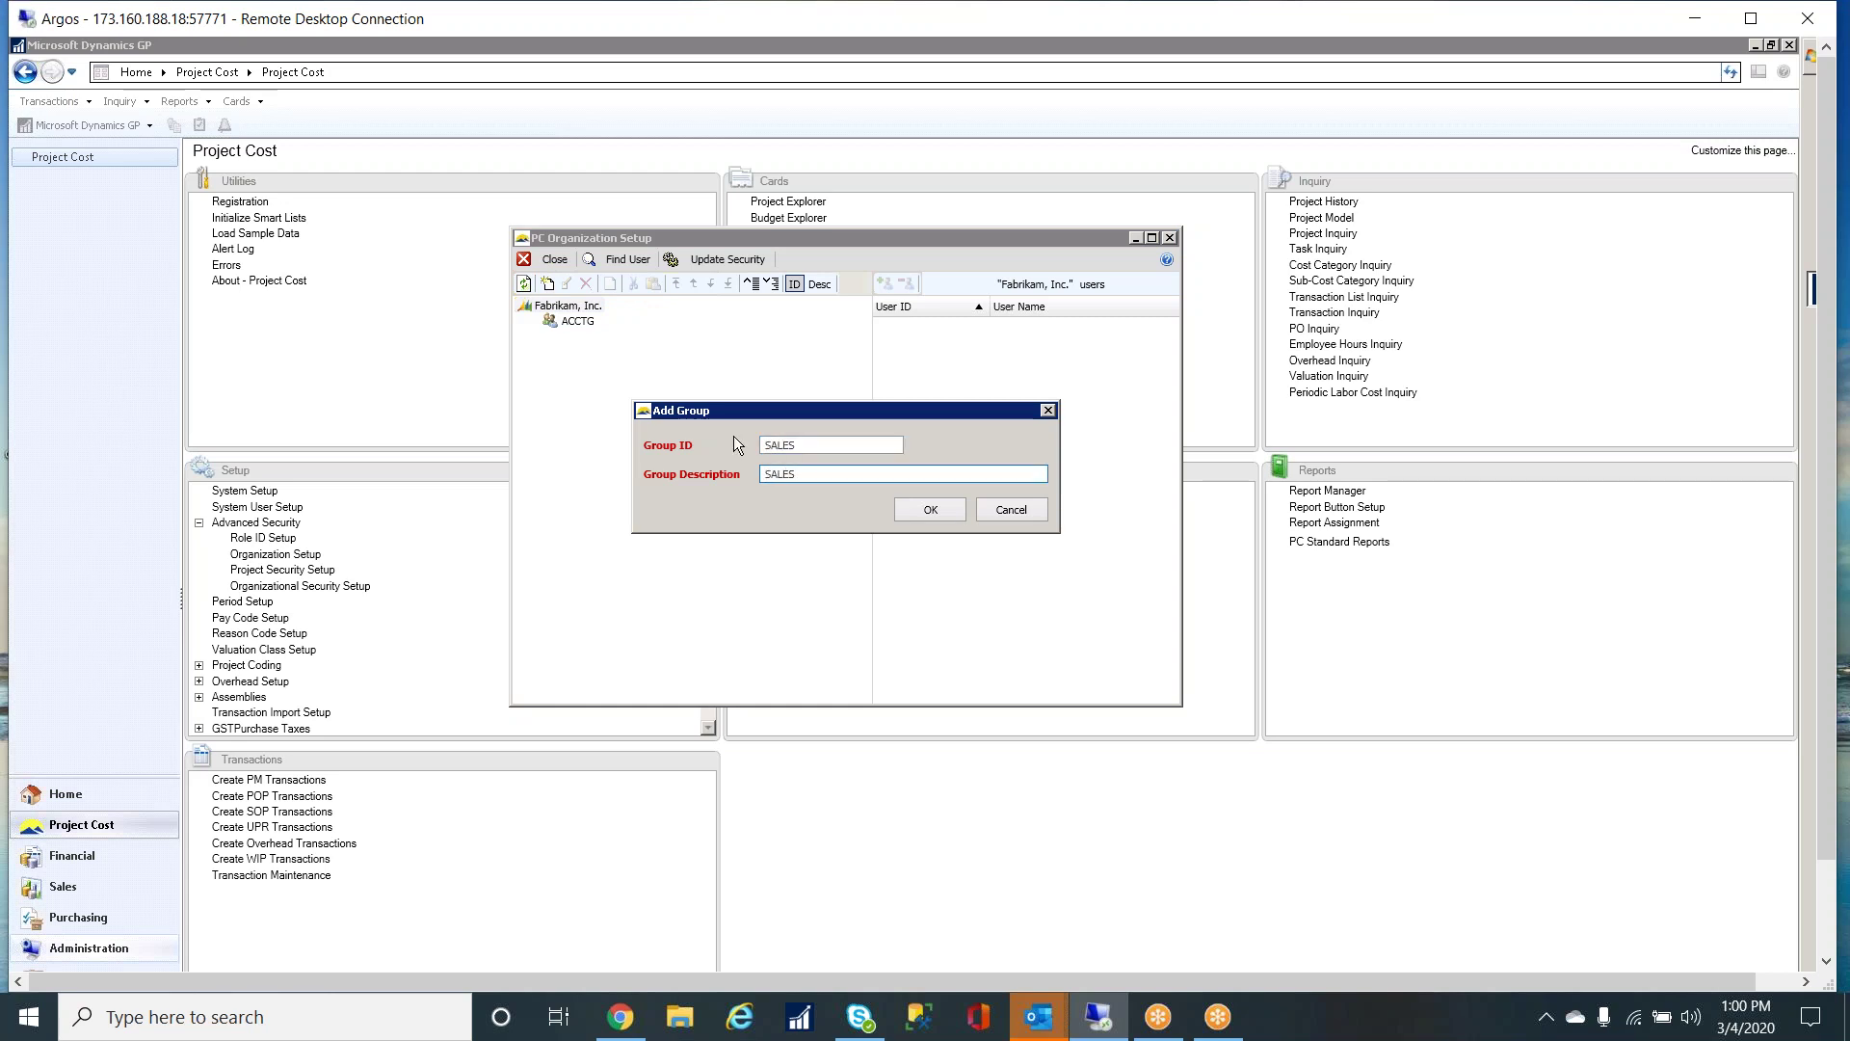
pyautogui.click(916, 512)
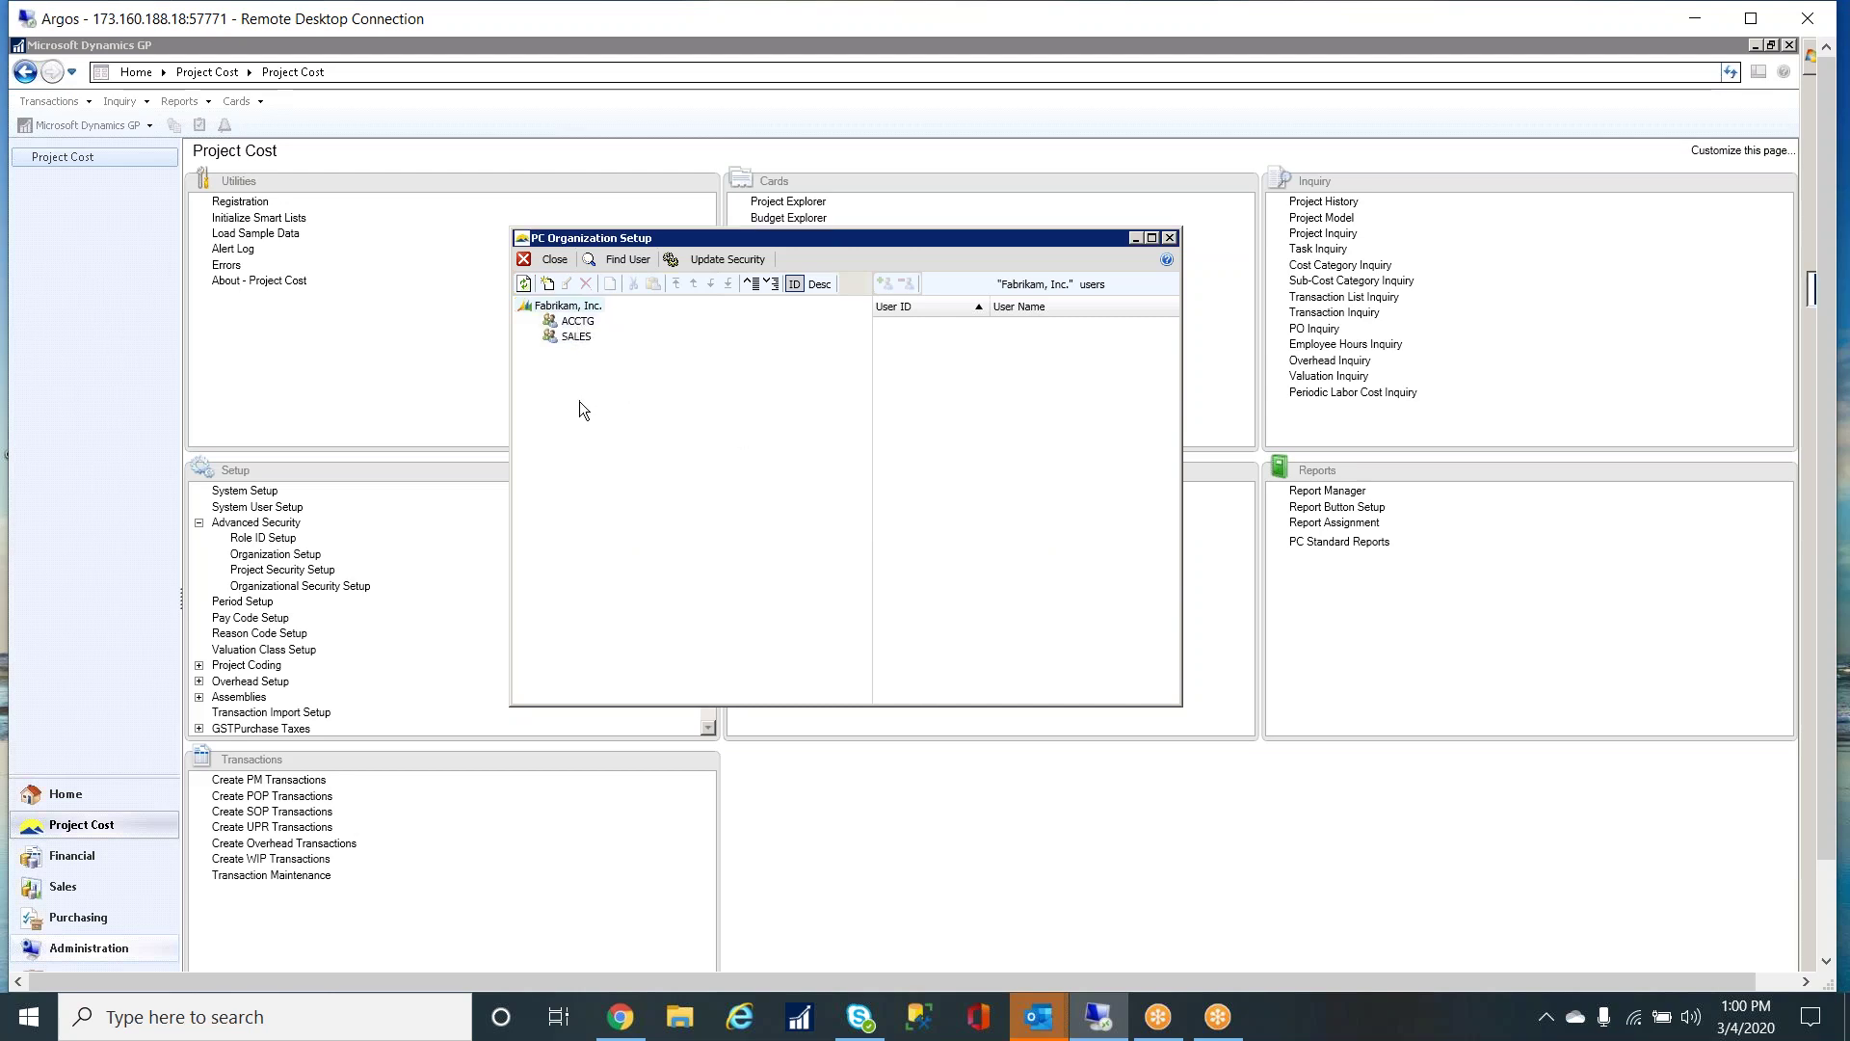
# - Add another user to the ACCTG group and close Organization Setup
pyautogui.click(577, 324)
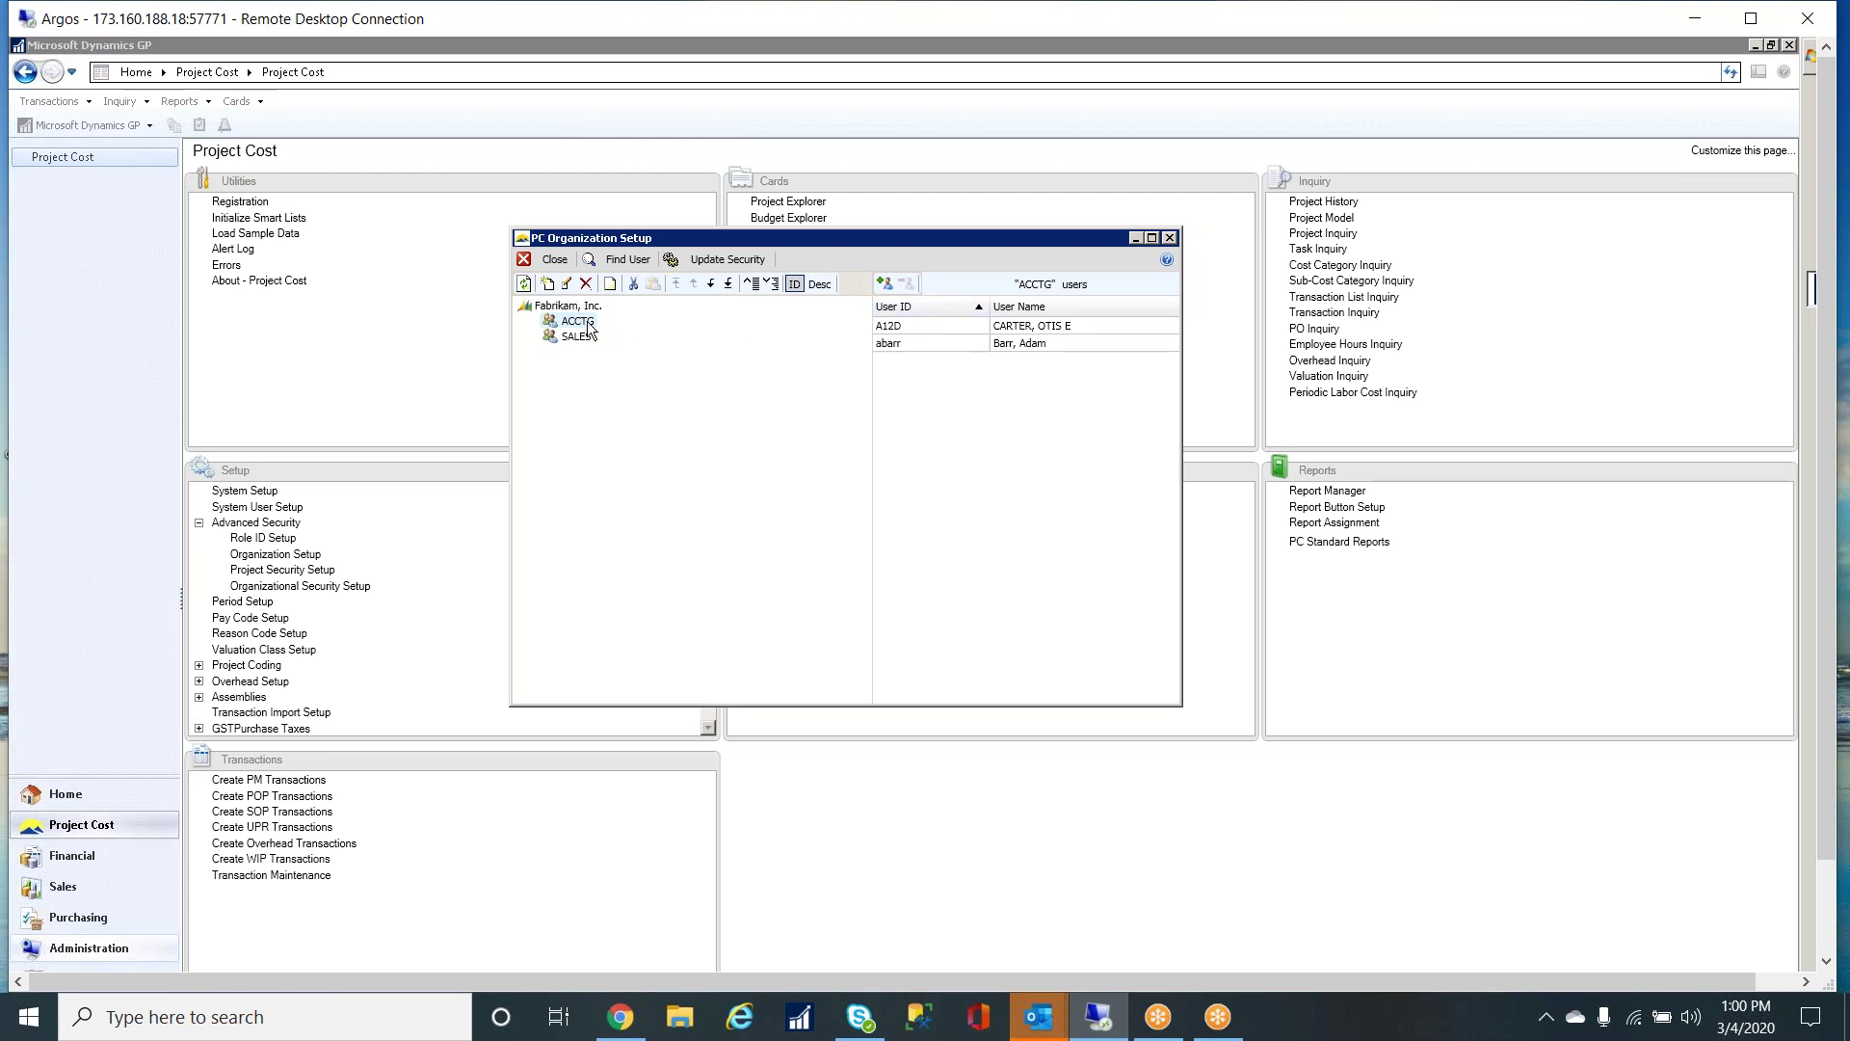
pyautogui.click(887, 287)
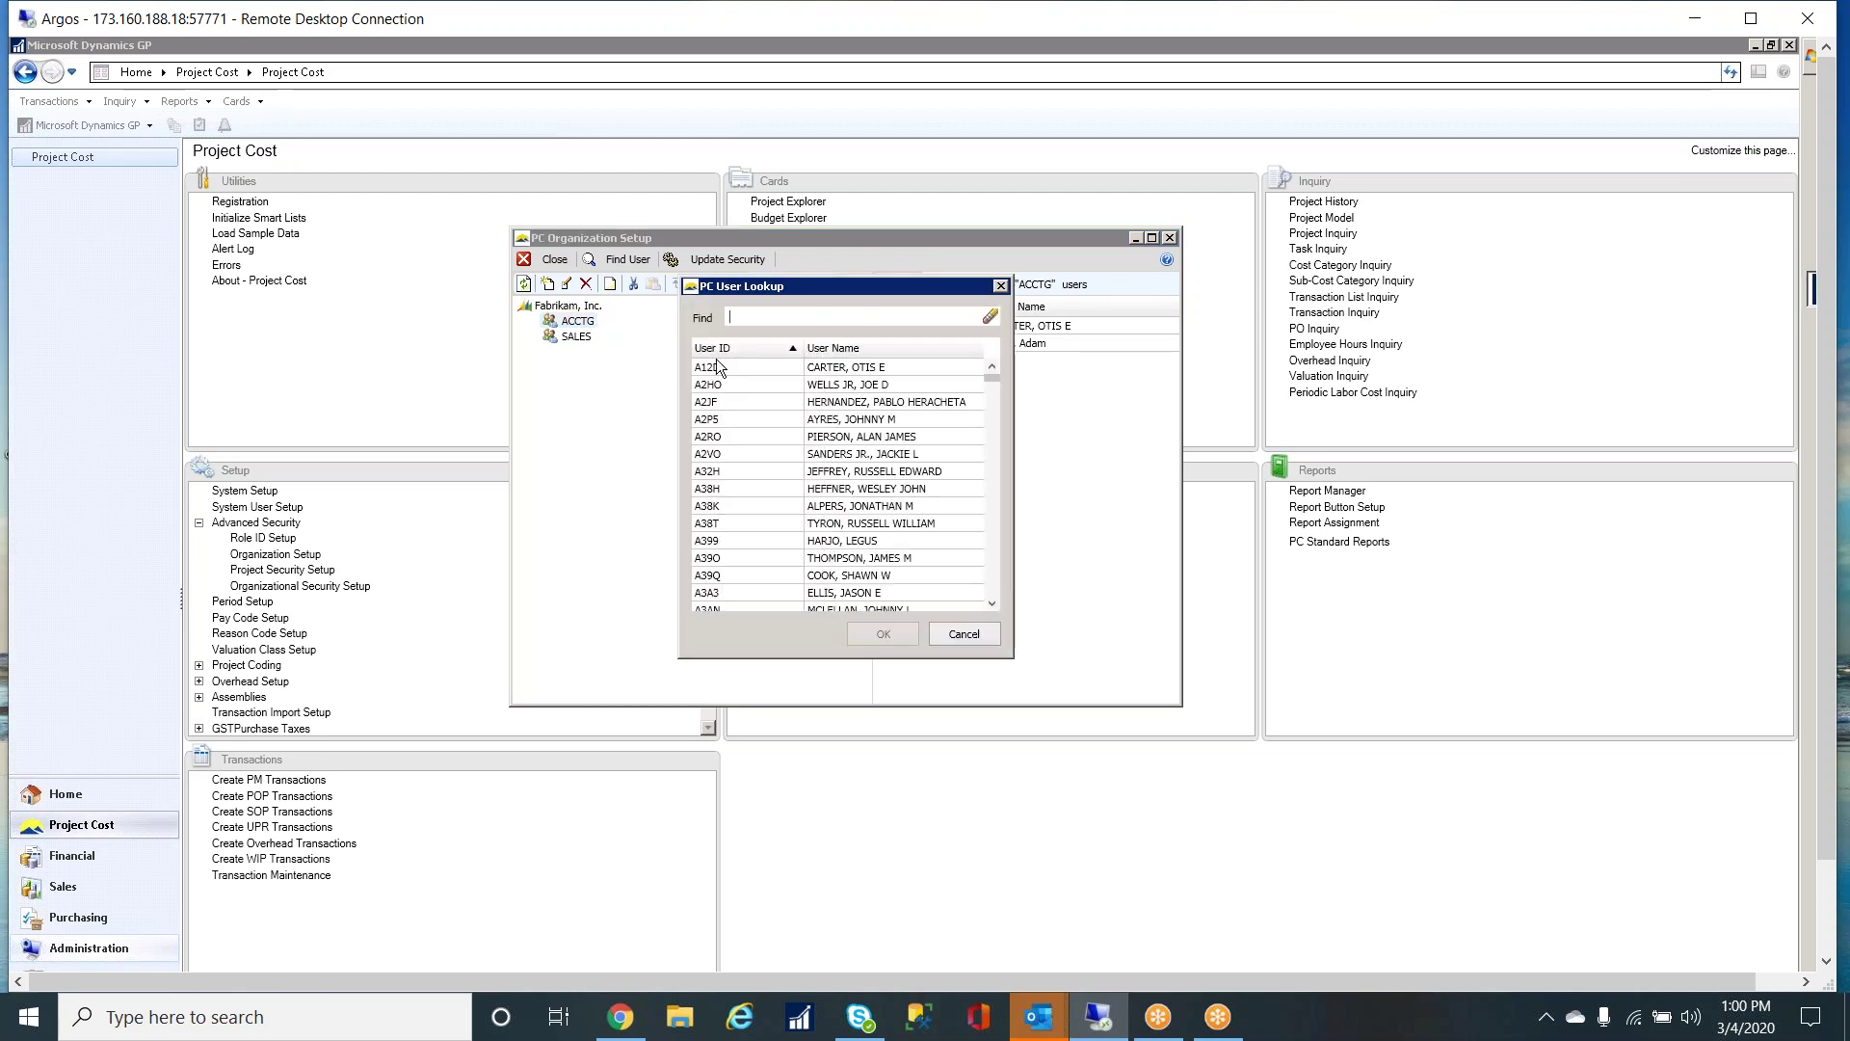
pyautogui.doubleClick(799, 524)
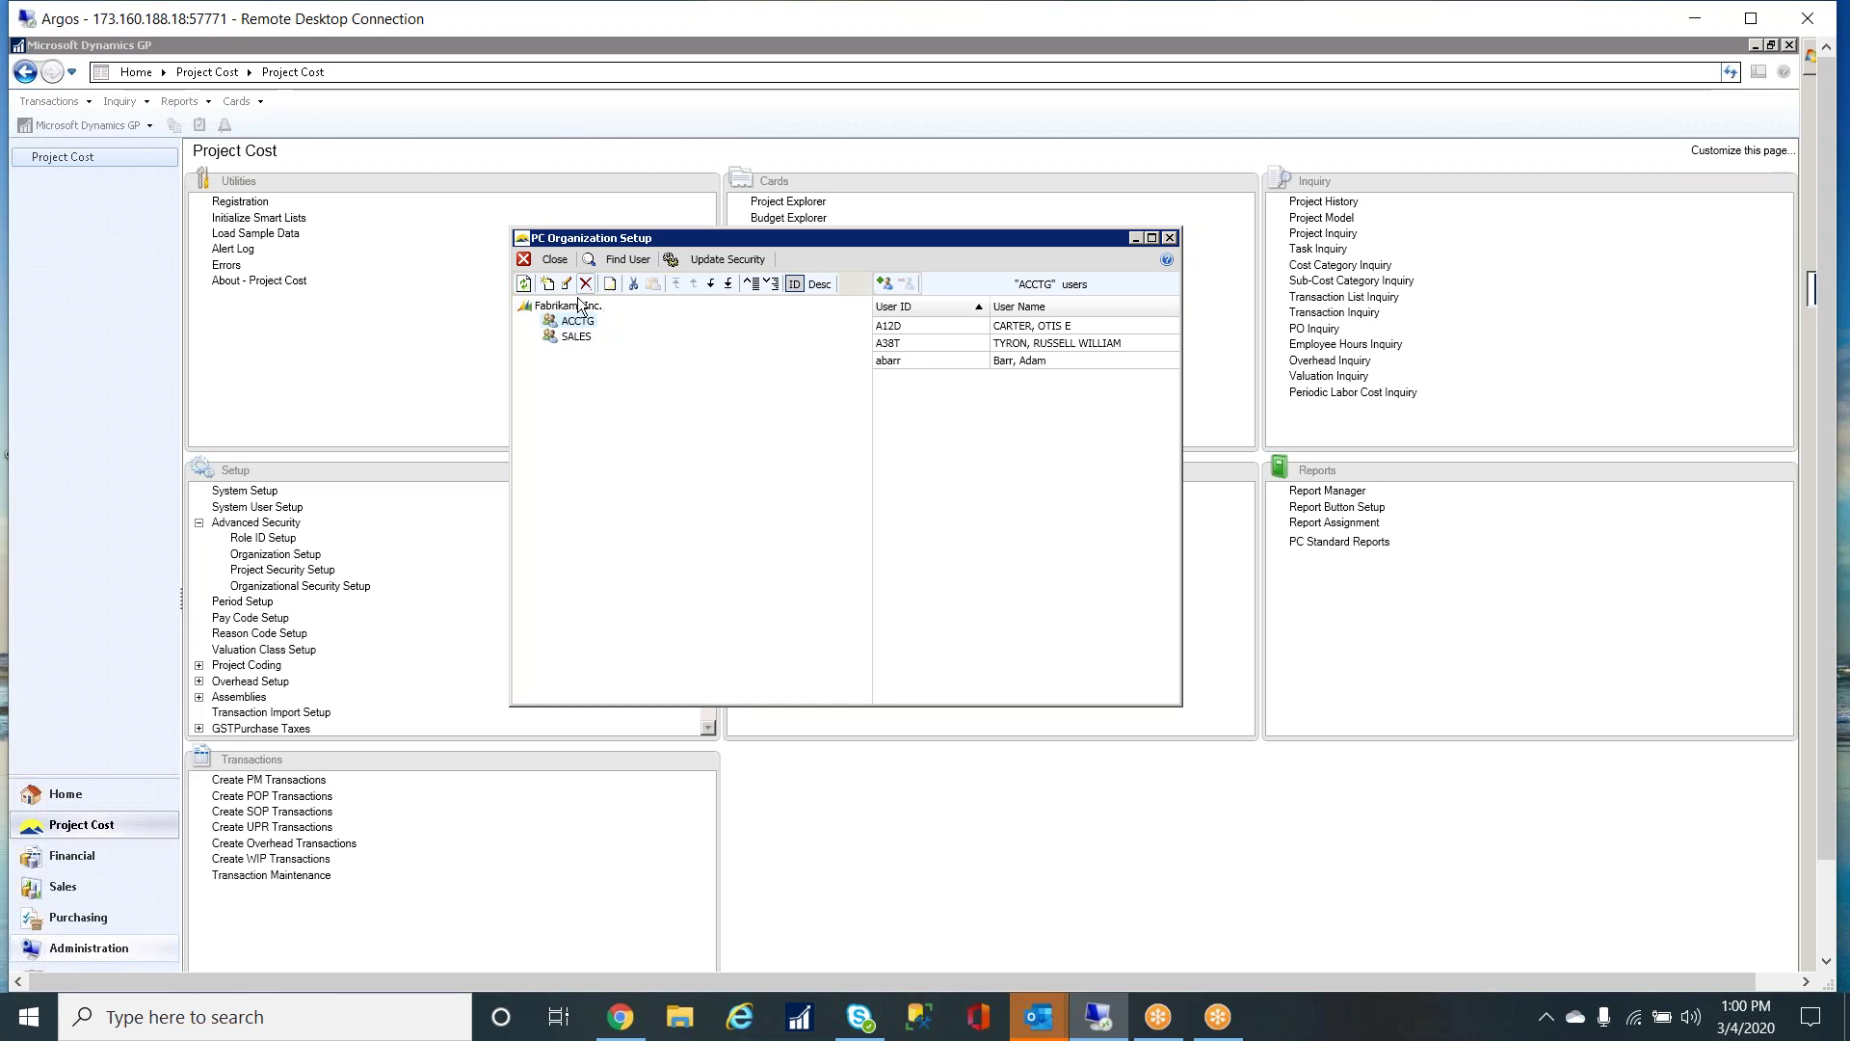
pyautogui.click(1170, 238)
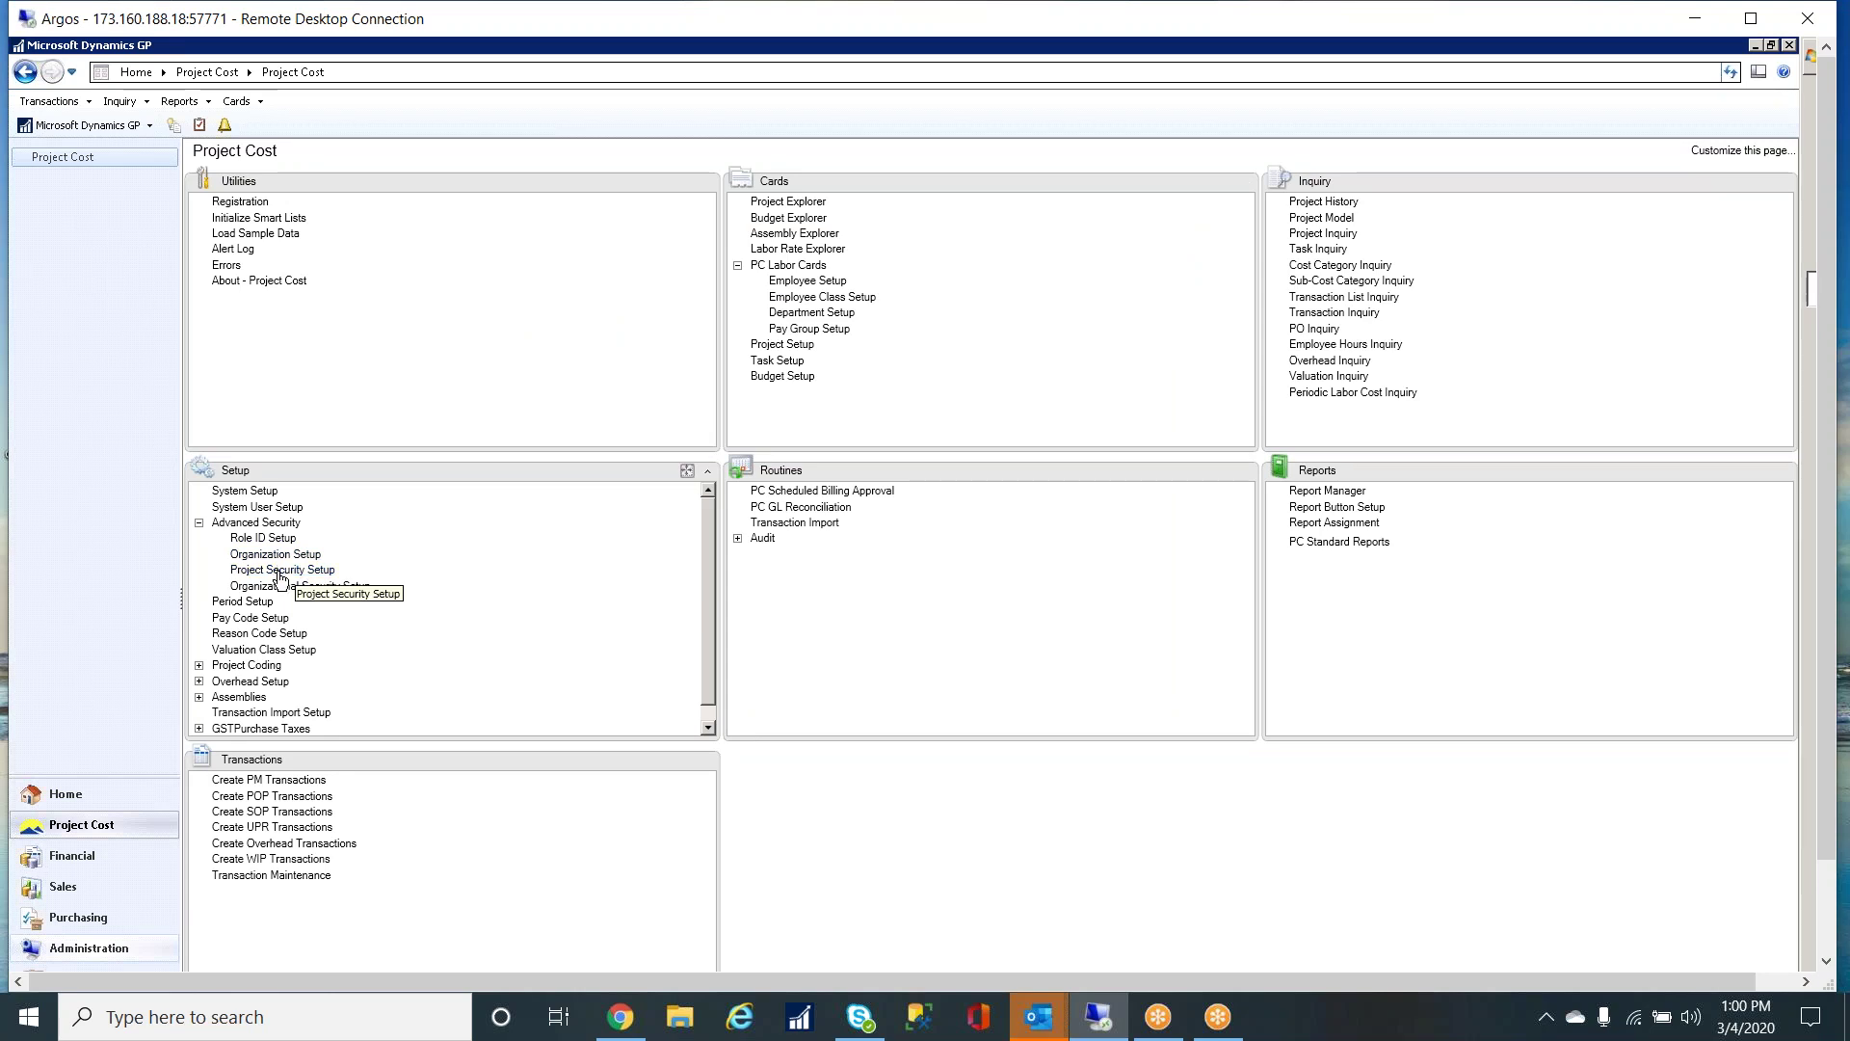
pyautogui.click(281, 570)
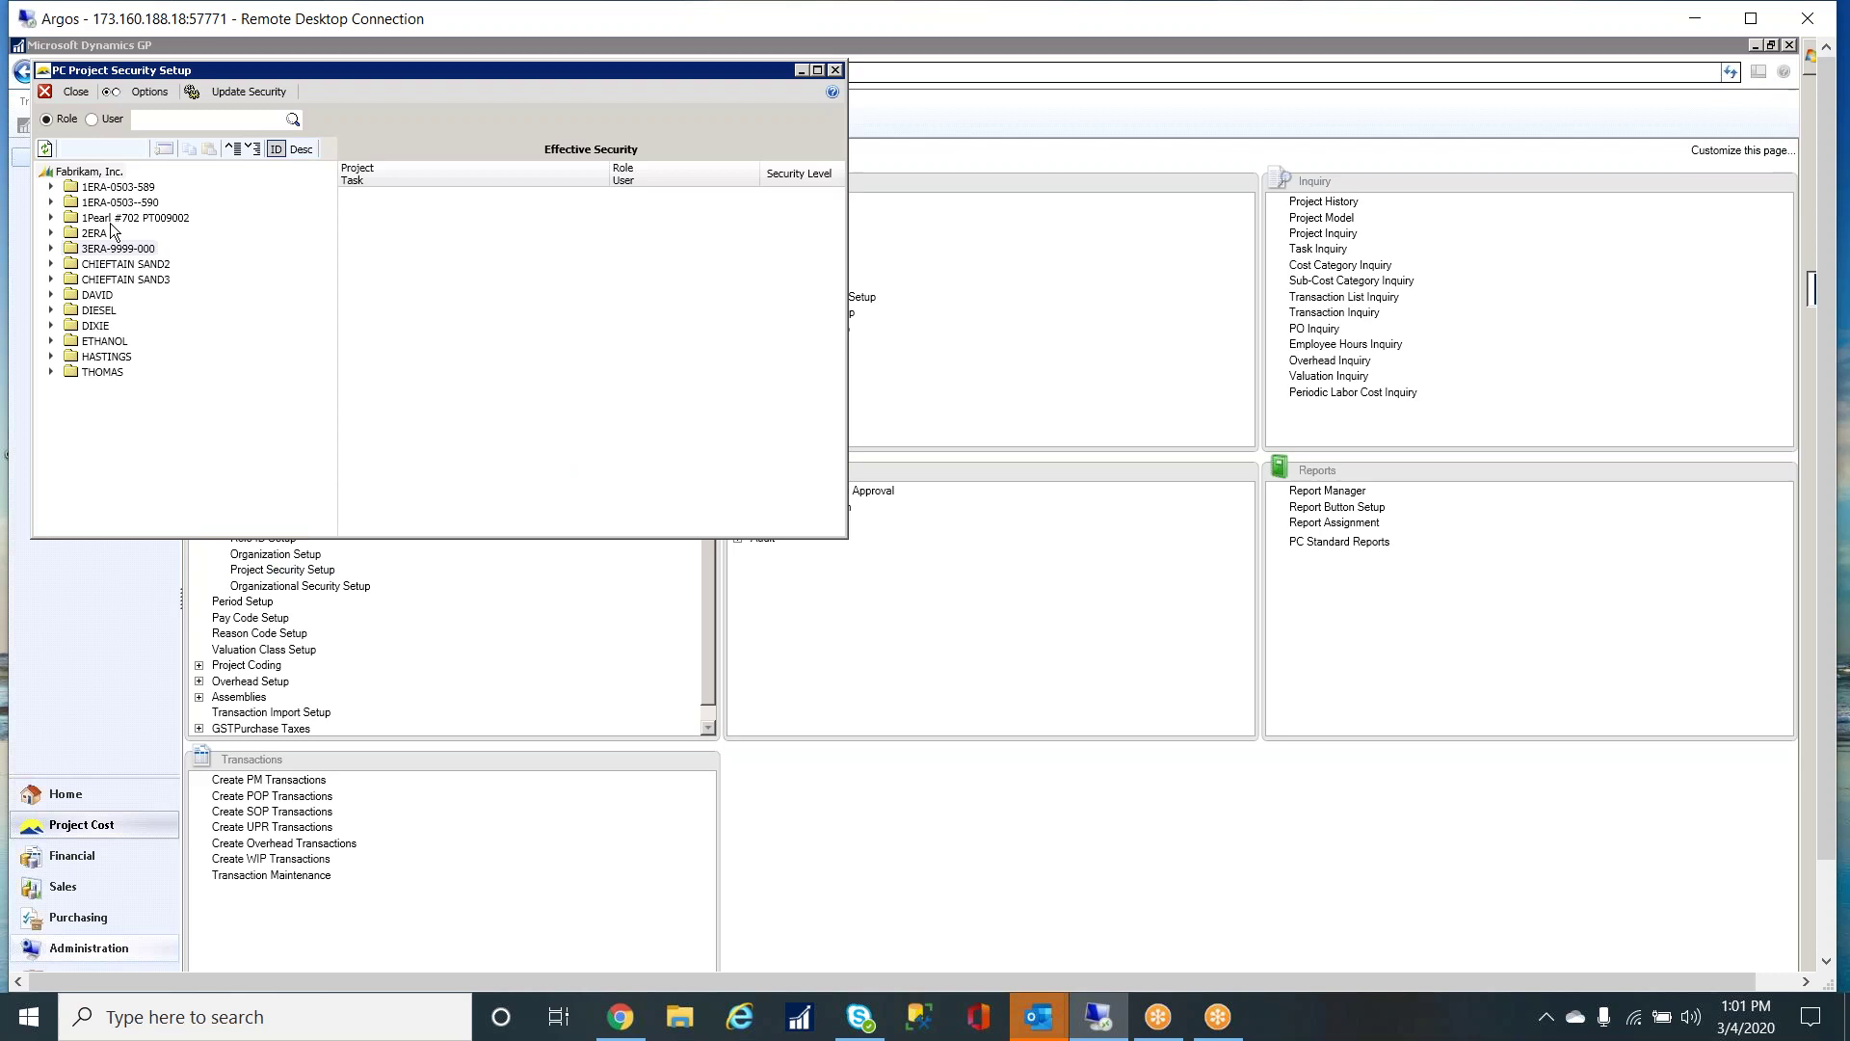
# - Load the controller role's project security and review the company-level security choices without changing them
pyautogui.click(94, 119)
pyautogui.click(54, 122)
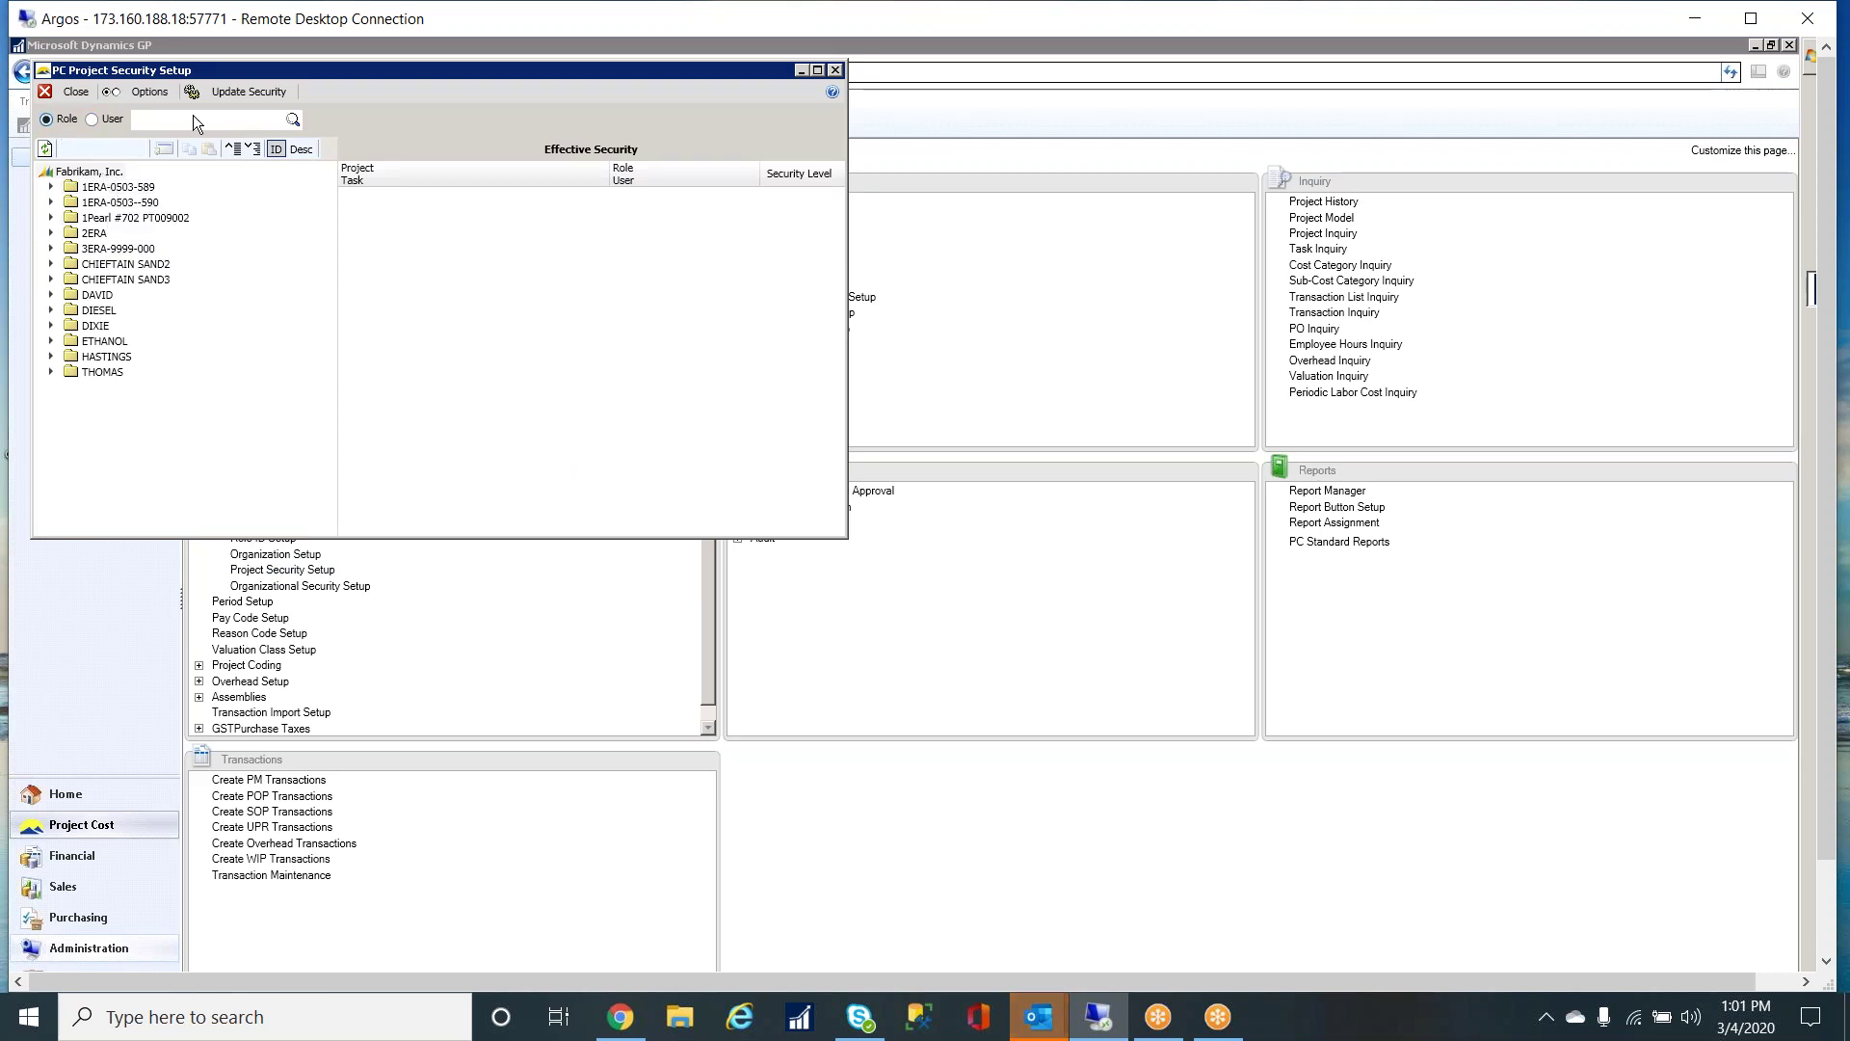
pyautogui.click(293, 119)
pyautogui.doubleClick(332, 204)
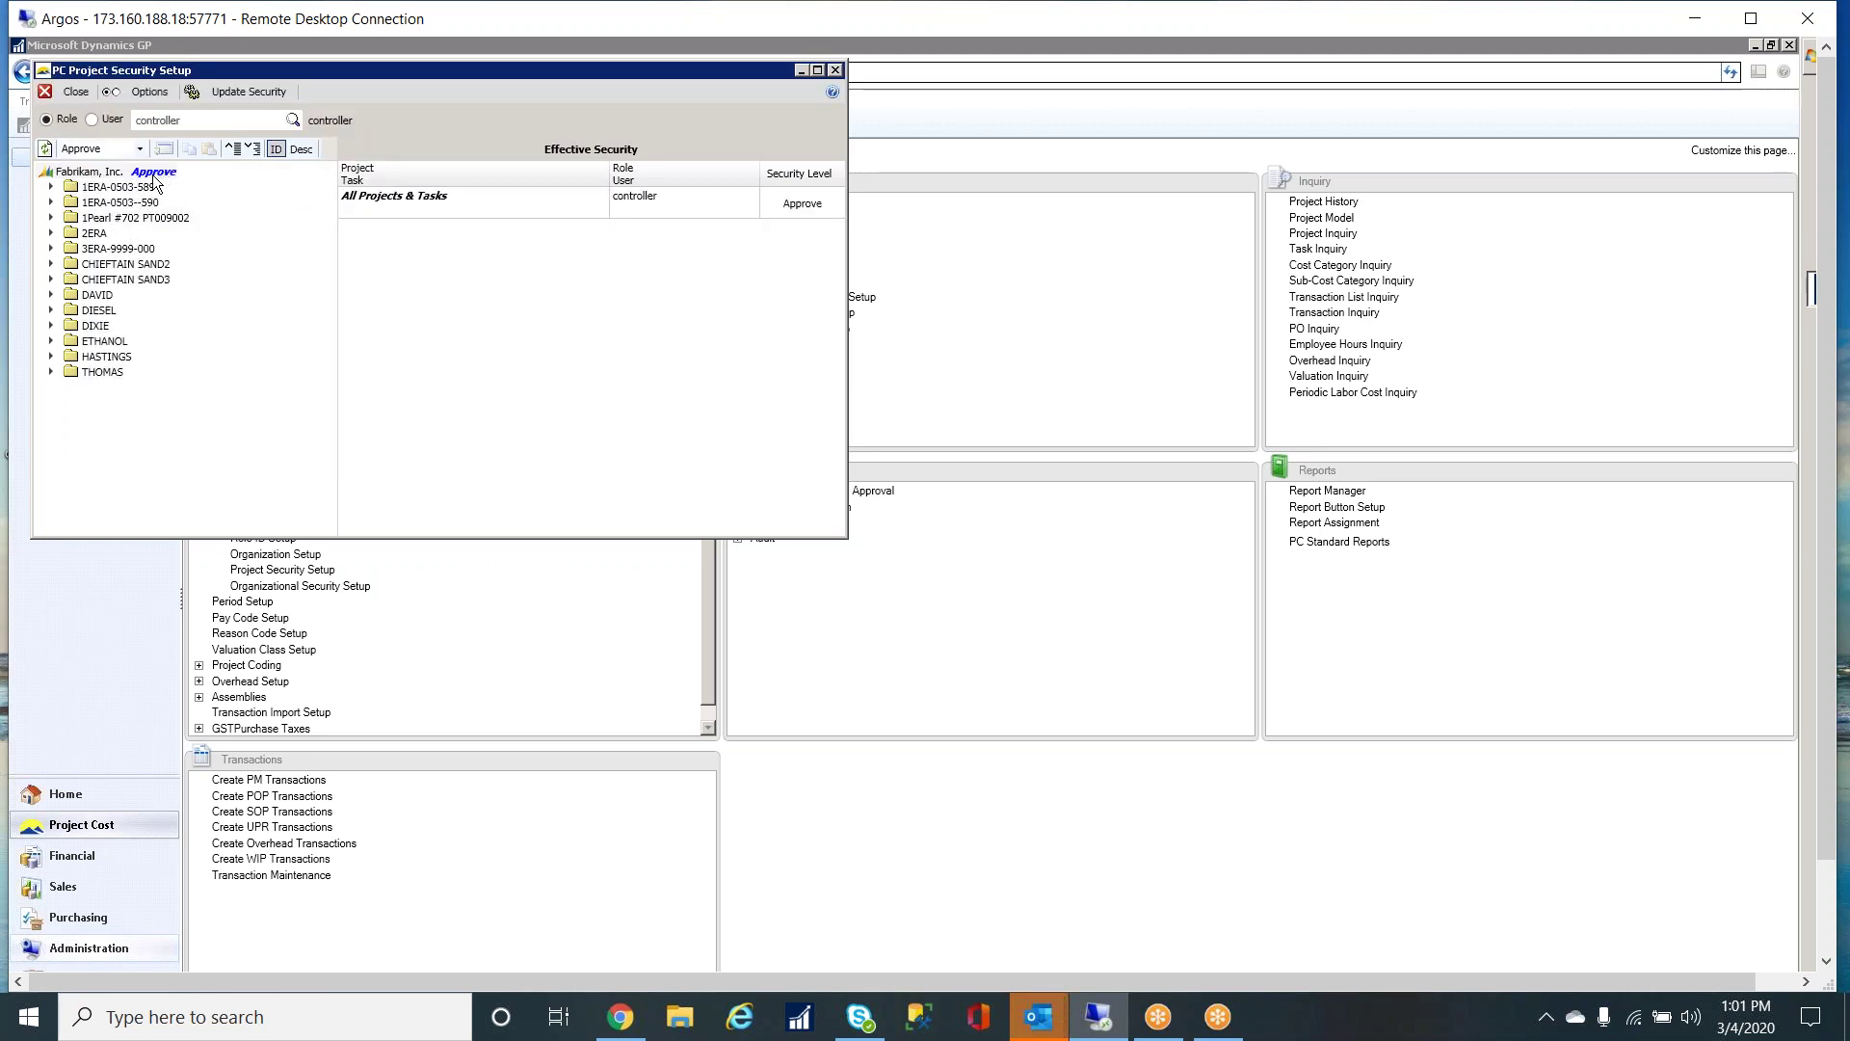
pyautogui.rightClick(104, 177)
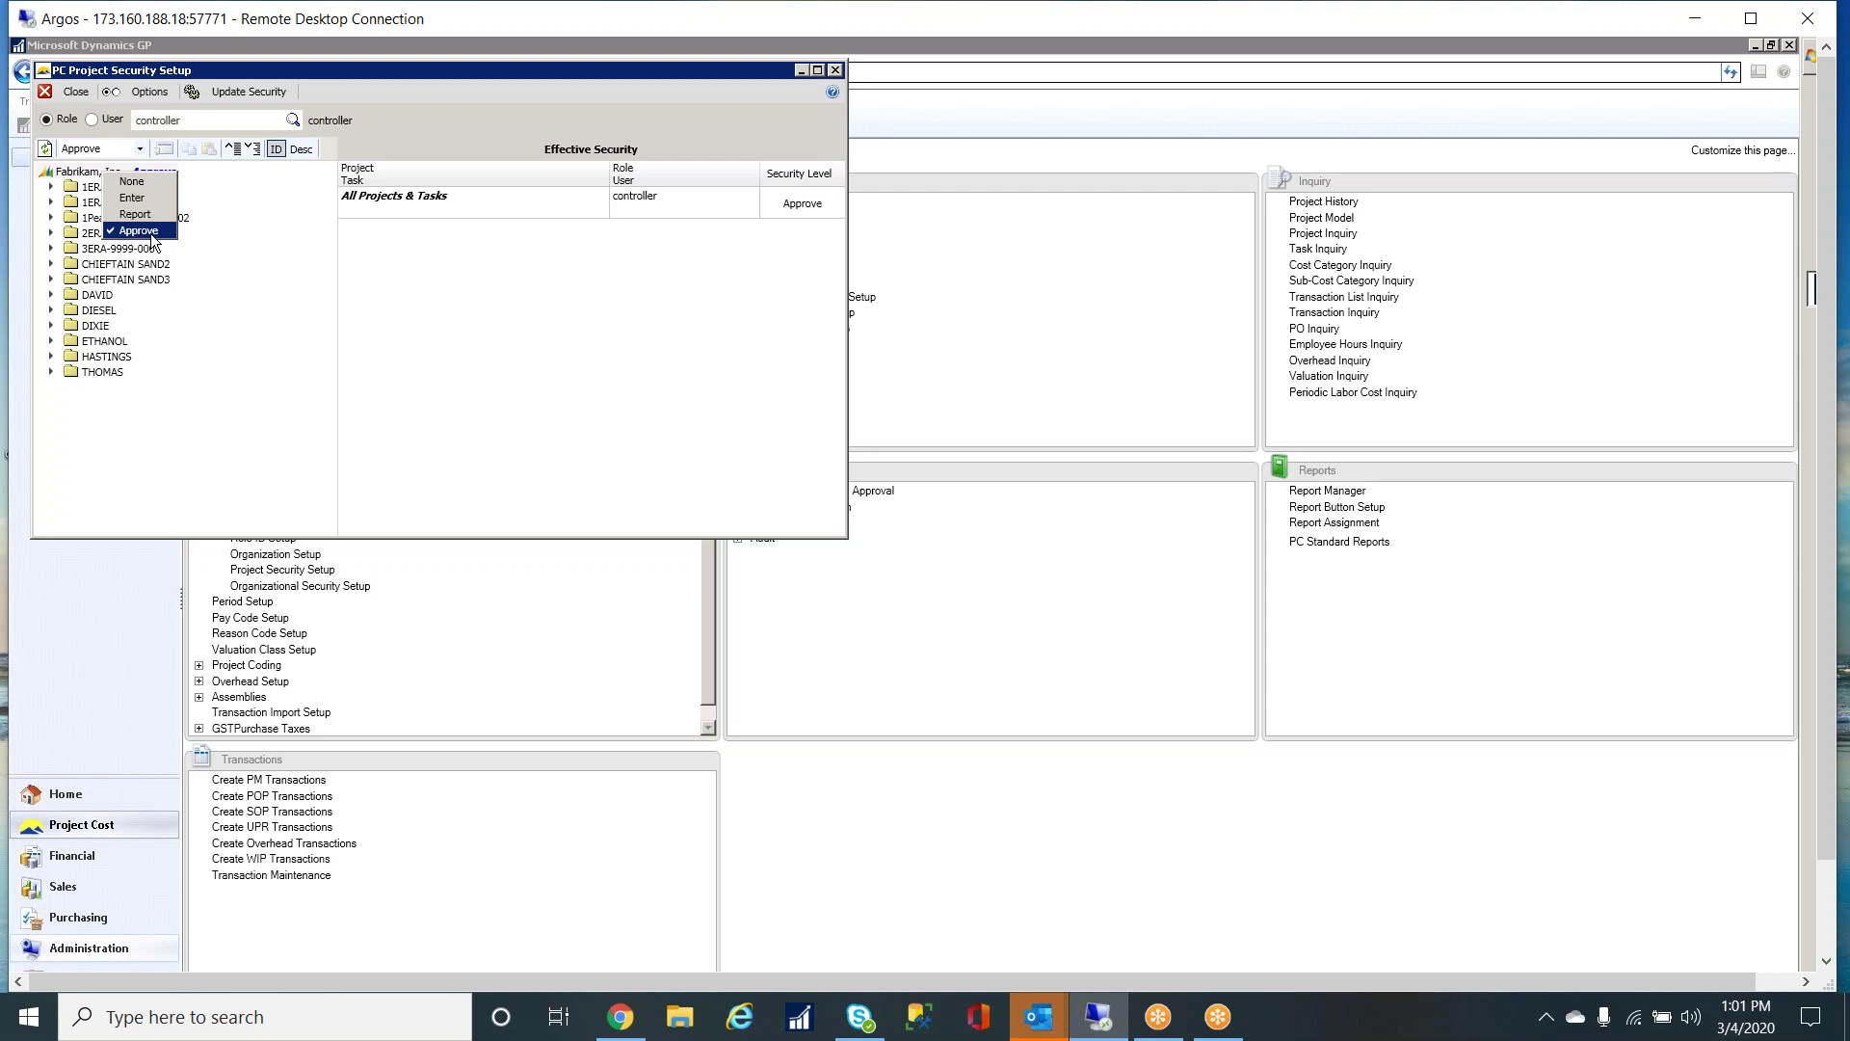
pyautogui.press('Escape')
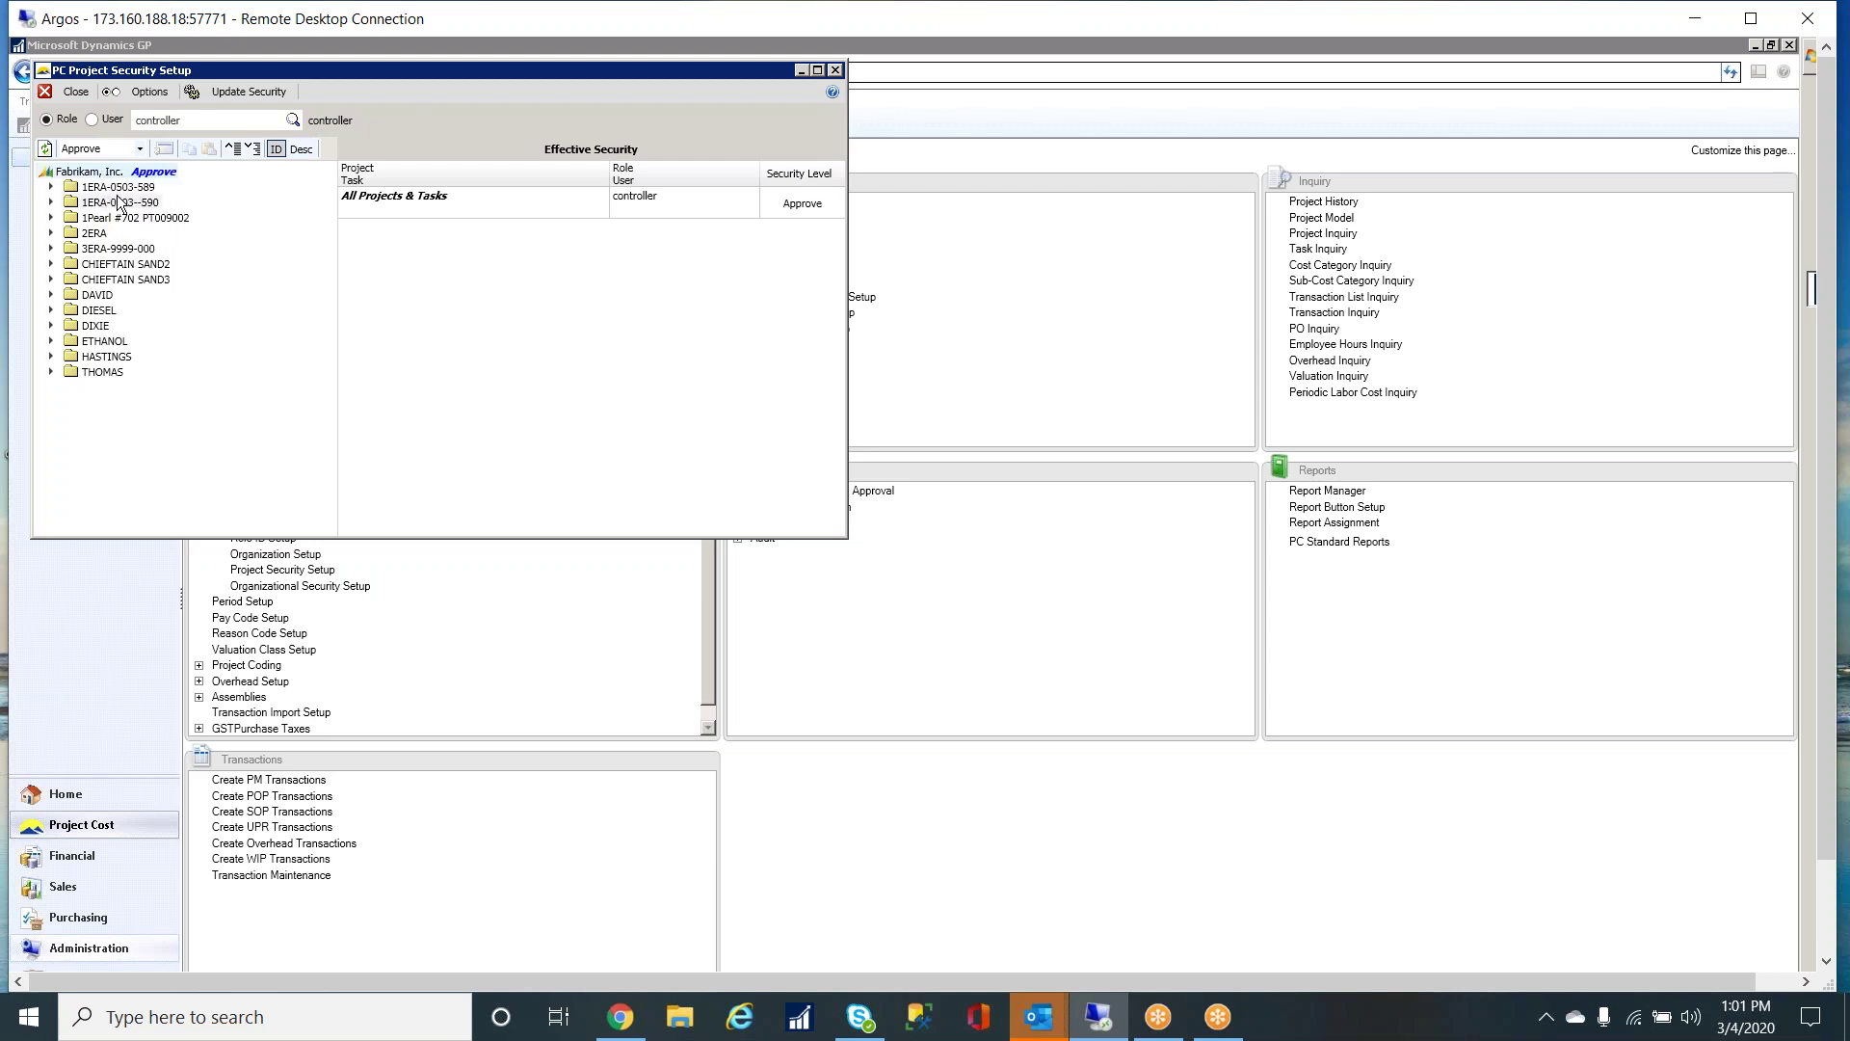
# - Set project 1ERA-0503--590 to Deny for the controller role, leaving DOCUMENT FEE unchanged
pyautogui.click(51, 187)
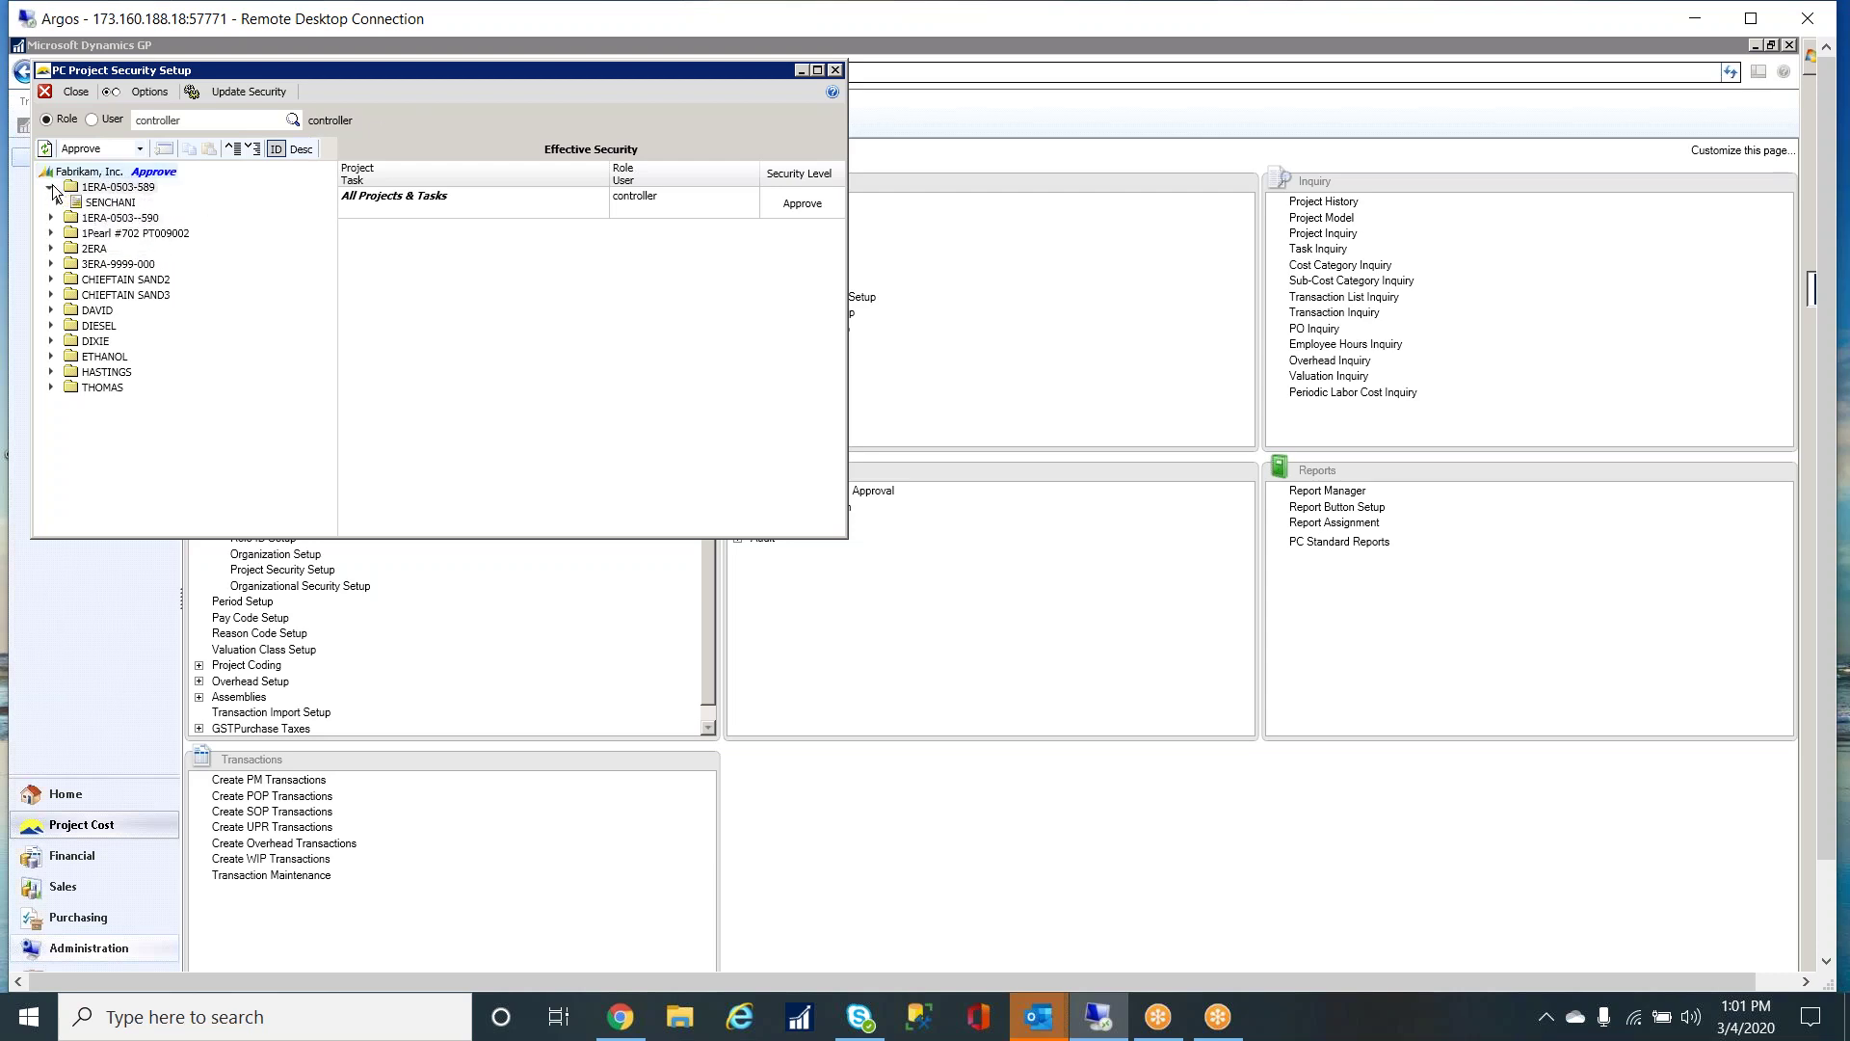
pyautogui.click(56, 202)
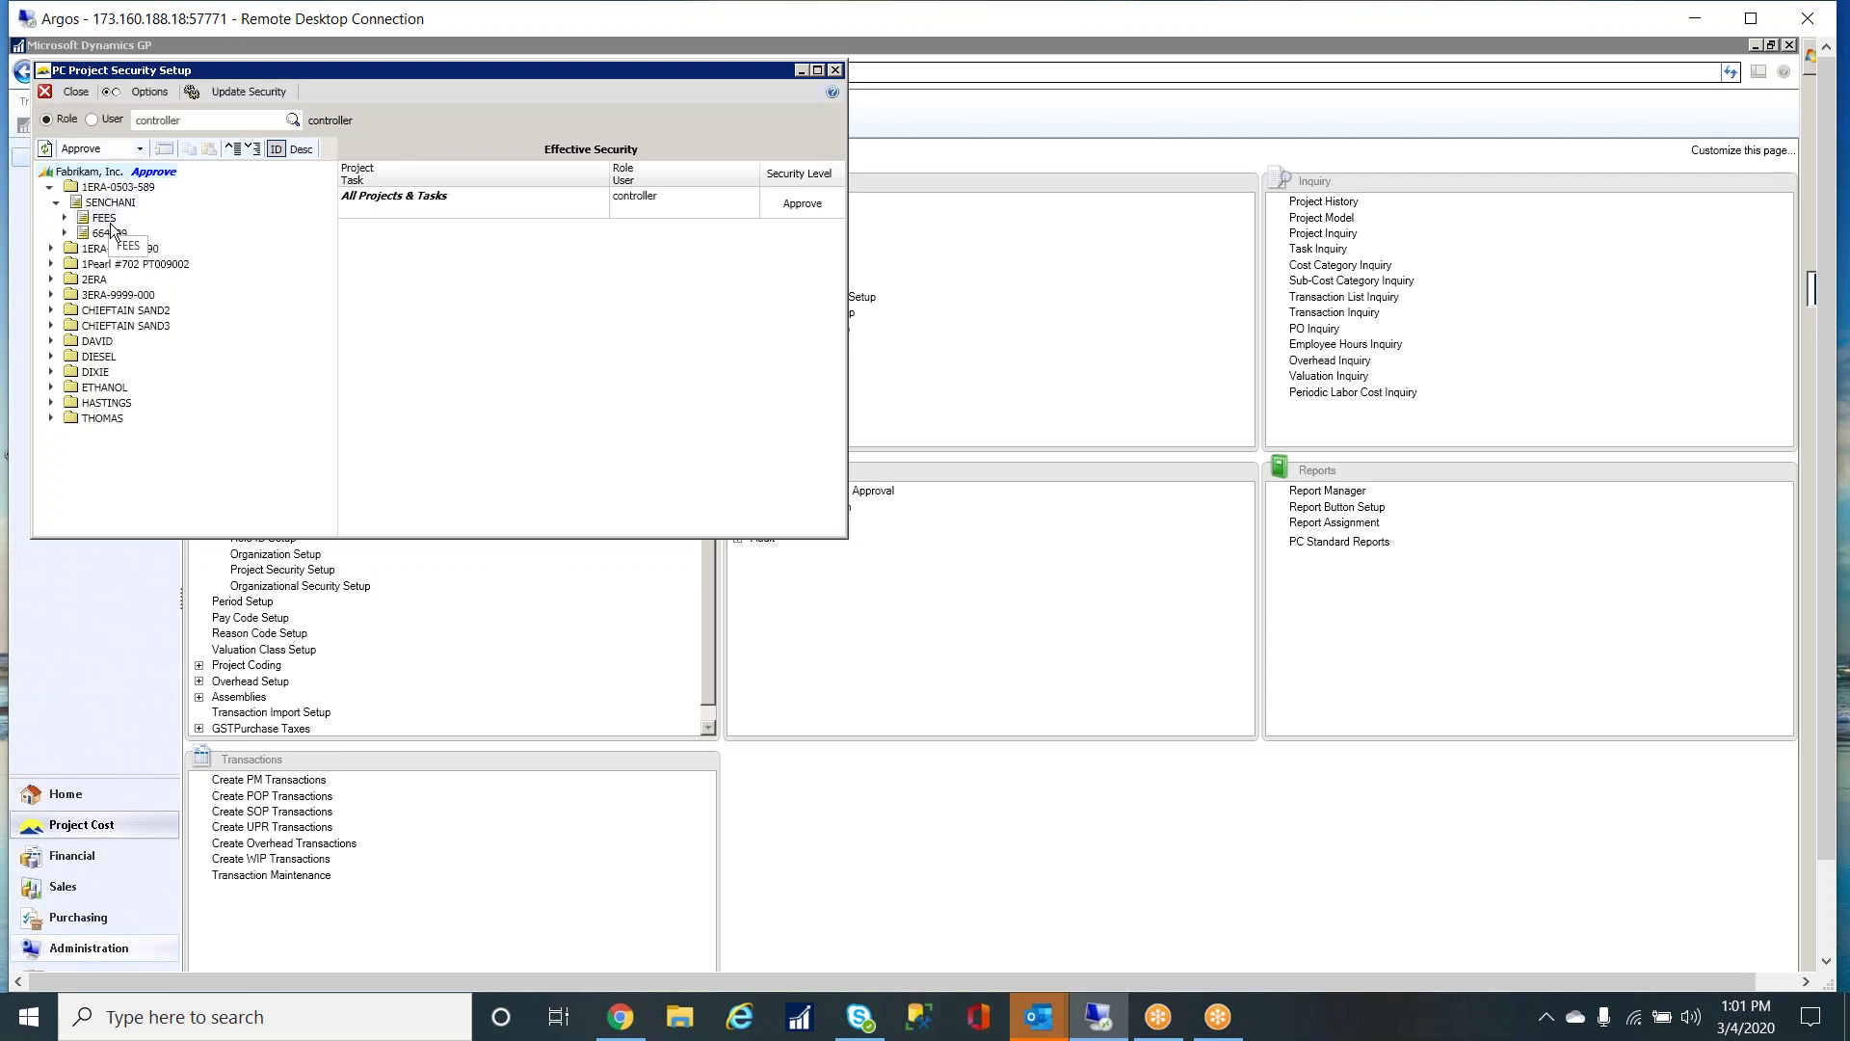
pyautogui.click(64, 218)
pyautogui.click(152, 235)
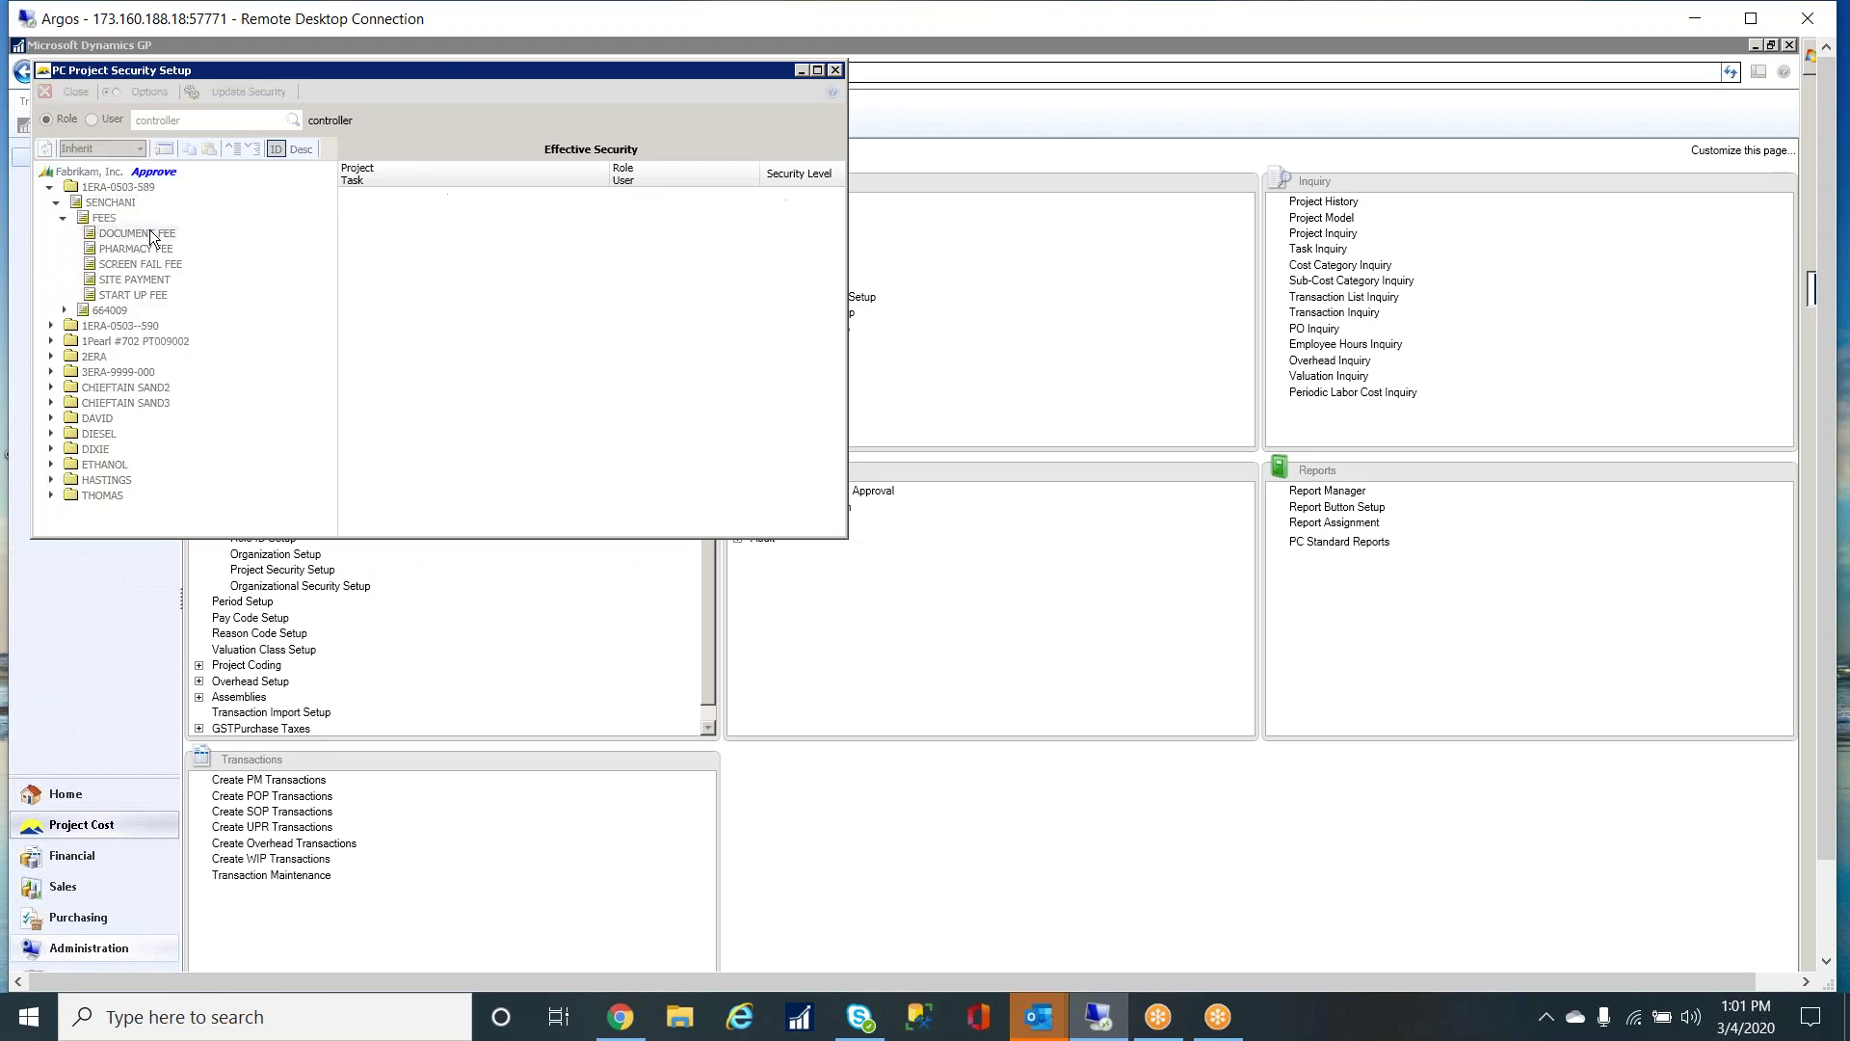
pyautogui.rightClick(155, 234)
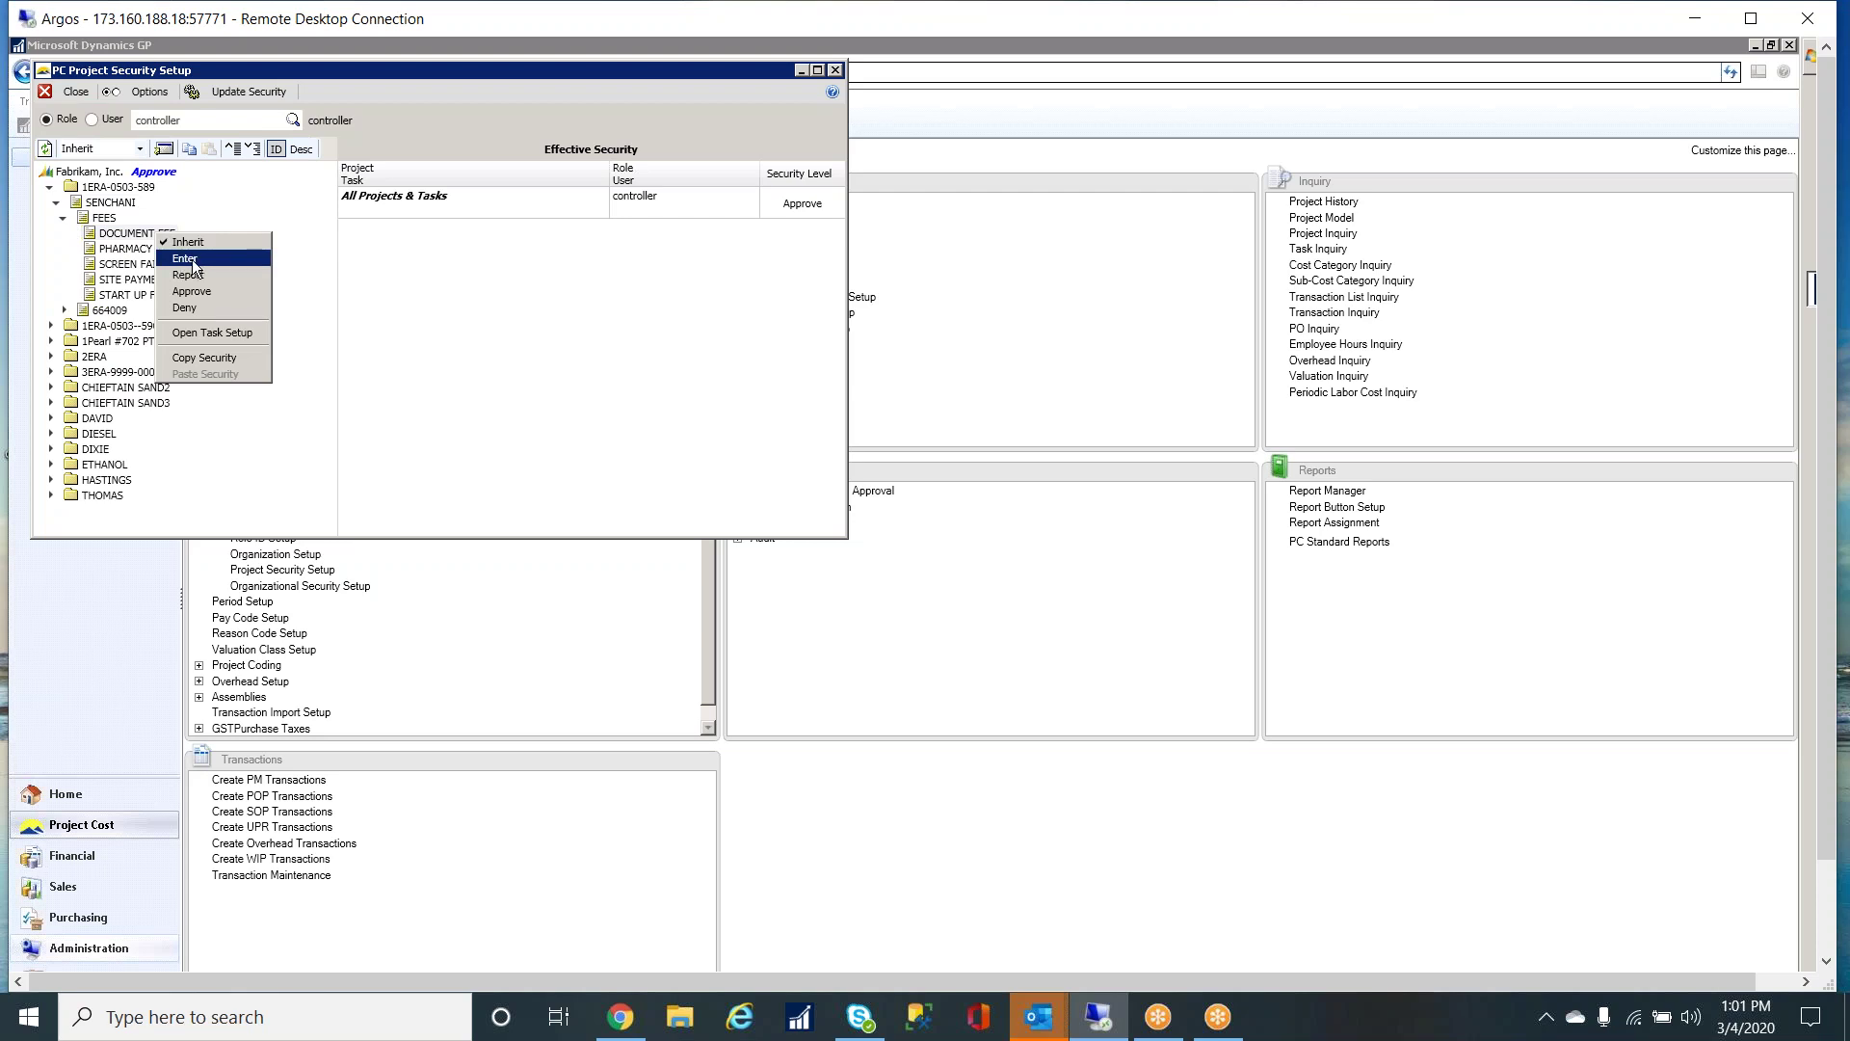
pyautogui.click(171, 180)
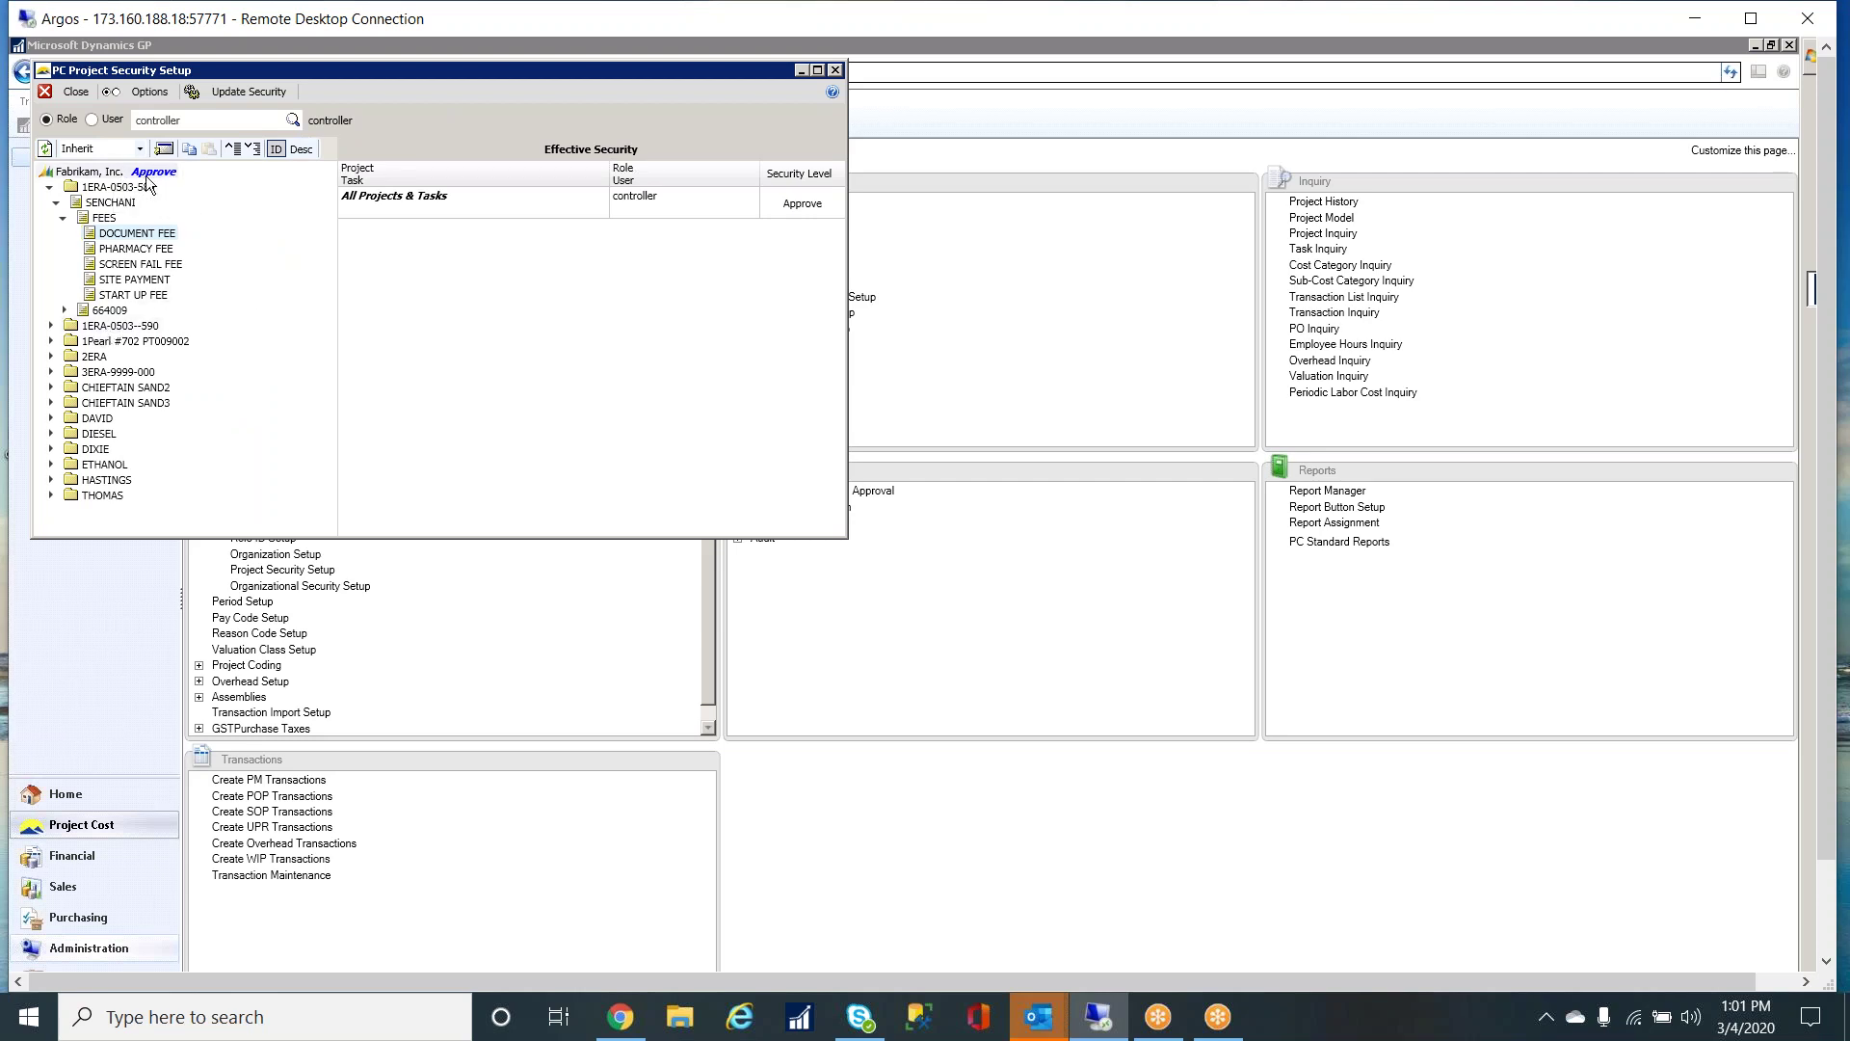
pyautogui.rightClick(120, 330)
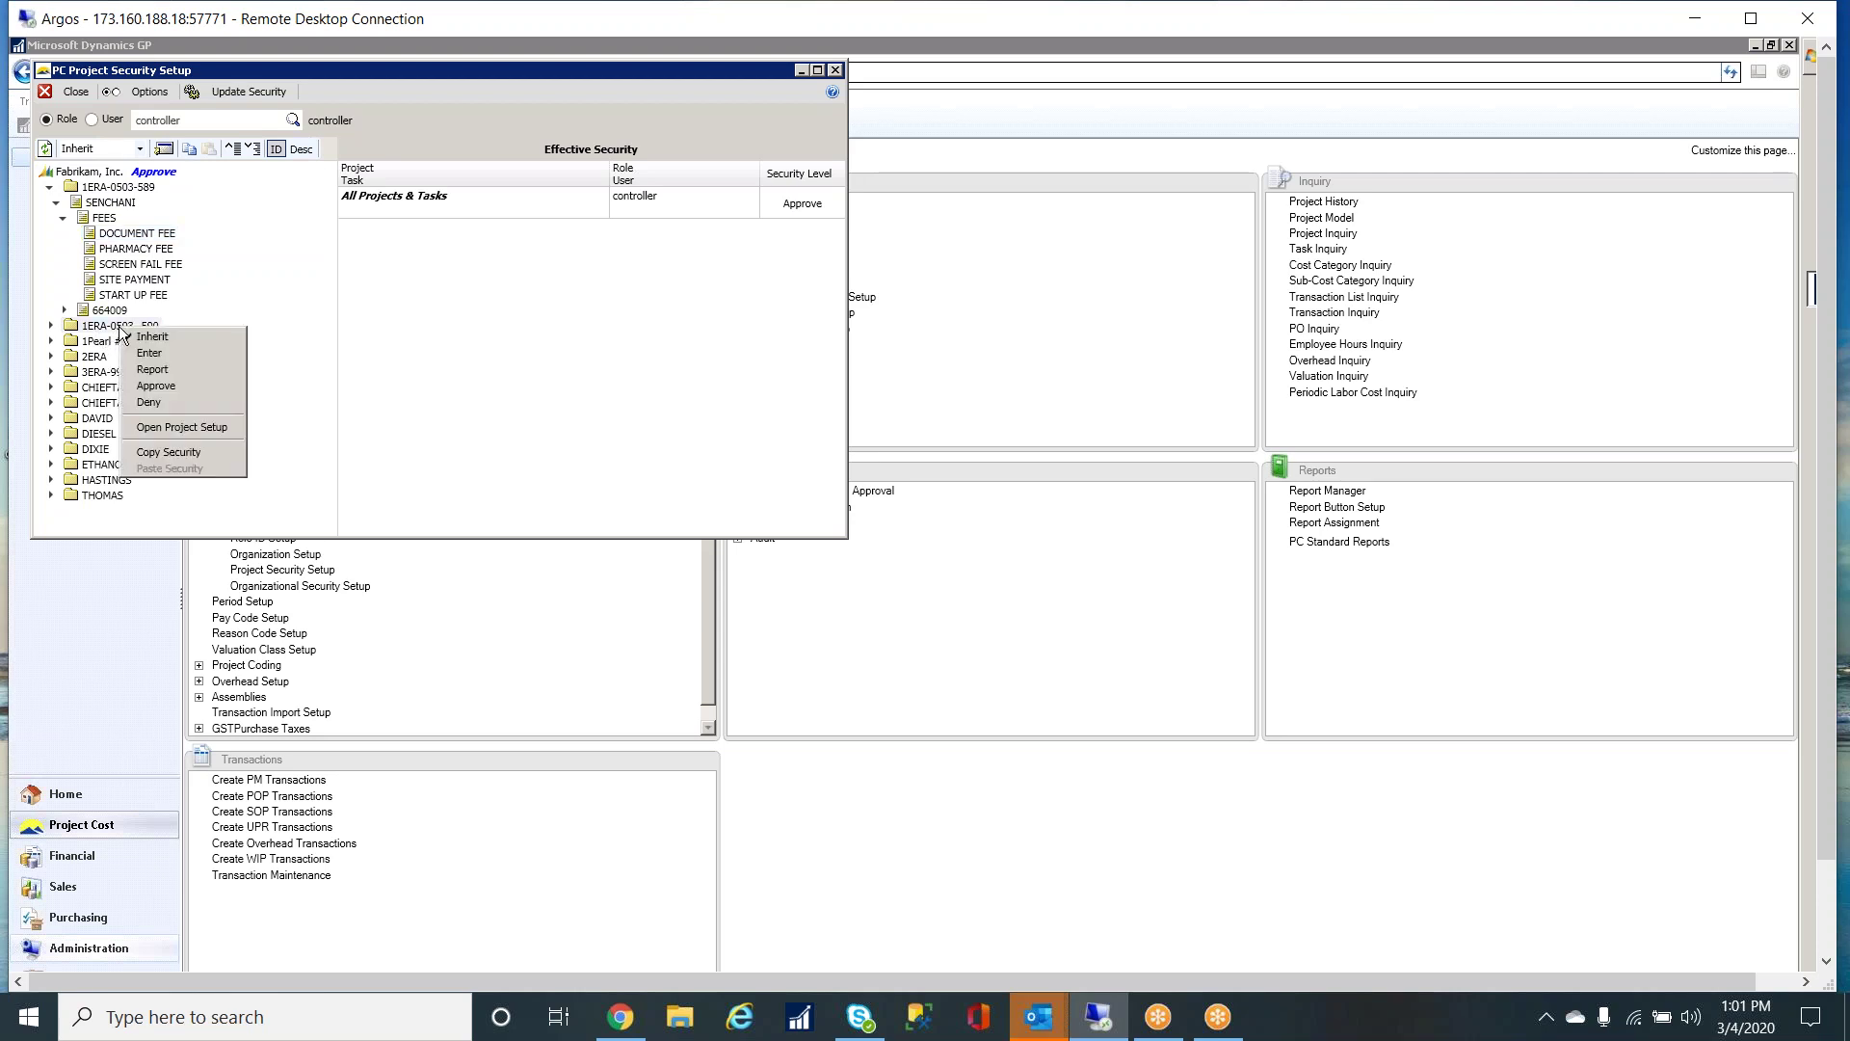
pyautogui.click(158, 402)
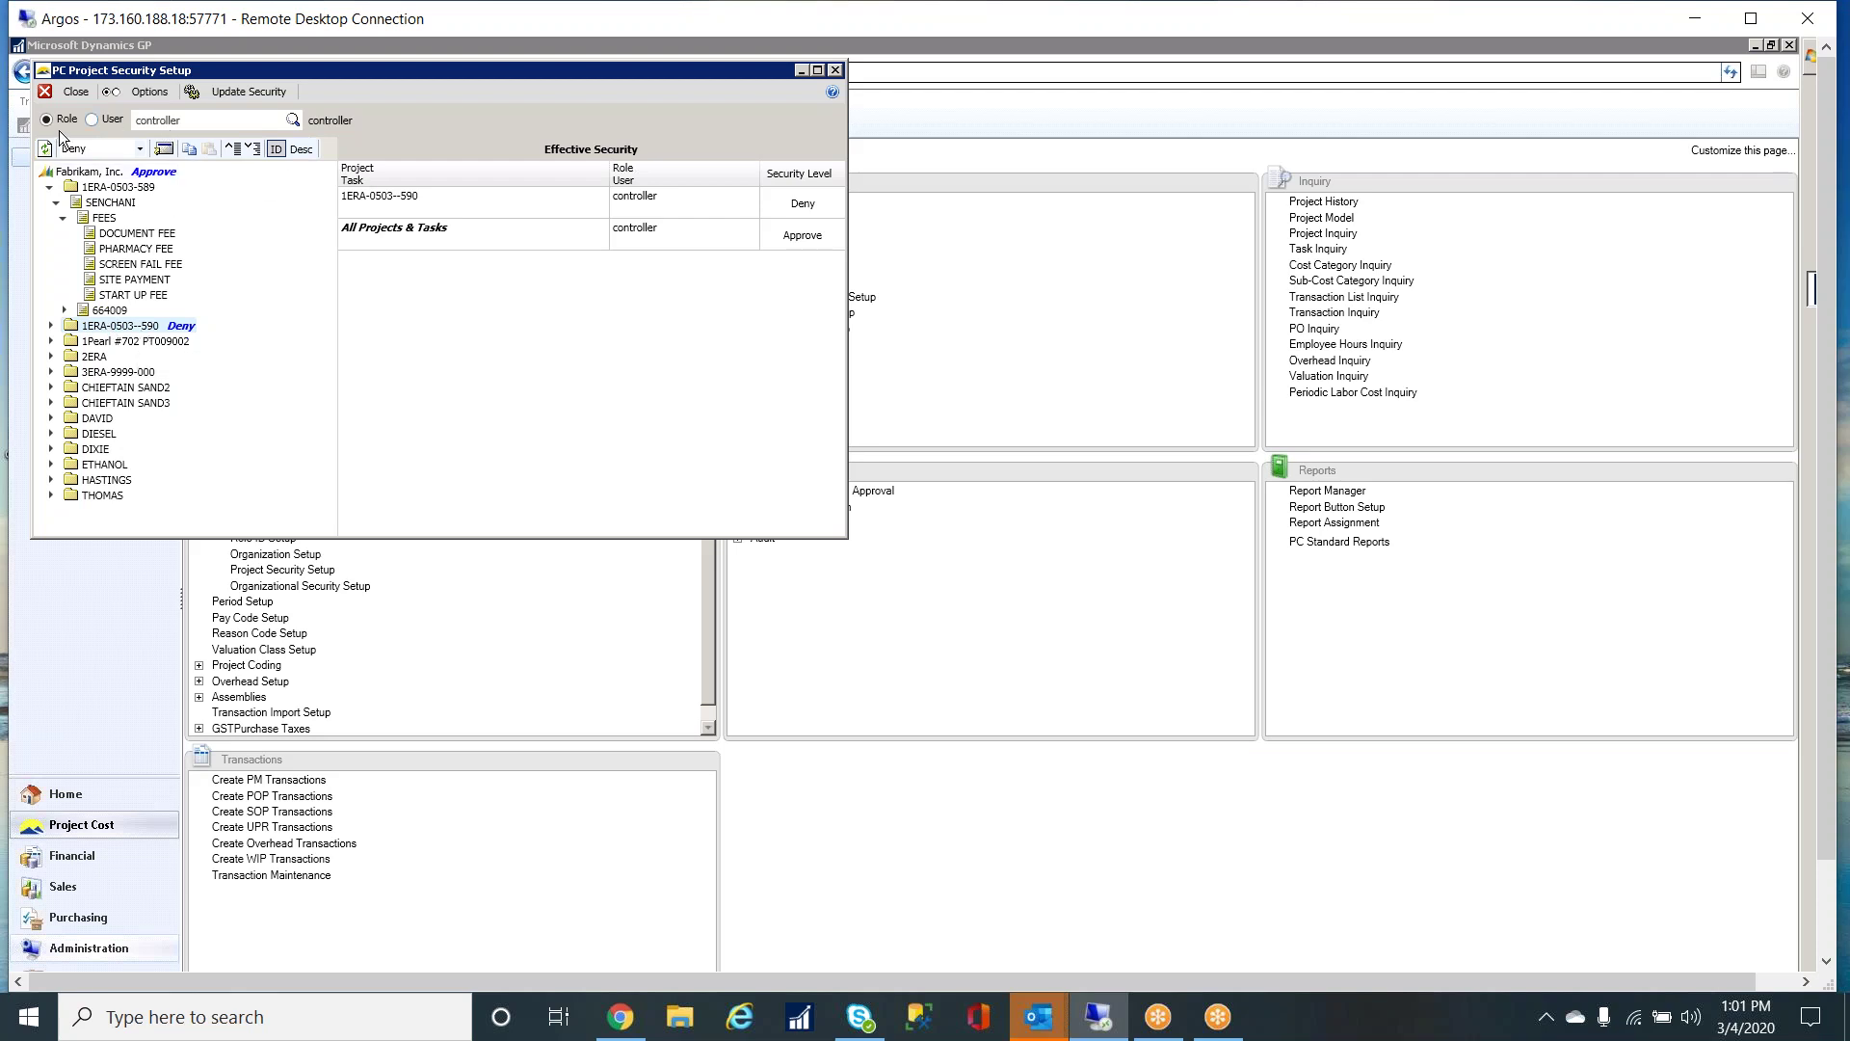
pyautogui.click(93, 120)
# - View one employee's effective project security from the user list, then close Project Security Setup
pyautogui.click(293, 119)
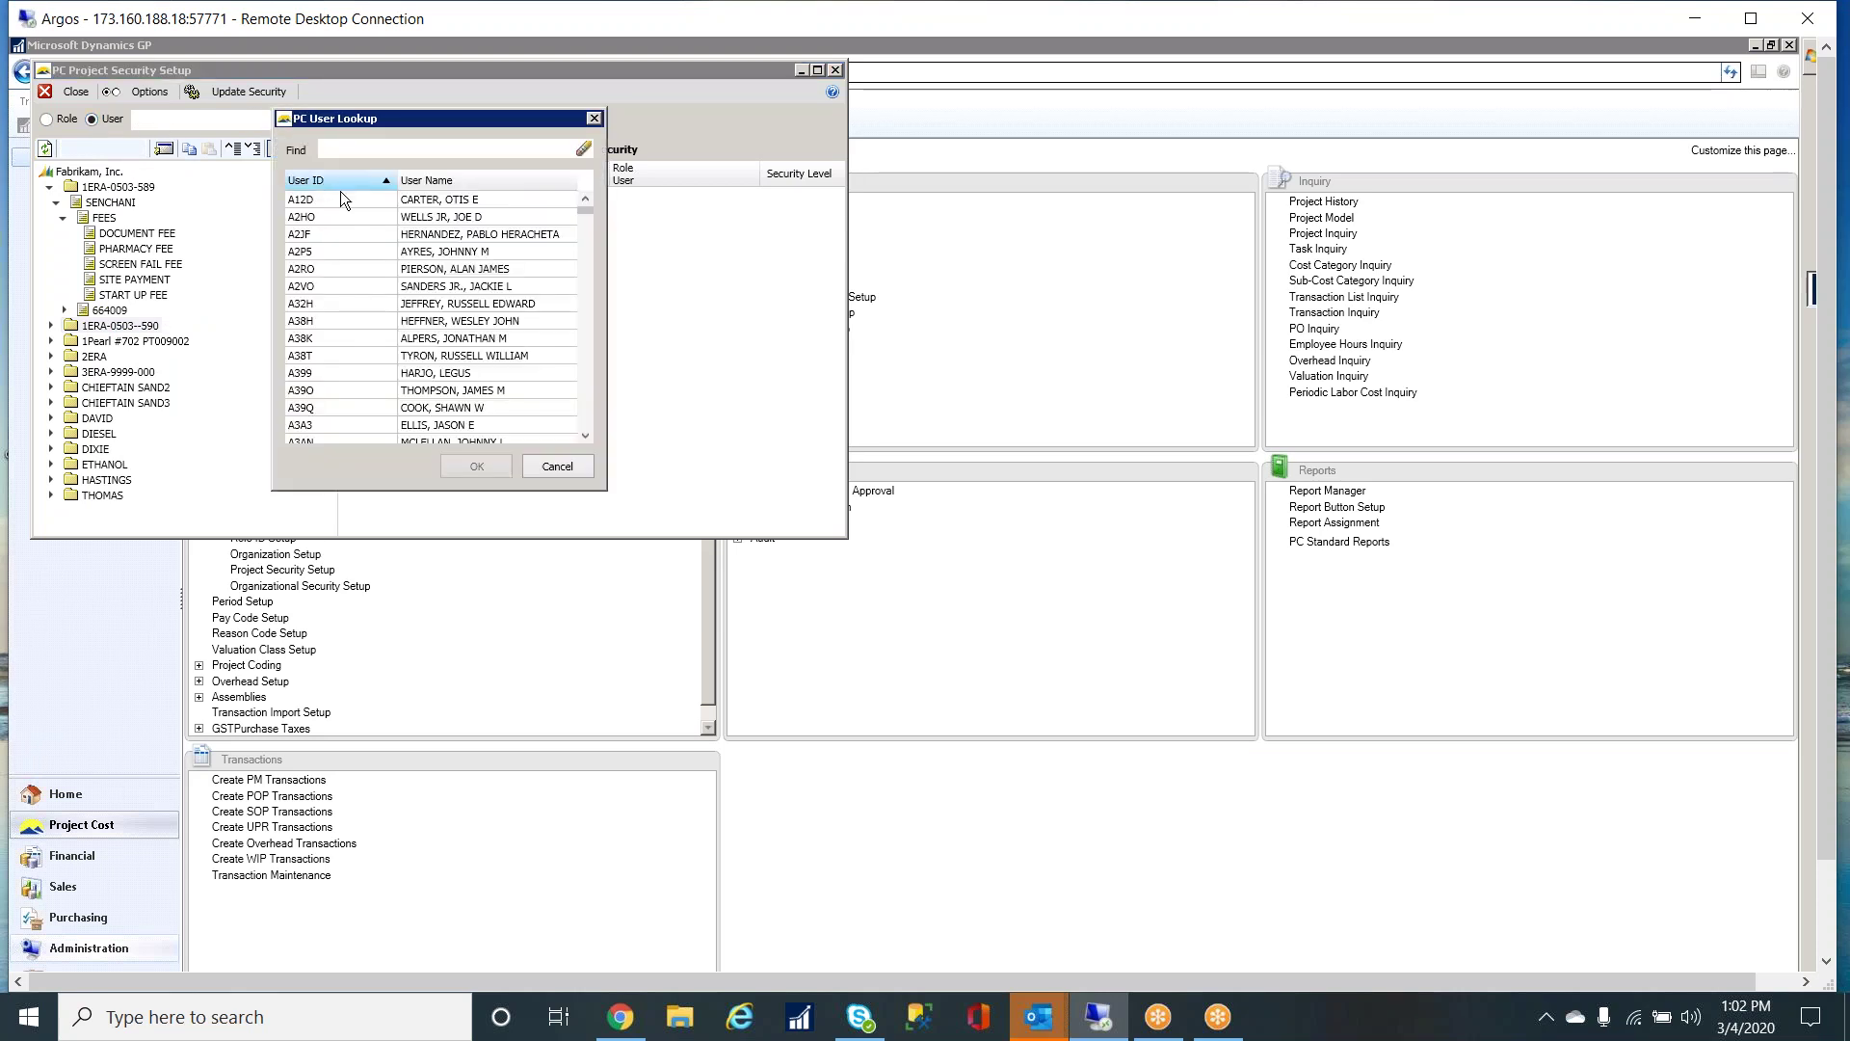
pyautogui.doubleClick(339, 199)
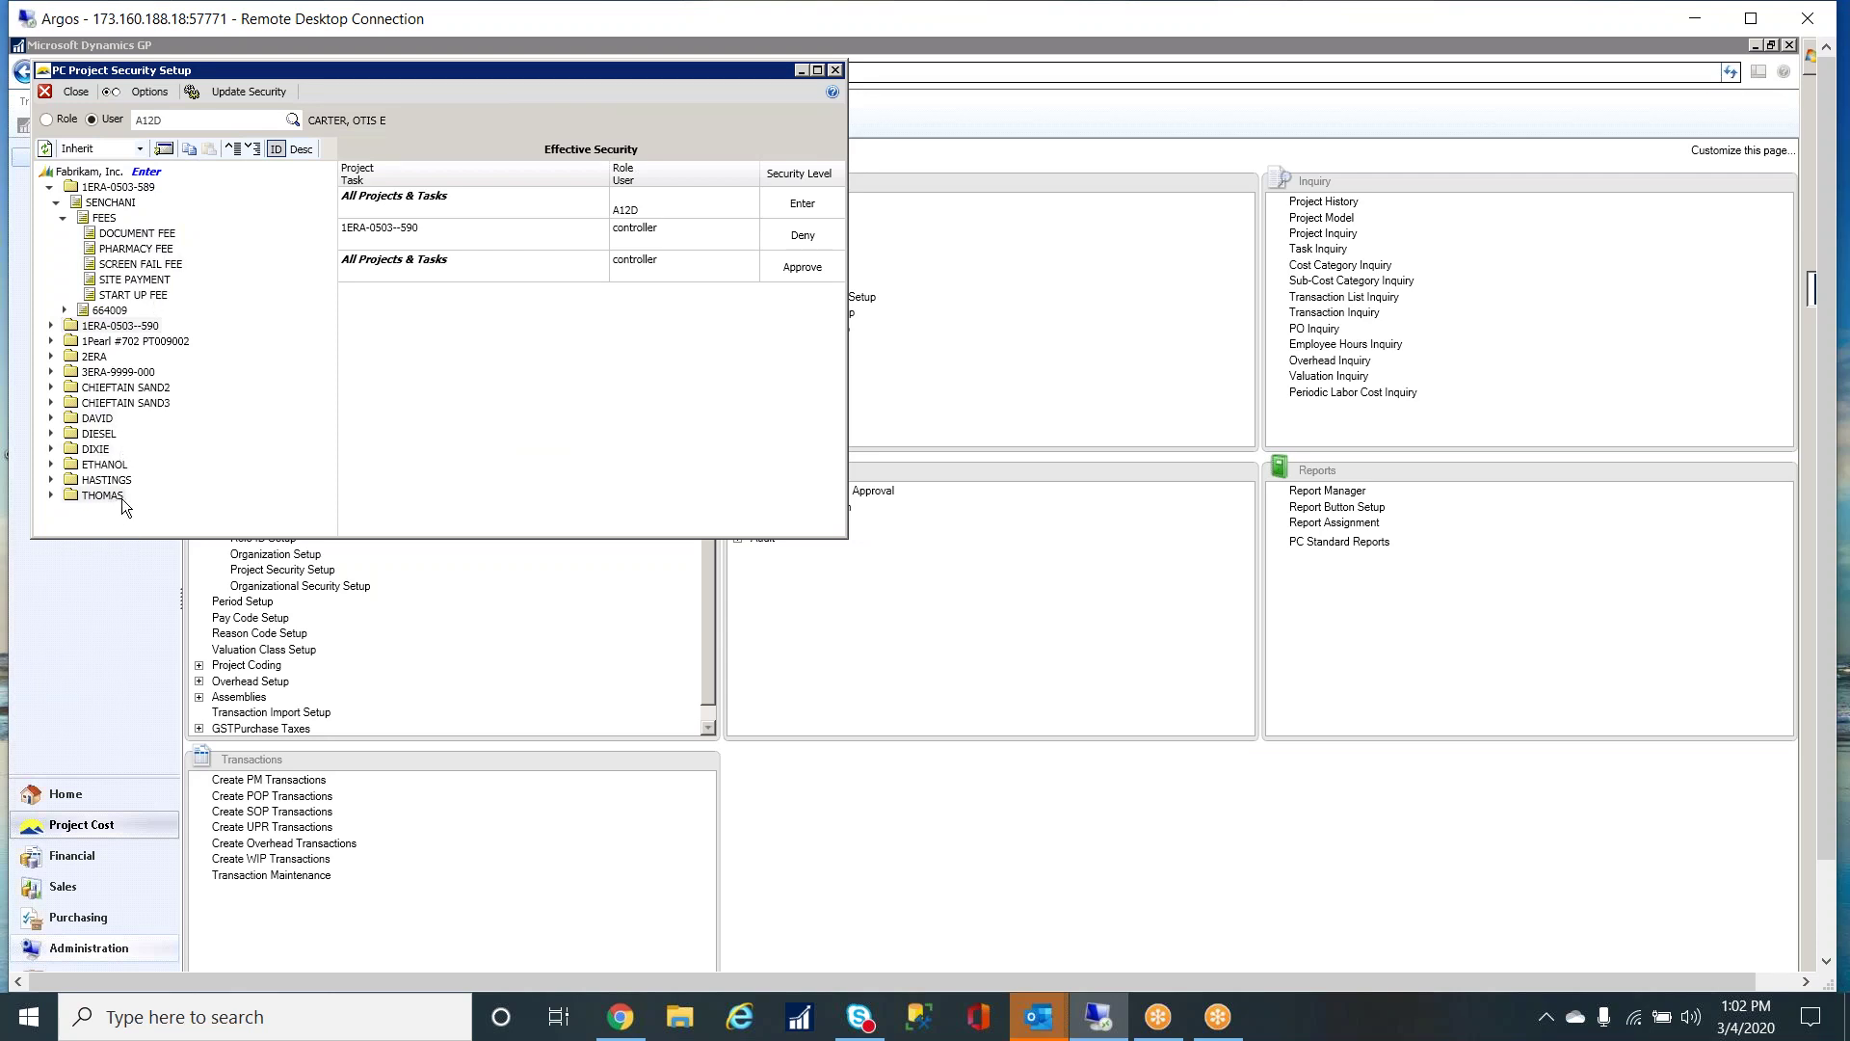
pyautogui.click(835, 69)
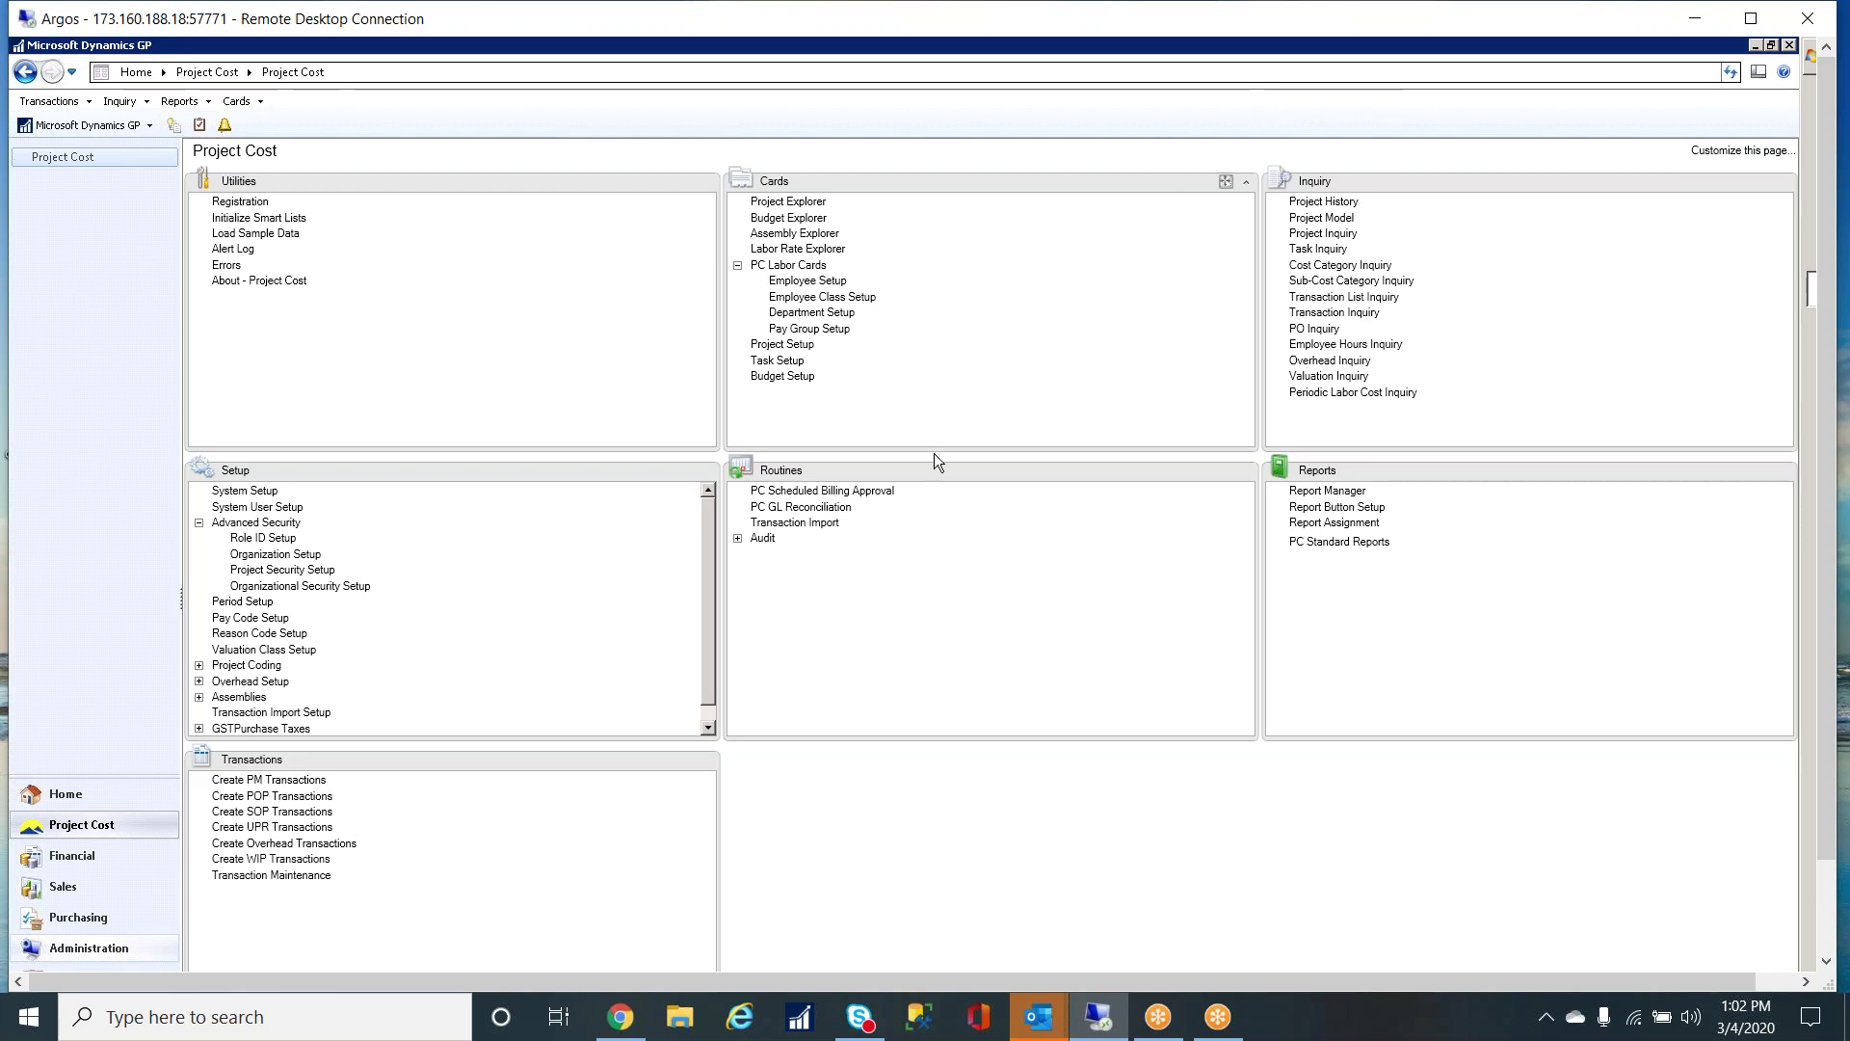
pyautogui.click(264, 588)
pyautogui.moveTo(523, 152); pyautogui.dragTo(831, 186)
pyautogui.doubleClick(457, 307)
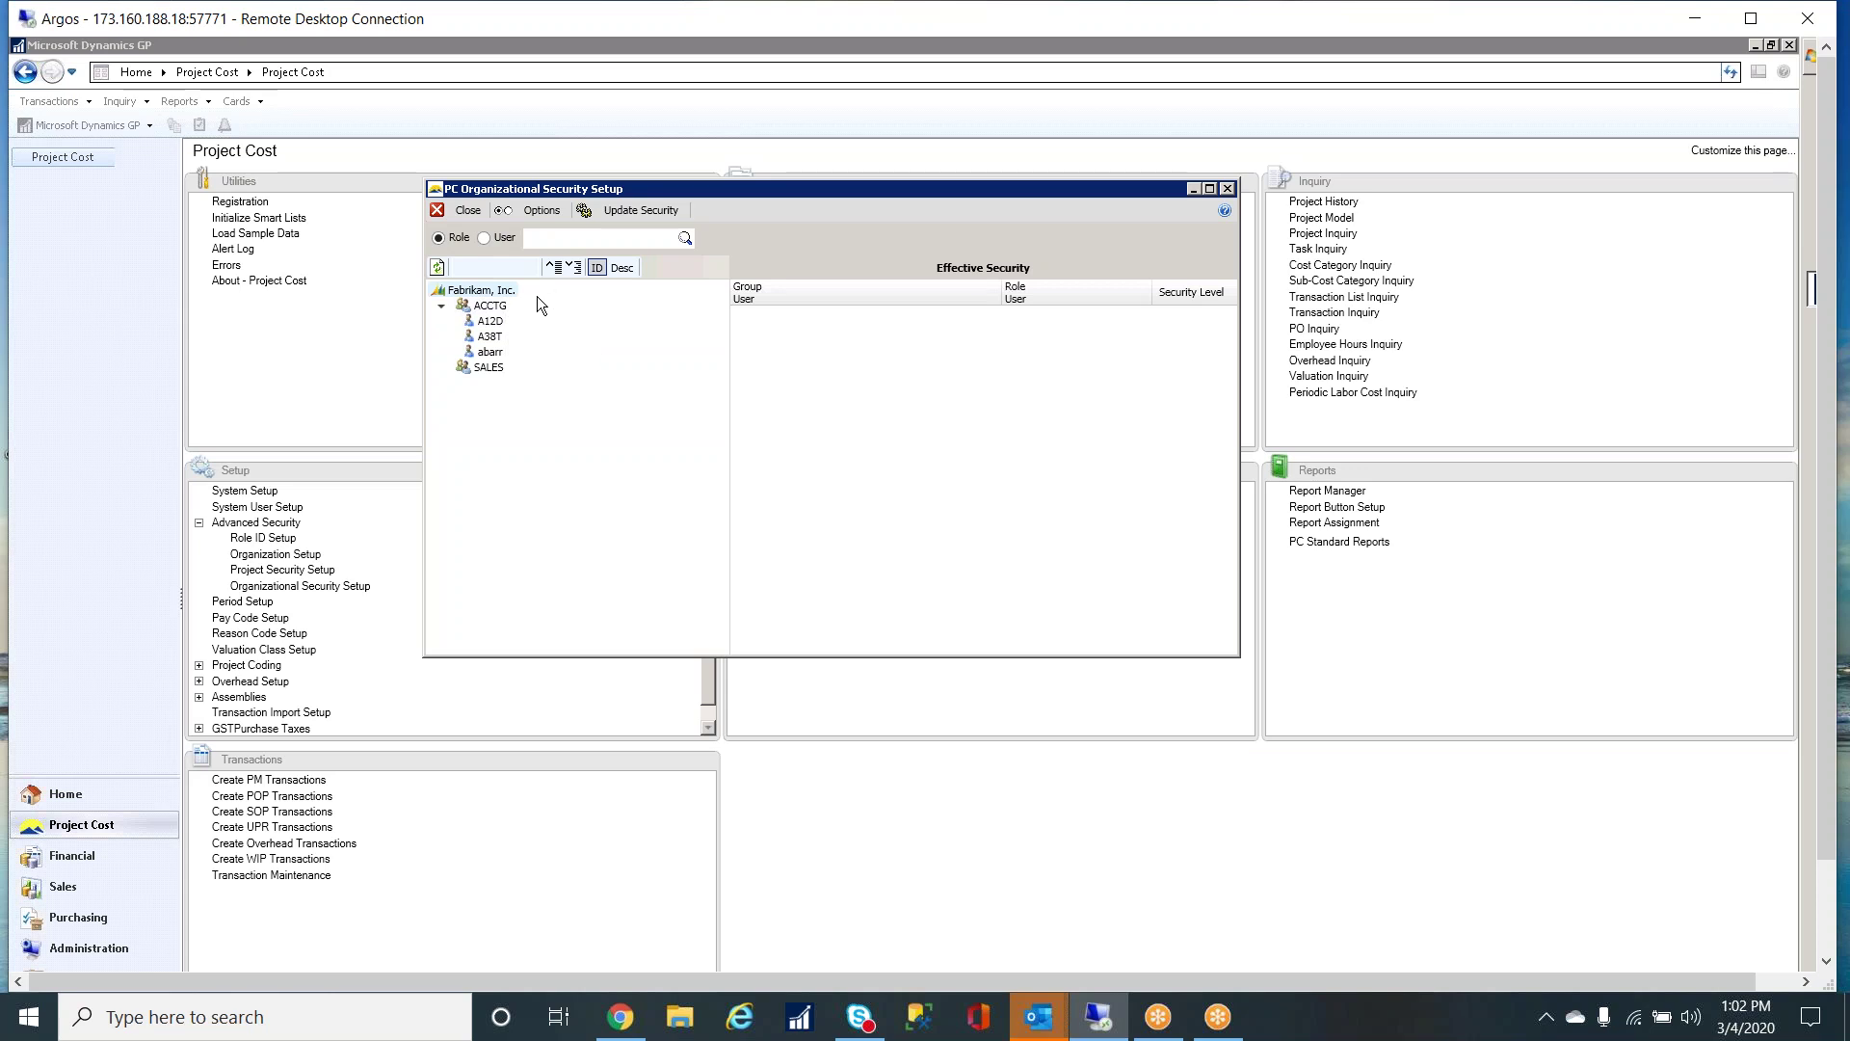
pyautogui.click(685, 238)
pyautogui.doubleClick(708, 320)
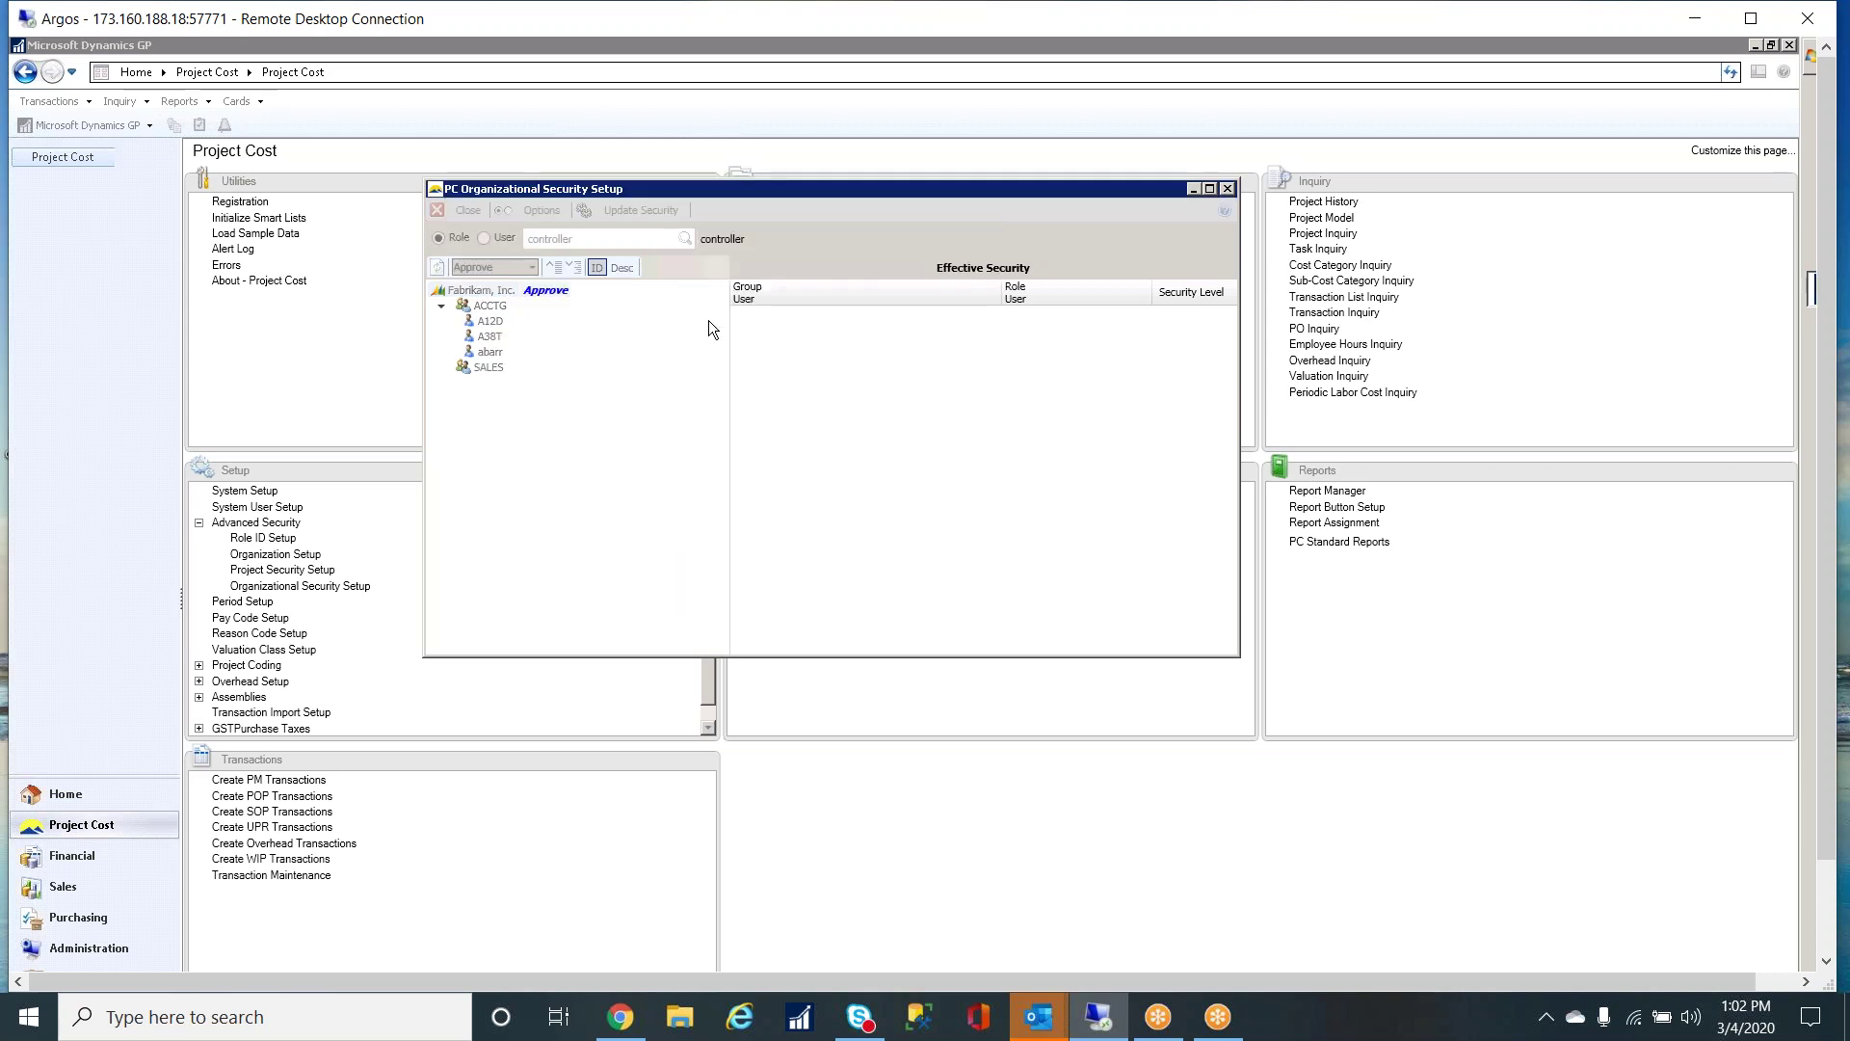
pyautogui.rightClick(502, 294)
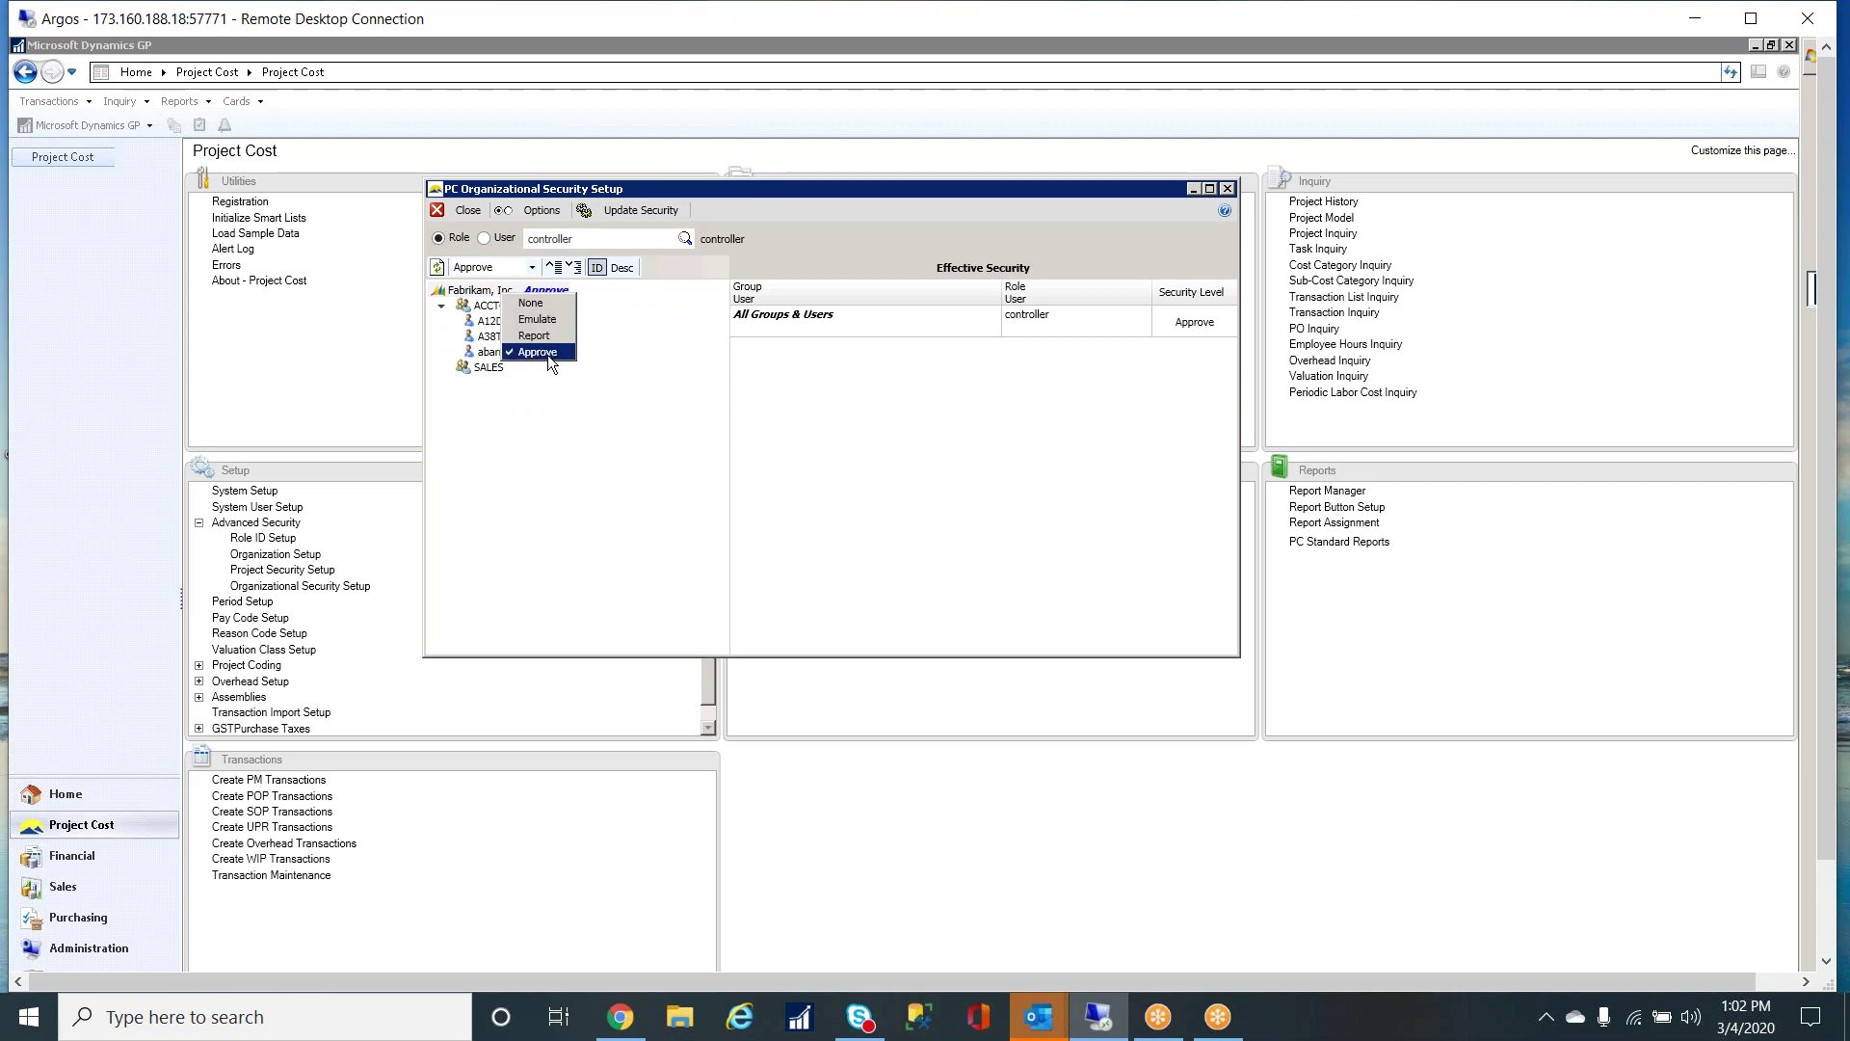
pyautogui.click(733, 243)
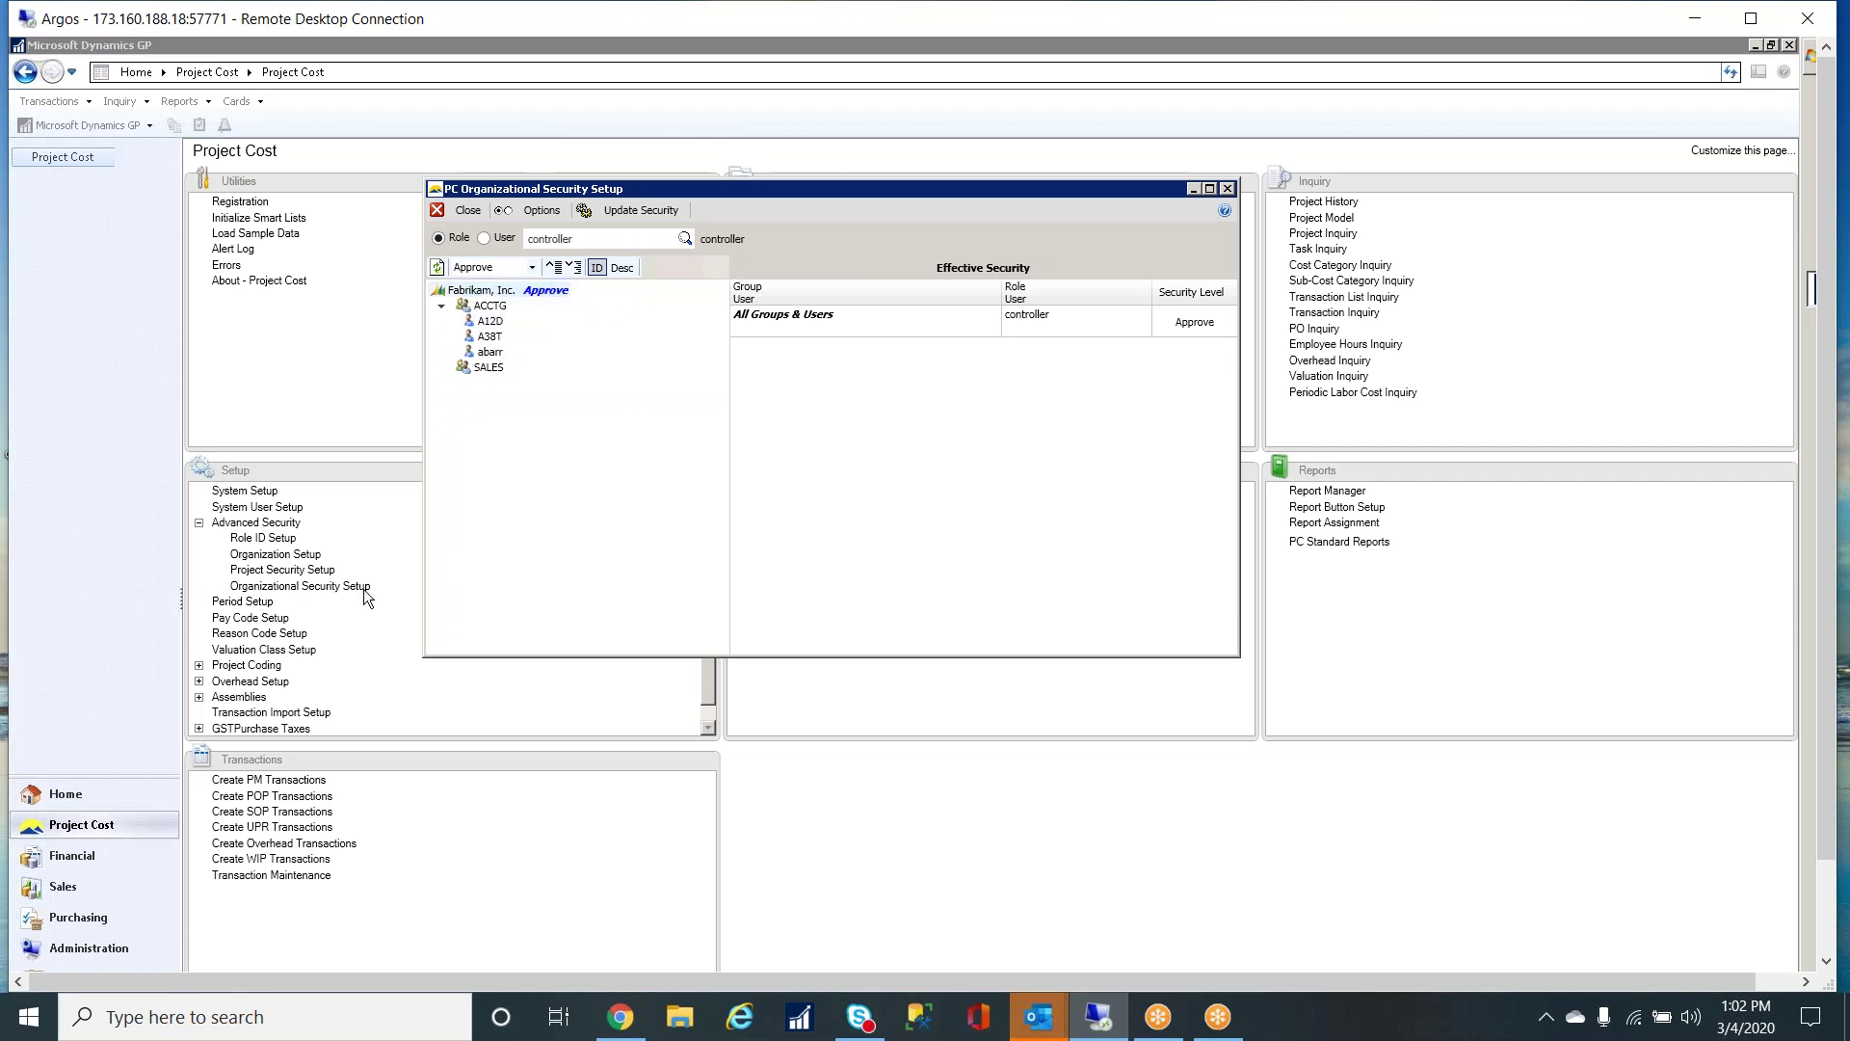
pyautogui.click(1226, 189)
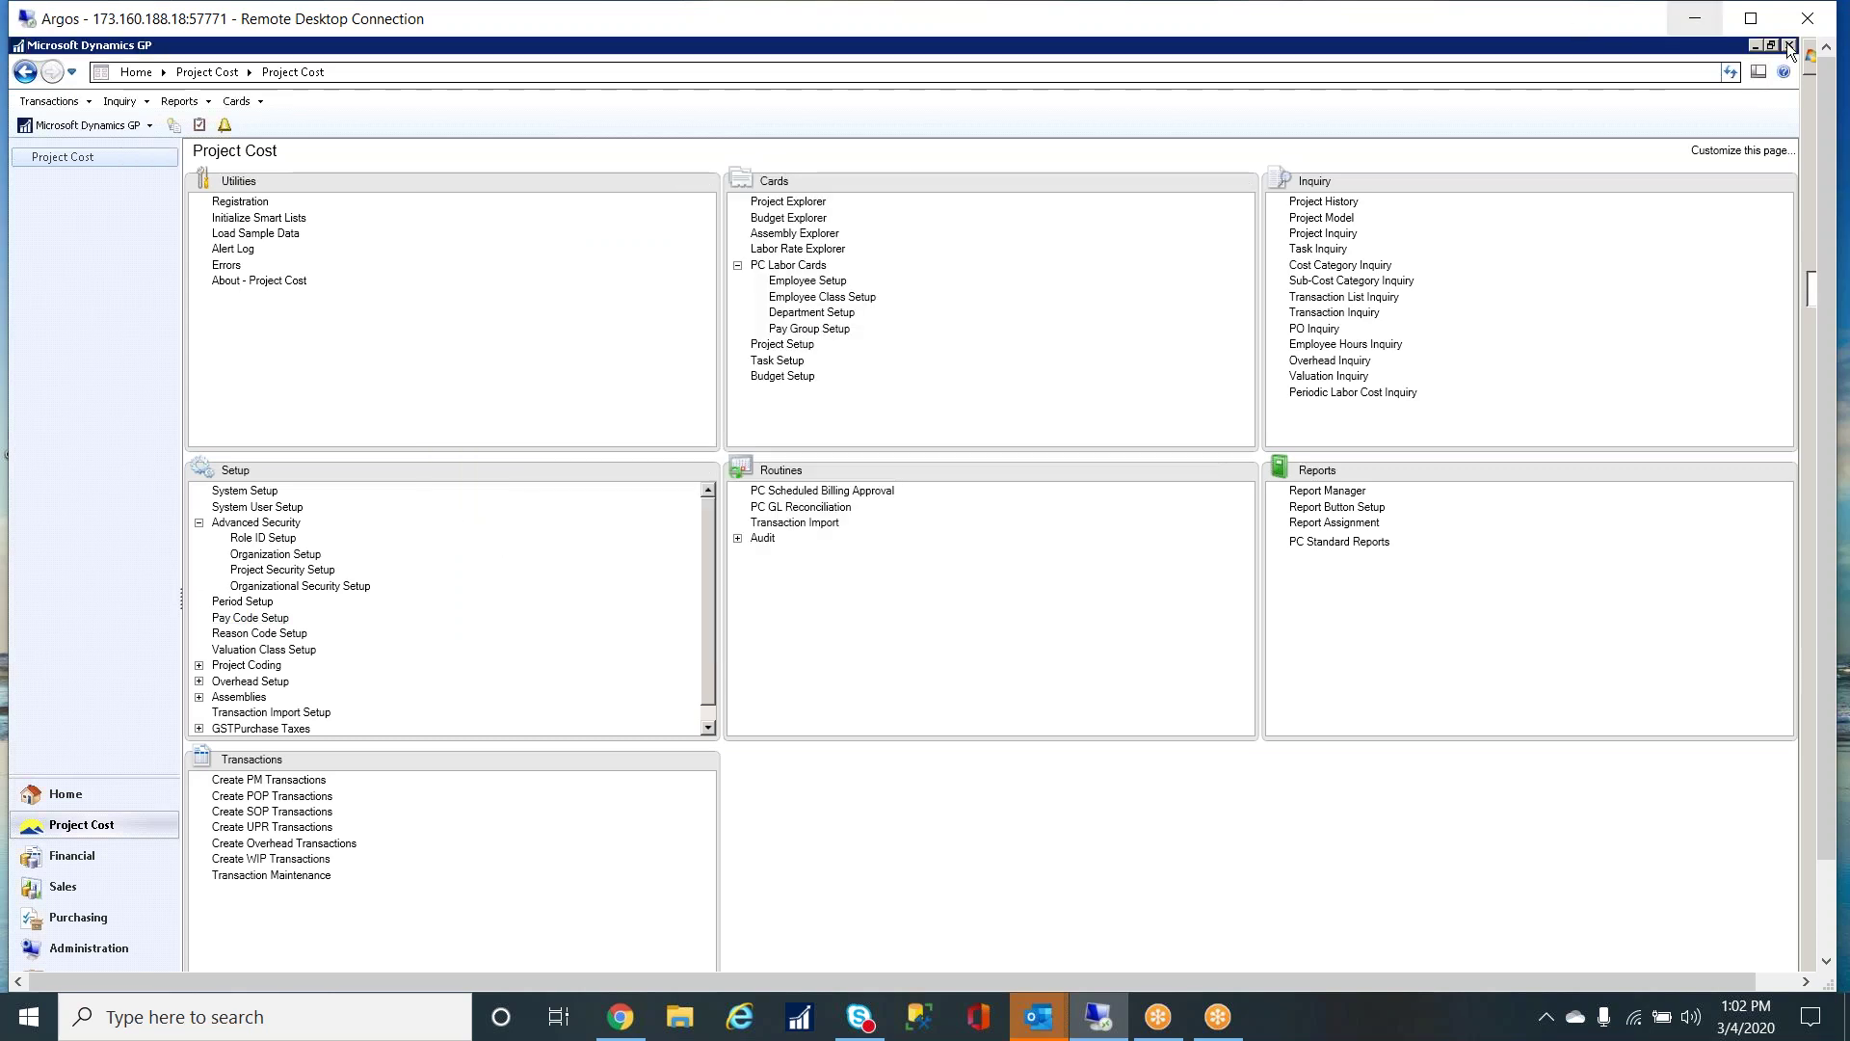
# - Open the Project Cost Web Suite login page from Favorites in a maximized Internet Explorer window
pyautogui.click(1756, 47)
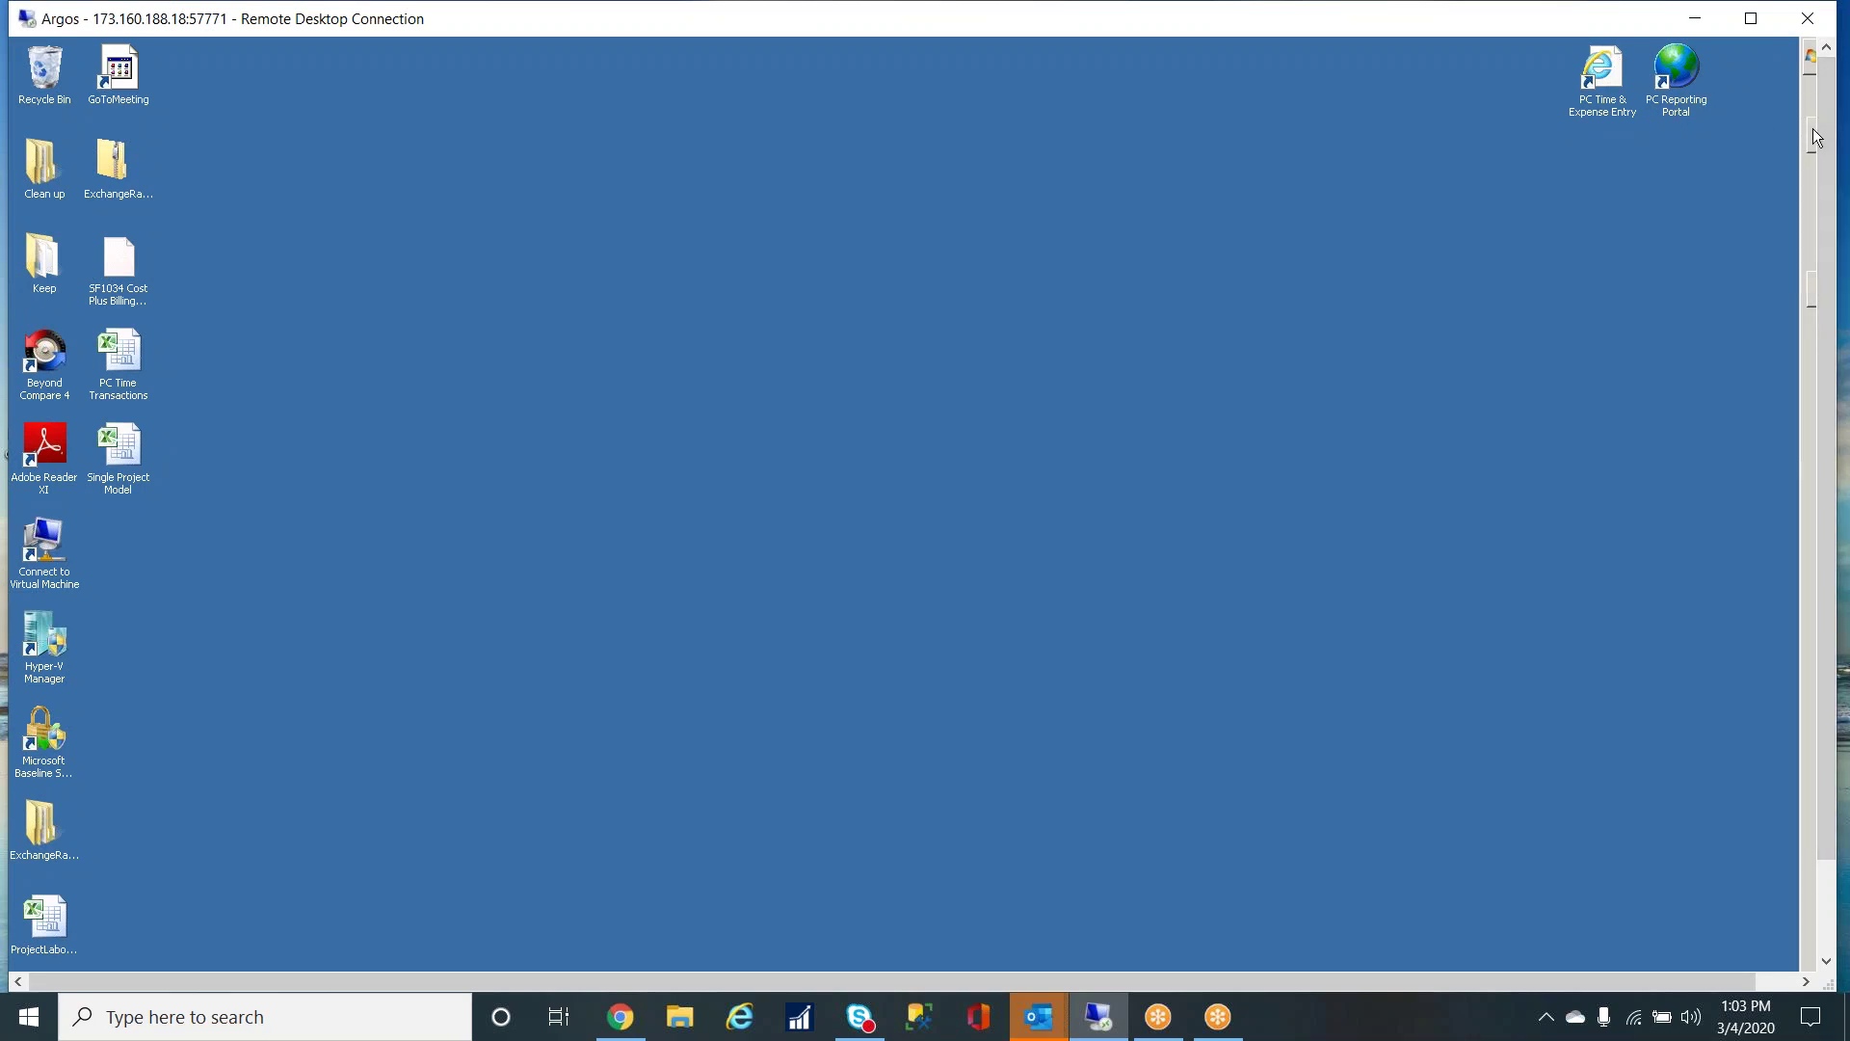
pyautogui.doubleClick(1602, 72)
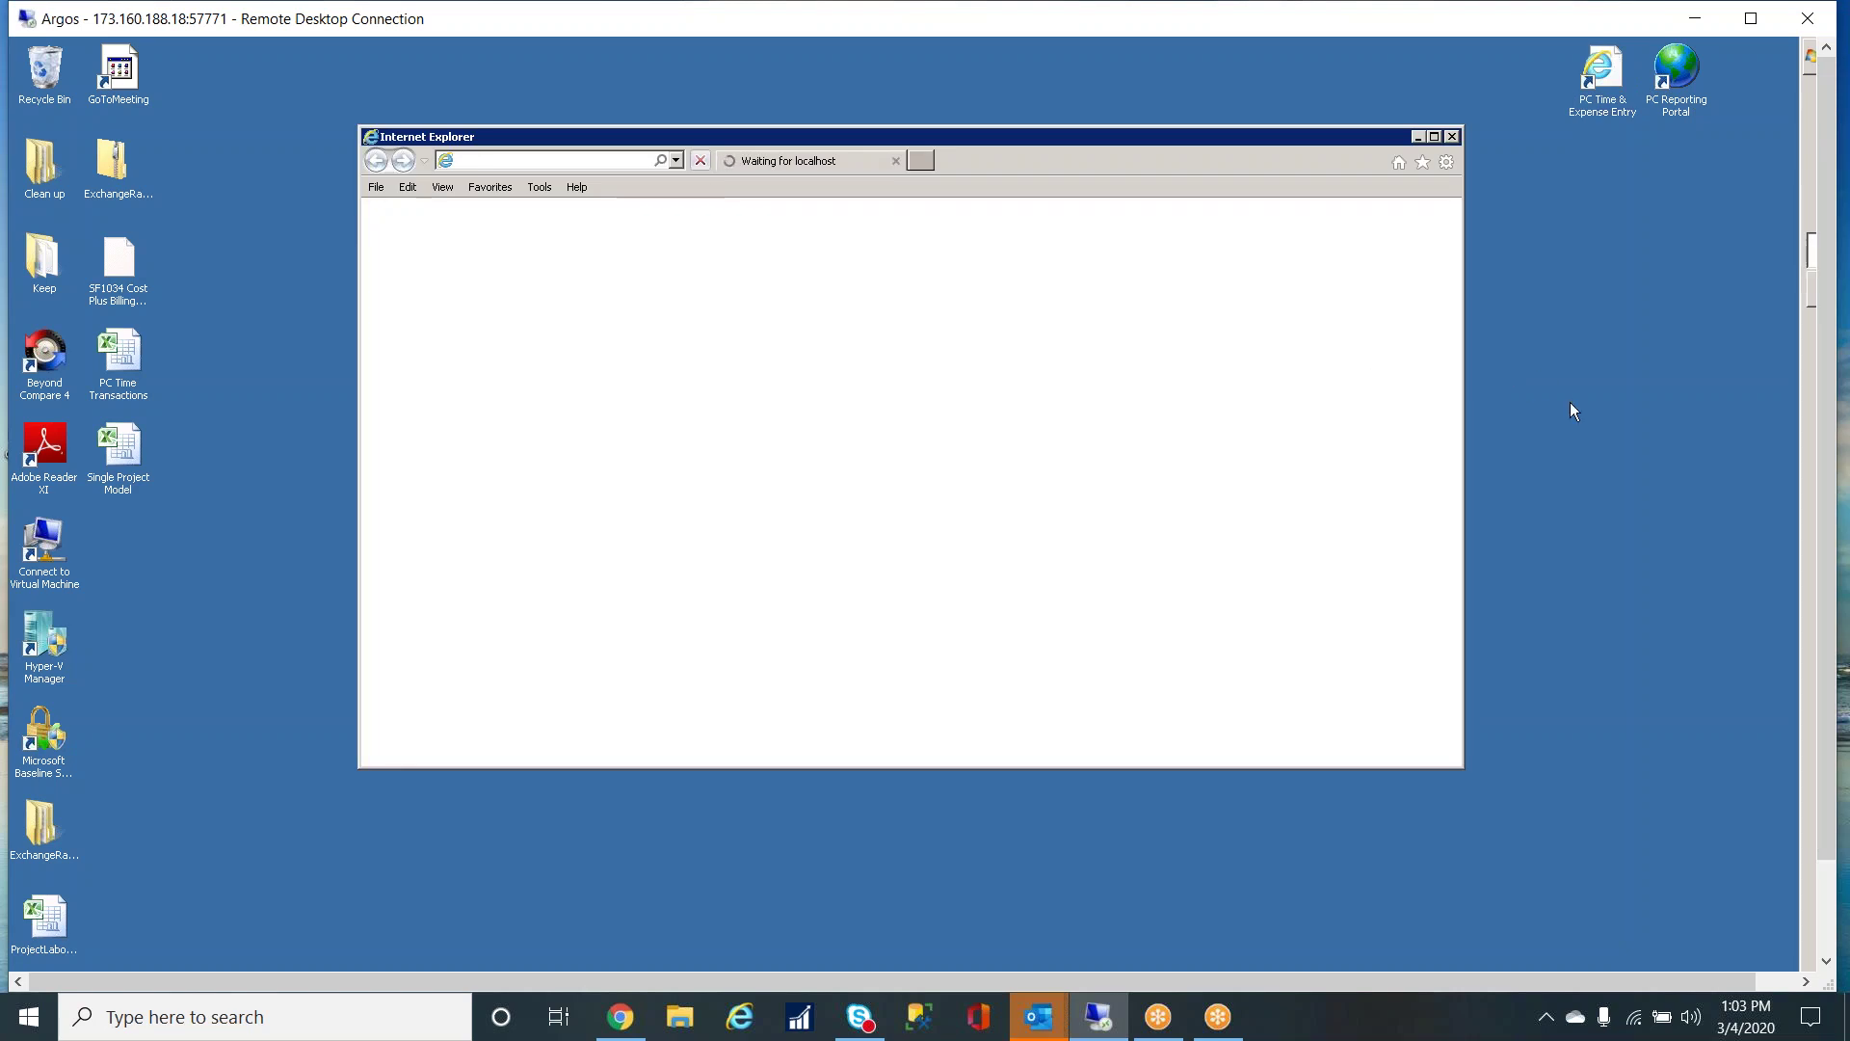
pyautogui.click(1421, 162)
pyautogui.click(1243, 266)
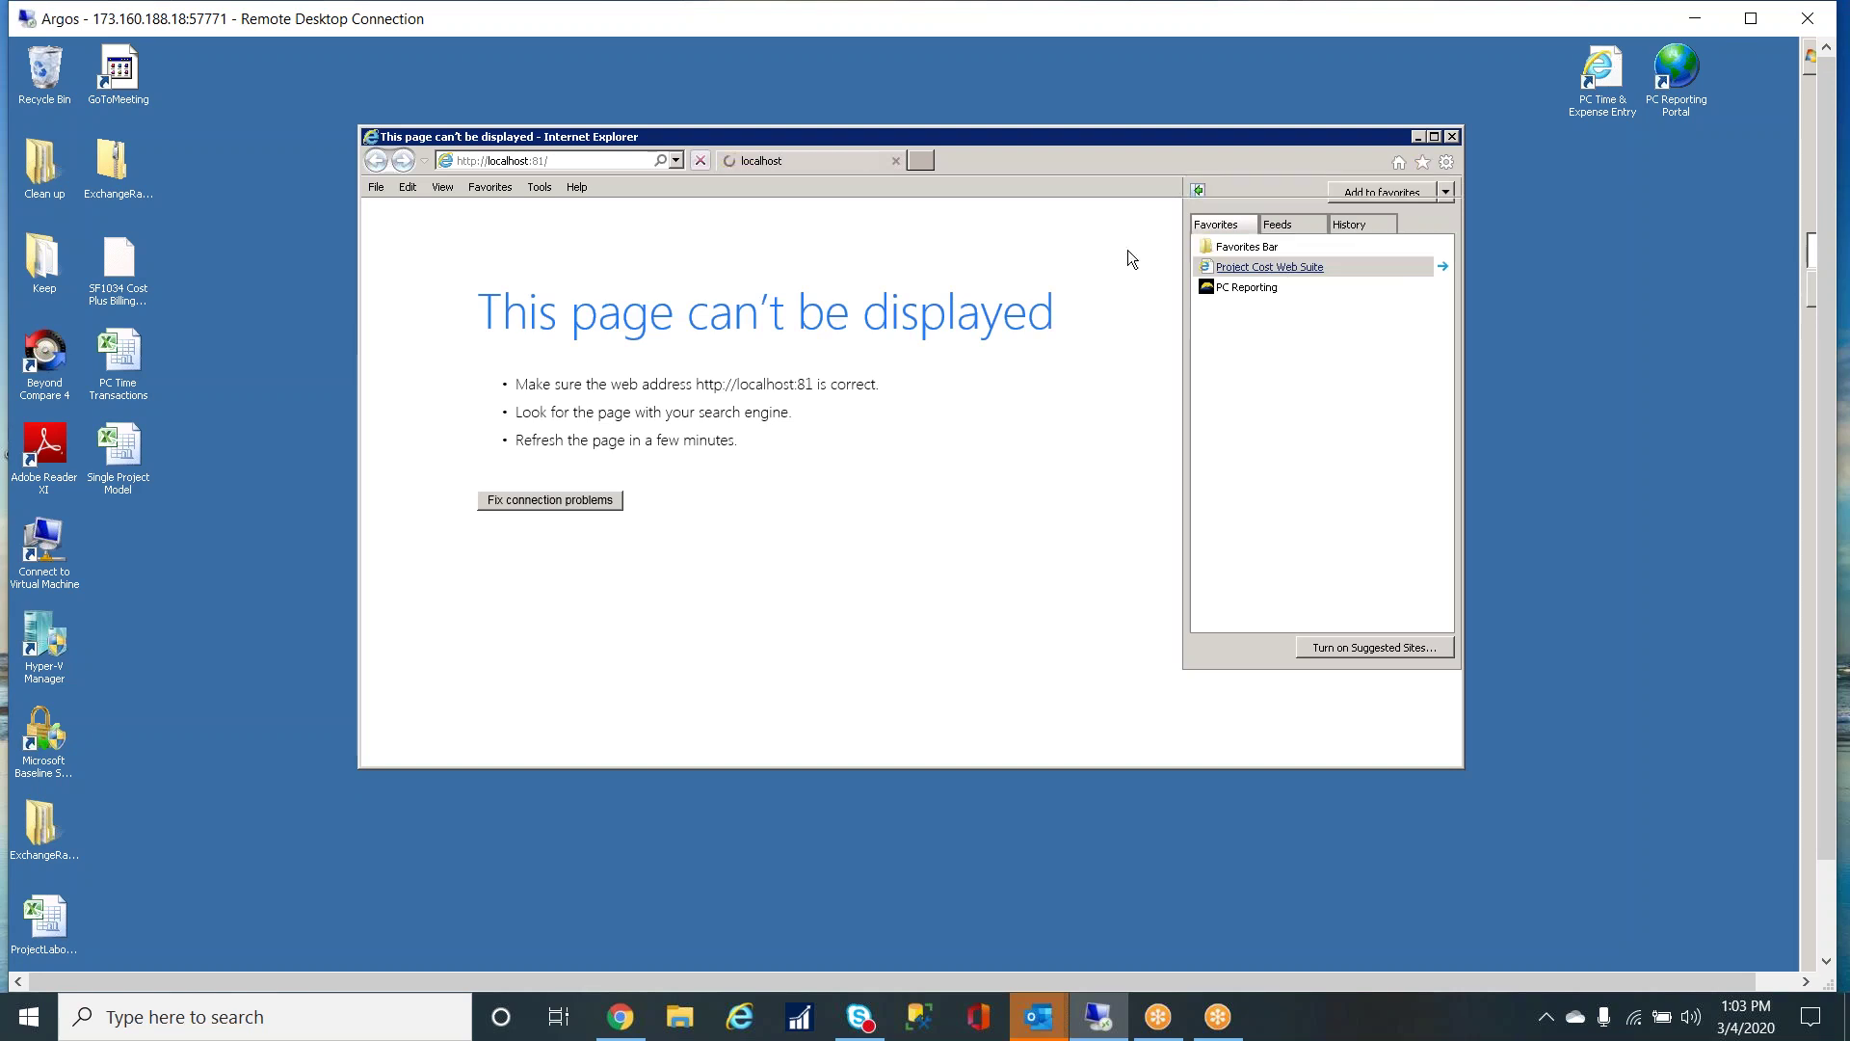
pyautogui.click(1434, 136)
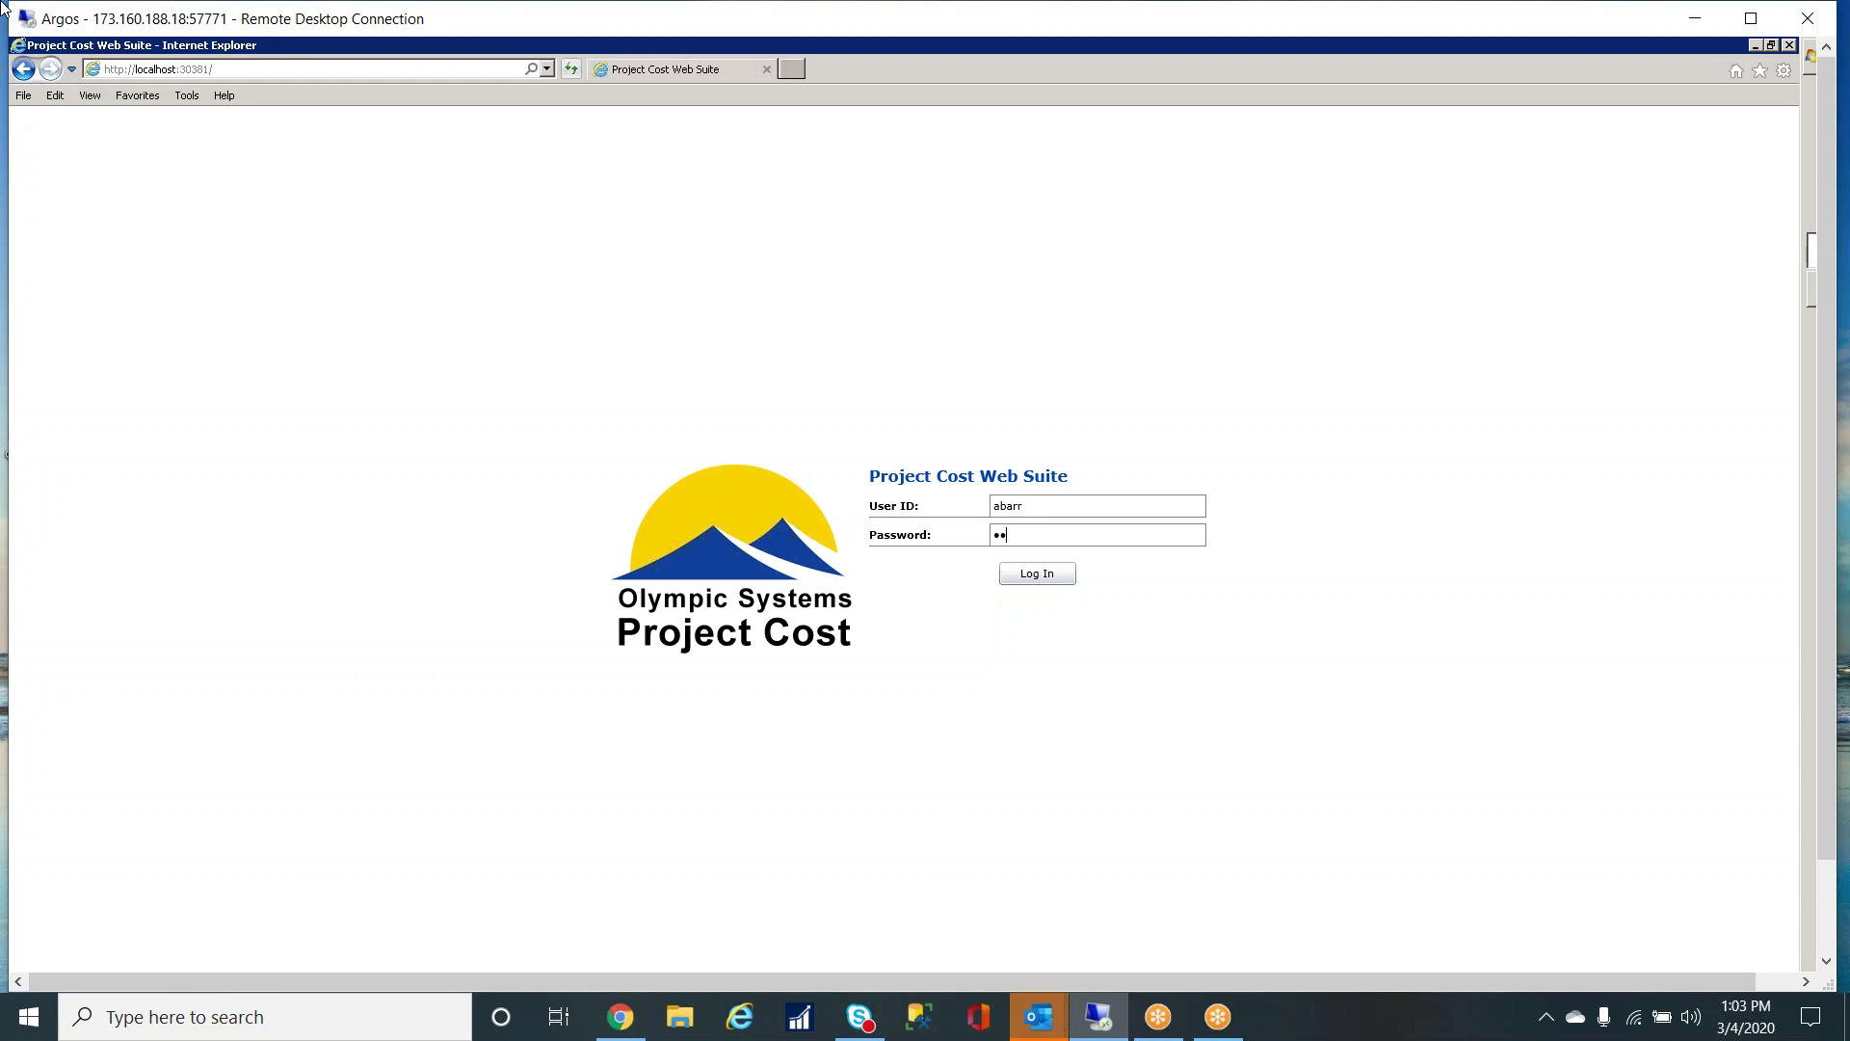
# - Log in and browse the single time entry project list without choosing a project
pyautogui.press('Return')
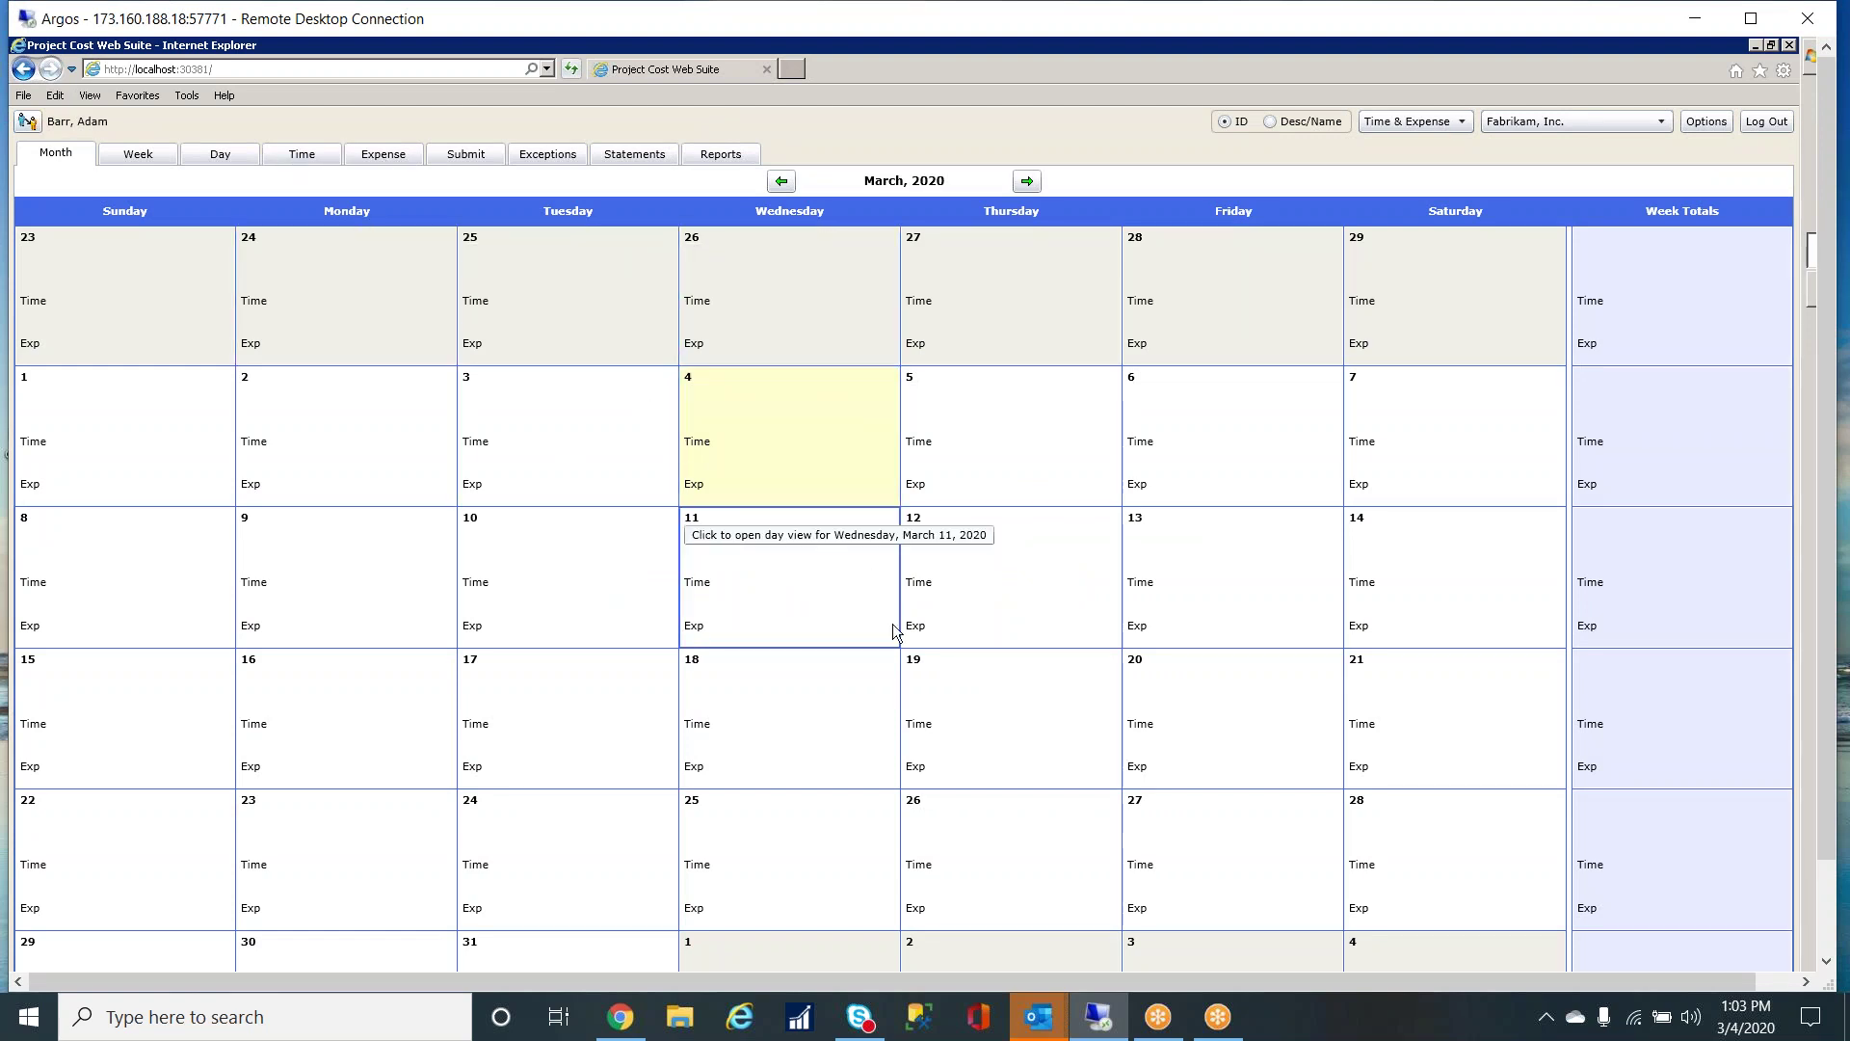
pyautogui.click(322, 162)
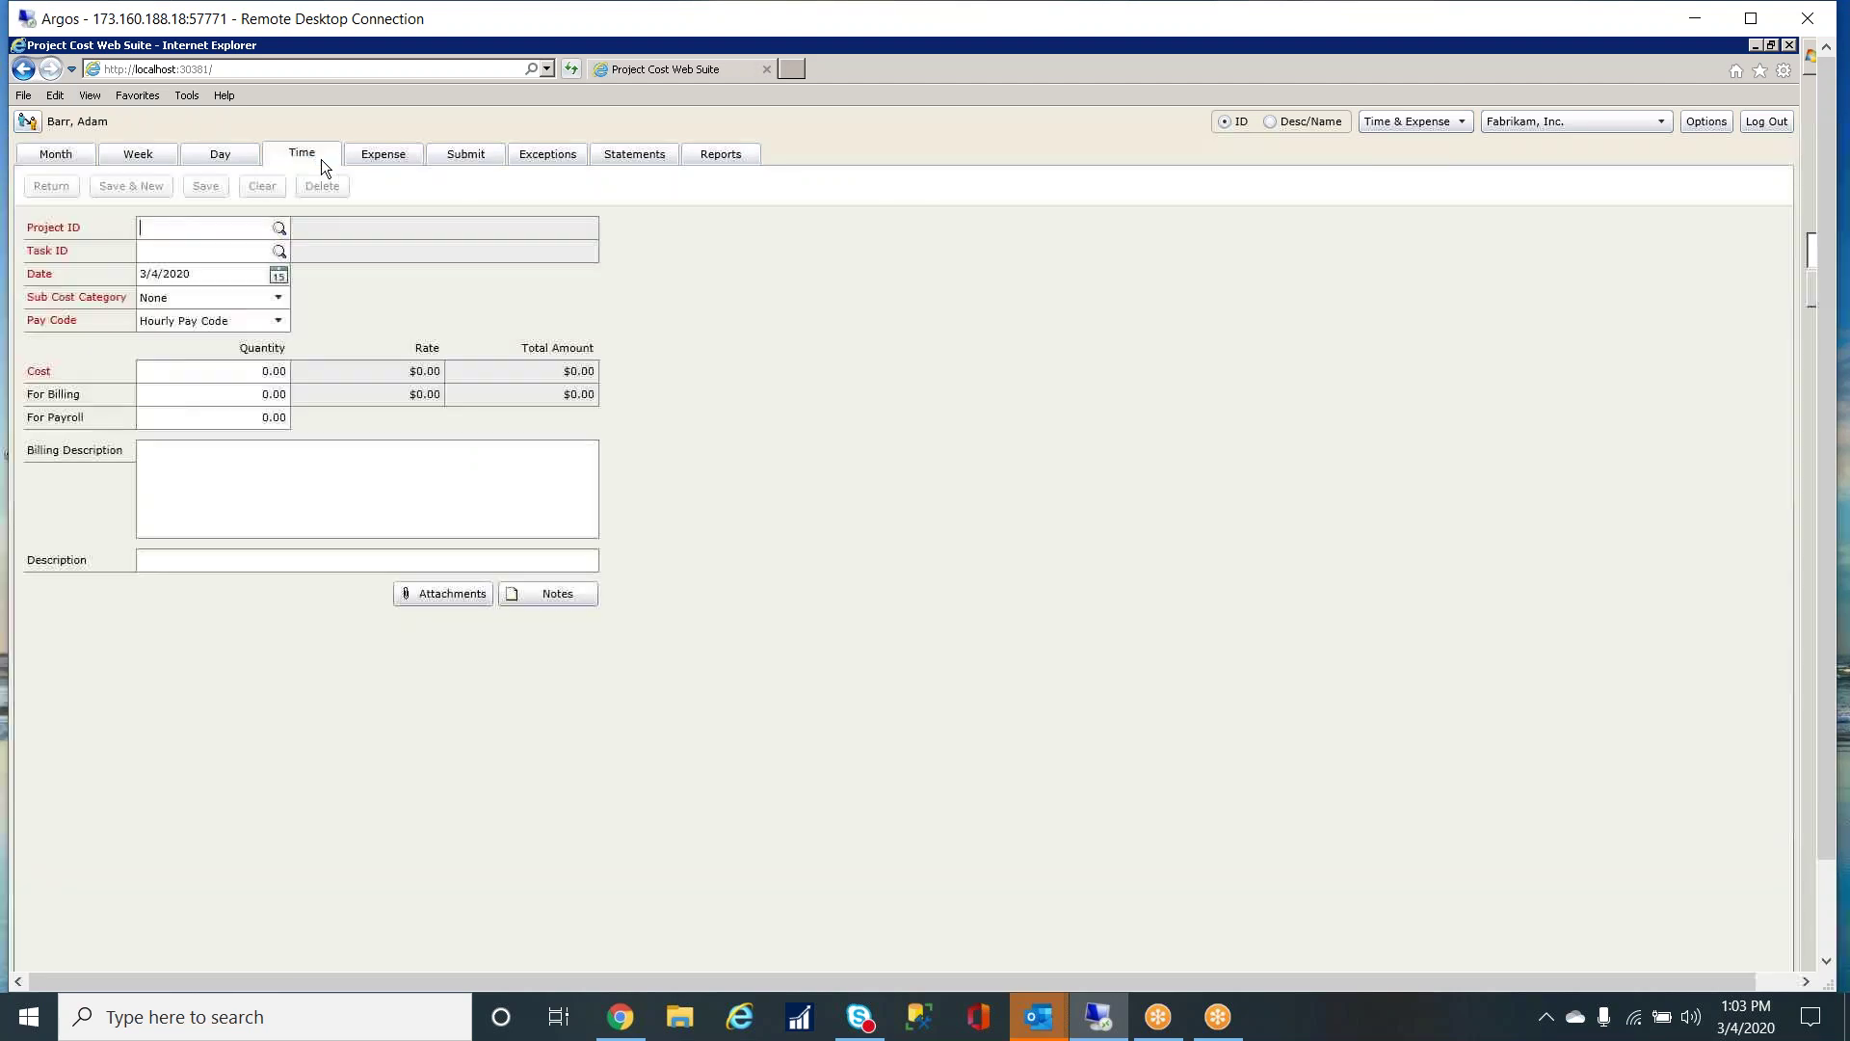
pyautogui.click(280, 230)
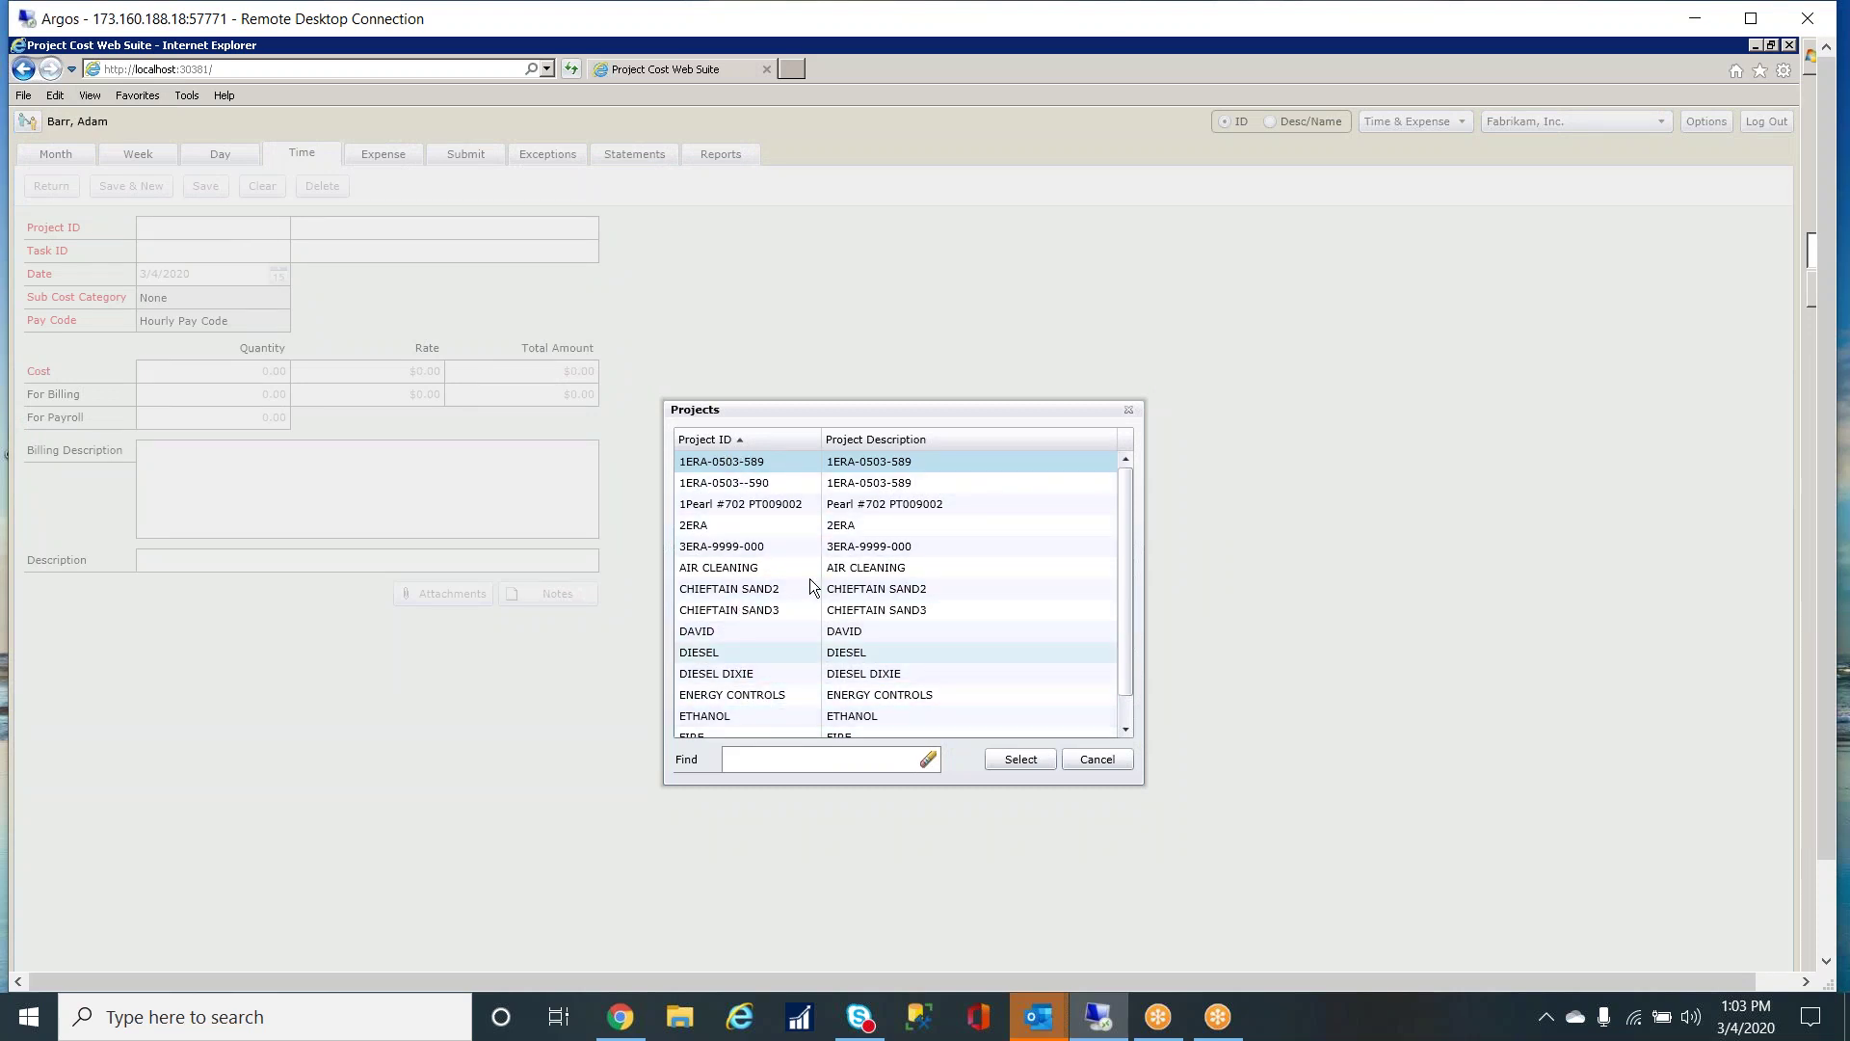
pyautogui.click(1125, 760)
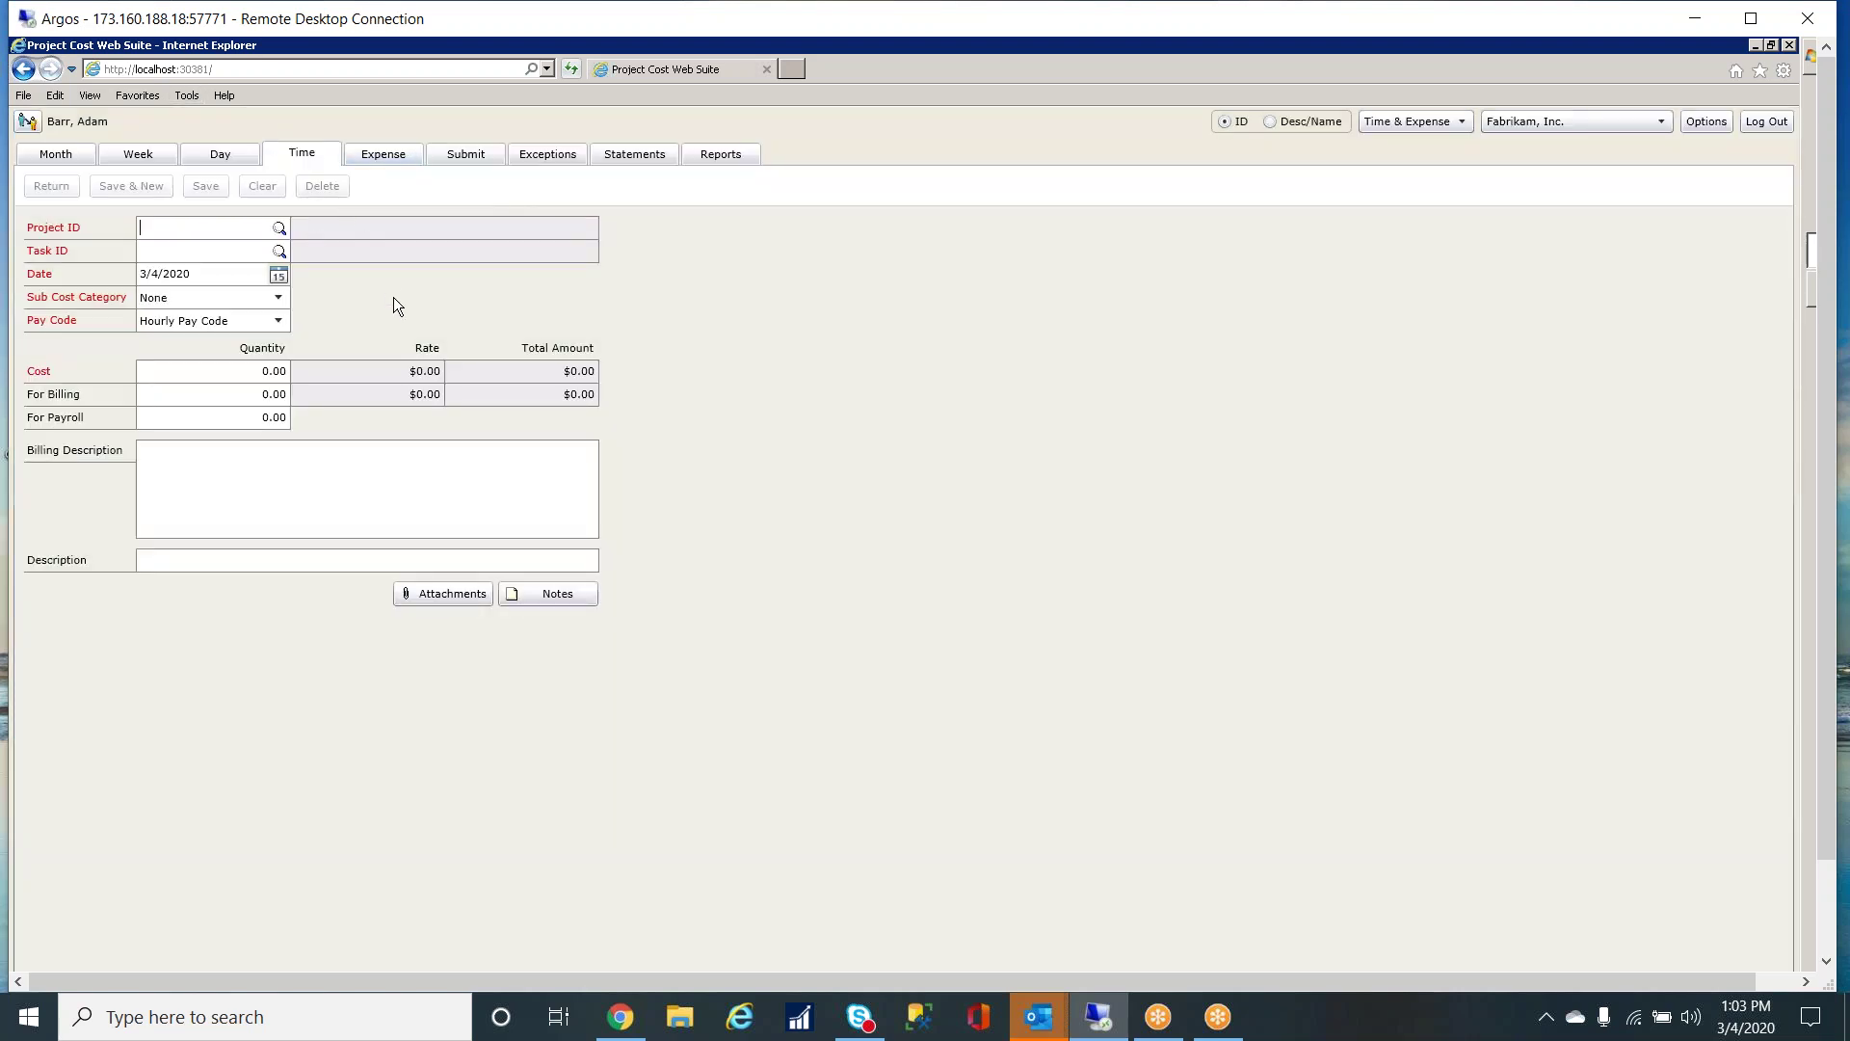
# - Choose the other user in the Users dialog and work on their behalf
pyautogui.click(27, 122)
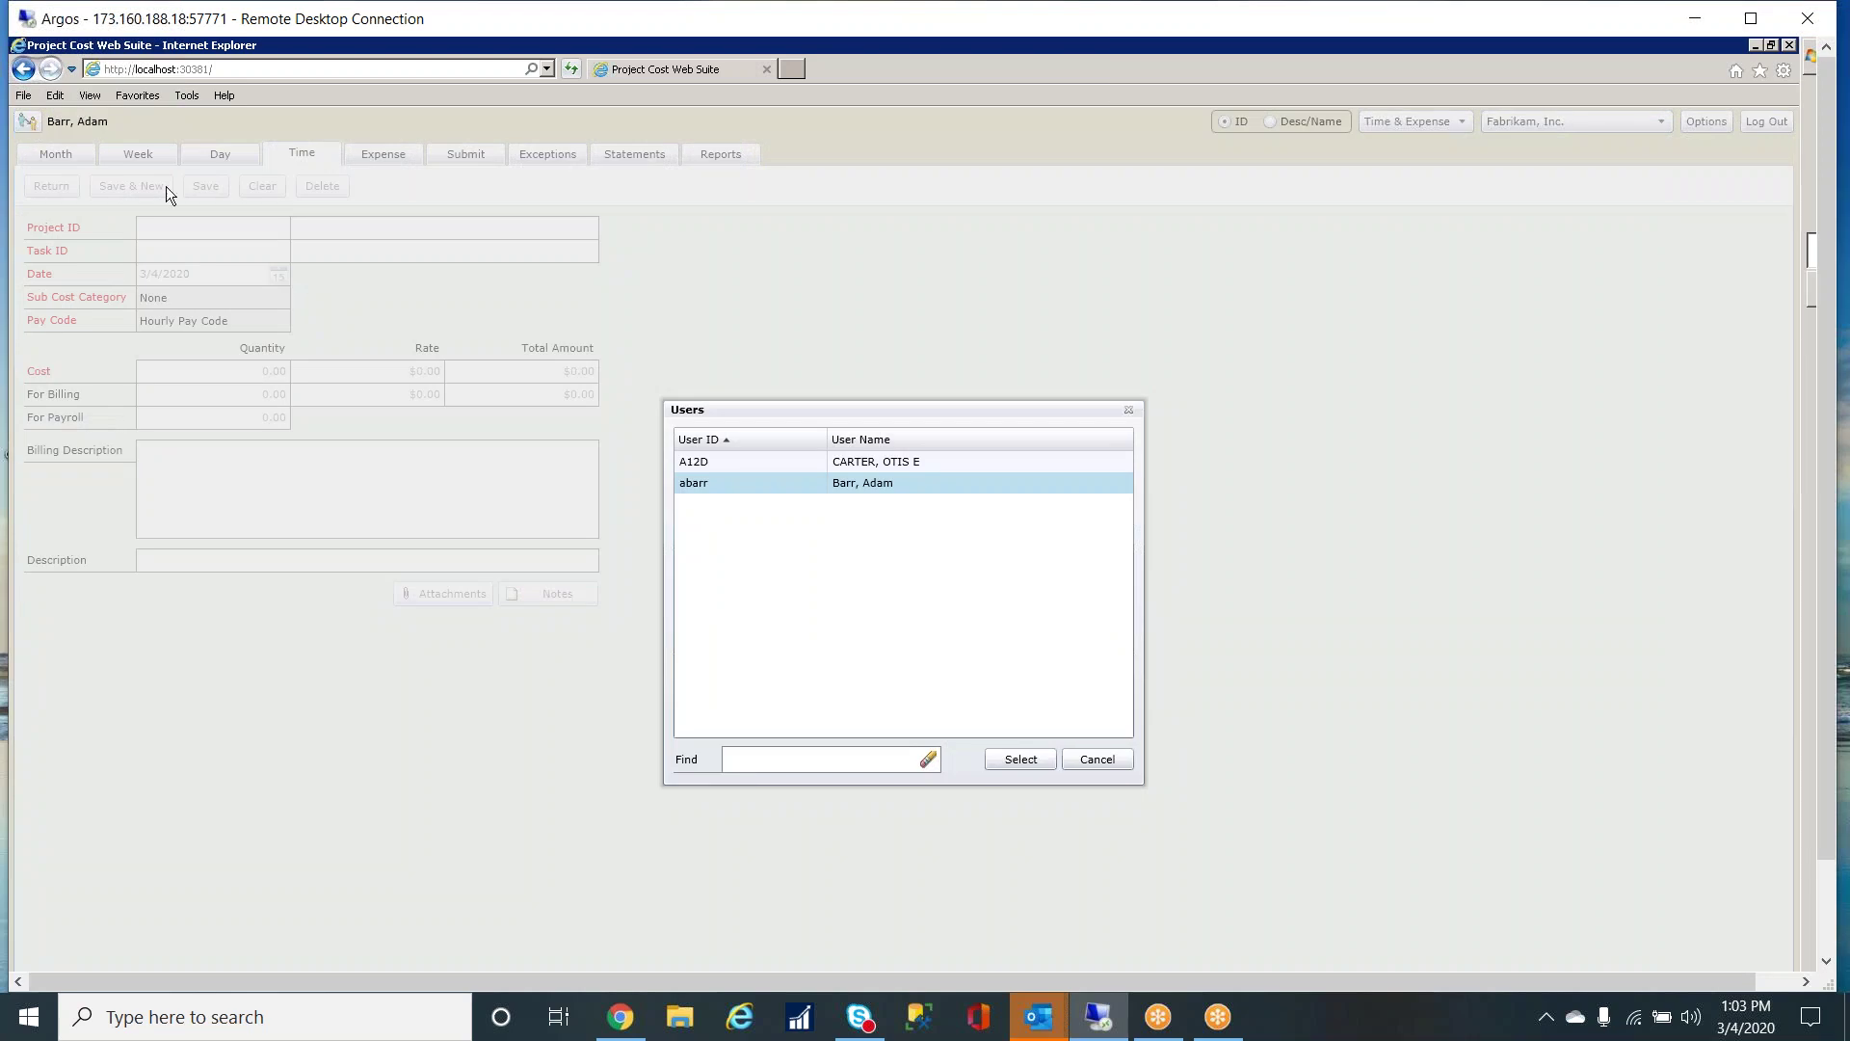
pyautogui.click(703, 466)
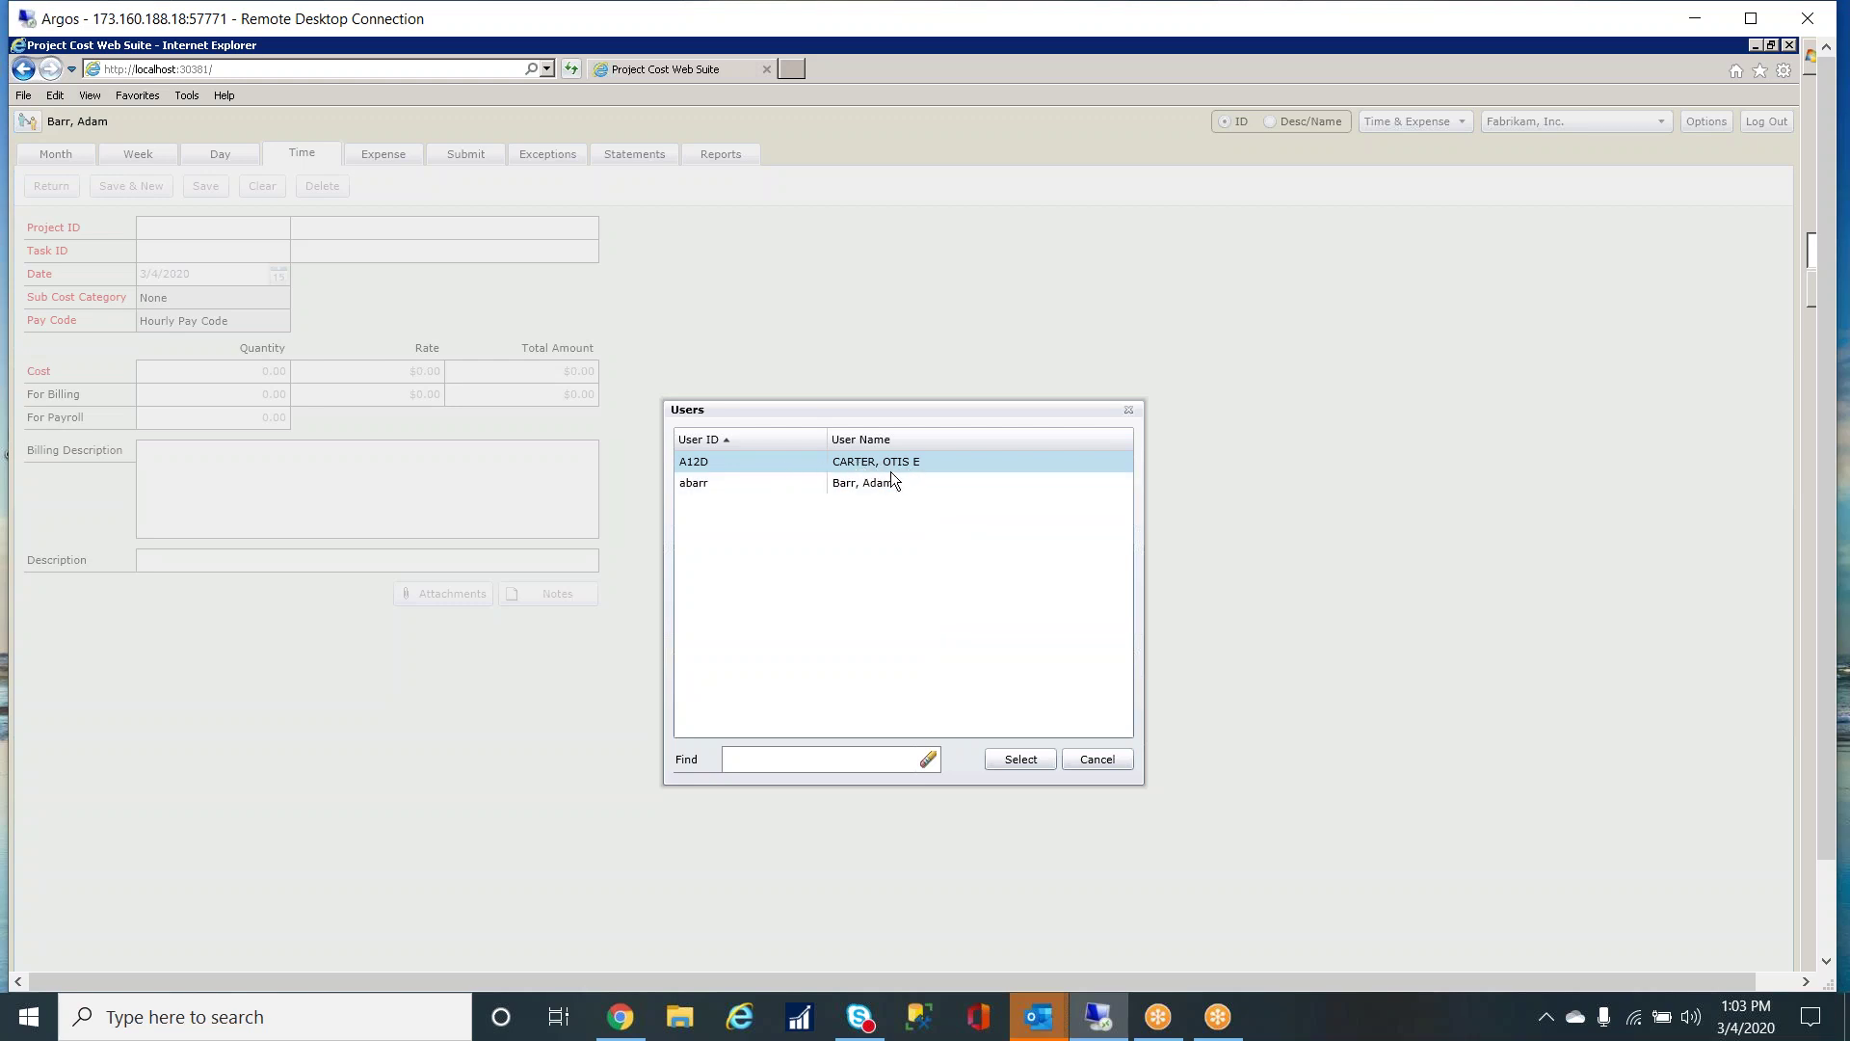
pyautogui.click(1035, 757)
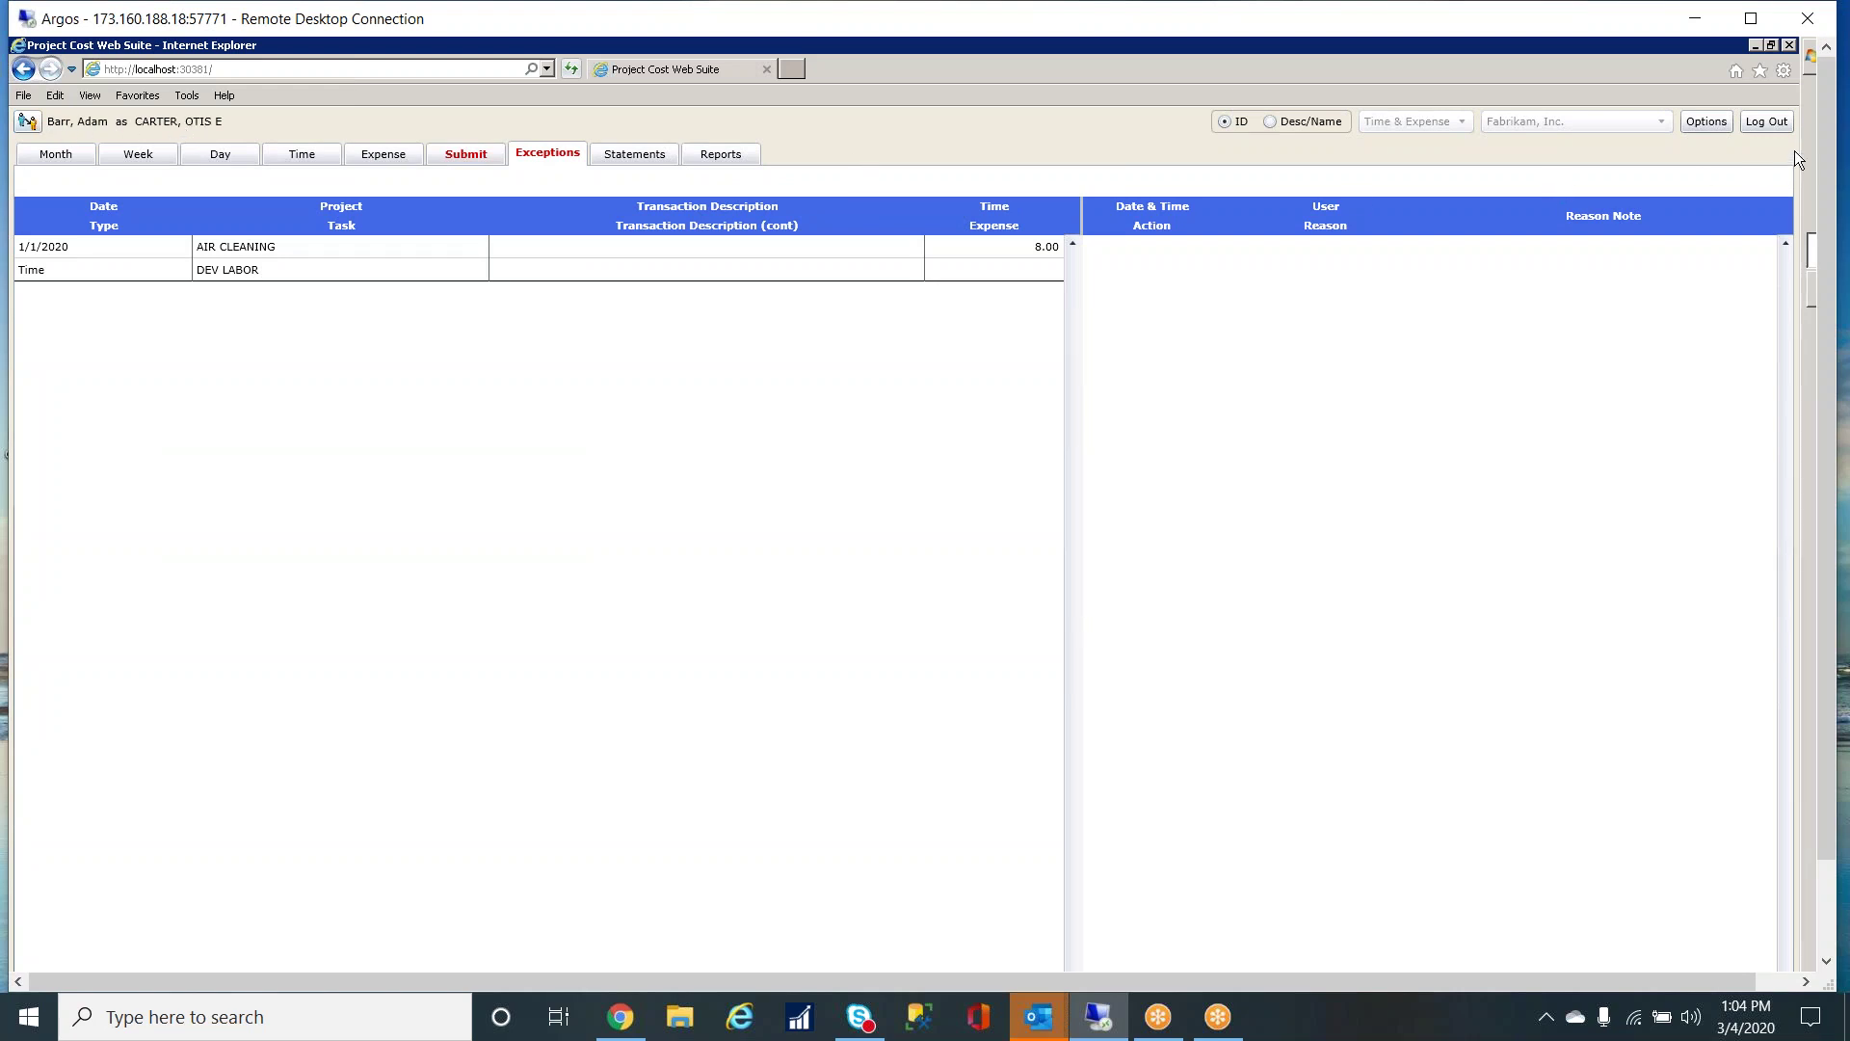
# - Log out, sign back in as yourself, and switch the web suite to Approval mode
pyautogui.click(1776, 119)
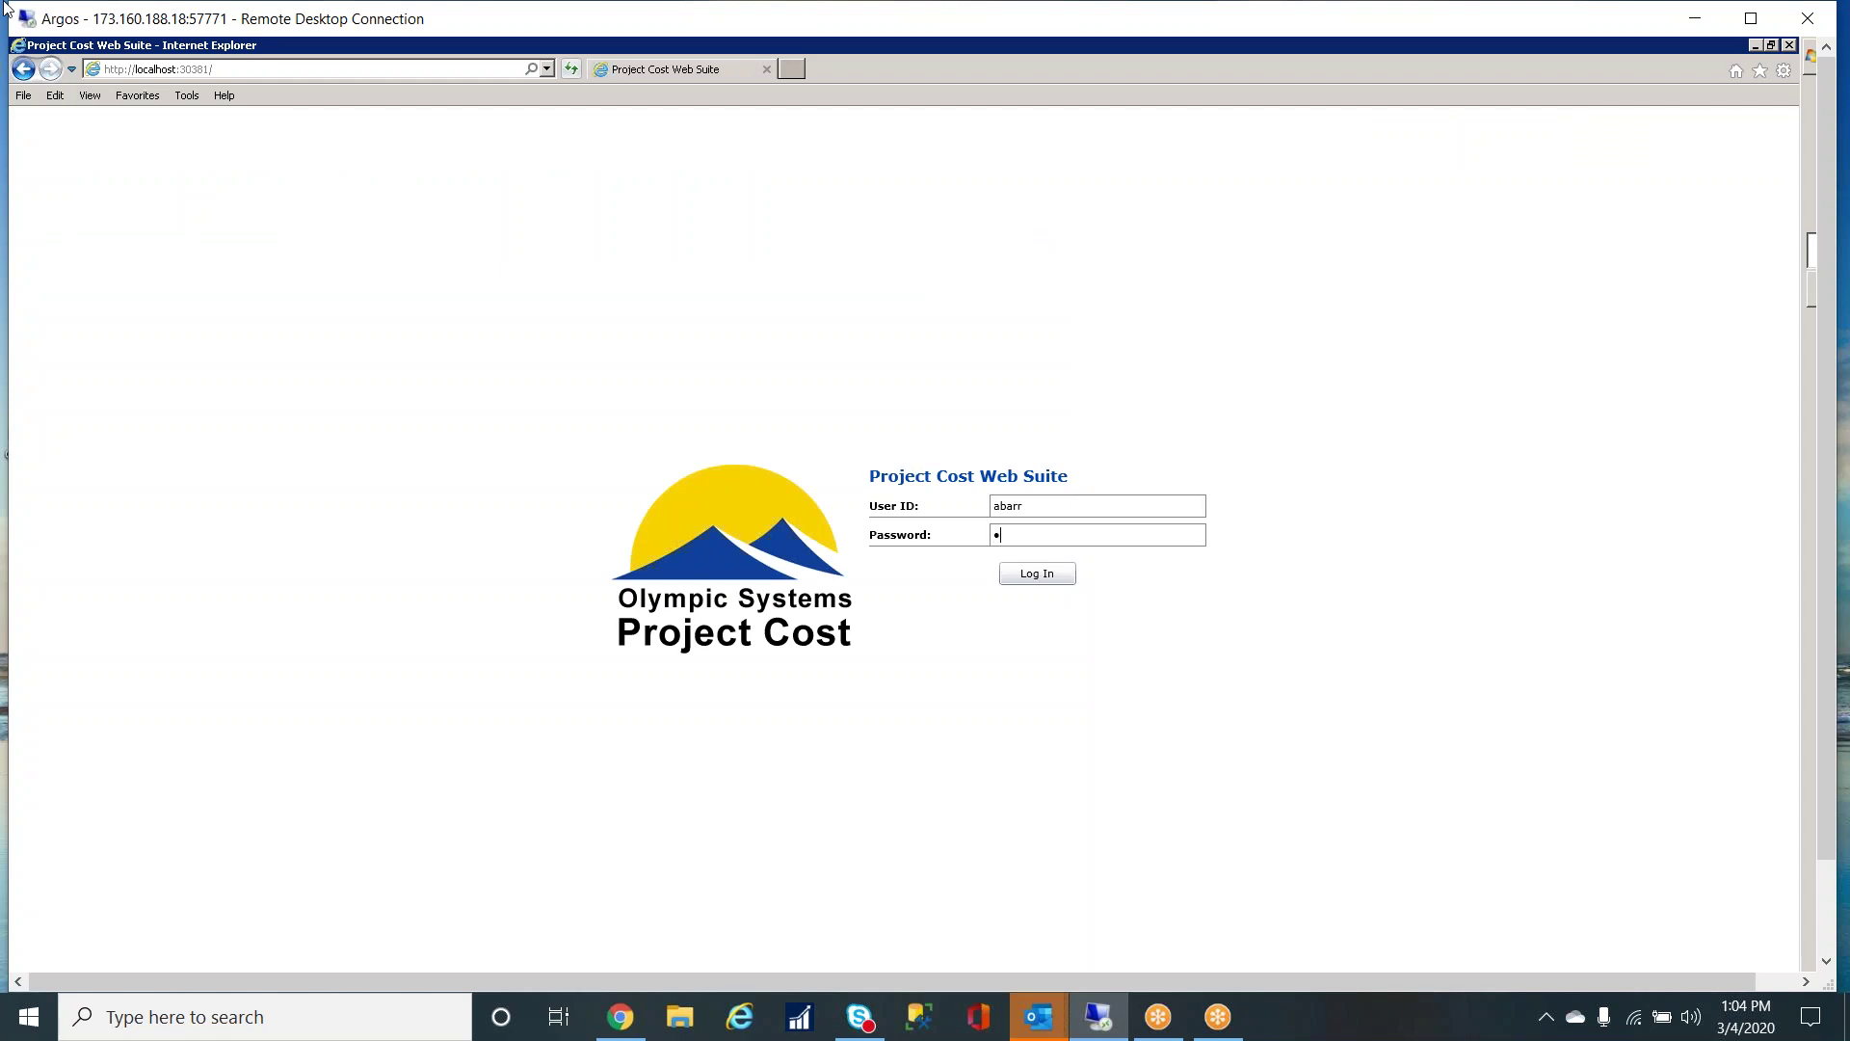
pyautogui.press('Return')
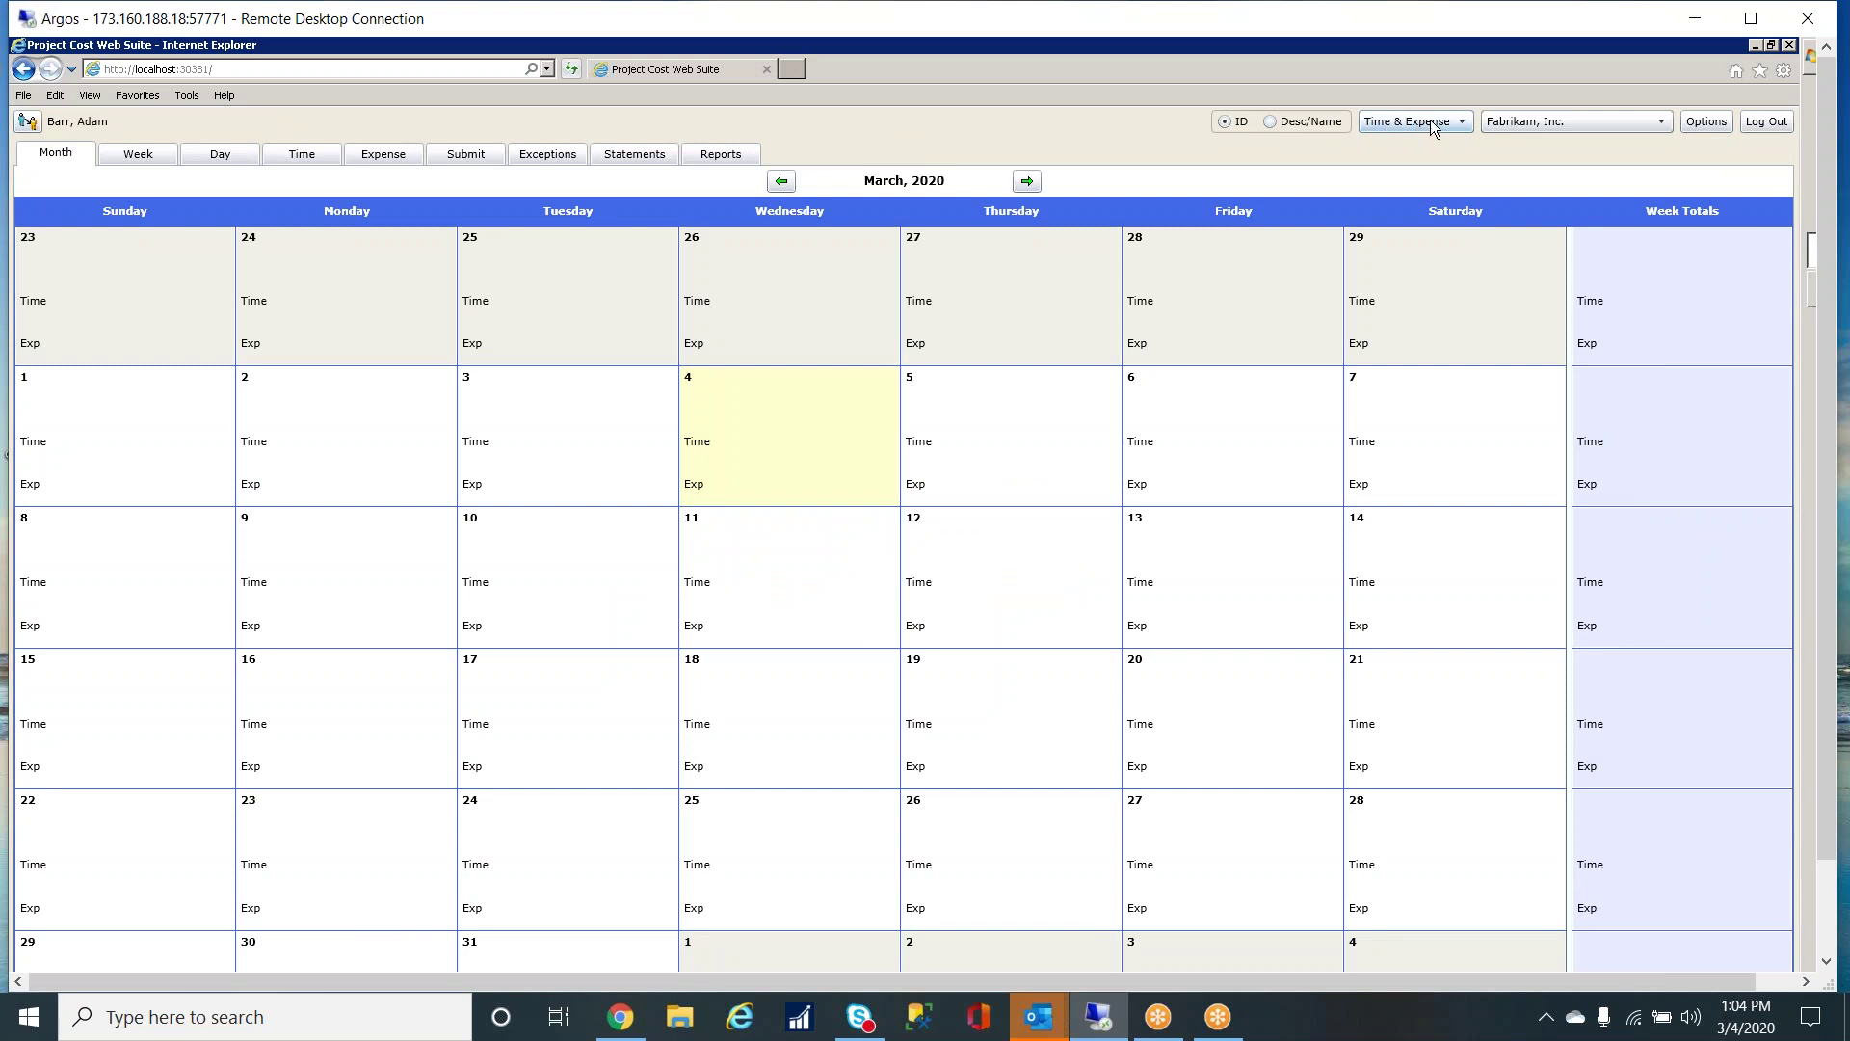
pyautogui.click(1433, 124)
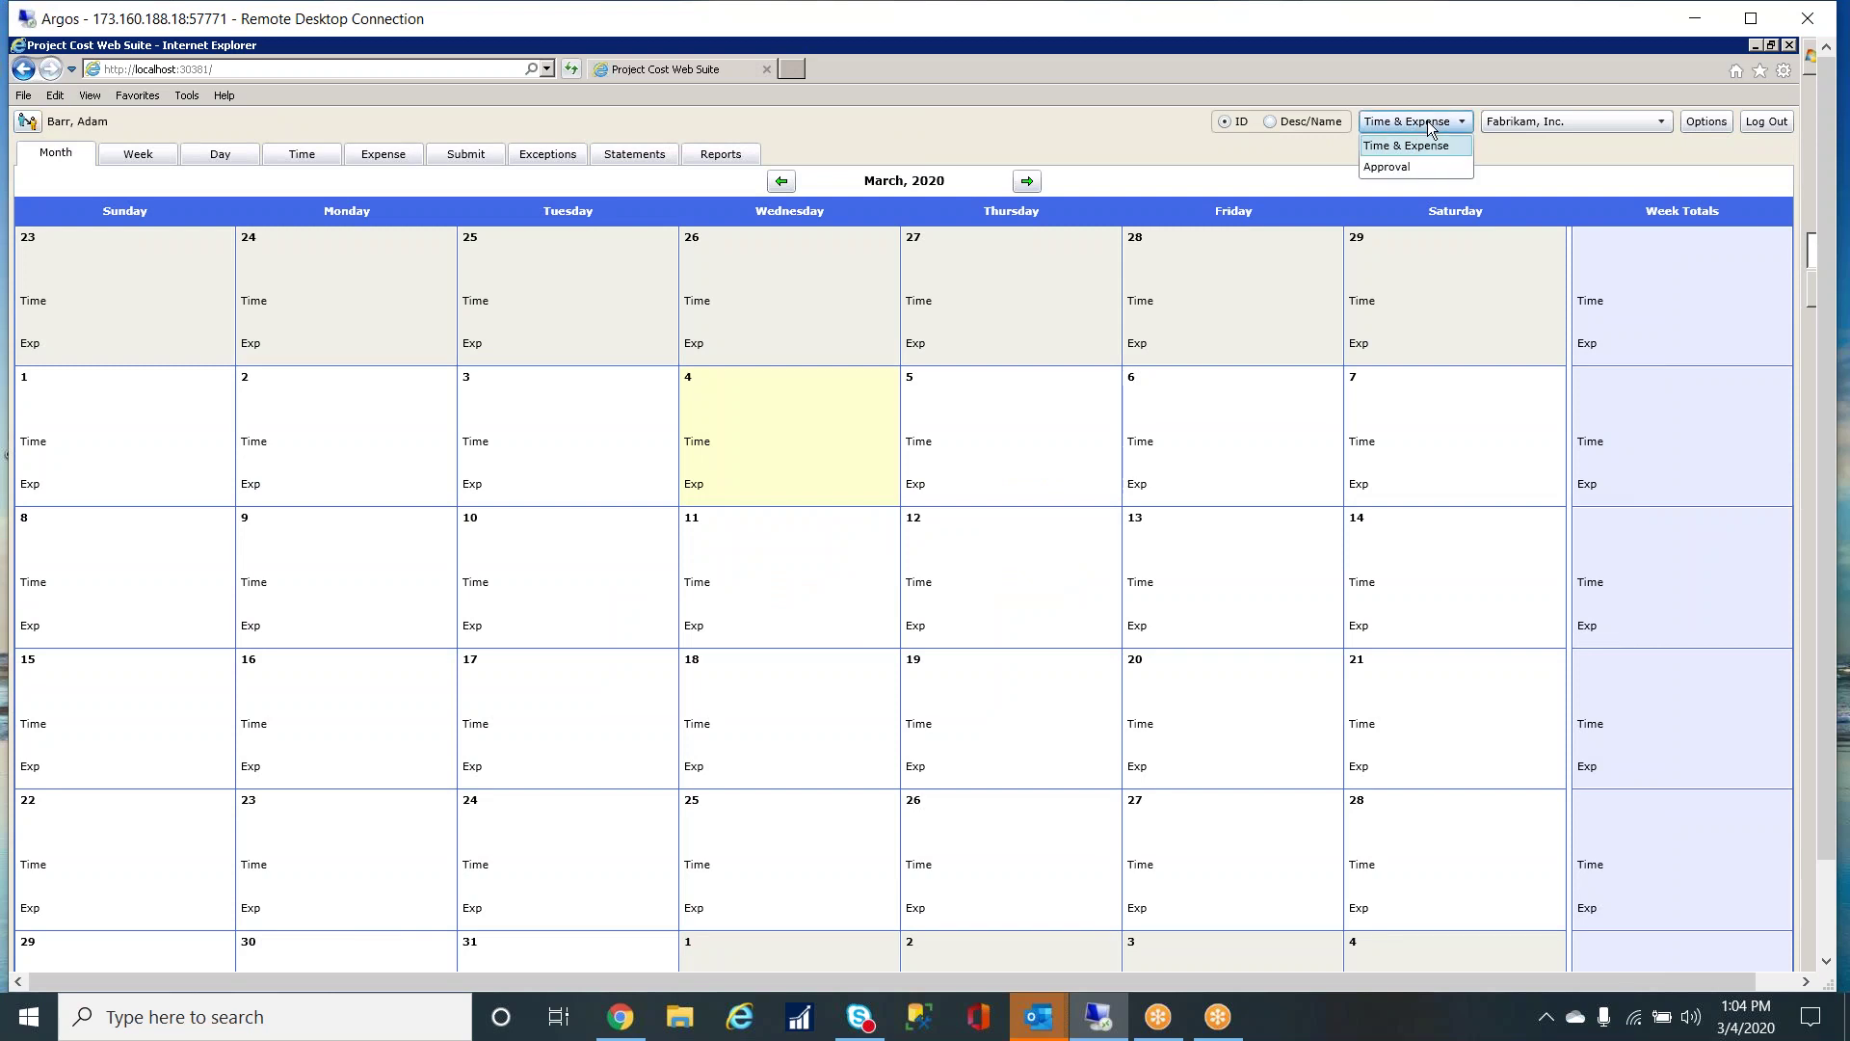
pyautogui.click(1390, 166)
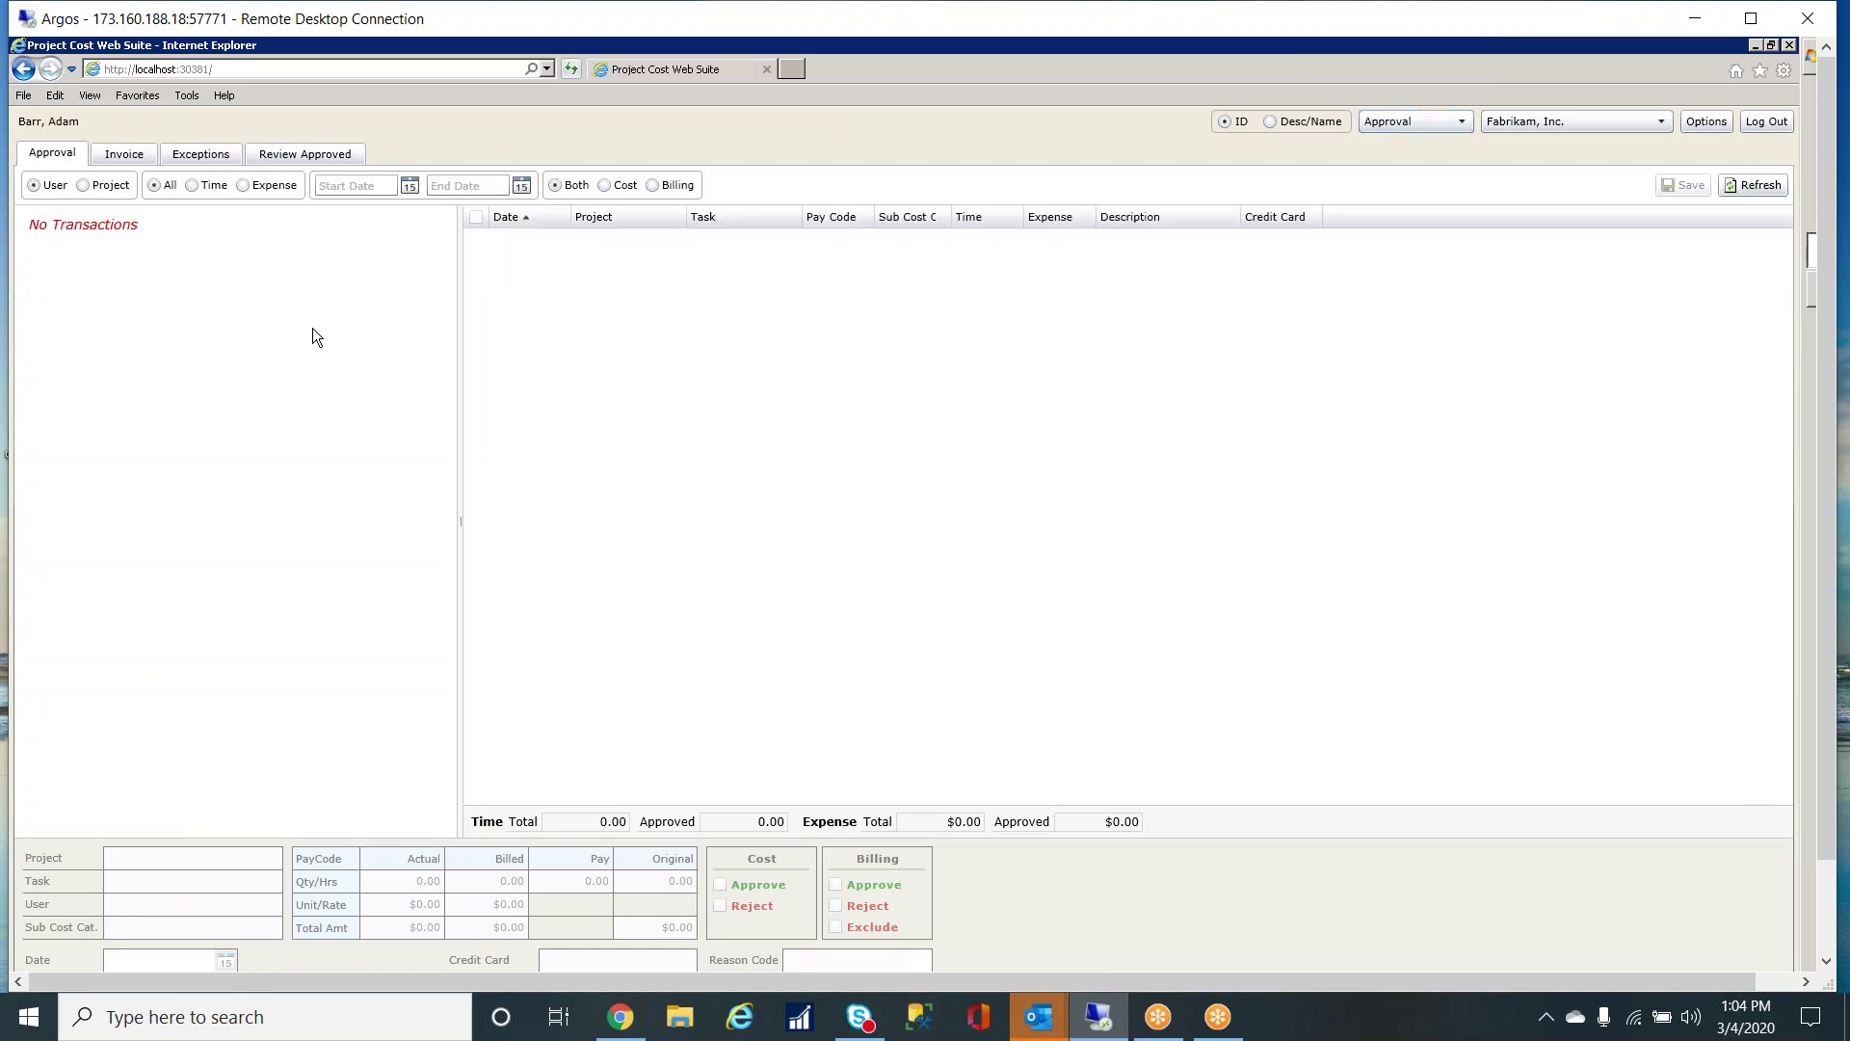
# - Back in Time & Expense, start a single time entry for project AIR CLEANING, task MECH INST
pyautogui.click(1461, 132)
pyautogui.click(1412, 147)
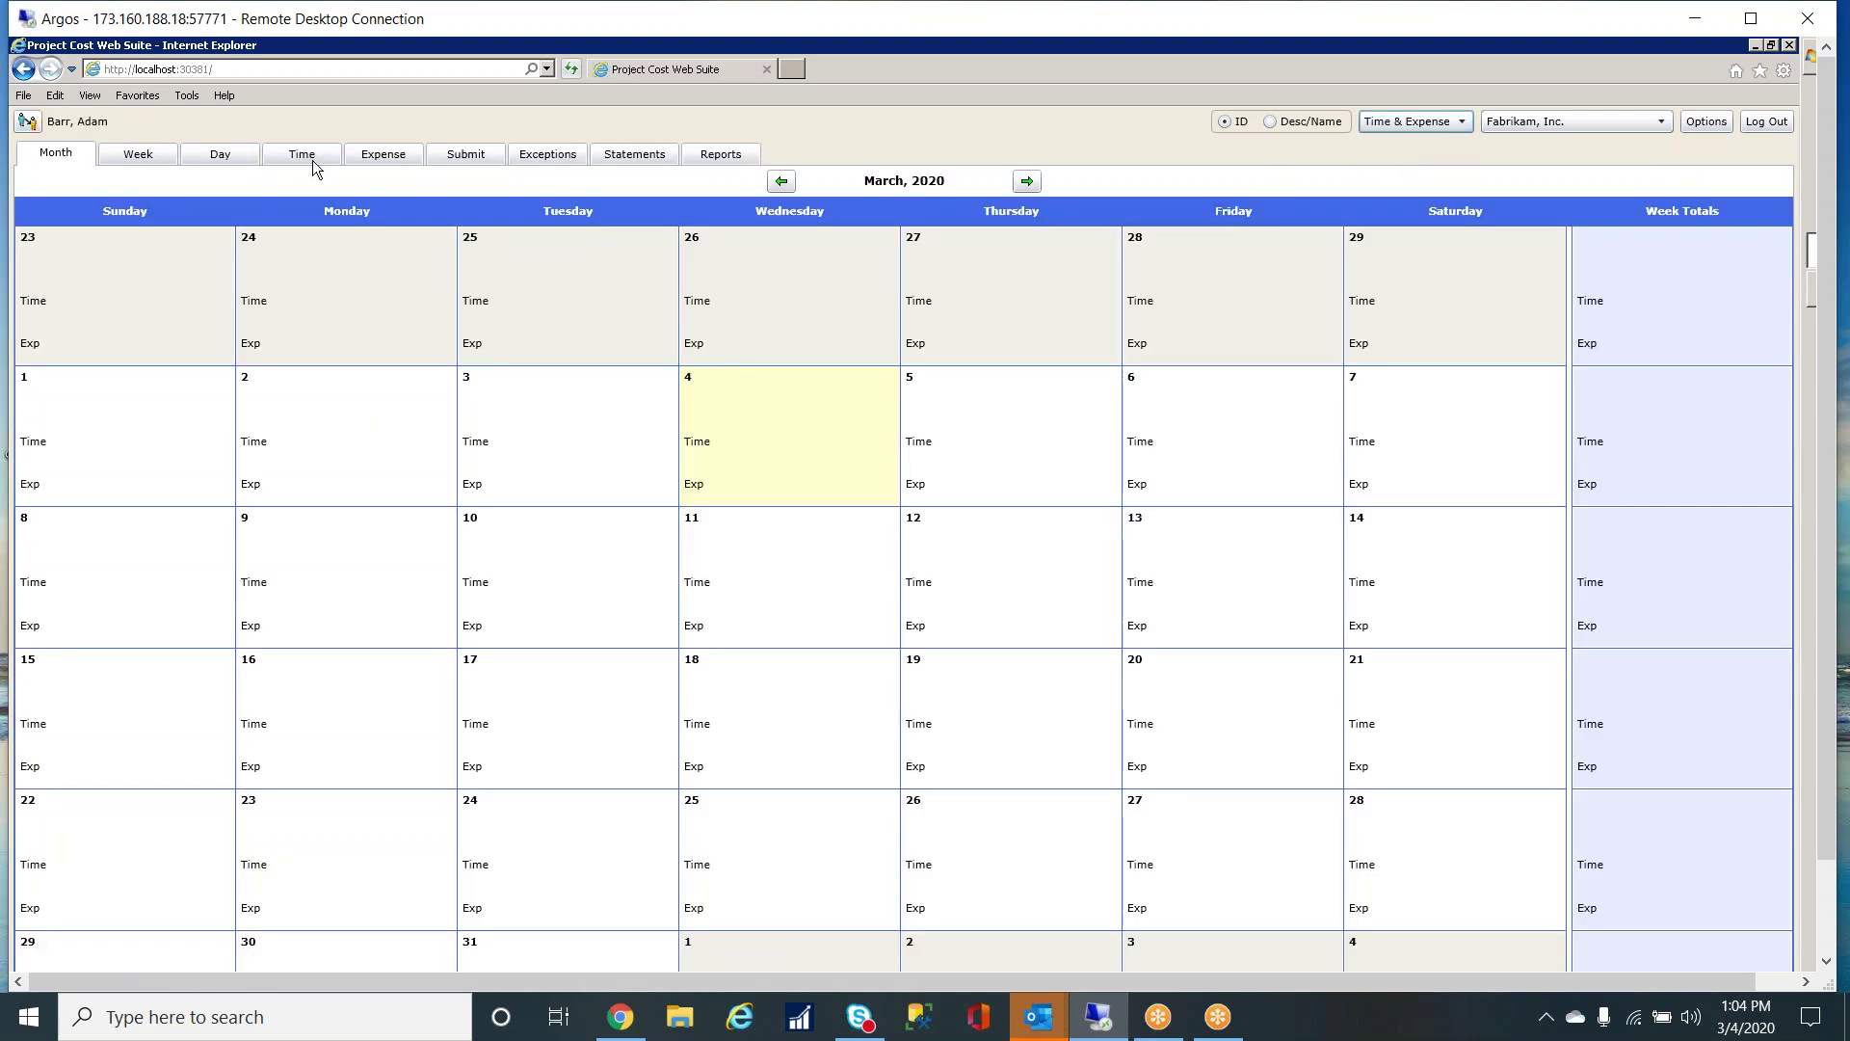
pyautogui.click(304, 156)
pyautogui.click(283, 227)
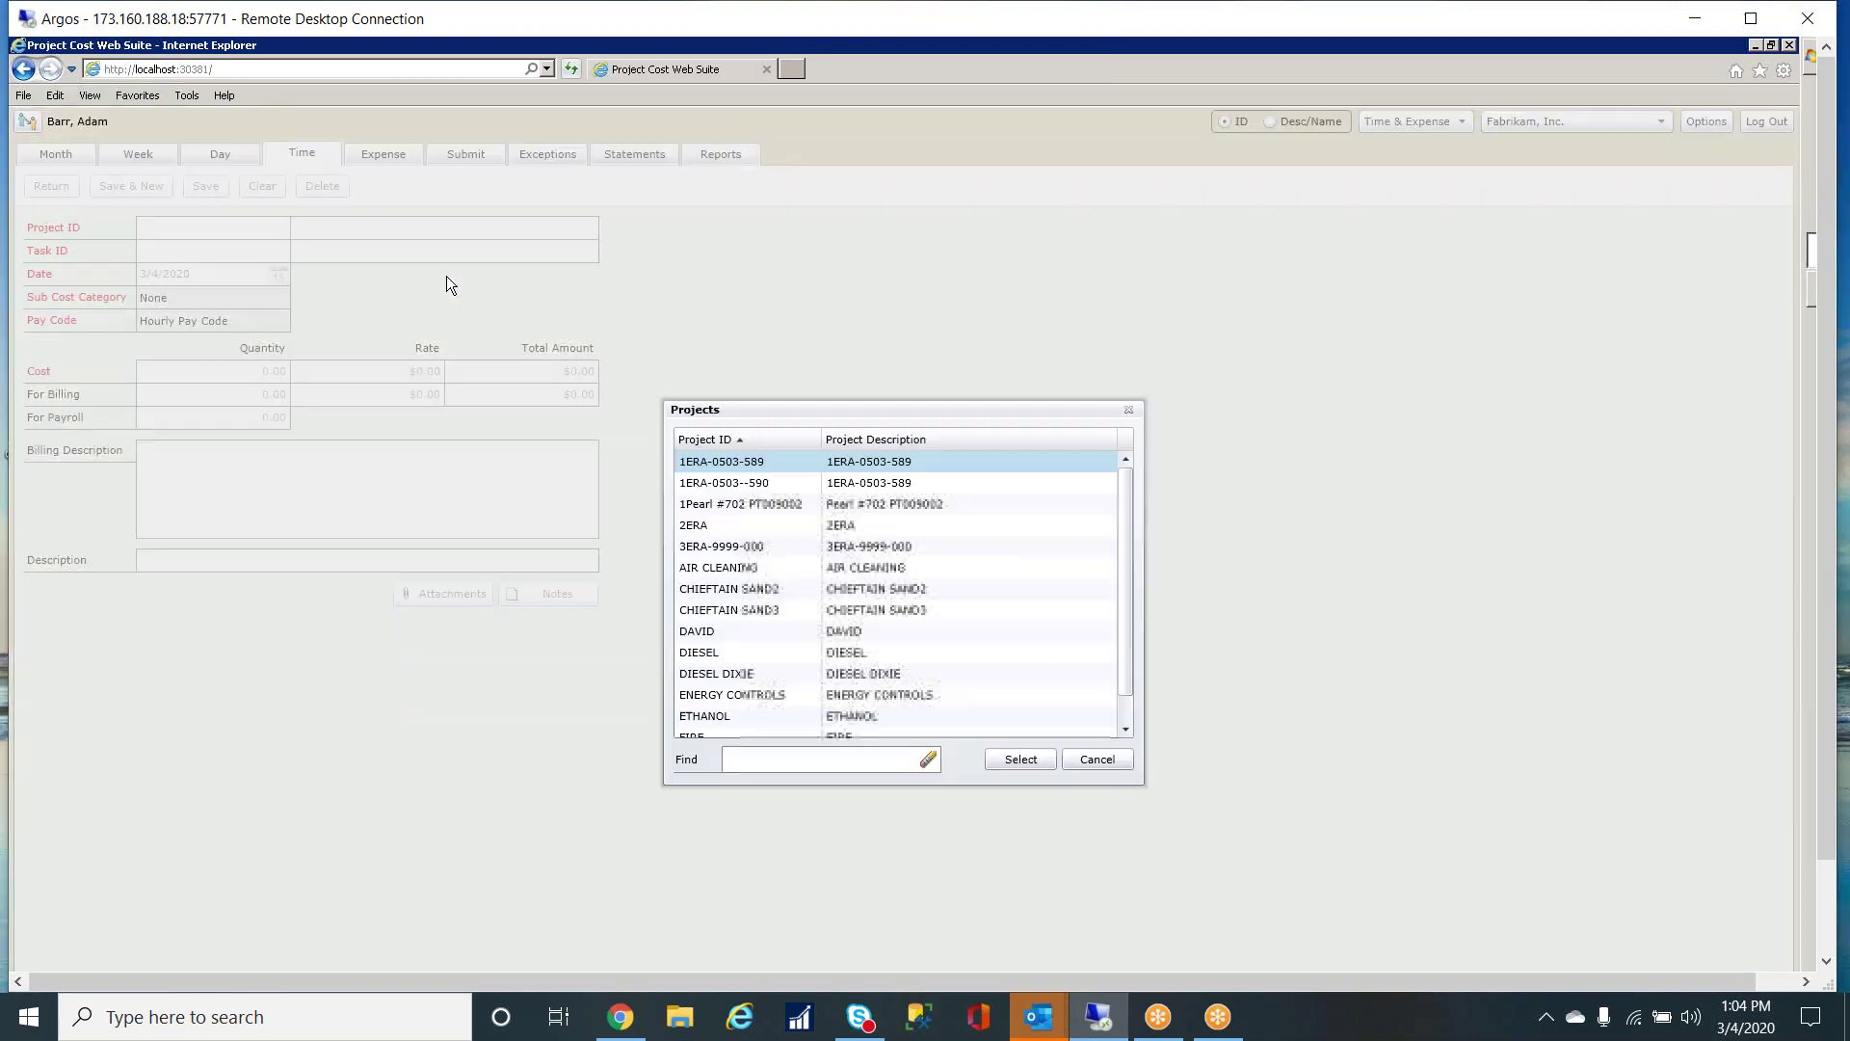
pyautogui.click(746, 569)
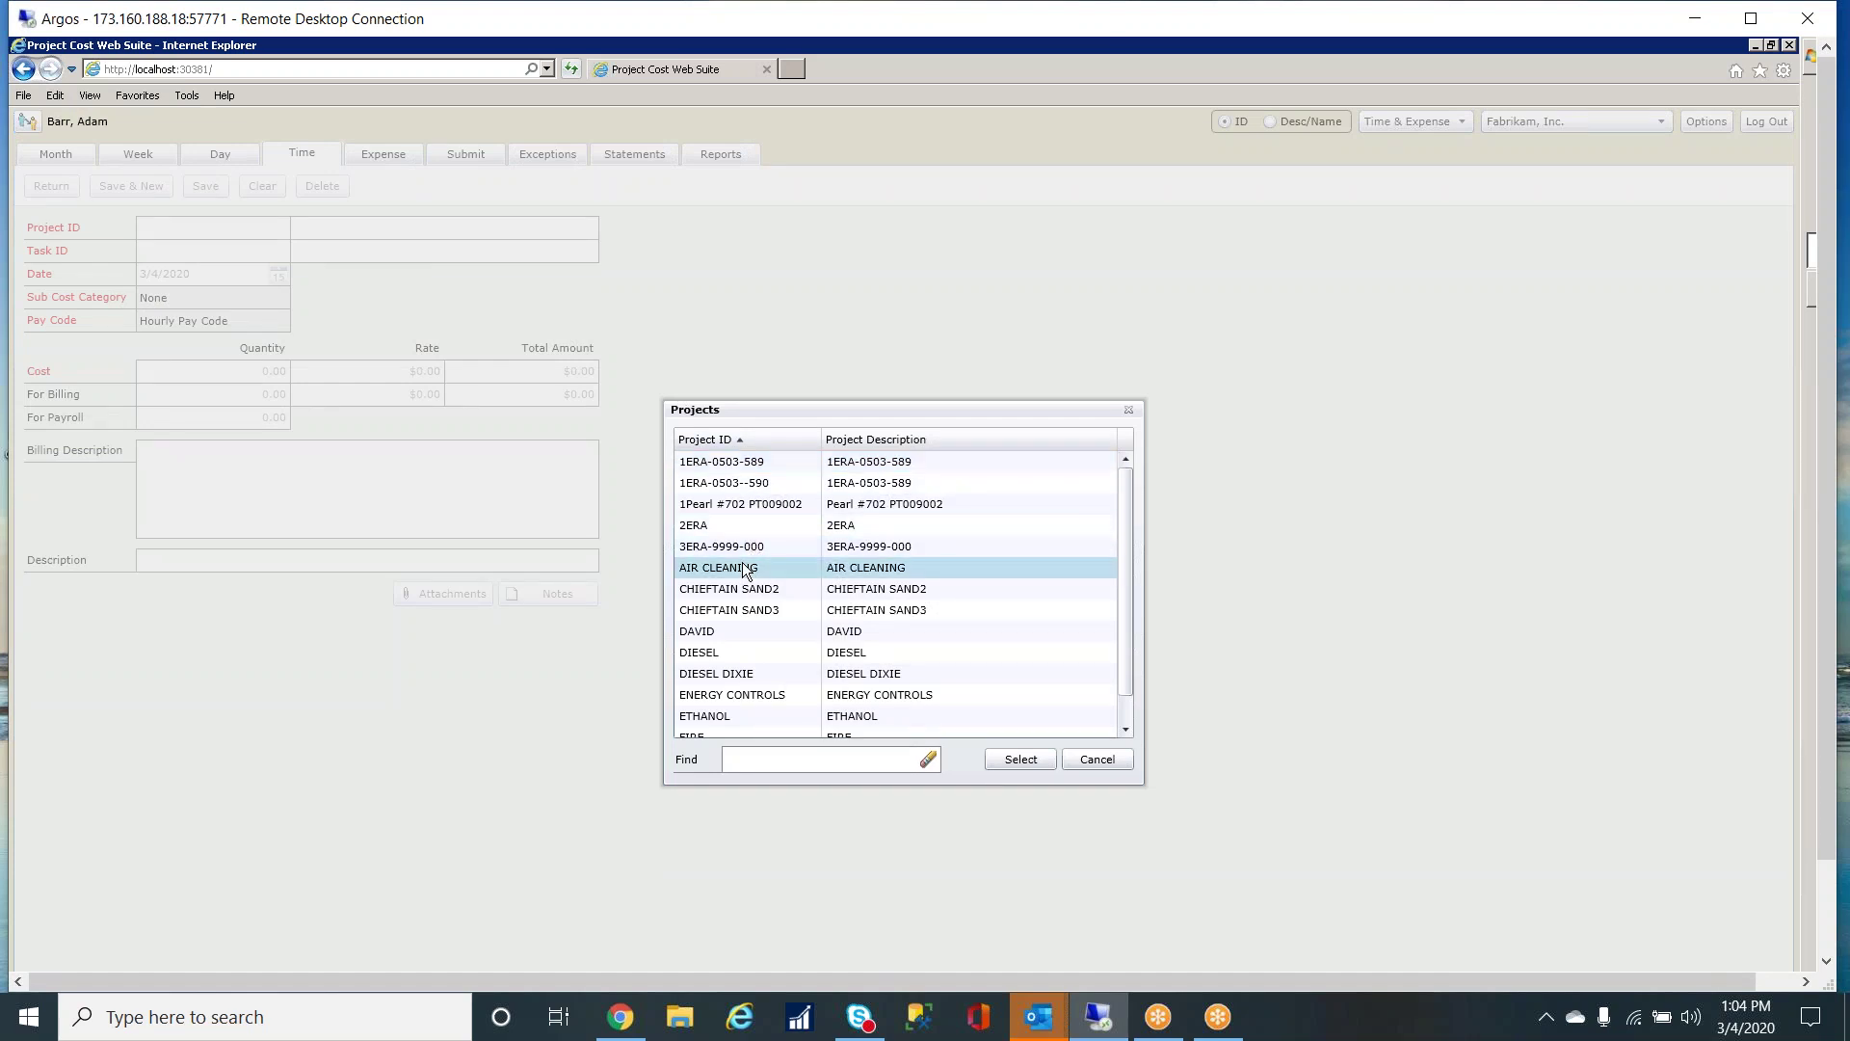
pyautogui.click(1020, 758)
pyautogui.click(279, 252)
pyautogui.click(777, 469)
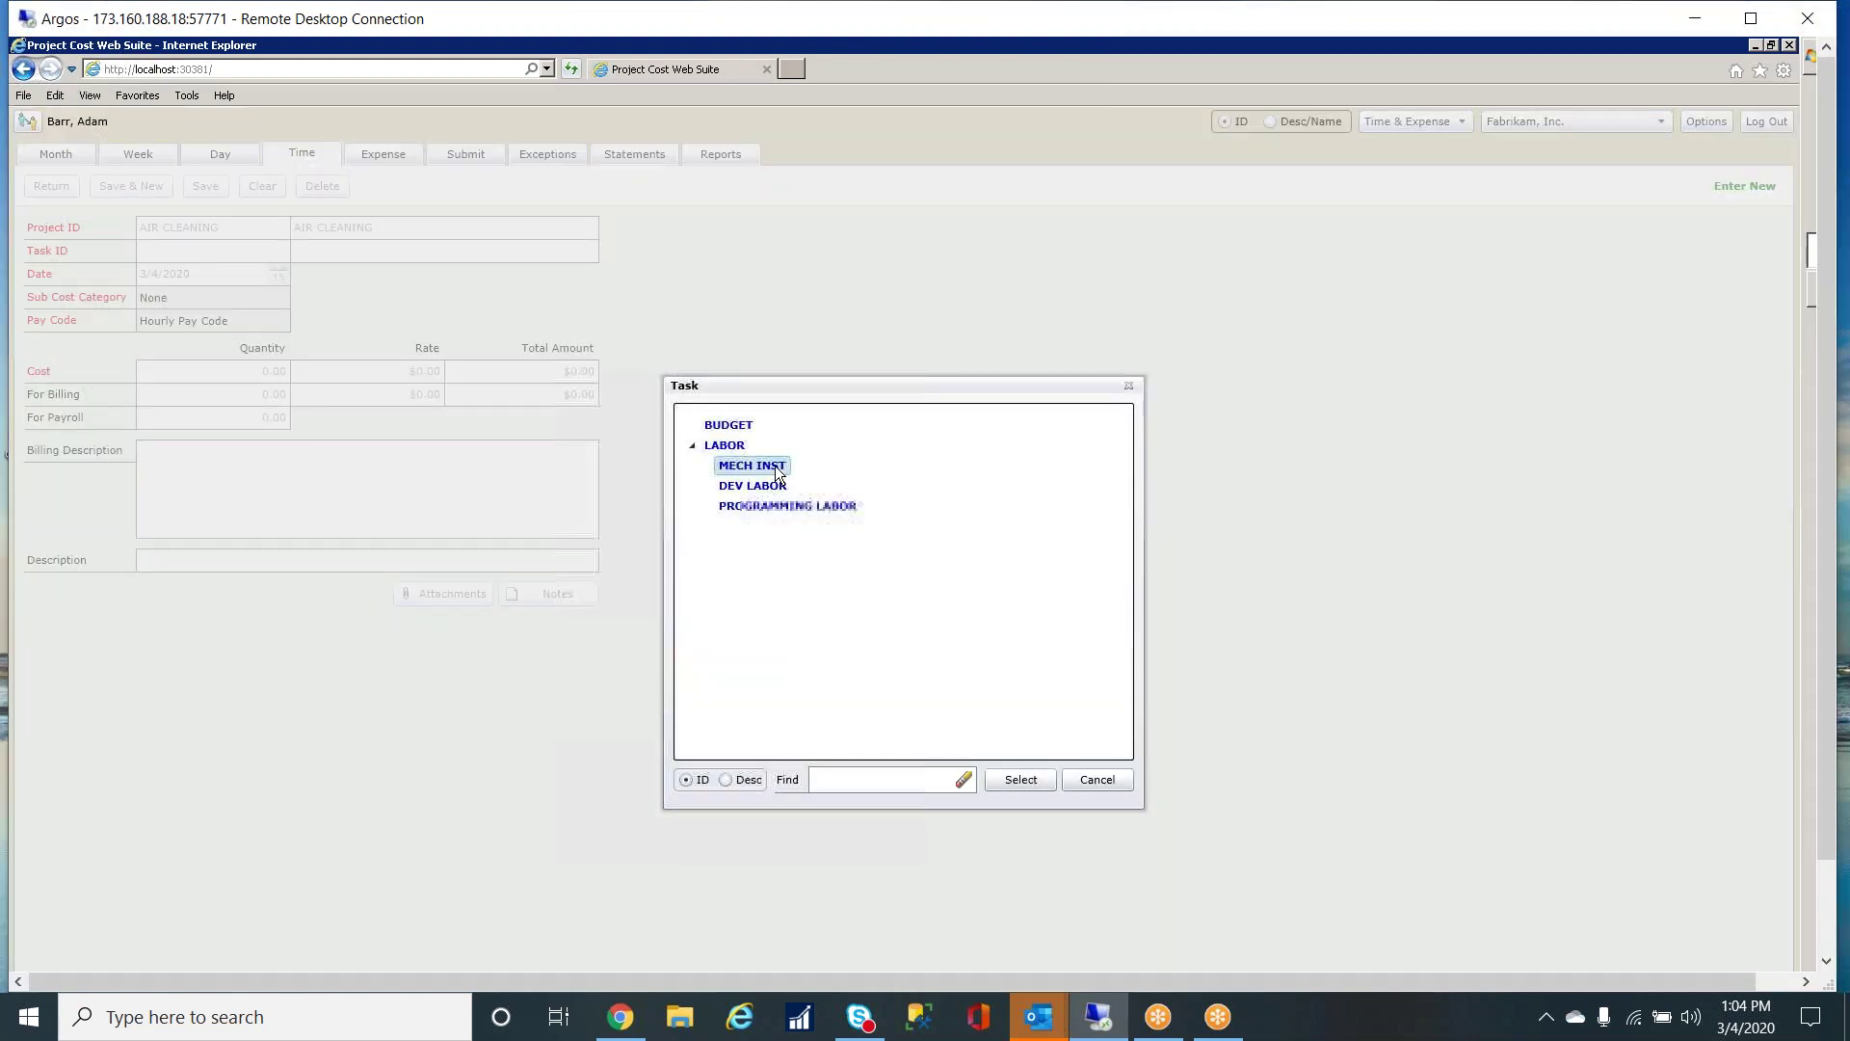
pyautogui.doubleClick(776, 469)
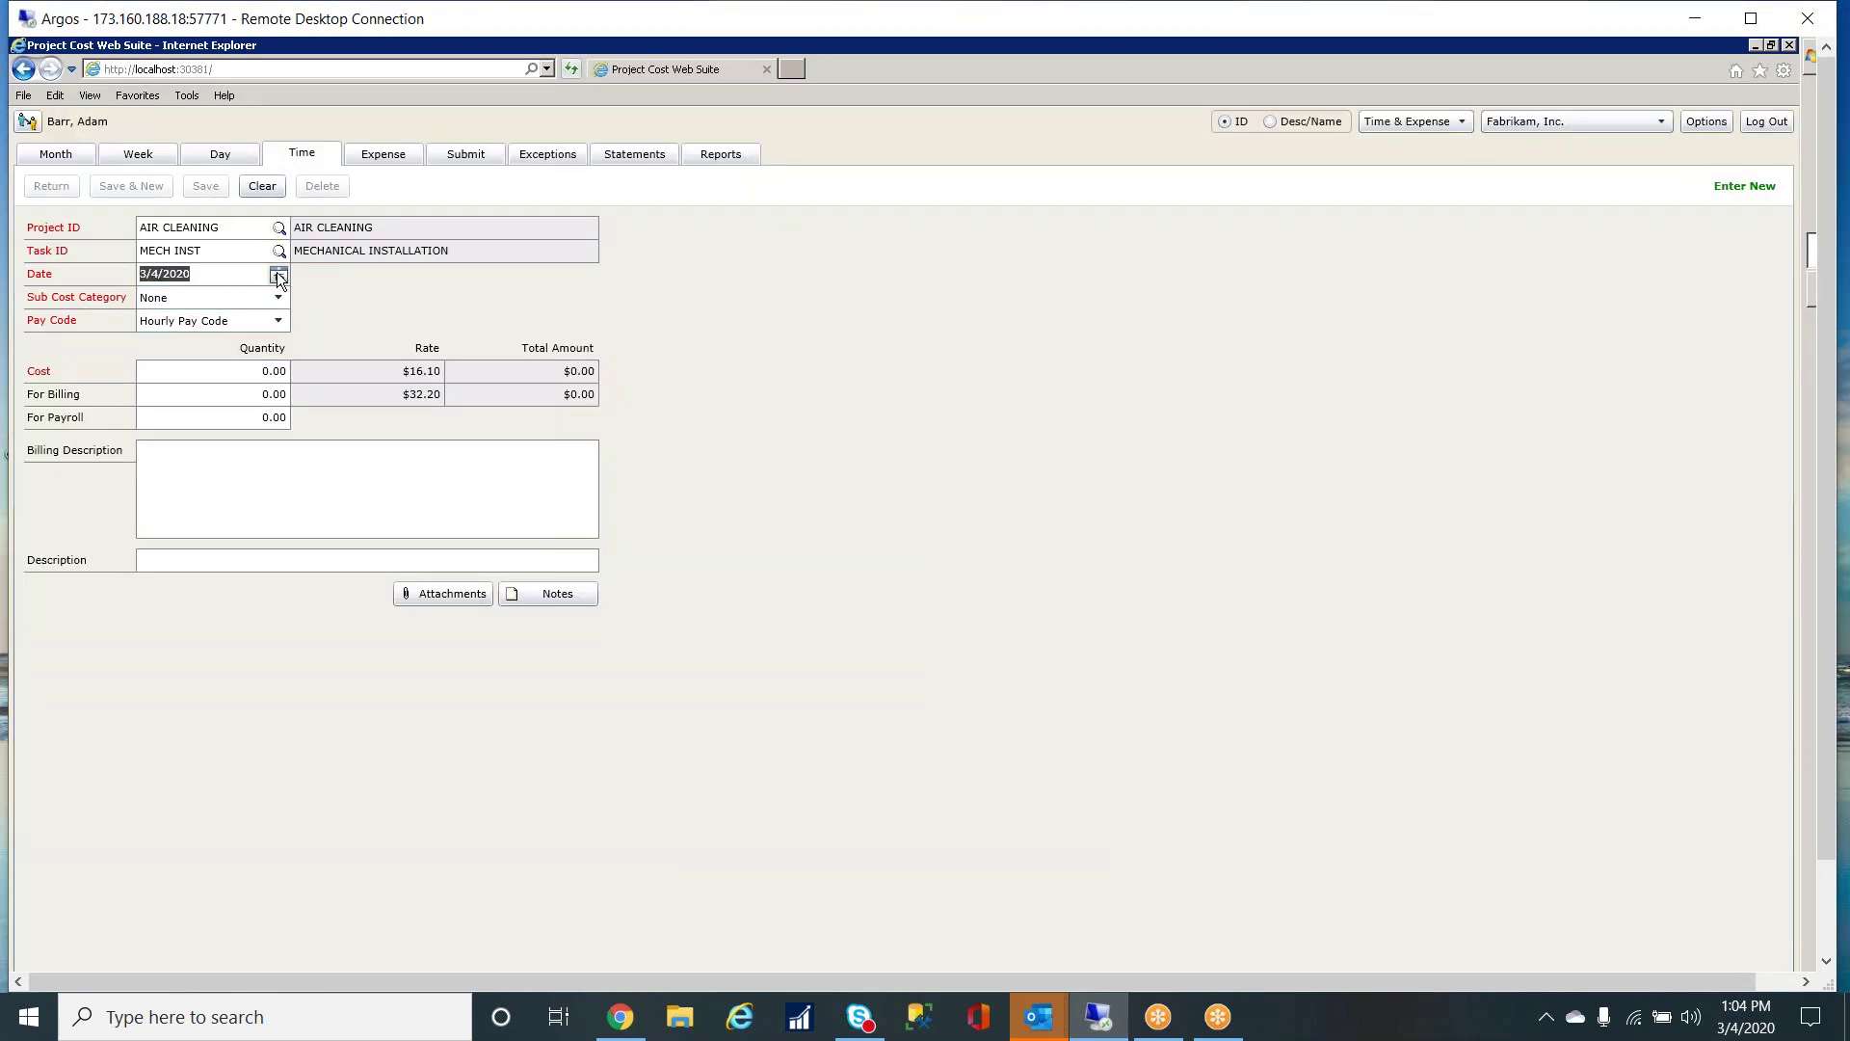
# - Date the entry 2/17/2020, enter 8 hours, and save it
pyautogui.click(279, 277)
pyautogui.click(157, 301)
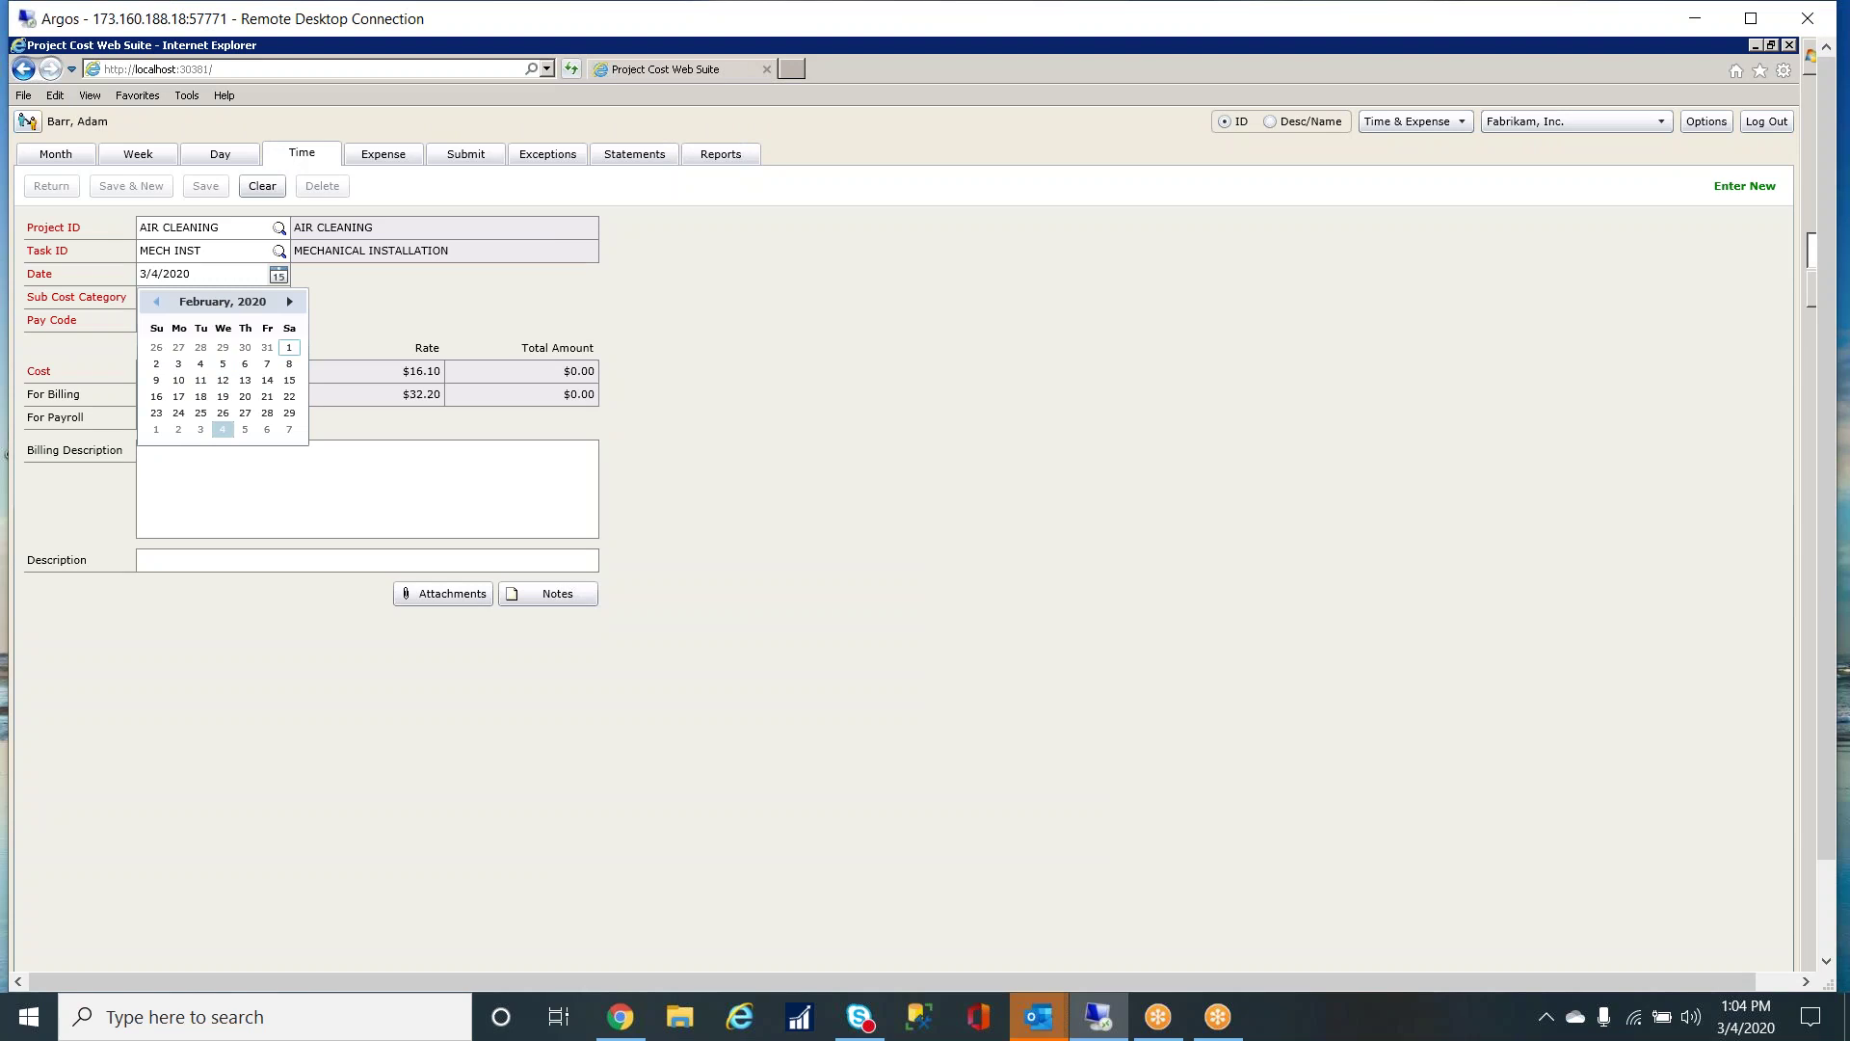
pyautogui.click(178, 396)
pyautogui.click(259, 375)
pyautogui.write('8.')
pyautogui.press('Tab')
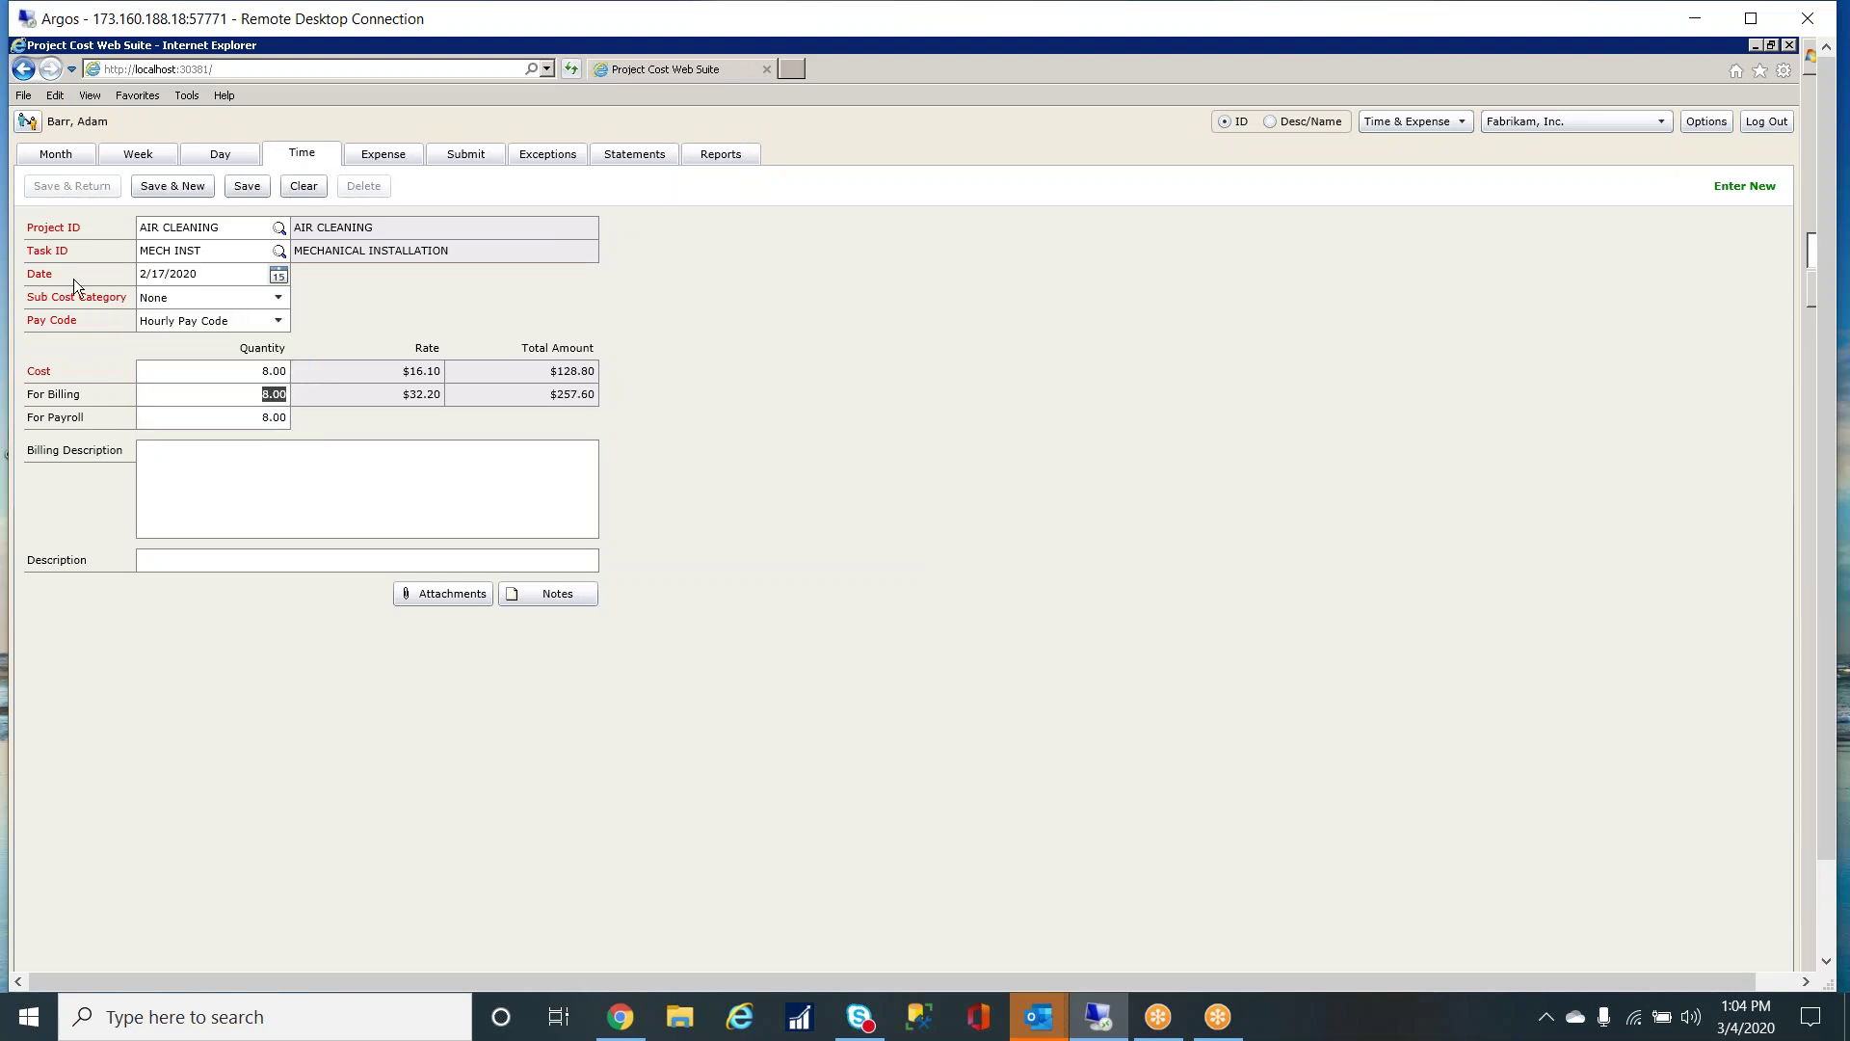
pyautogui.click(235, 187)
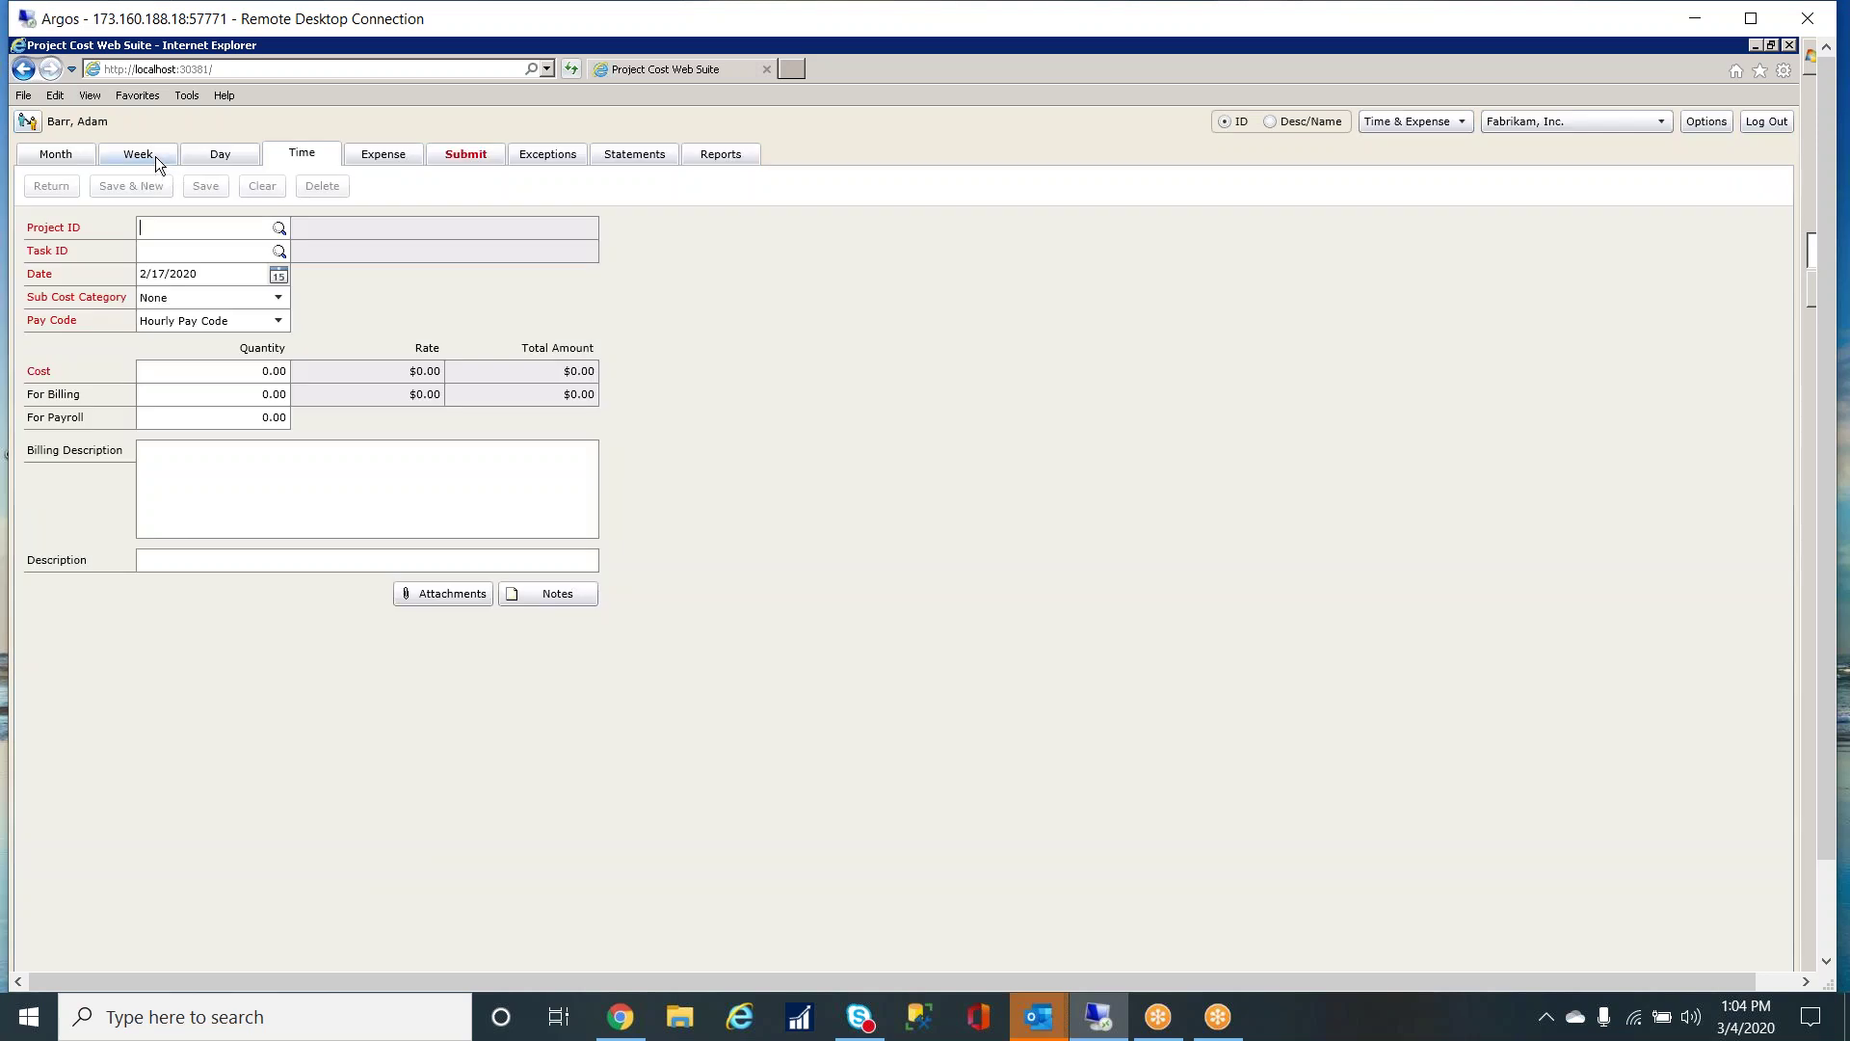
# - In the Feb 16–22 week, enter 8 hours: Thursday AIR CLEANING, Tuesday CHIEFTAIN SAND3, Wednesday DIESEL
pyautogui.click(154, 156)
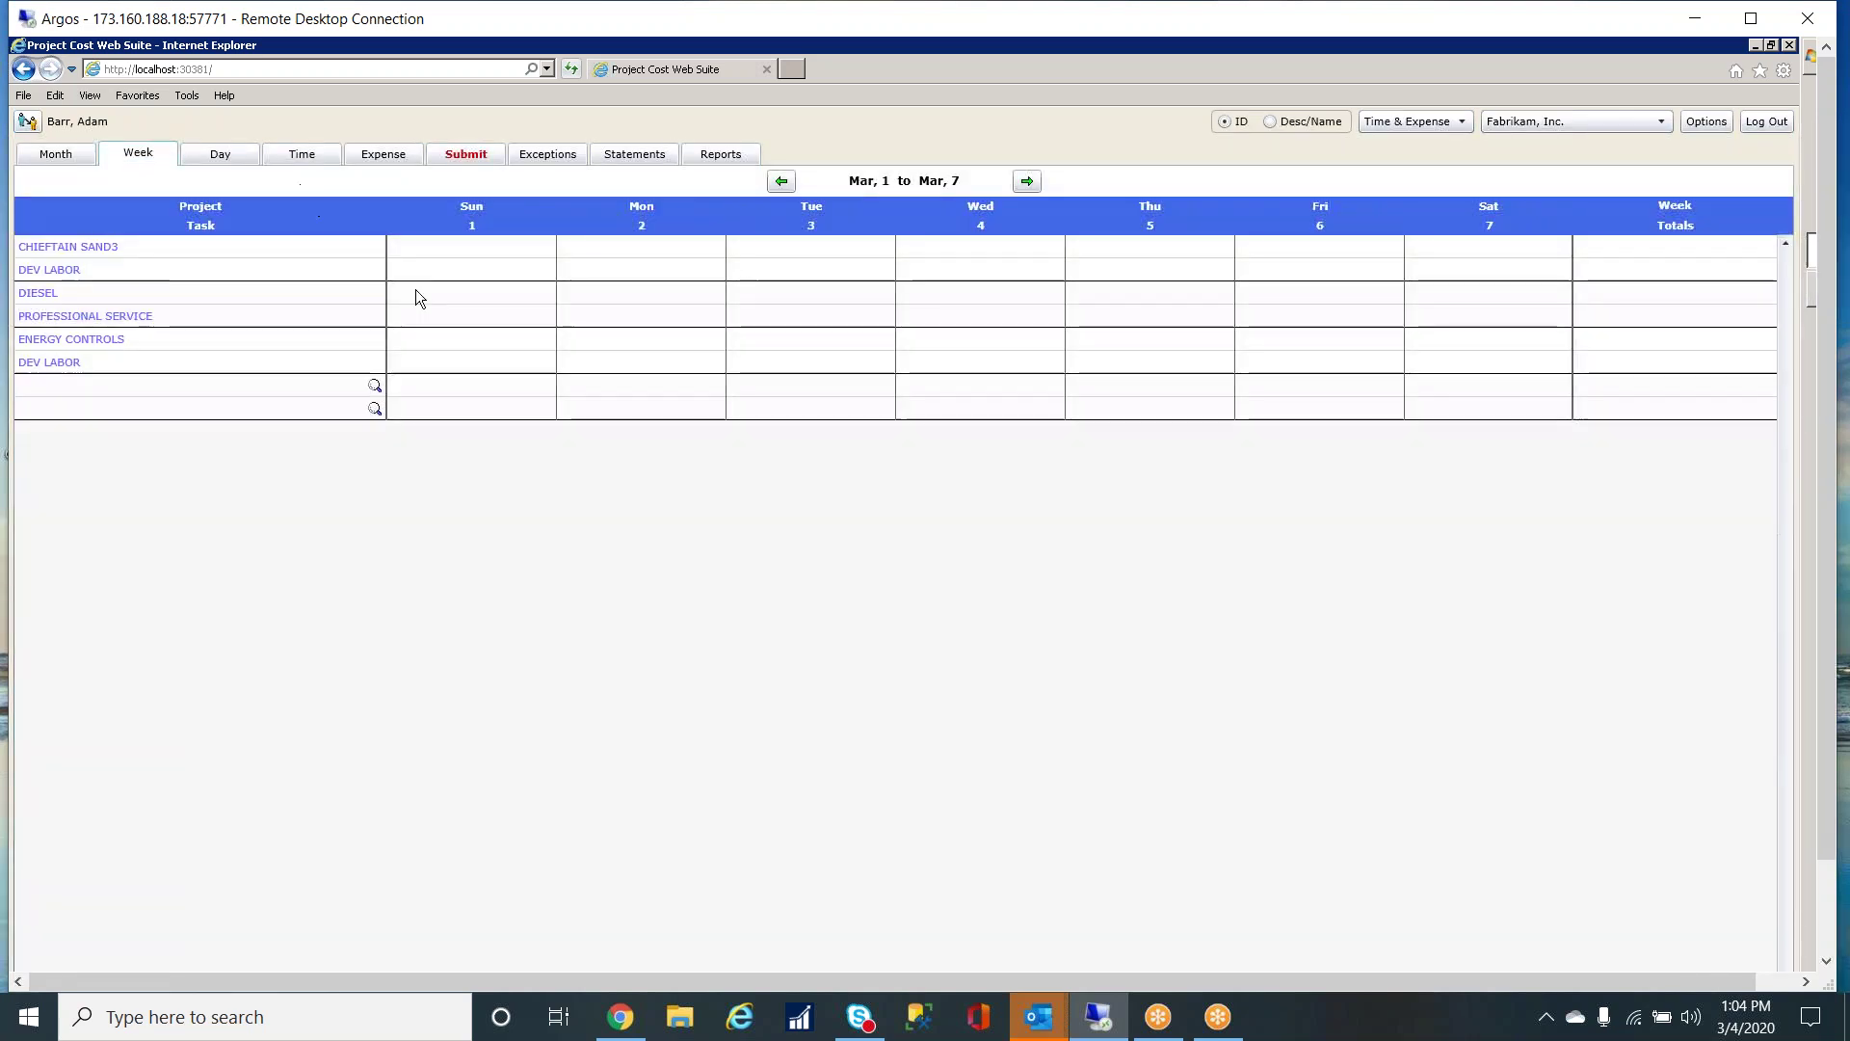
pyautogui.click(782, 181)
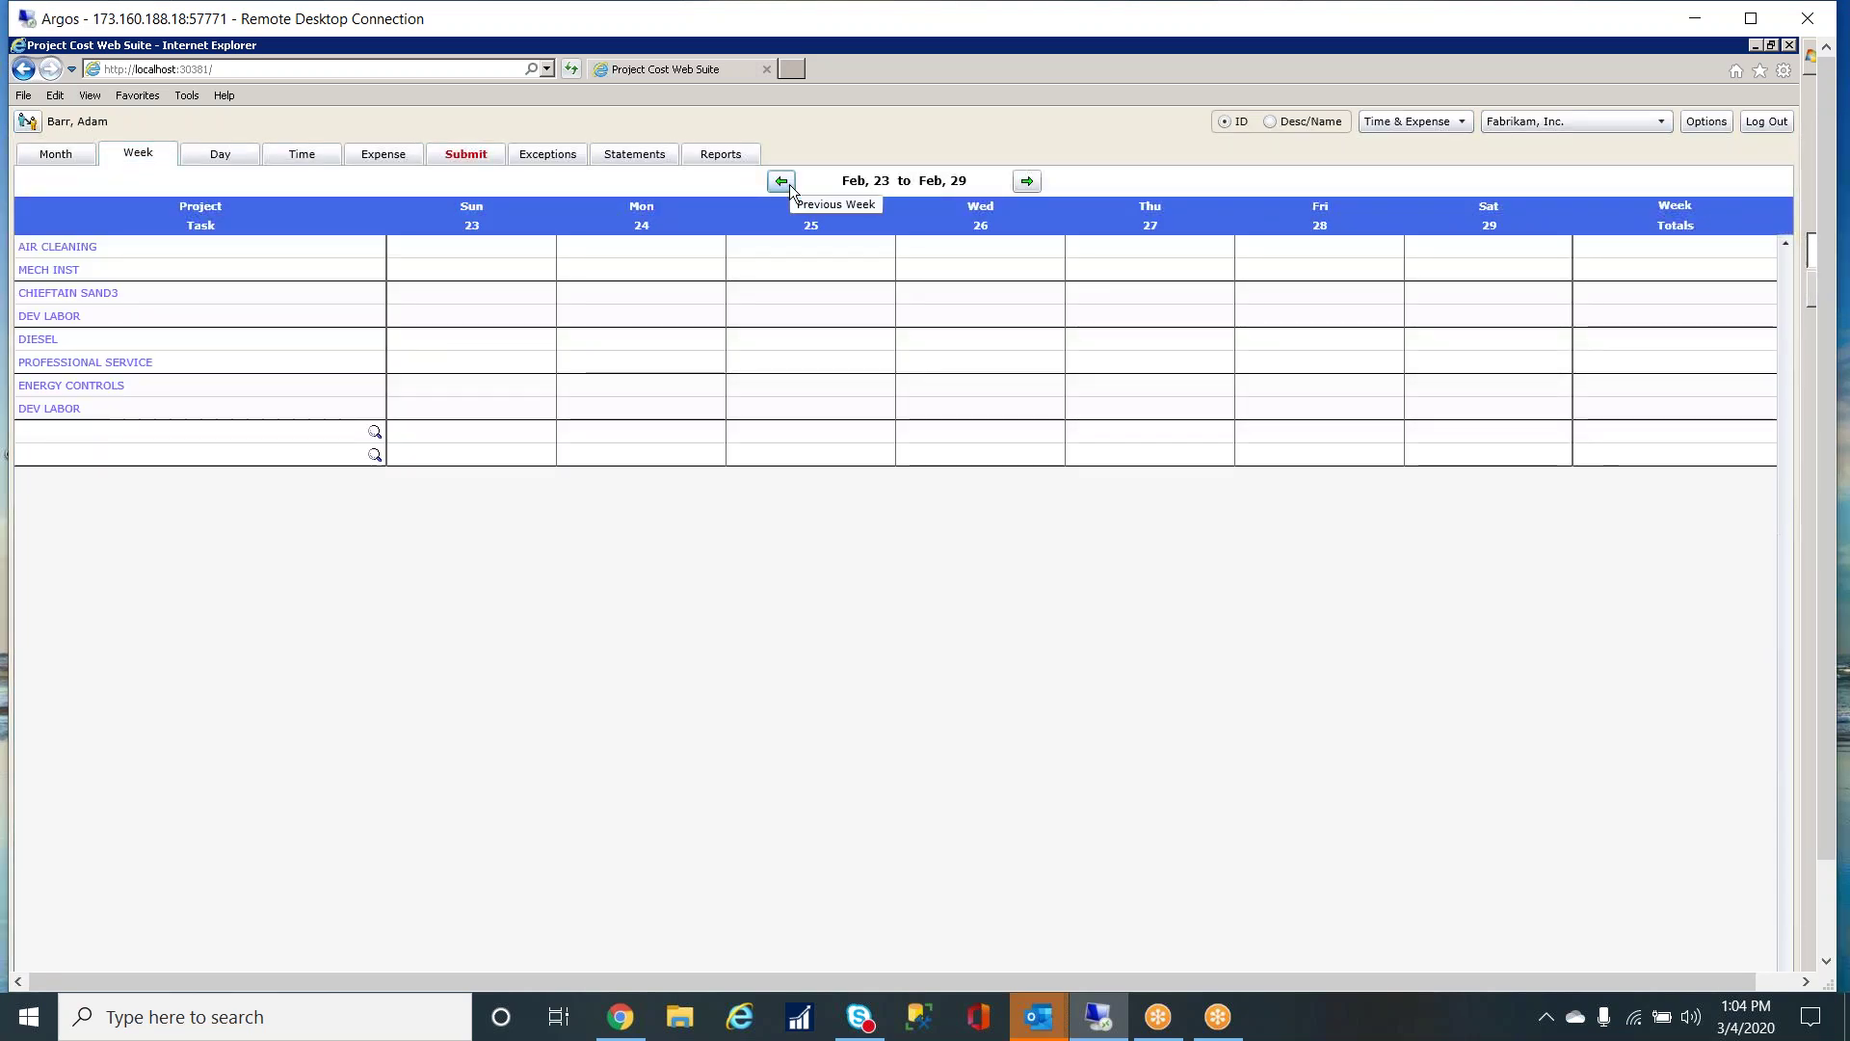
pyautogui.click(790, 183)
pyautogui.click(1195, 248)
pyautogui.write('8.00')
pyautogui.press('Tab')
pyautogui.click(831, 344)
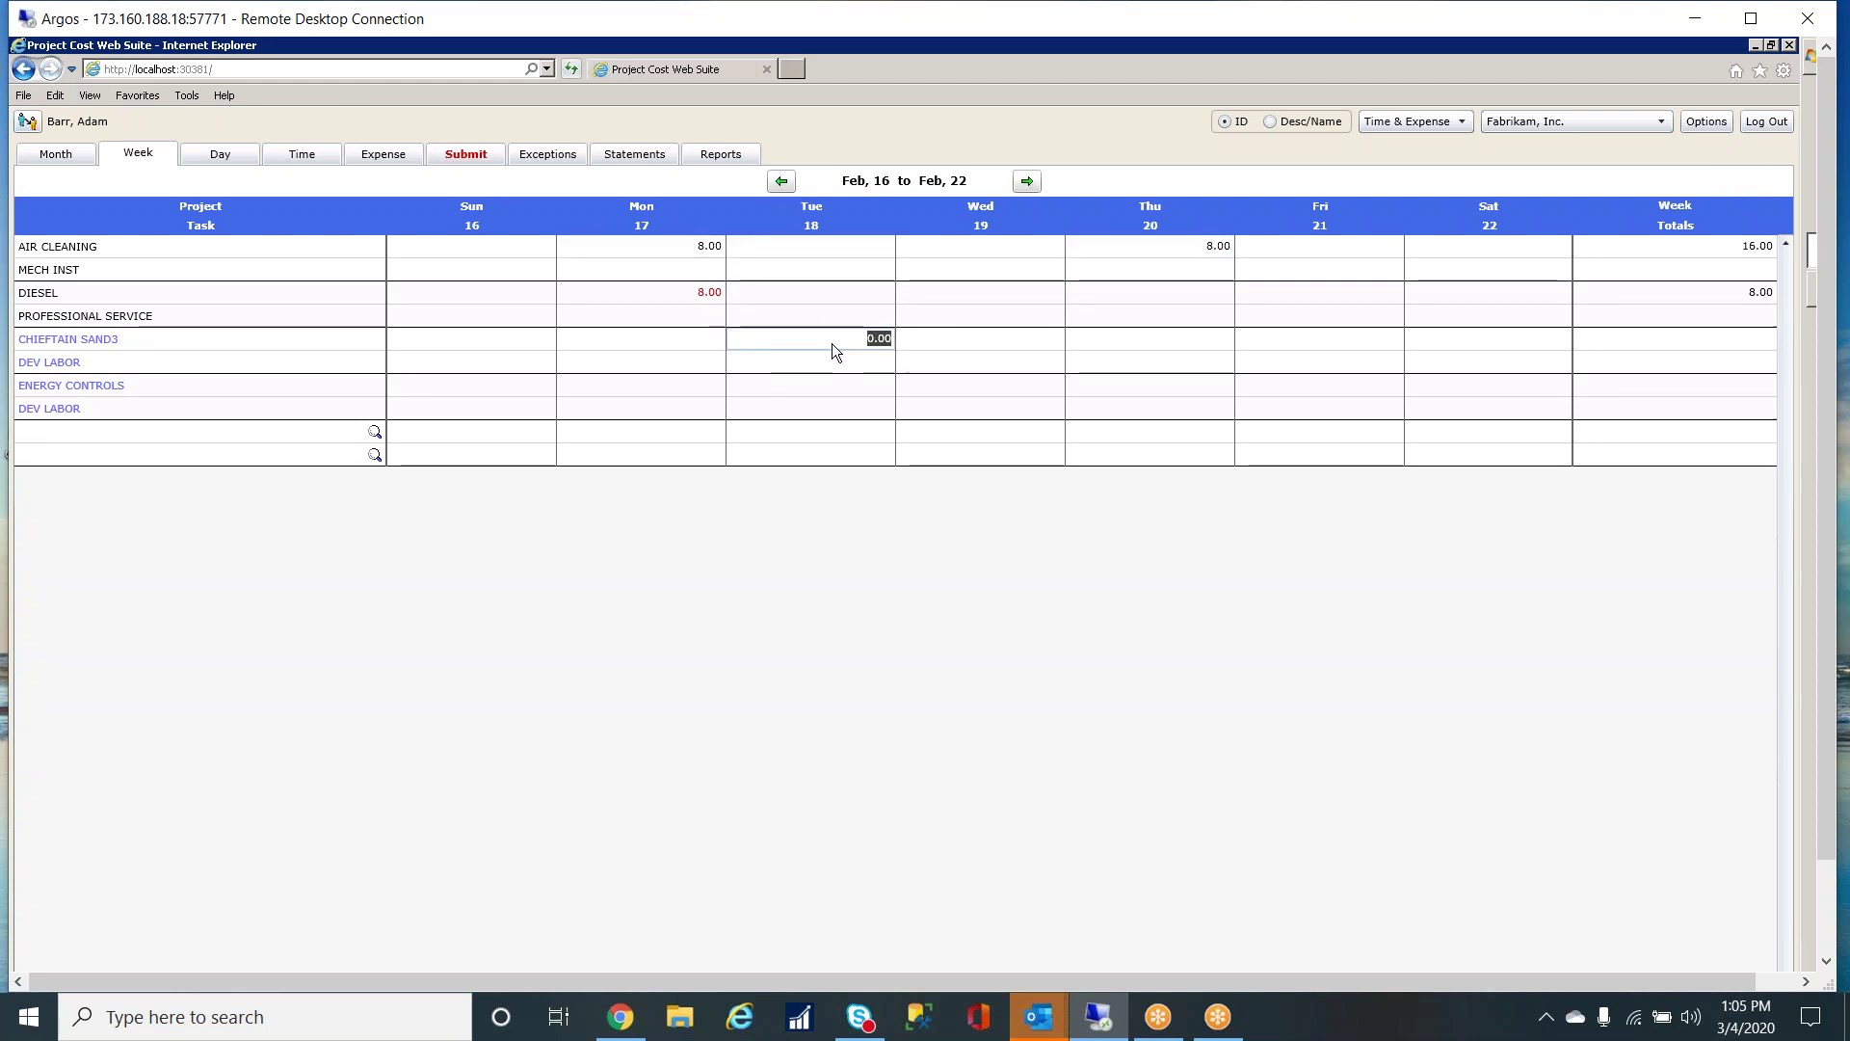
pyautogui.write('8.0')
pyautogui.press('Tab')
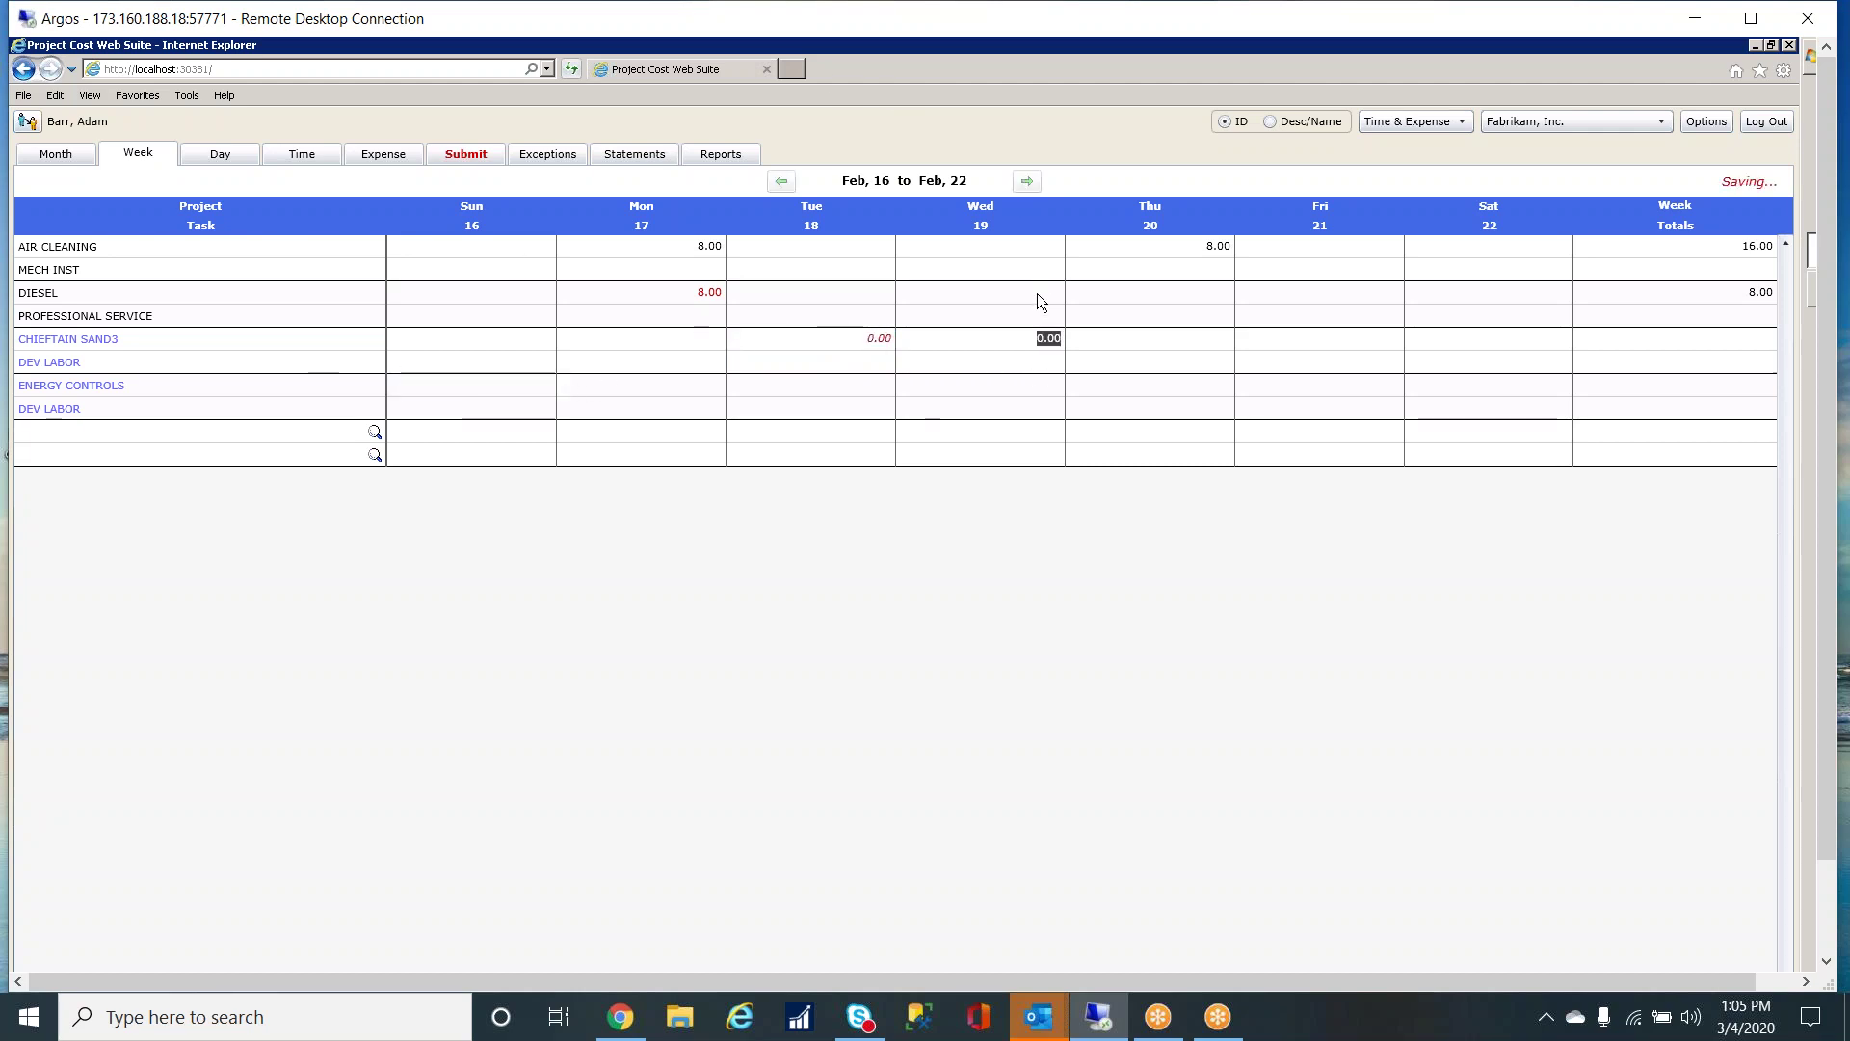
pyautogui.click(1037, 293)
pyautogui.write('8')
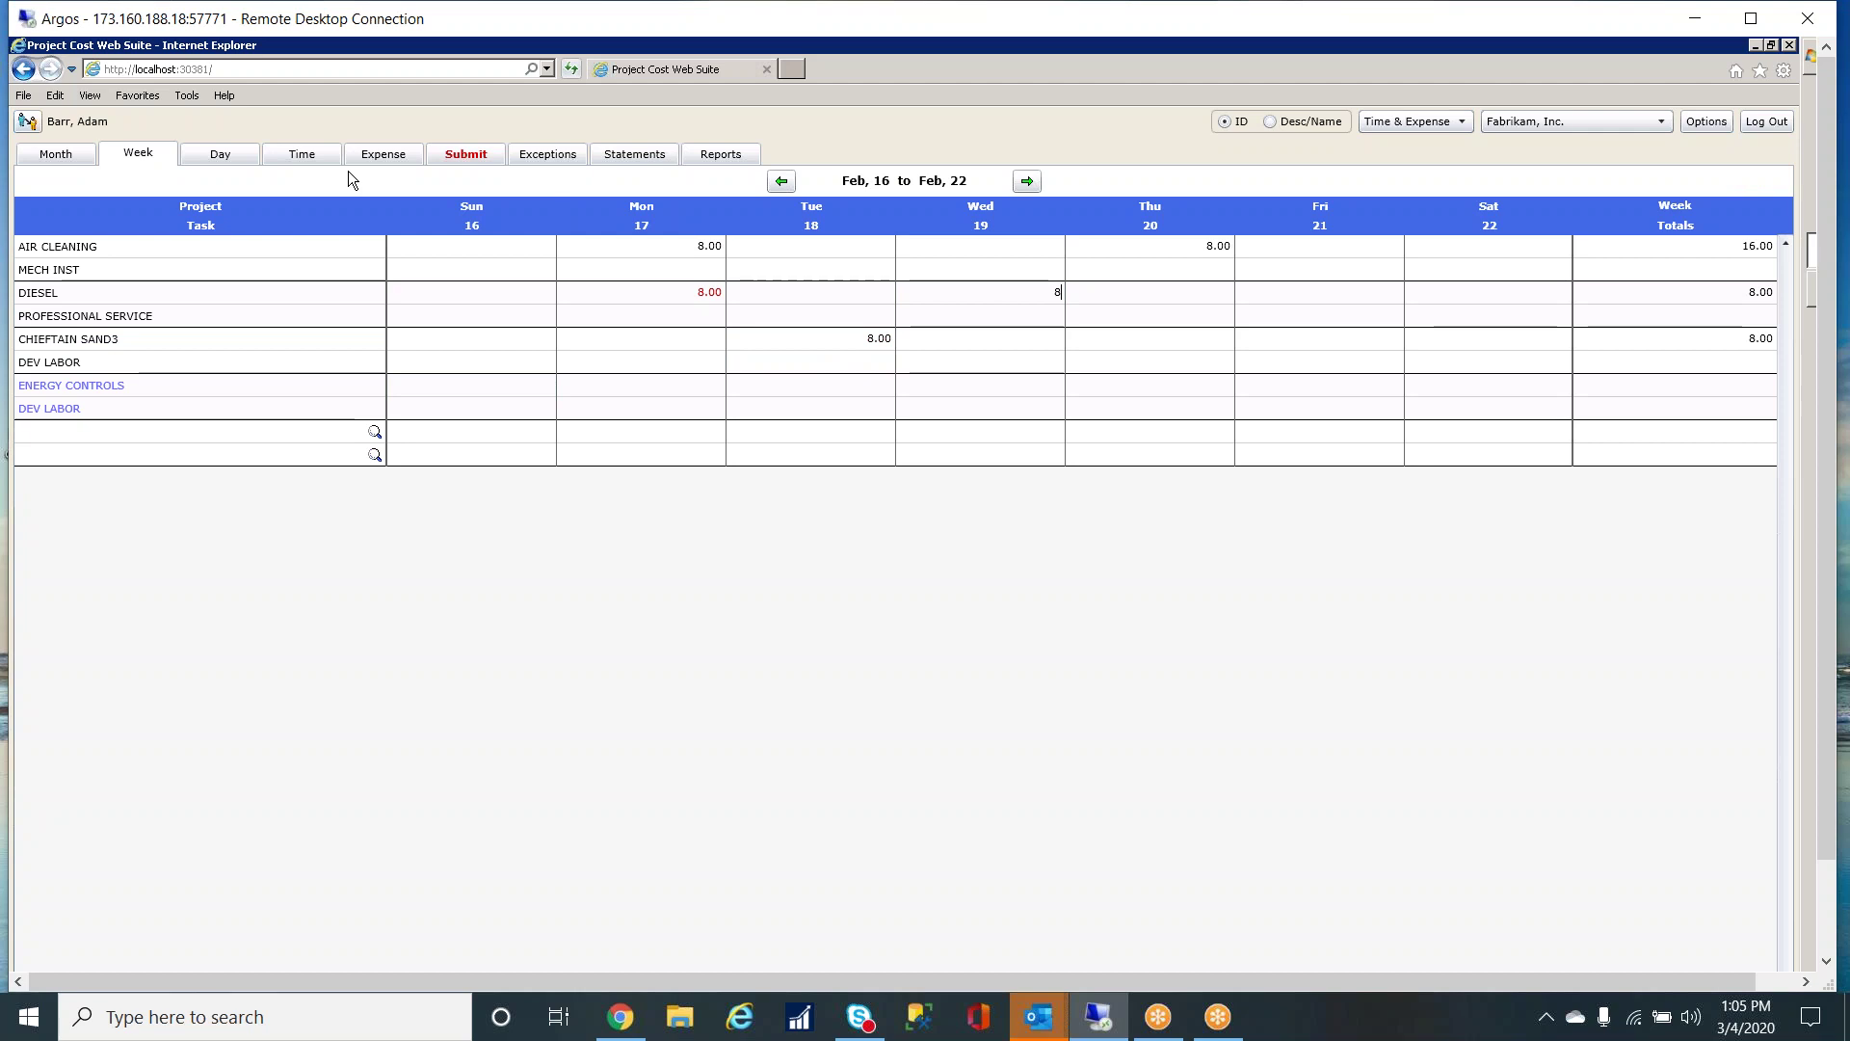
pyautogui.press('Tab')
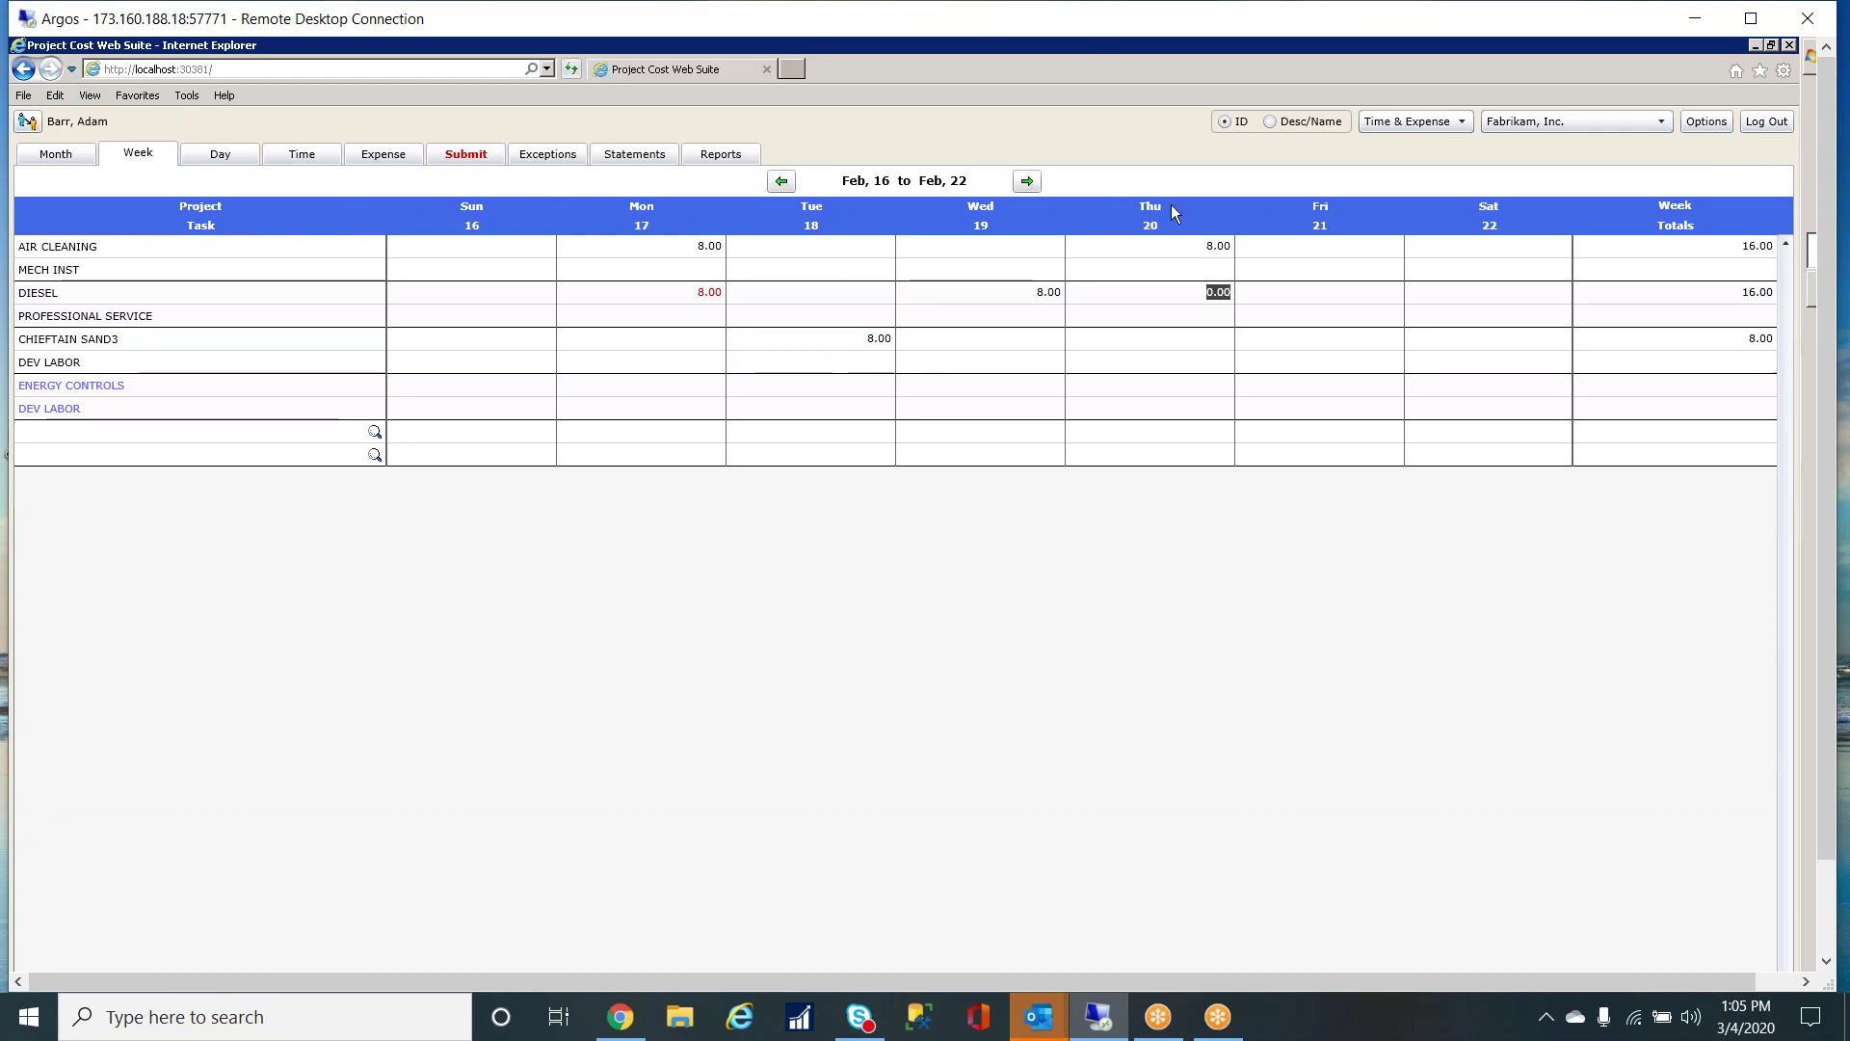
# - Set Friday's CHIEFTAIN SAND3 hours to 8.0, correcting the mistyped 80
pyautogui.click(1320, 341)
pyautogui.write('80')
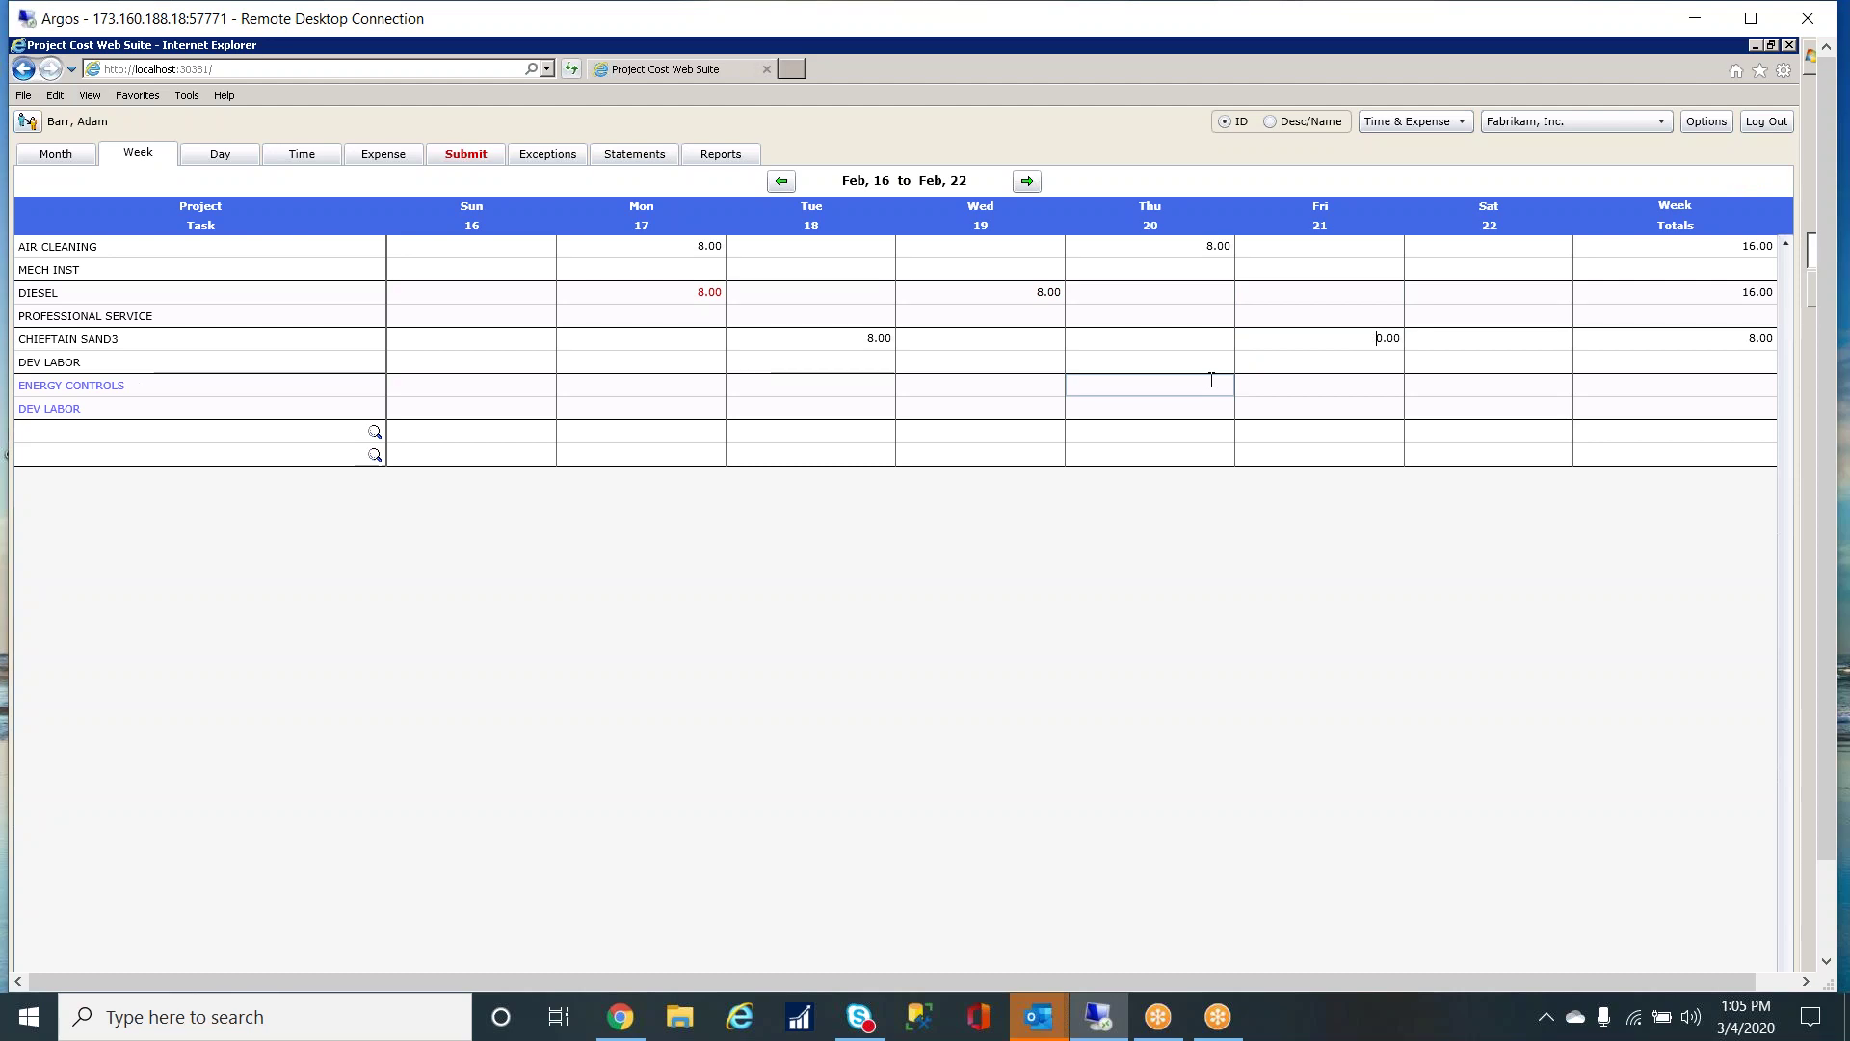
pyautogui.press('BackSpace')
pyautogui.press('BackSpace')
pyautogui.write('80')
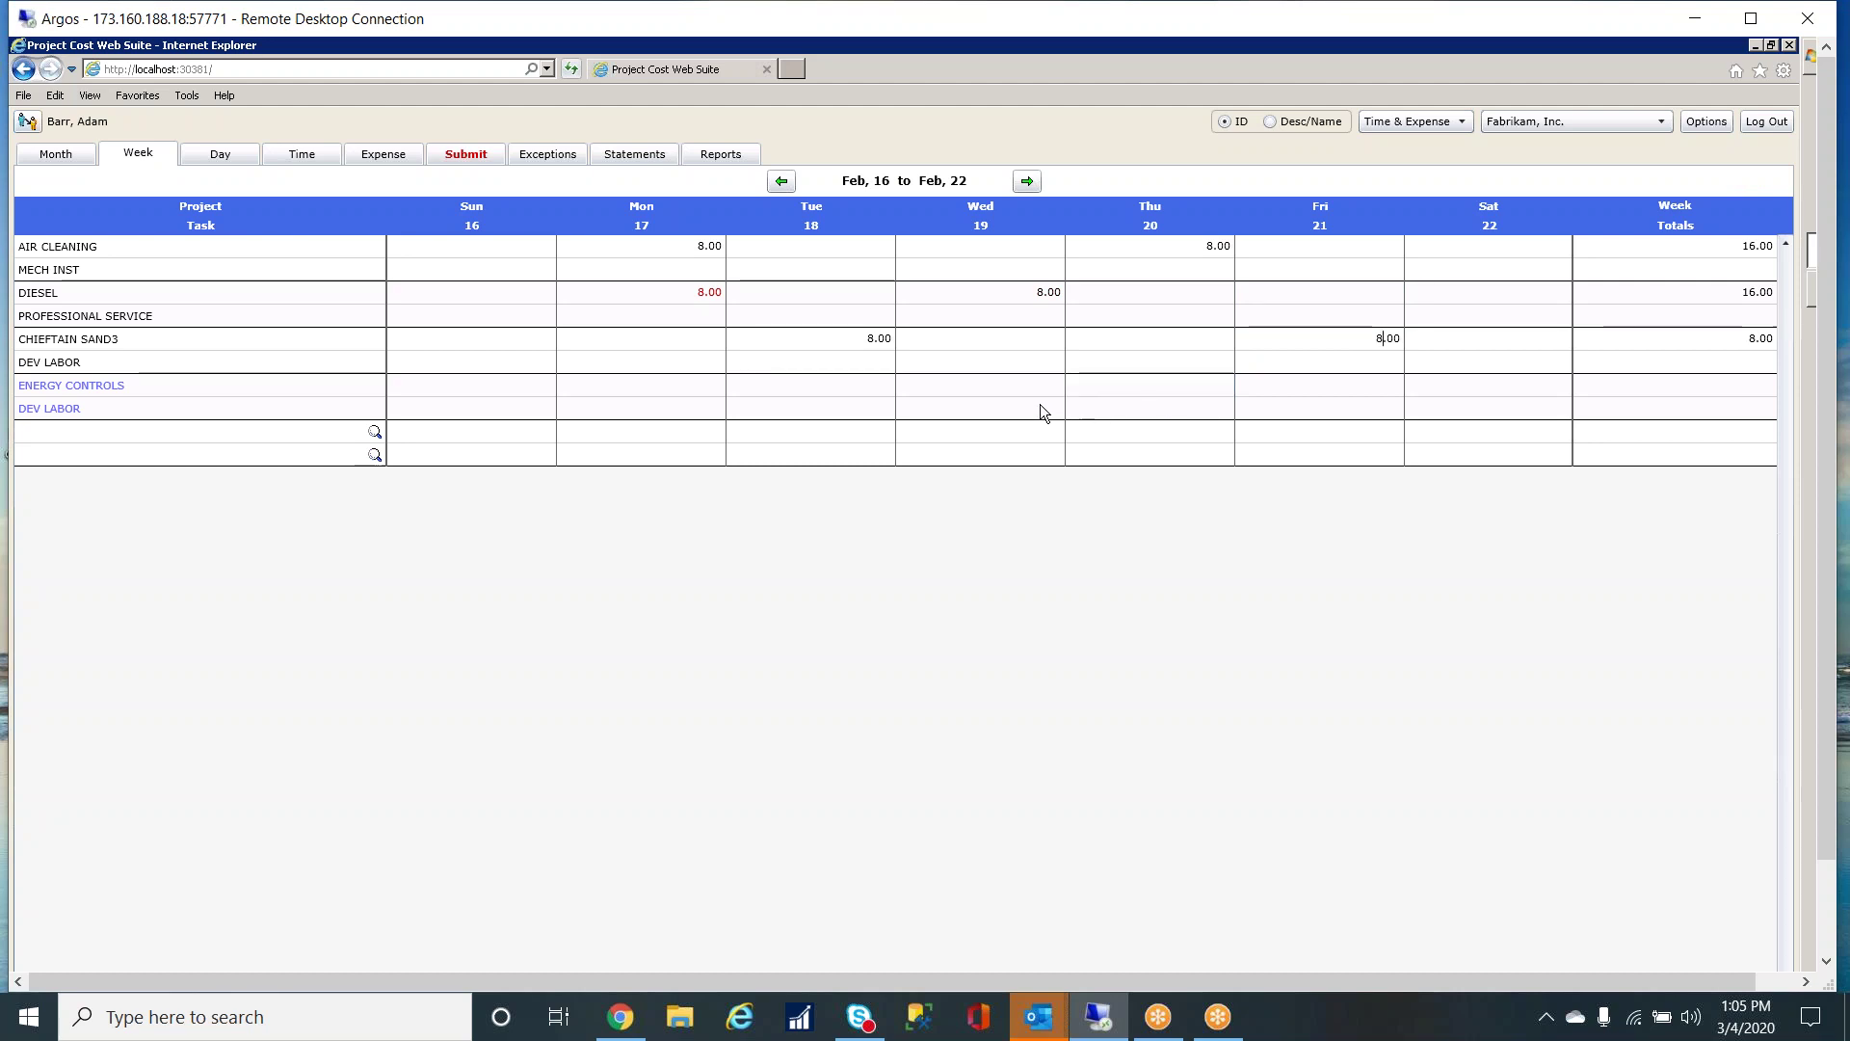
pyautogui.press('Tab')
pyautogui.hotkey('shift', 'Tab')
pyautogui.write('8')
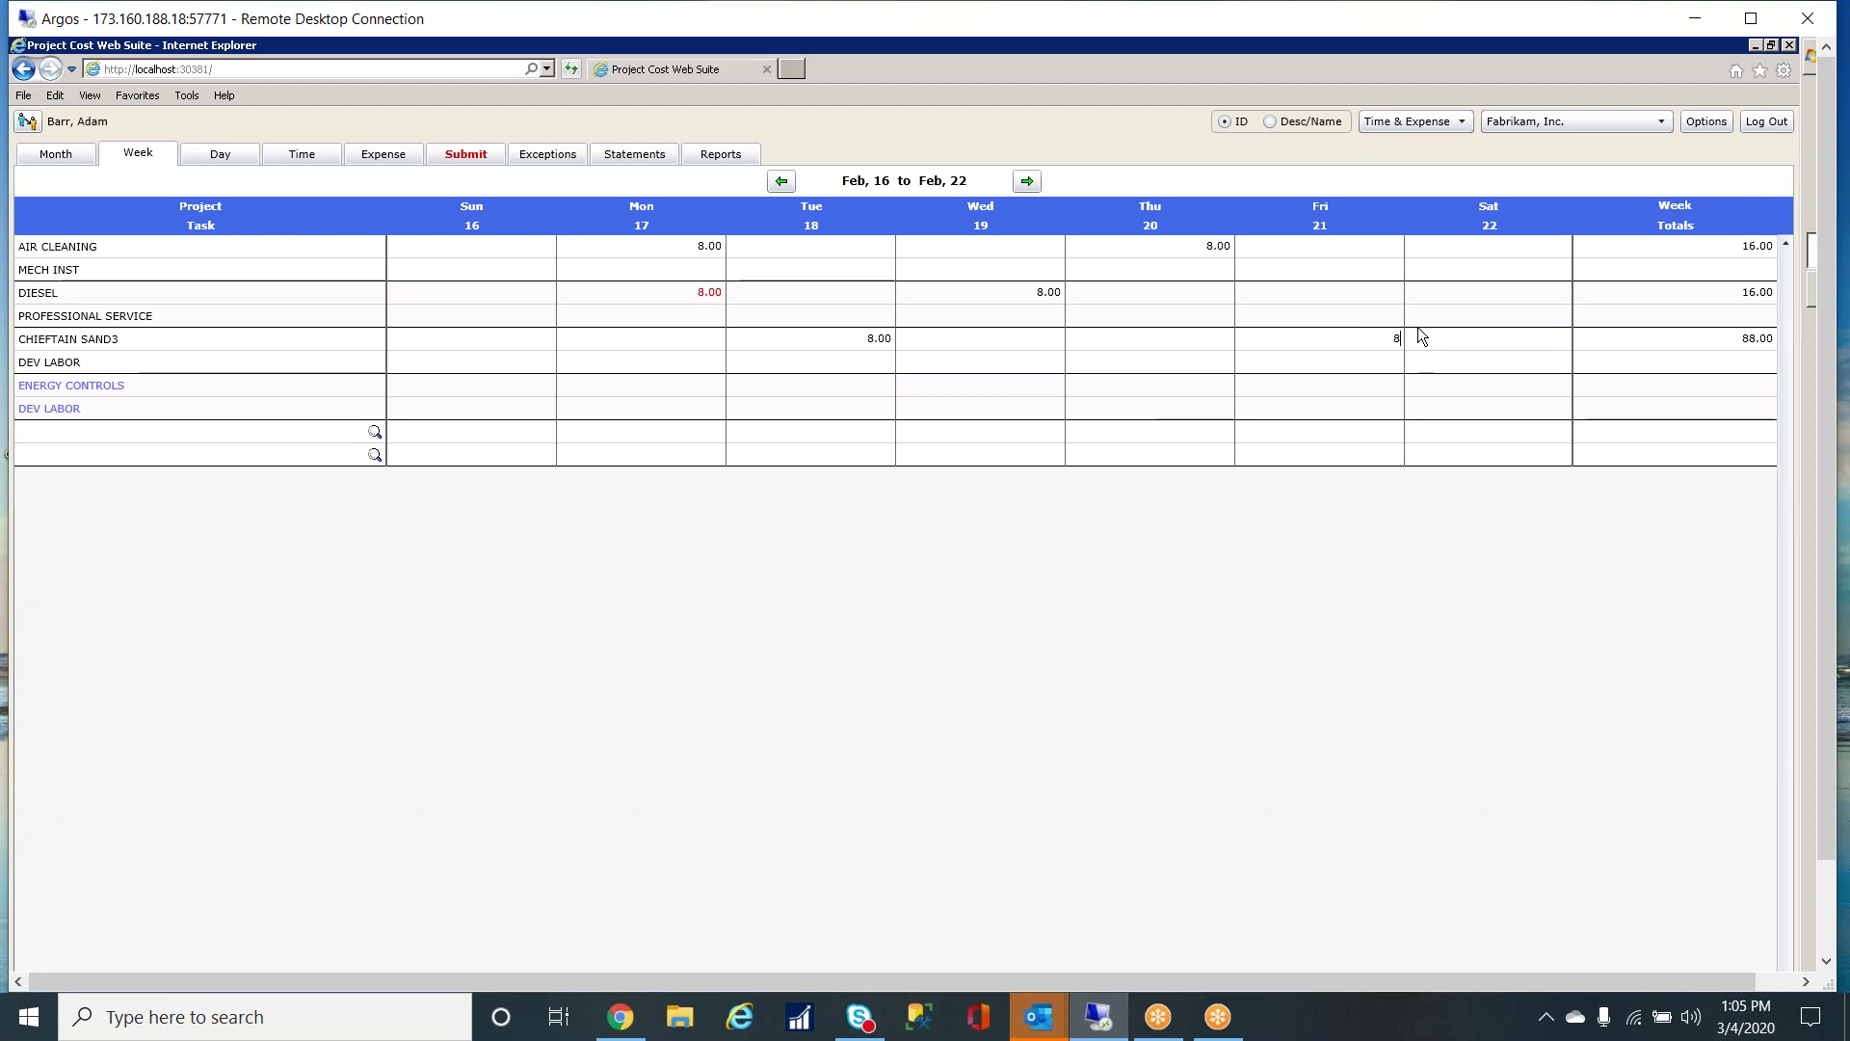
pyautogui.write('.0')
pyautogui.press('Tab')
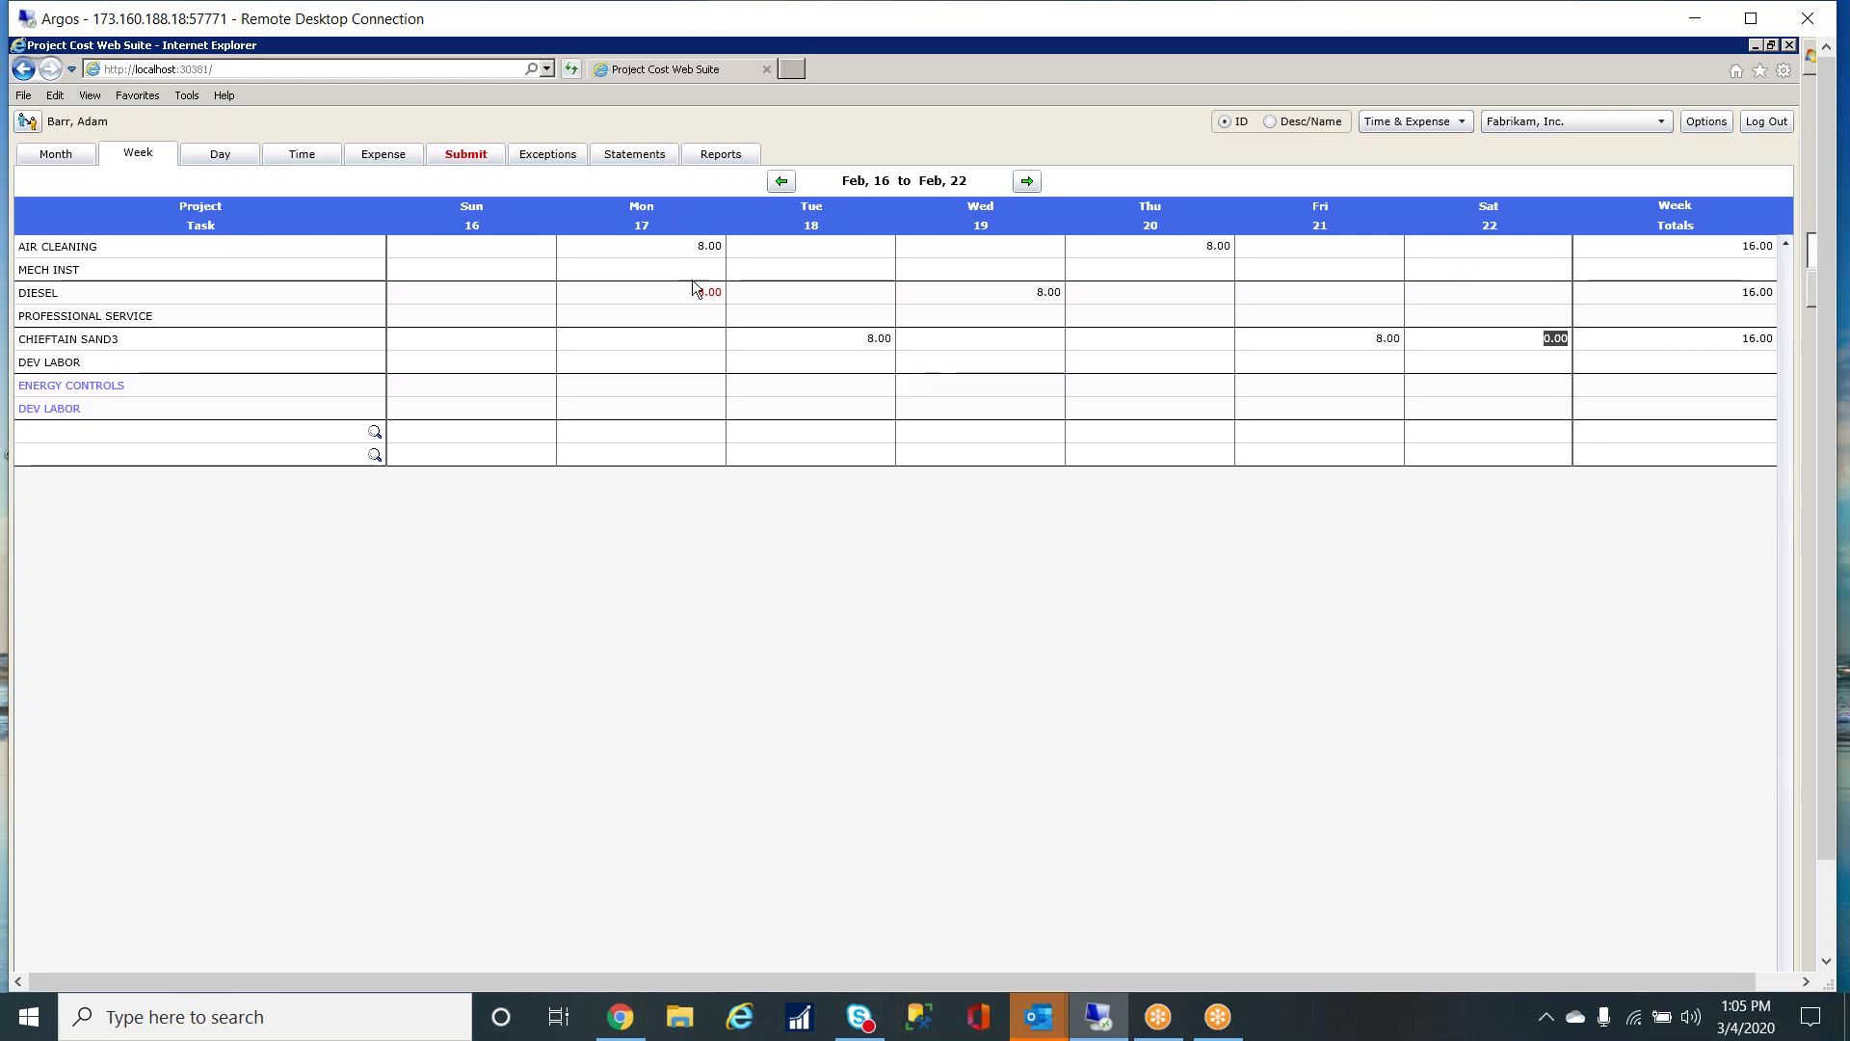
# - Clear Monday's AIR CLEANING hours and confirm deleting that transaction
pyautogui.click(695, 249)
pyautogui.doubleClick(702, 250)
pyautogui.press('Delete')
pyautogui.click(1136, 321)
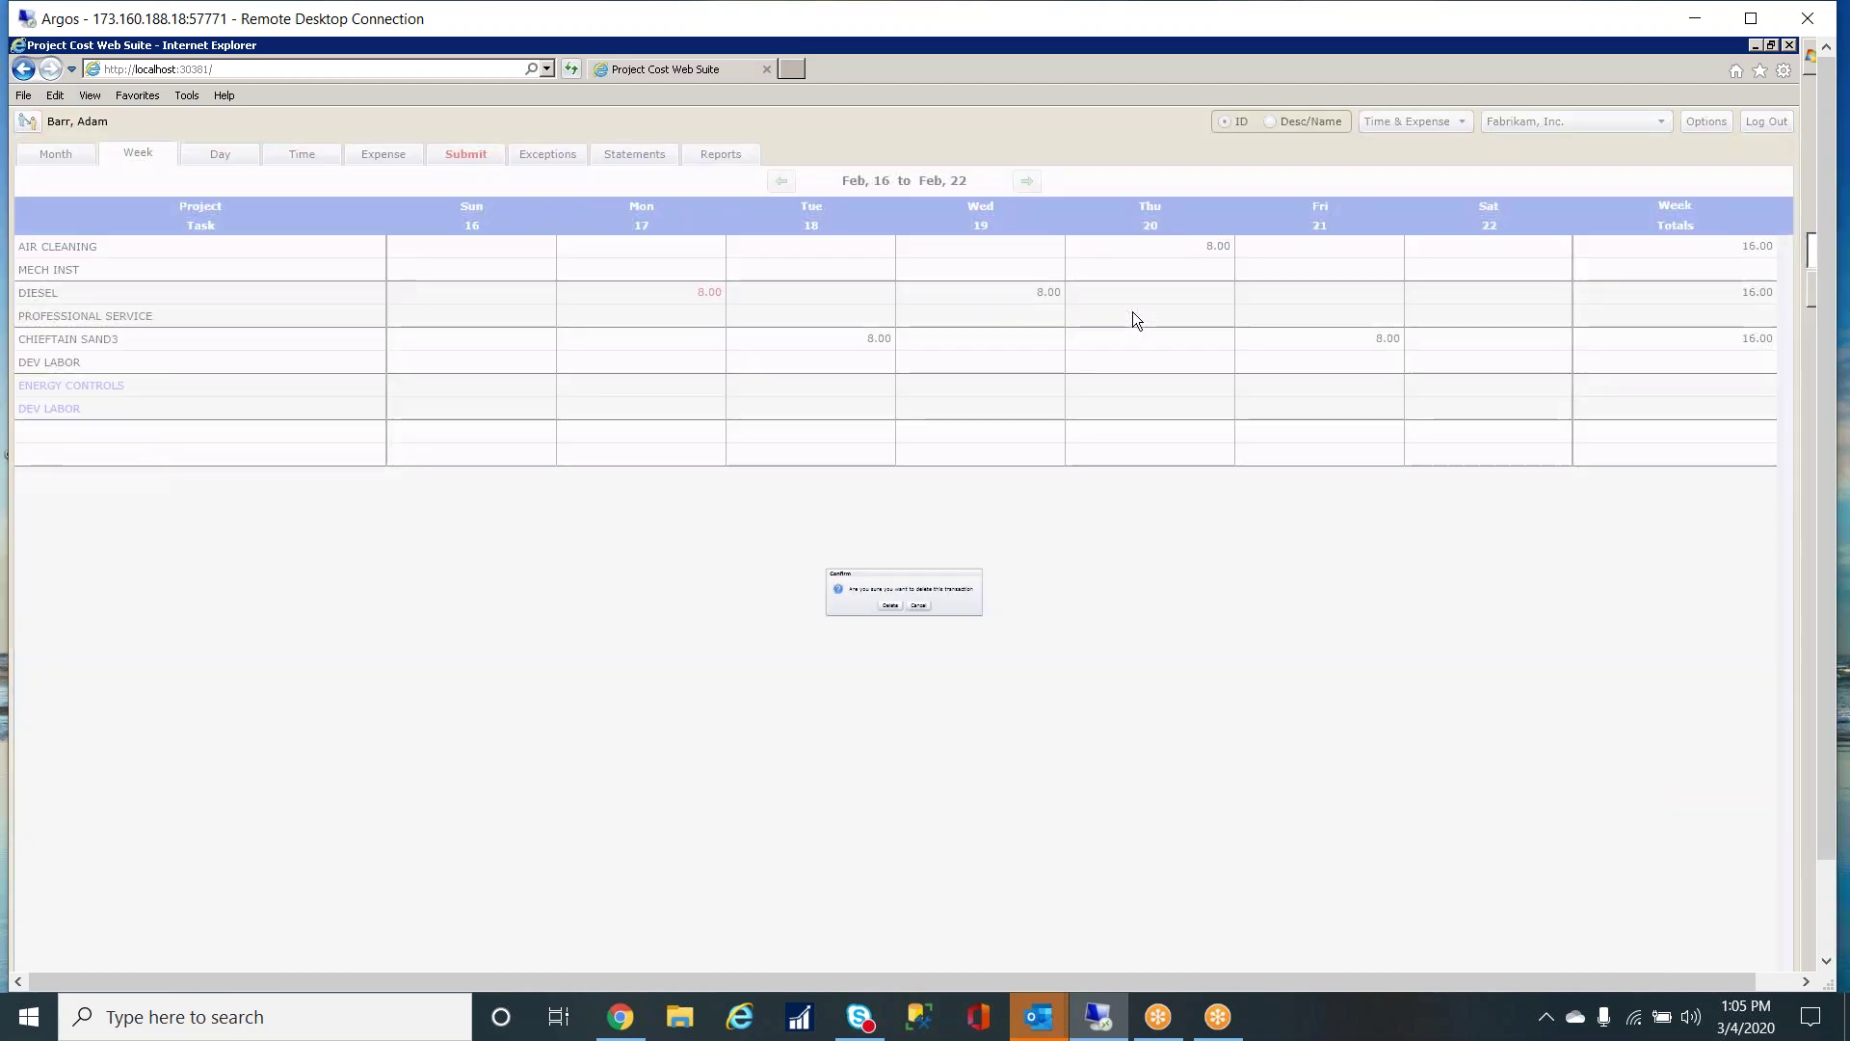
pyautogui.click(871, 625)
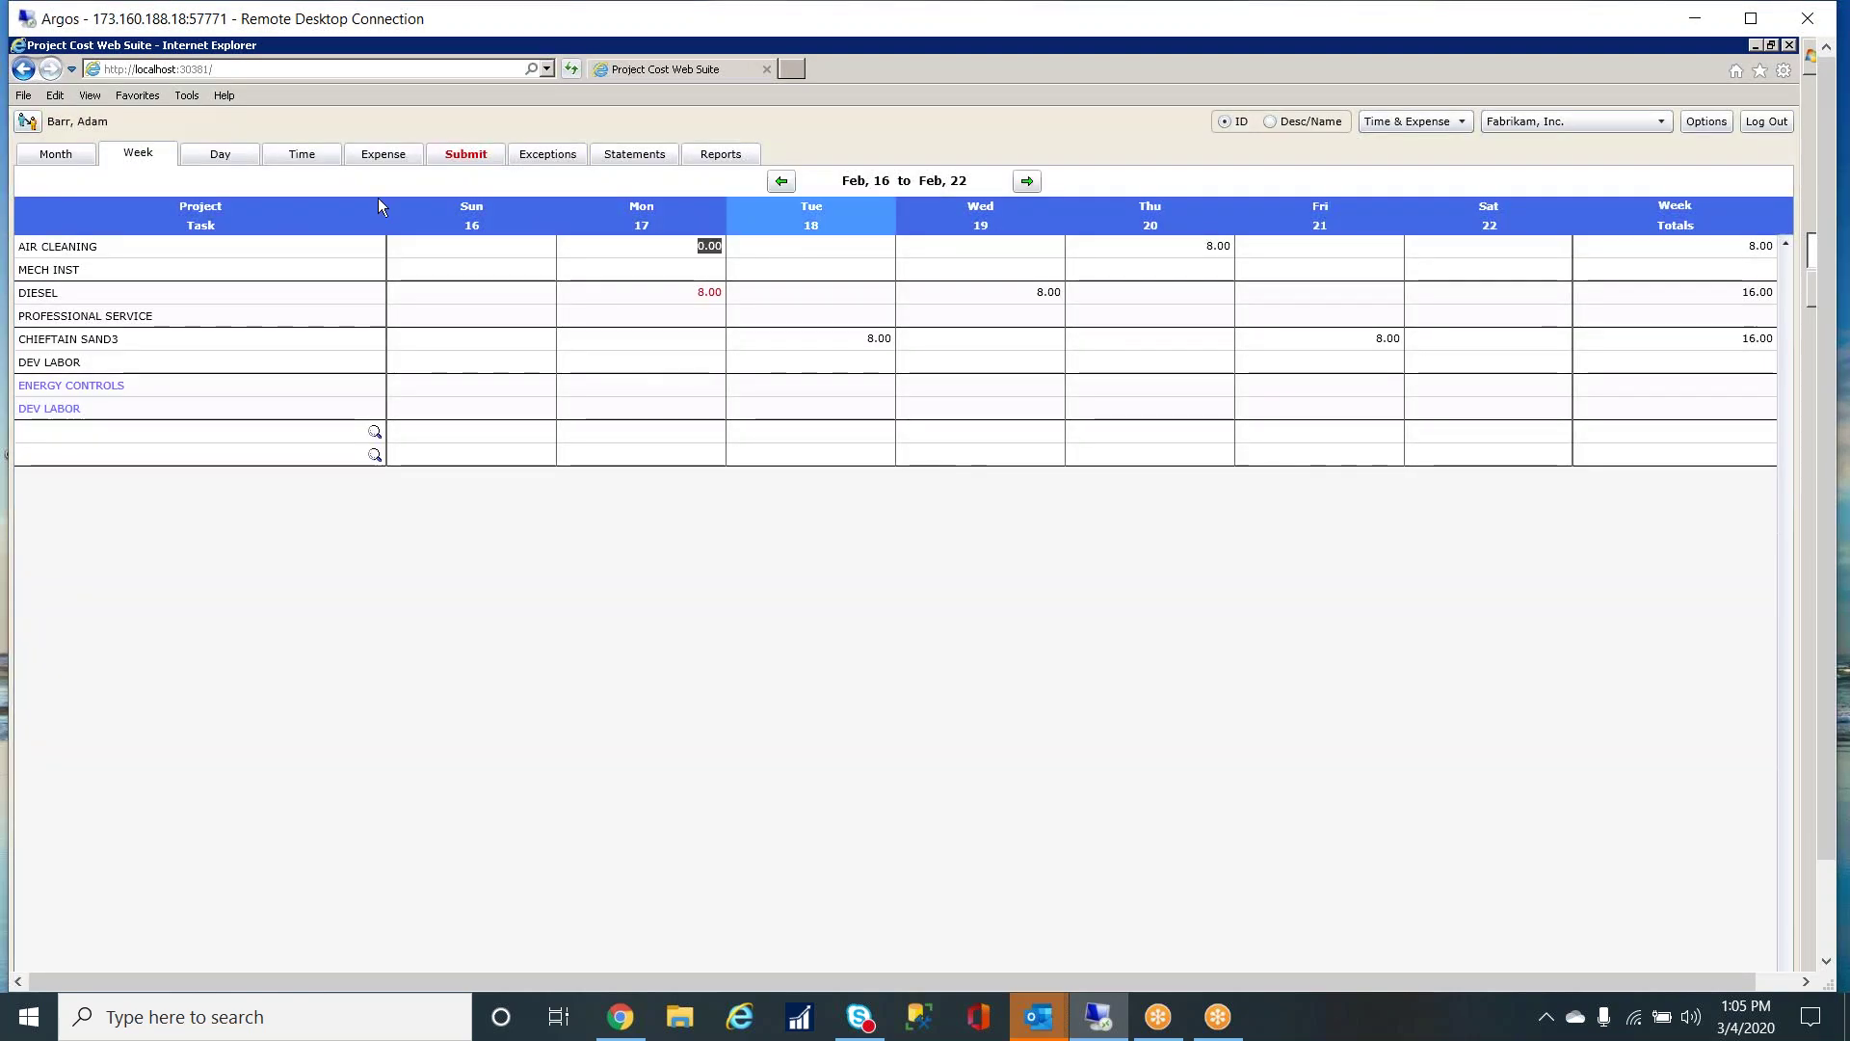
# - View the February 2020 month totals, then minimize the browser and bring Dynamics GP forward
pyautogui.click(88, 156)
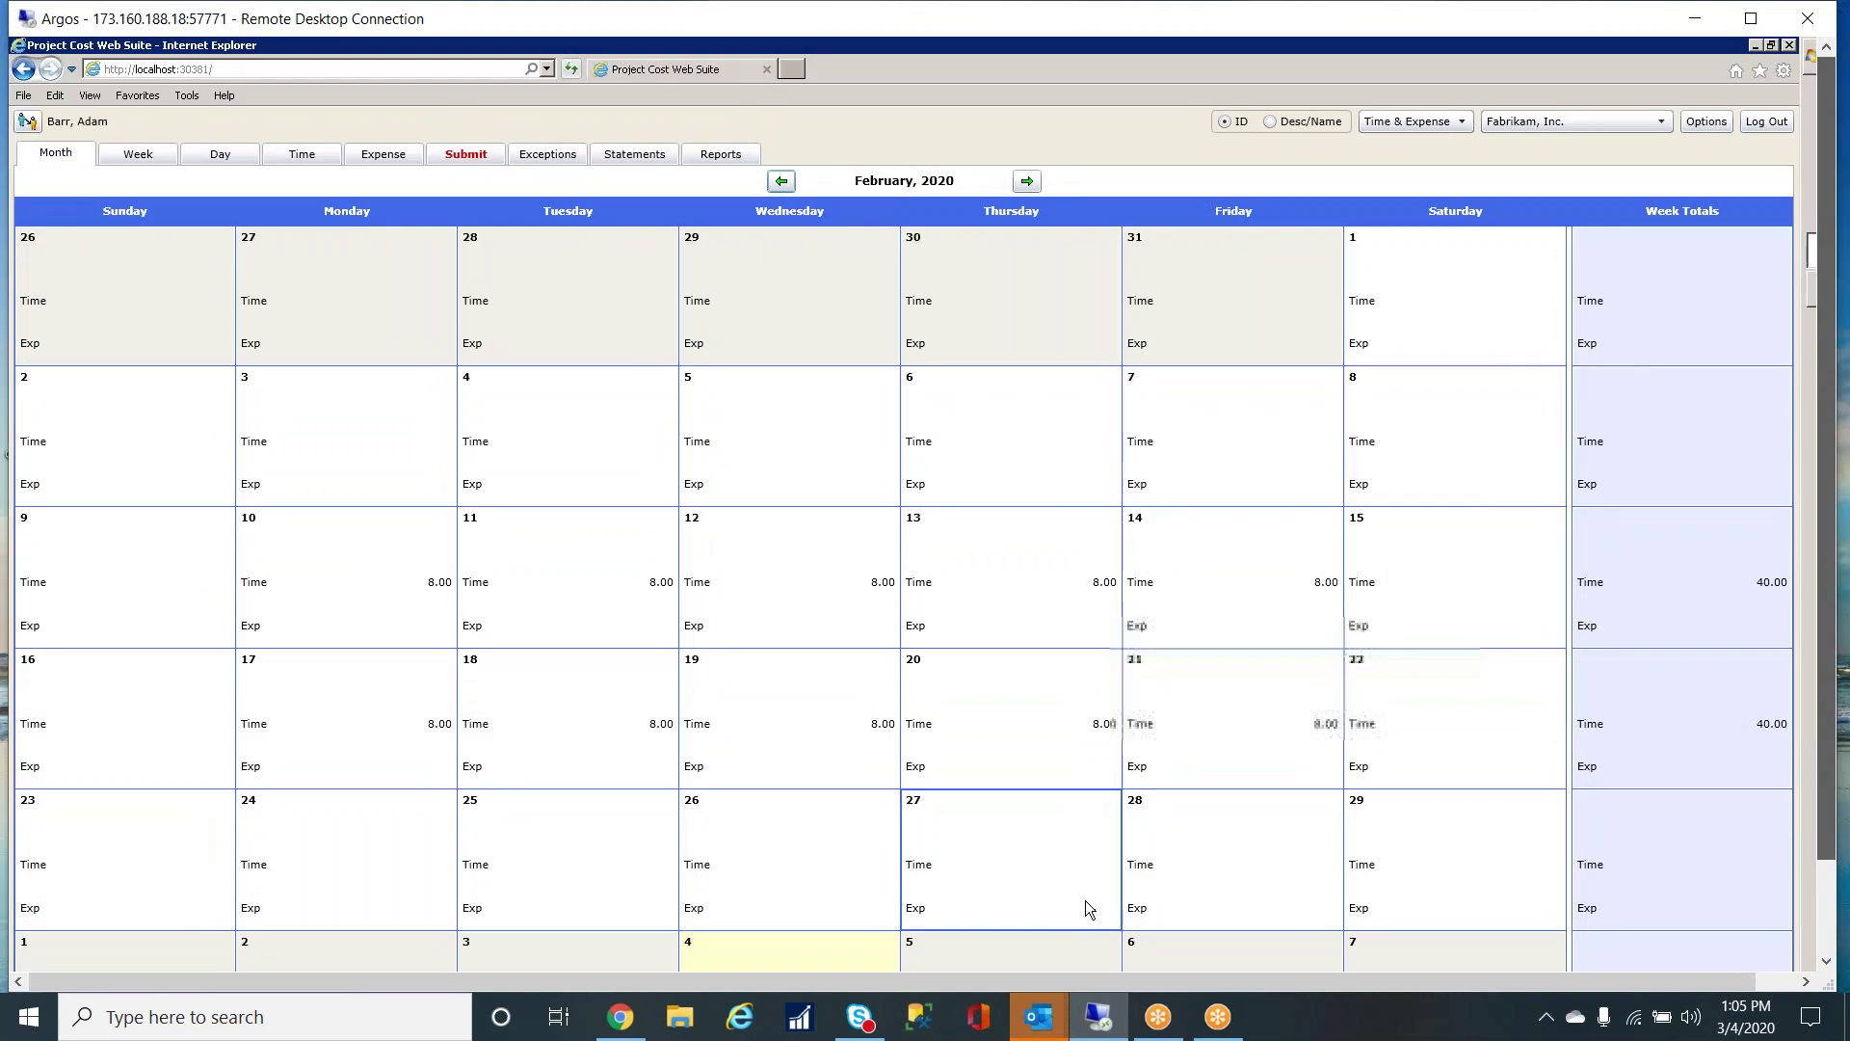
pyautogui.click(1756, 47)
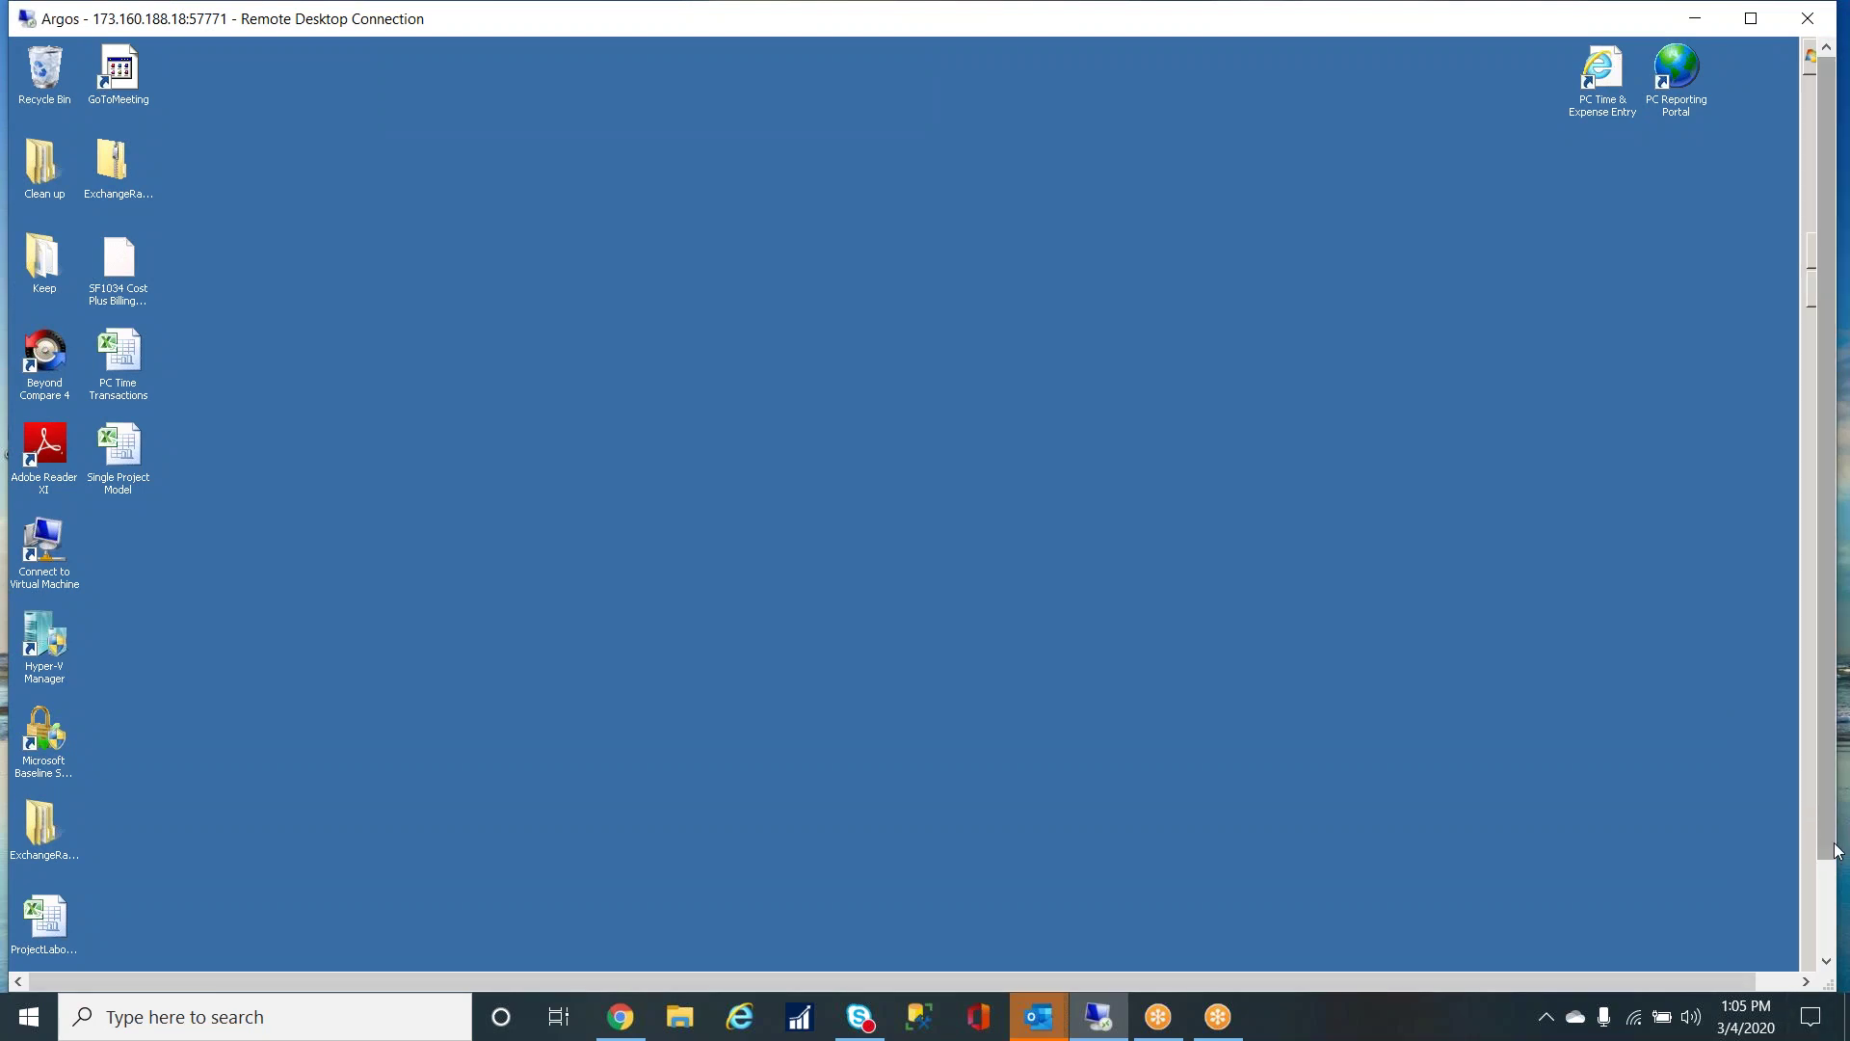
pyautogui.moveTo(1836, 850); pyautogui.dragTo(1835, 956)
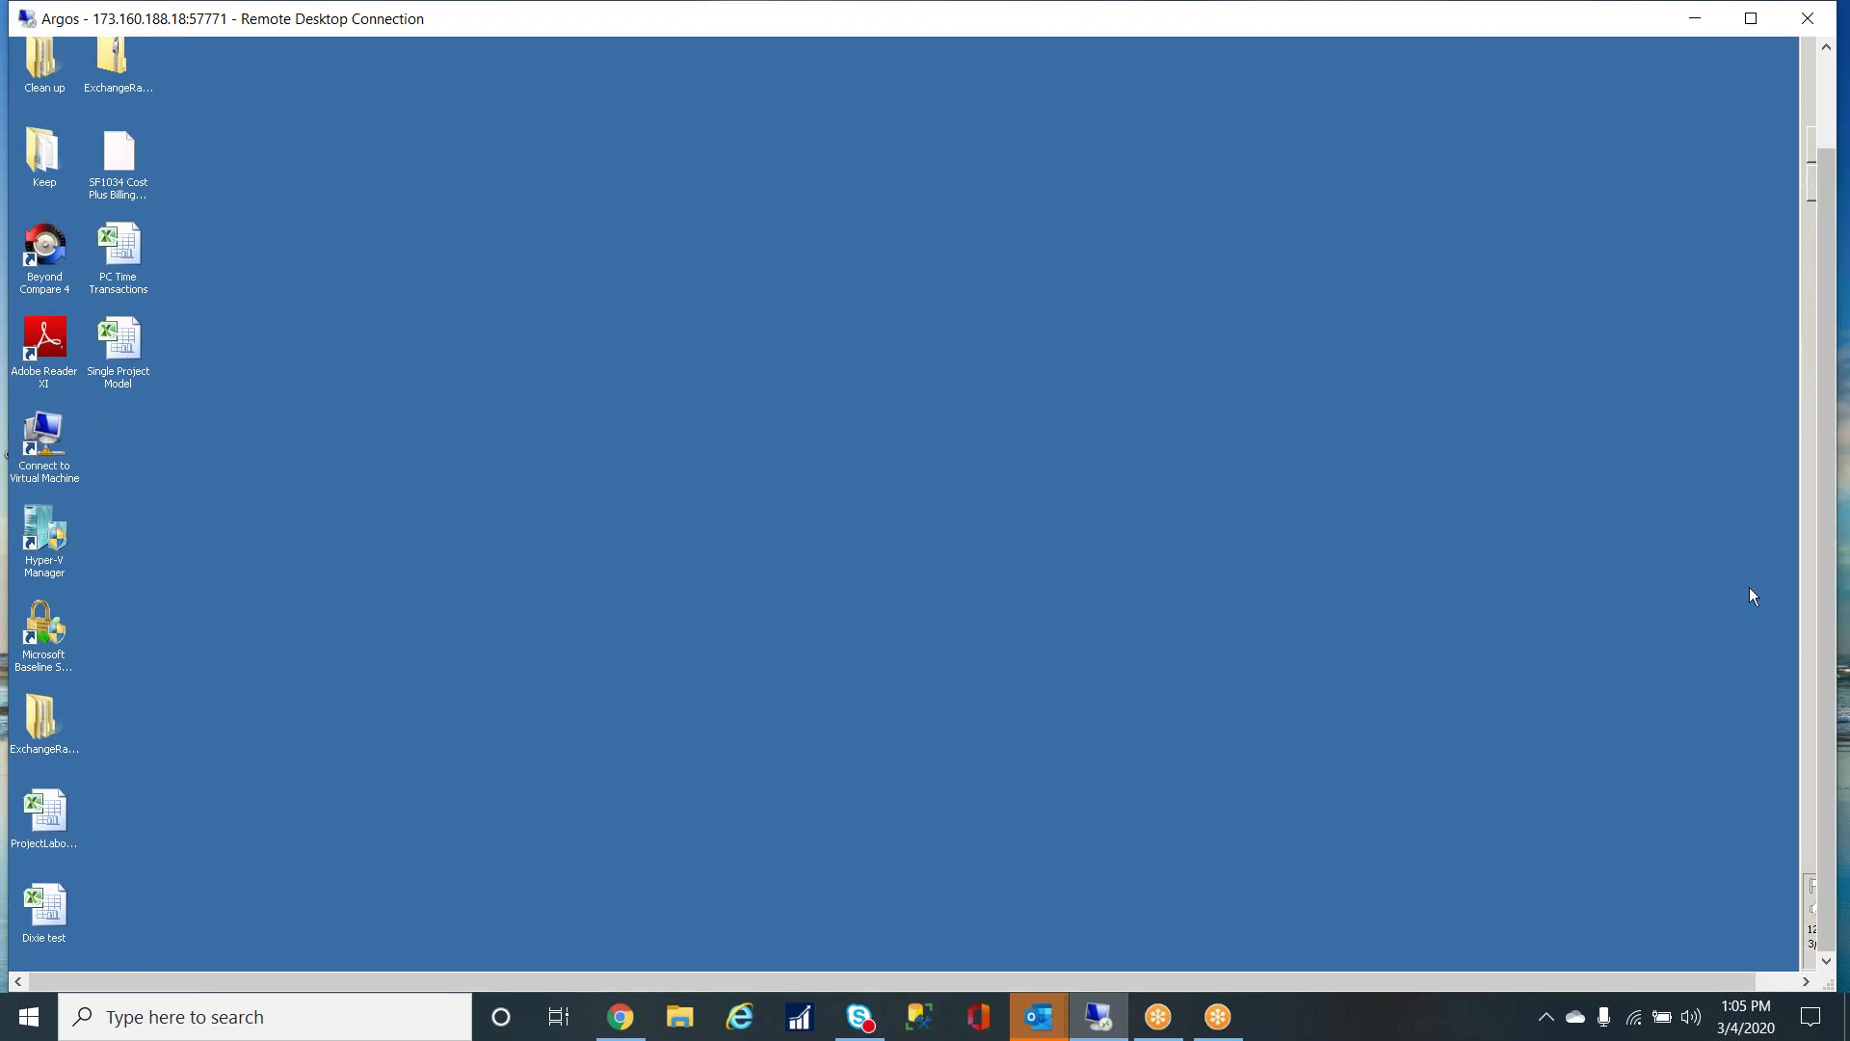
pyautogui.click(1719, 692)
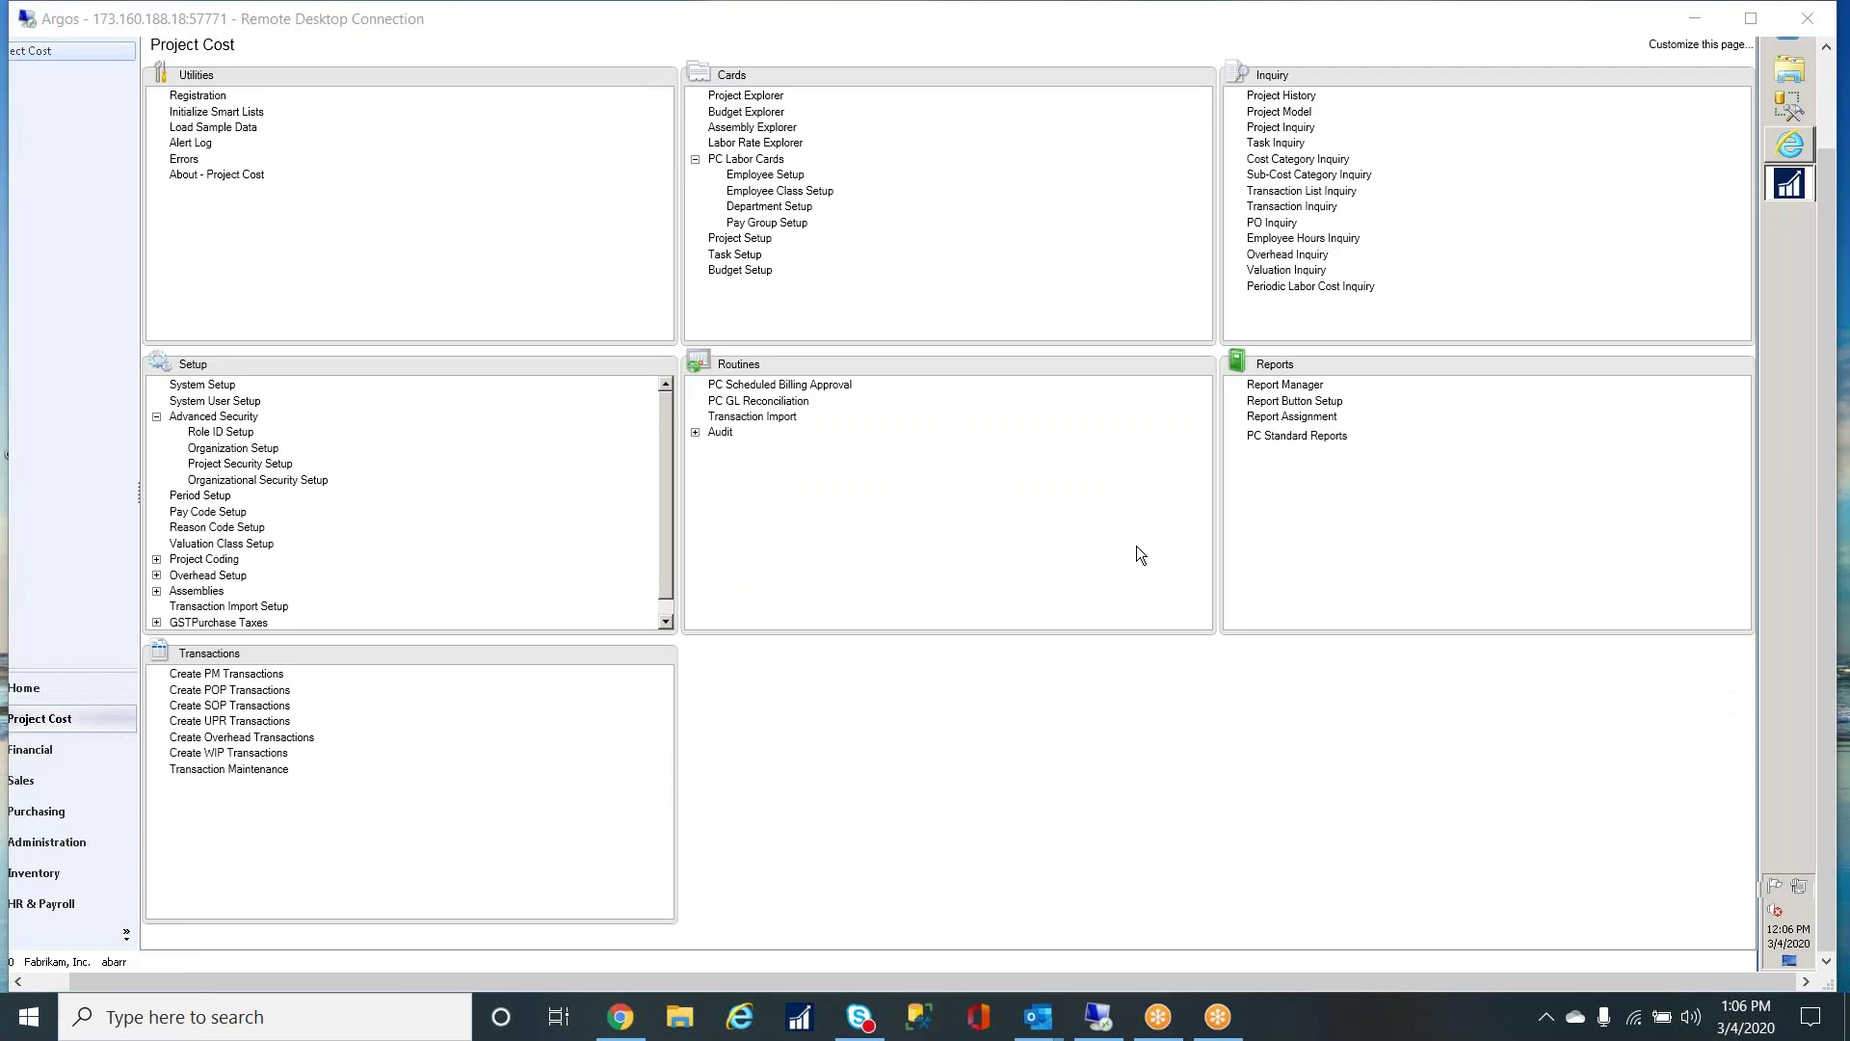
# - Review the Project Cost approval and submission setup checkboxes, close them, and reopen the web calendar
pyautogui.click(207, 384)
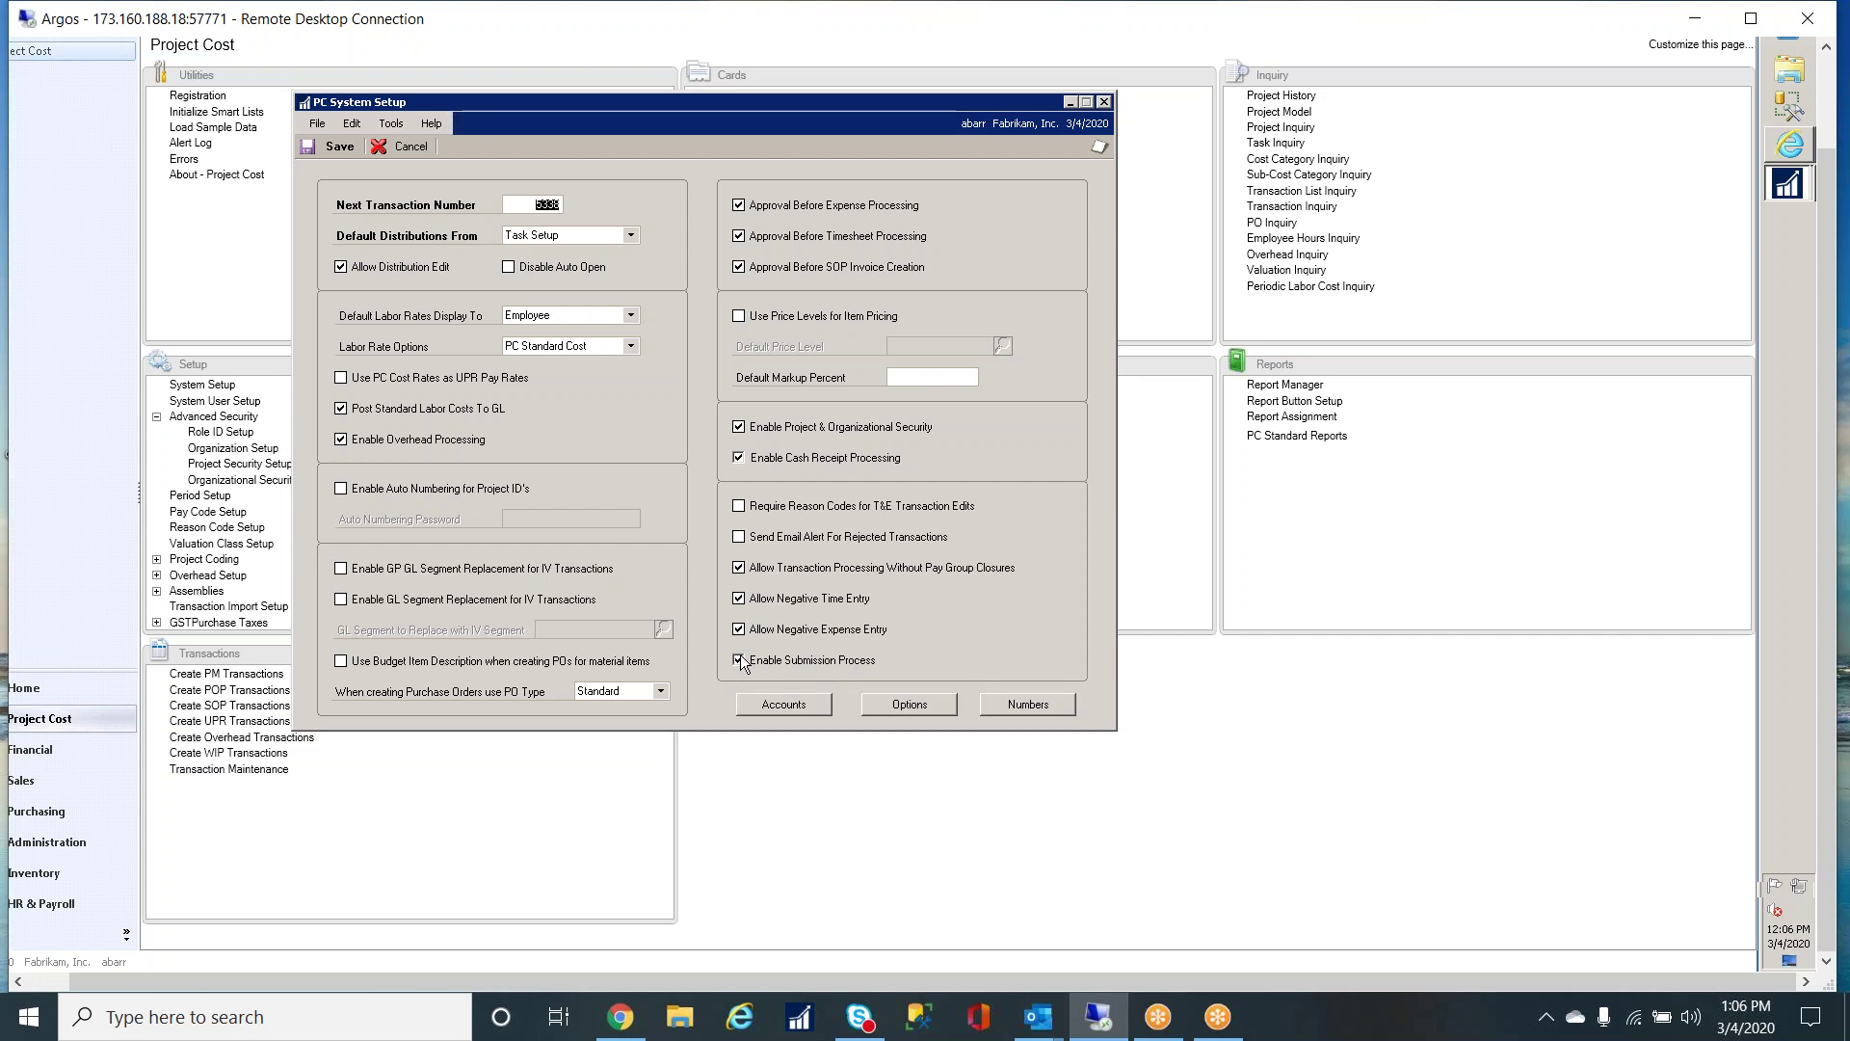
pyautogui.click(1104, 101)
pyautogui.click(1780, 154)
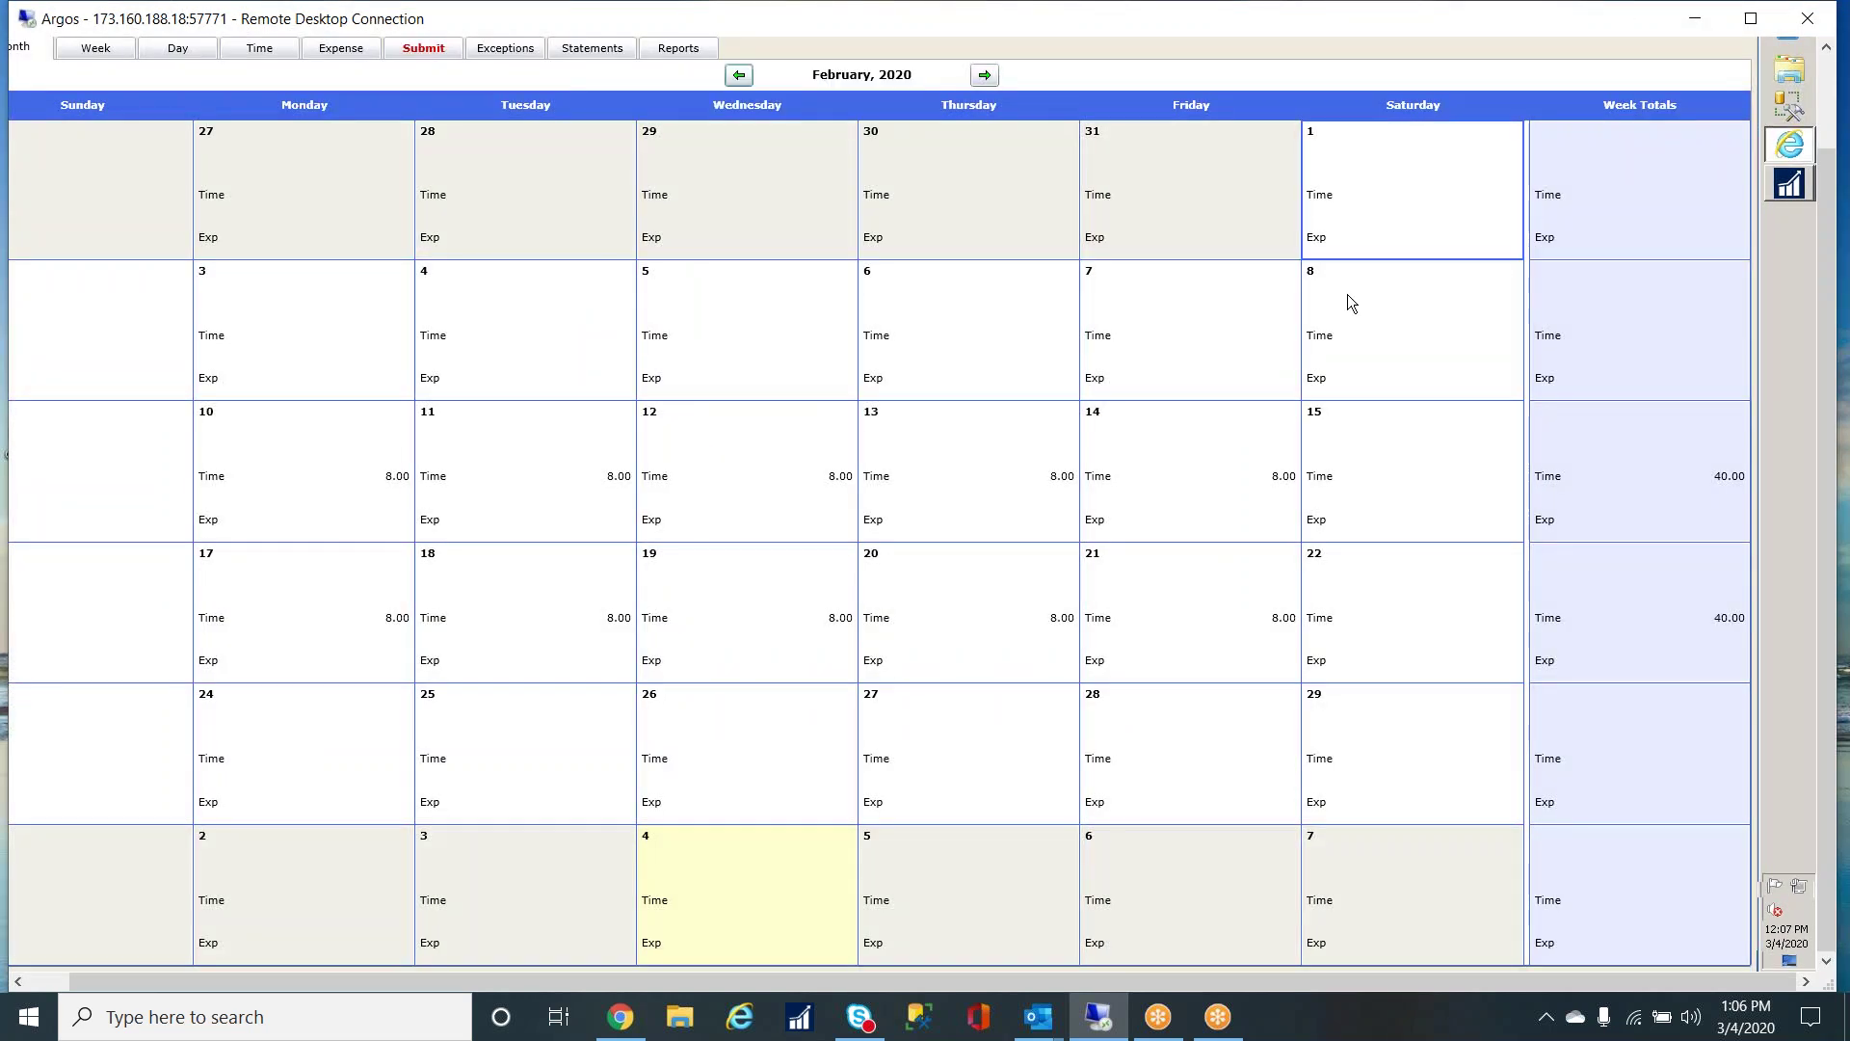
# - On the Submit tab, select all four 8.00-hour February entries and submit them
pyautogui.click(431, 50)
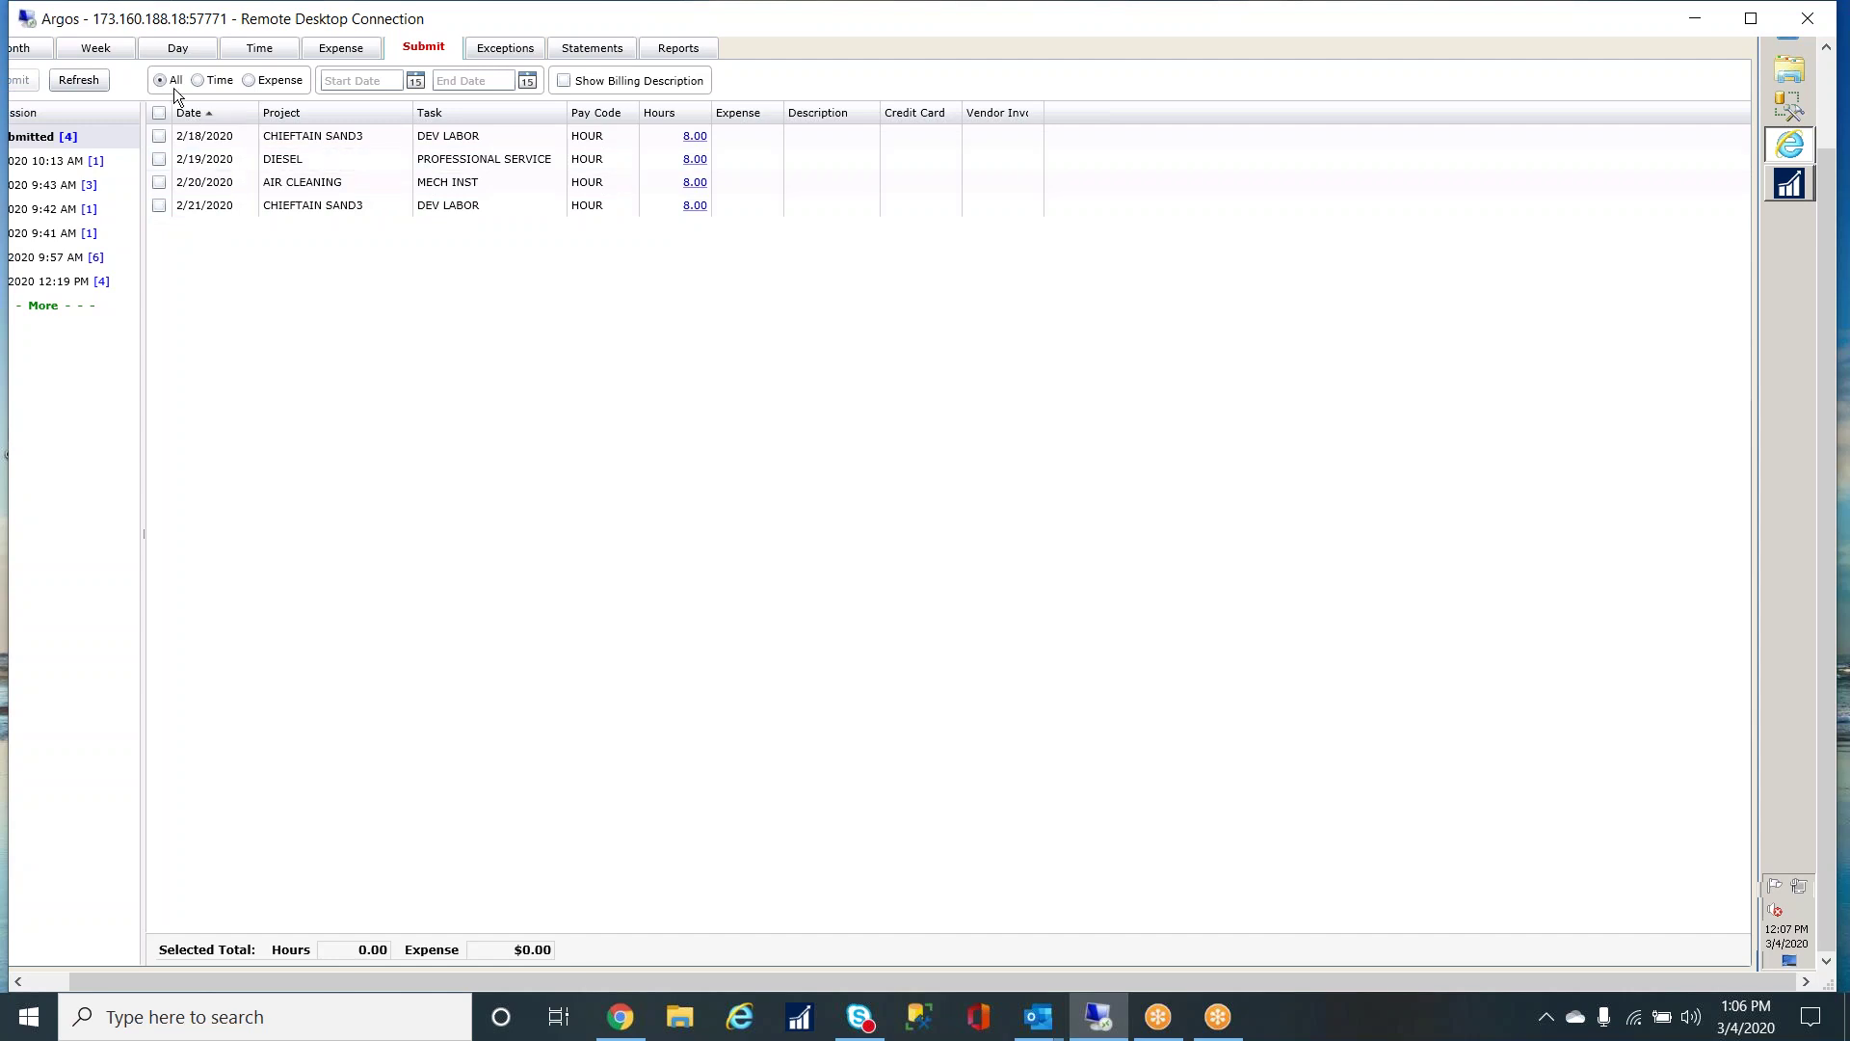
pyautogui.click(199, 145)
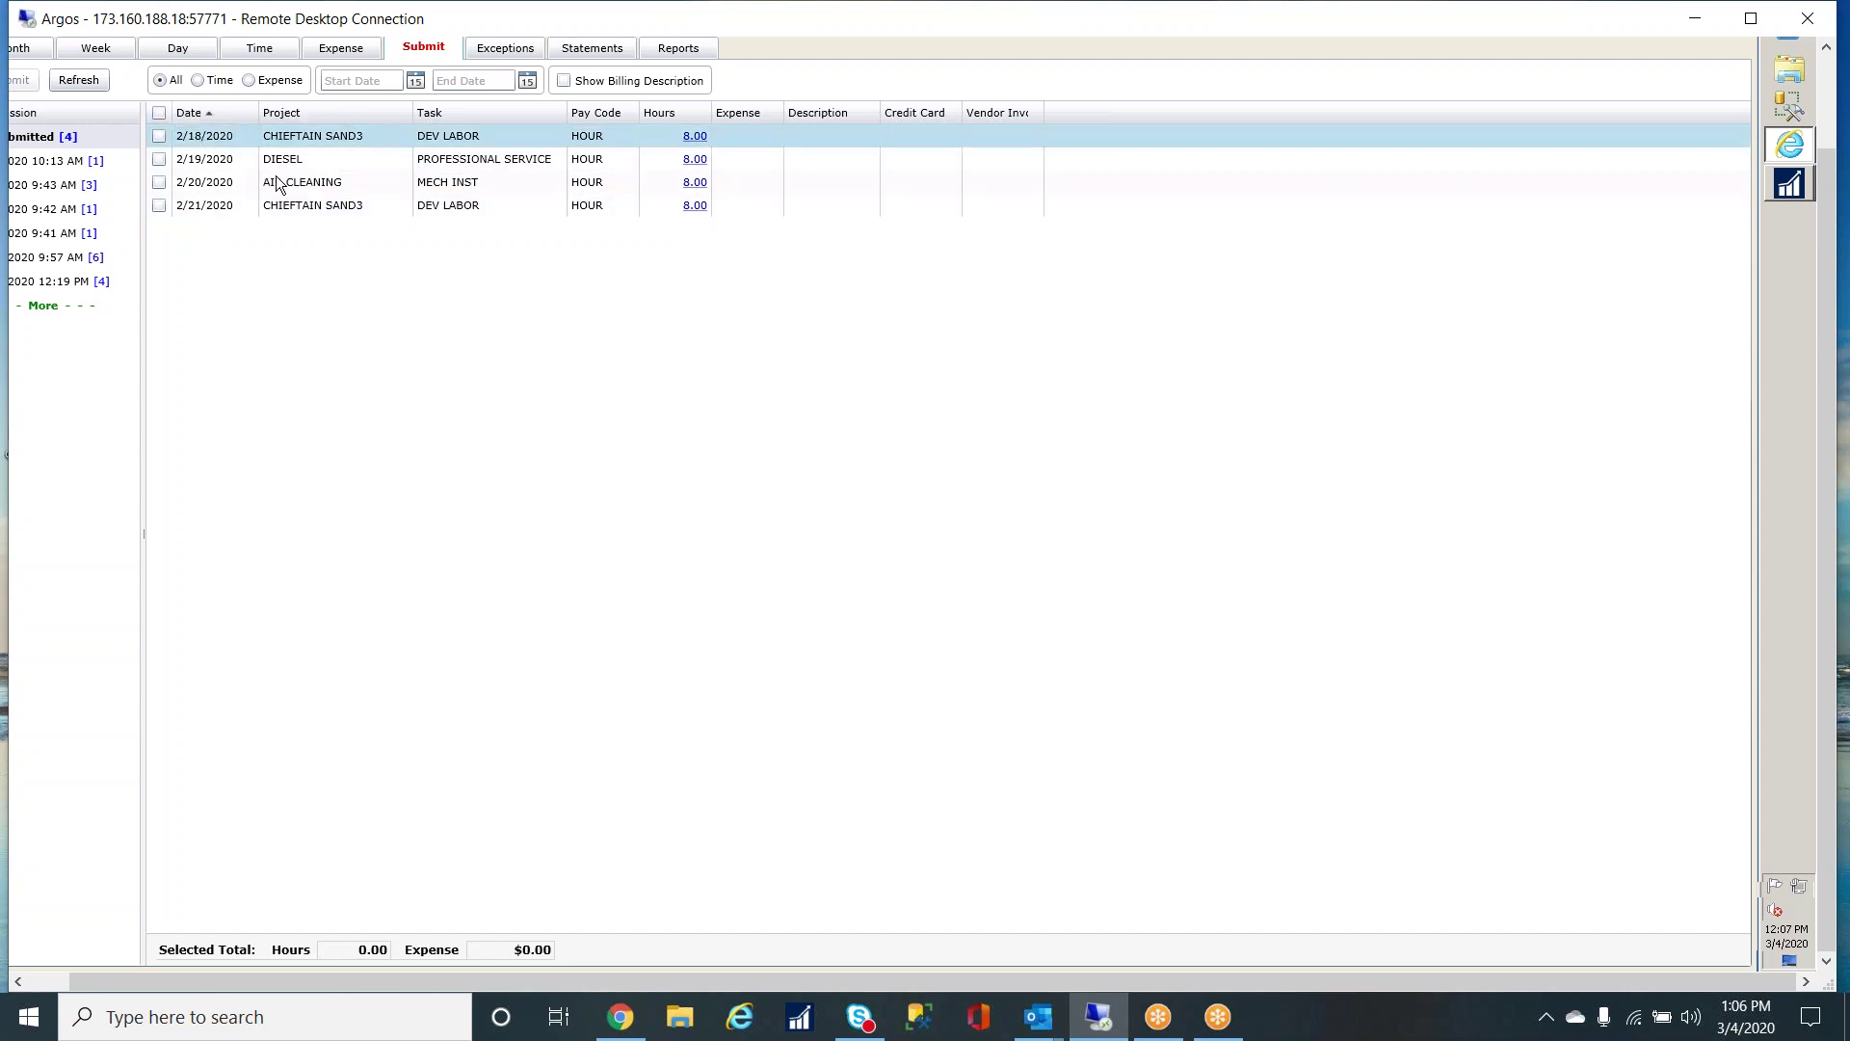
pyautogui.click(159, 113)
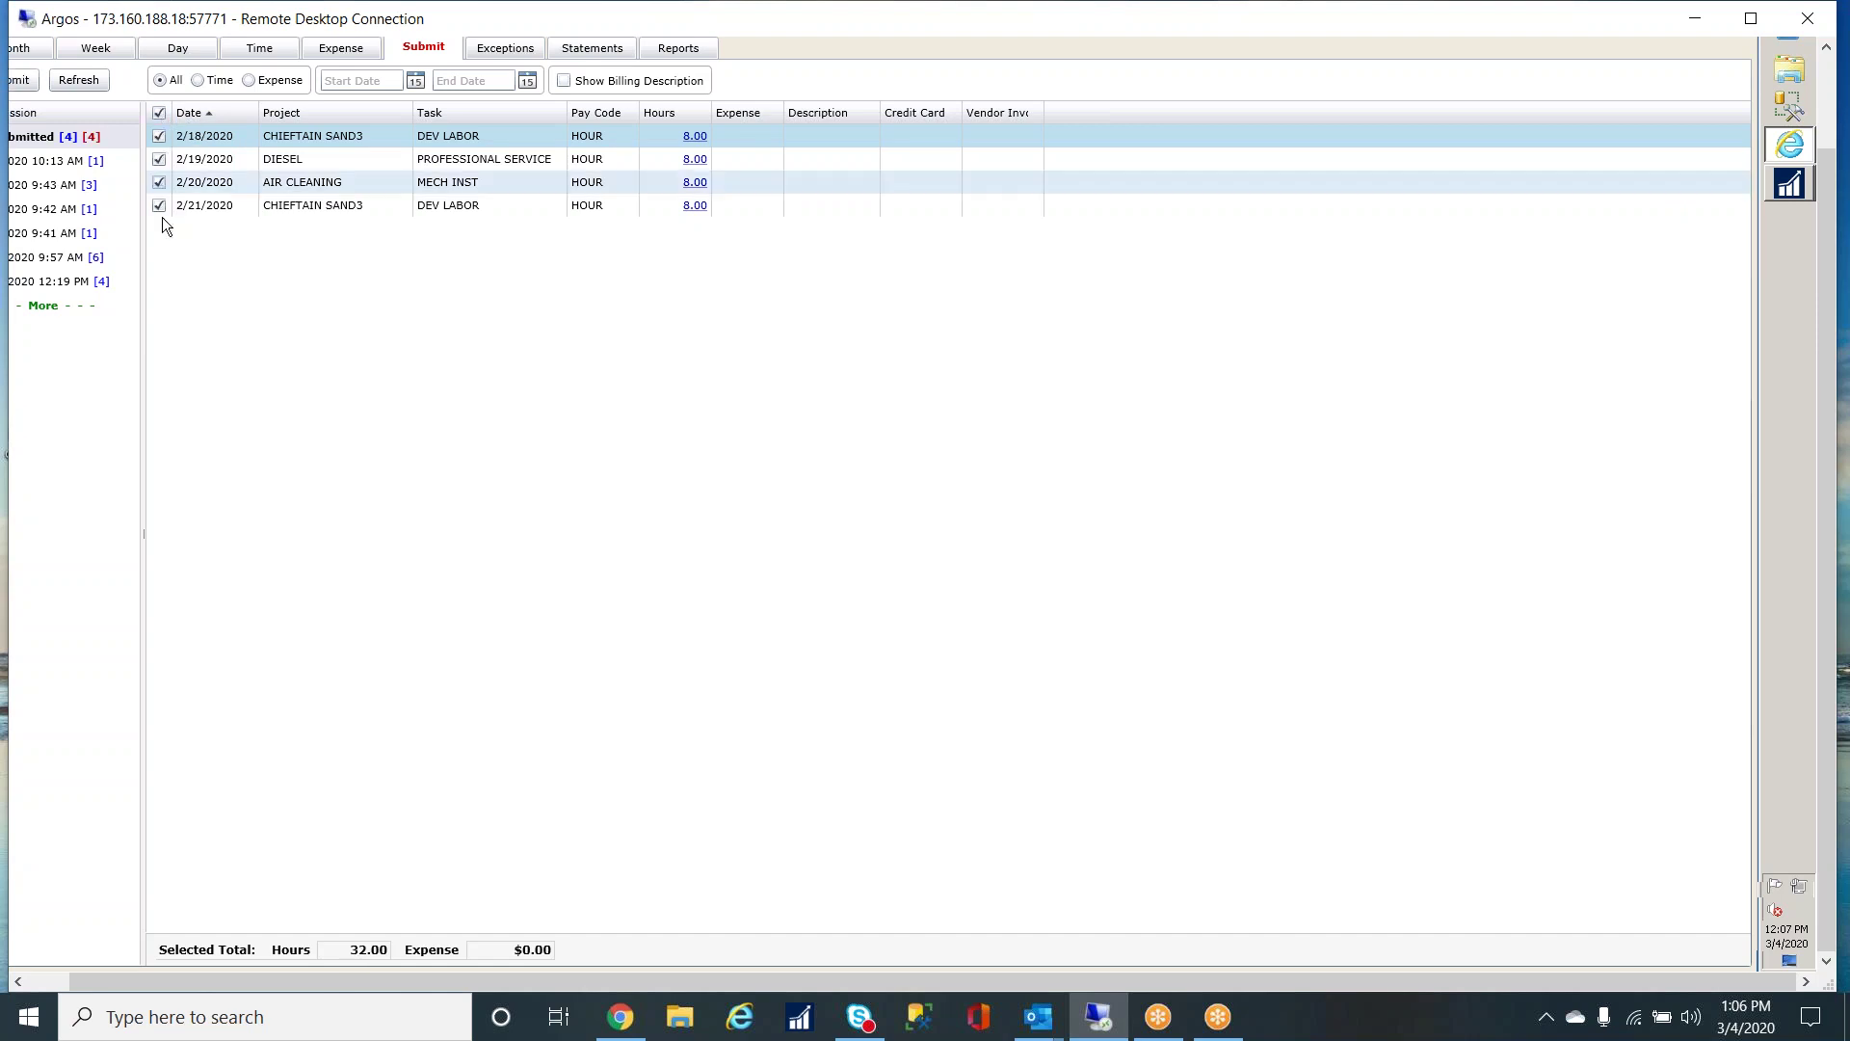
pyautogui.moveTo(541, 974); pyautogui.dragTo(361, 973)
pyautogui.click(51, 83)
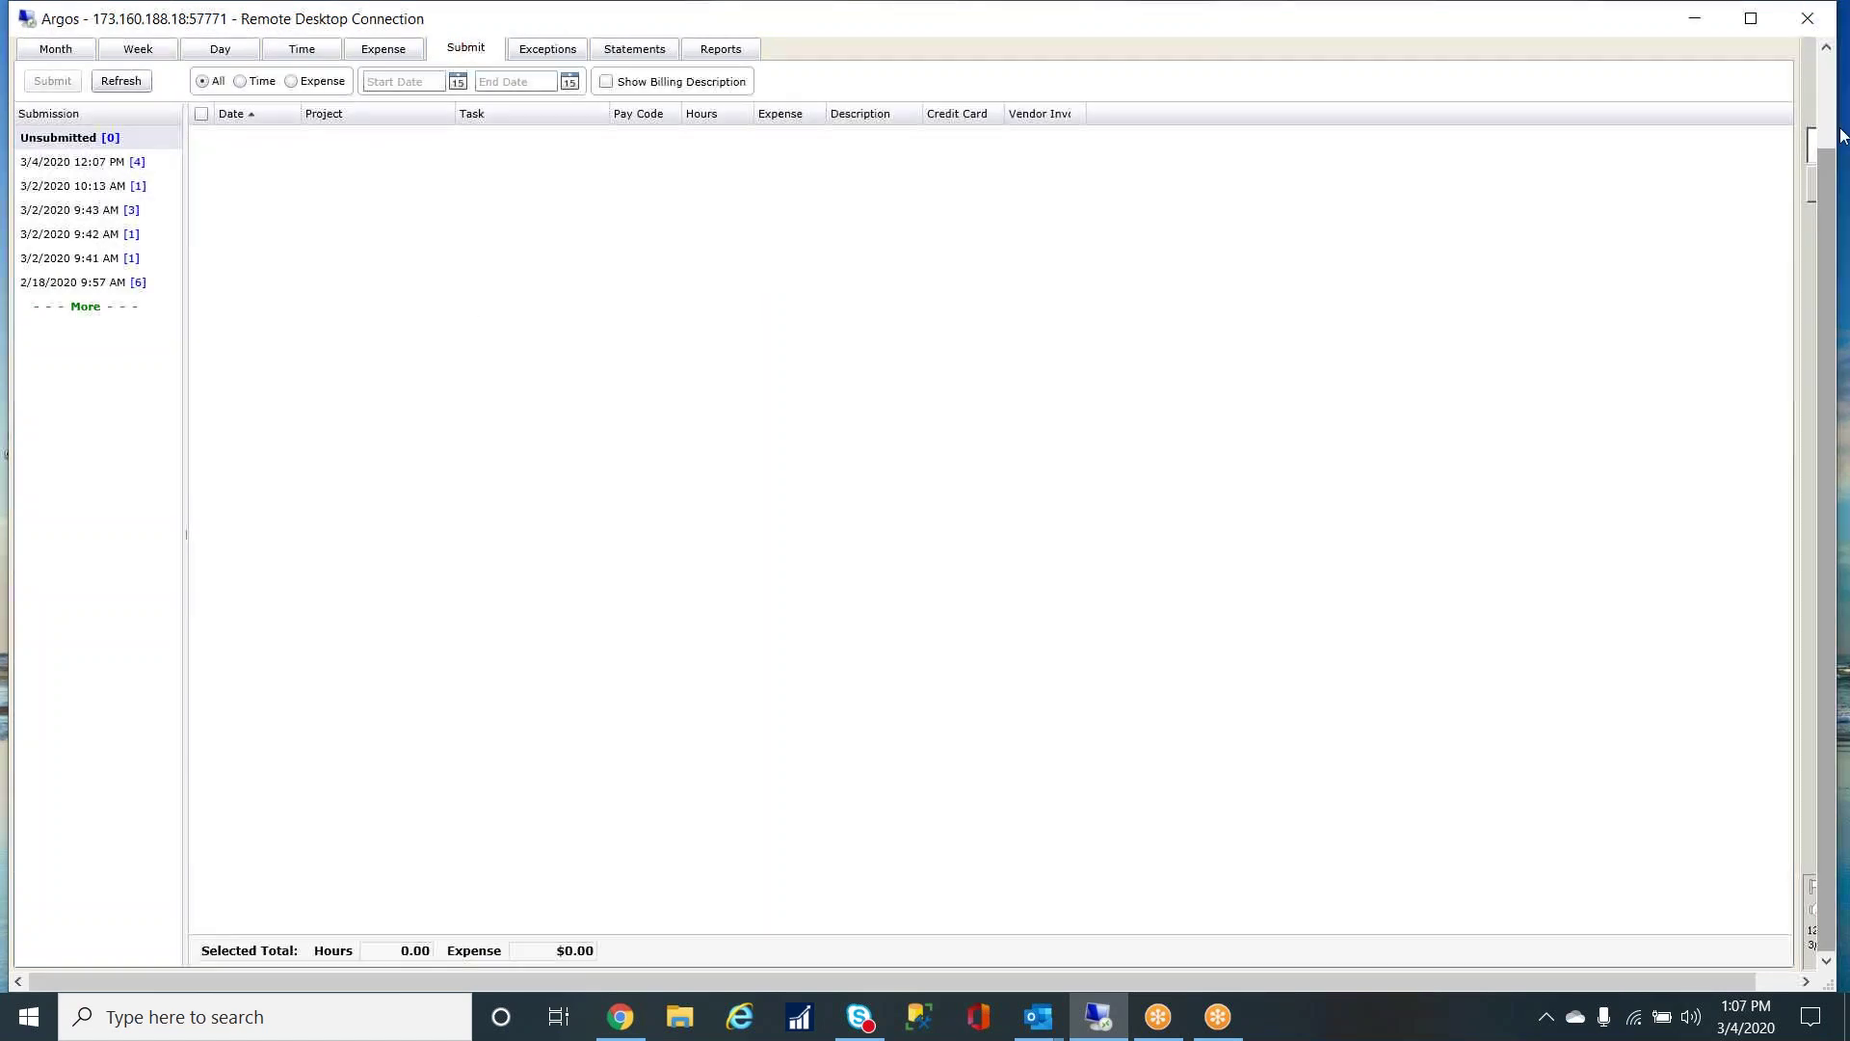
pyautogui.moveTo(1827, 246); pyautogui.dragTo(1826, 140)
# - In Approval mode, expand ACCTG and load the user's four pending time entries
pyautogui.click(1427, 131)
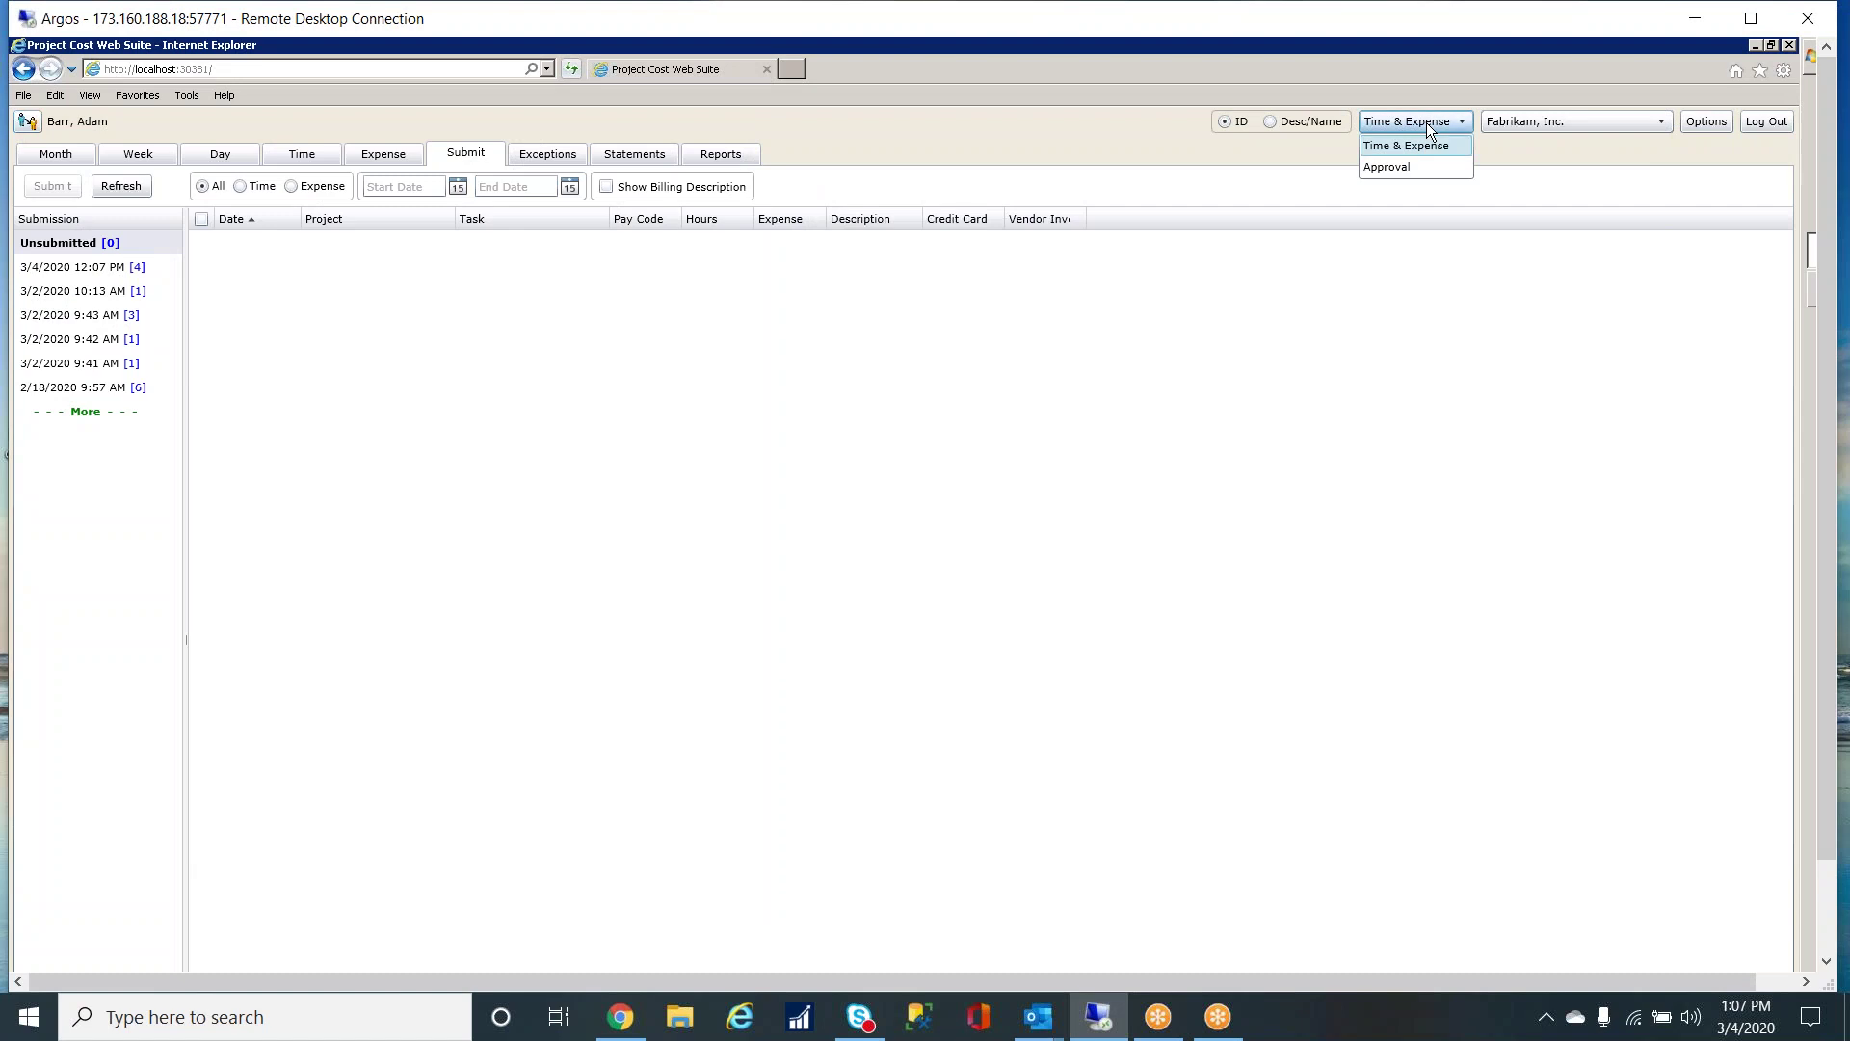
pyautogui.click(1385, 169)
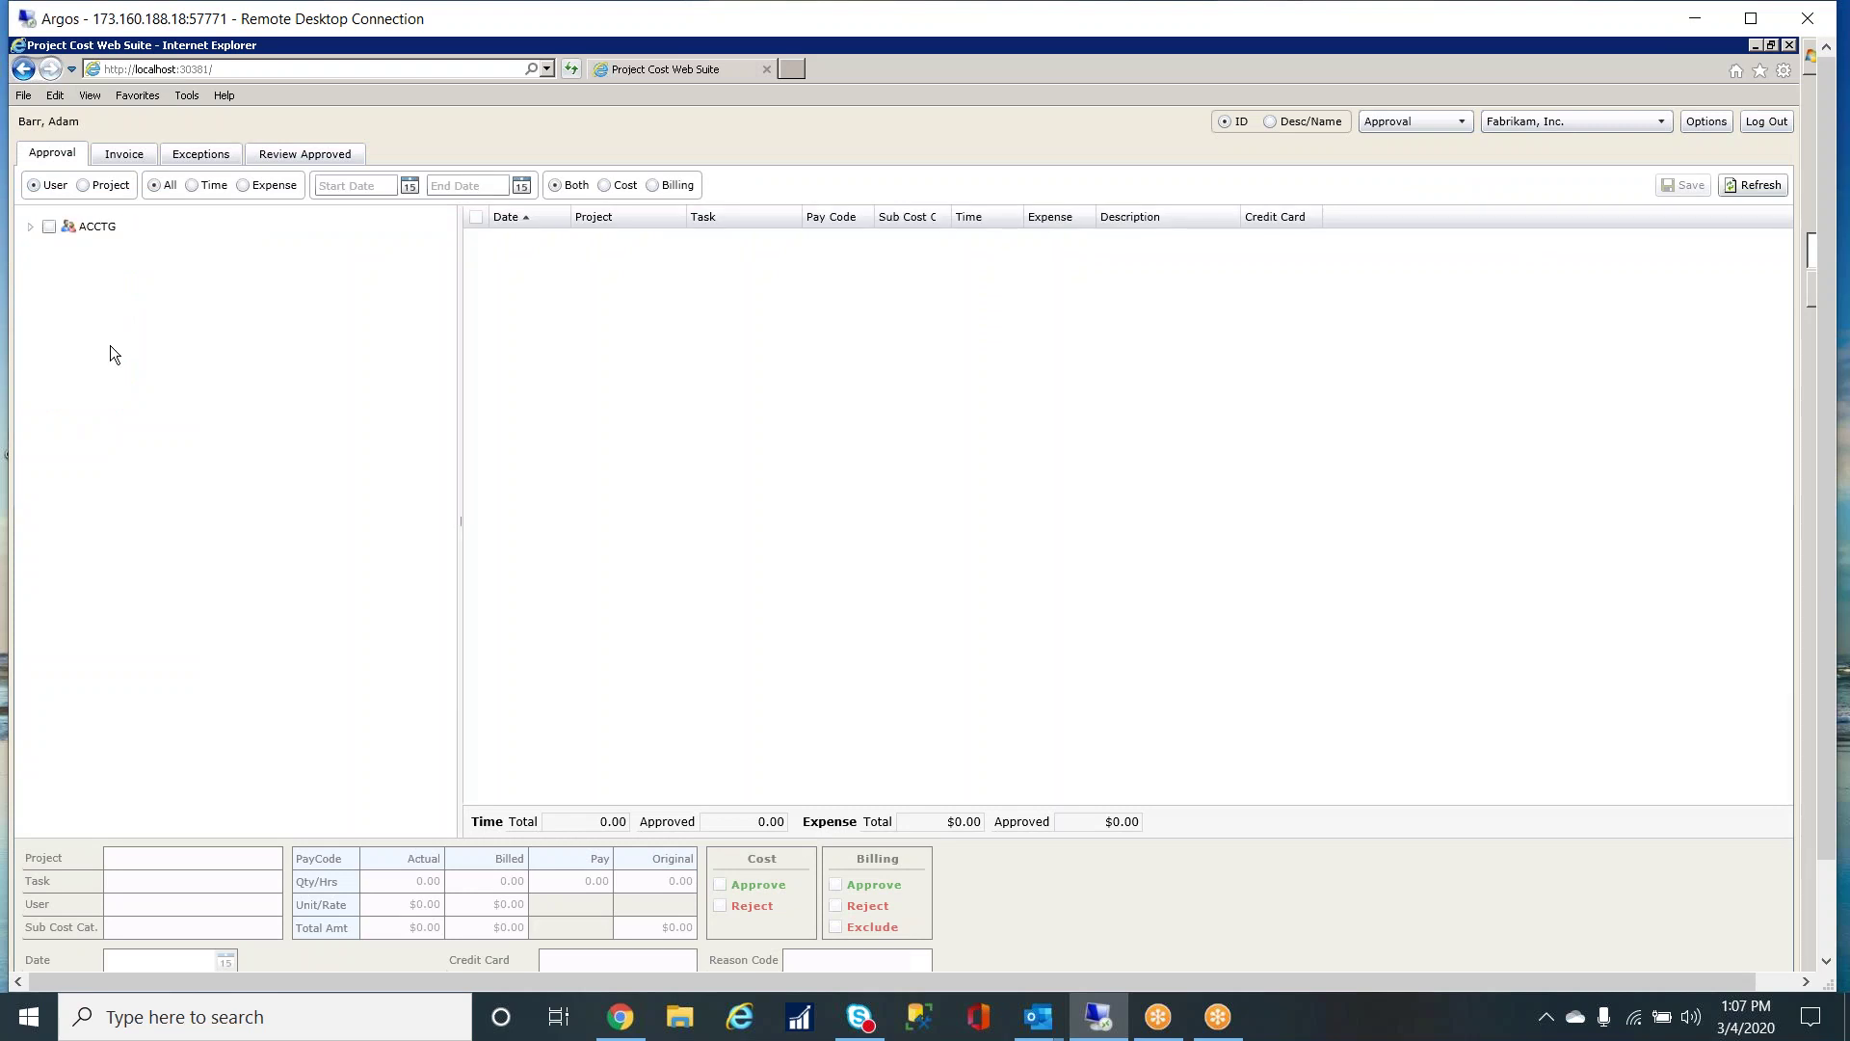
pyautogui.click(32, 228)
pyautogui.click(114, 251)
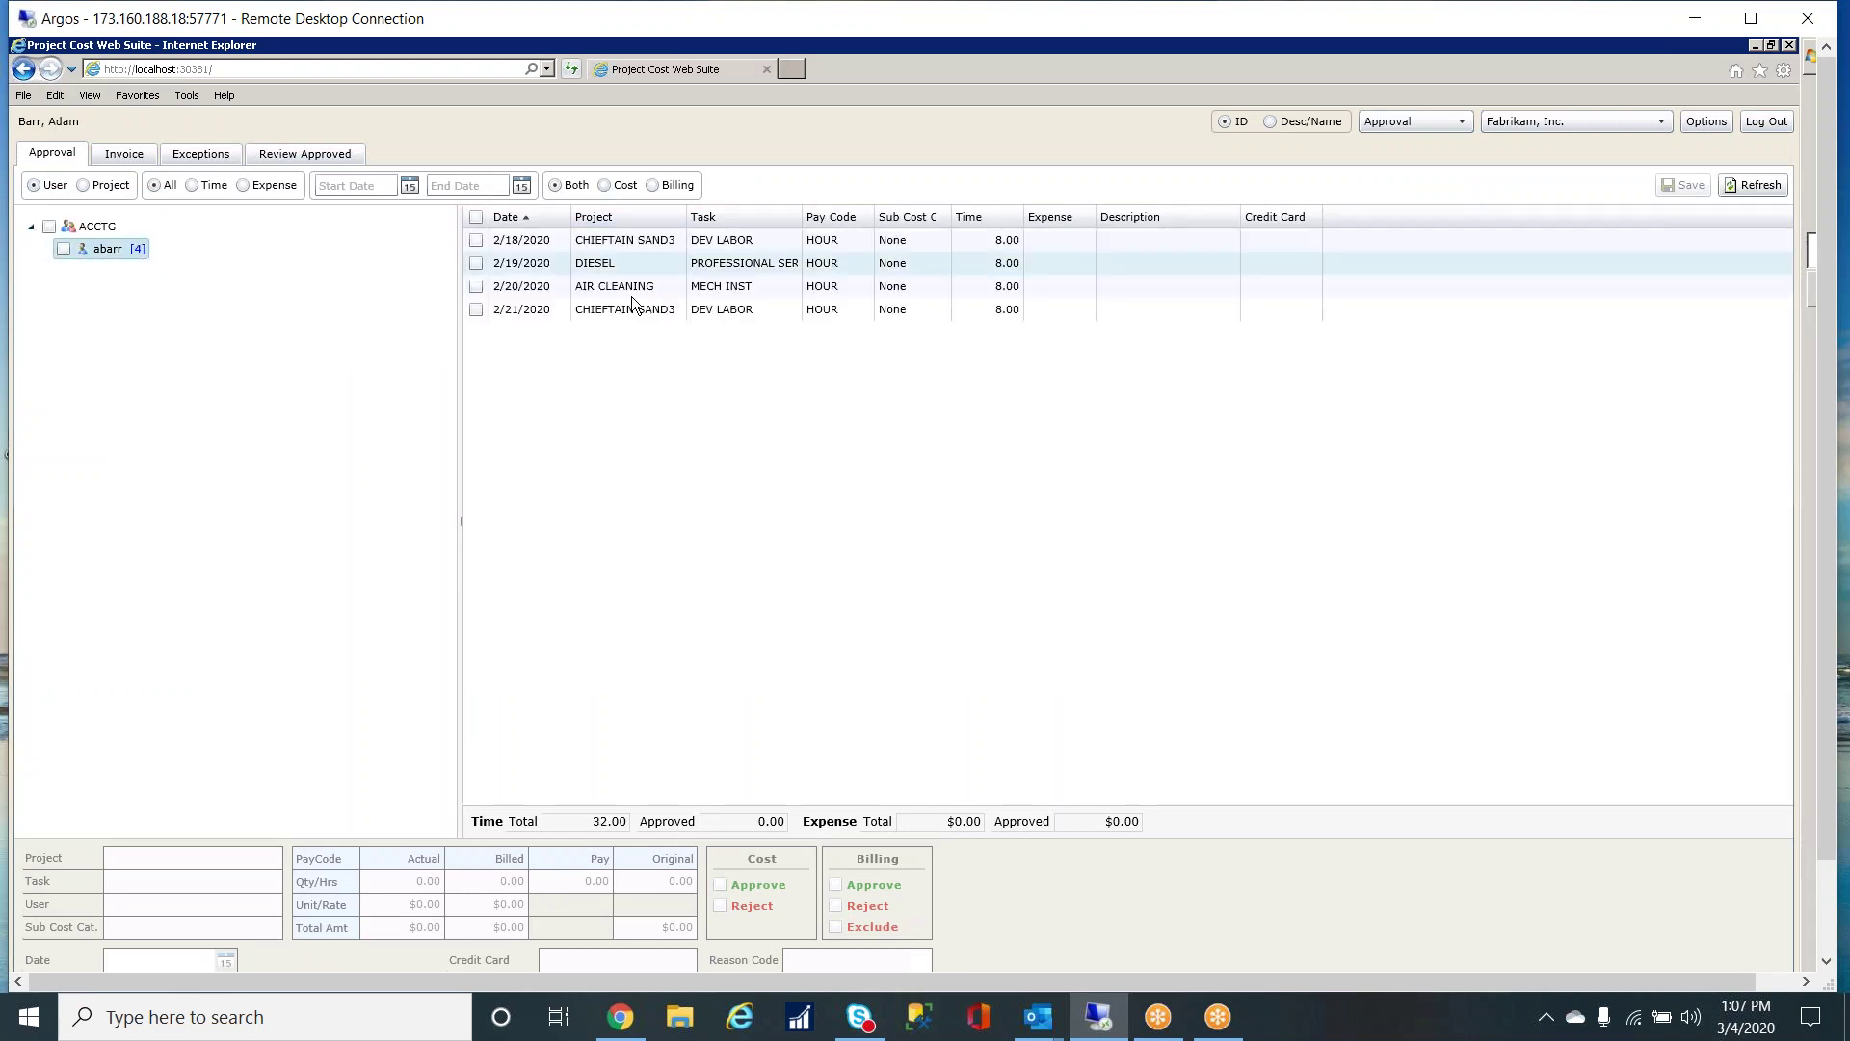
pyautogui.click(615, 240)
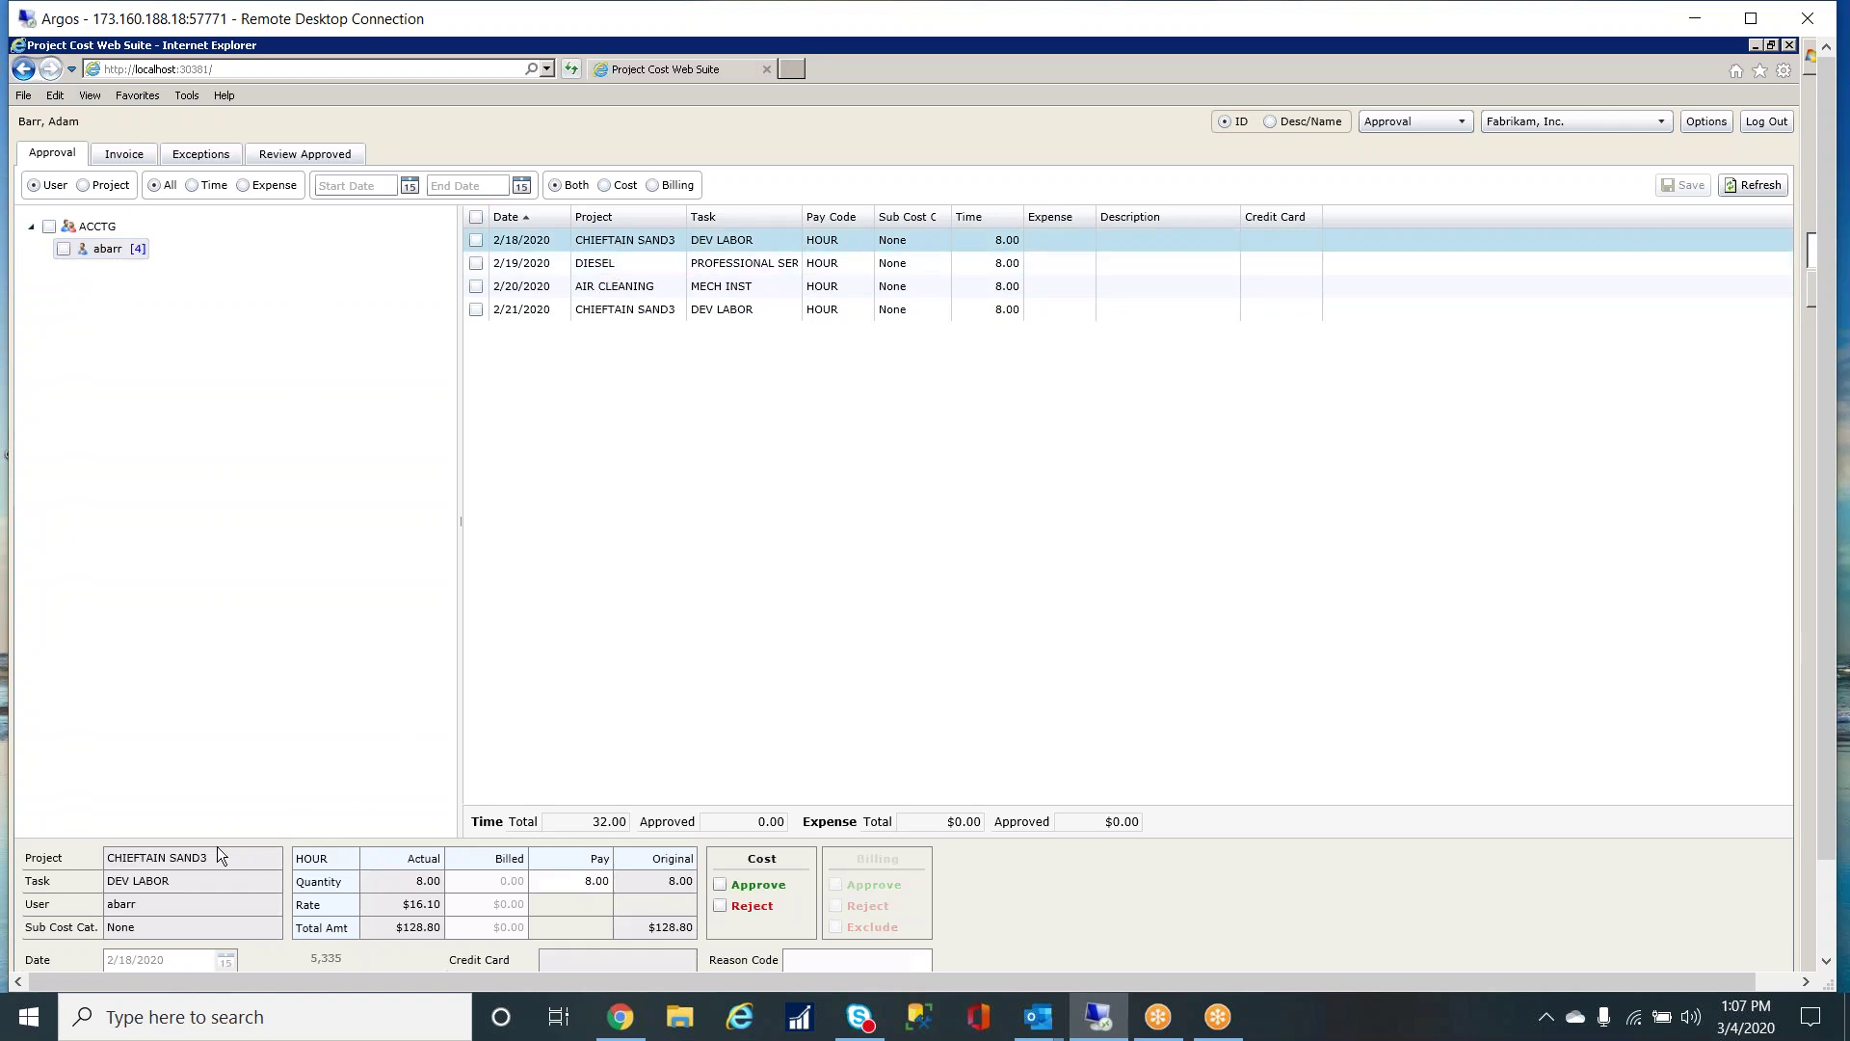
pyautogui.click(1827, 961)
pyautogui.click(1826, 961)
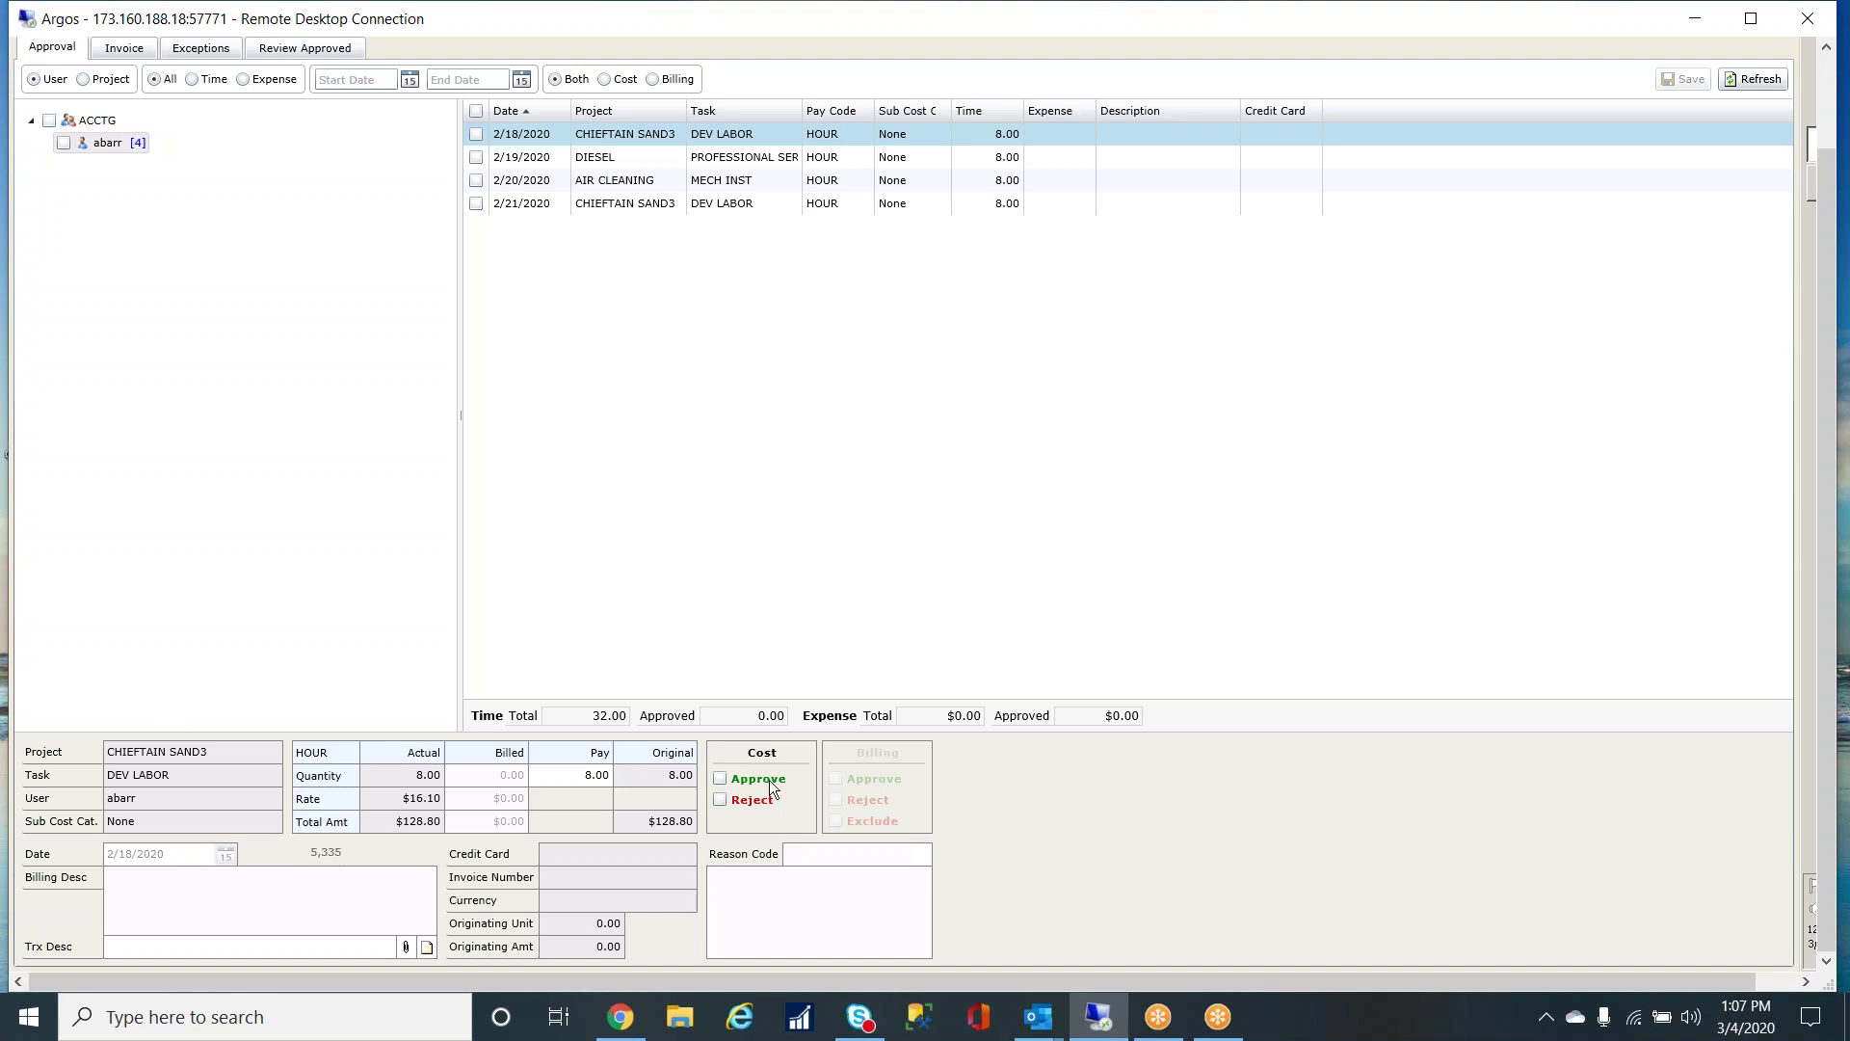
pyautogui.scroll(3, 1834, 747)
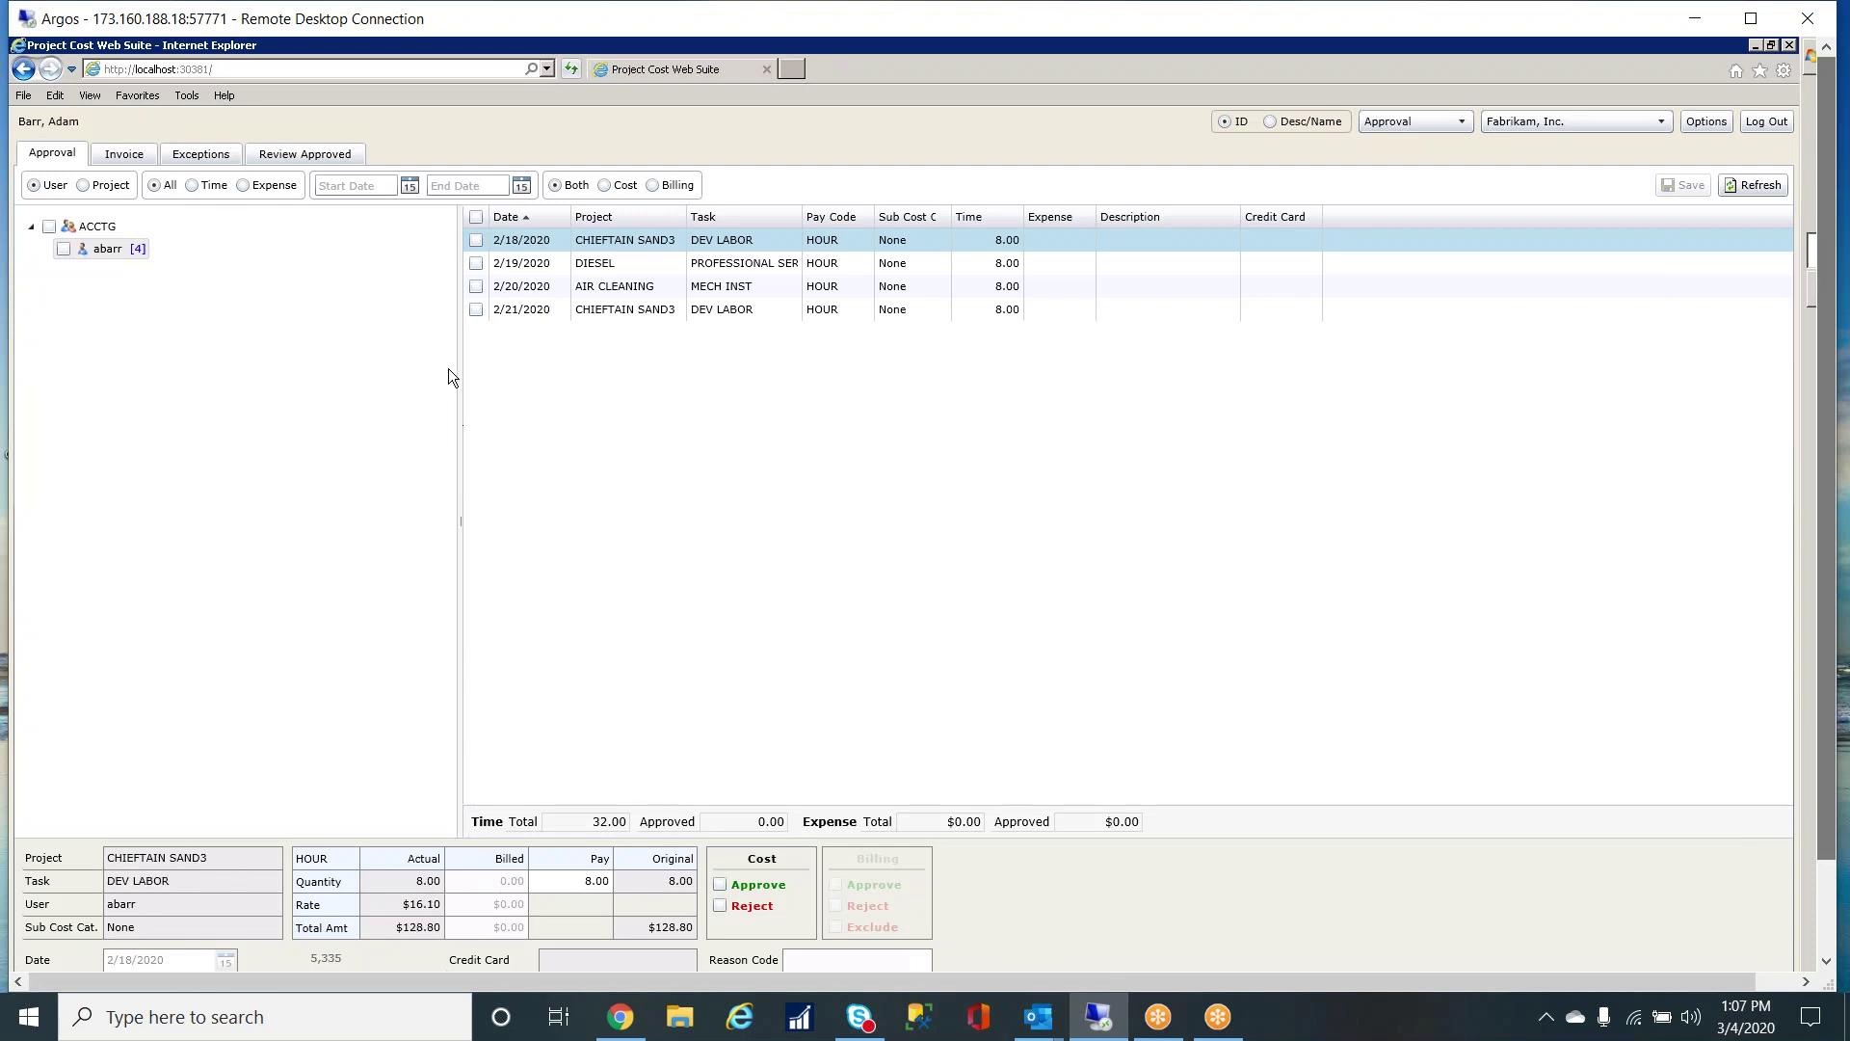
# - Approve all four entries, save the approvals, and minimize the browser
pyautogui.click(476, 217)
pyautogui.click(1682, 183)
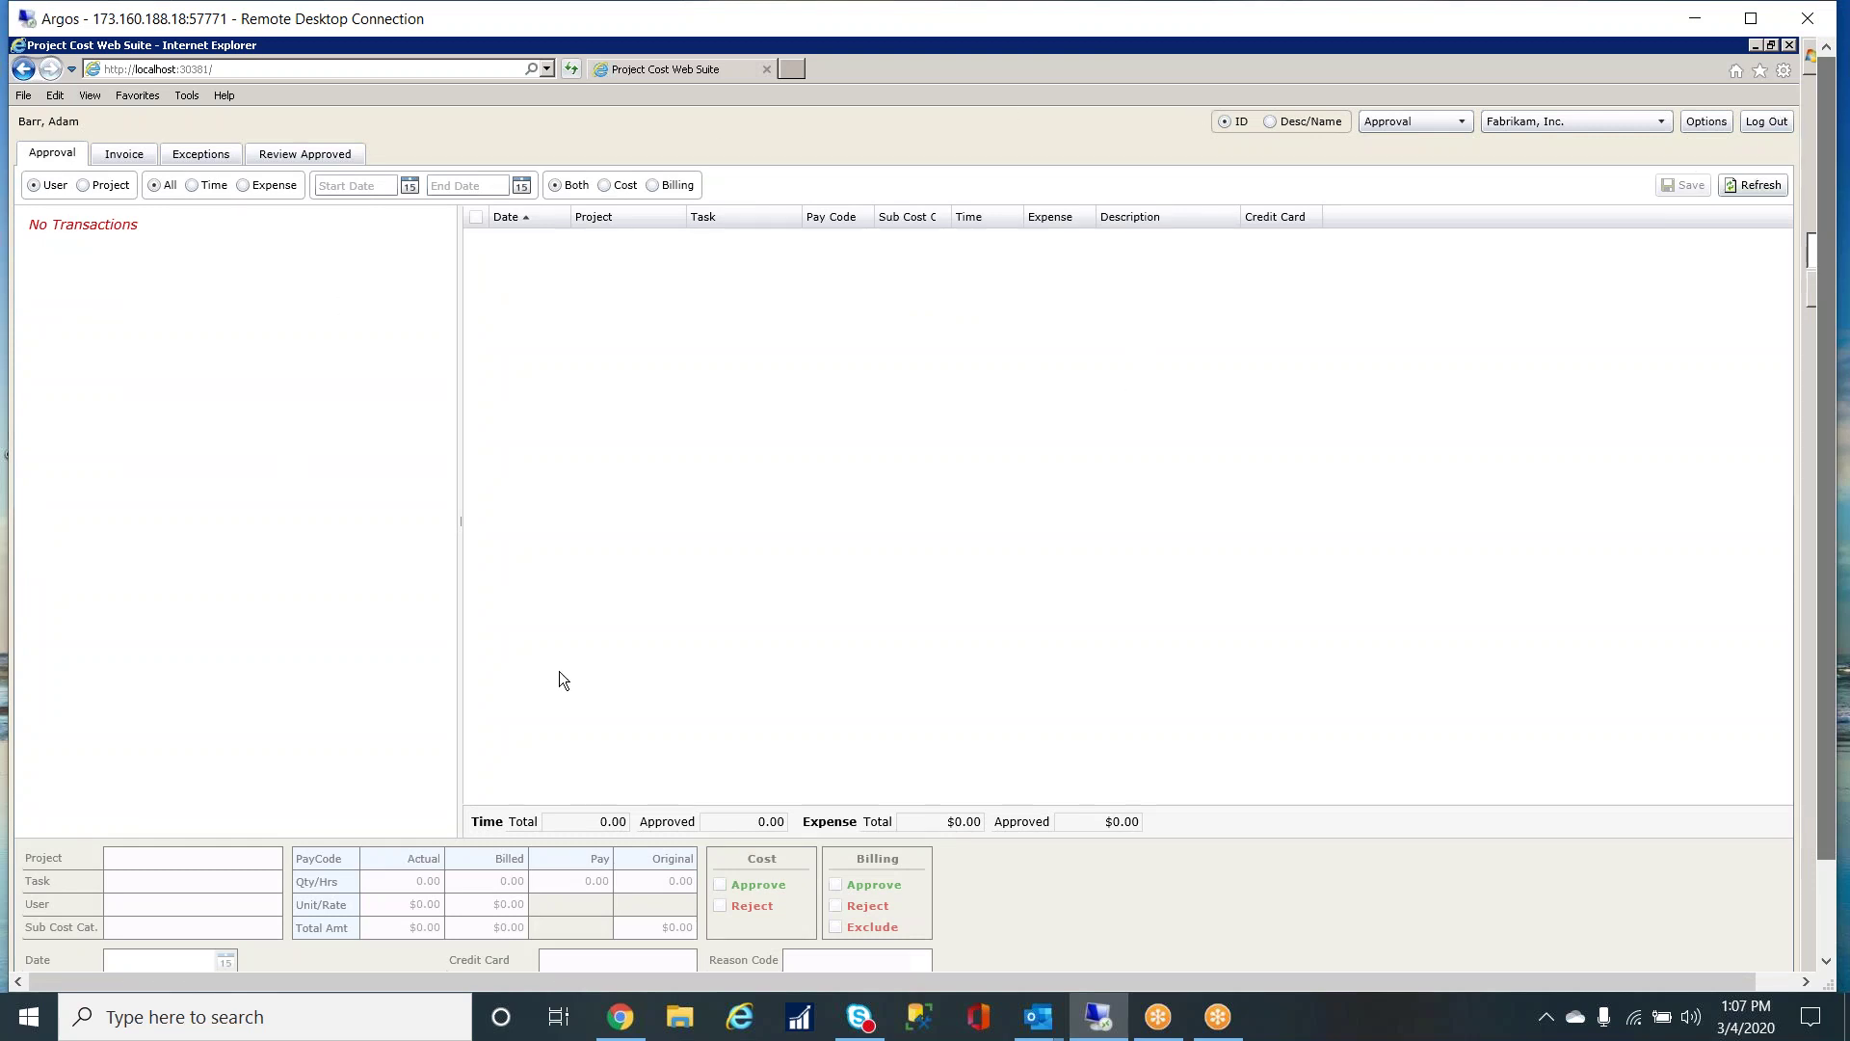
pyautogui.click(1752, 48)
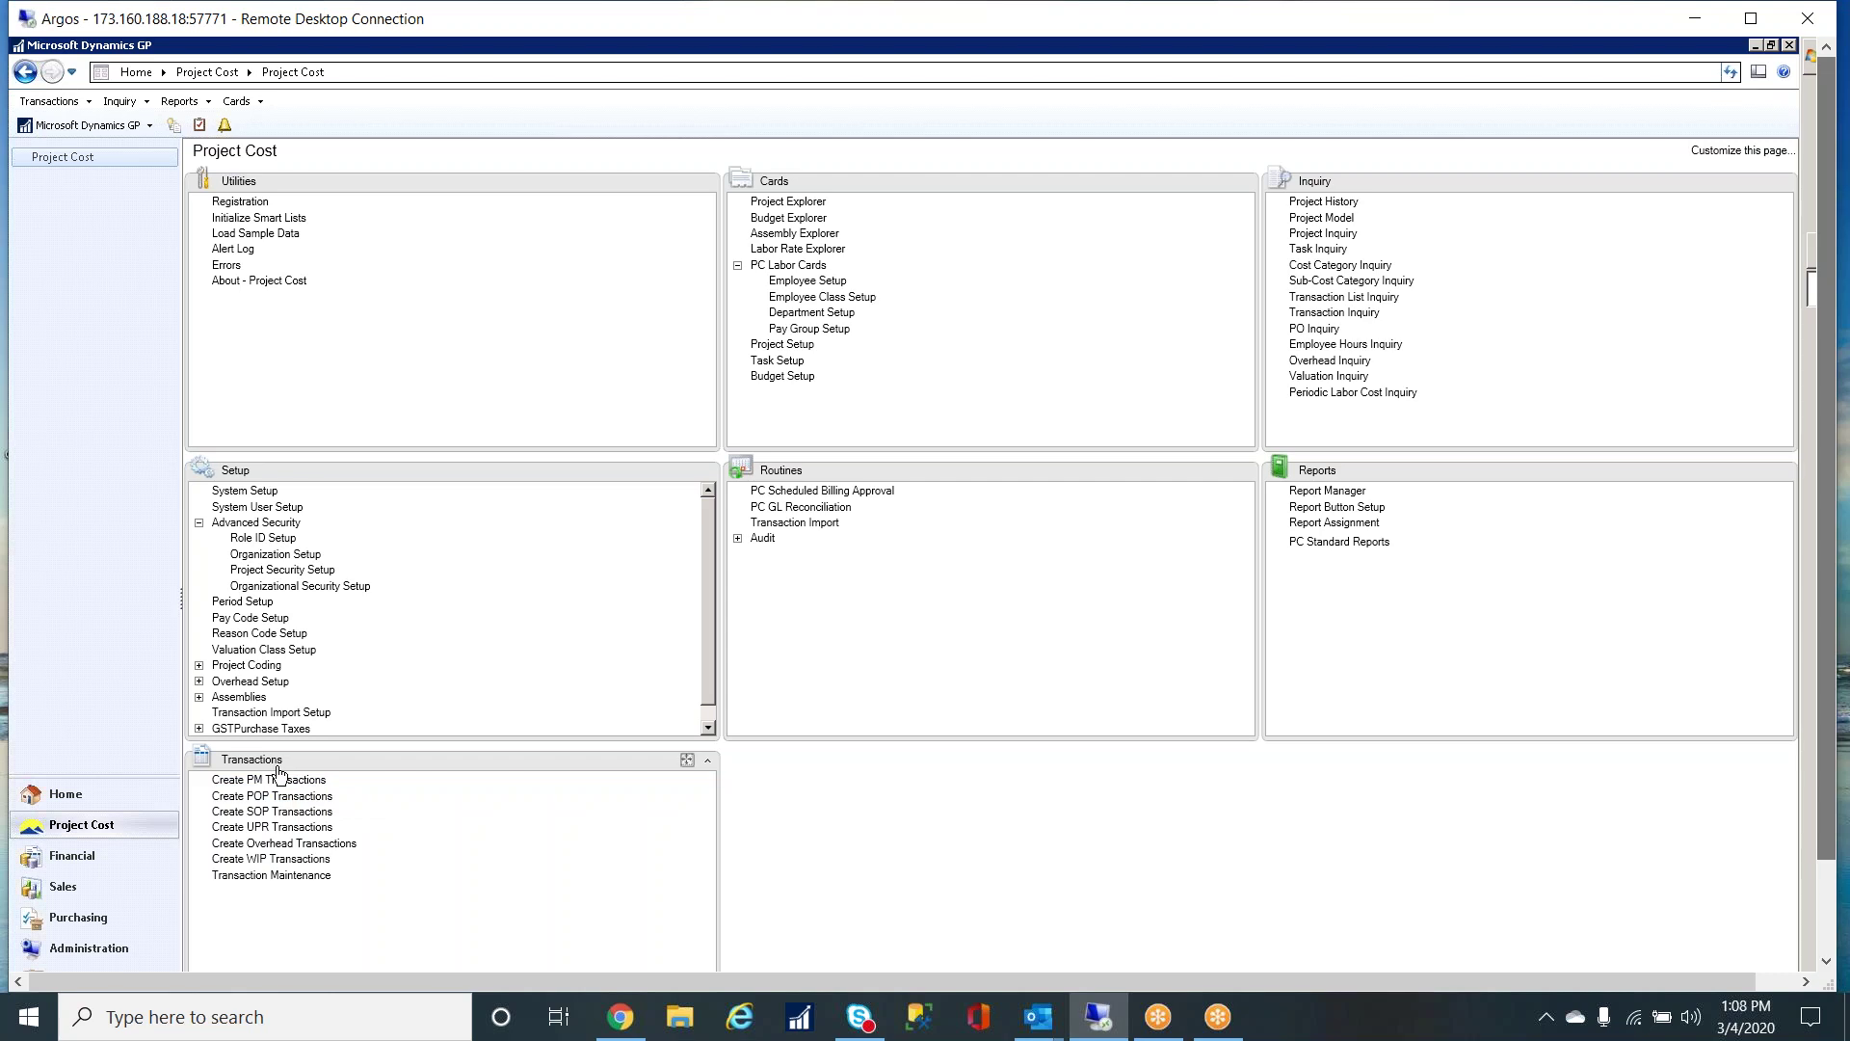
pyautogui.click(244, 820)
pyautogui.moveTo(545, 199); pyautogui.dragTo(789, 109)
pyautogui.click(723, 177)
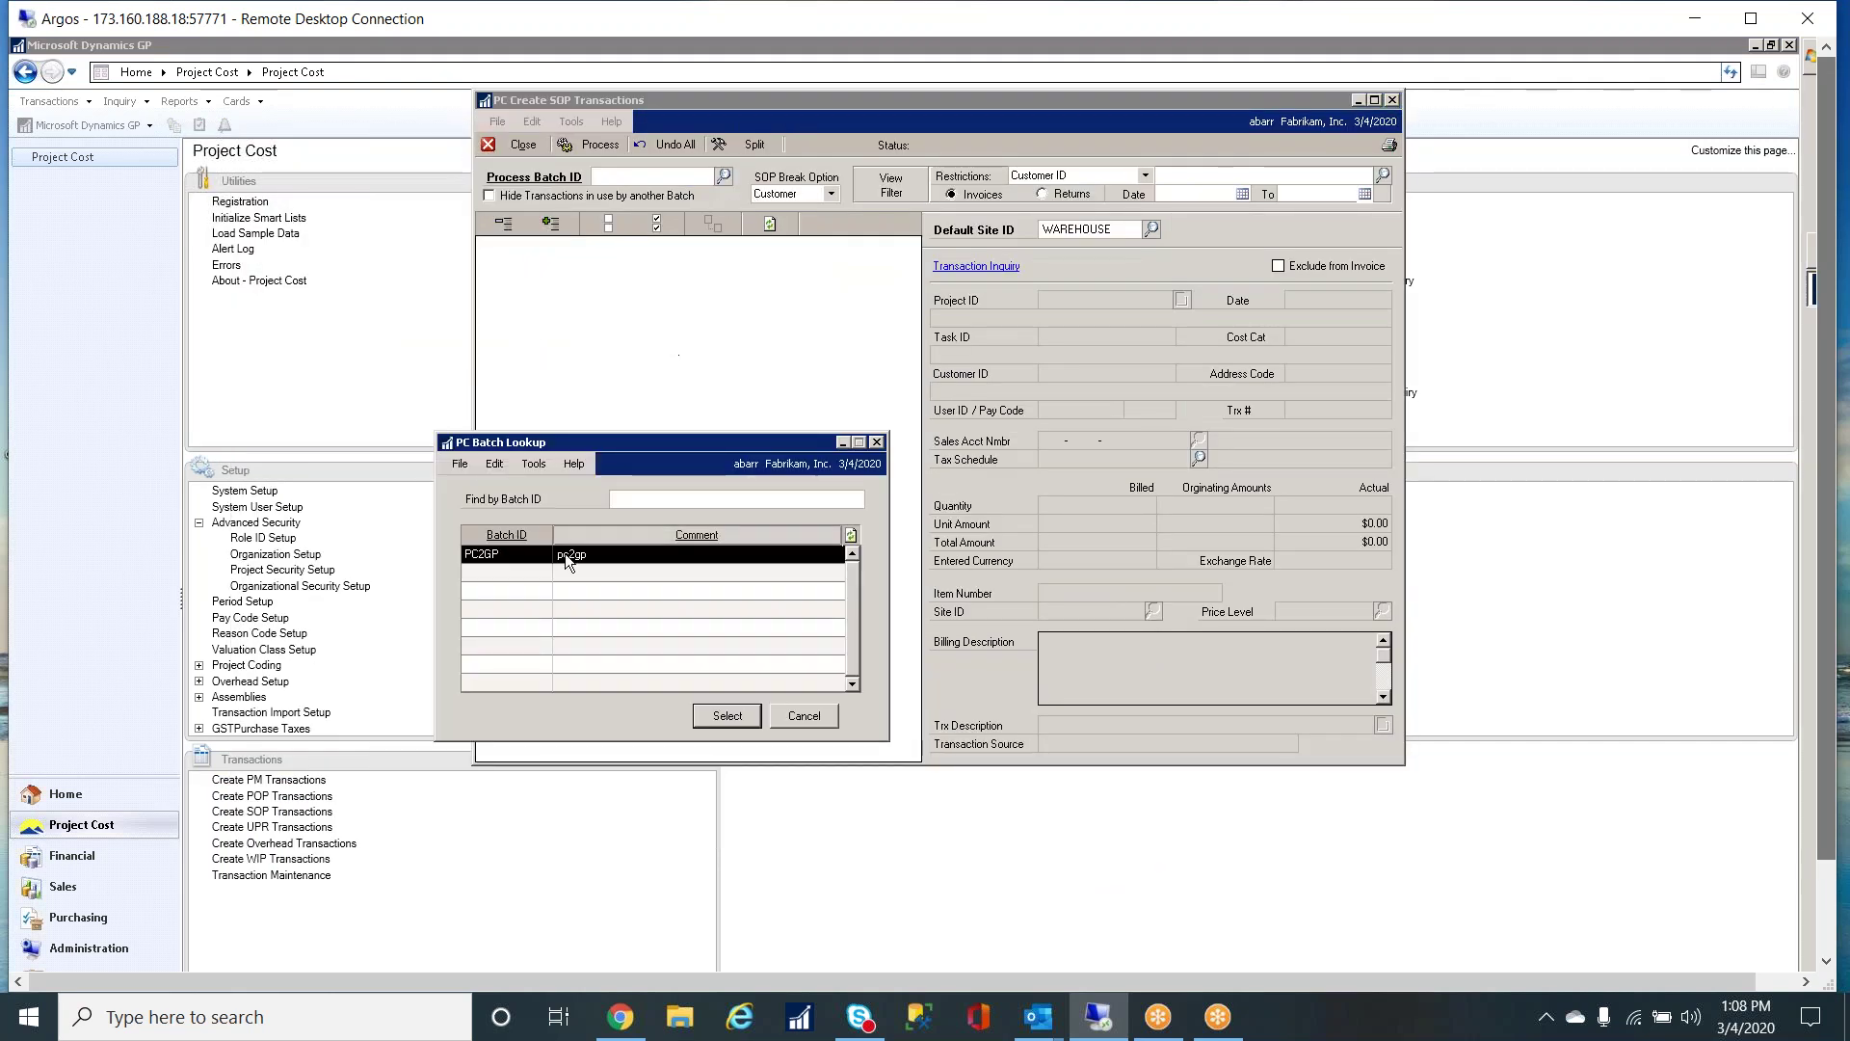
pyautogui.click(726, 715)
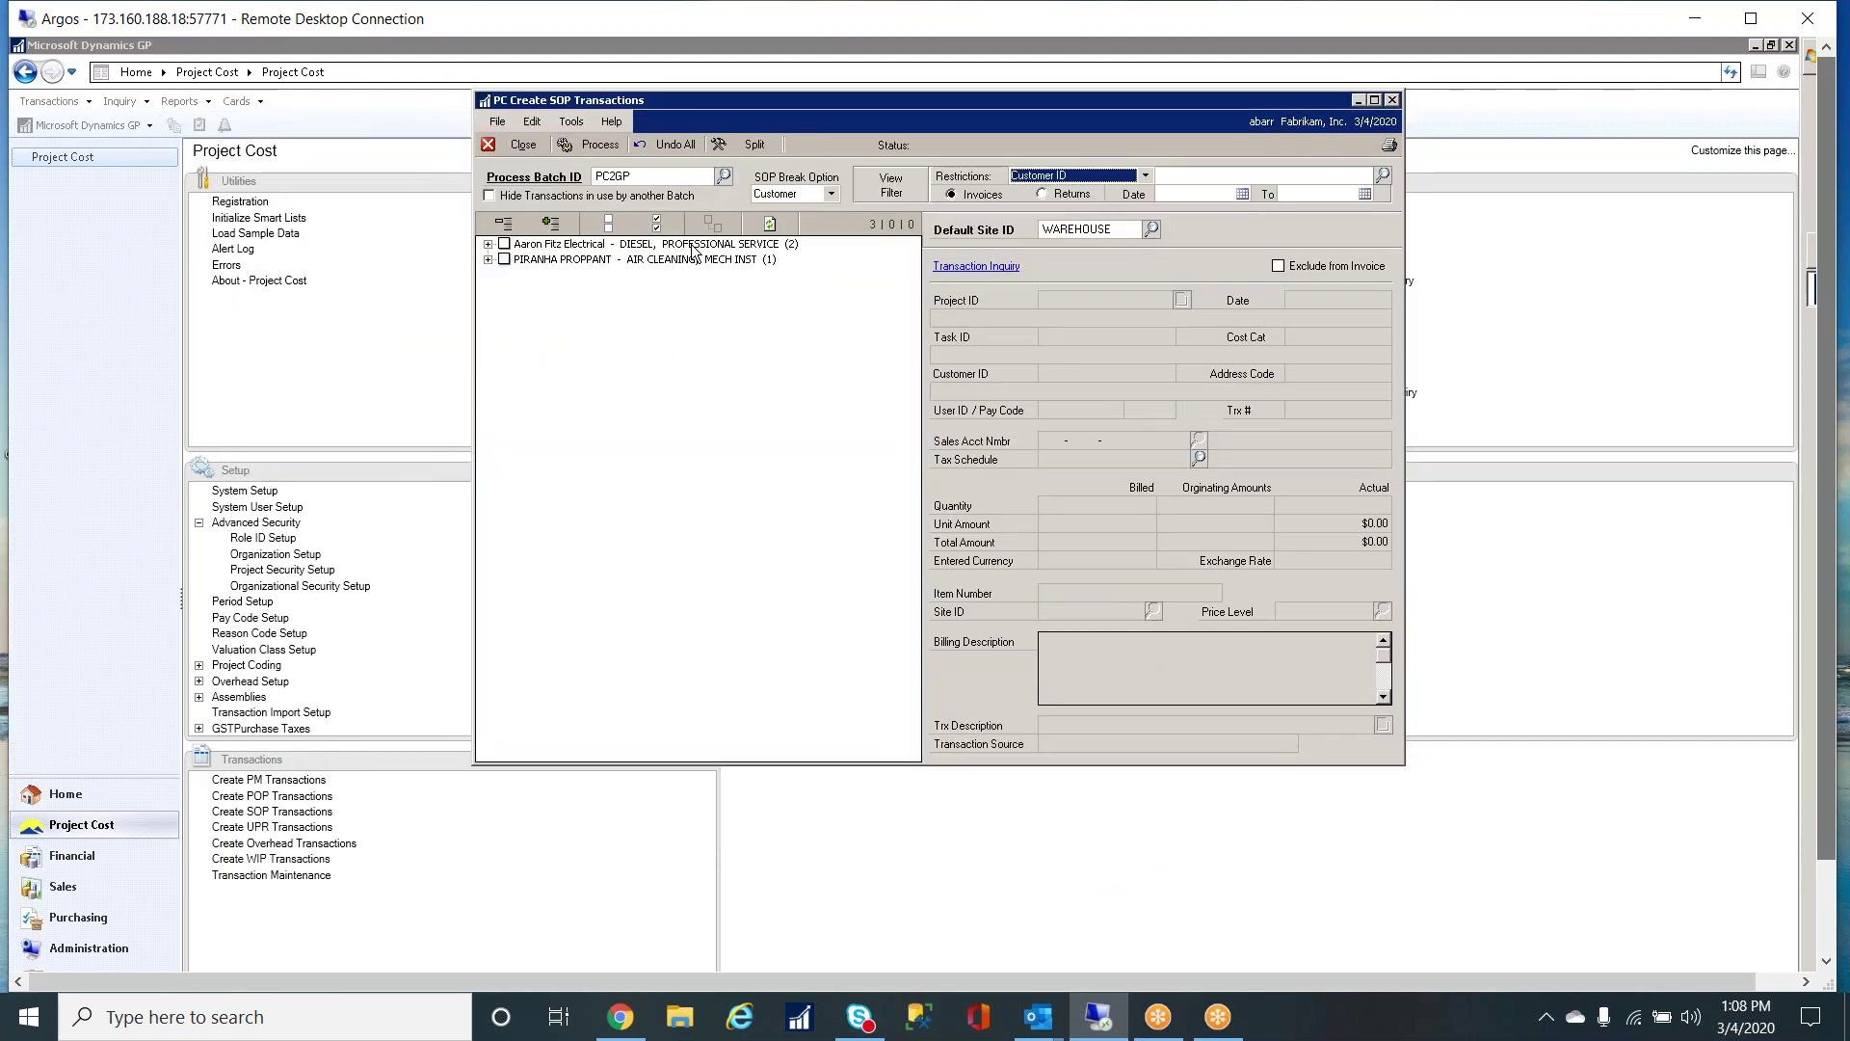
pyautogui.click(488, 244)
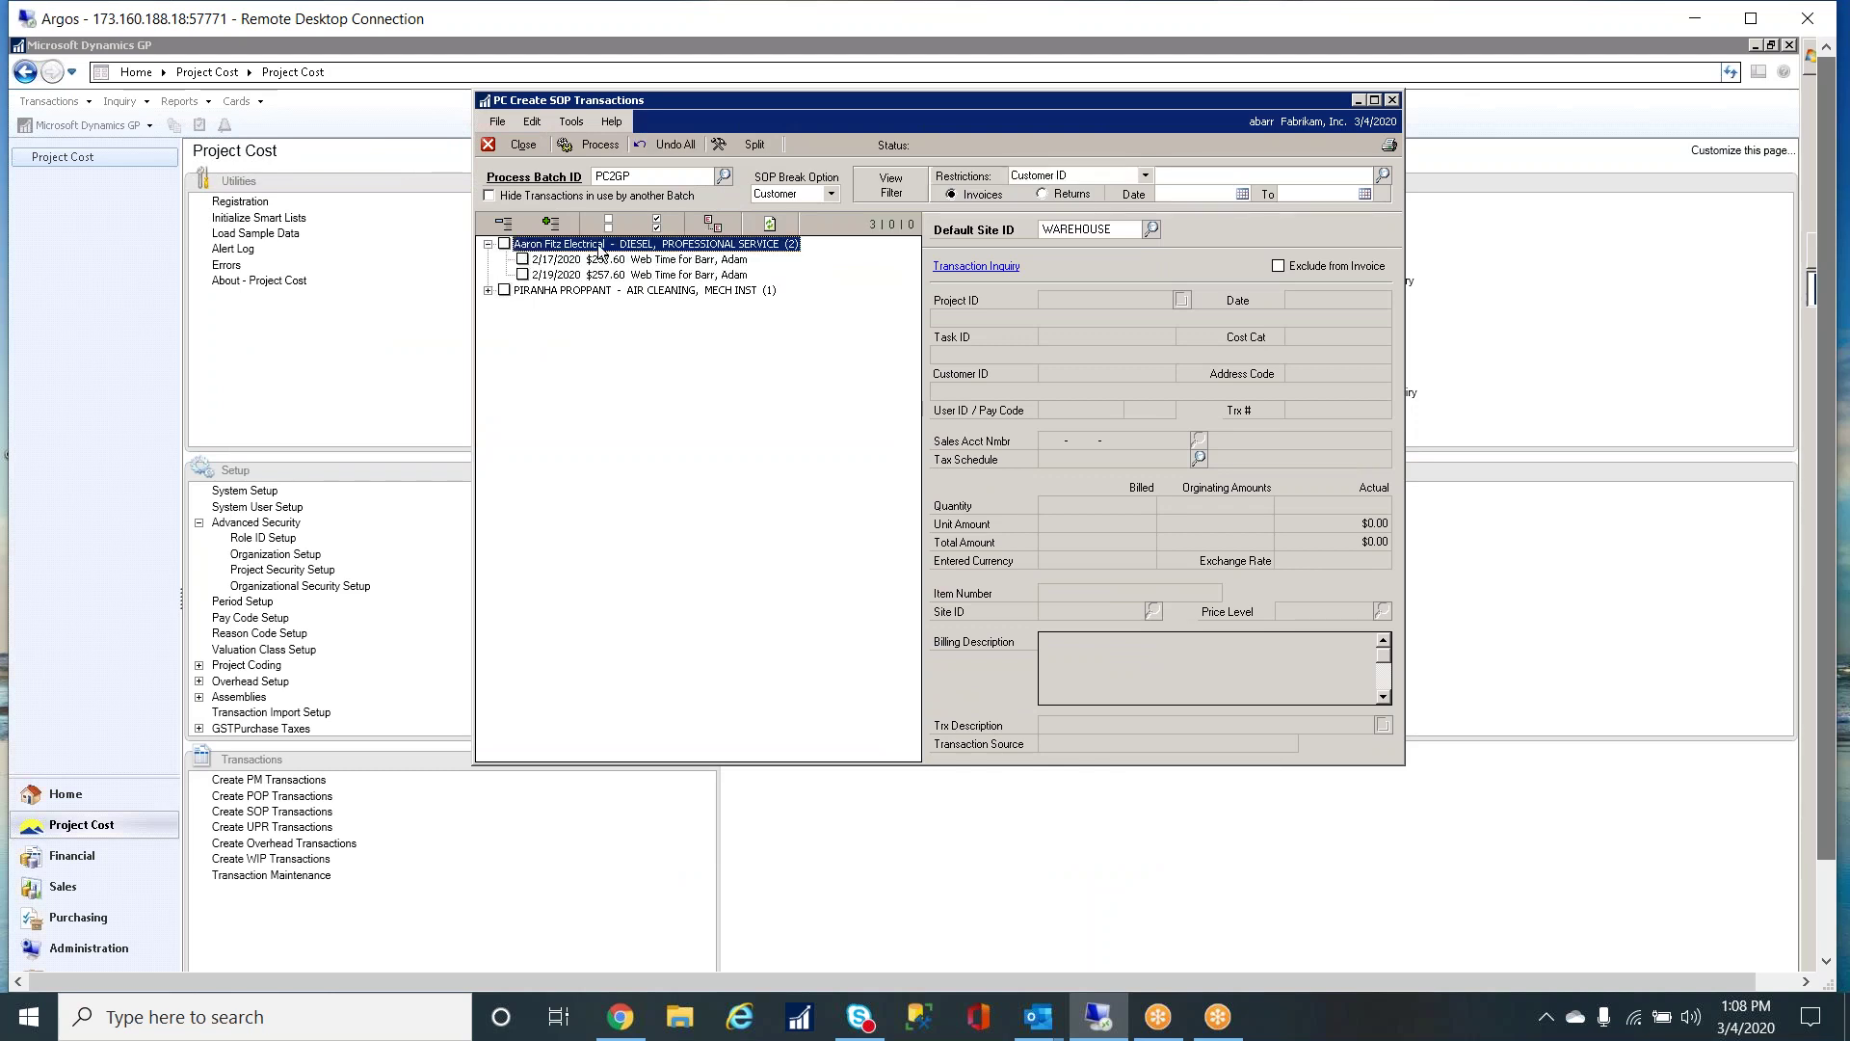
pyautogui.click(686, 261)
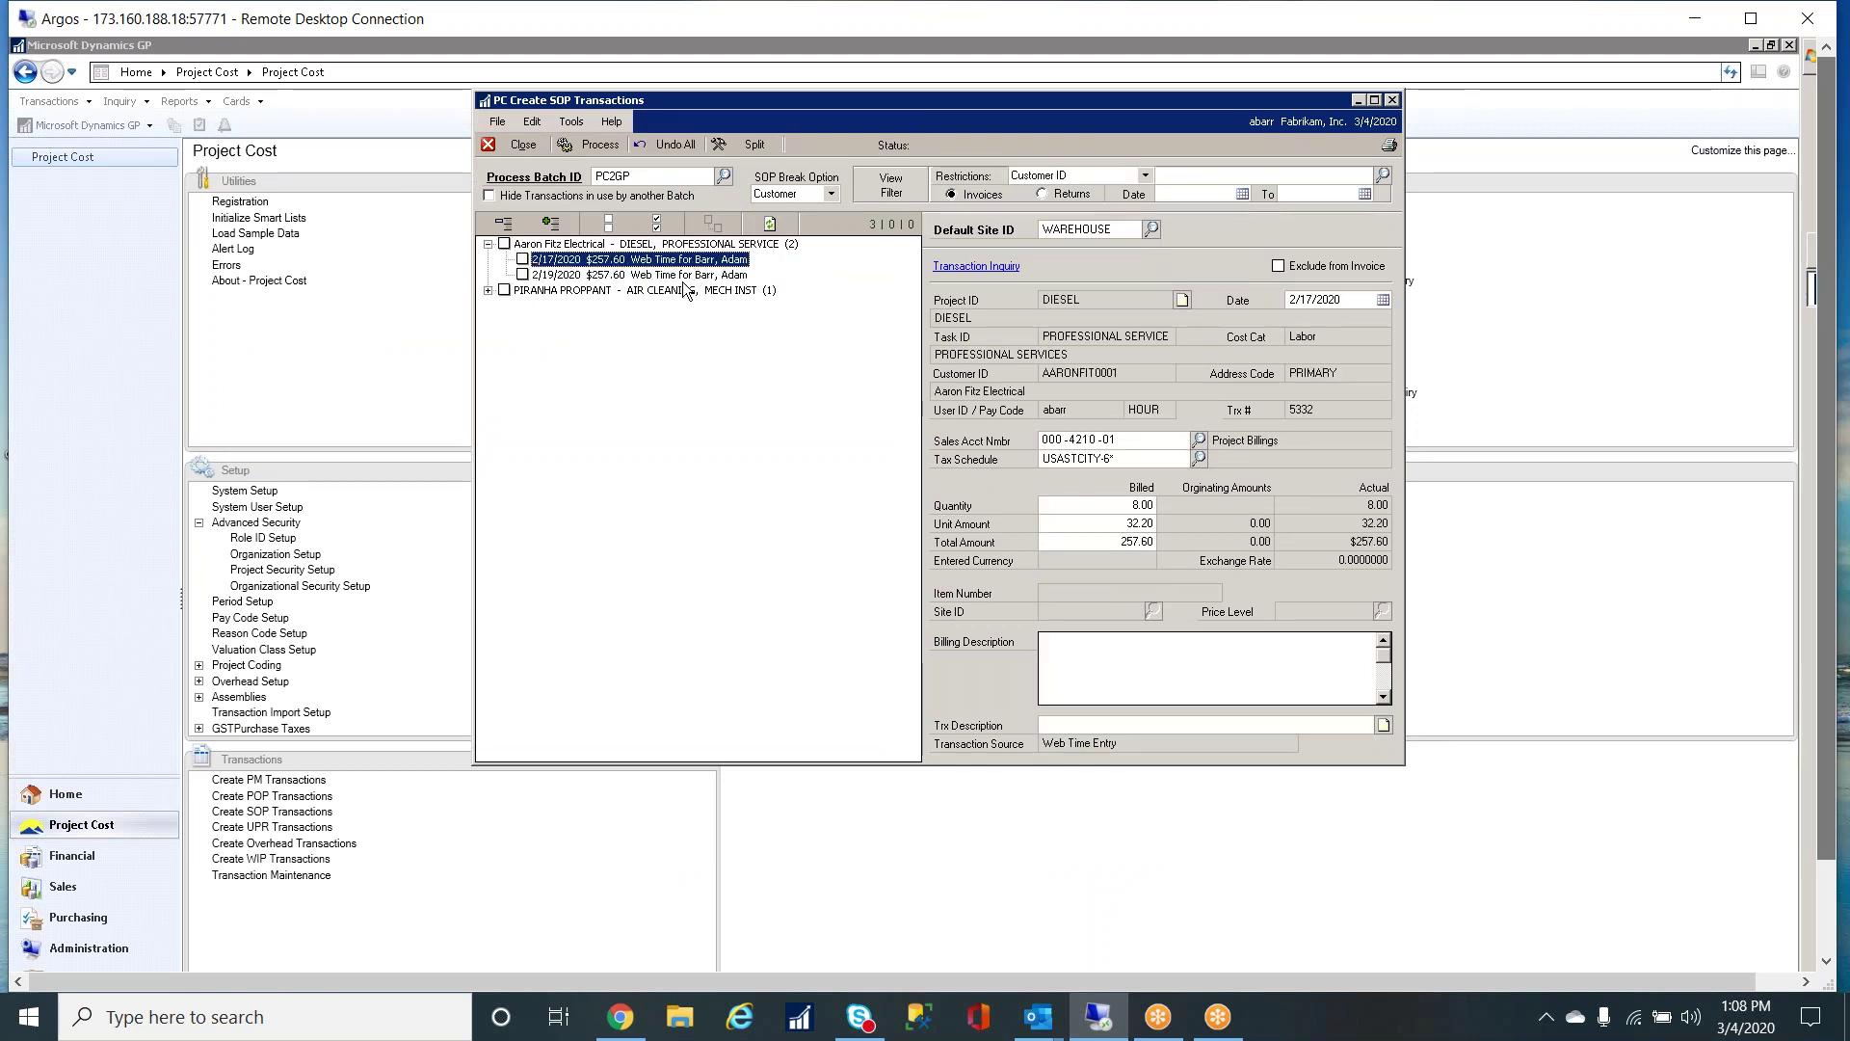
pyautogui.click(686, 275)
pyautogui.click(488, 292)
pyautogui.click(643, 305)
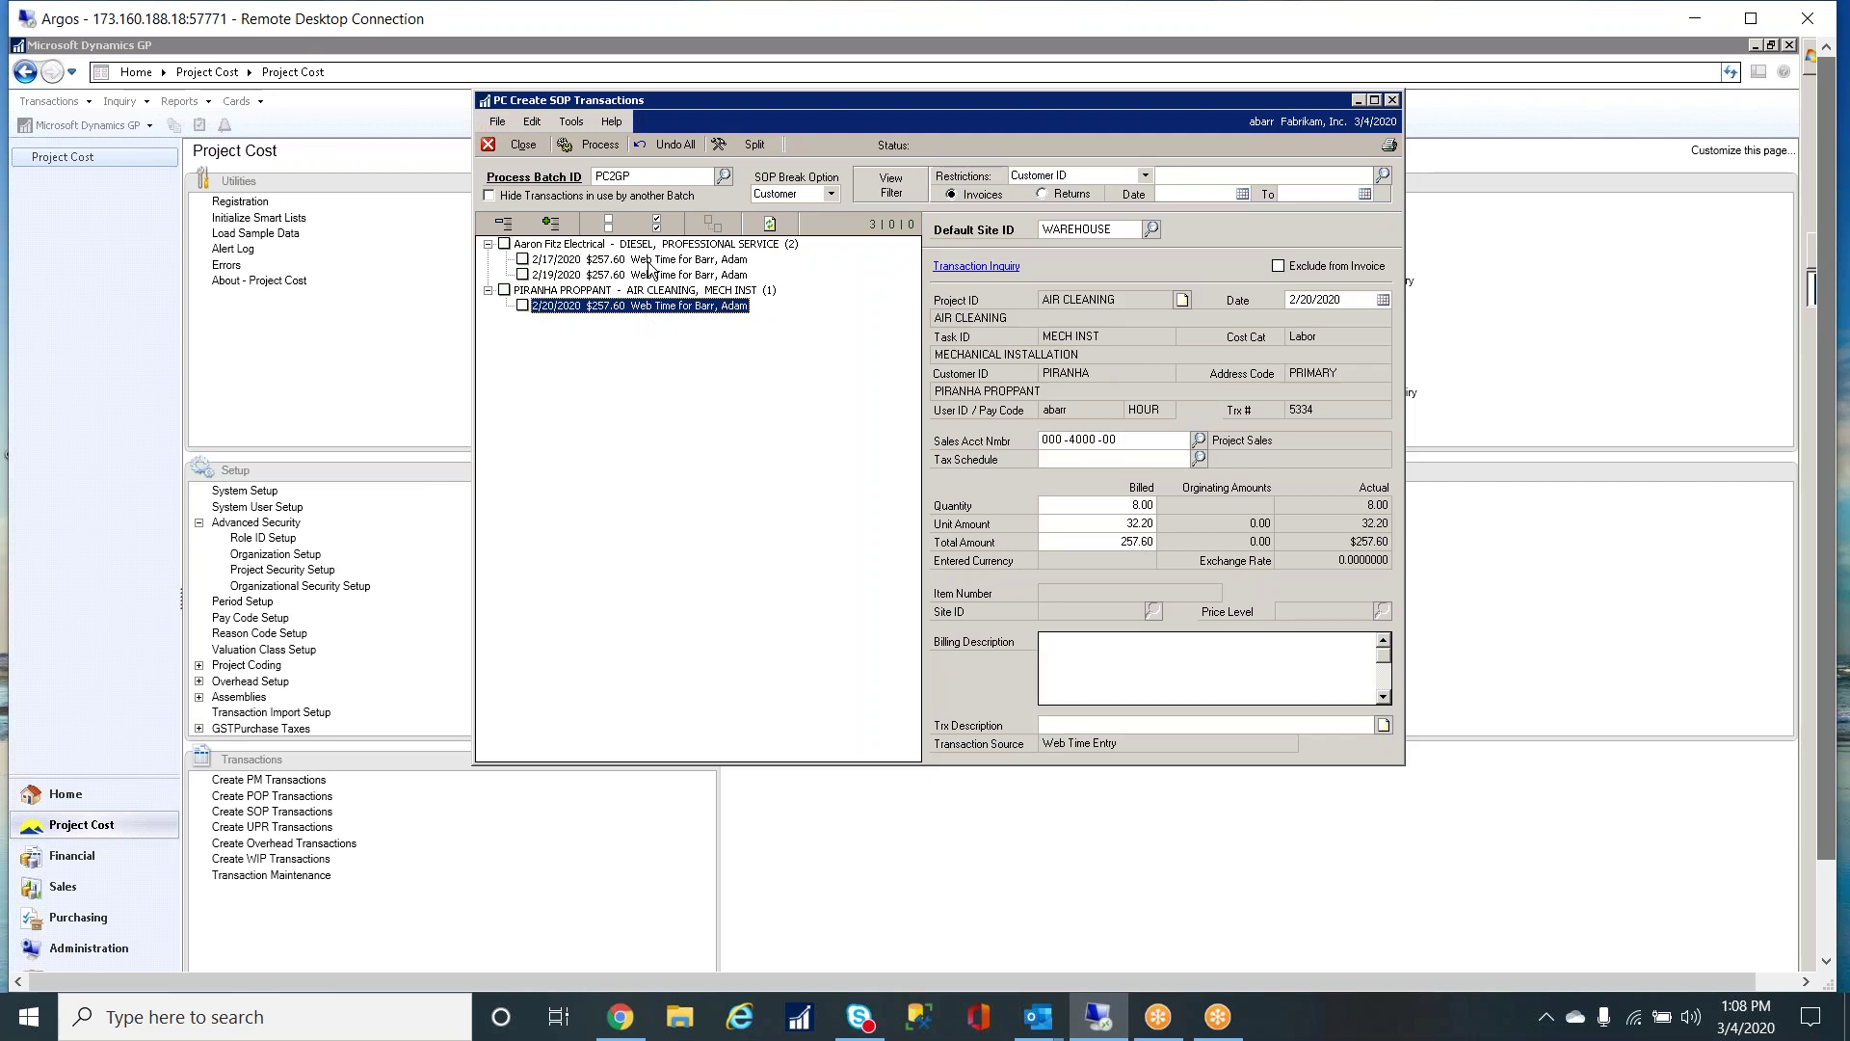
pyautogui.click(644, 260)
pyautogui.click(644, 276)
pyautogui.click(655, 306)
pyautogui.click(505, 245)
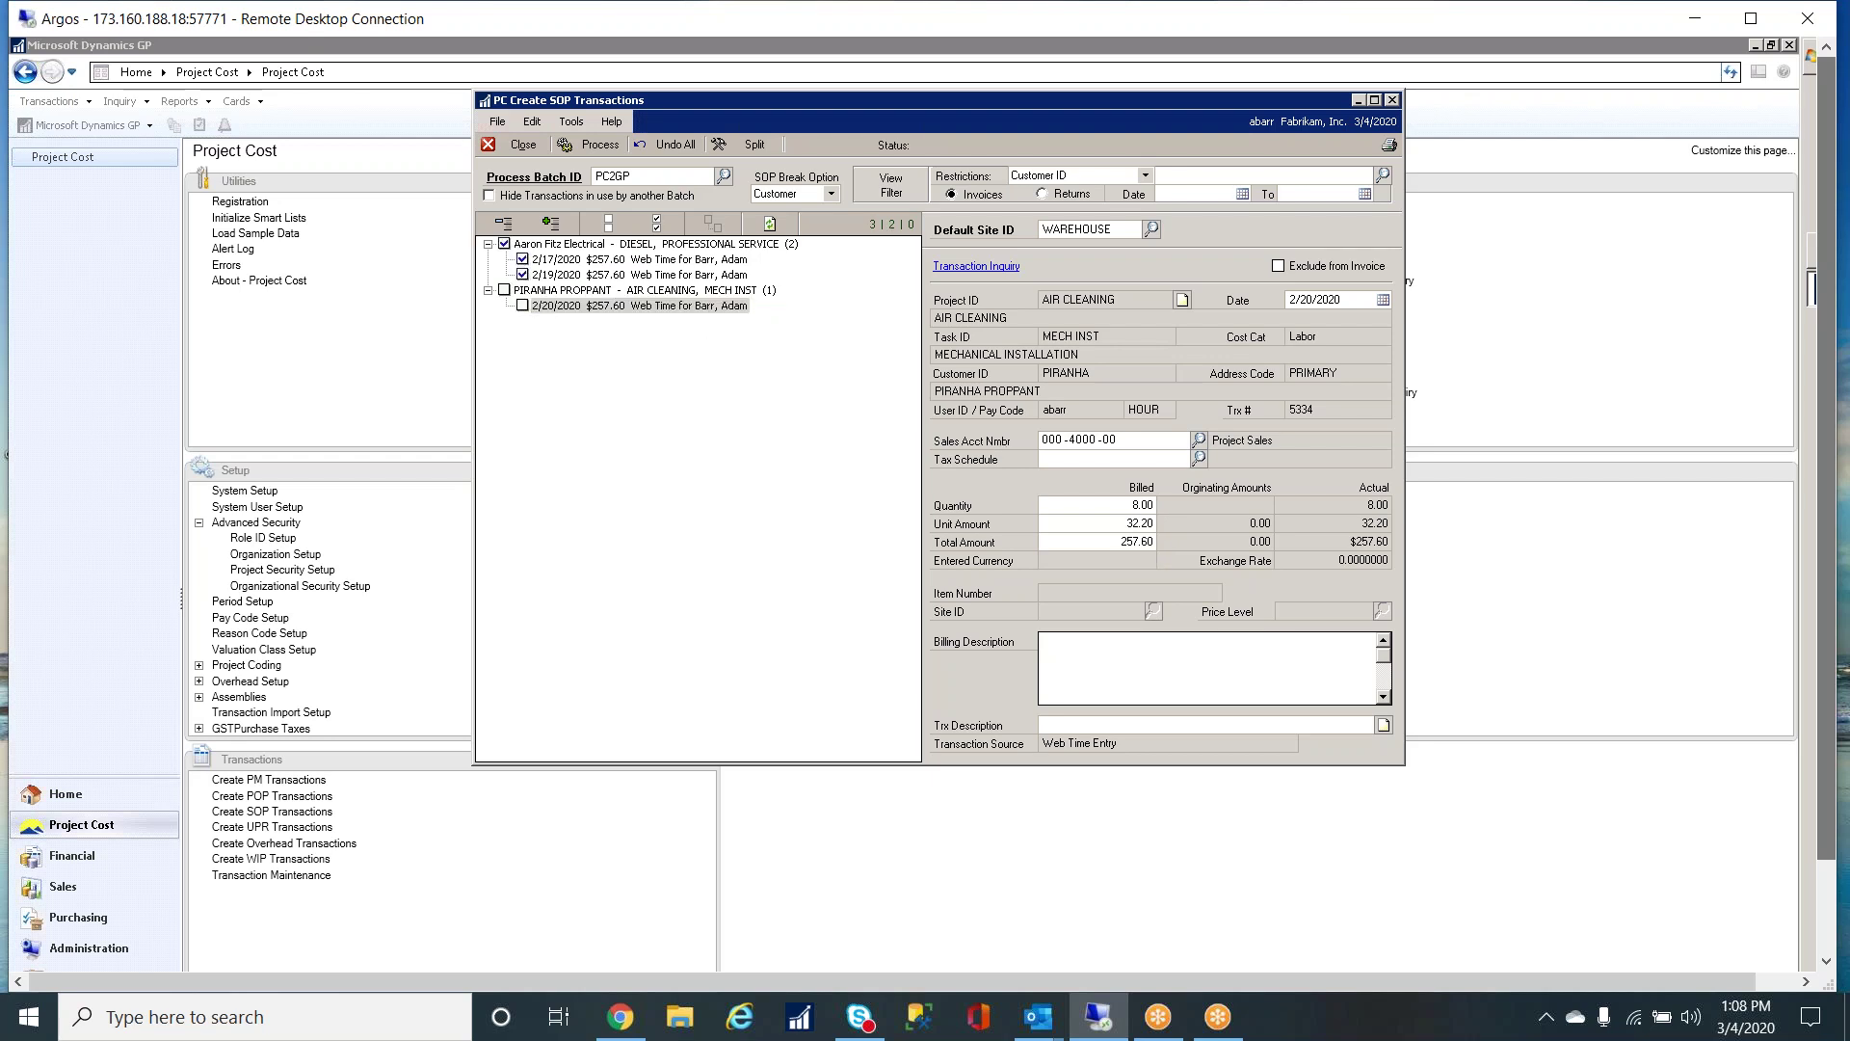
pyautogui.click(600, 146)
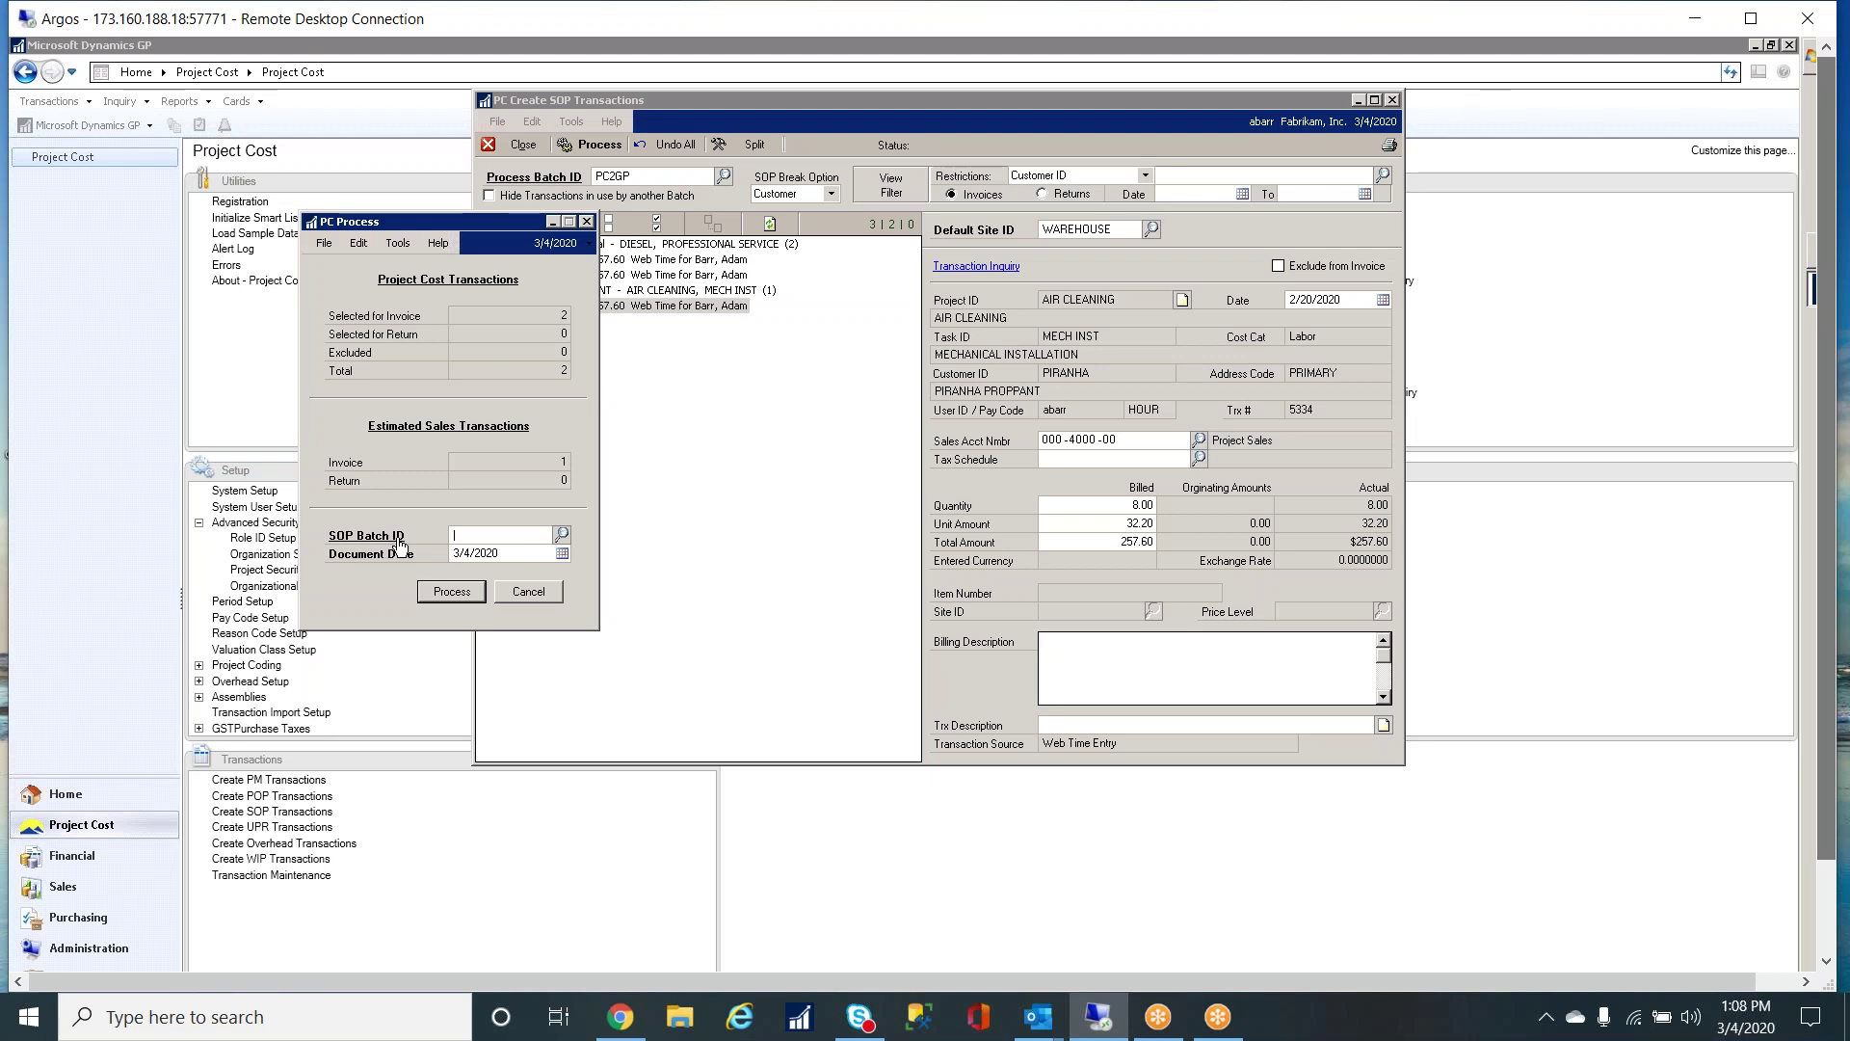
pyautogui.click(587, 222)
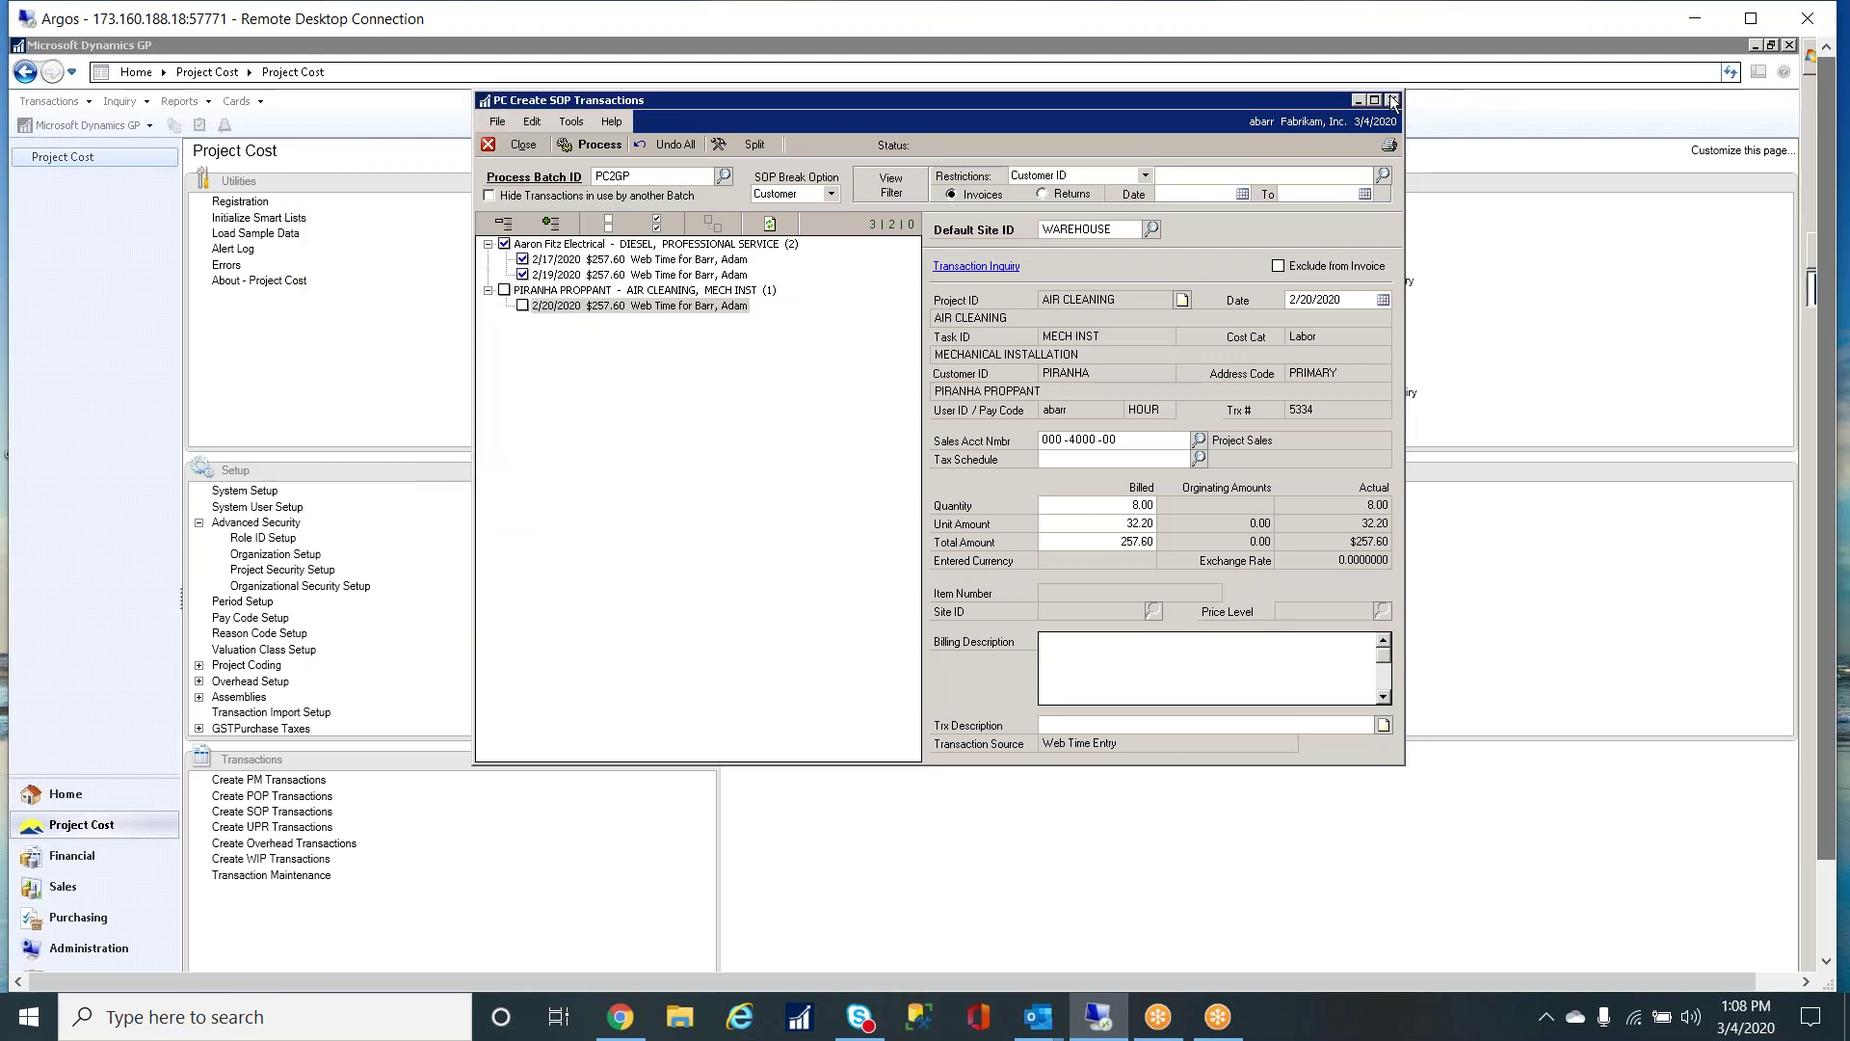
pyautogui.click(1393, 100)
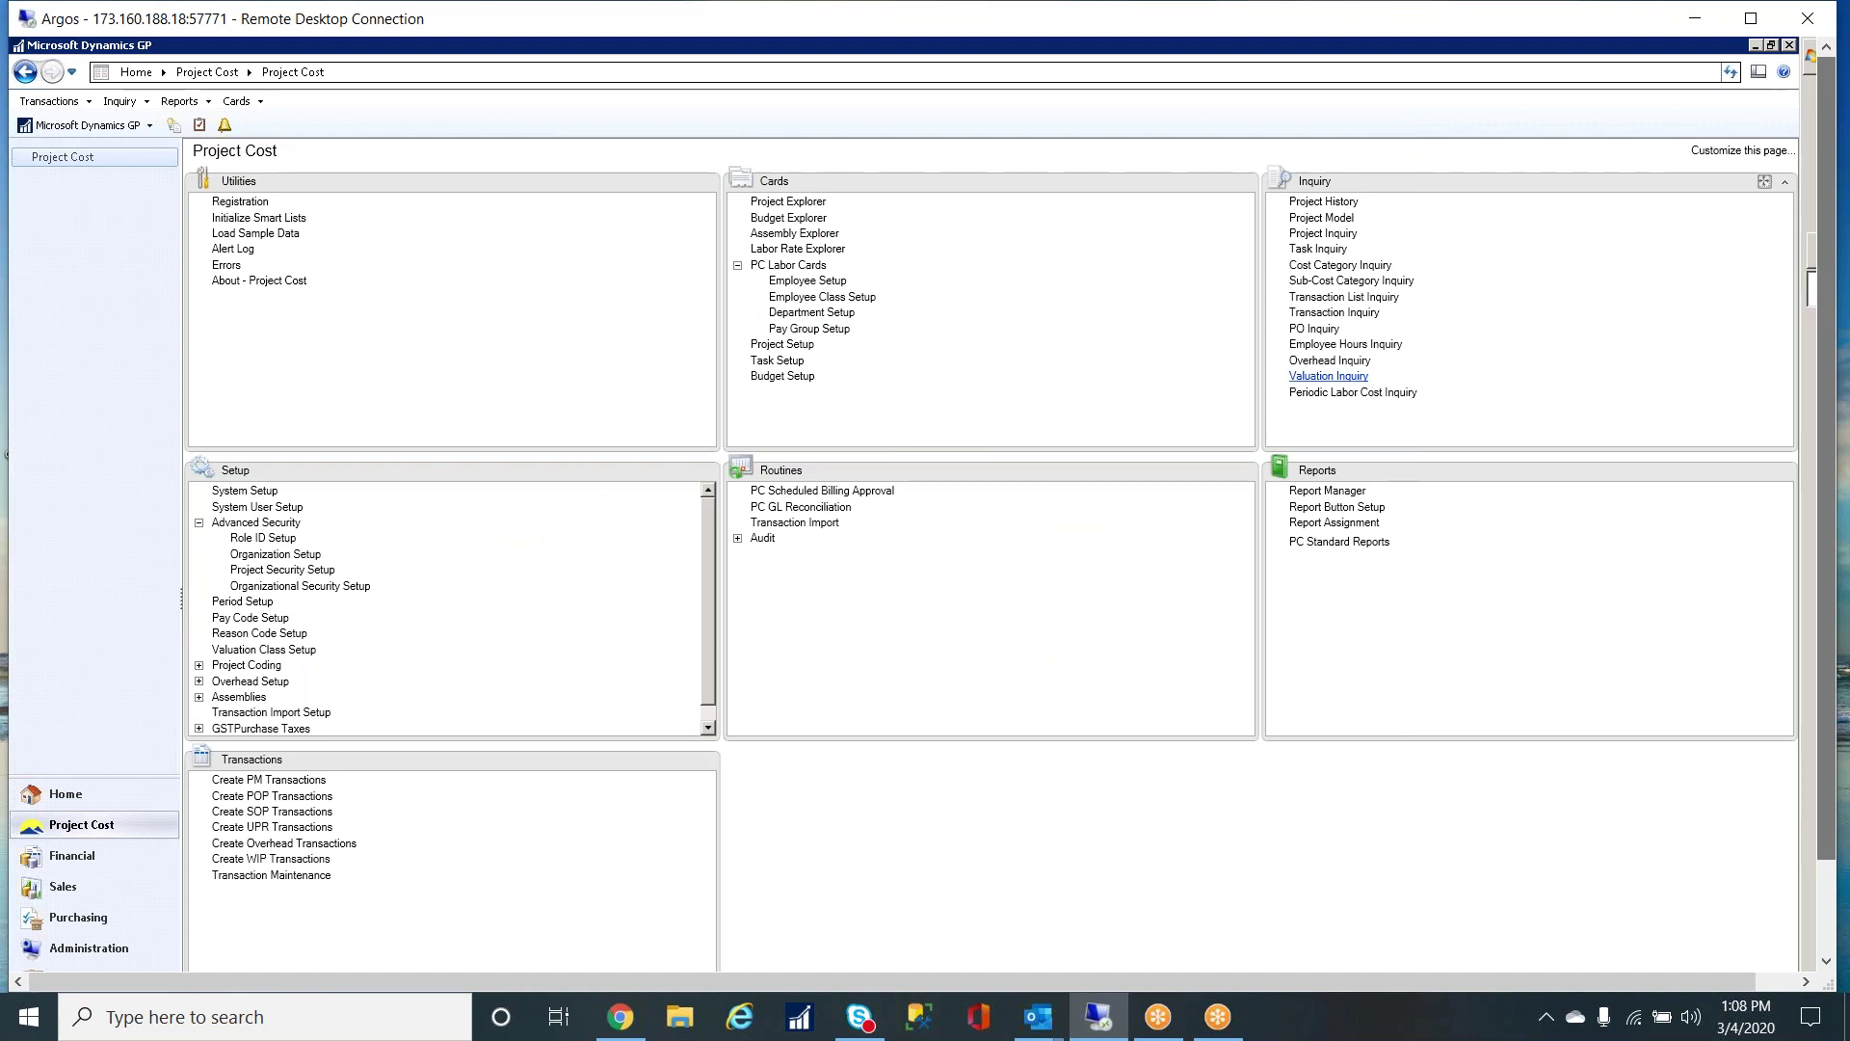